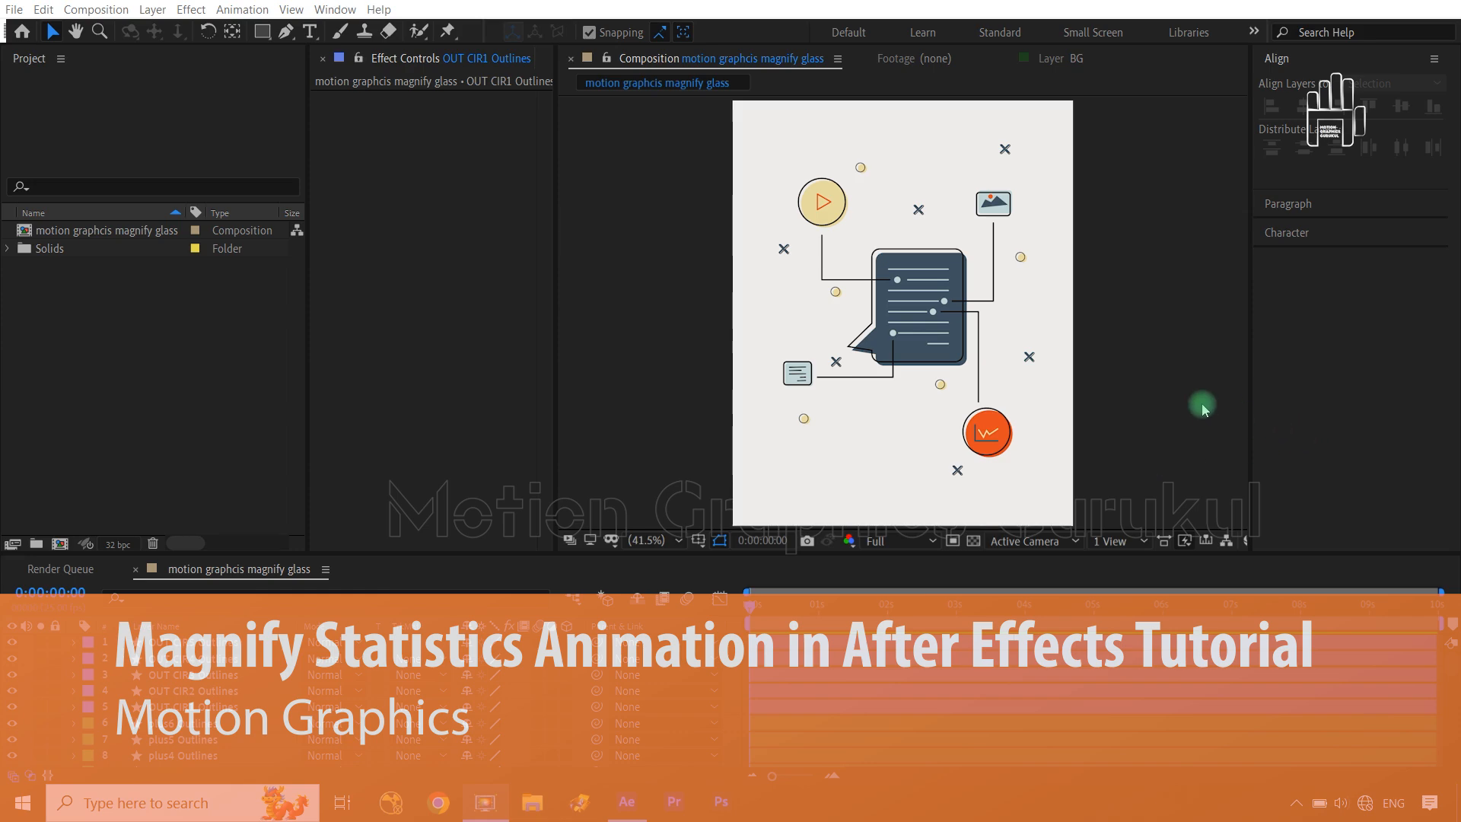
Step: Review the composition artwork and the full layer list in enlarged panels
{"action": "key", "text": "grave"}
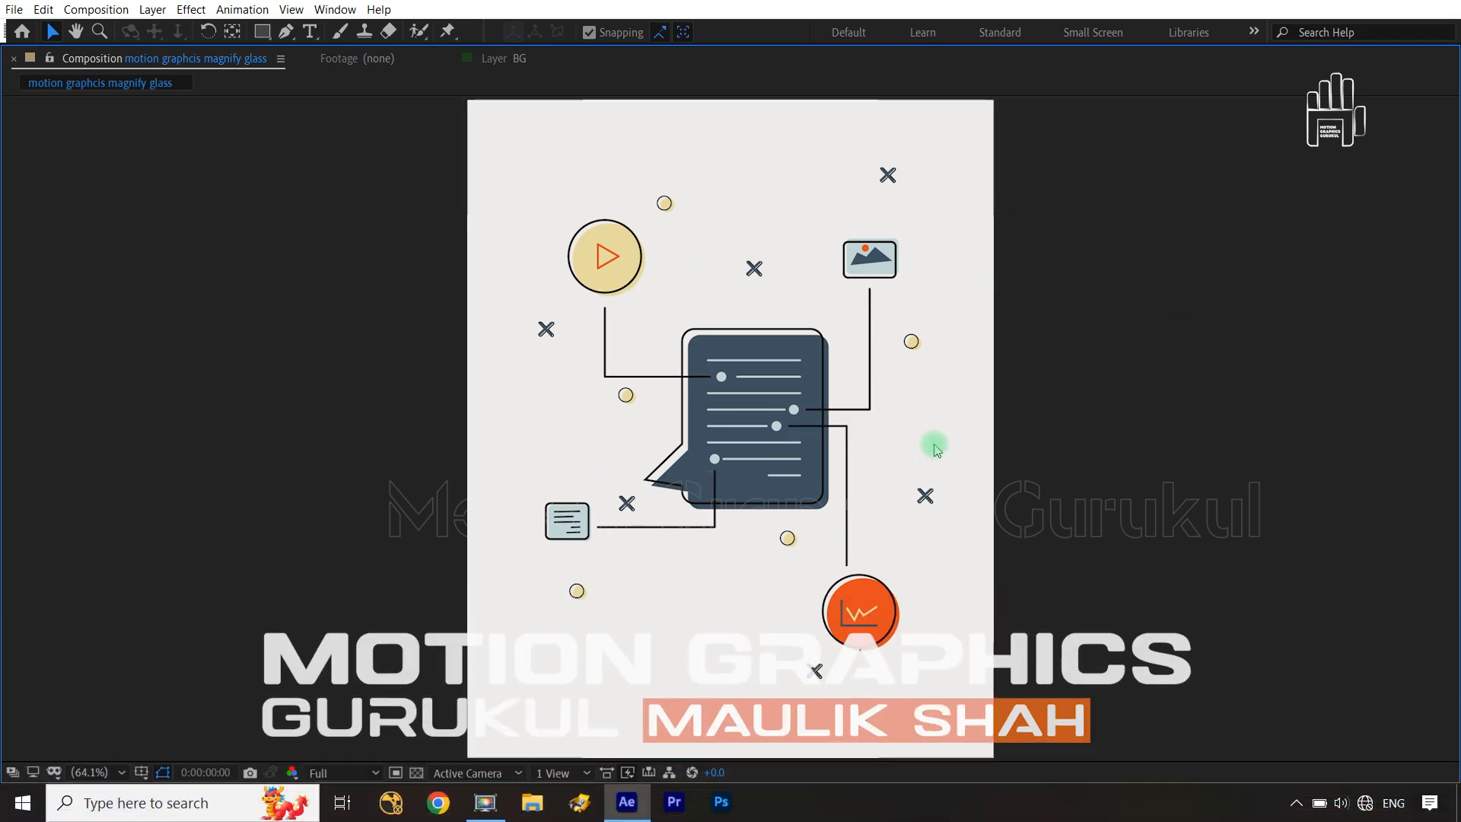
{"action": "key", "text": "grave"}
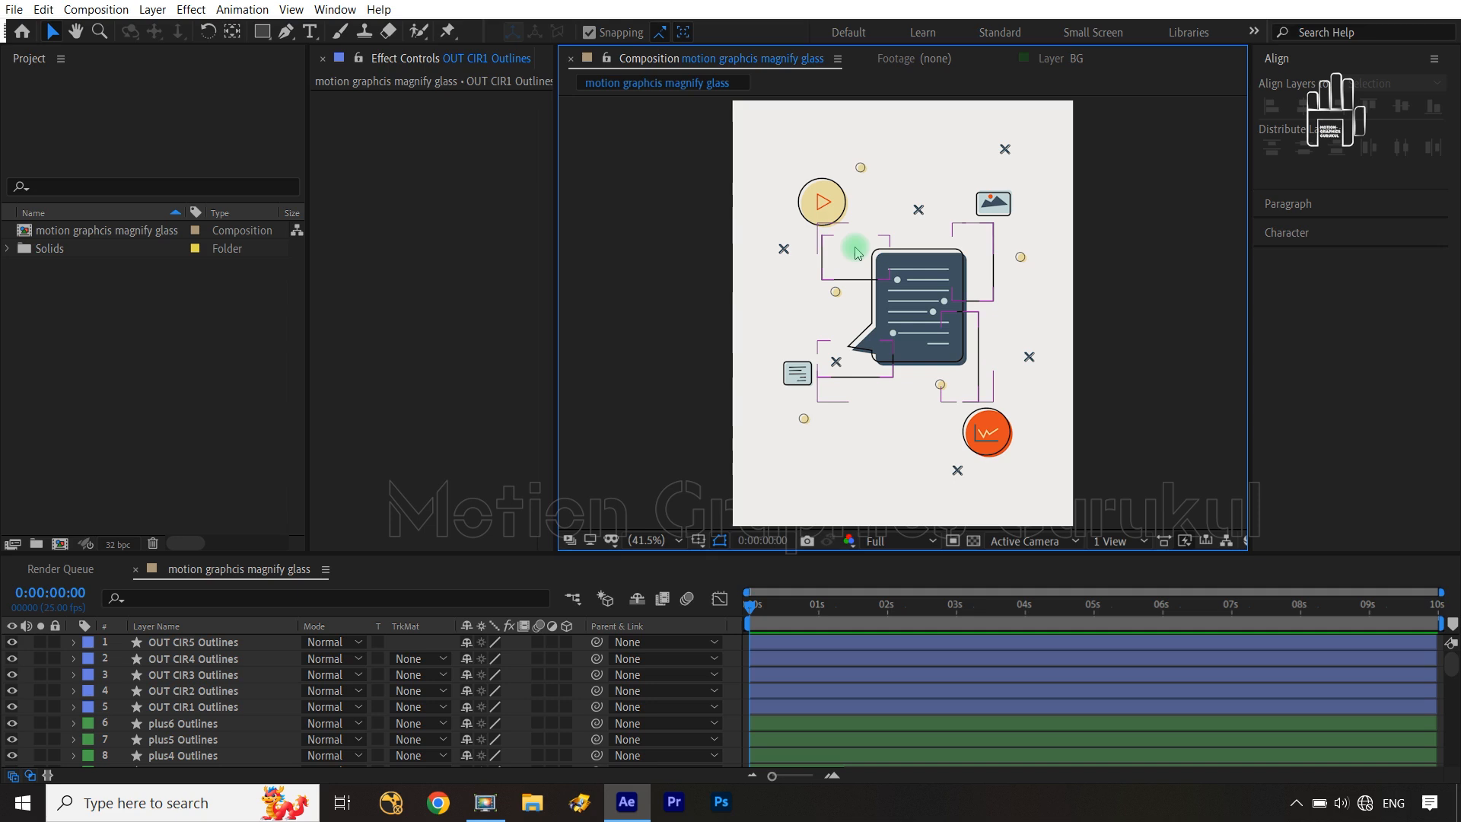
{"action": "key", "text": "grave"}
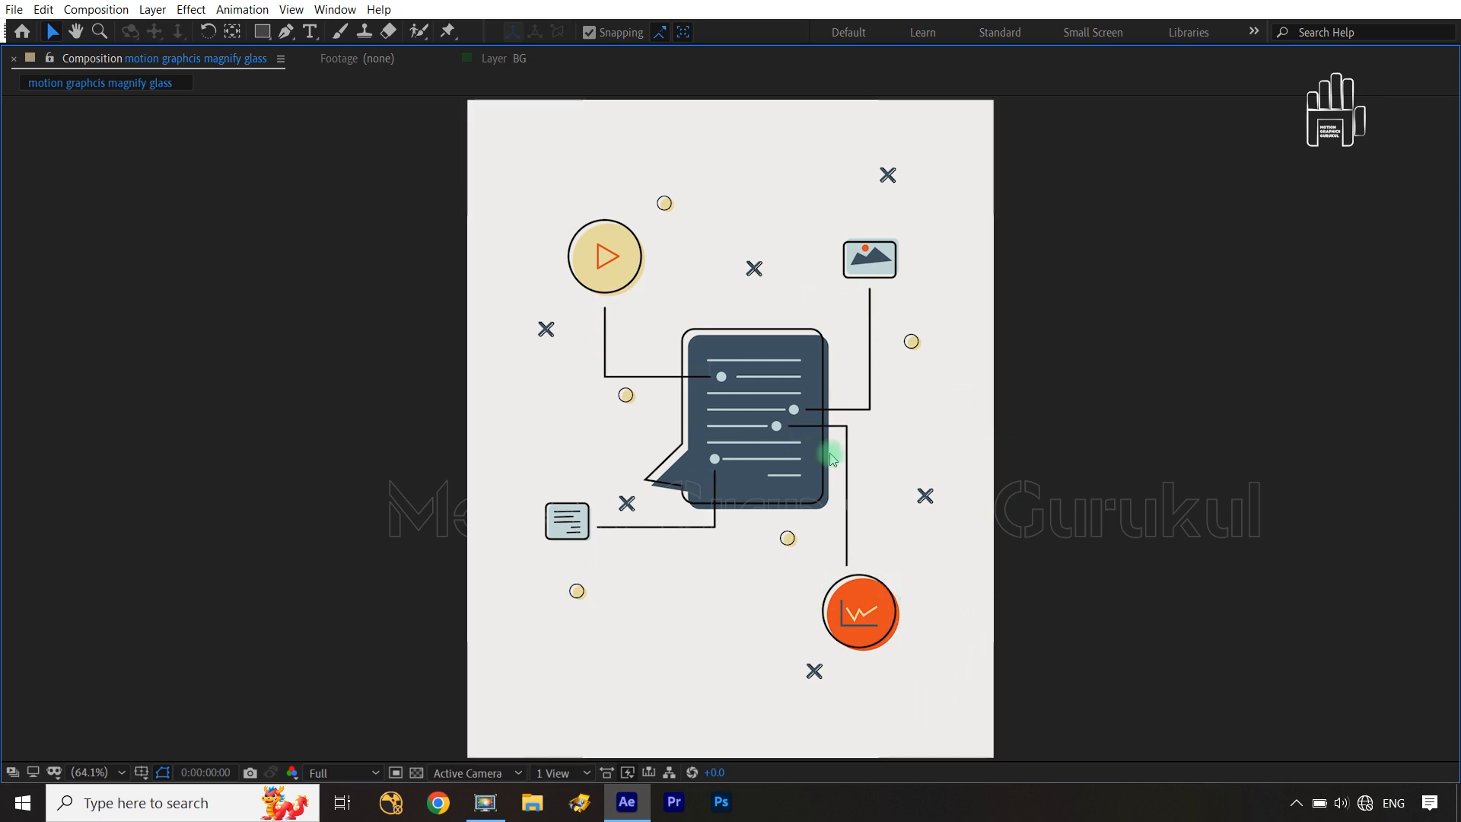
{"action": "key", "text": "grave"}
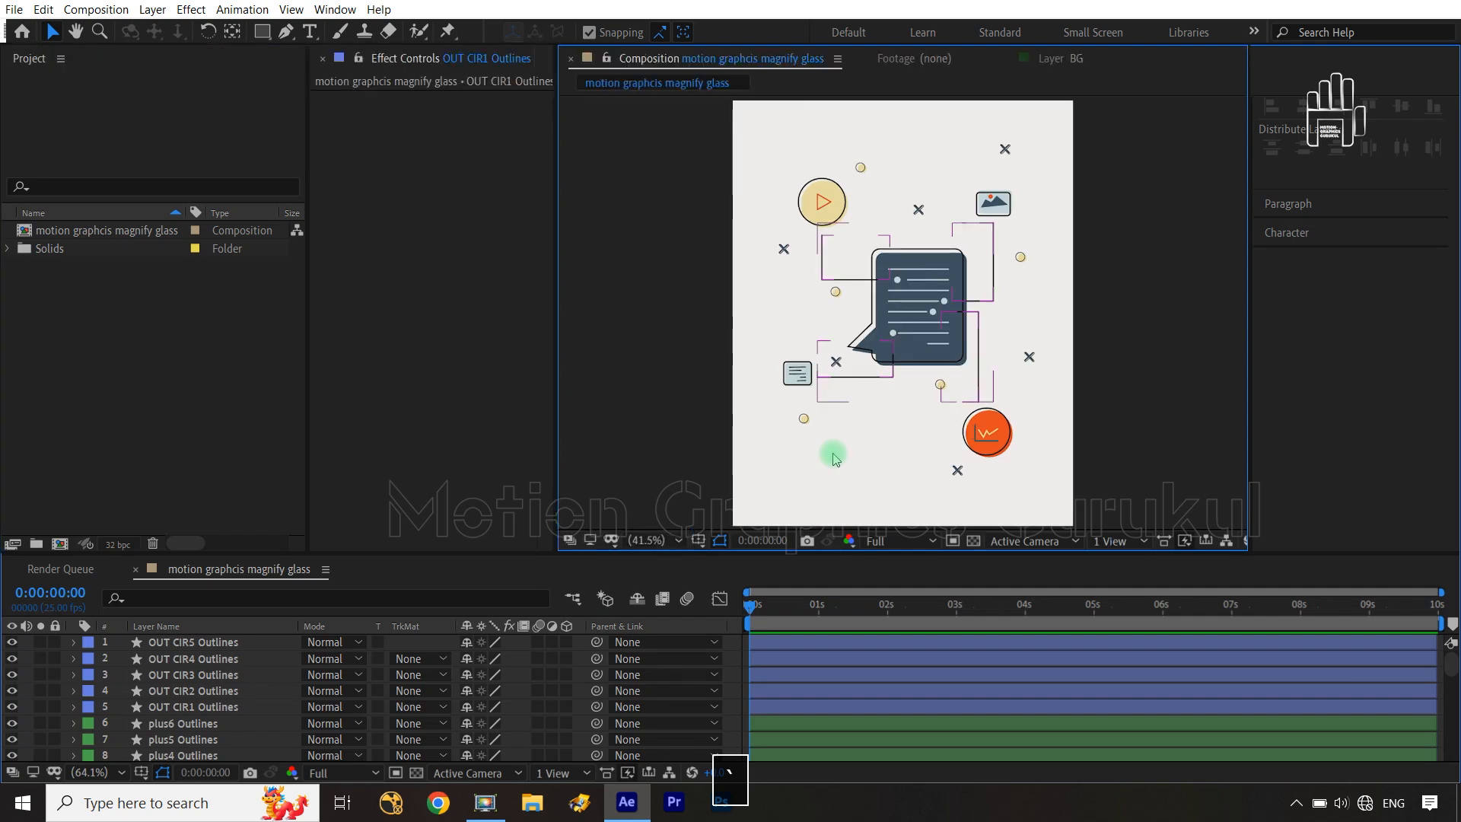
{"action": "key", "text": "grave"}
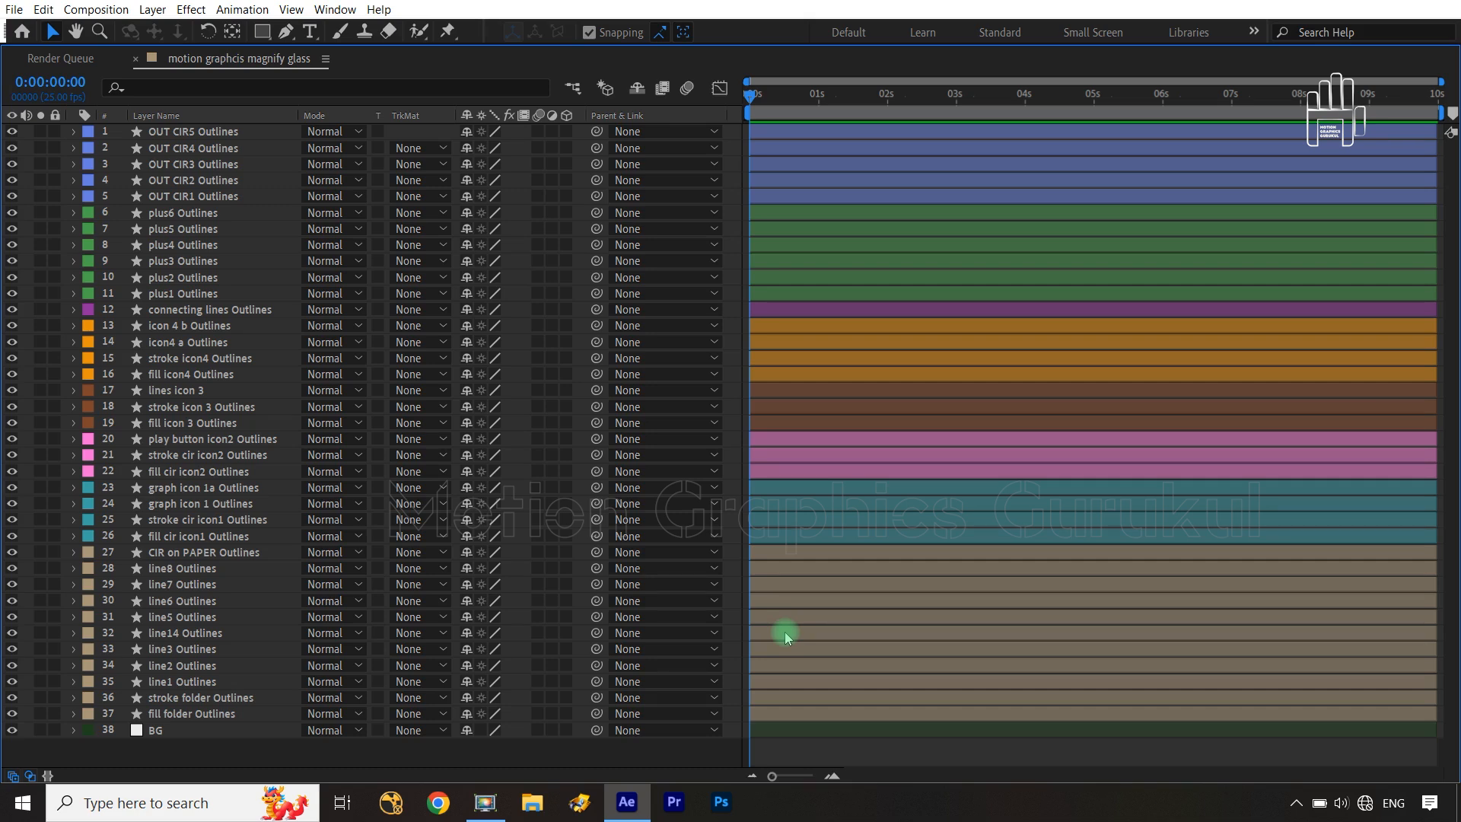
{"action": "key", "text": "grave"}
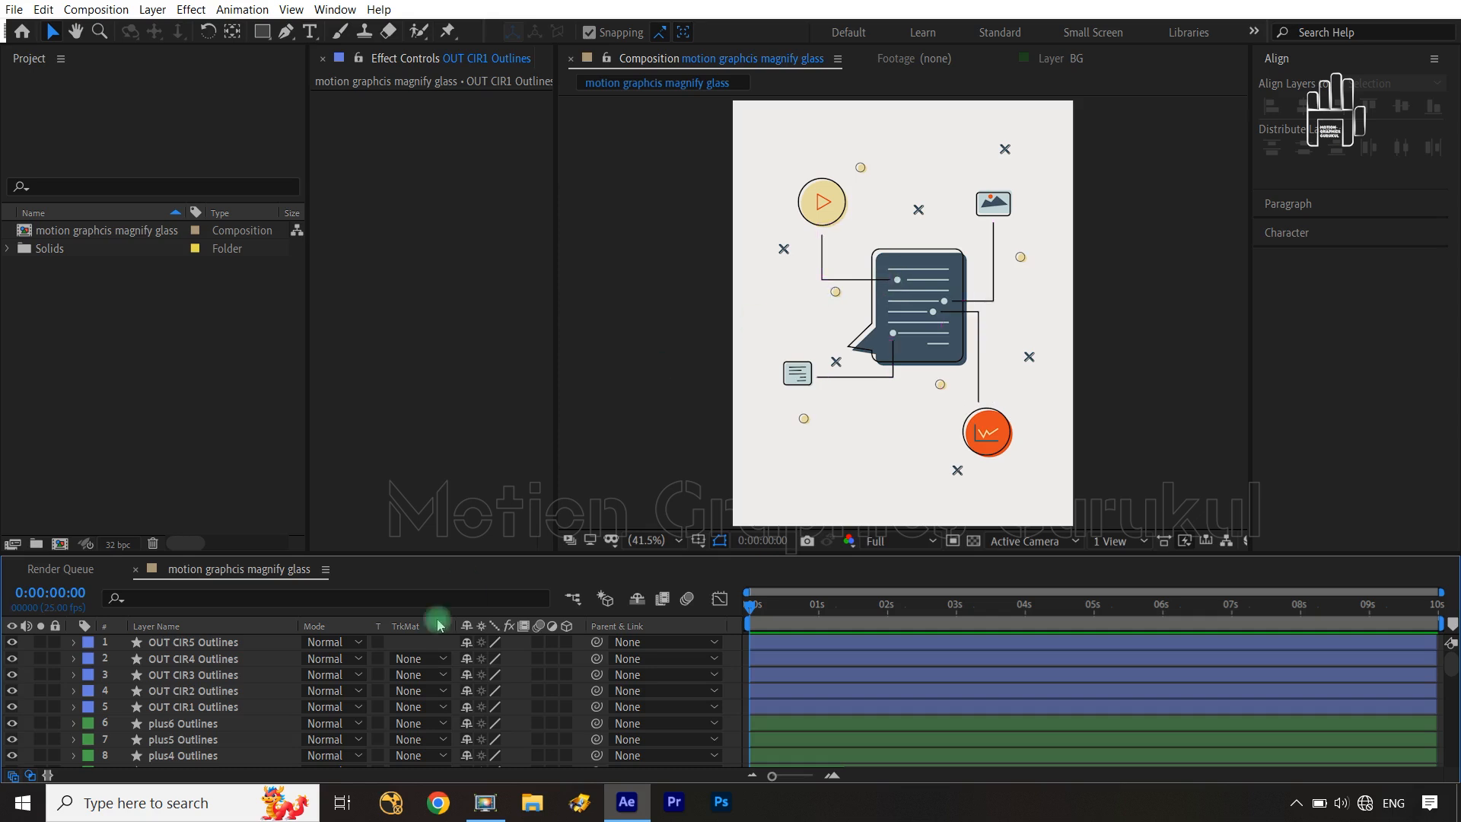
Step: Examine which artwork the fill folder, stroke folder and CIR on PAPER Outlines layers represent
{"action": "scroll", "coordinate": [262, 699], "scroll_direction": "down", "scroll_amount": 10}
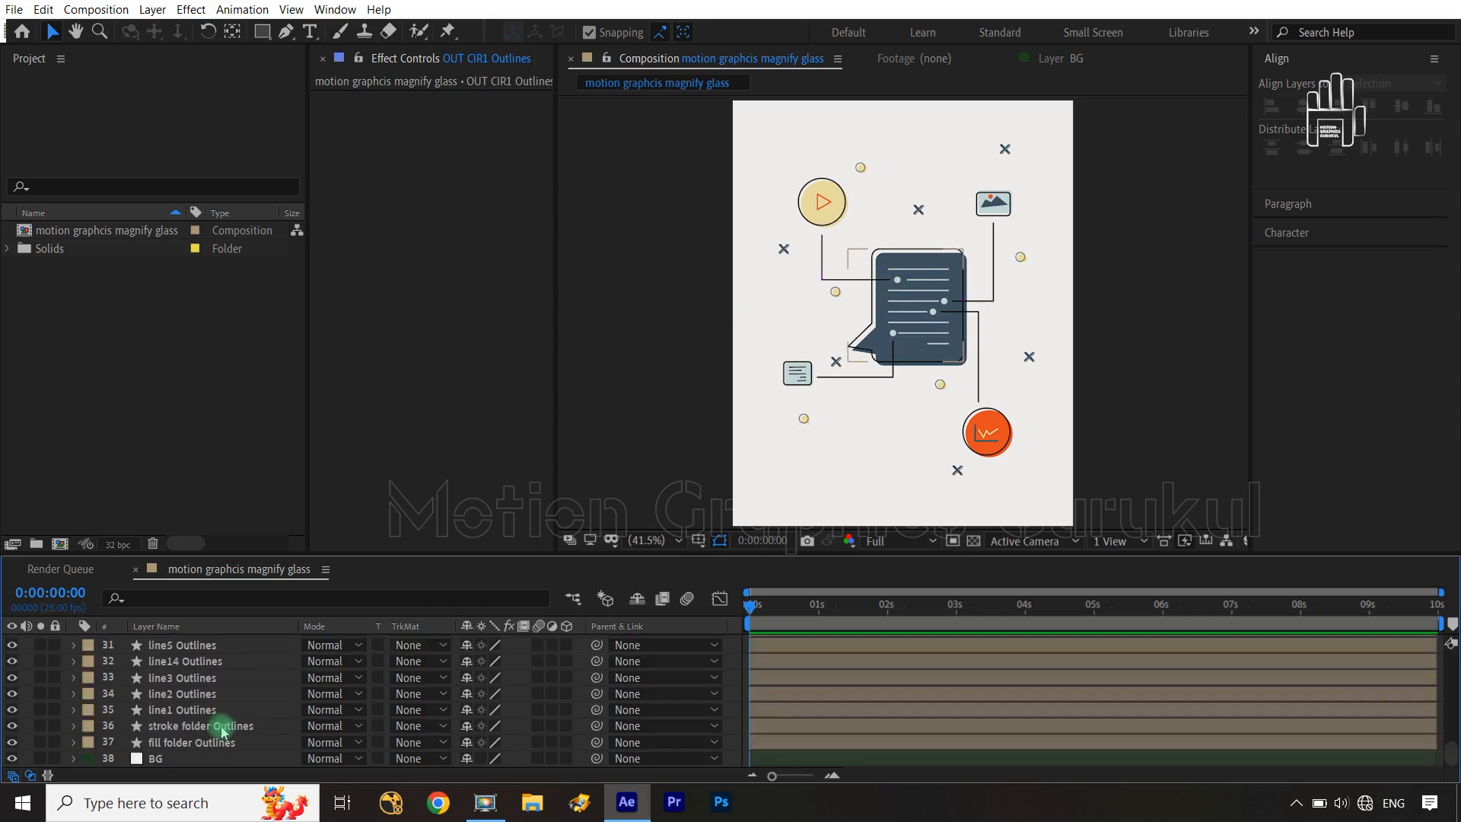
{"action": "left_click", "coordinate": [230, 750]}
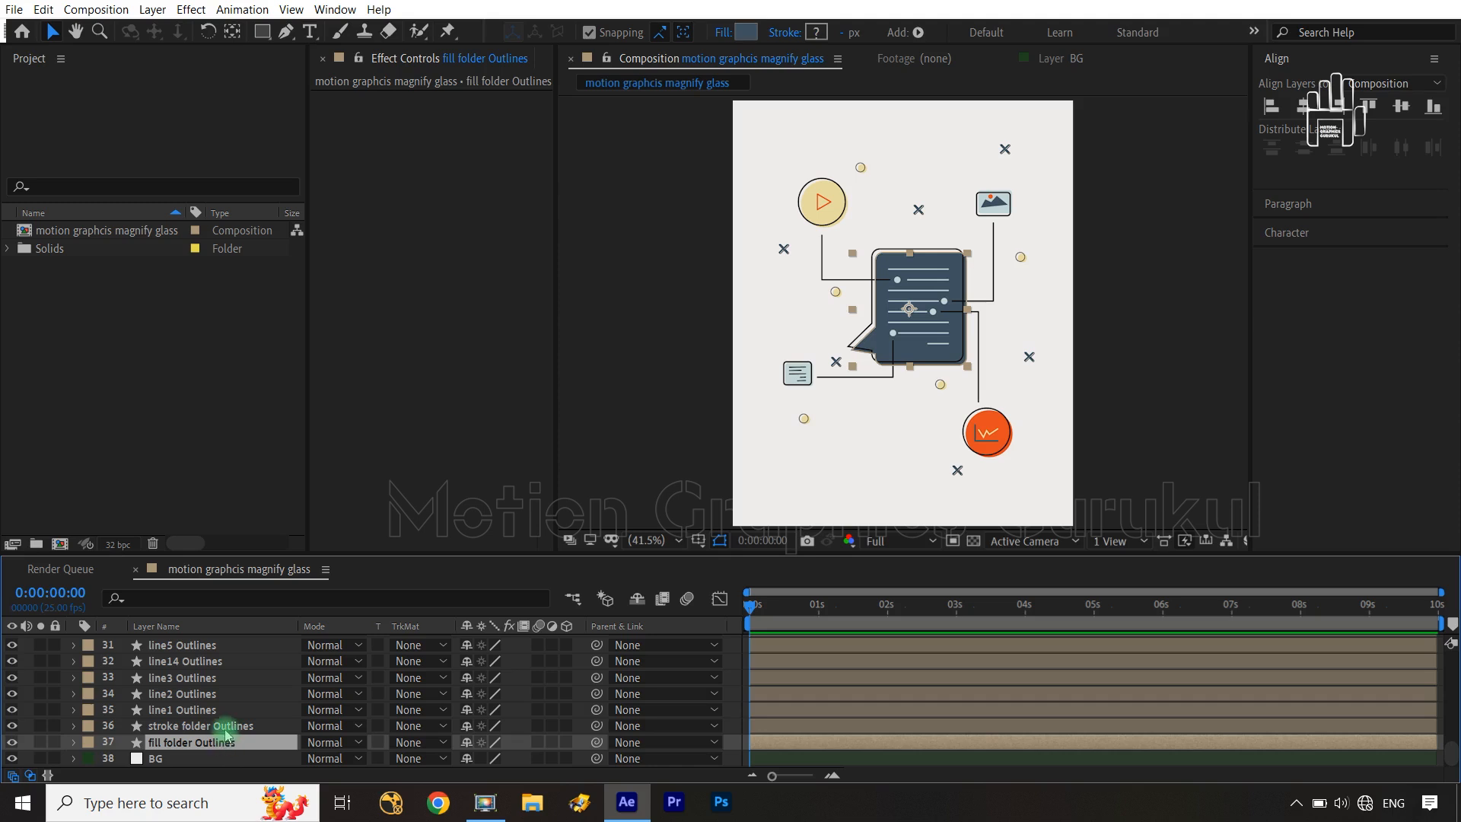
{"action": "left_click", "coordinate": [226, 732]}
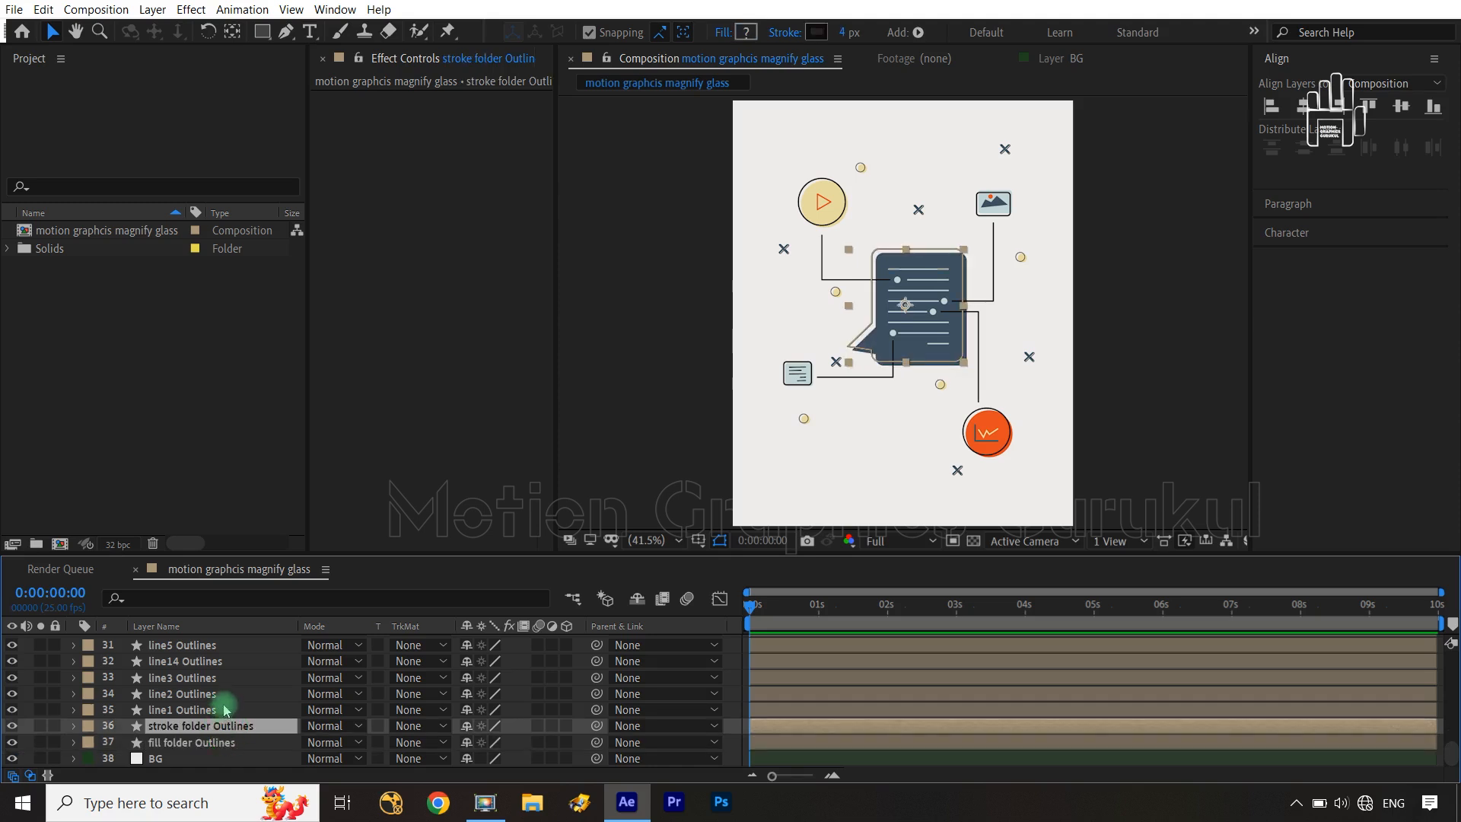
{"action": "scroll", "coordinate": [224, 700], "scroll_direction": "up", "scroll_amount": 4}
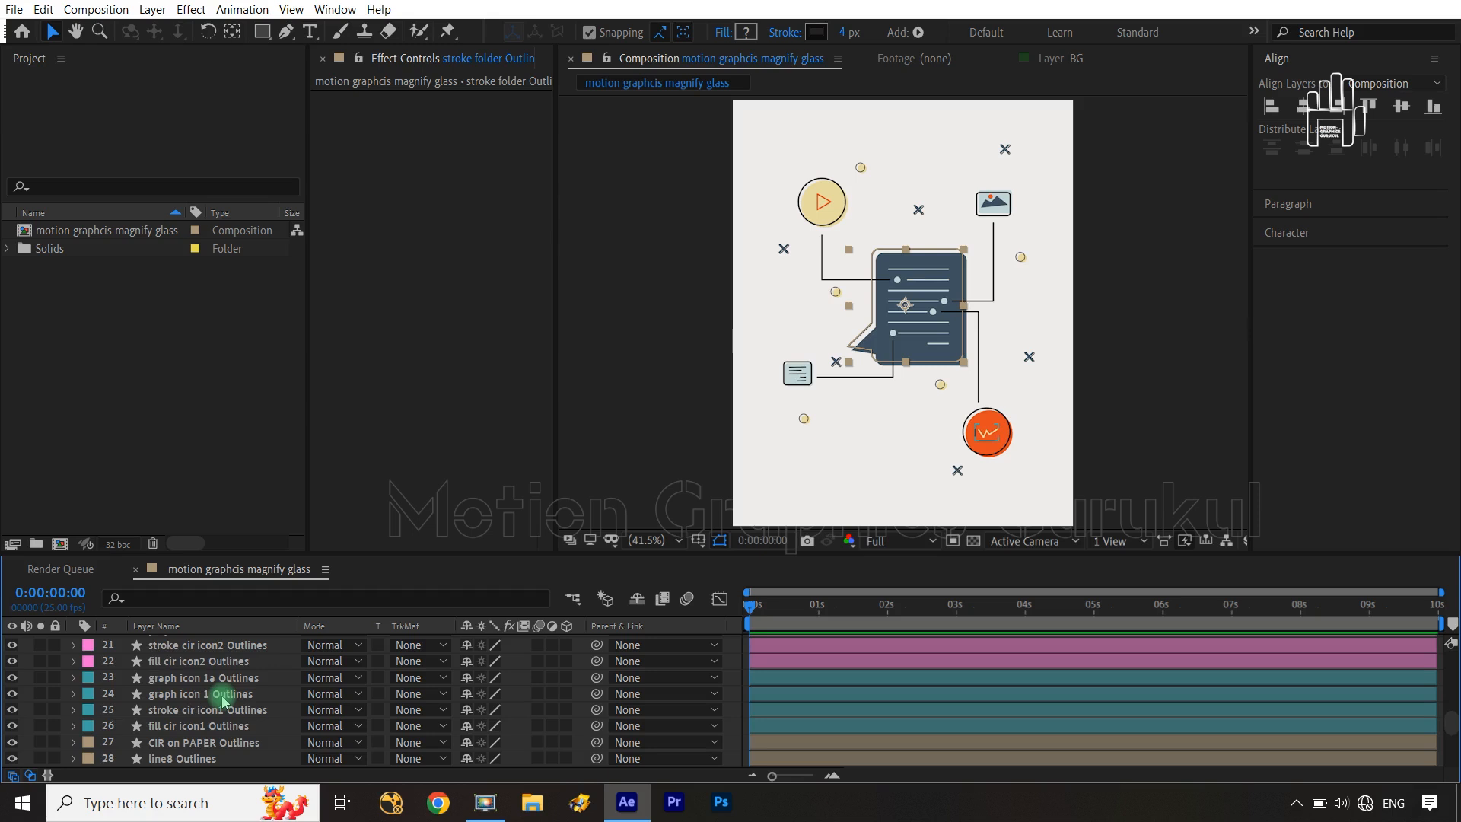
{"action": "scroll", "coordinate": [224, 700], "scroll_direction": "down", "scroll_amount": 4}
{"action": "scroll", "coordinate": [223, 700], "scroll_direction": "up", "scroll_amount": 2}
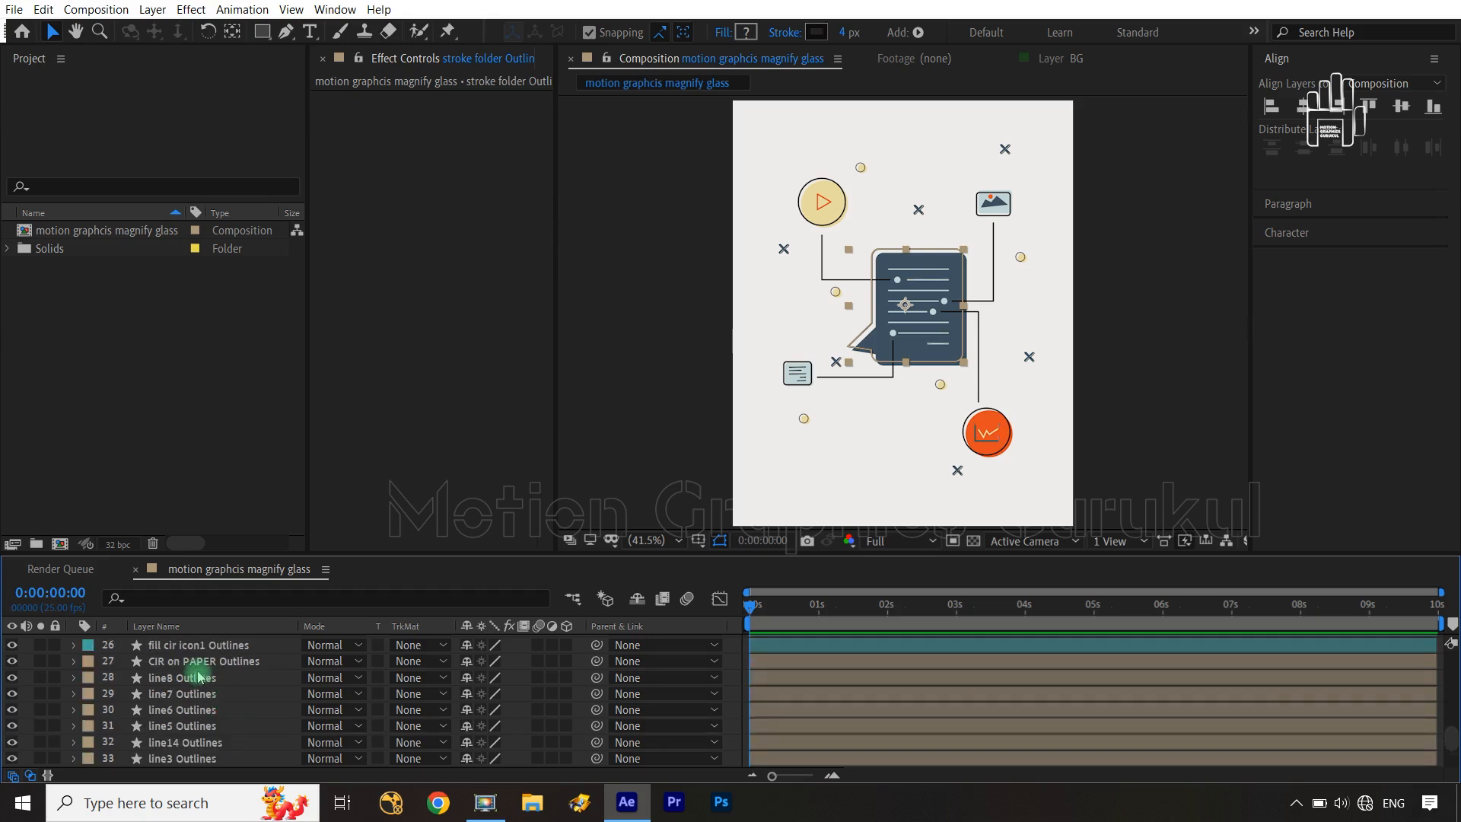
{"action": "left_click", "coordinate": [202, 664]}
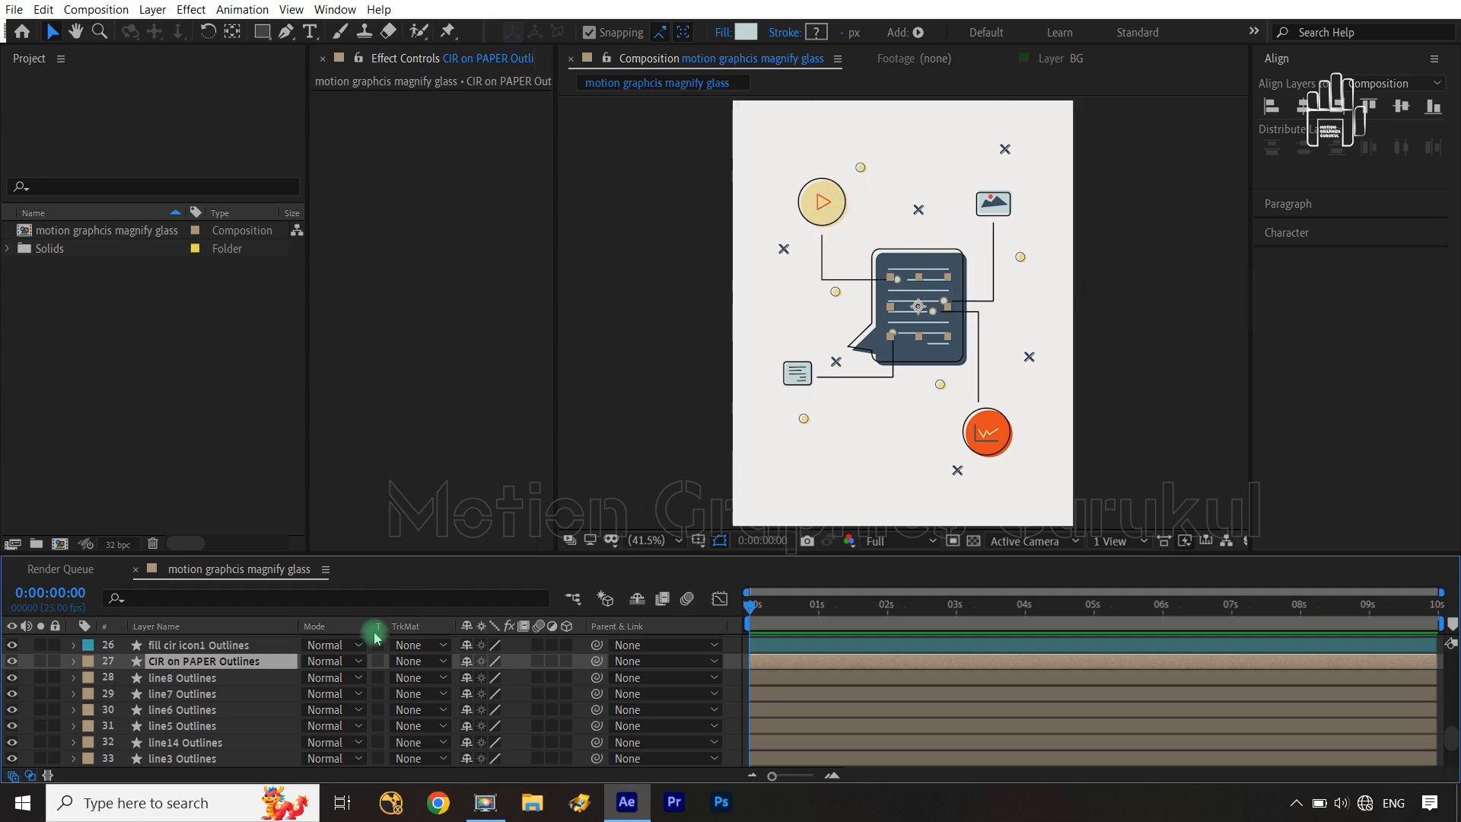
Step: Parent all the paper line layers and the CIR on PAPER Outlines layer to fill folder Outlines
{"action": "scroll", "coordinate": [193, 742], "scroll_direction": "down", "scroll_amount": 2}
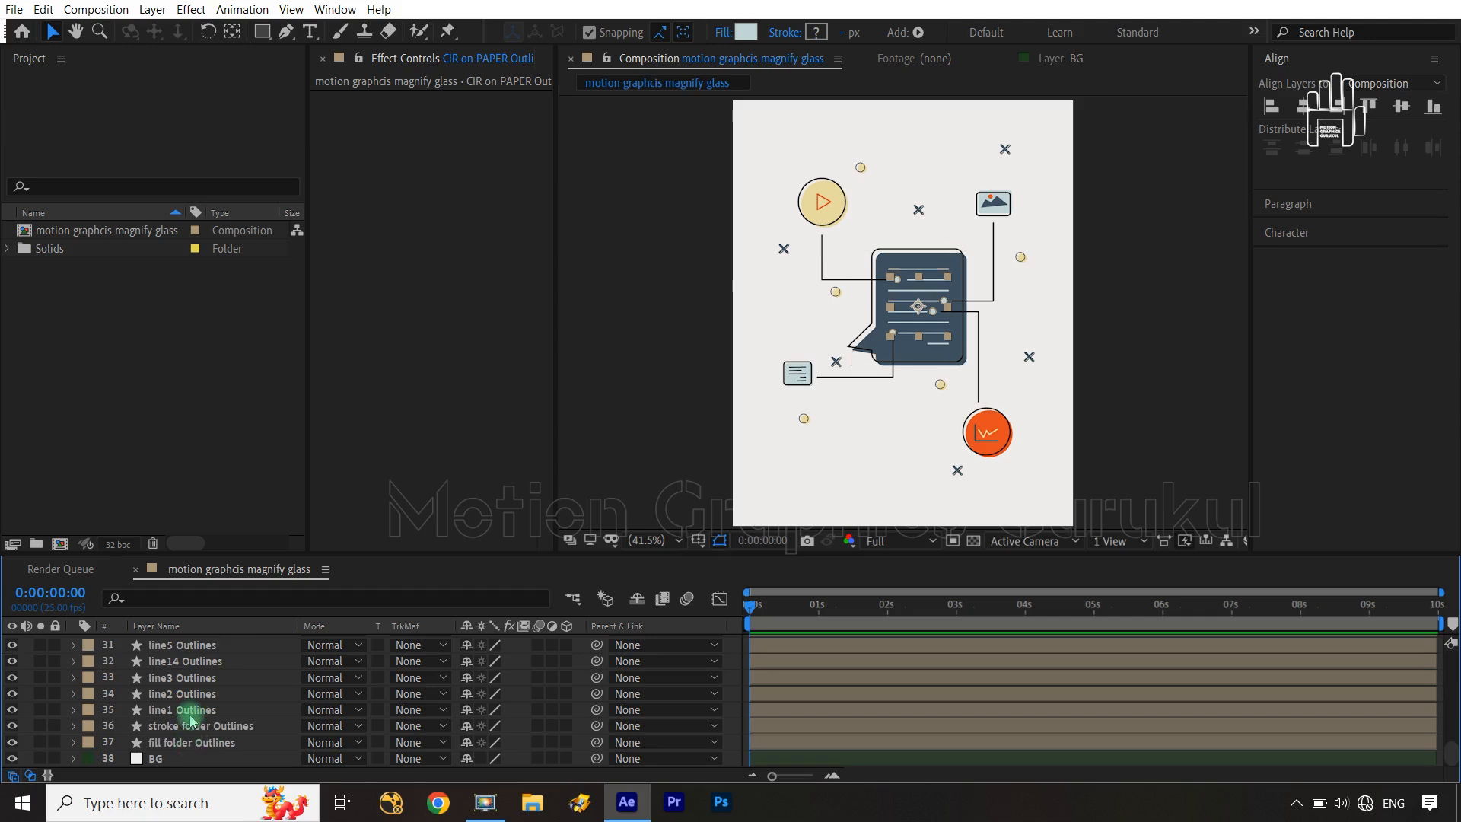
{"action": "left_click", "coordinate": [186, 711]}
{"action": "scroll", "coordinate": [186, 713], "scroll_direction": "up", "scroll_amount": 2}
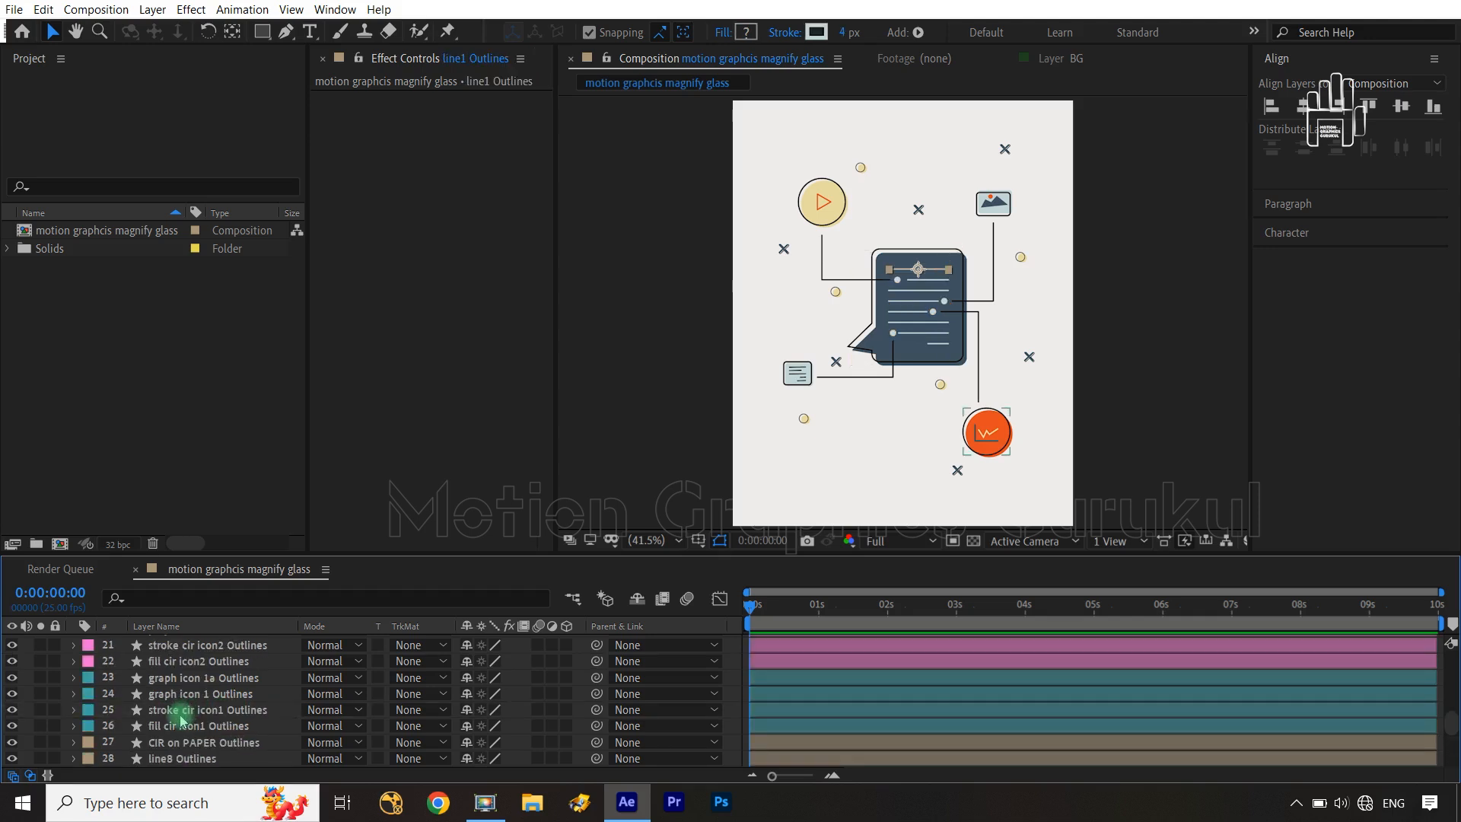
{"action": "scroll", "coordinate": [183, 699], "scroll_direction": "up", "scroll_amount": 1}
{"action": "left_click", "coordinate": [182, 694], "text": "shift"}
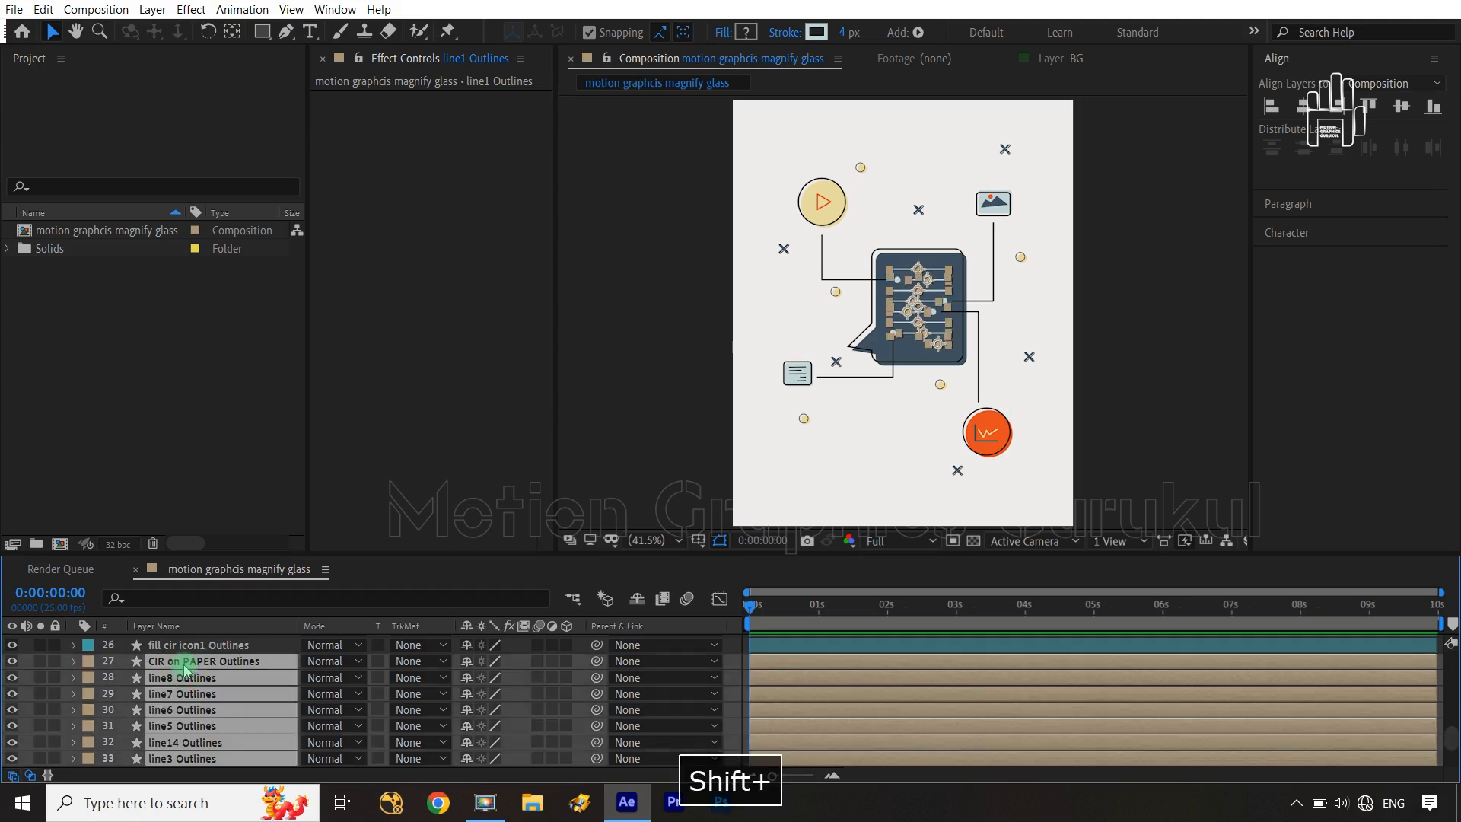
{"action": "scroll", "coordinate": [187, 670], "scroll_direction": "down", "scroll_amount": 2}
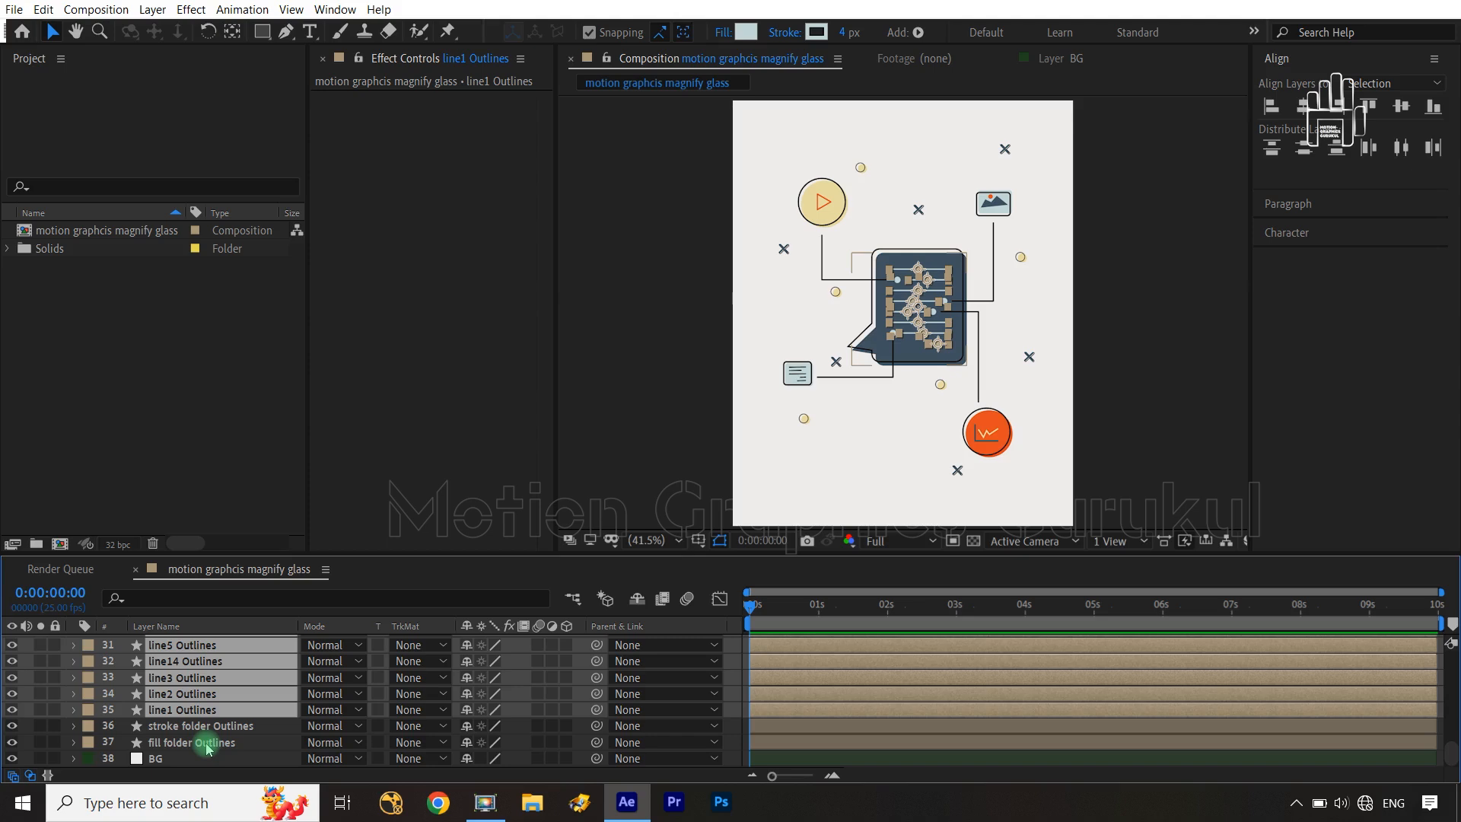
{"action": "left_click_drag", "start_coordinate": [597, 709], "coordinate": [243, 748]}
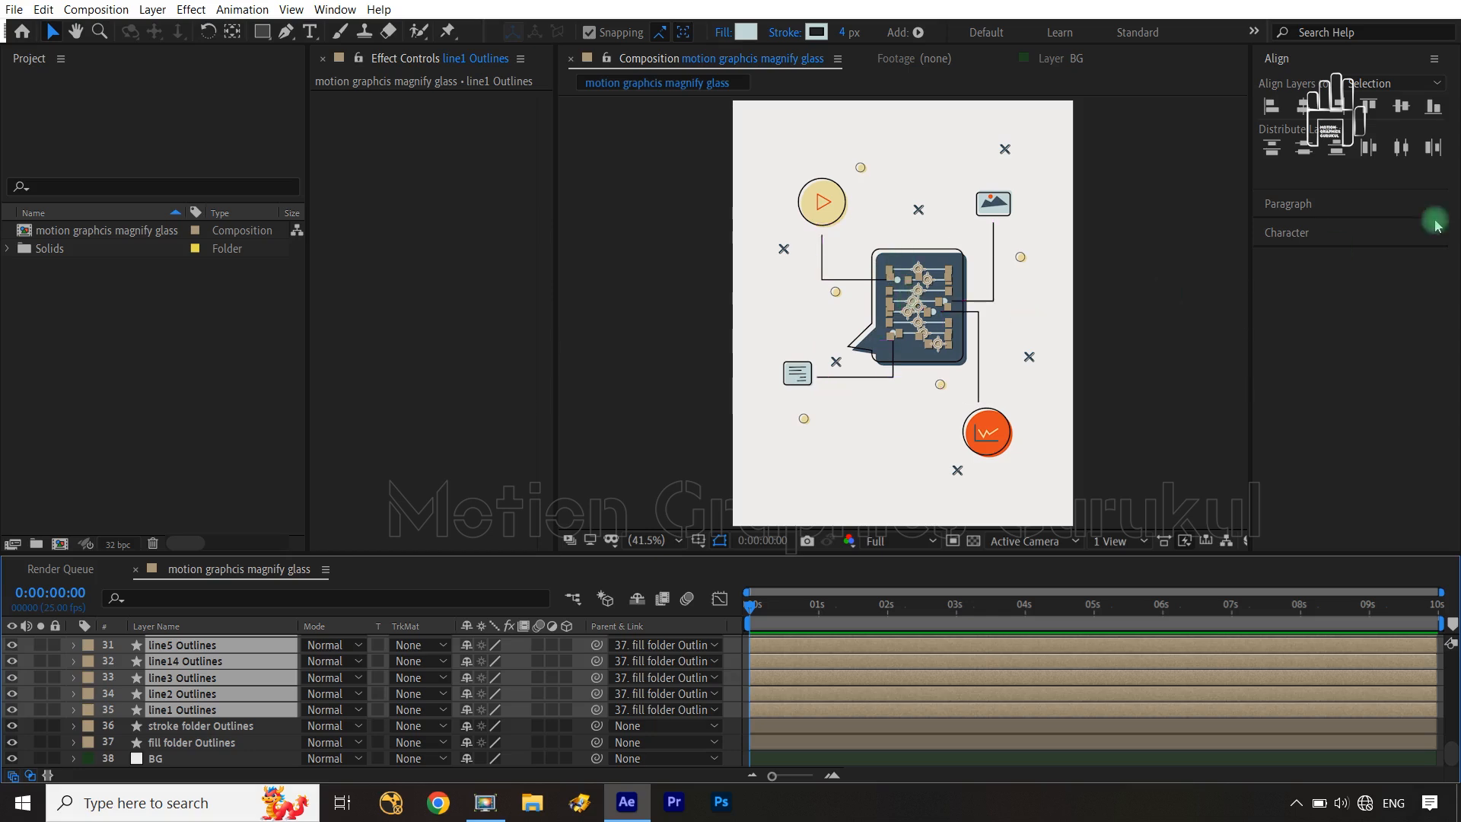
Step: Add Position keyframes at 0:00:00:00 to the stroke folder Outlines and fill folder Outlines layers
{"action": "left_click", "coordinate": [206, 729]}
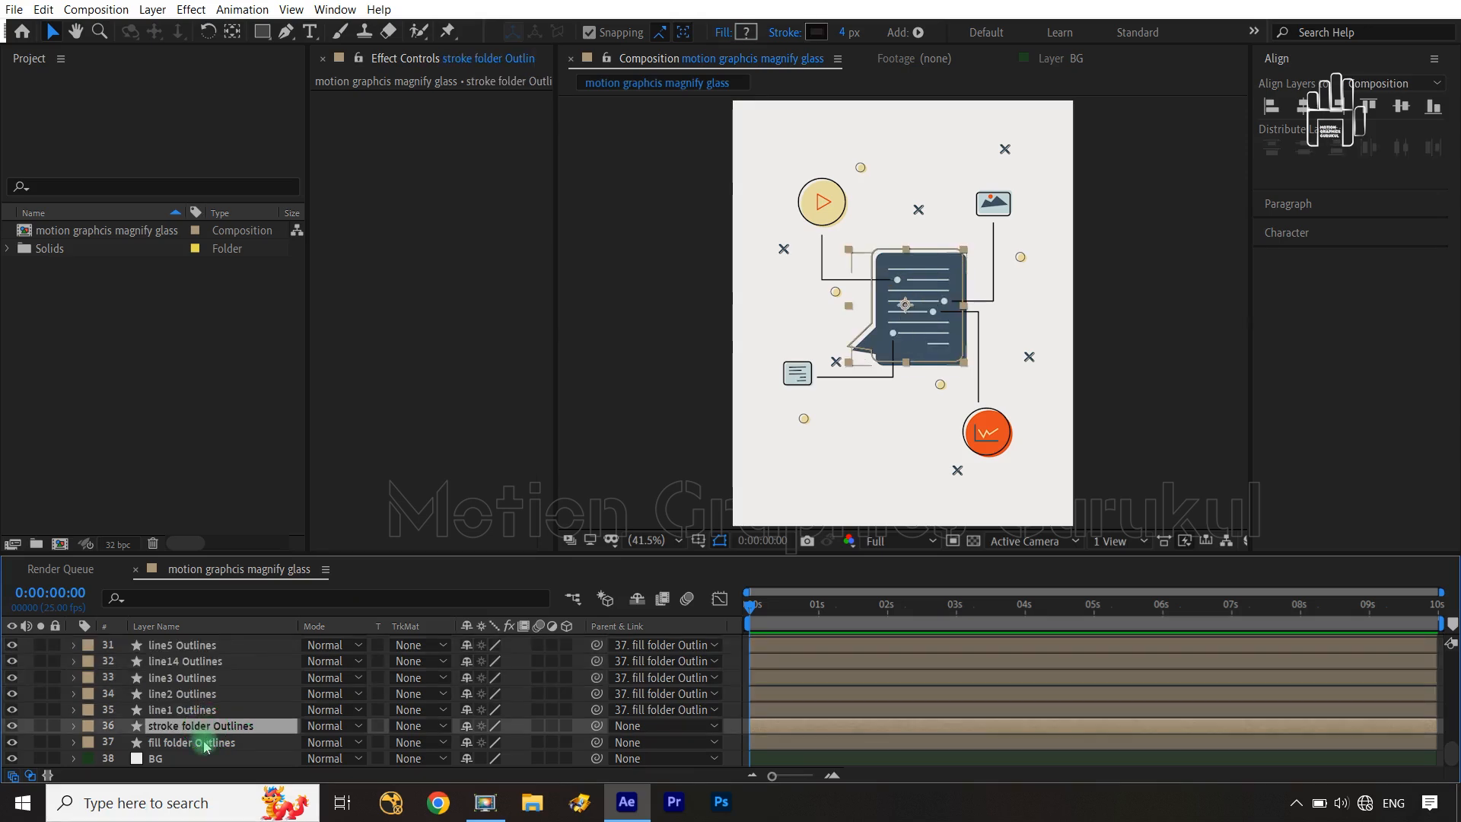
{"action": "left_click", "coordinate": [204, 742], "text": "ctrl"}
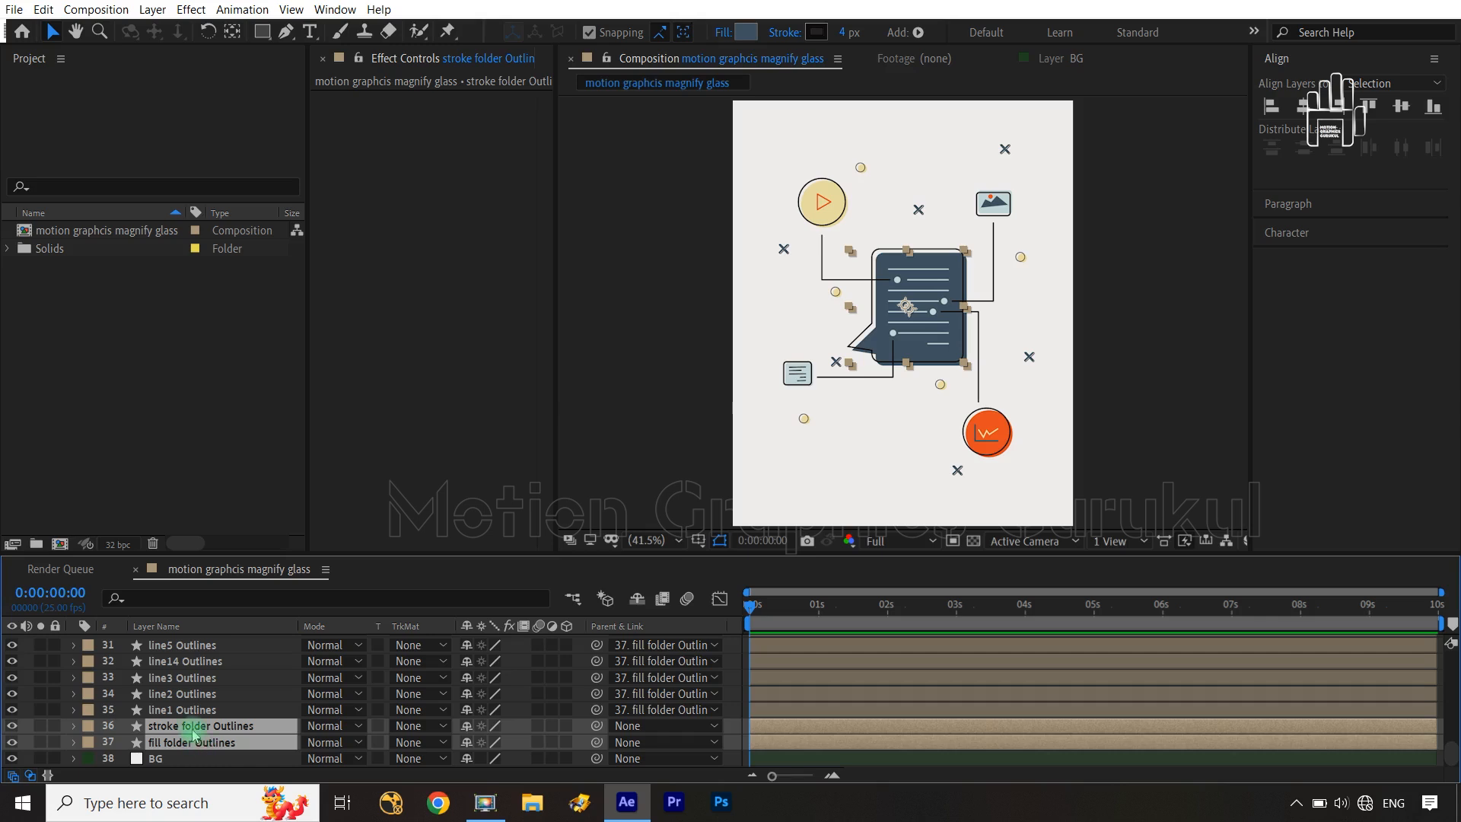
{"action": "key", "text": "p"}
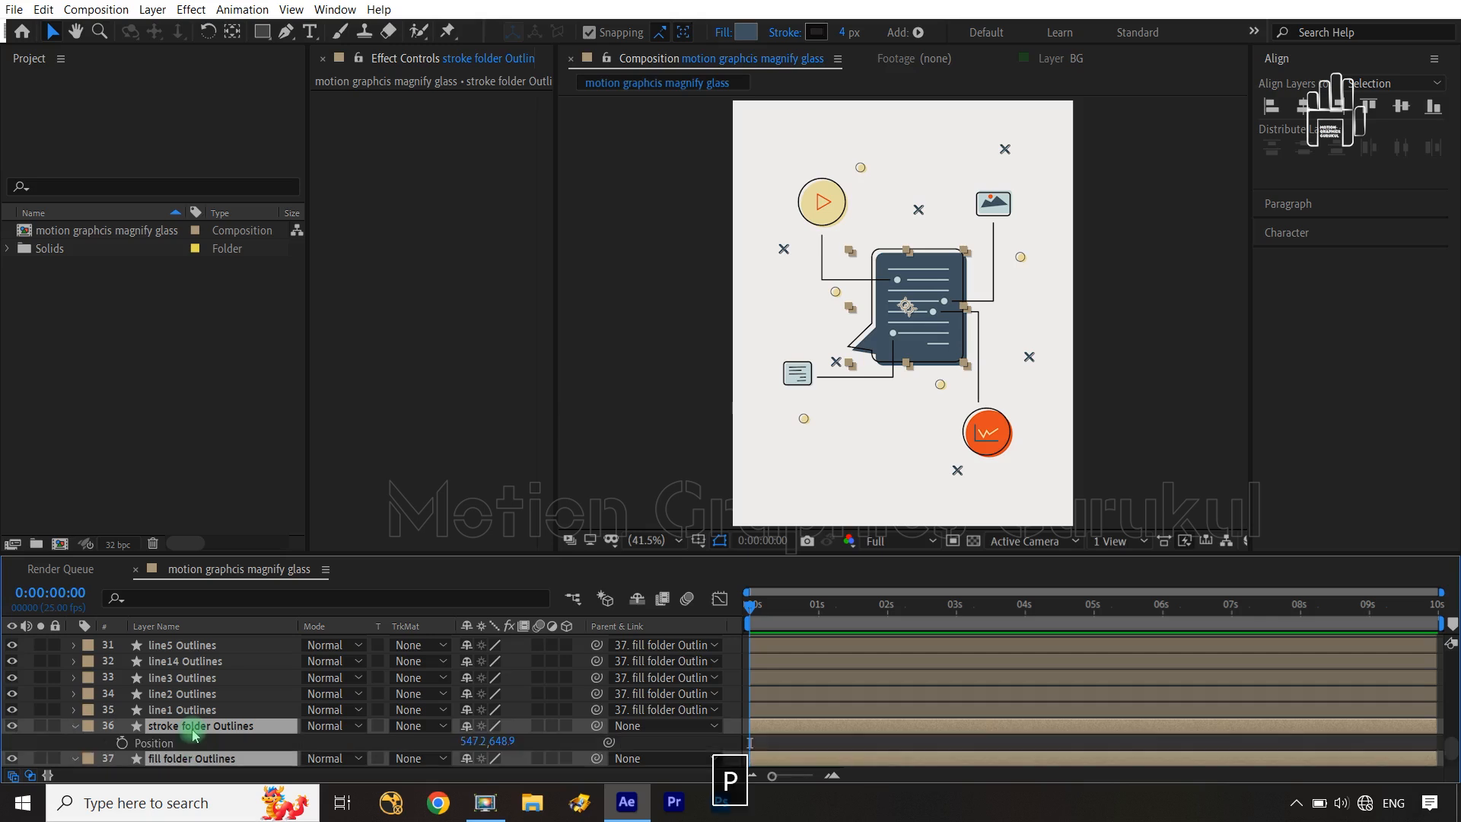
{"action": "scroll", "coordinate": [194, 734], "scroll_direction": "down", "scroll_amount": 1}
{"action": "left_click", "coordinate": [121, 710]}
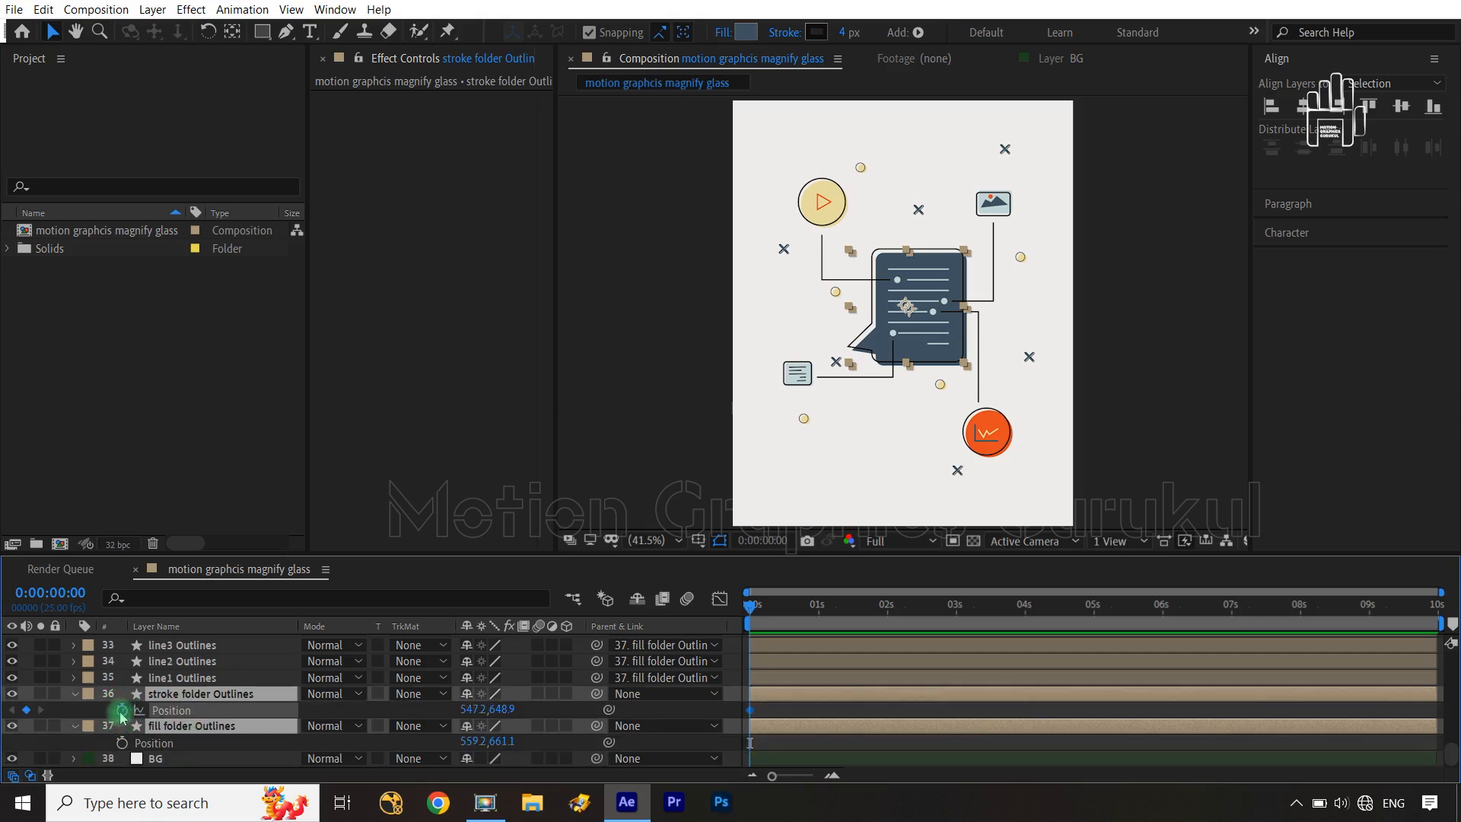
{"action": "left_click", "coordinate": [121, 743]}
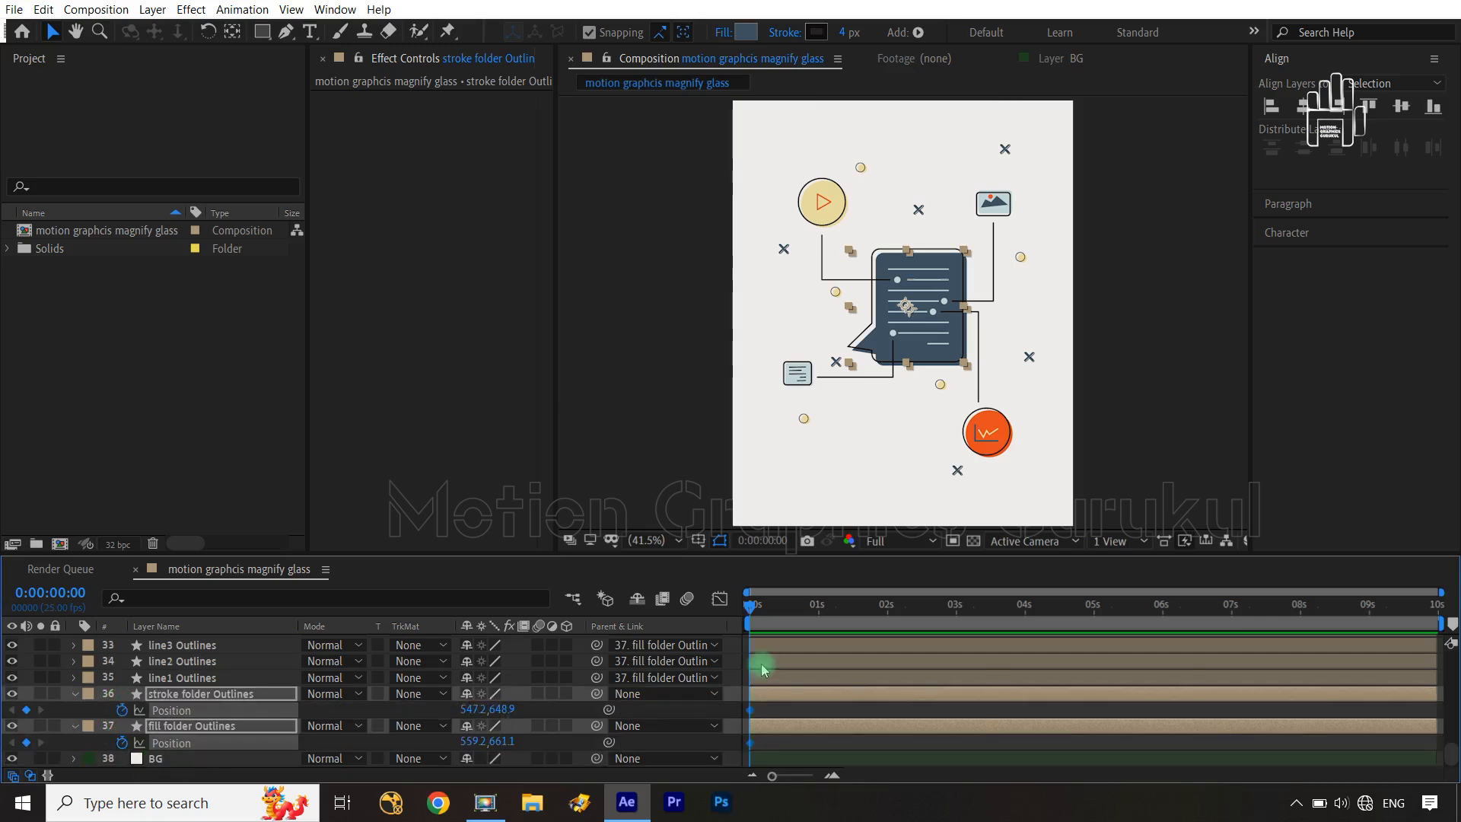
Step: Add Position keyframes at 0:00:00:20 on both folder layers, keeping their current positions
{"action": "key", "text": "shift+Page_Down"}
{"action": "key", "text": "shift+Page_Down"}
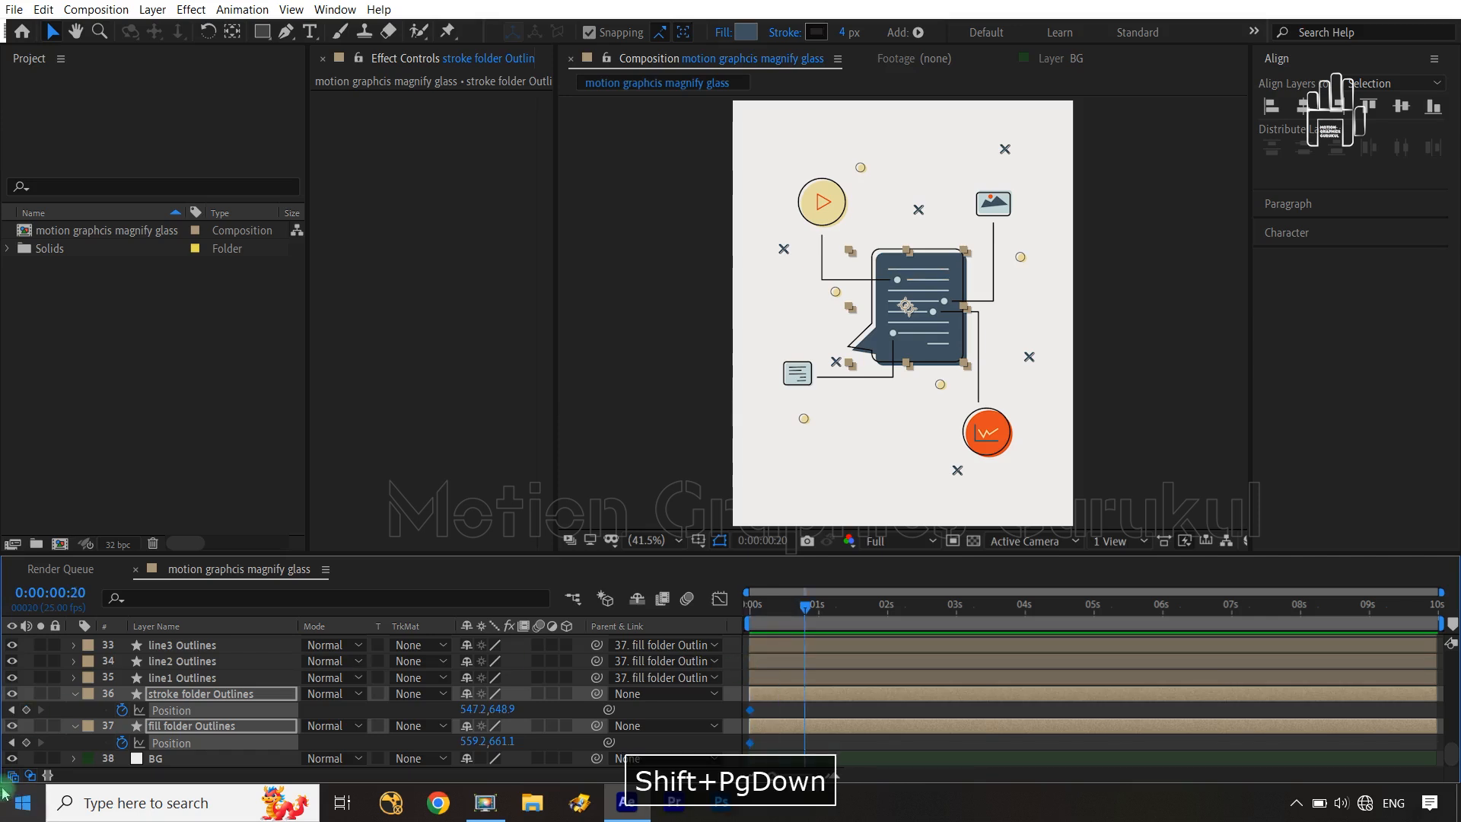
{"action": "left_click", "coordinate": [23, 711]}
{"action": "left_click", "coordinate": [24, 710]}
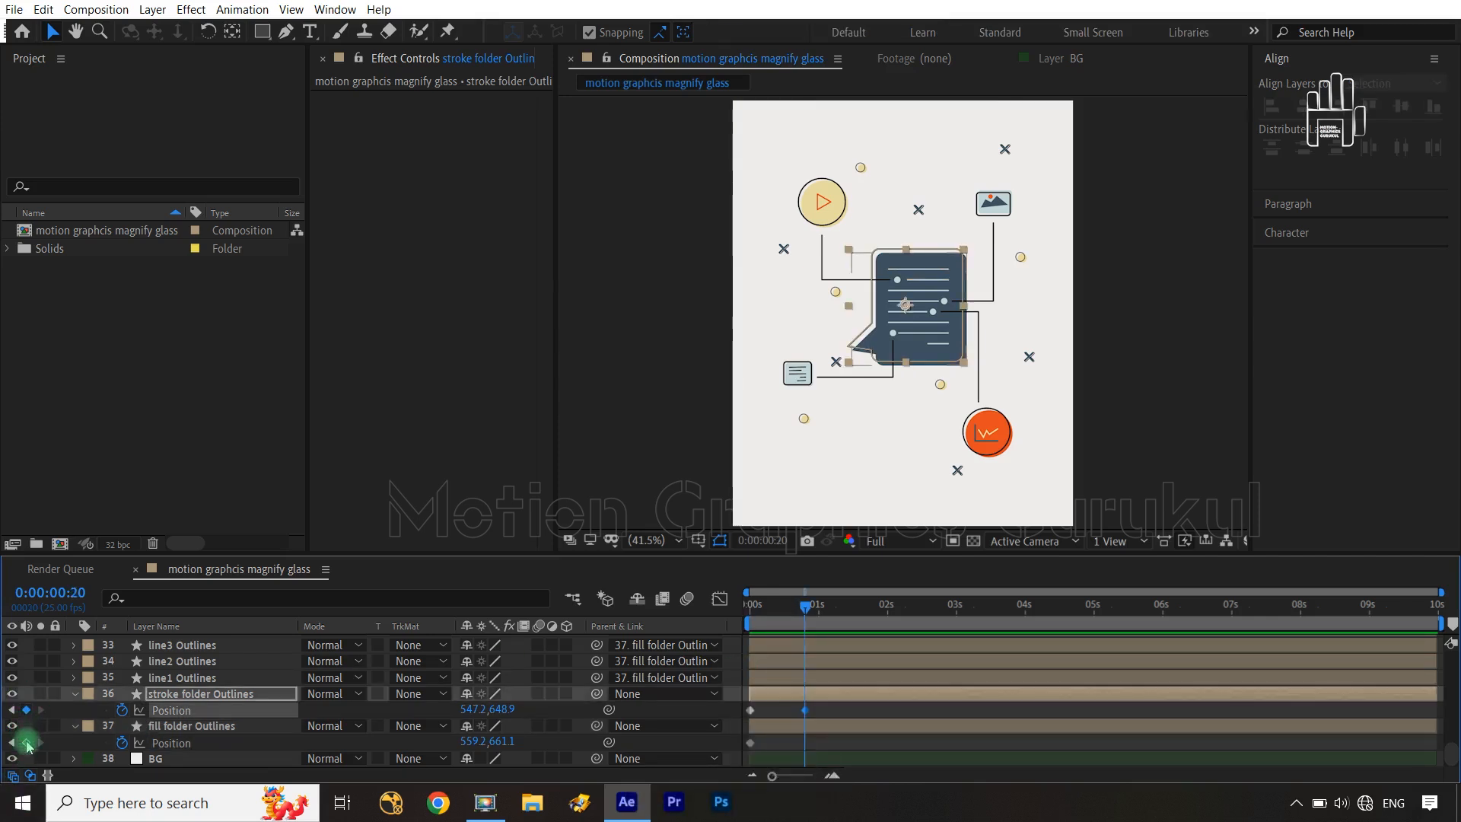
{"action": "left_click", "coordinate": [26, 742]}
Step: At 0:00:00:00, shift both folder layers right to X positions 794.2 for the stroke and 806.2 for the fill
{"action": "left_click_drag", "start_coordinate": [805, 601], "coordinate": [763, 602]}
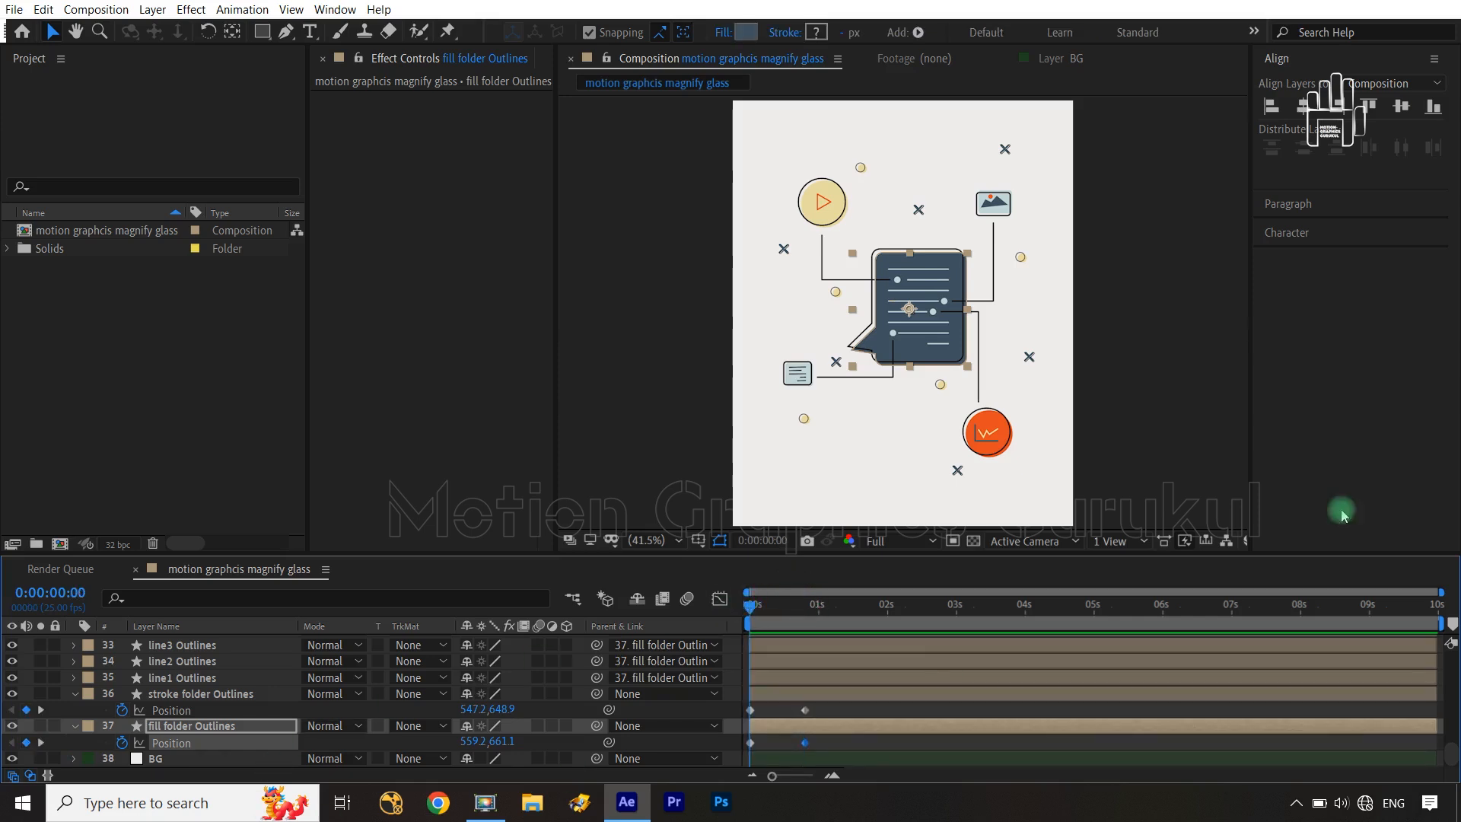
{"action": "left_click", "coordinate": [277, 695]}
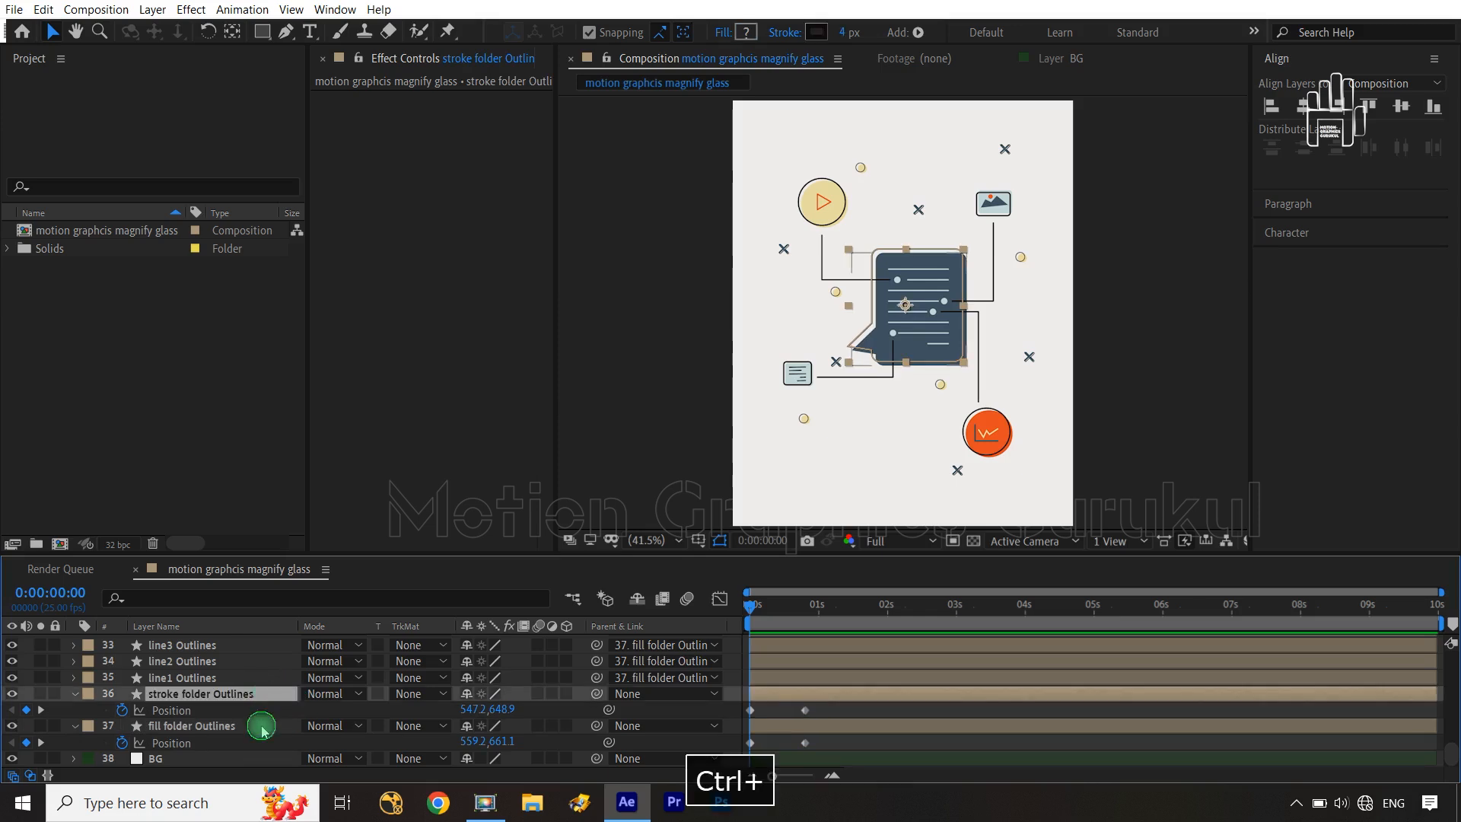
{"action": "left_click", "coordinate": [261, 726], "text": "ctrl"}
{"action": "left_click_drag", "start_coordinate": [517, 706], "coordinate": [695, 705]}
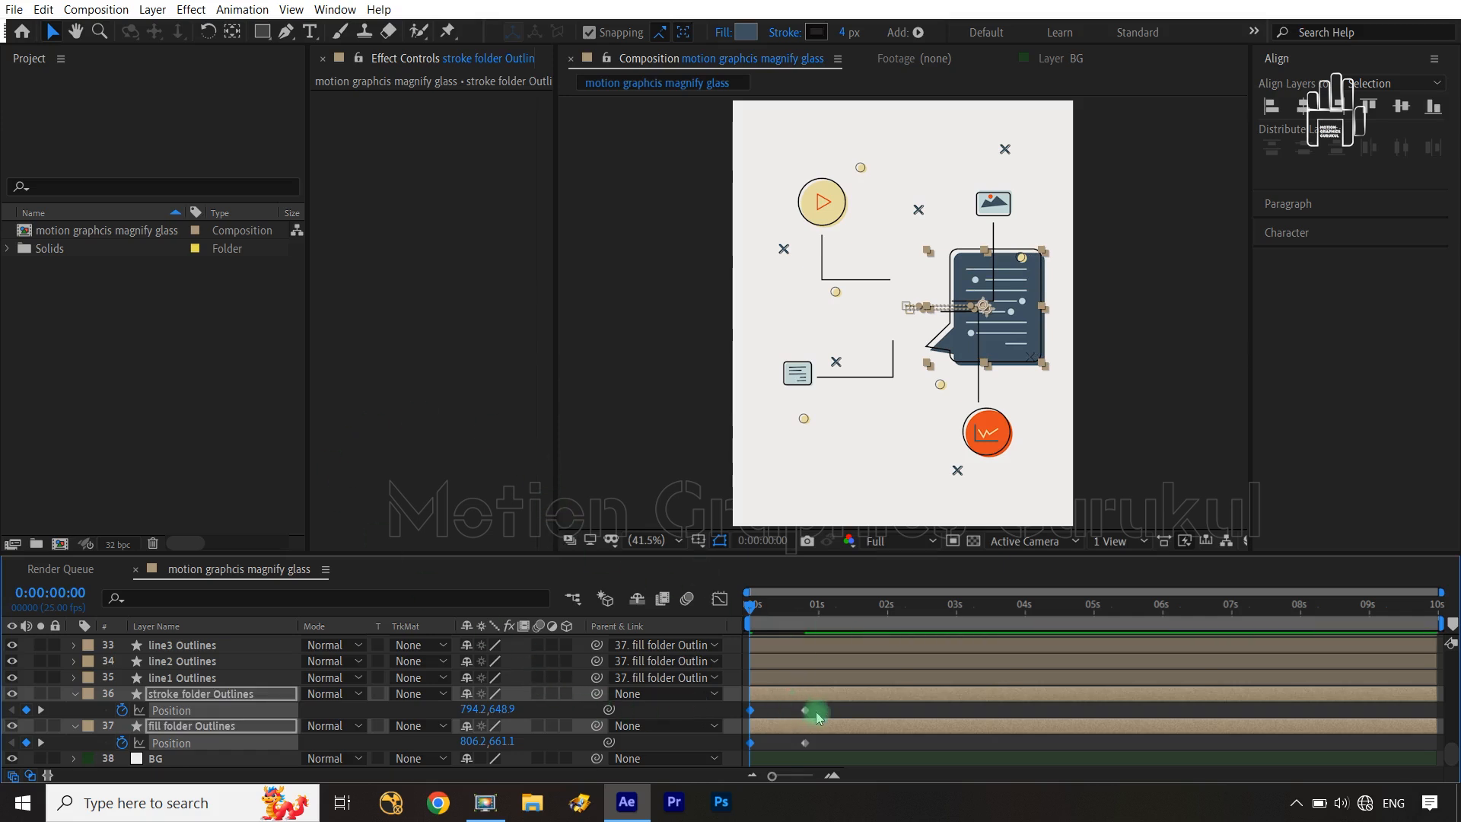
Step: Apply Easy Ease to both folder layers' Position keyframes and adjust their easing in the Graph Editor
{"action": "left_click_drag", "start_coordinate": [822, 710], "coordinate": [754, 745]}
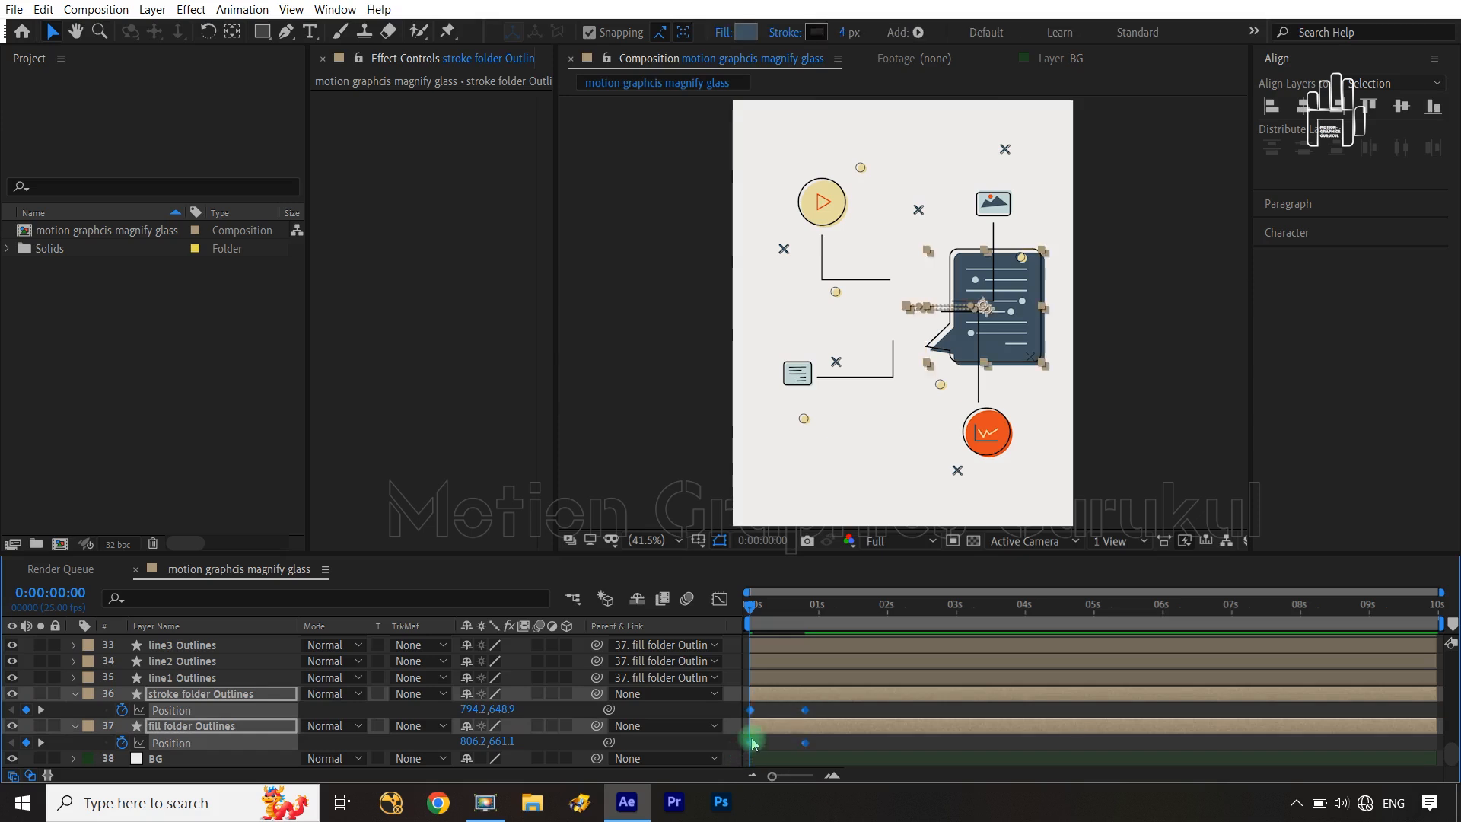
{"action": "key", "text": "F9"}
{"action": "left_click", "coordinate": [717, 600]}
{"action": "left_click_drag", "start_coordinate": [829, 699], "coordinate": [784, 738]}
{"action": "left_click", "coordinate": [719, 599]}
{"action": "left_click_drag", "start_coordinate": [861, 554], "coordinate": [866, 505]}
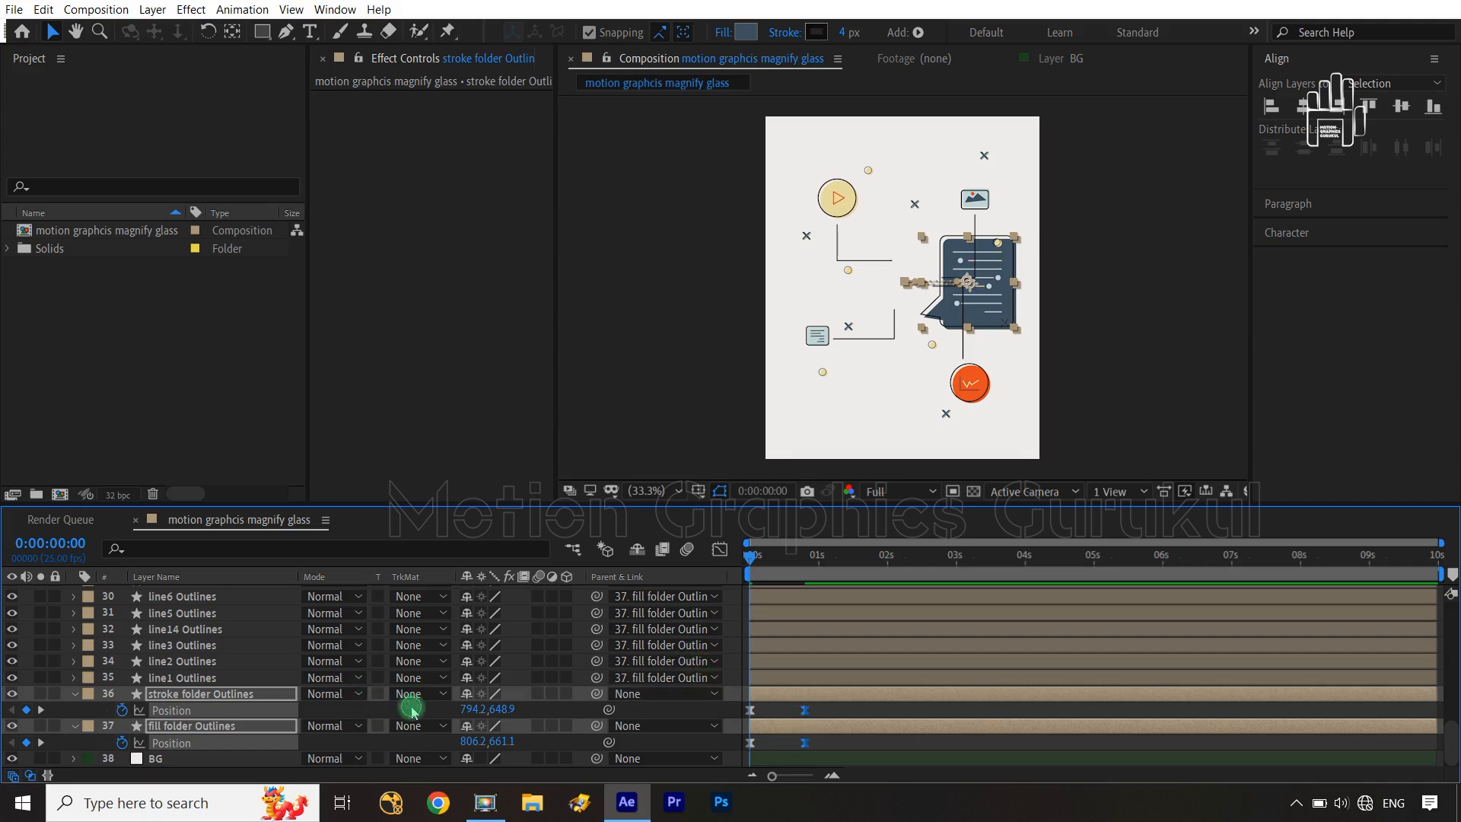
Step: Shift fill folder Outlines to start at 0:00:00:02 and trim the start of stroke folder Outlines to that frame
{"action": "key", "text": "ctrl+shift+a"}
{"action": "left_click", "coordinate": [254, 694]}
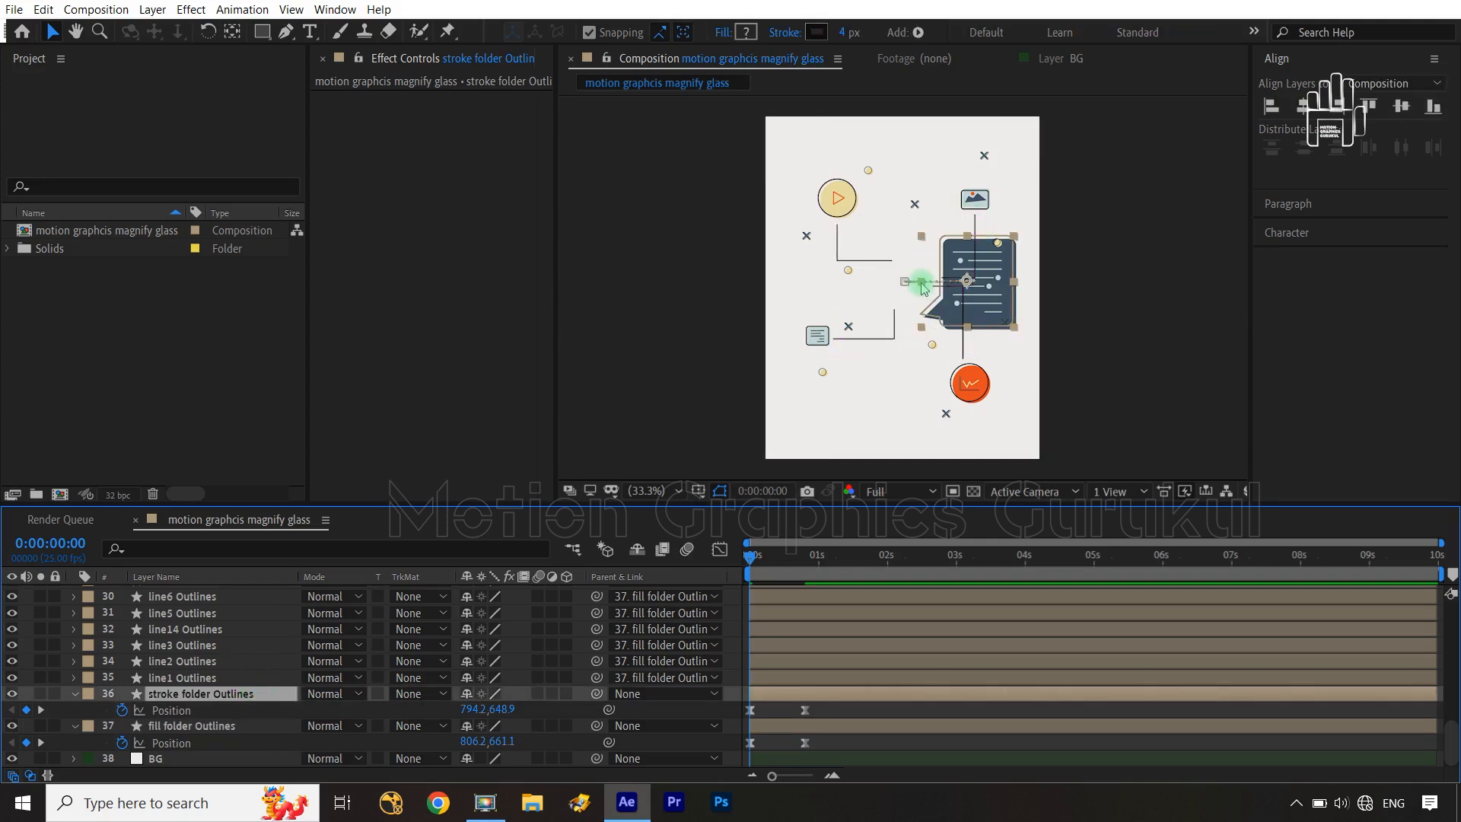
{"action": "left_click", "coordinate": [221, 727]}
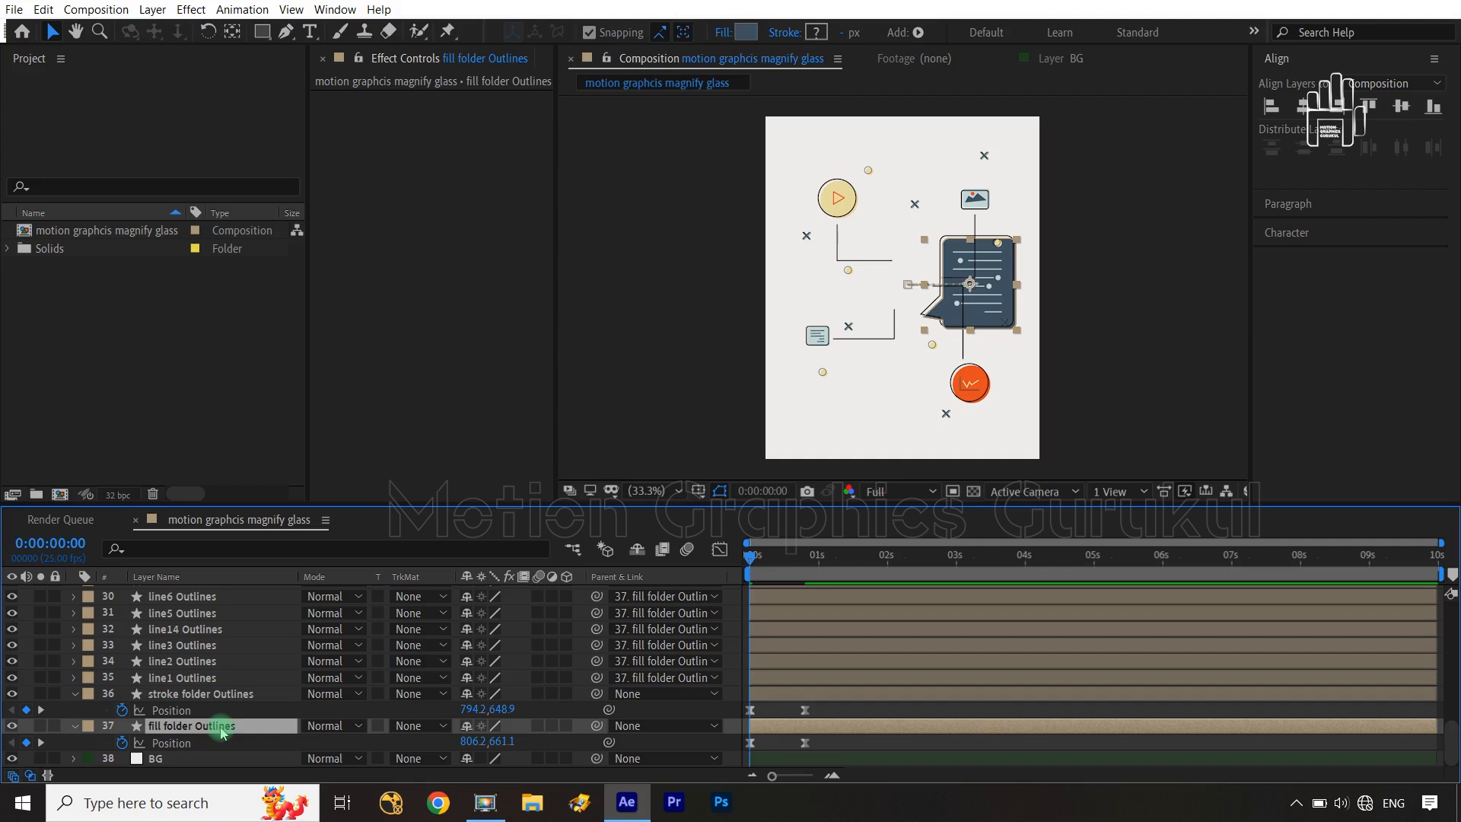
{"action": "key", "text": "ctrl+Right"}
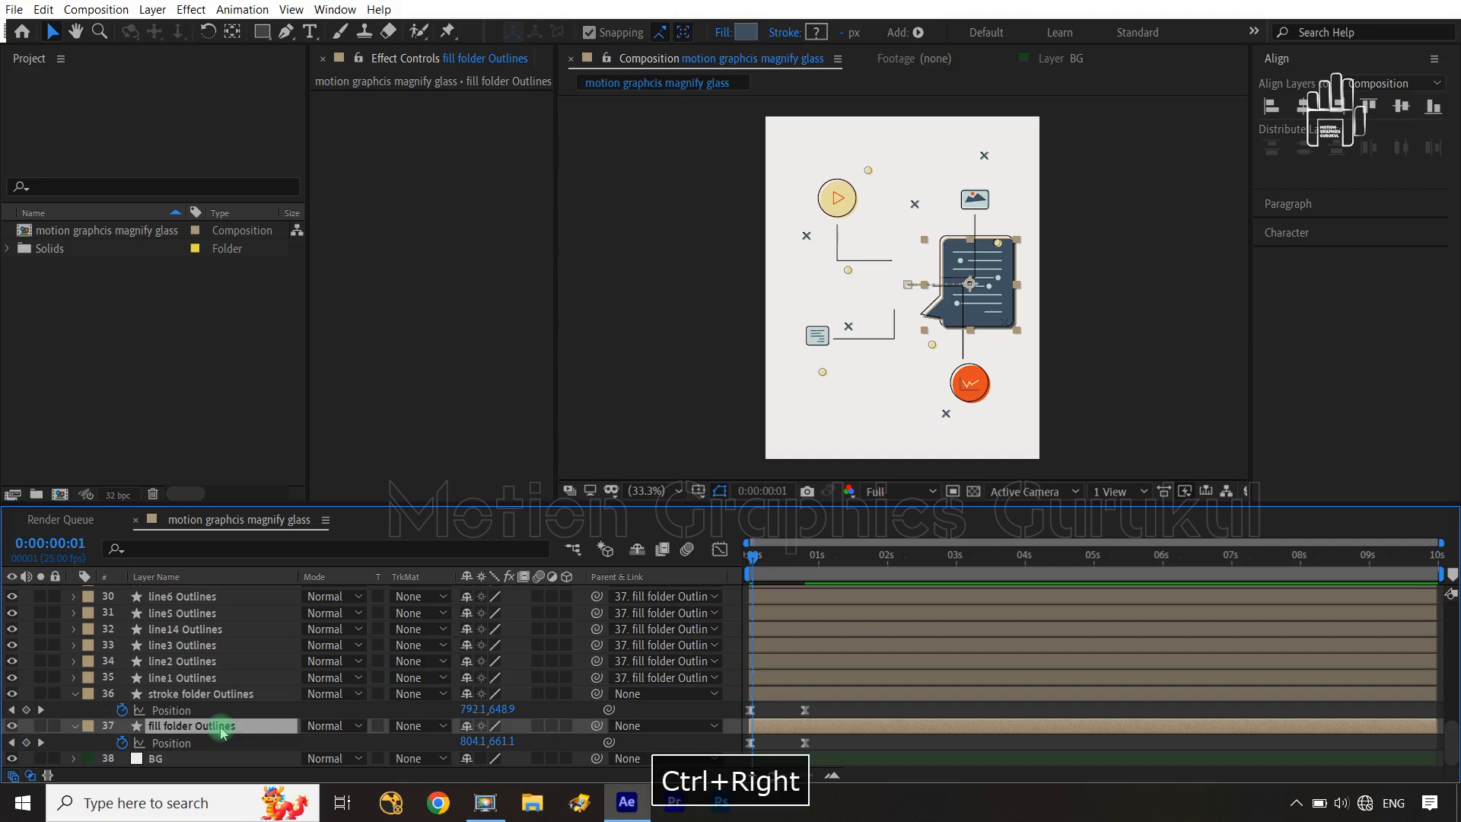
{"action": "key", "text": "ctrl+Right"}
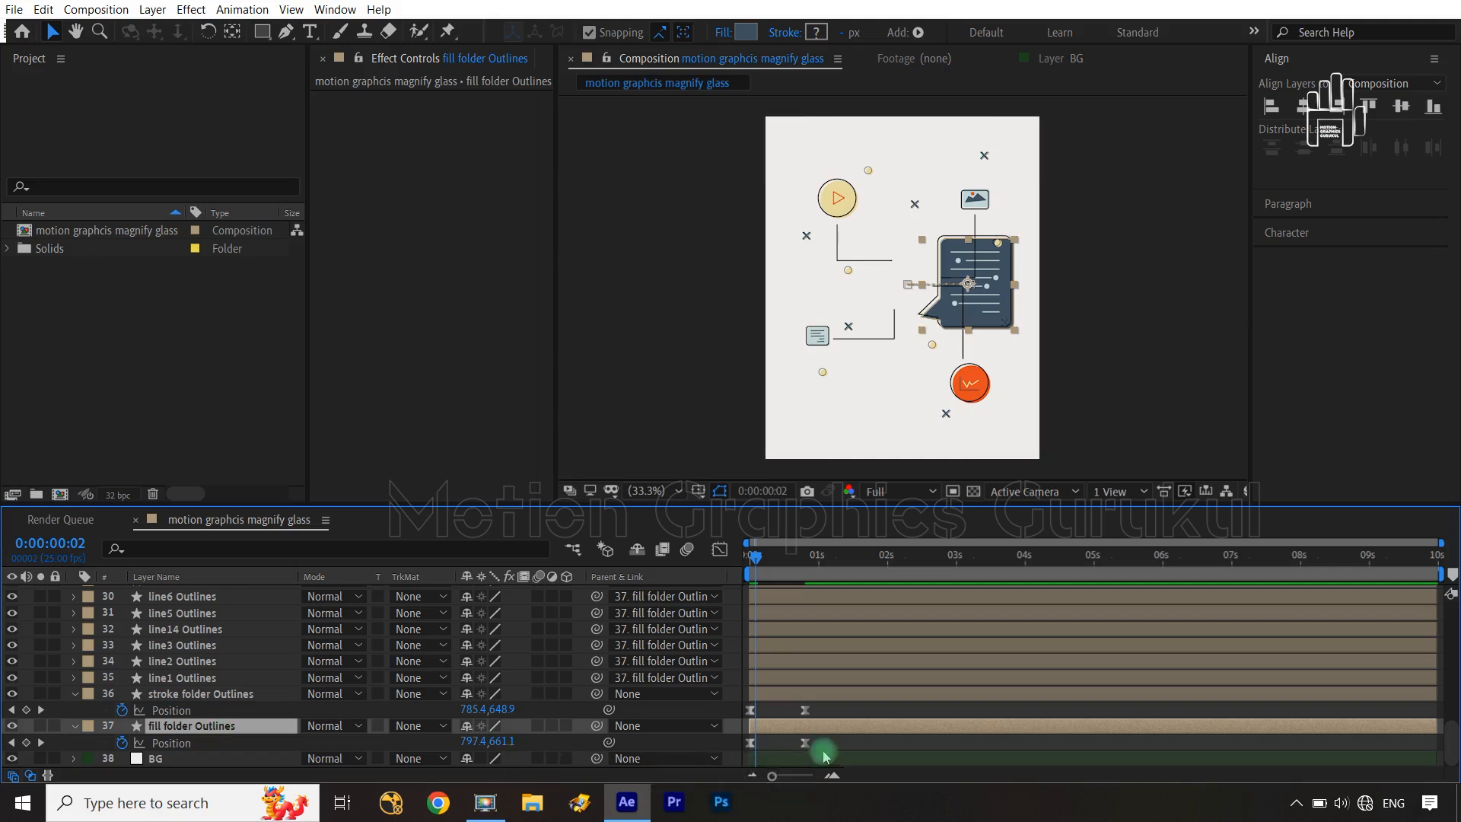
{"action": "left_click", "coordinate": [808, 727]}
{"action": "key", "text": "bracketleft"}
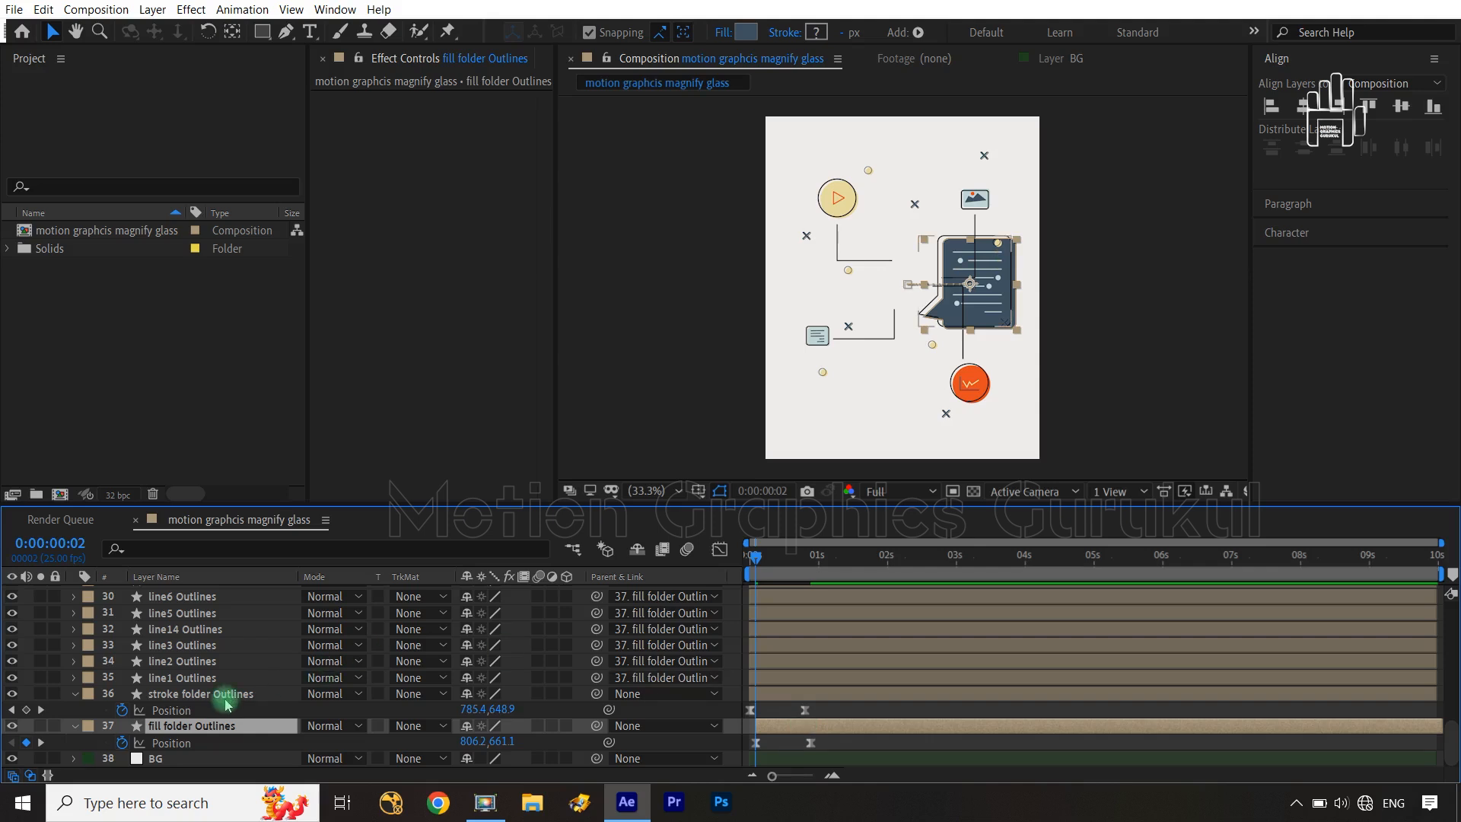
{"action": "key", "text": "ctrl+Up"}
{"action": "key", "text": "alt+bracketleft"}
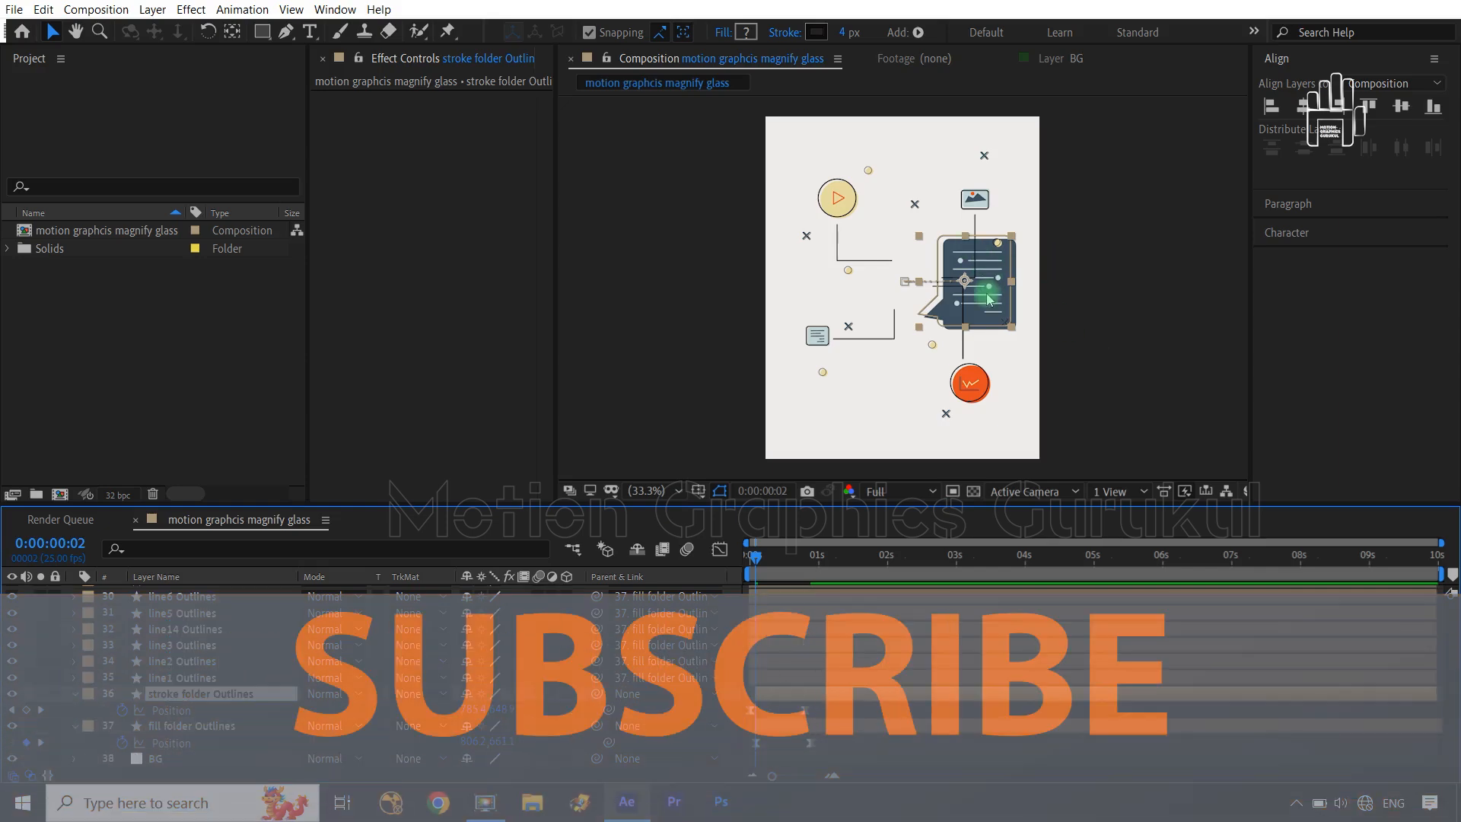
Step: Add Trim Paths to line1 Outlines and set its End value to 0%
{"action": "left_click", "coordinate": [201, 681]}
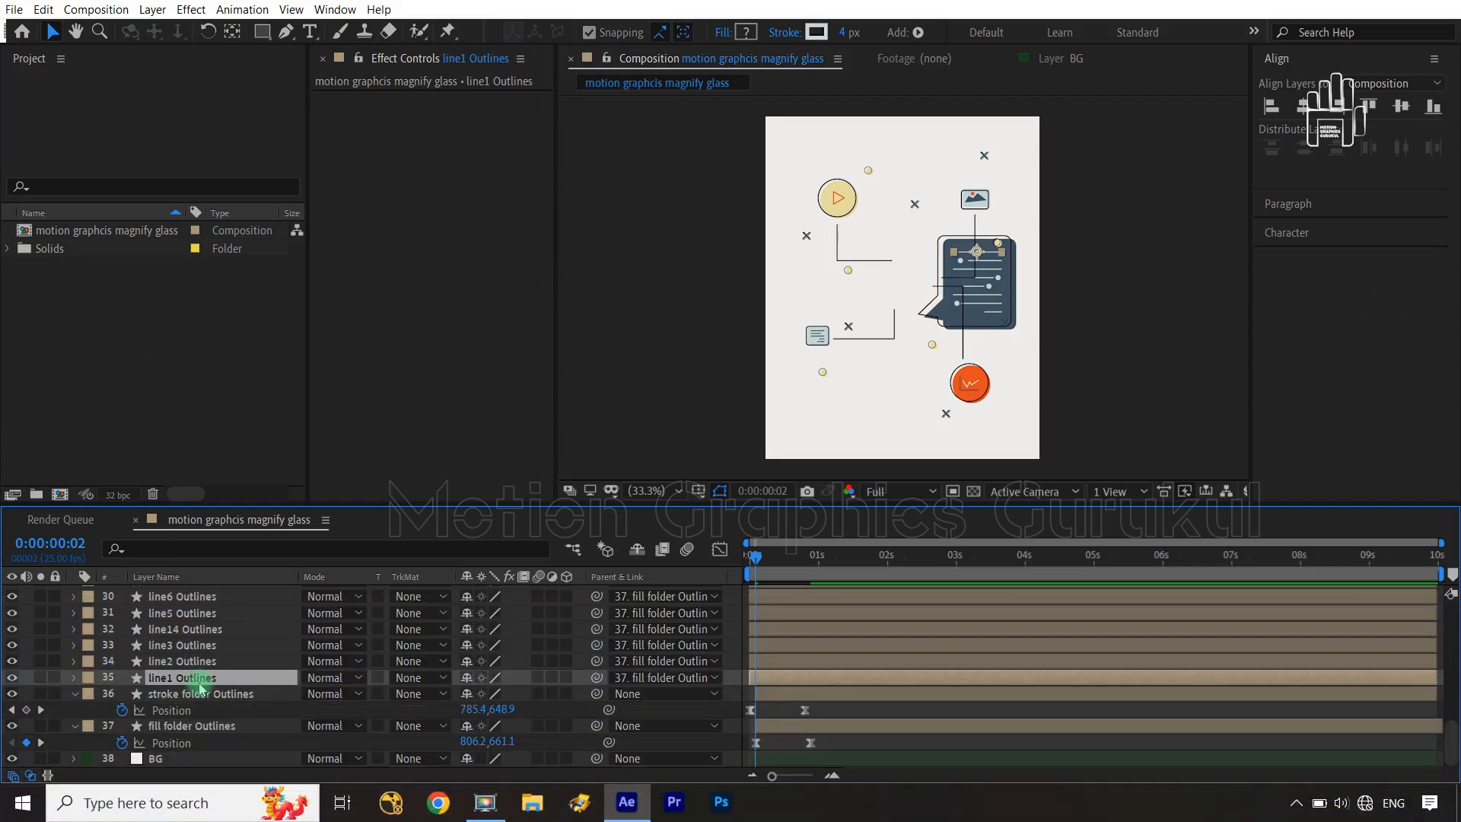
{"action": "left_click", "coordinate": [74, 677]}
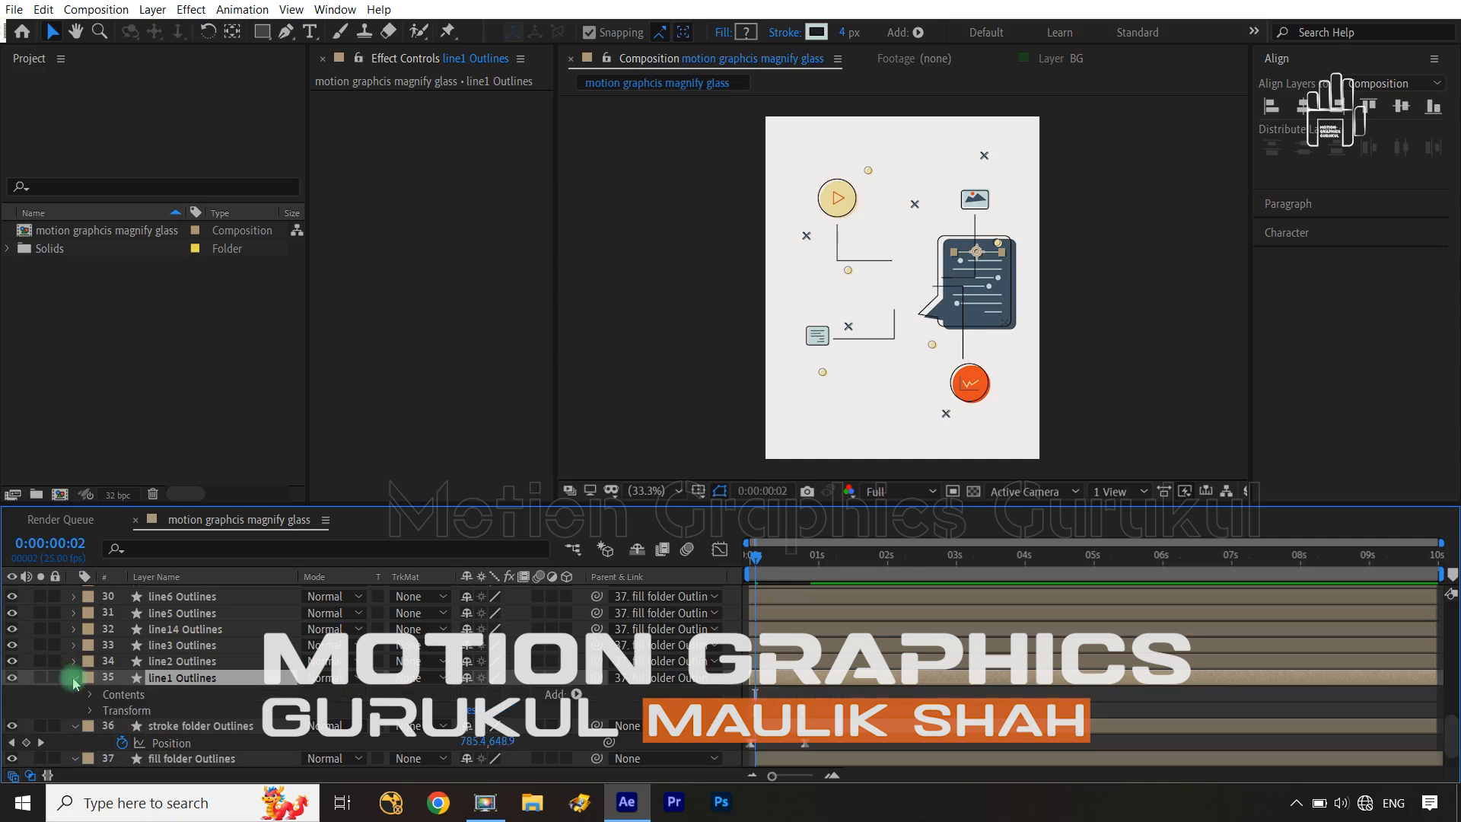
{"action": "left_click", "coordinate": [576, 694]}
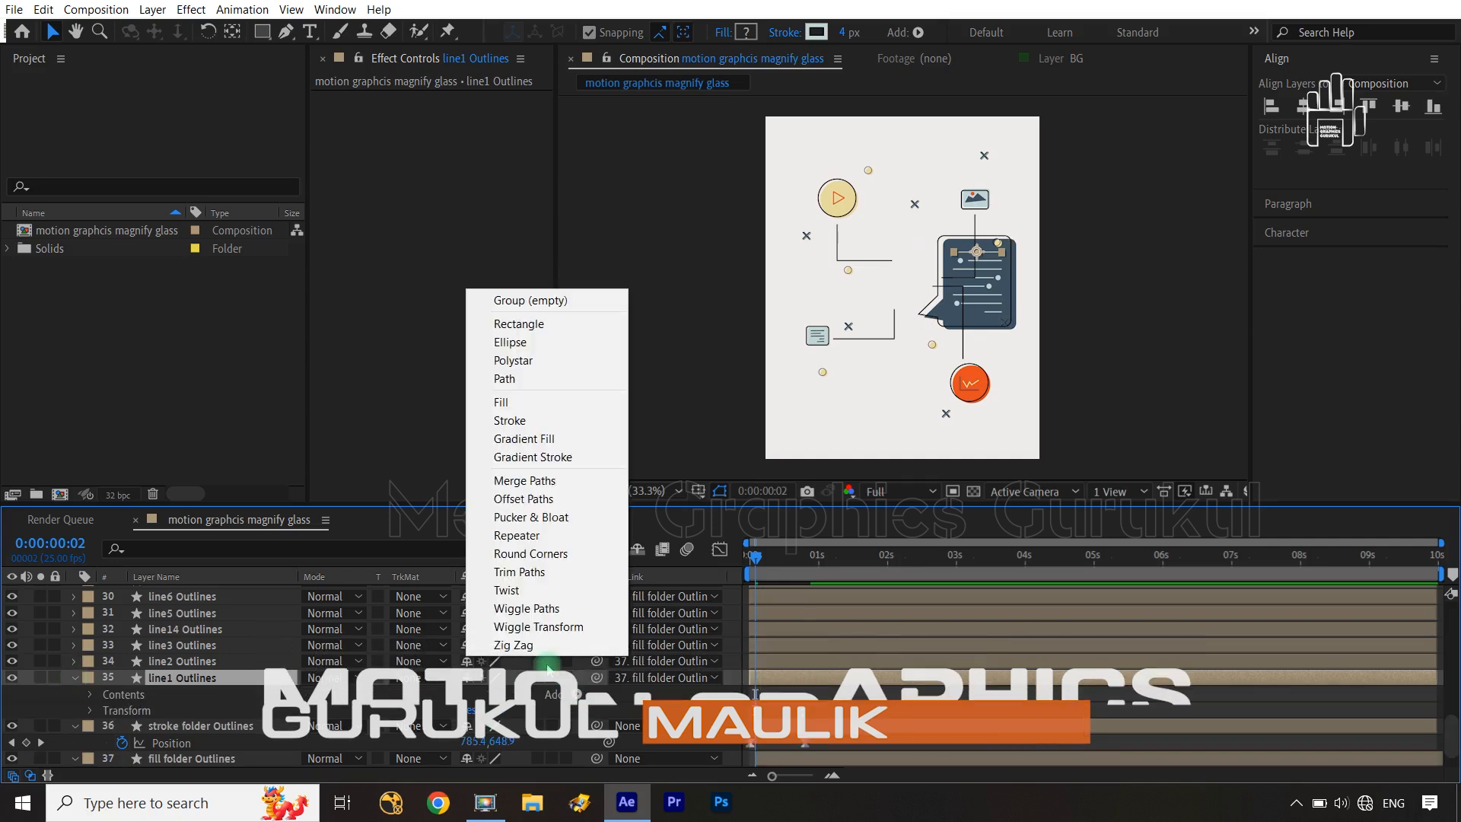
{"action": "left_click", "coordinate": [533, 567]}
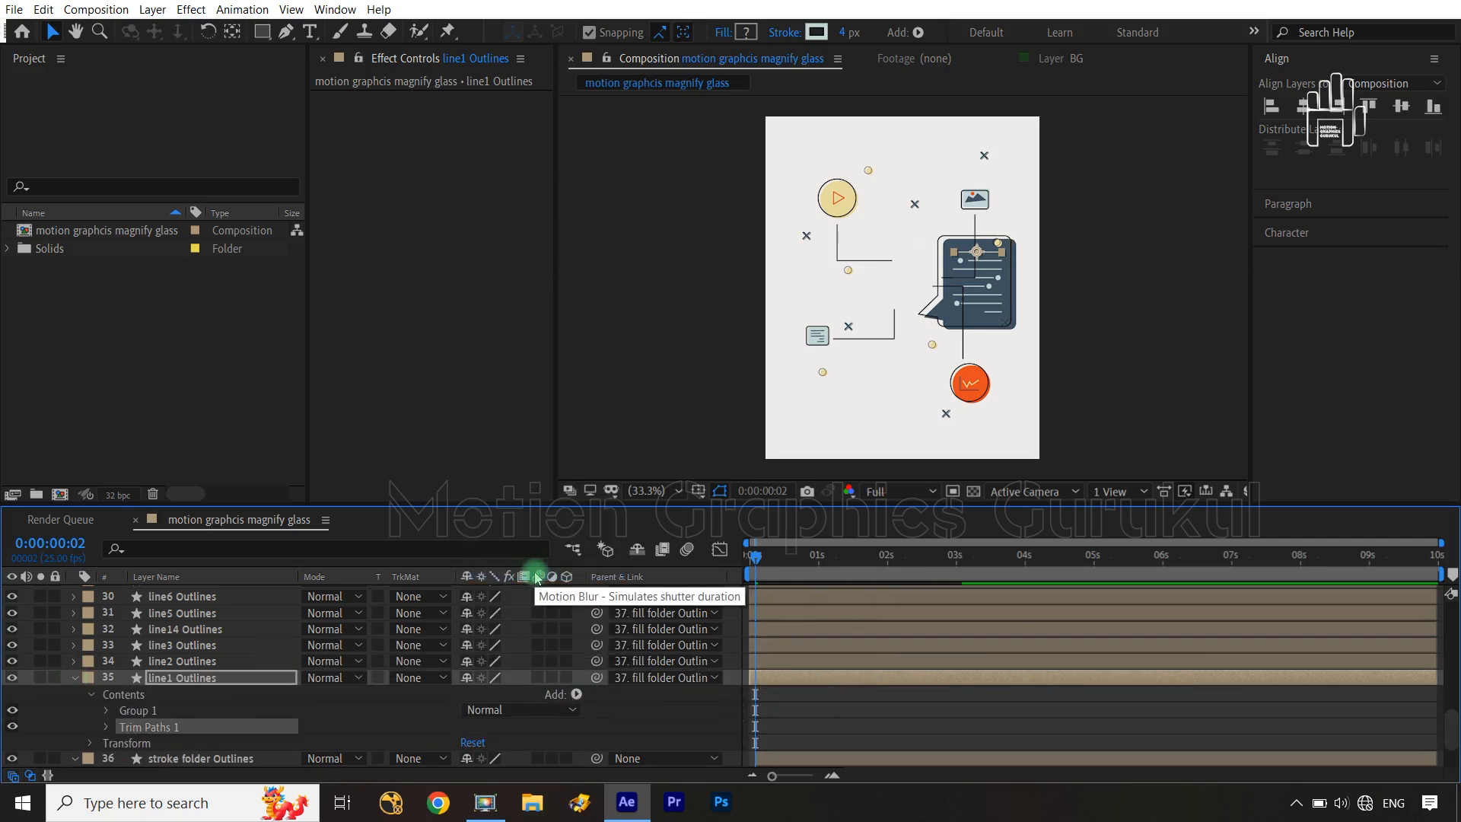
{"action": "left_click", "coordinate": [107, 726]}
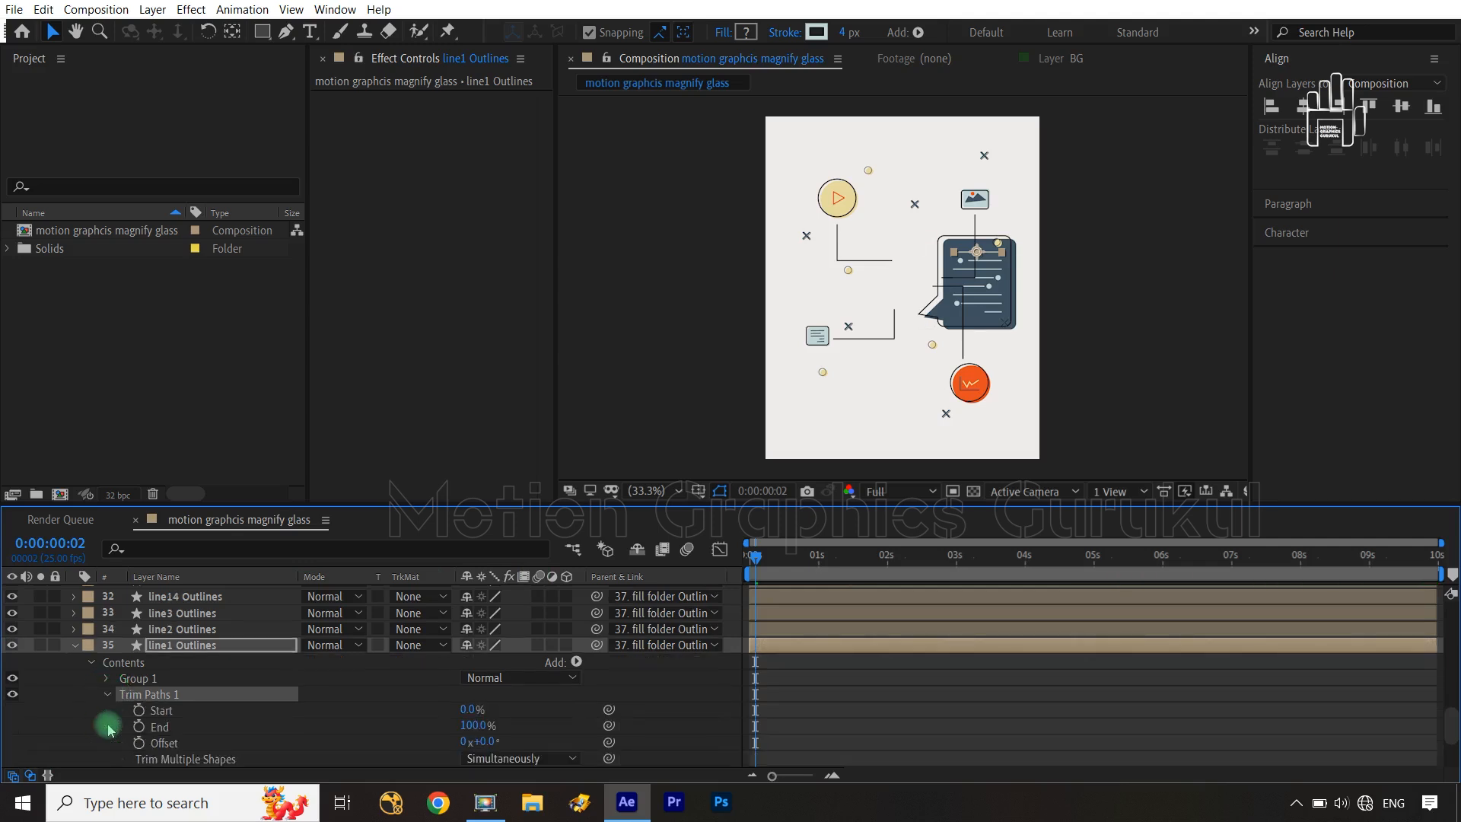
{"action": "left_click_drag", "start_coordinate": [475, 725], "coordinate": [331, 726]}
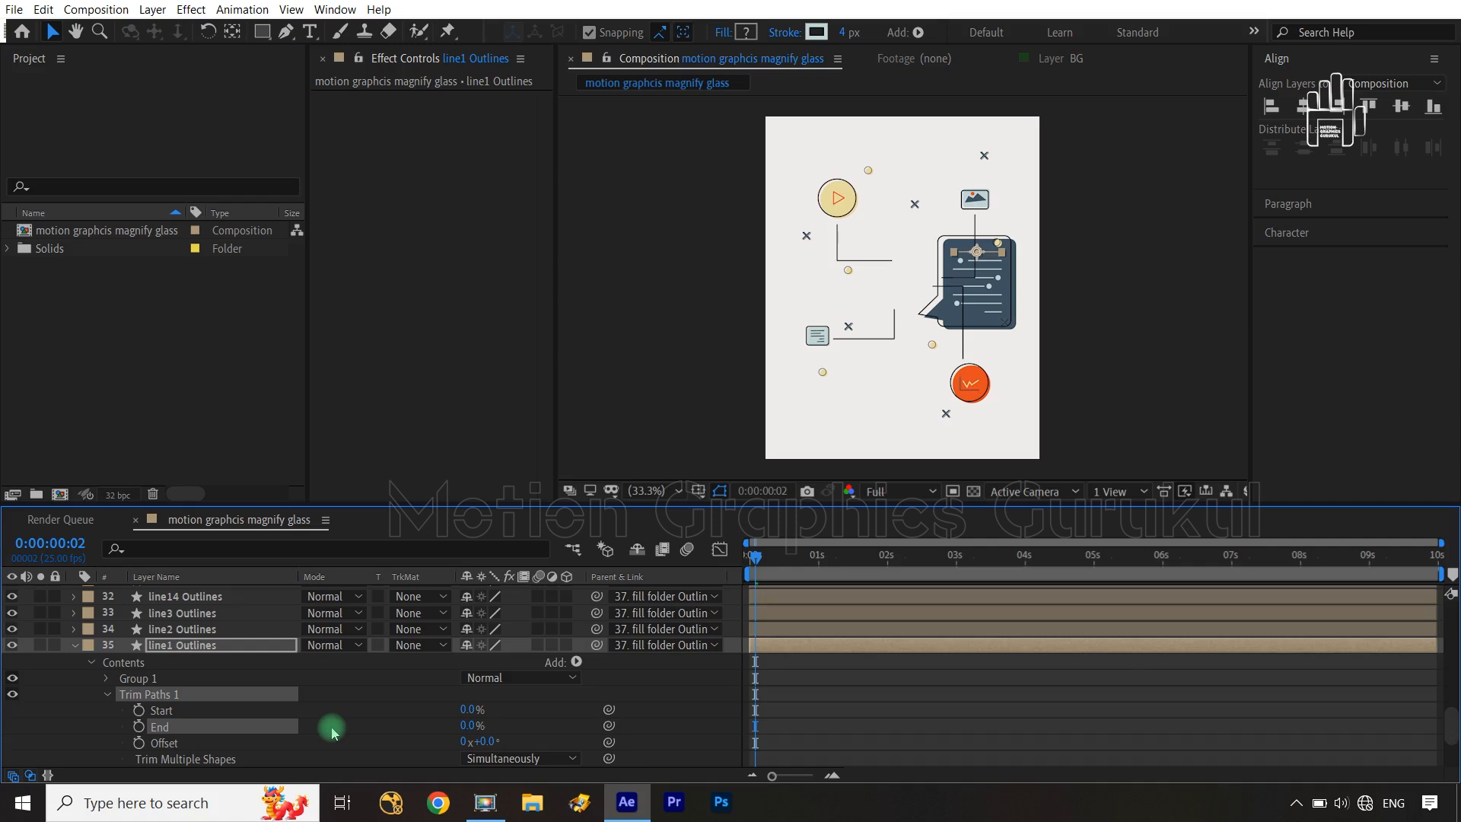
Step: Keyframe the Trim Paths End of line1 Outlines at 0% on 0:00:00:02 and 100% on 0:00:00:22
{"action": "scroll", "coordinate": [350, 723], "scroll_direction": "down", "scroll_amount": 3}
{"action": "left_click", "coordinate": [768, 743]}
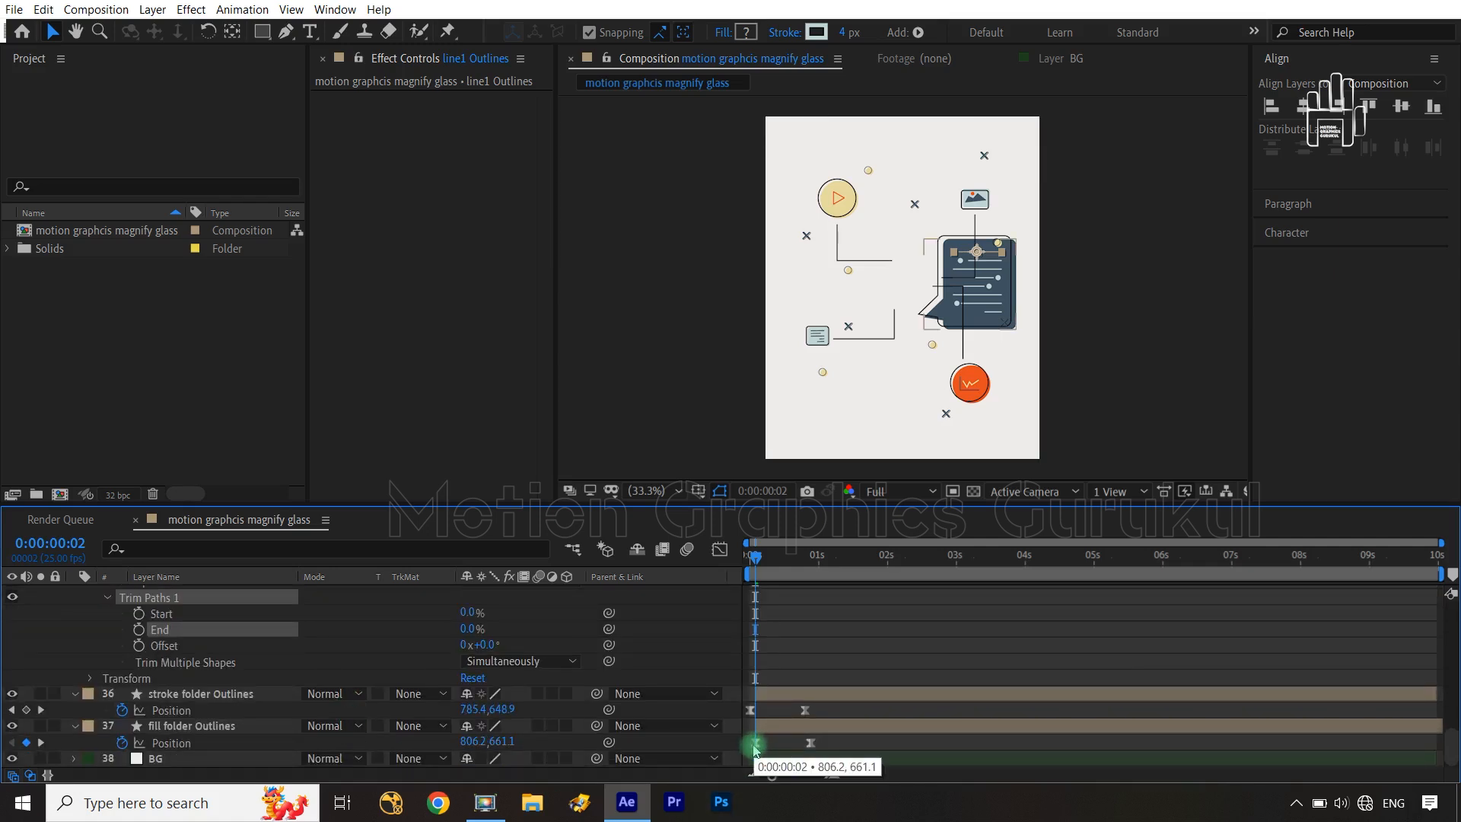
{"action": "left_click", "coordinate": [191, 727]}
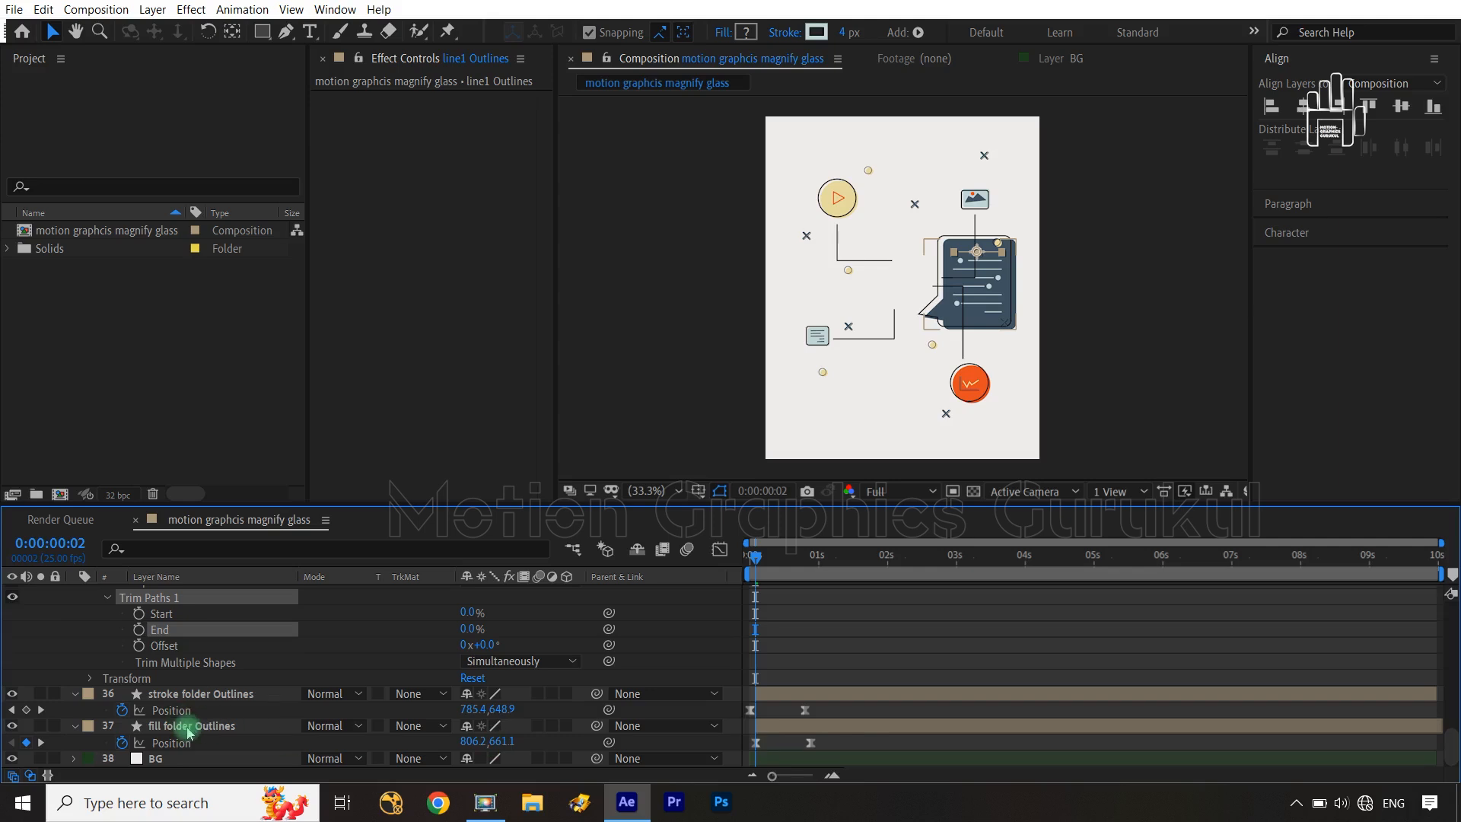
{"action": "scroll", "coordinate": [189, 735], "scroll_direction": "up", "scroll_amount": 2}
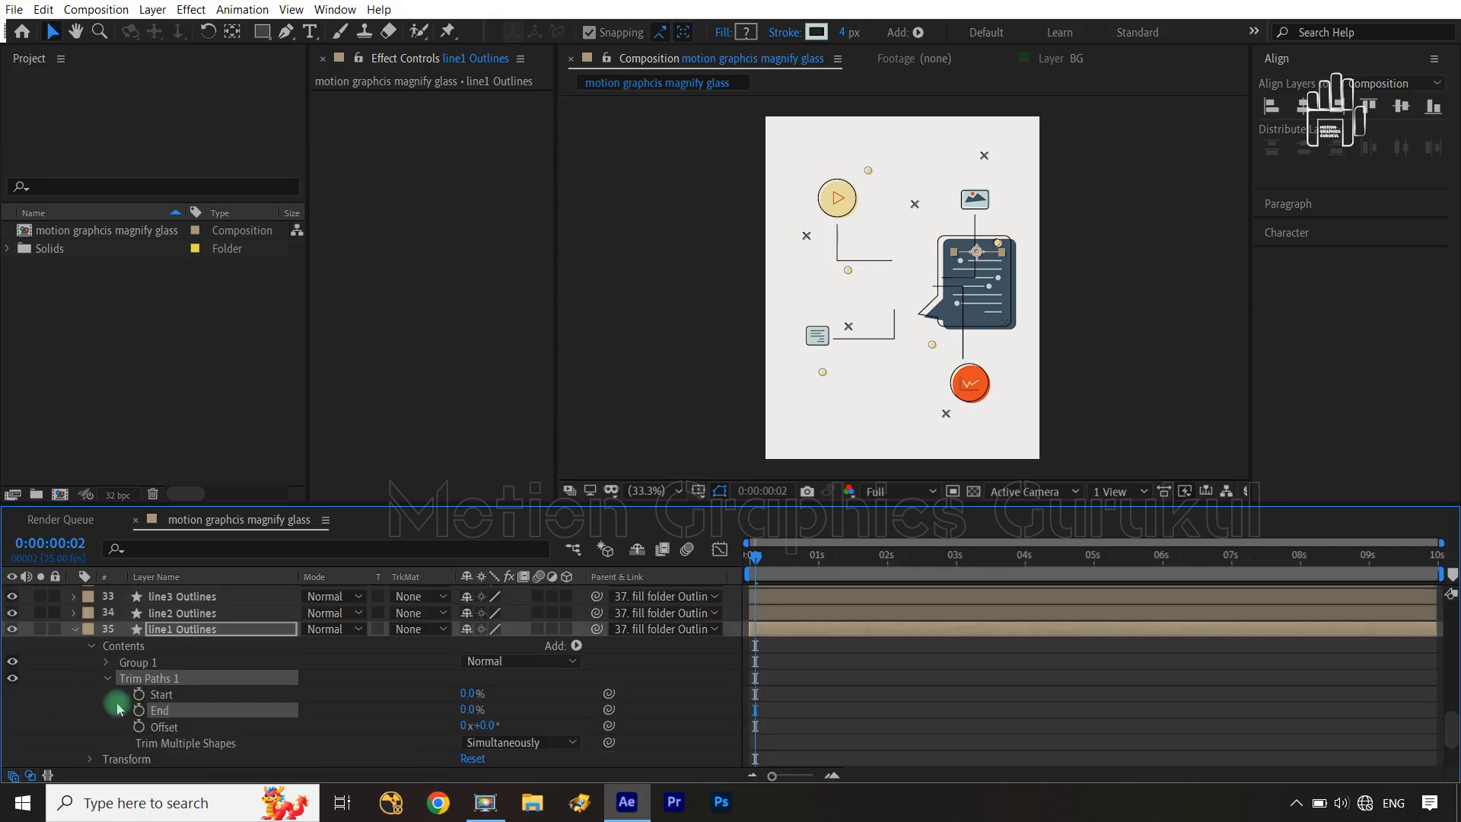
{"action": "left_click", "coordinate": [139, 710]}
{"action": "key", "text": "shift+Page_Down"}
{"action": "key", "text": "shift+Page_Down"}
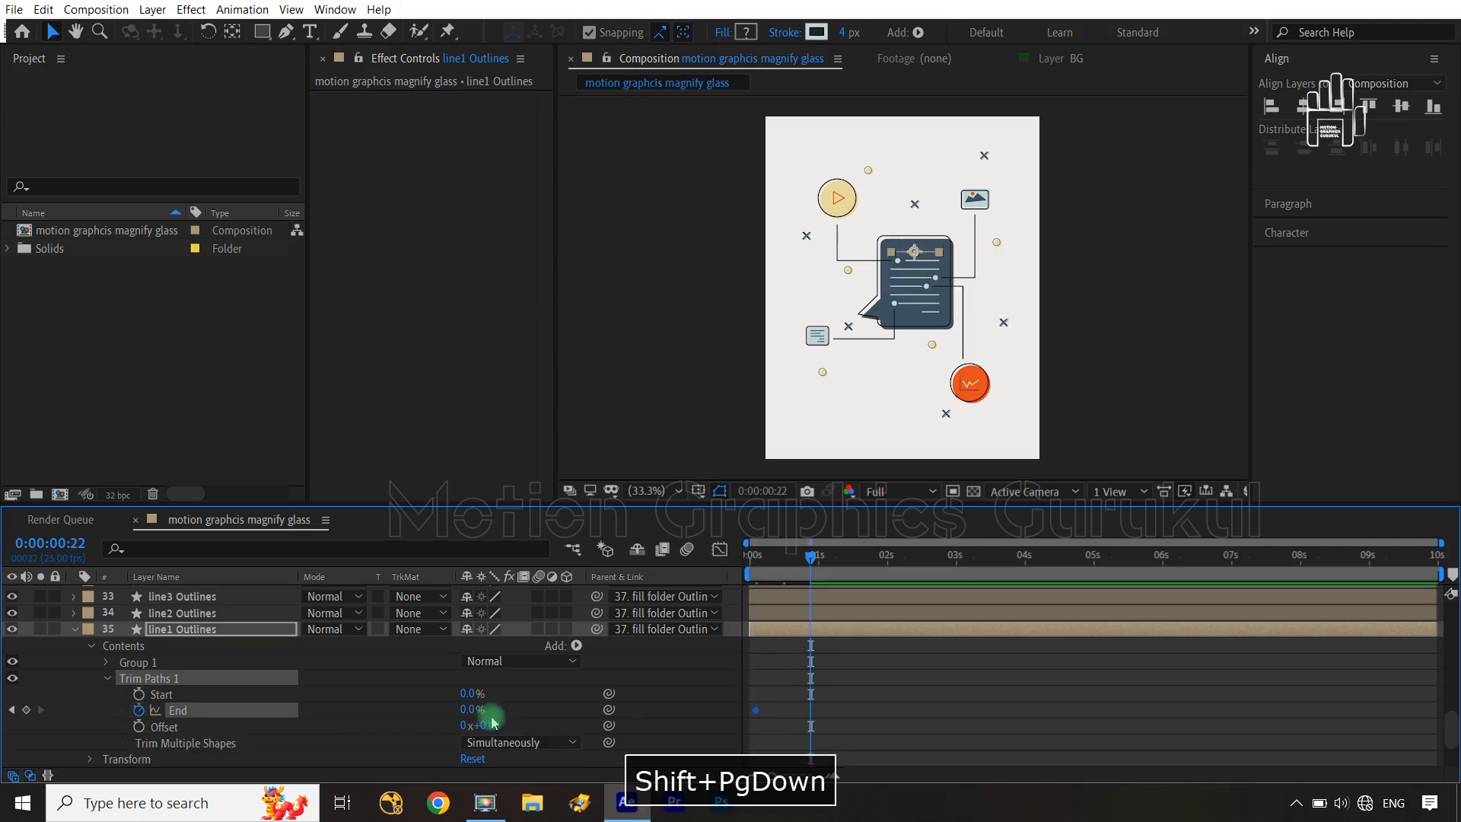
{"action": "left_click_drag", "start_coordinate": [491, 720], "coordinate": [570, 703]}
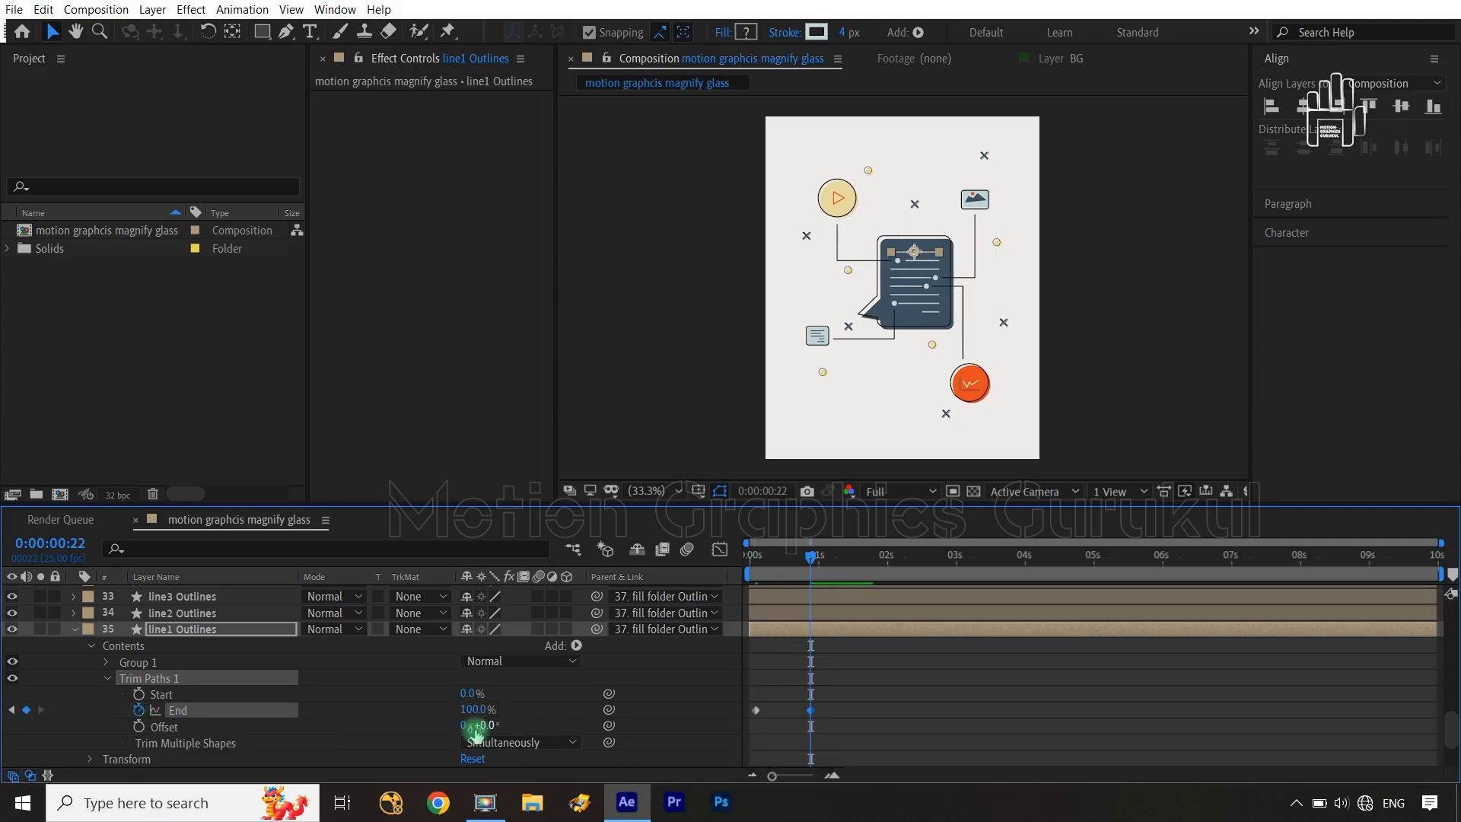
Step: Apply Easy Ease to line1's Trim Paths End keyframes and reshape the speed curve in the Graph Editor to peak early
{"action": "left_click_drag", "start_coordinate": [832, 706], "coordinate": [753, 727]}
{"action": "key", "text": "F9"}
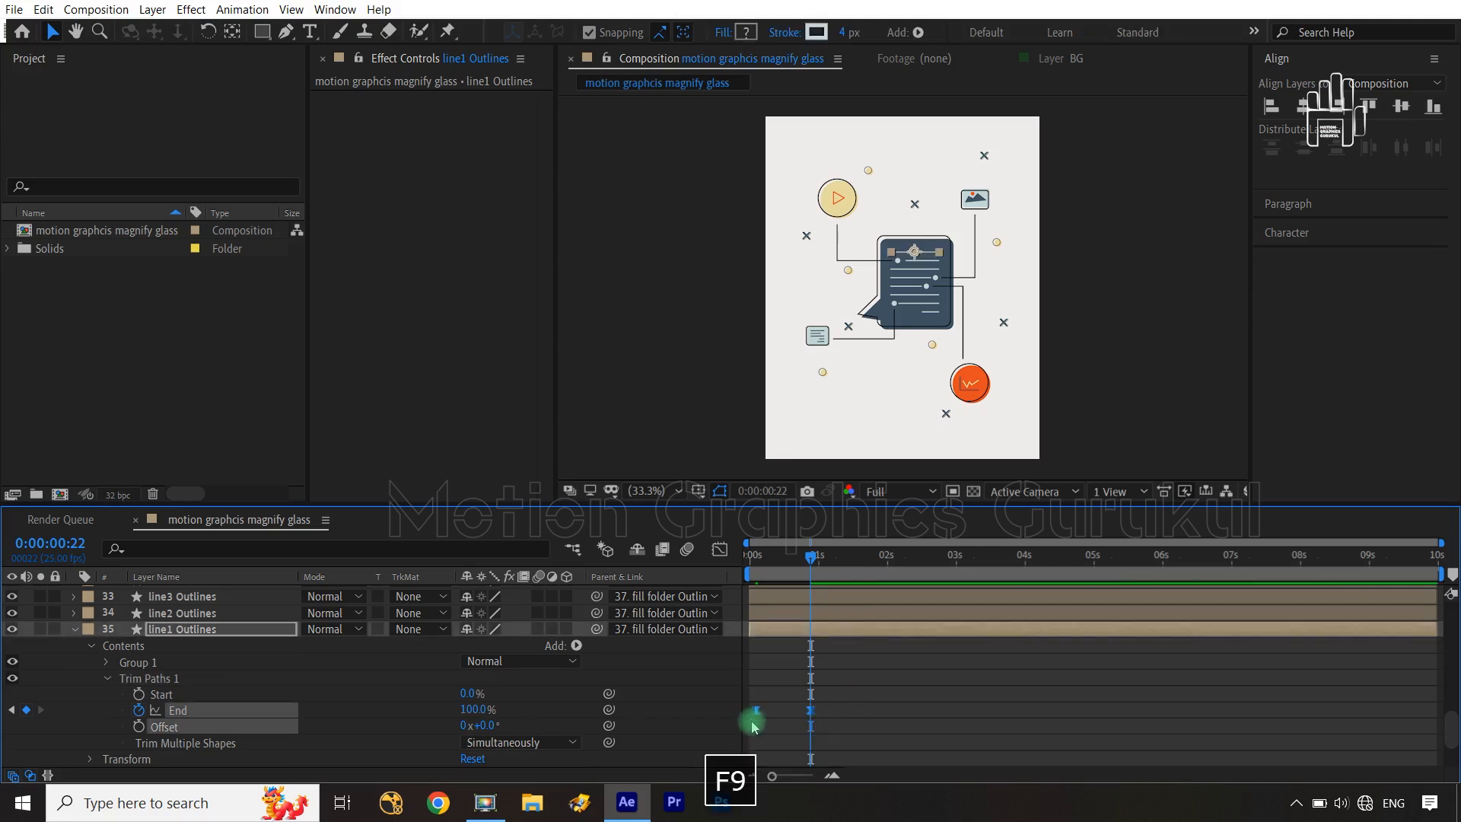
{"action": "left_click", "coordinate": [719, 549]}
{"action": "left_click_drag", "start_coordinate": [851, 708], "coordinate": [789, 733]}
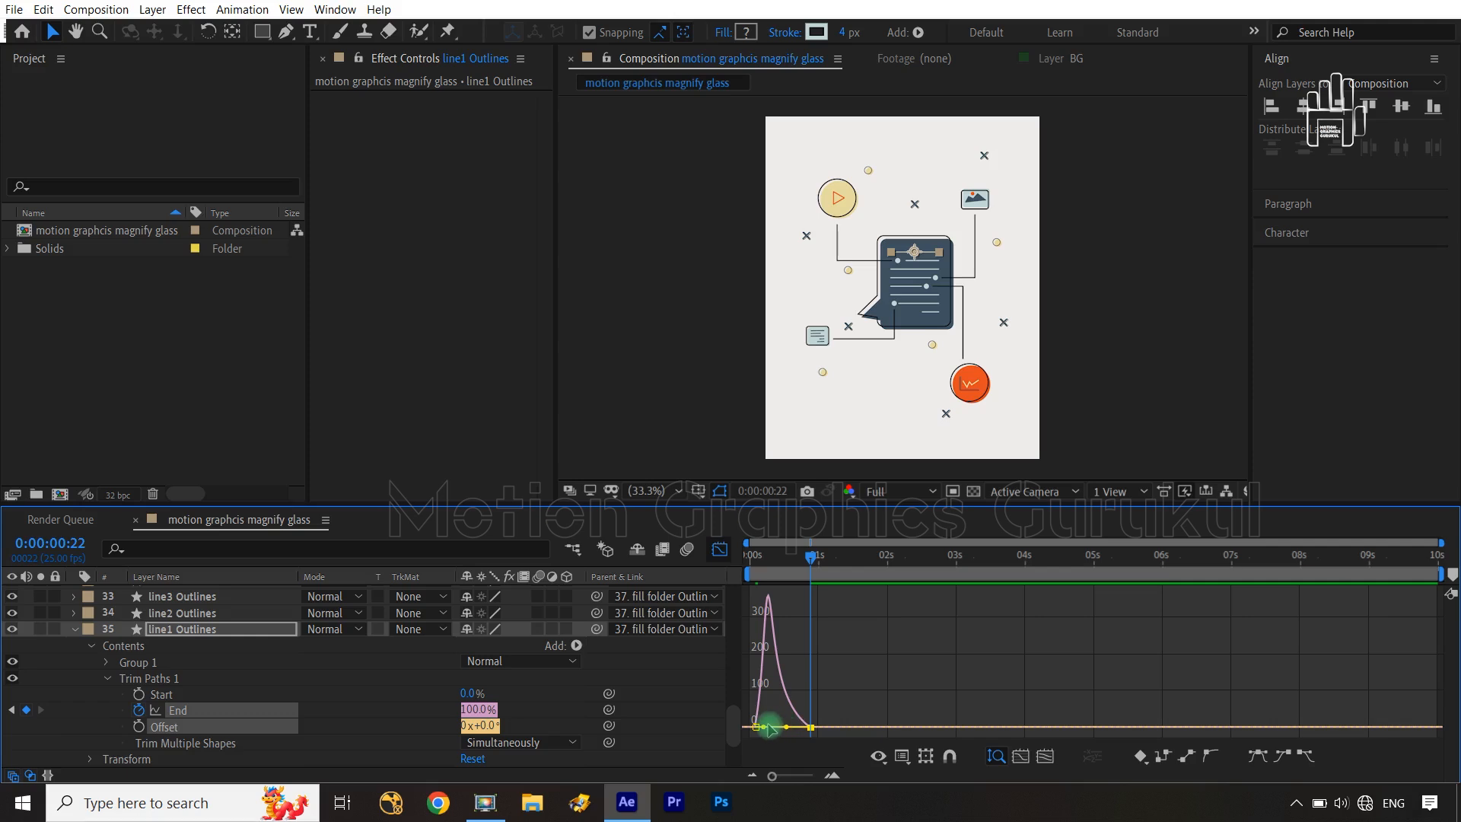
{"action": "left_click", "coordinate": [73, 631]}
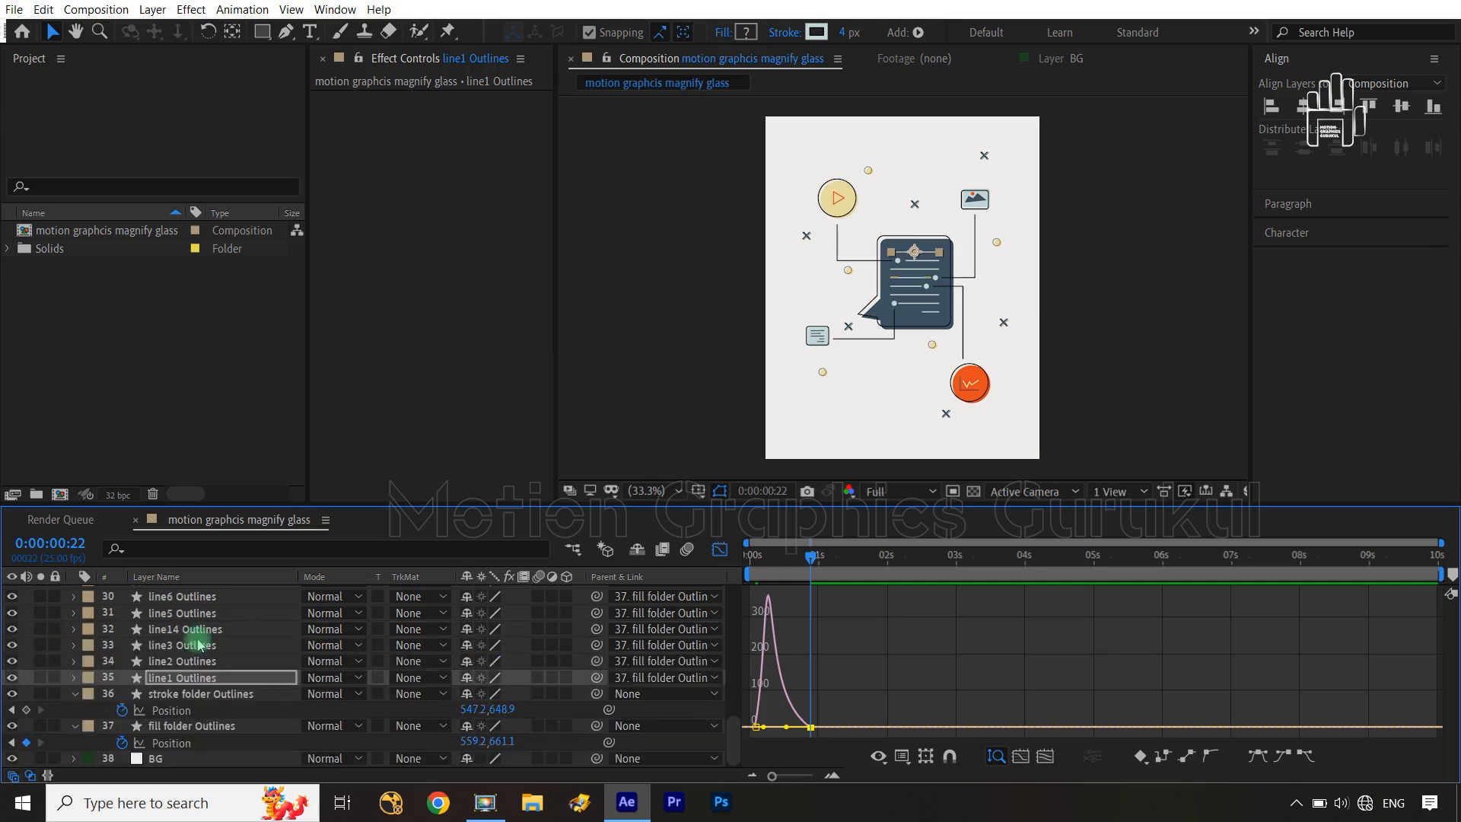
{"action": "left_click", "coordinate": [719, 549]}
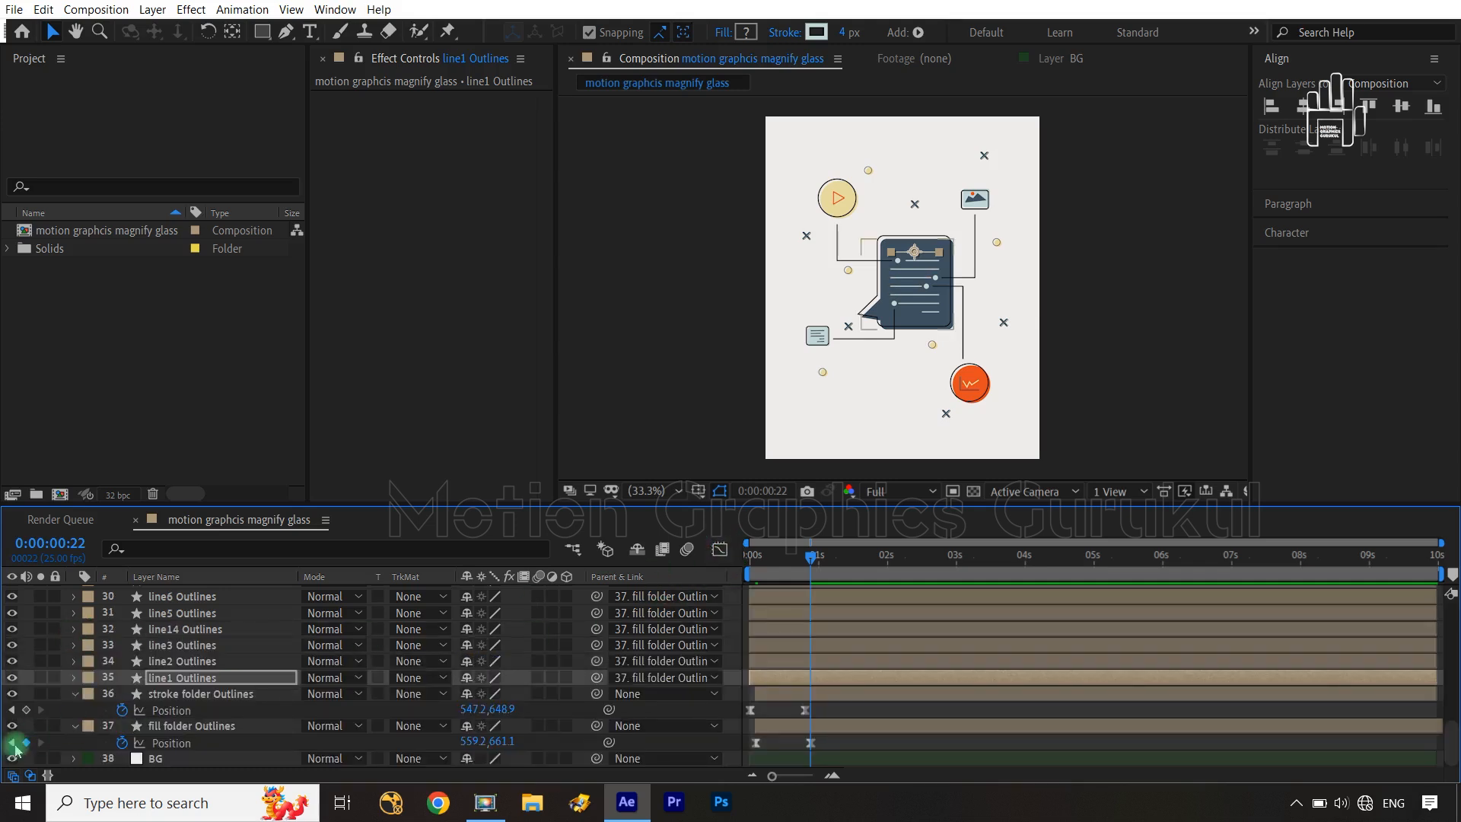
Step: Copy the animated Trim Paths 1 from line1 Outlines
{"action": "left_click", "coordinate": [74, 678]}
{"action": "left_click", "coordinate": [106, 677]}
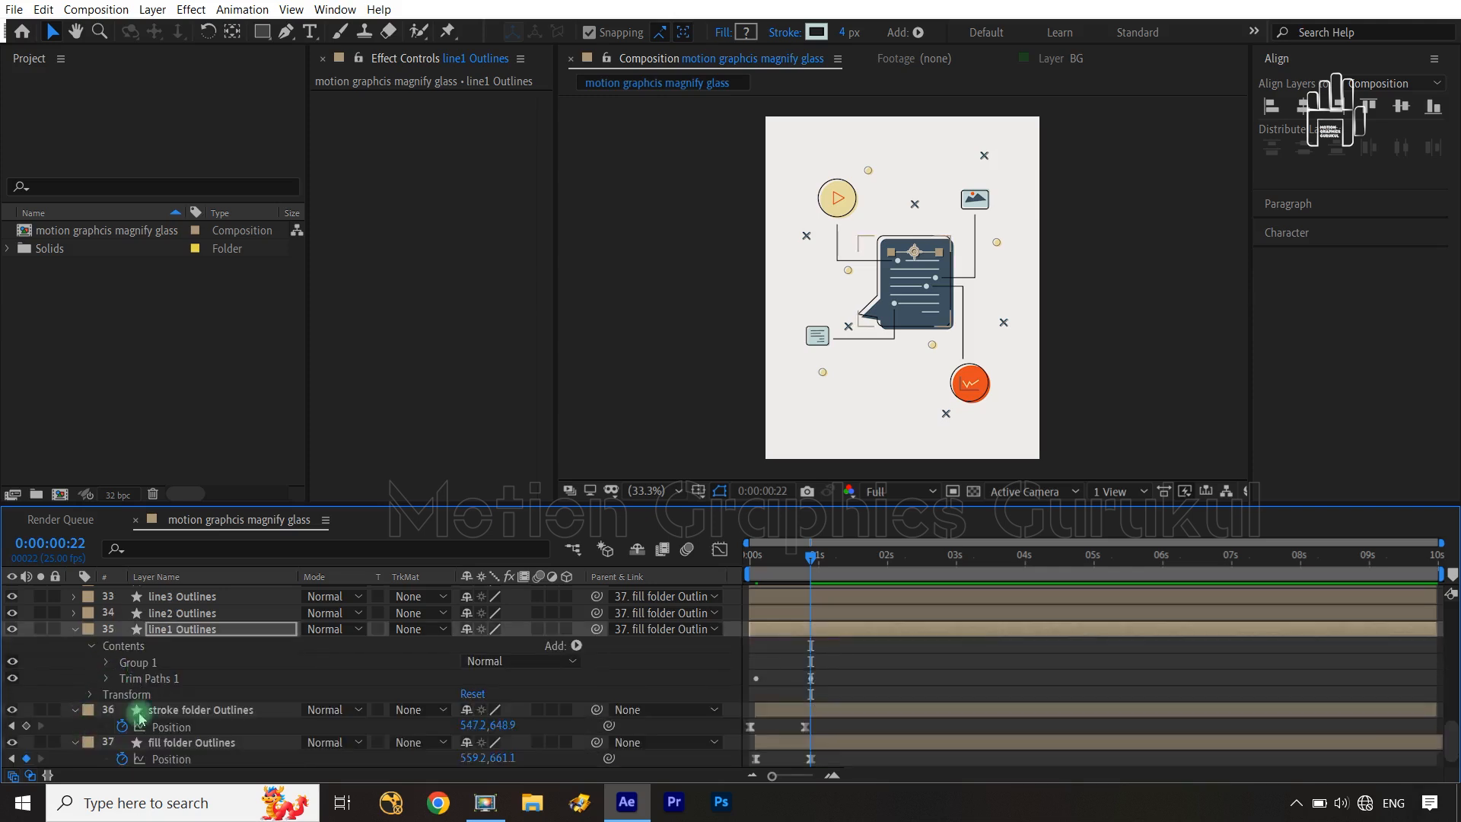
{"action": "left_click", "coordinate": [153, 678]}
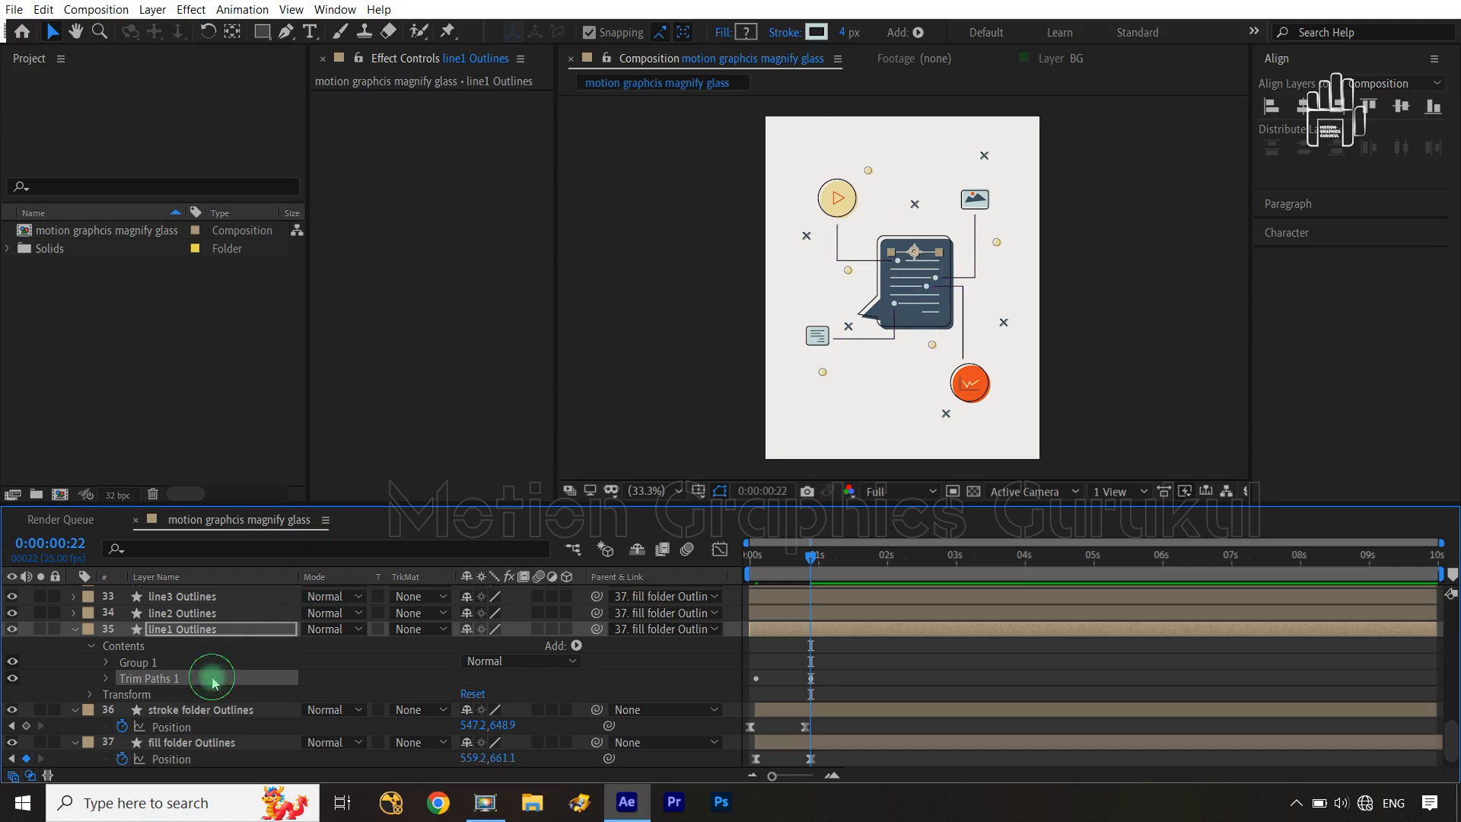
{"action": "key", "text": "ctrl+c"}
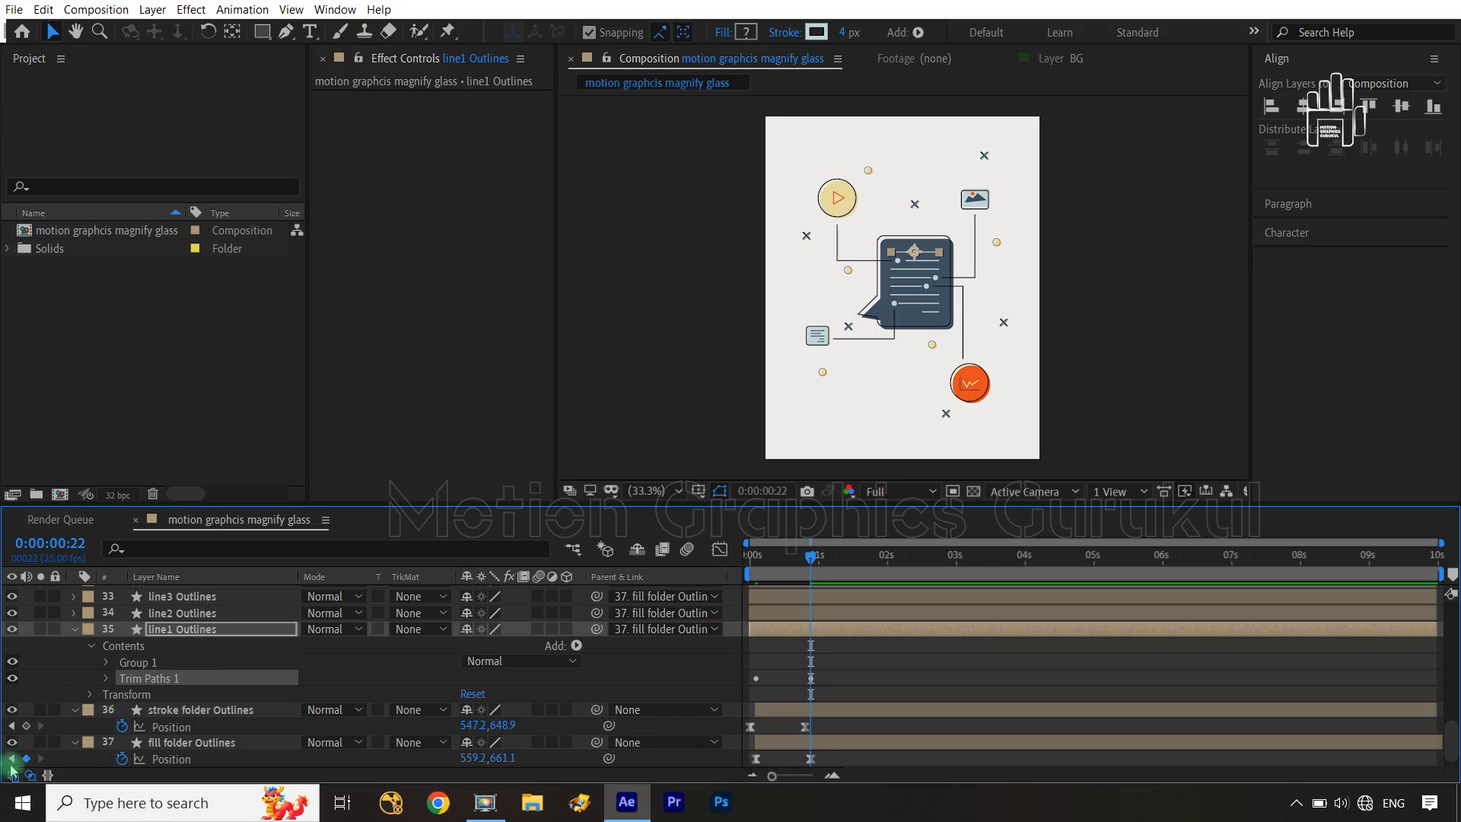
Step: Paste the copied Trim Paths at 0:00:00:02 onto all the line layers from line2 Outlines up to line8 Outlines
{"action": "left_click", "coordinate": [11, 759]}
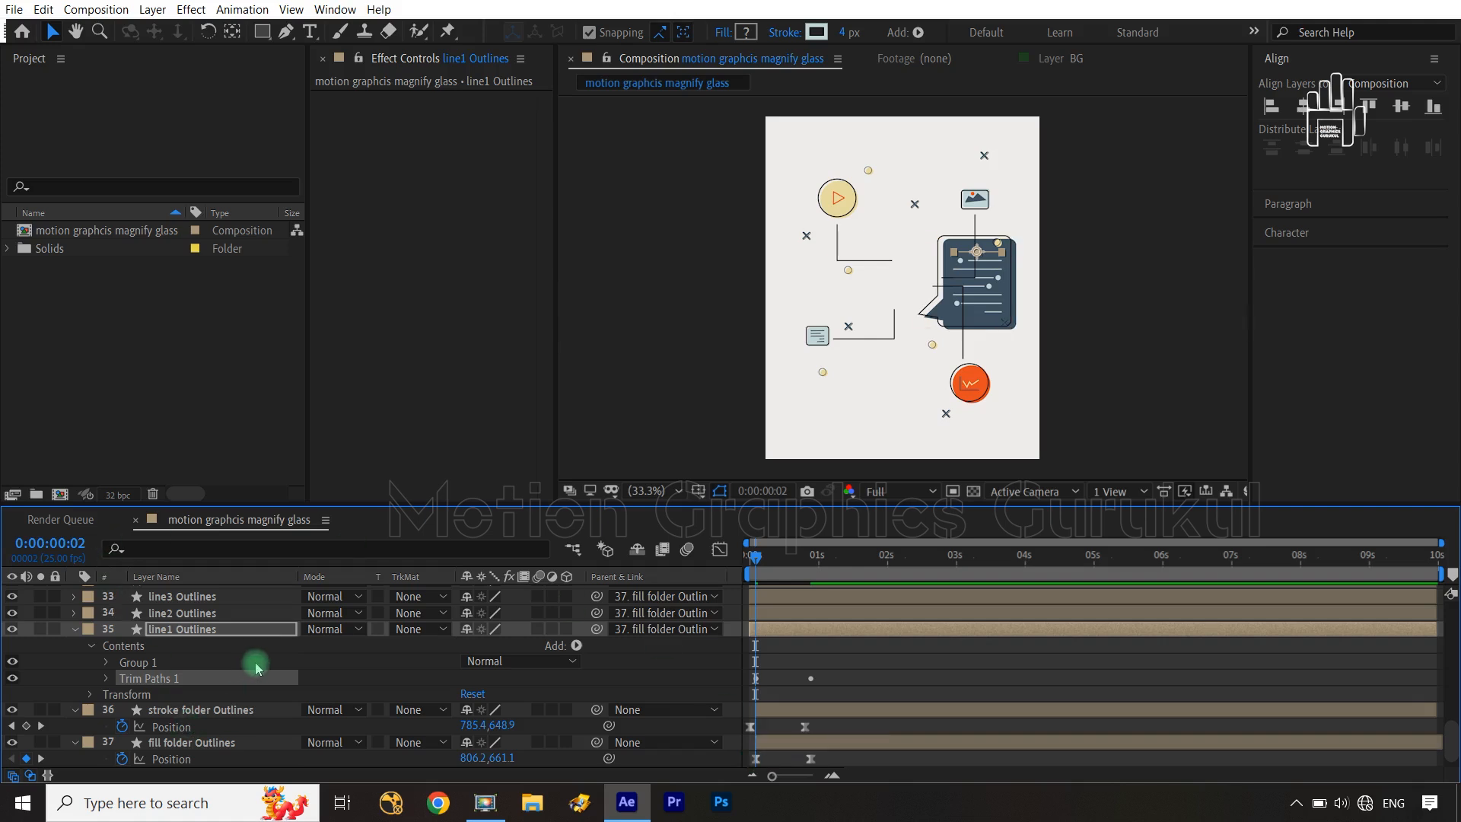
{"action": "scroll", "coordinate": [255, 668], "scroll_direction": "up", "scroll_amount": 3}
{"action": "left_click", "coordinate": [201, 693]}
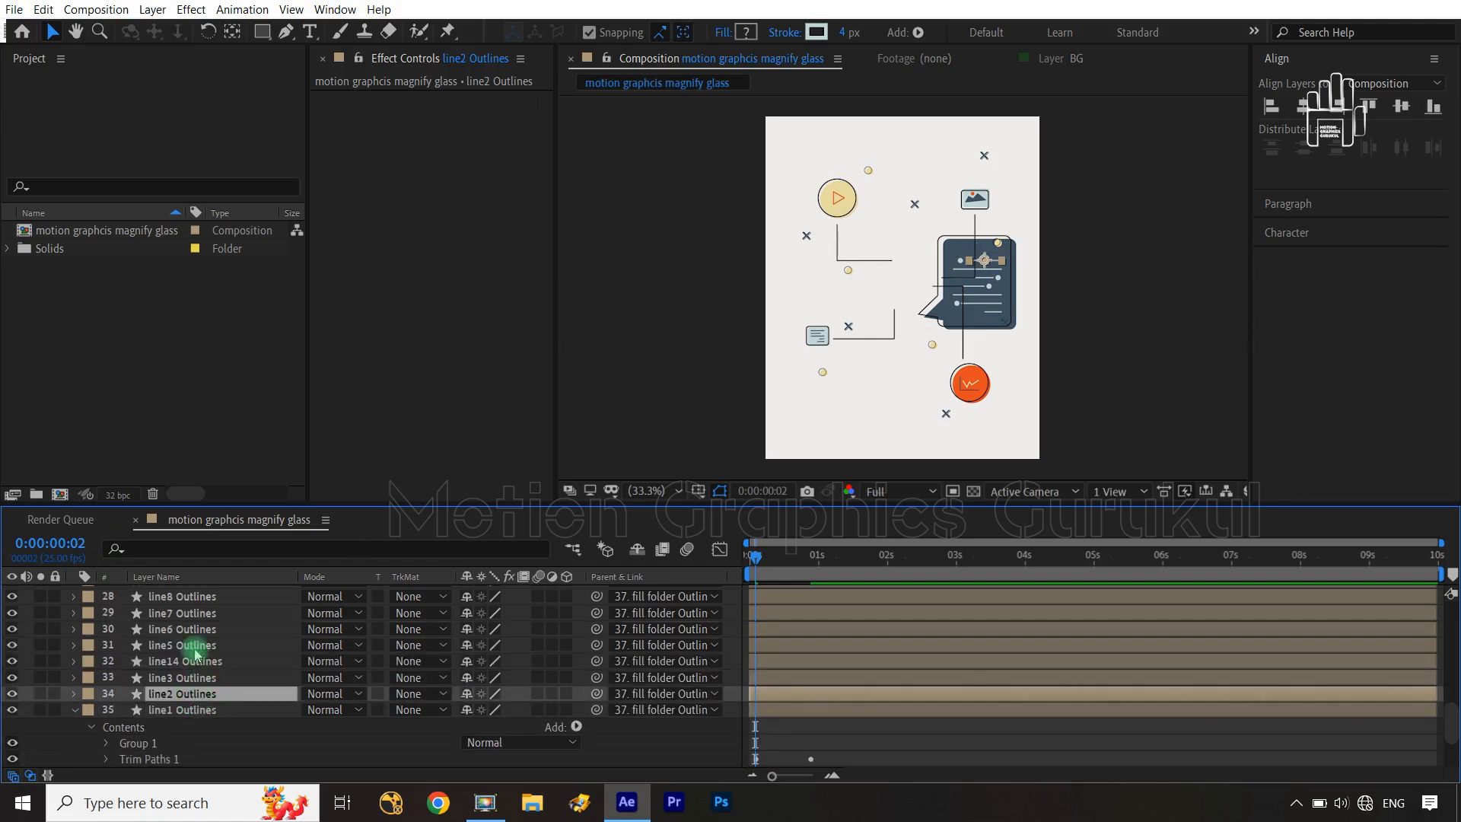
{"action": "left_click", "coordinate": [196, 598], "text": "shift"}
{"action": "scroll", "coordinate": [203, 624], "scroll_direction": "up", "scroll_amount": 5}
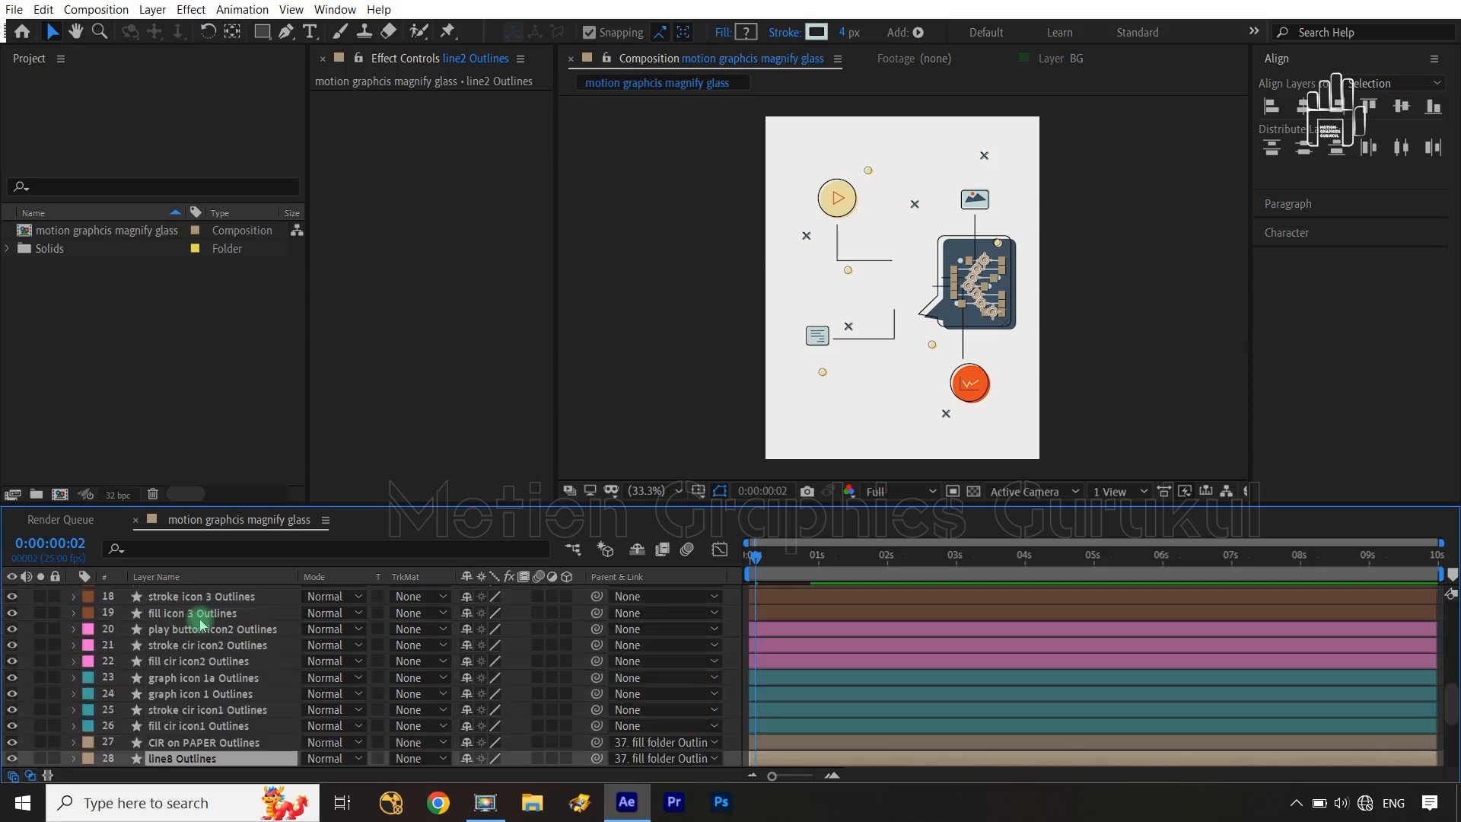
{"action": "scroll", "coordinate": [202, 624], "scroll_direction": "down", "scroll_amount": 3}
{"action": "scroll", "coordinate": [203, 624], "scroll_direction": "down", "scroll_amount": 3}
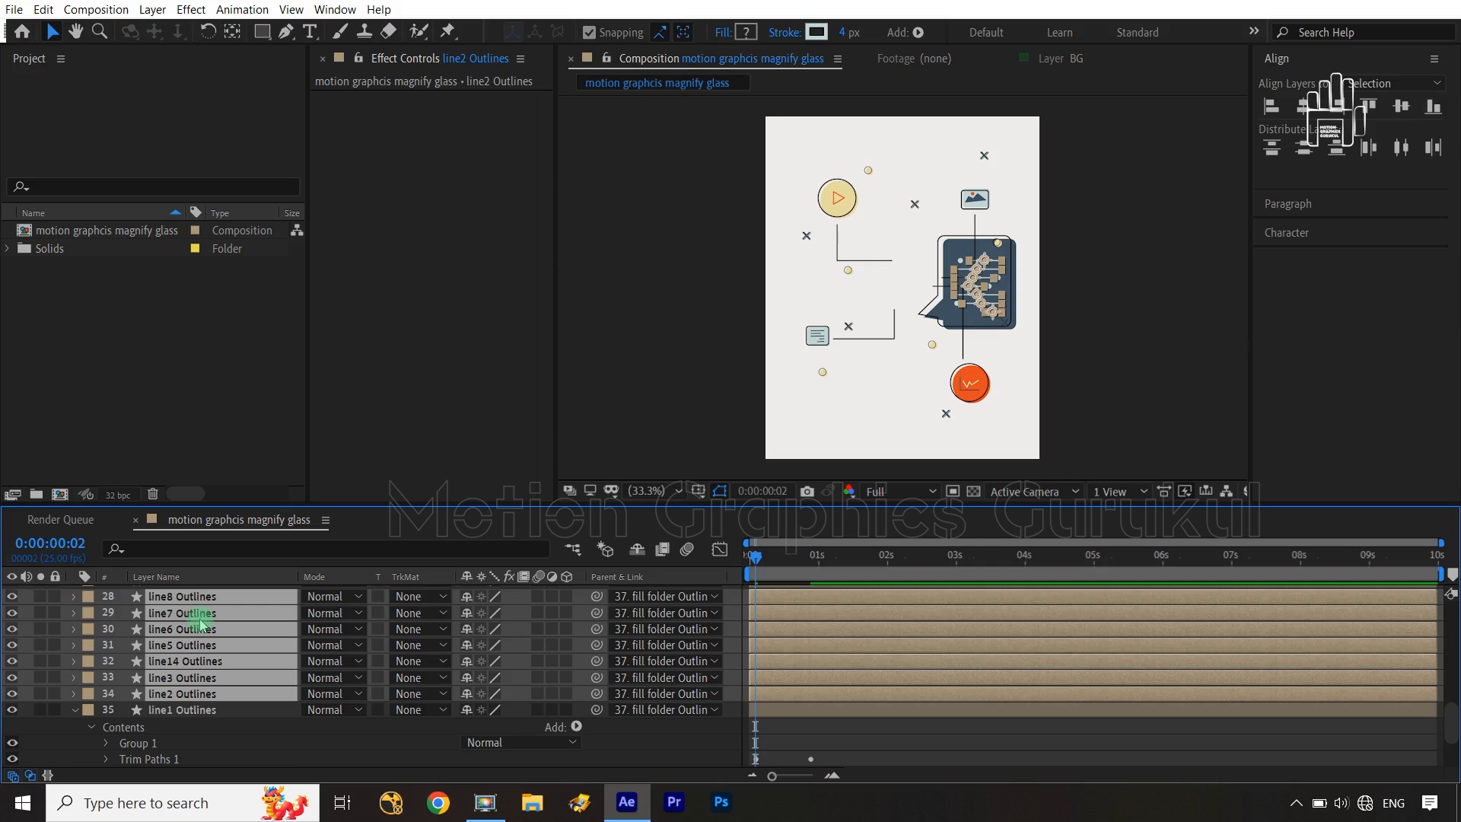
{"action": "key", "text": "ctrl+v"}
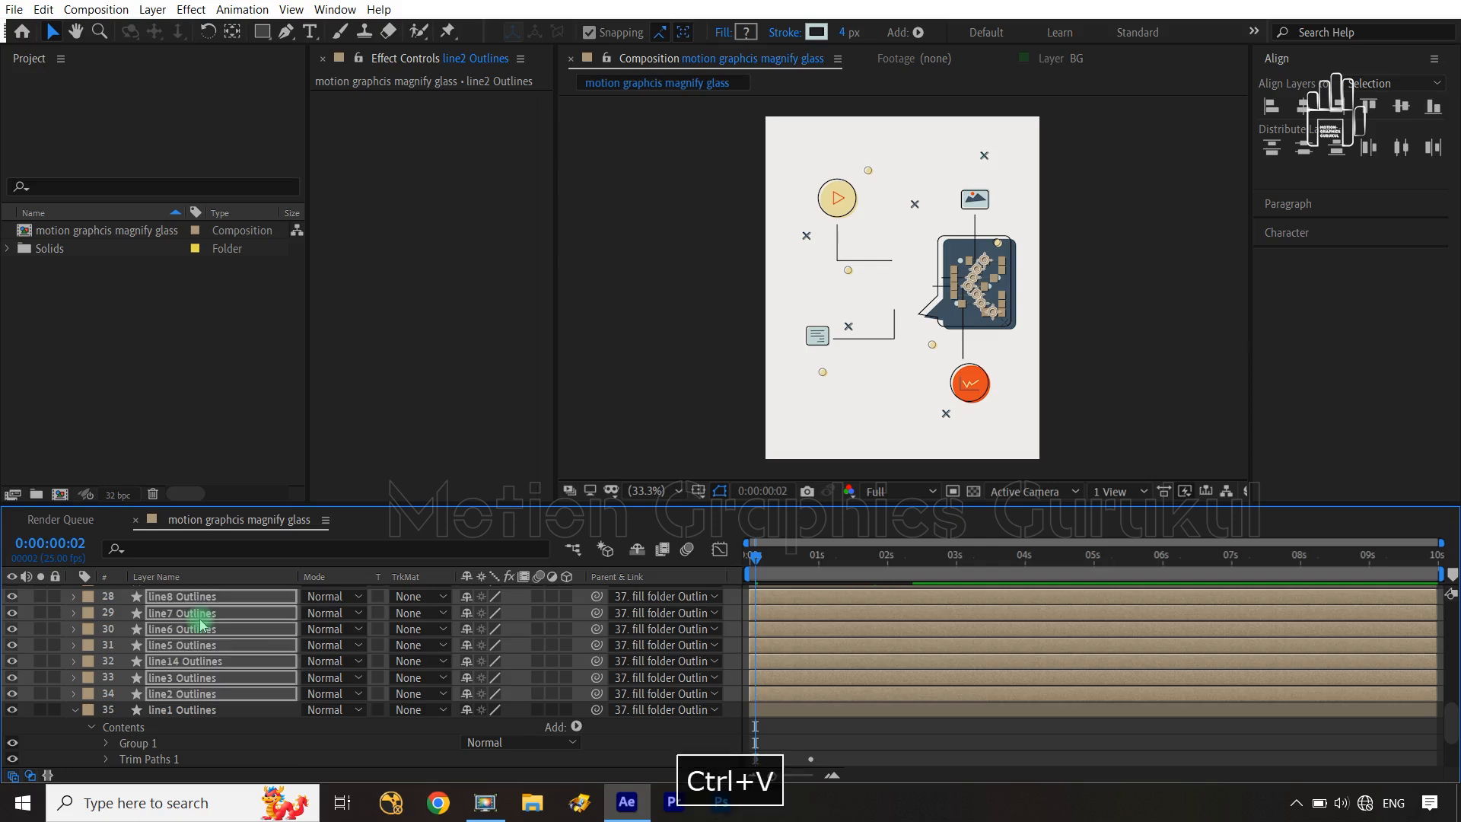
Step: End the work area at 0:00:01:10 and preview the animation from the first frame
{"action": "left_click", "coordinate": [642, 744]}
{"action": "left_click_drag", "start_coordinate": [766, 583], "coordinate": [844, 576]}
{"action": "key", "text": "n"}
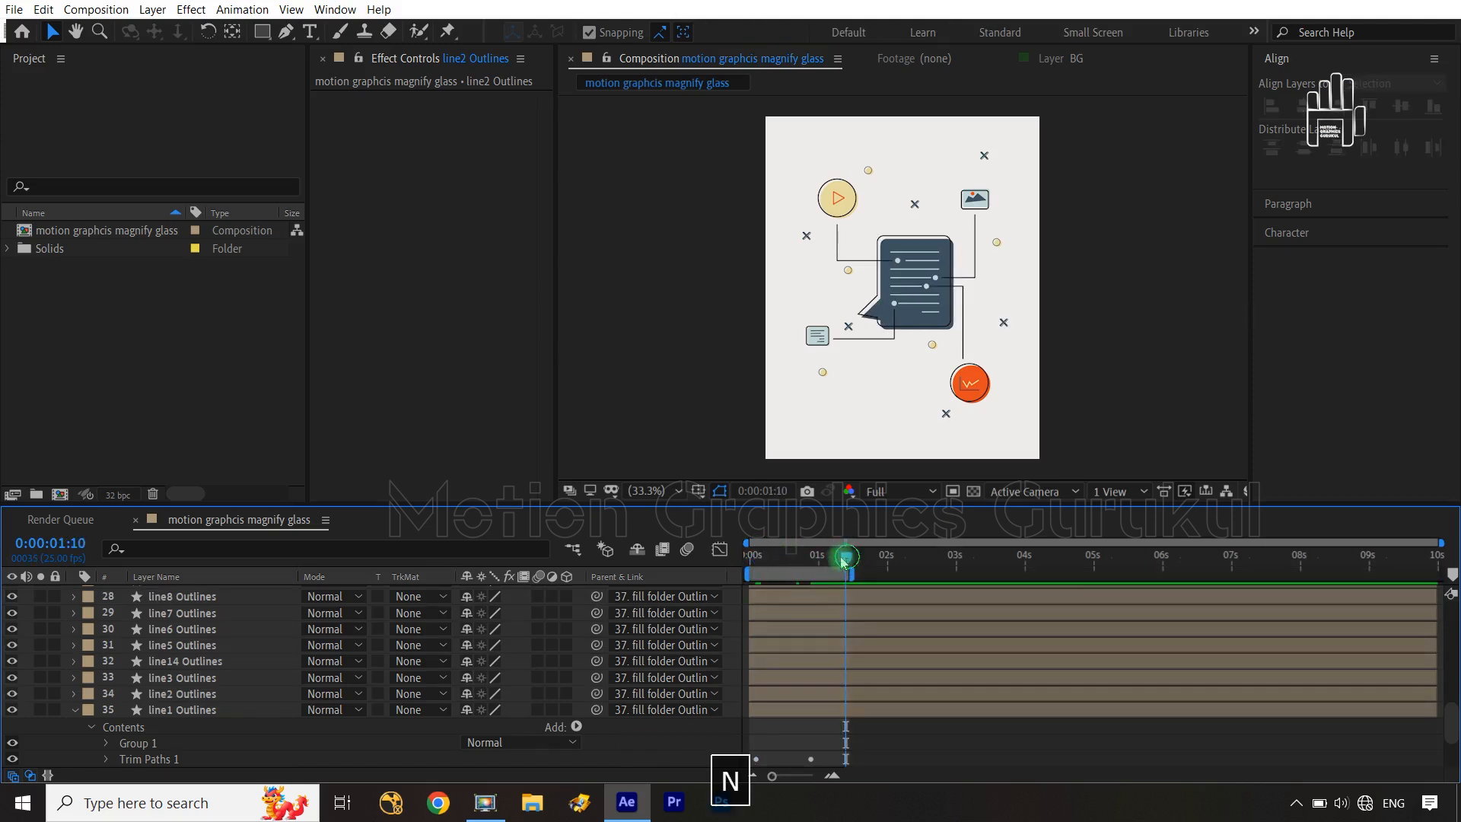
{"action": "key", "text": "Home"}
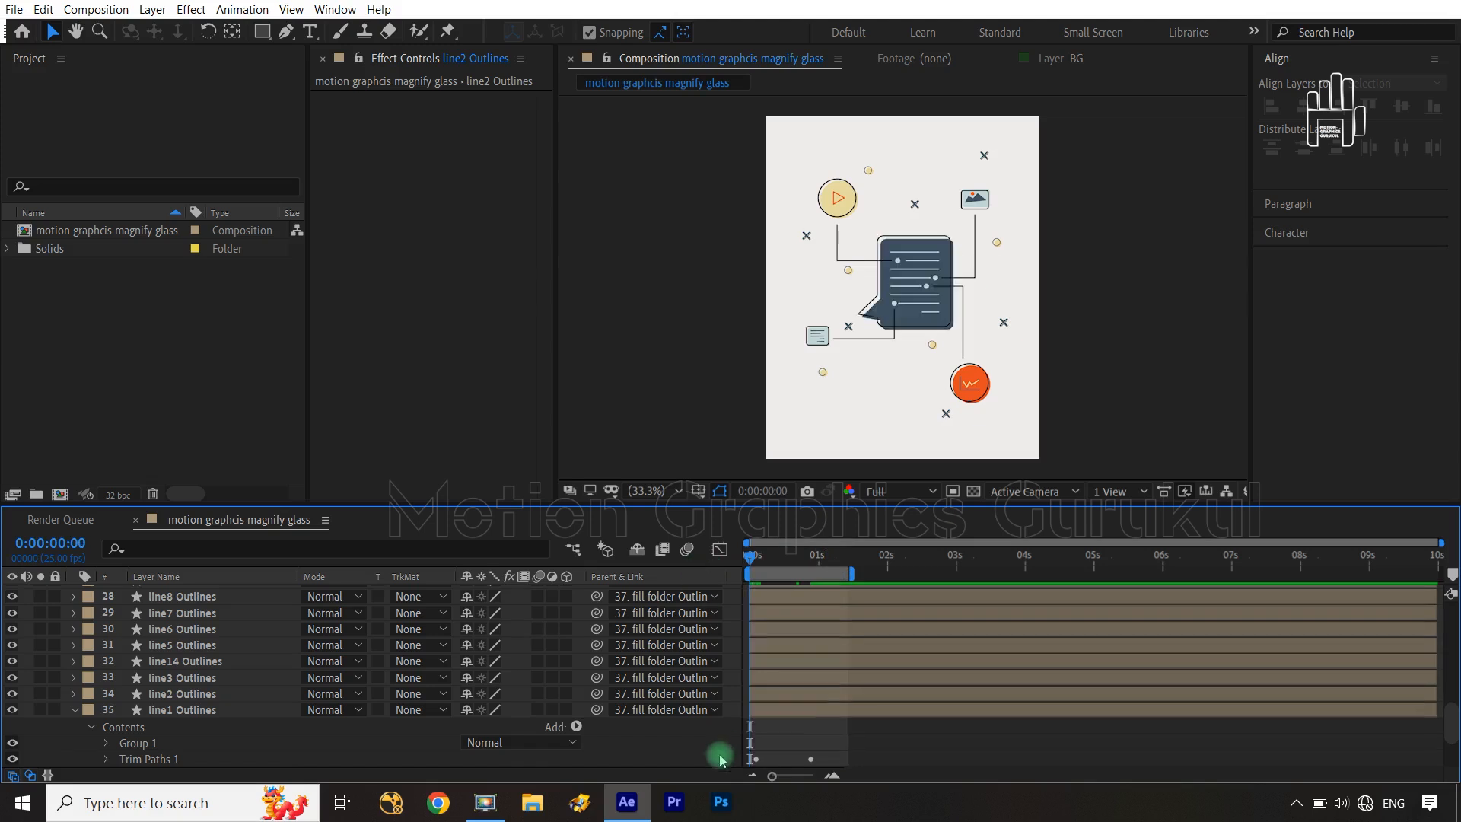
{"action": "left_click", "coordinate": [702, 741]}
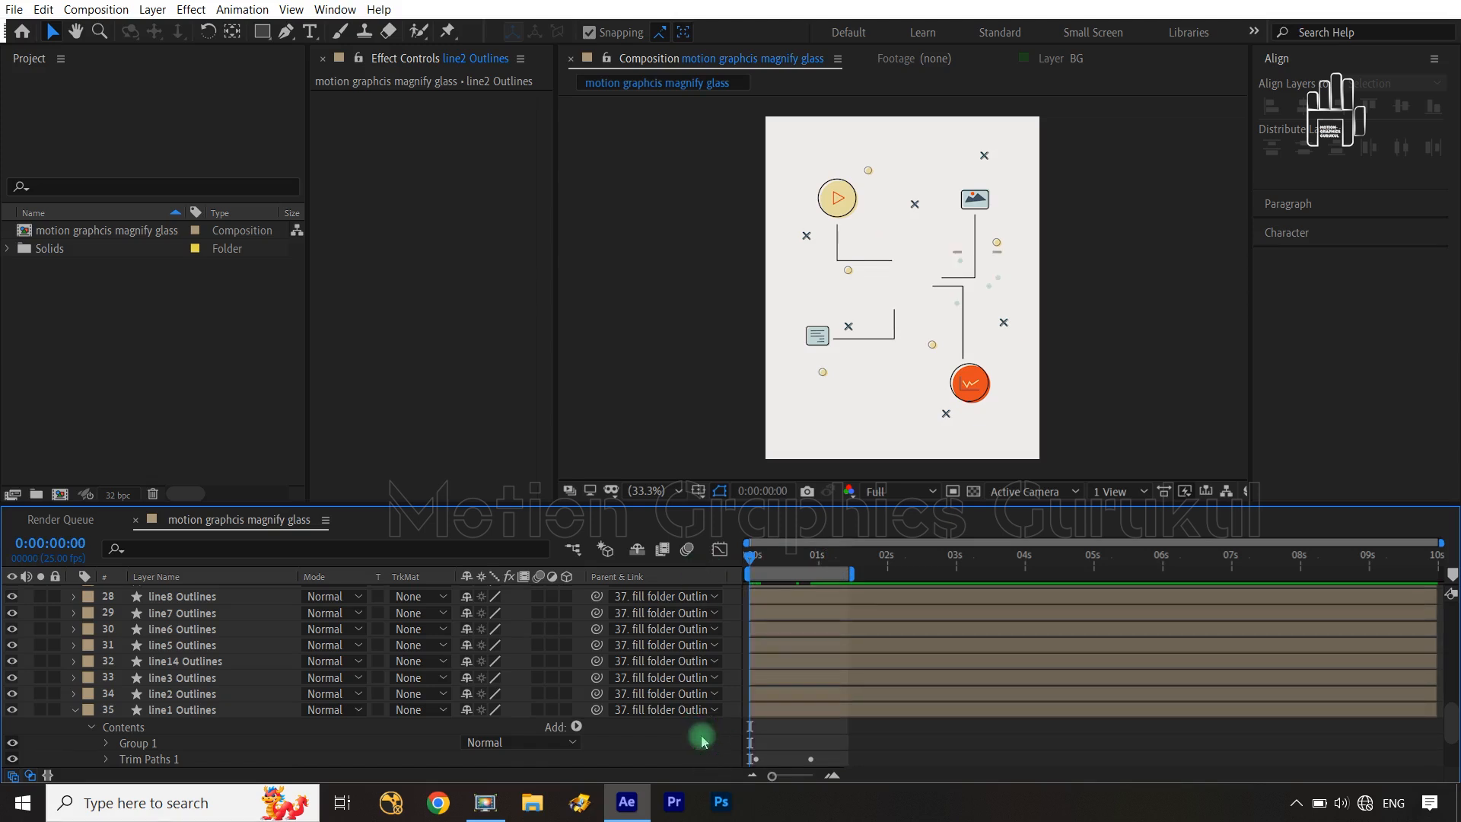
{"action": "key", "text": "space"}
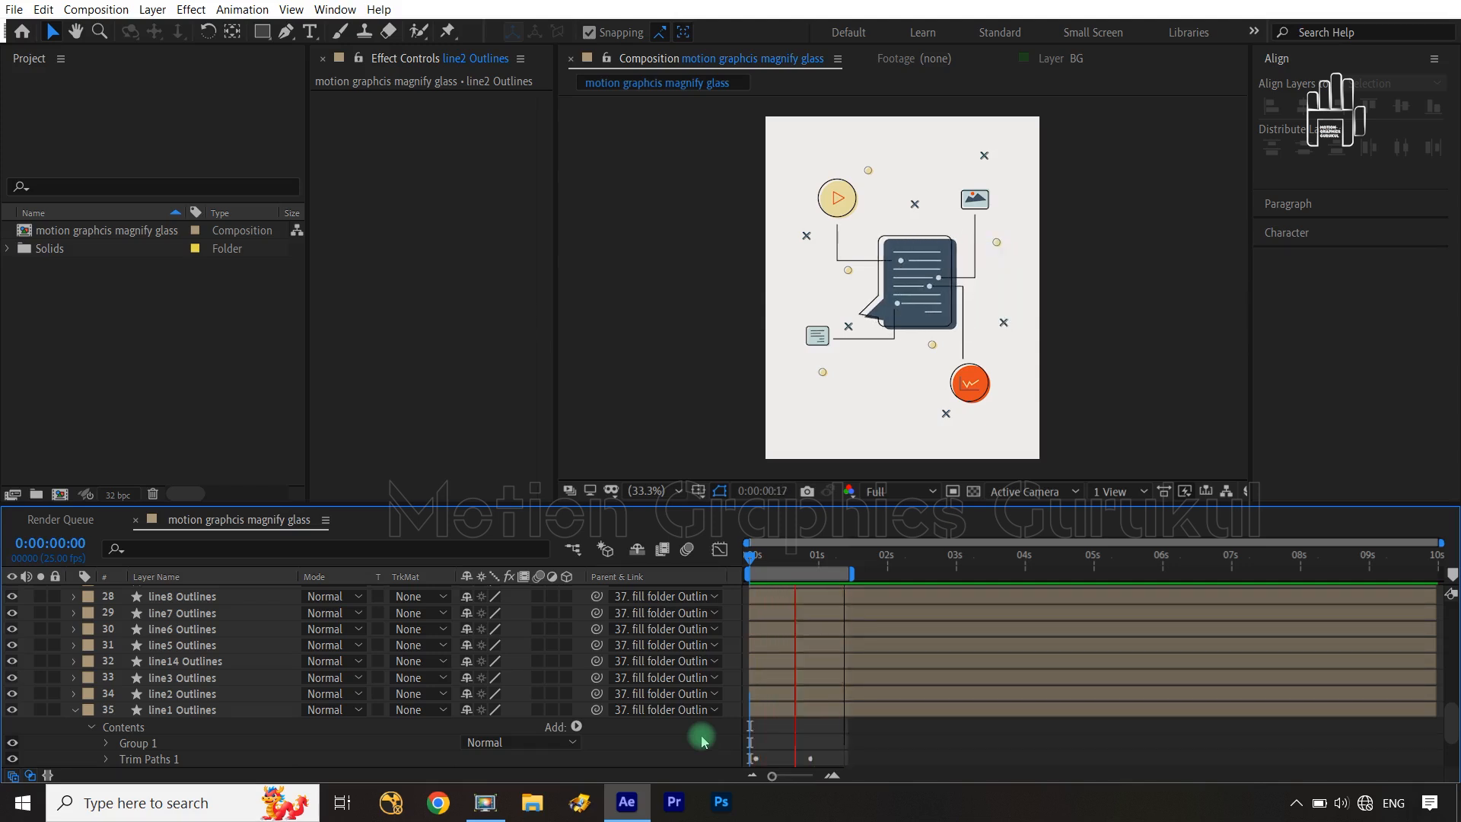
{"action": "key", "text": "space"}
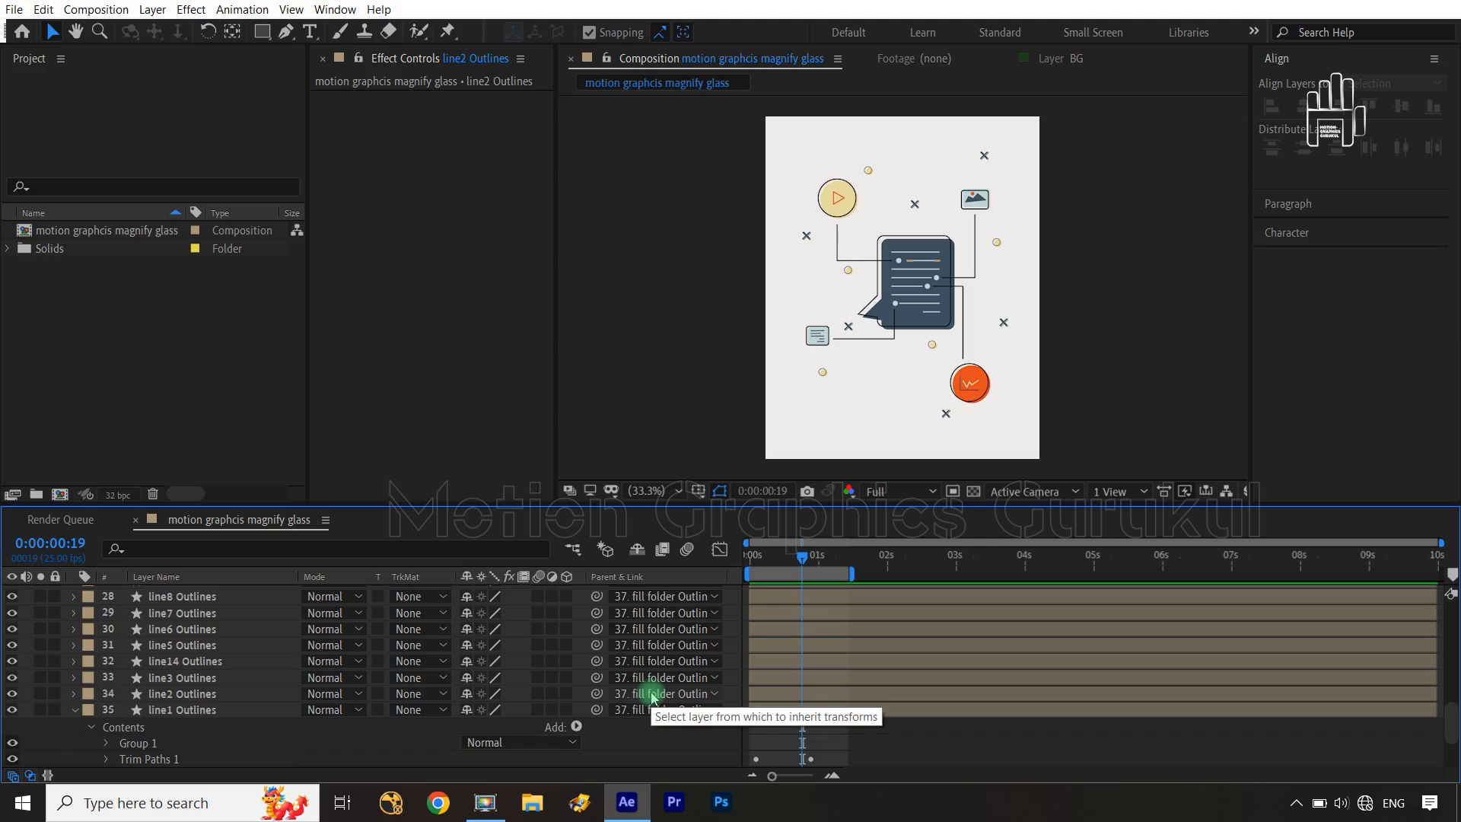
Step: Save the project and set the composition's preview resolution to Third
{"action": "key", "text": "slash"}
{"action": "left_click", "coordinate": [1166, 297]}
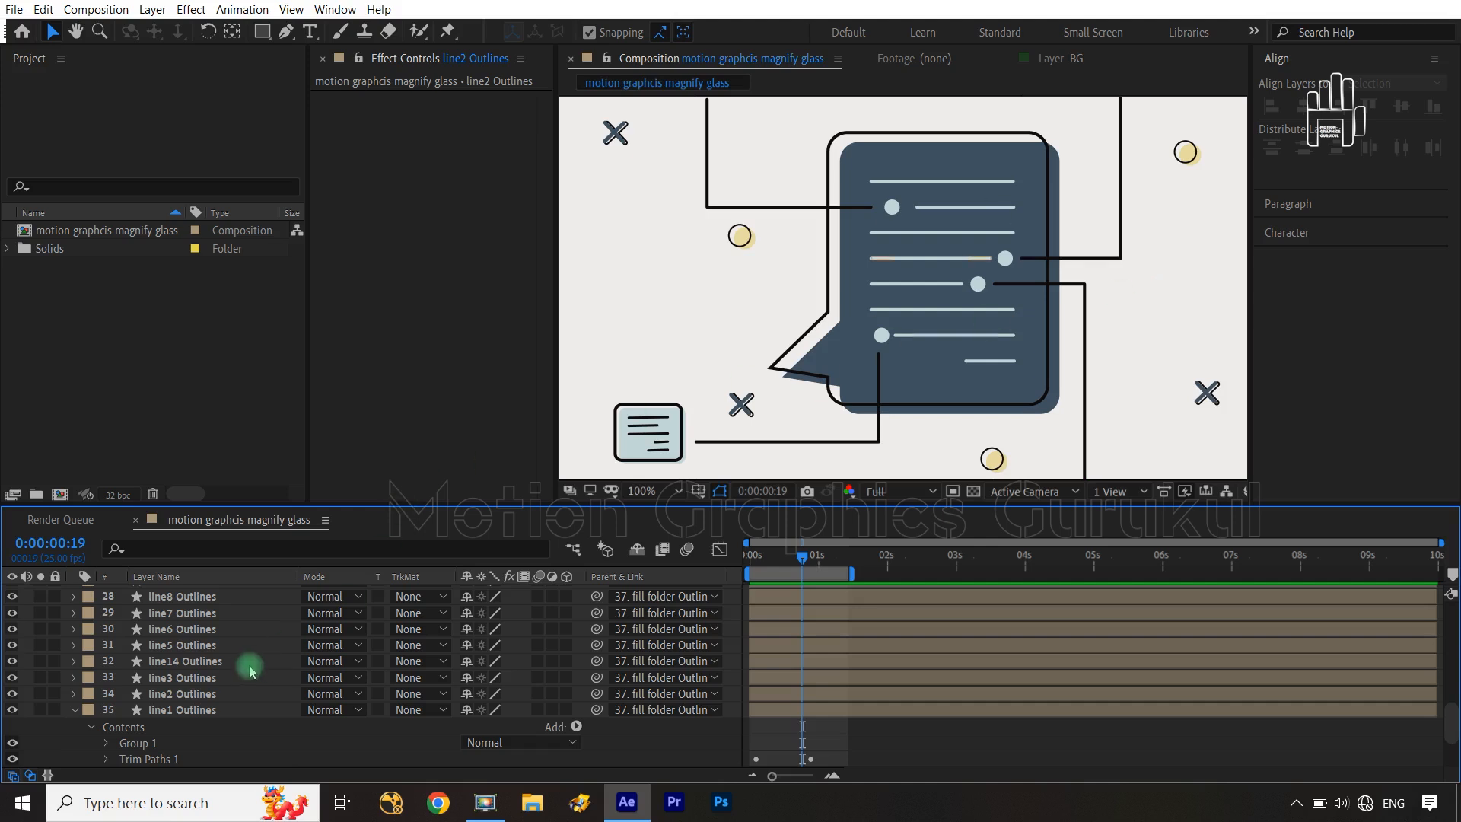
{"action": "key", "text": "ctrl+s"}
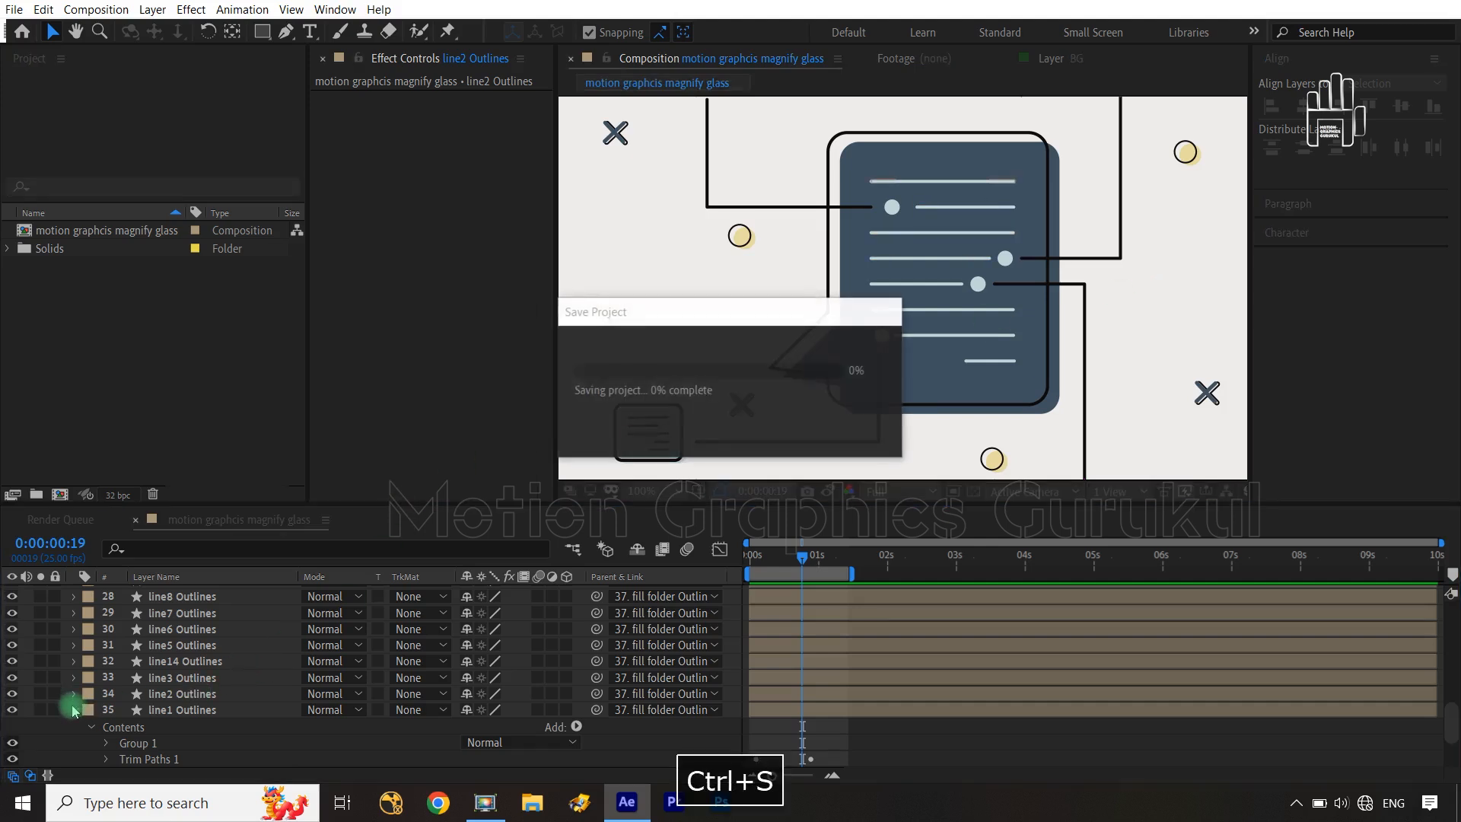
{"action": "left_click", "coordinate": [910, 492]}
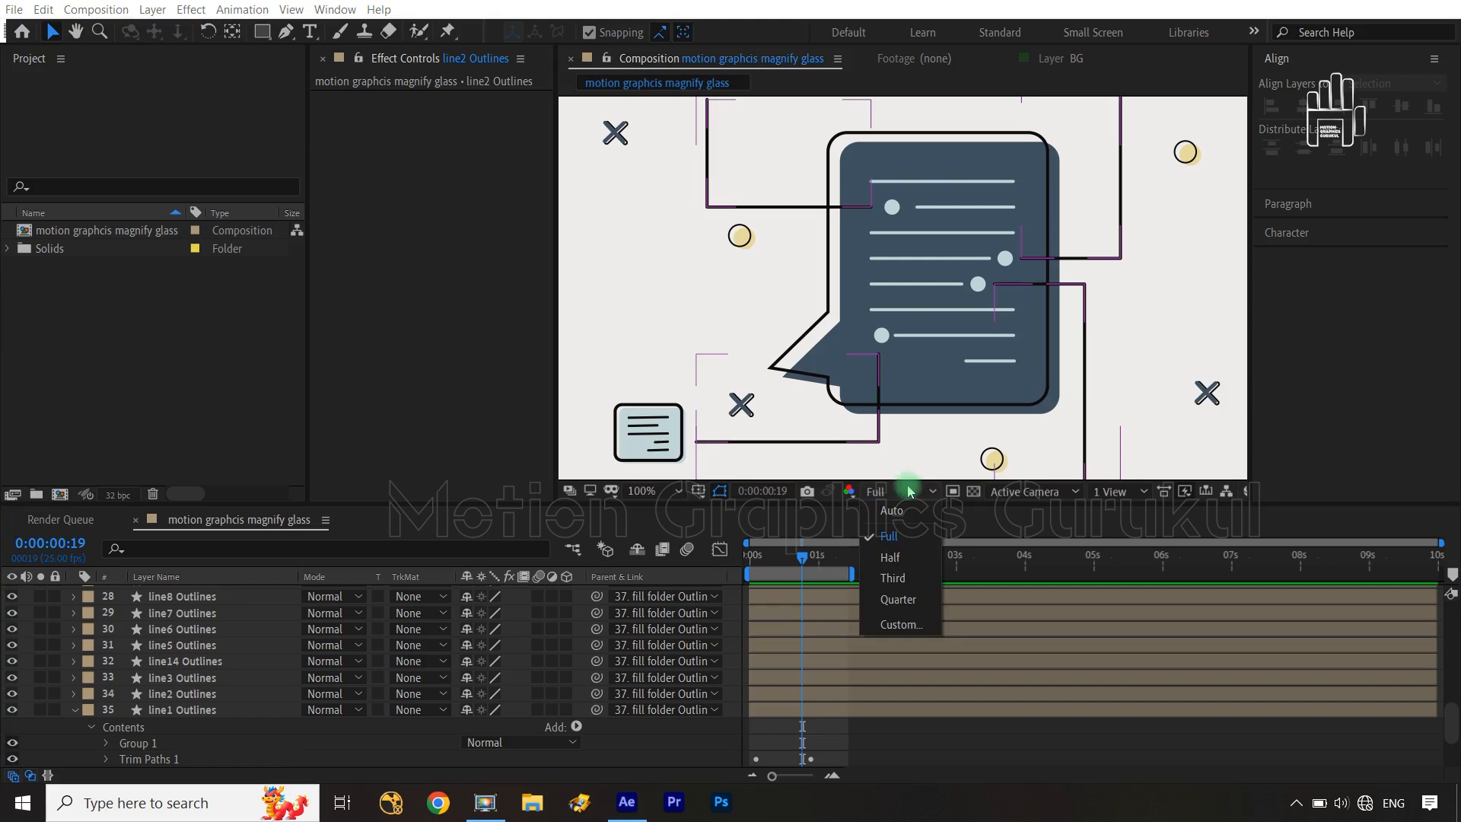
{"action": "left_click", "coordinate": [900, 573]}
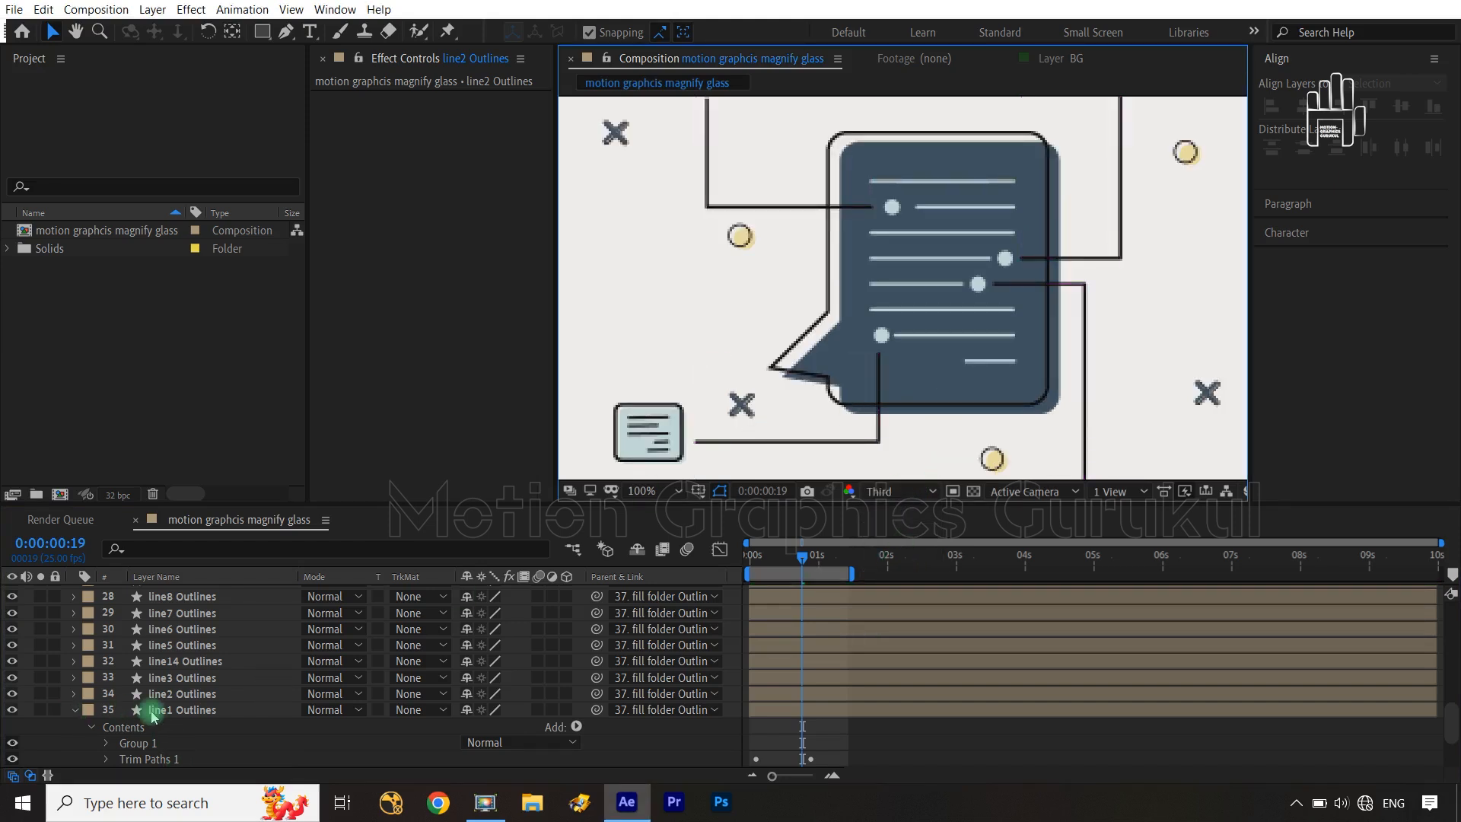
Step: Add Dash, Gap and Dash 2 entries to Stroke 1 in Group 1 of line1 Outlines
{"action": "scroll", "coordinate": [152, 715], "scroll_direction": "down", "scroll_amount": 3}
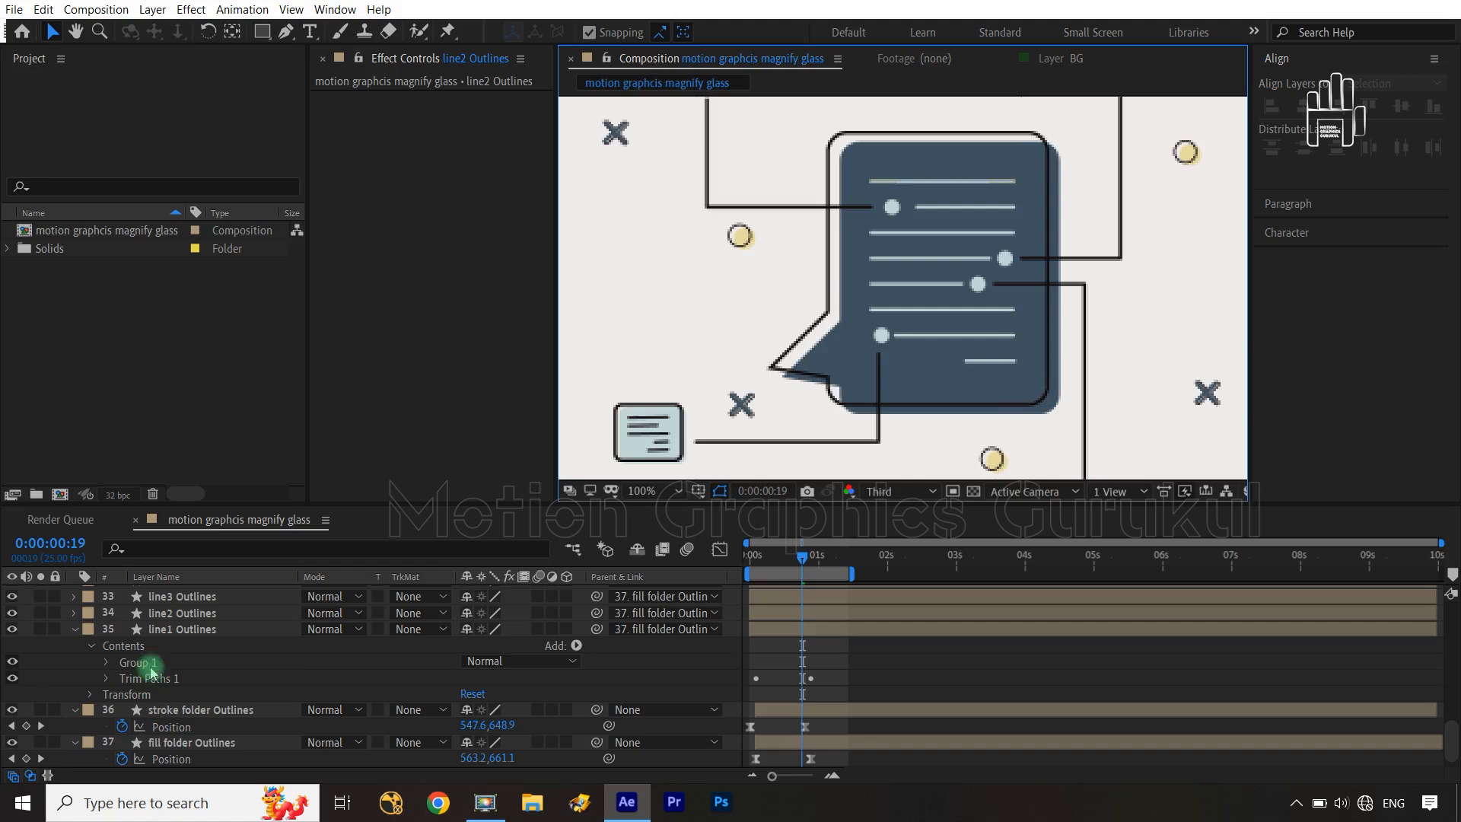
{"action": "left_click", "coordinate": [108, 662]}
{"action": "left_click", "coordinate": [123, 695]}
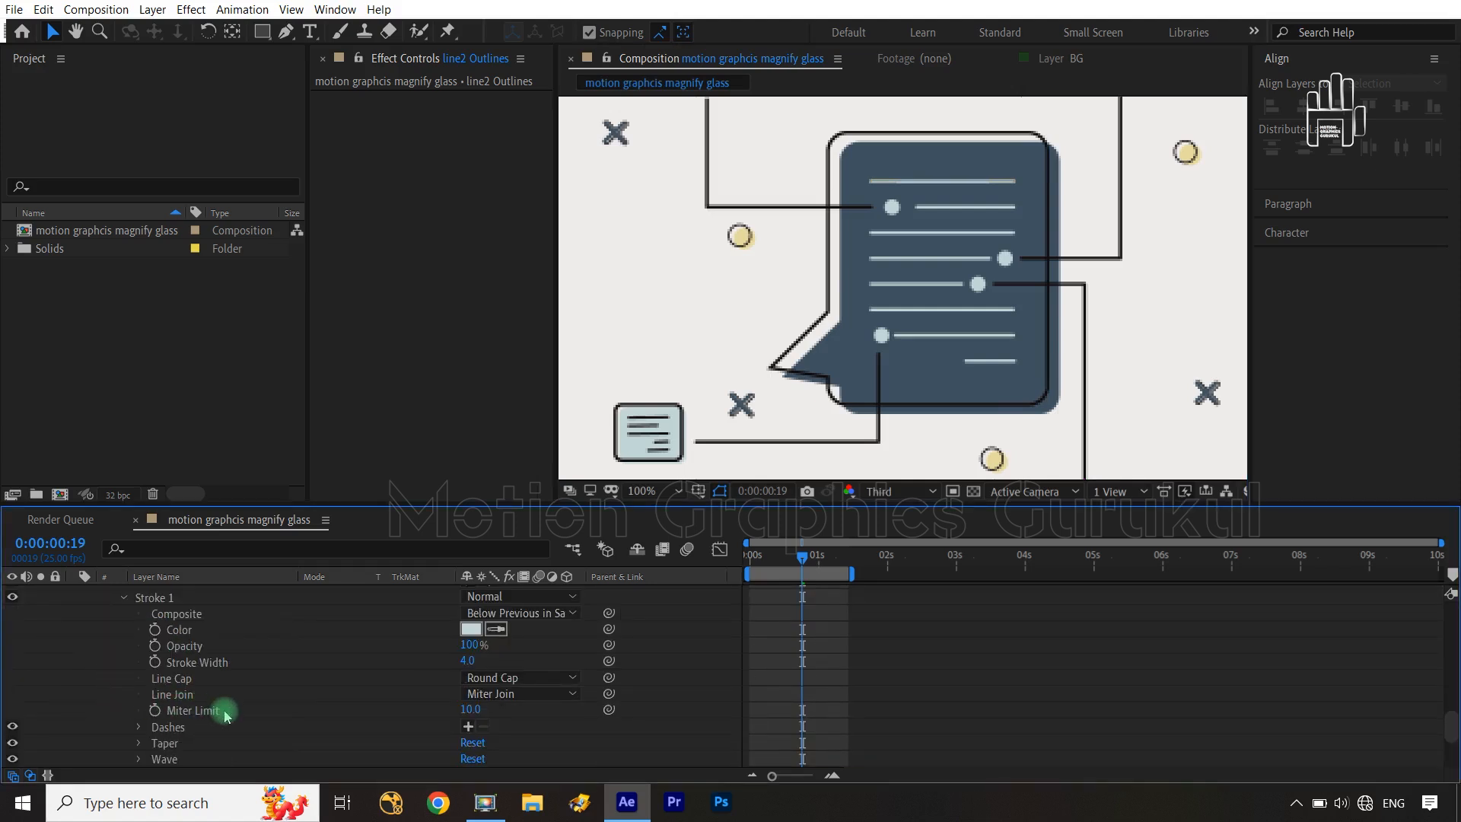
{"action": "left_click", "coordinate": [468, 727]}
{"action": "left_click", "coordinate": [469, 727]}
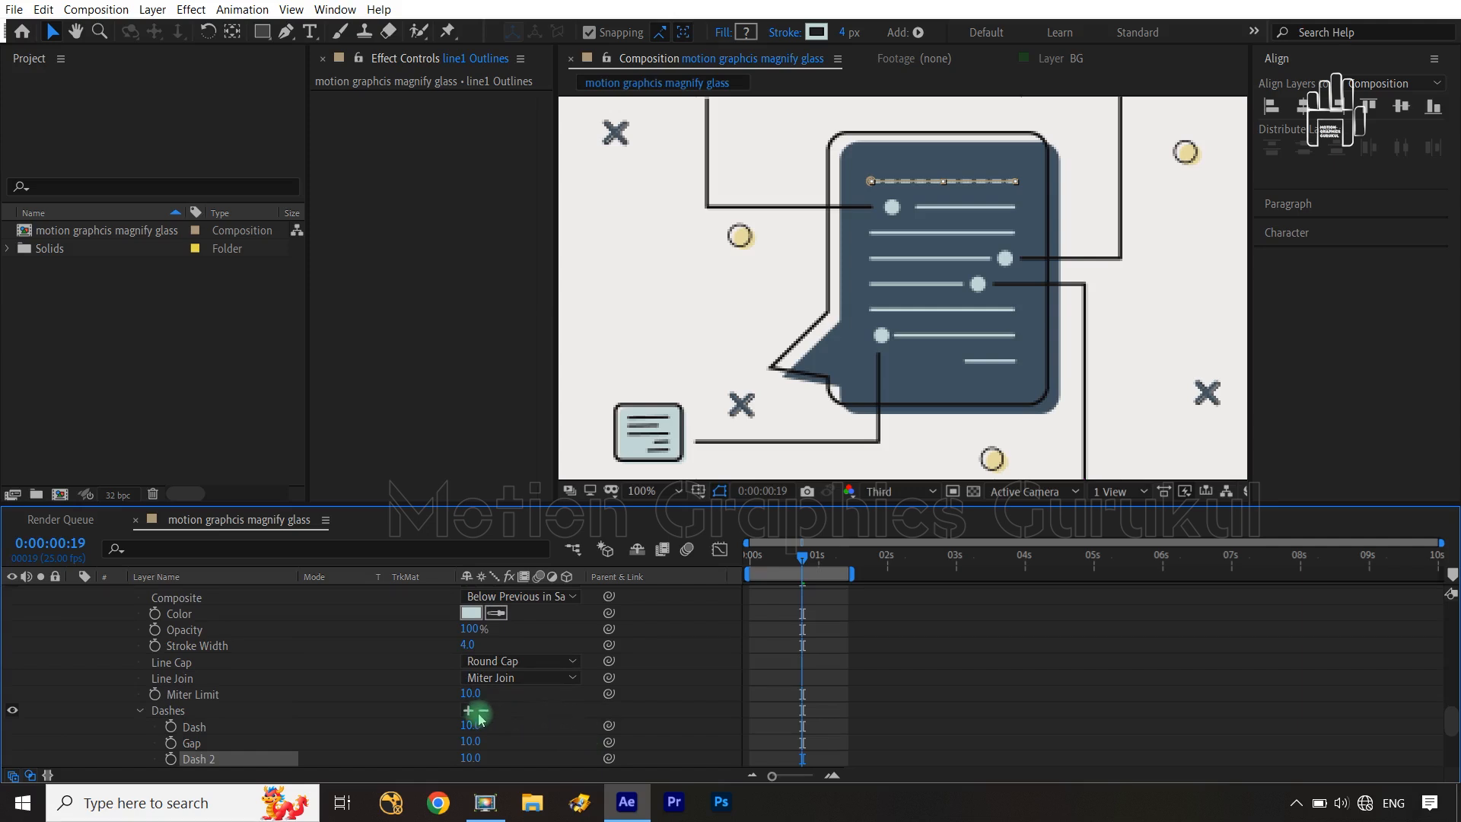
Step: Set the stroke dashes of line1 Outlines to Dash 55, Gap 17 and Dash 2 51
{"action": "left_click", "coordinate": [323, 747]}
{"action": "left_click_drag", "start_coordinate": [468, 725], "coordinate": [535, 721]}
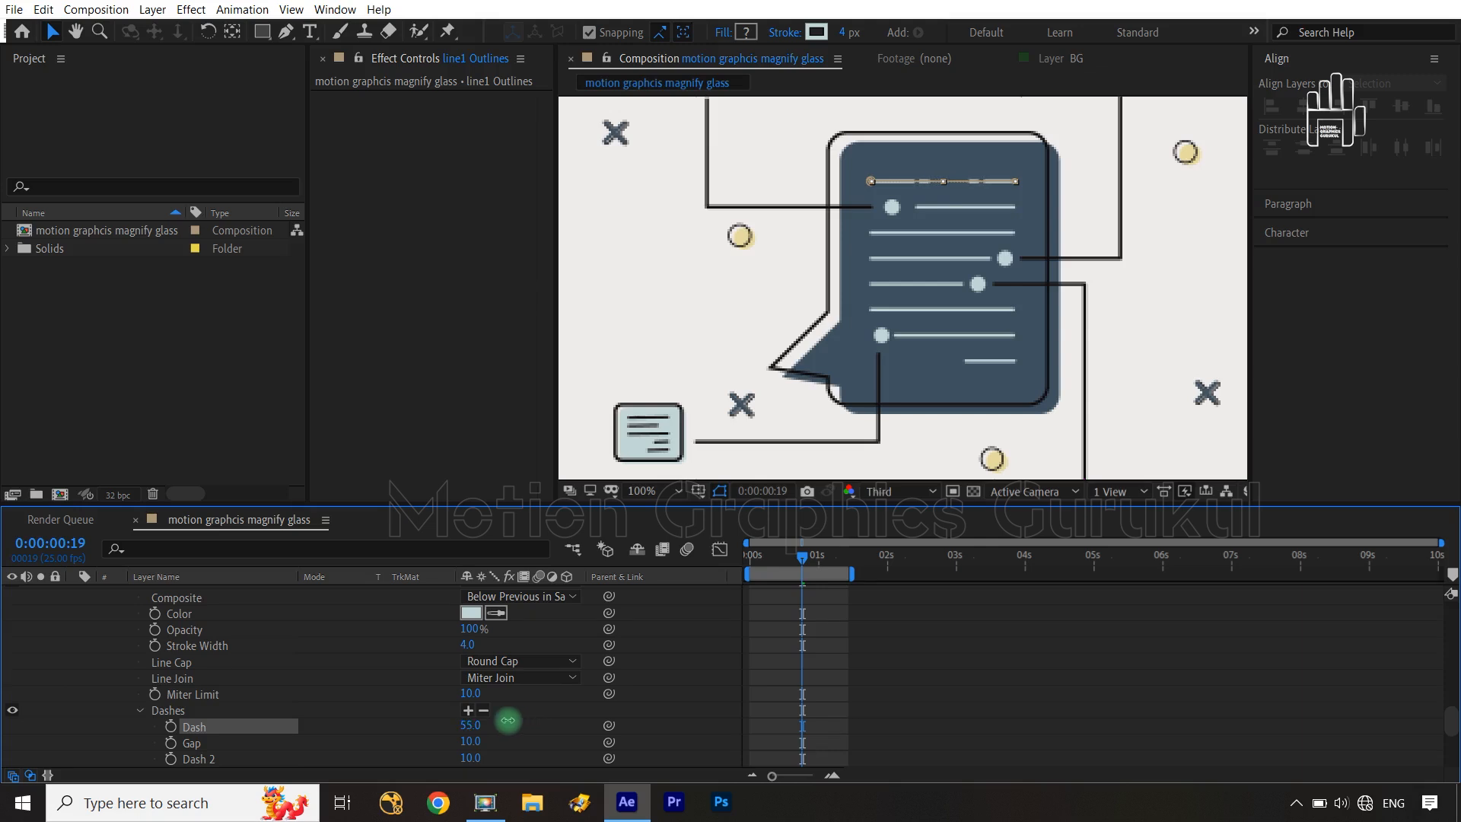
{"action": "left_click_drag", "start_coordinate": [469, 741], "coordinate": [503, 738]}
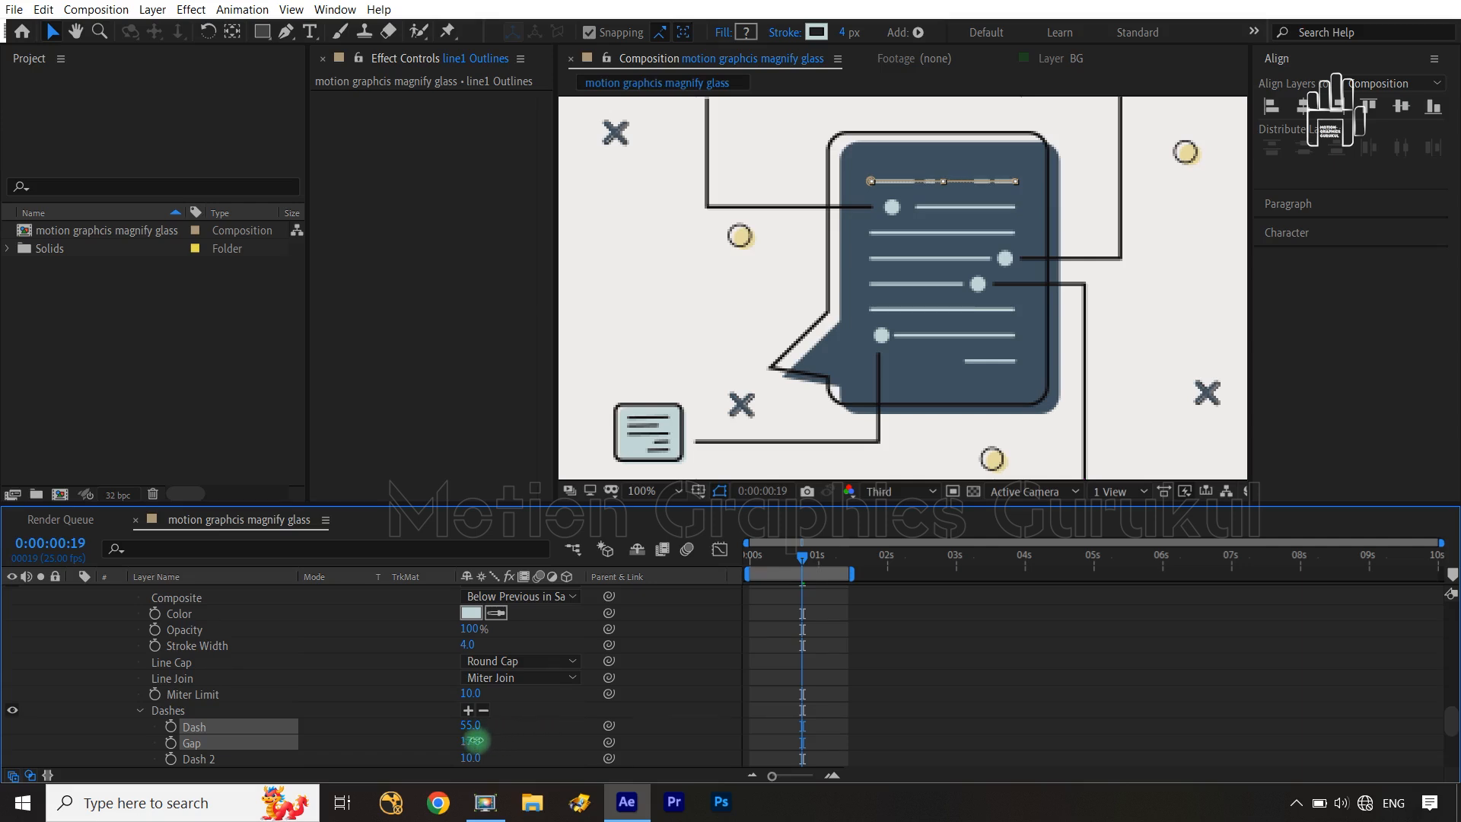
{"action": "left_click_drag", "start_coordinate": [467, 758], "coordinate": [480, 757]}
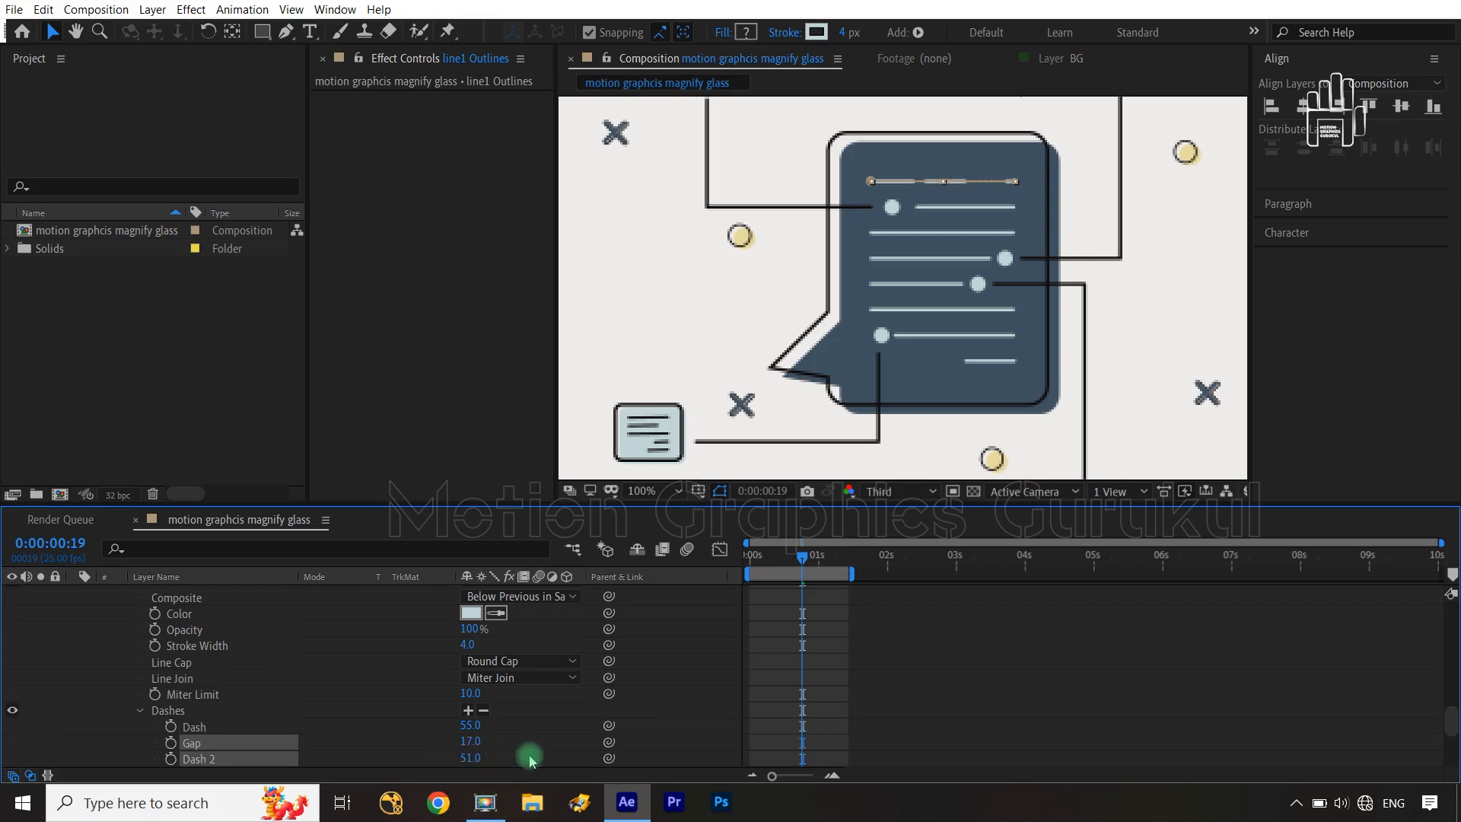
{"action": "left_click", "coordinate": [683, 692]}
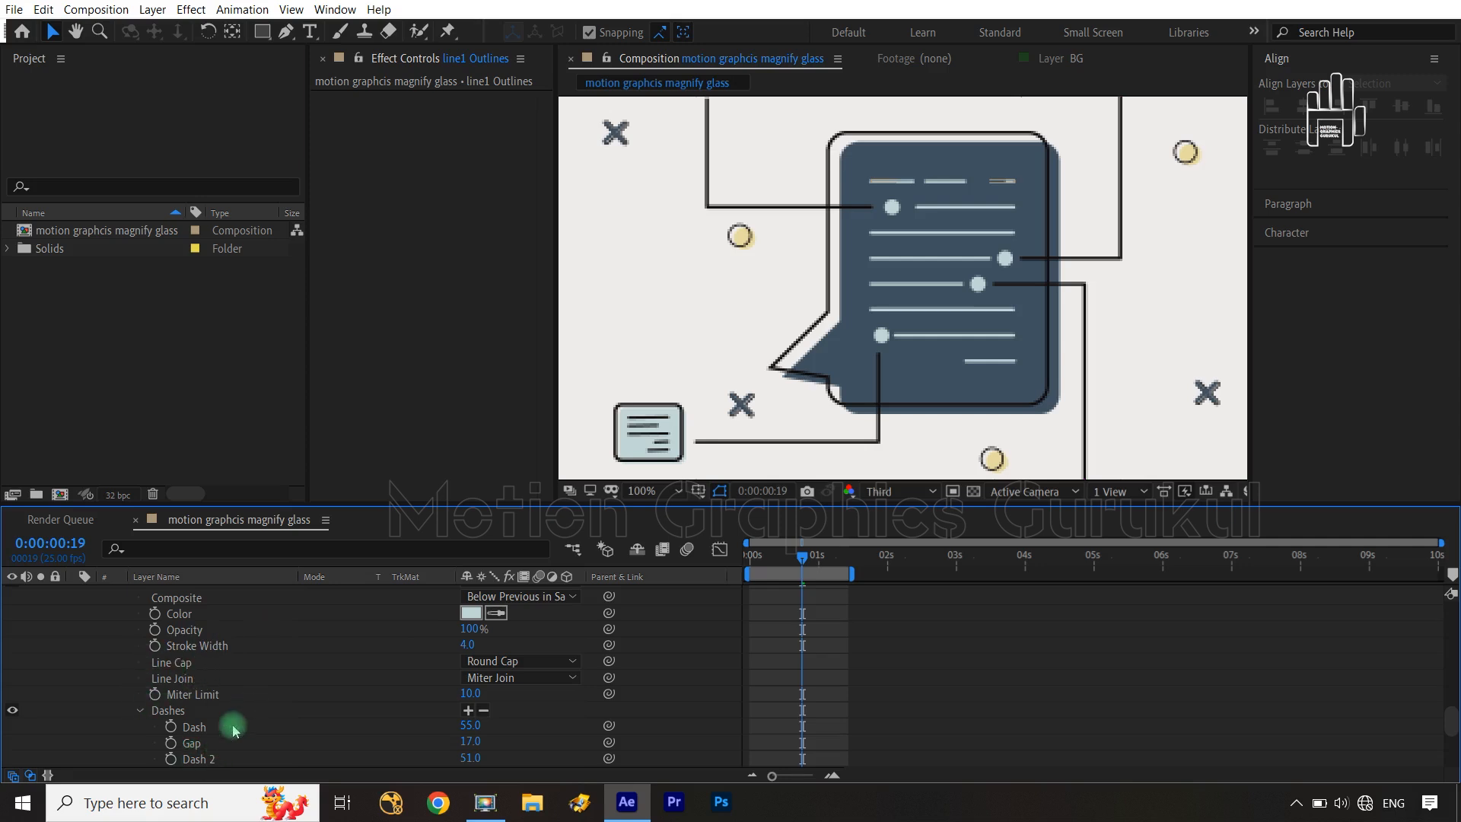
Step: Keyframe the dash Offset of line1 Outlines at 0 and align that keyframe with the first End keyframe
{"action": "scroll", "coordinate": [232, 730], "scroll_direction": "down", "scroll_amount": 2}
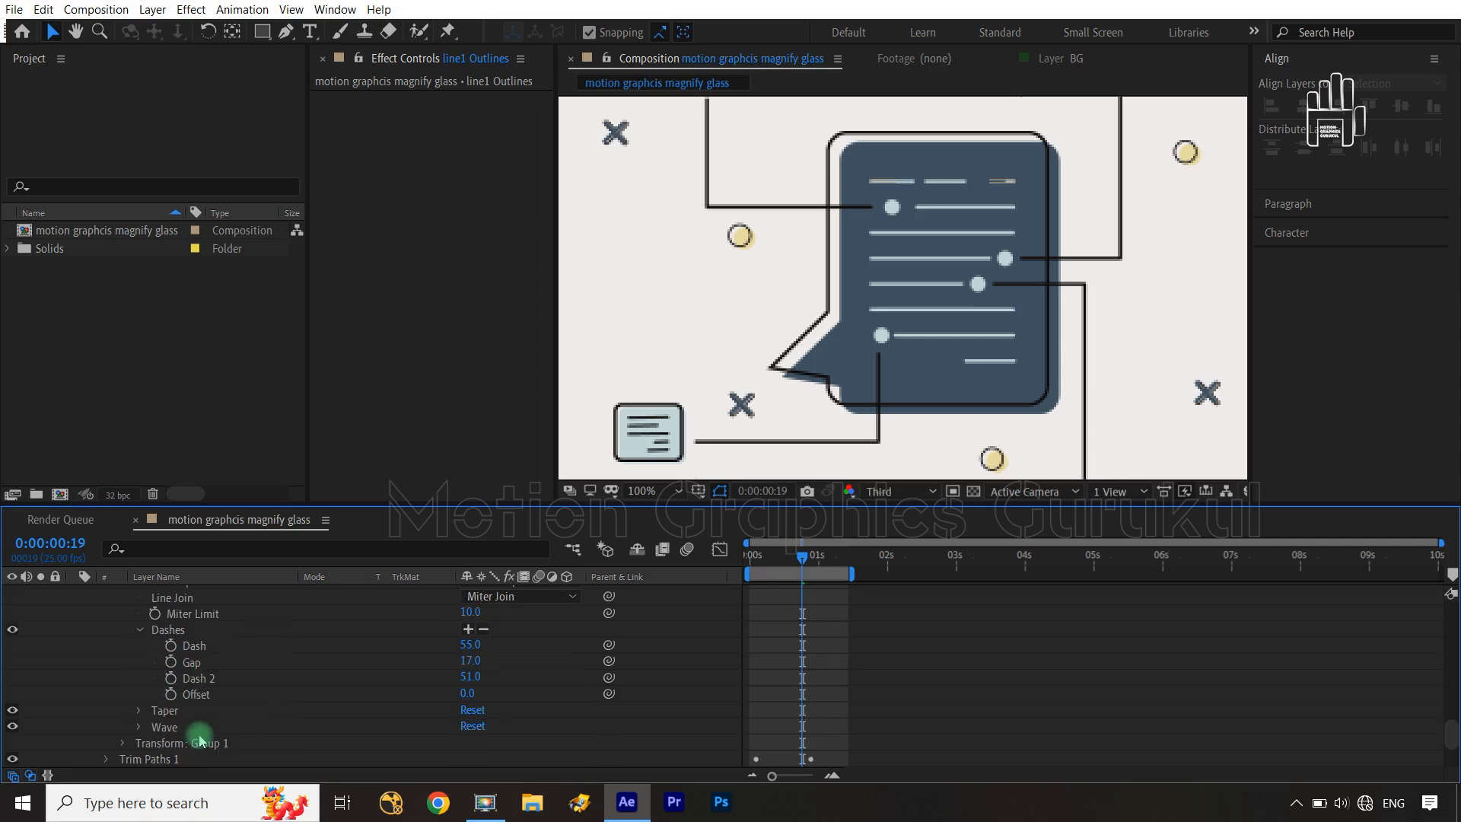
{"action": "left_click", "coordinate": [172, 696]}
{"action": "scroll", "coordinate": [174, 699], "scroll_direction": "up", "scroll_amount": 3}
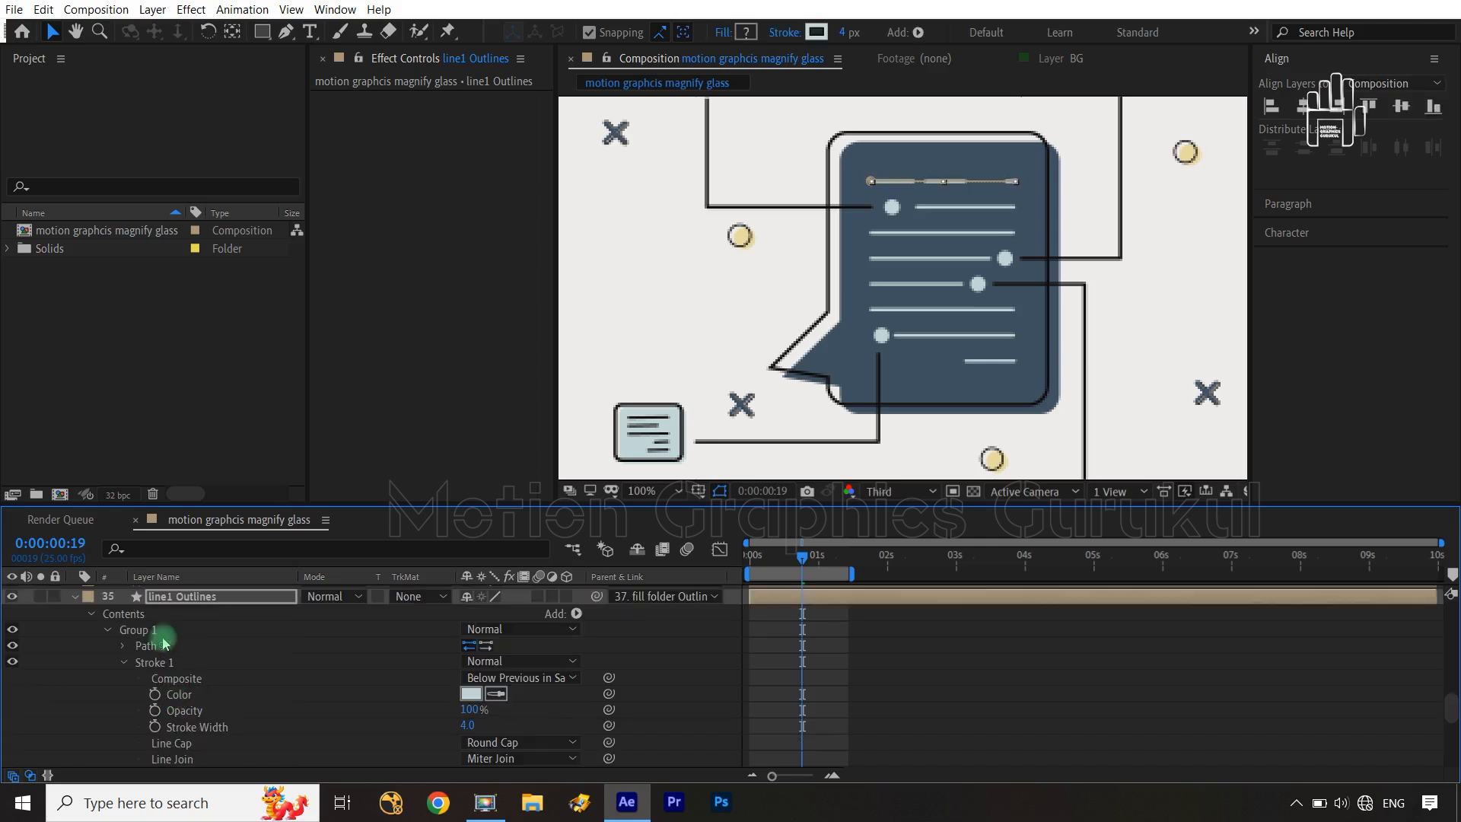
{"action": "left_click", "coordinate": [184, 597]}
{"action": "key", "text": "u"}
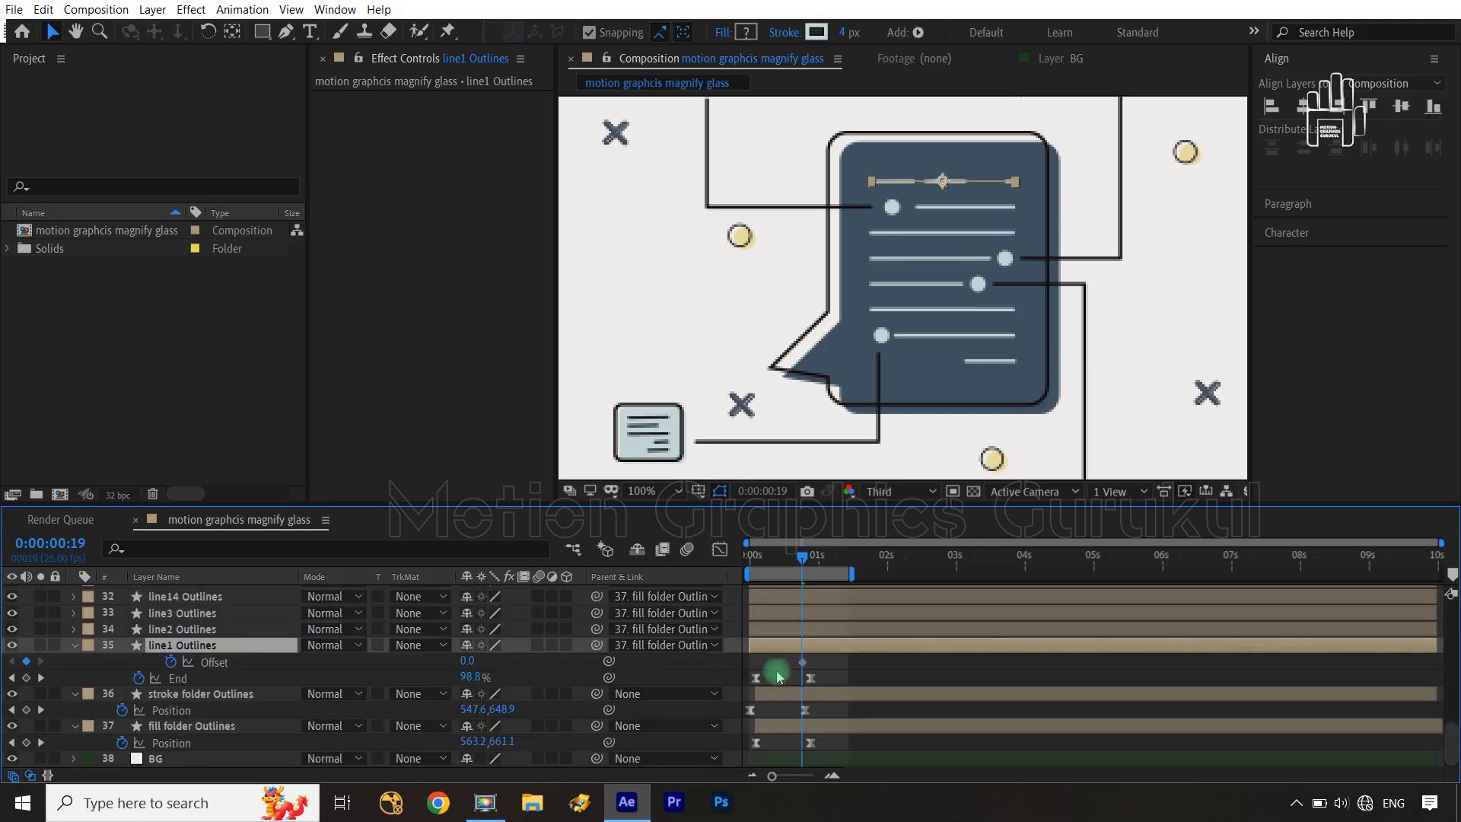
{"action": "left_click_drag", "start_coordinate": [802, 668], "coordinate": [756, 668]}
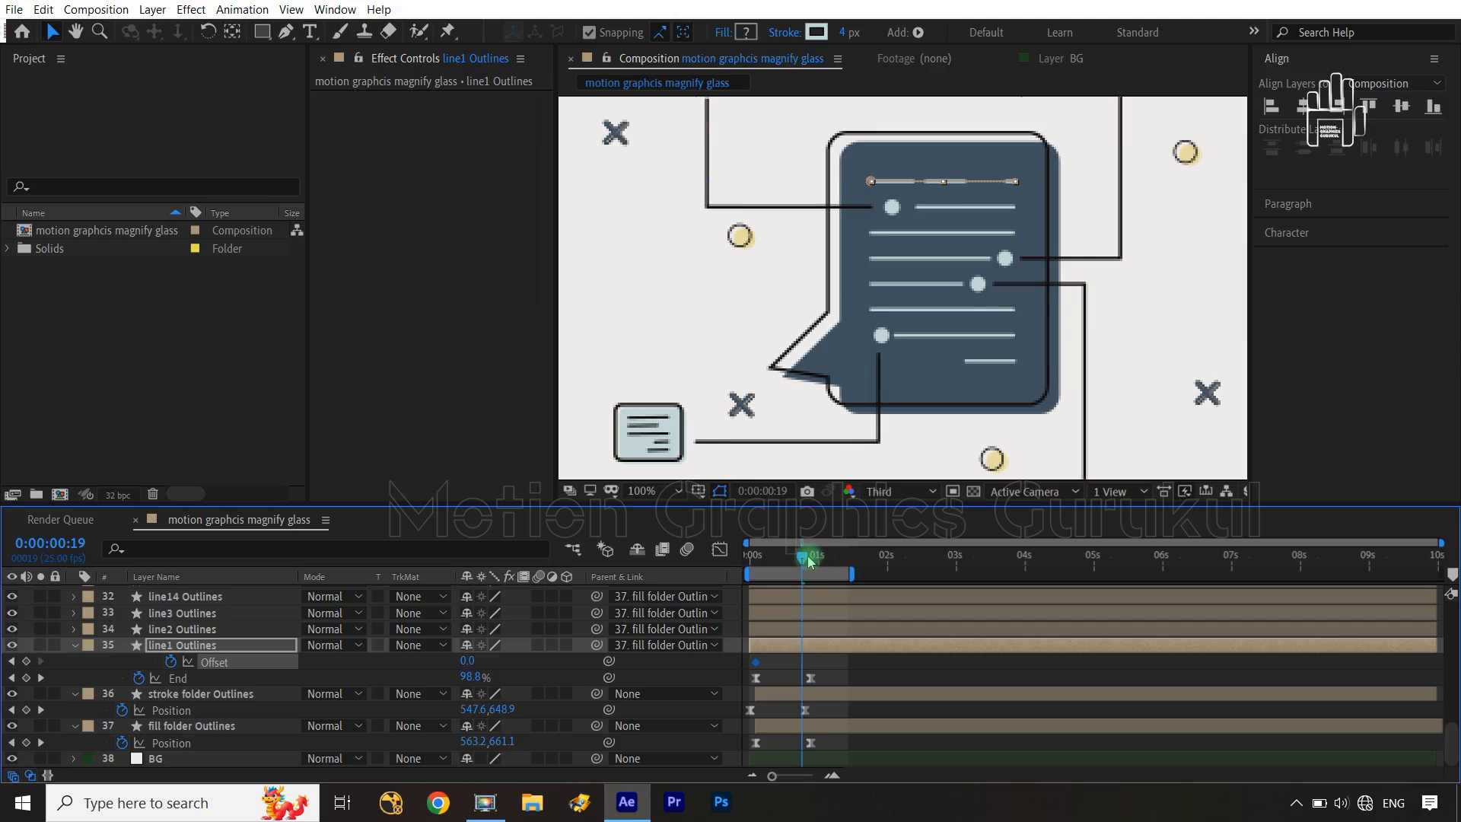
Step: Add a dash Offset keyframe of -128 at 0:00:04:24 on line1 Outlines
{"action": "left_click_drag", "start_coordinate": [1041, 569], "coordinate": [1097, 572]}
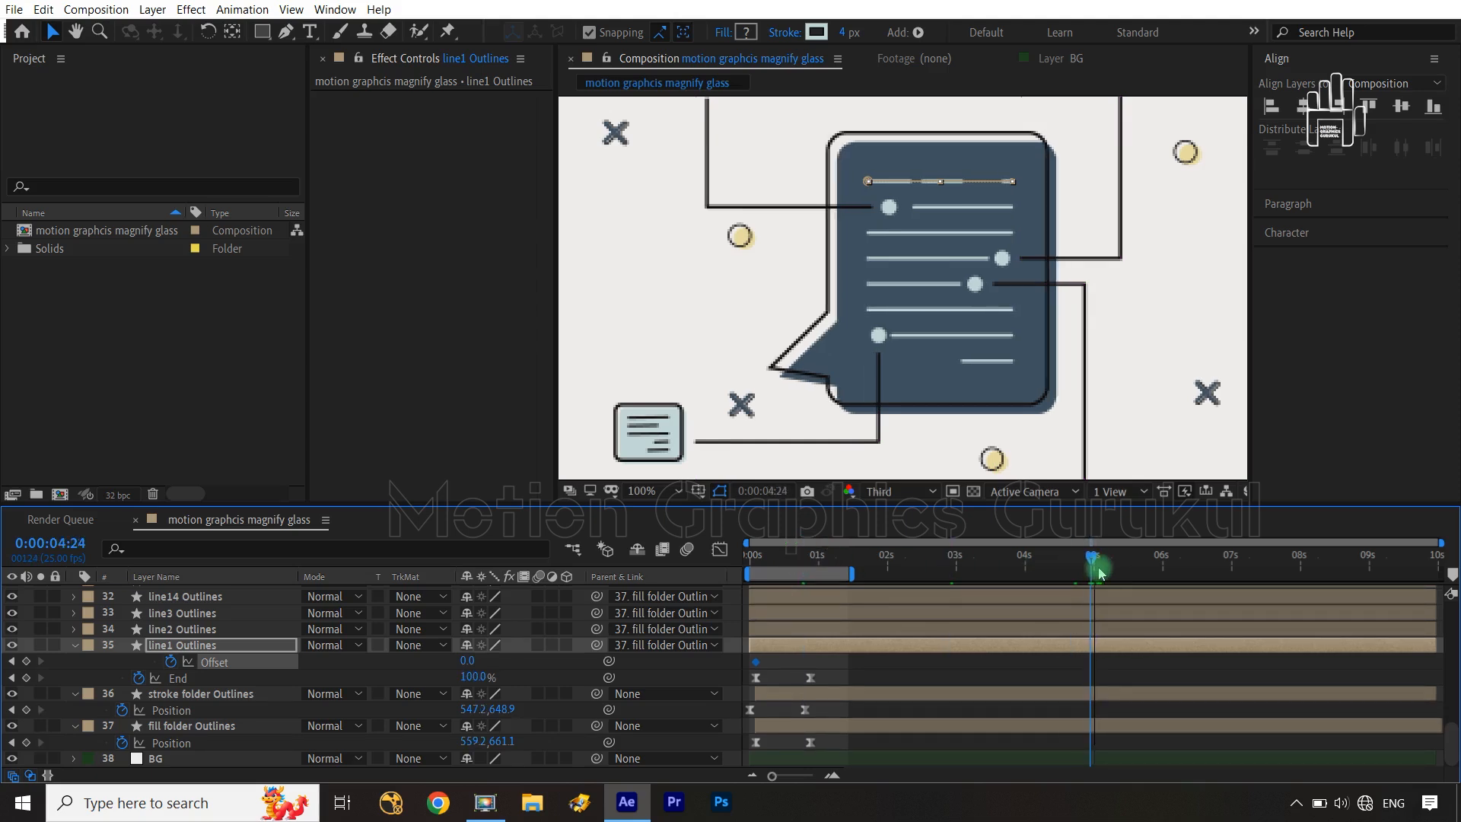
{"action": "left_click_drag", "start_coordinate": [459, 661], "coordinate": [386, 662]}
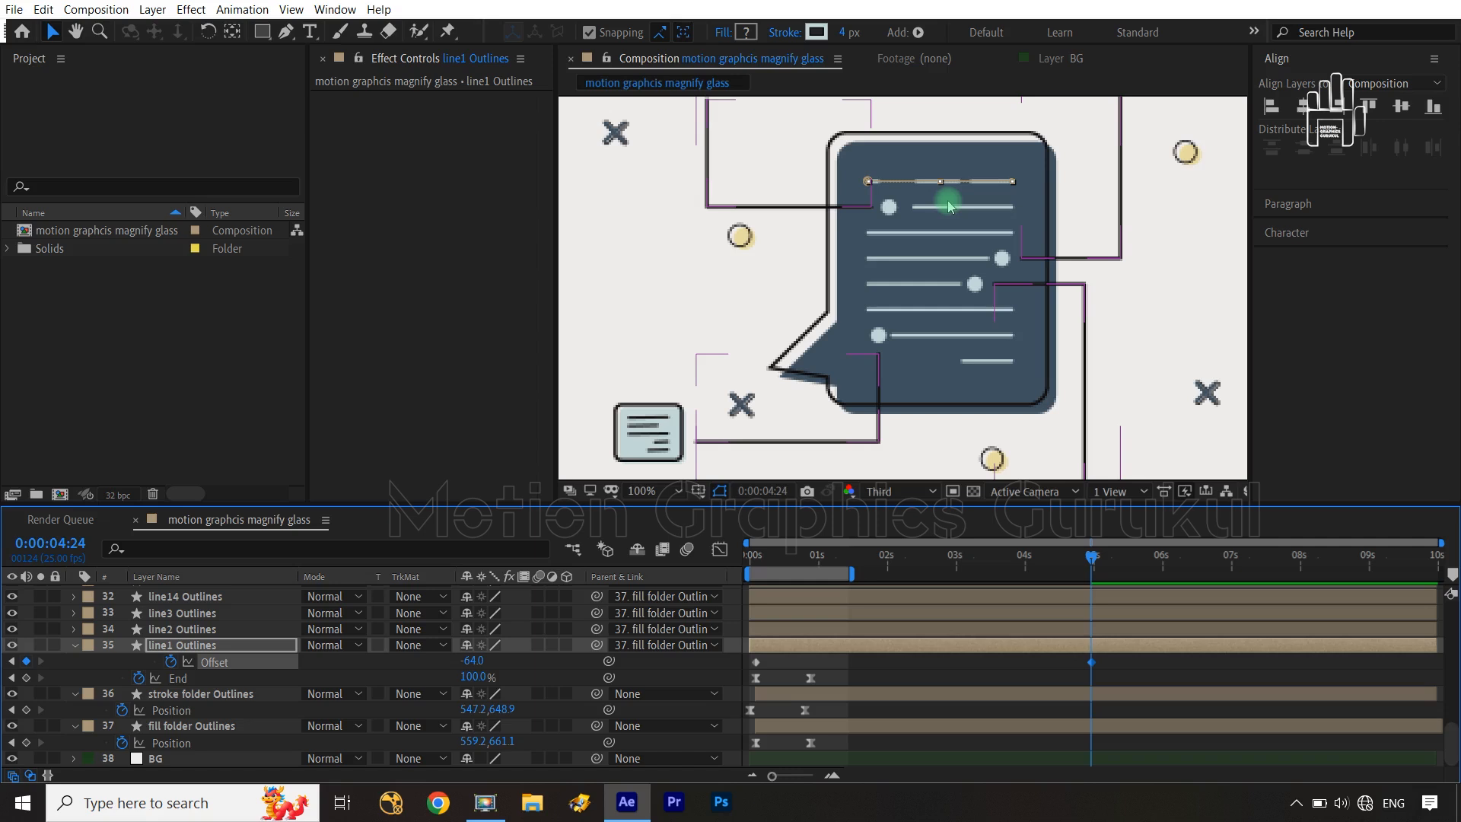
{"action": "left_click", "coordinate": [479, 647]}
{"action": "left_click_drag", "start_coordinate": [473, 662], "coordinate": [424, 661]}
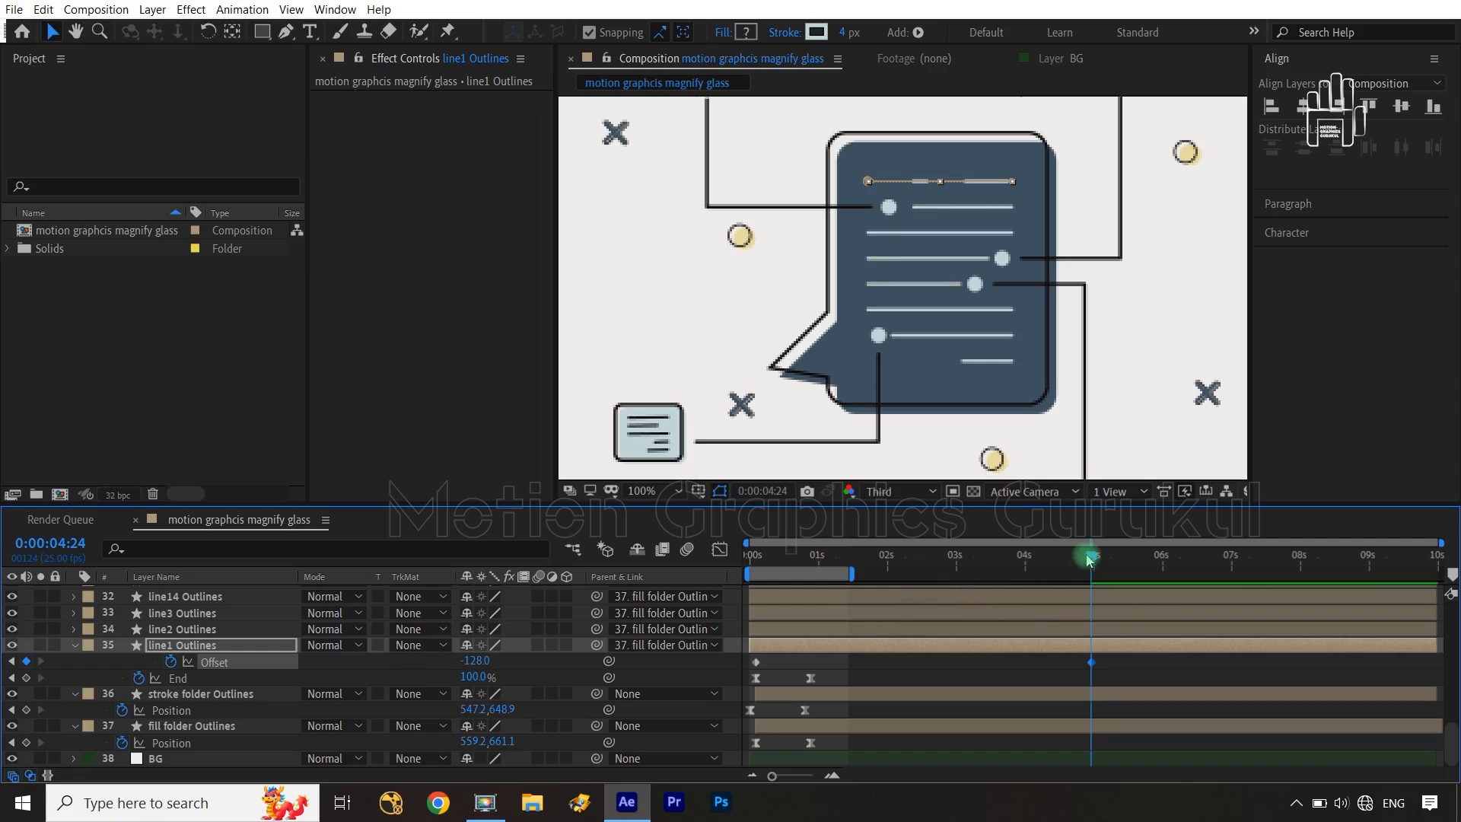
Step: Extend the end of the work area to about 2.4 seconds and return to the first frame
{"action": "left_click_drag", "start_coordinate": [856, 574], "coordinate": [912, 574]}
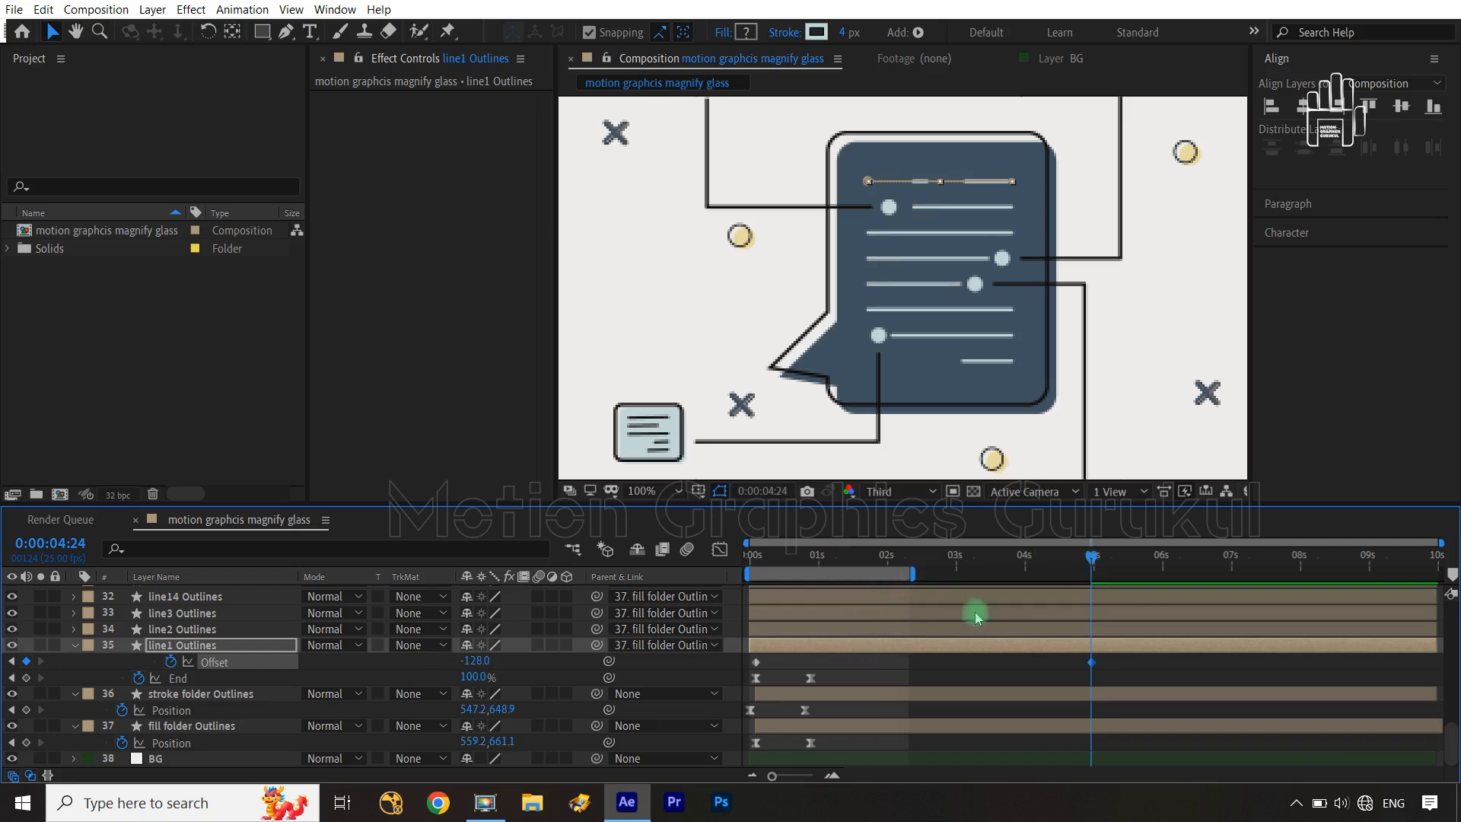
{"action": "left_click", "coordinate": [1088, 559]}
{"action": "left_click", "coordinate": [750, 569]}
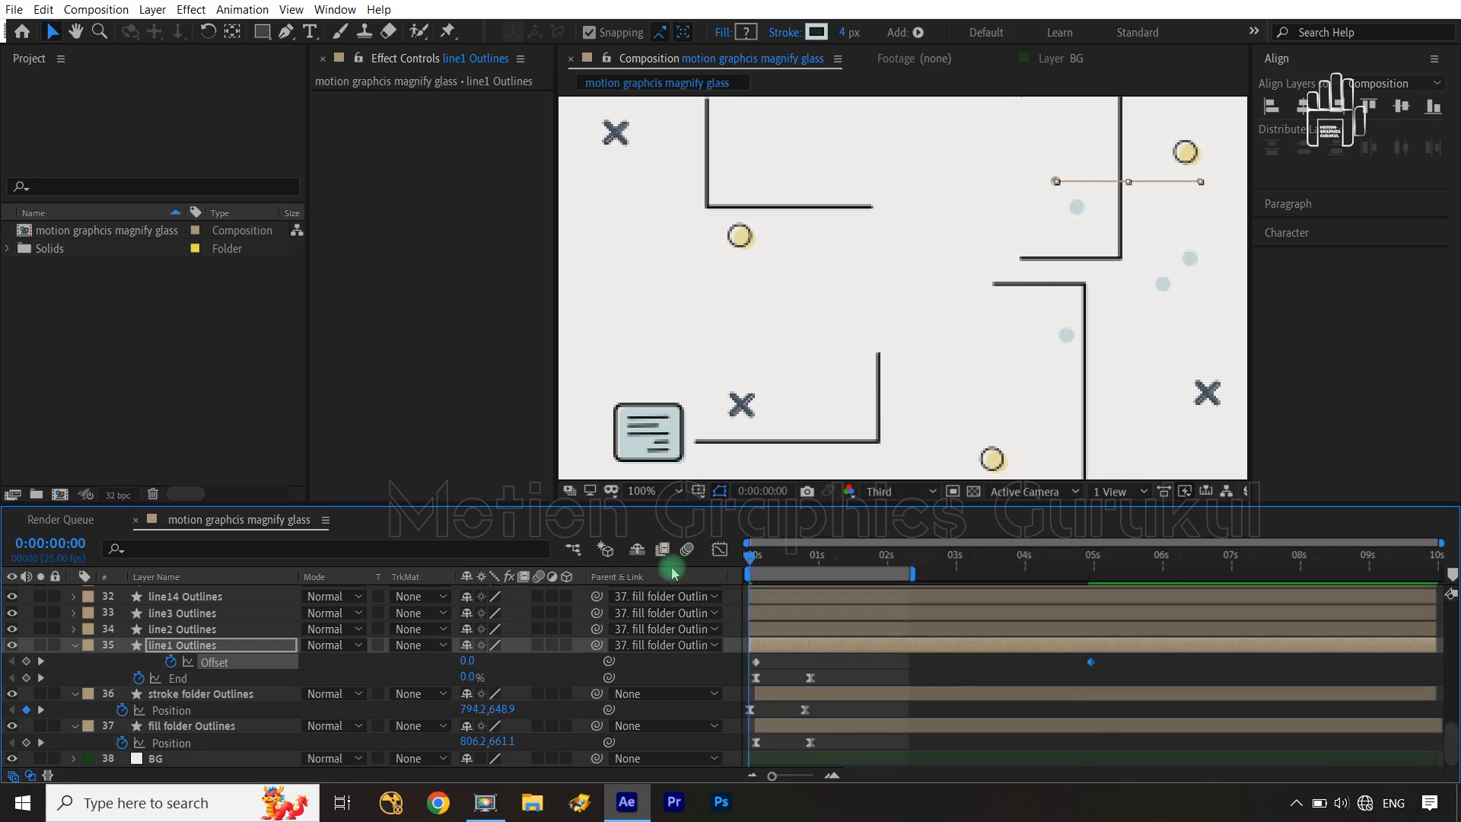
{"action": "left_click", "coordinate": [677, 668]}
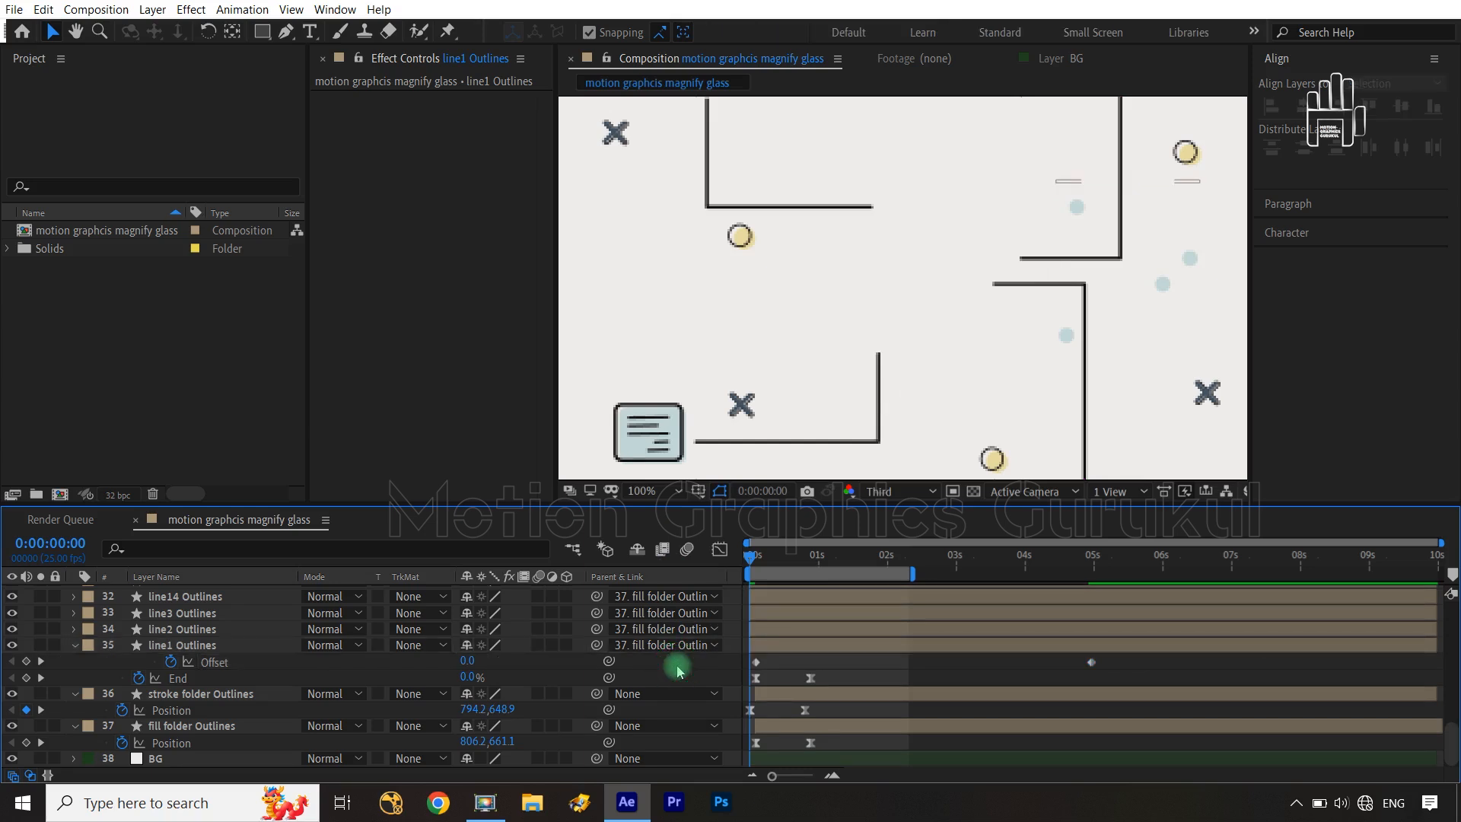
Step: Save the project and preview the moving dashes on the top line
{"action": "key", "text": "ctrl+s"}
{"action": "key", "text": "space"}
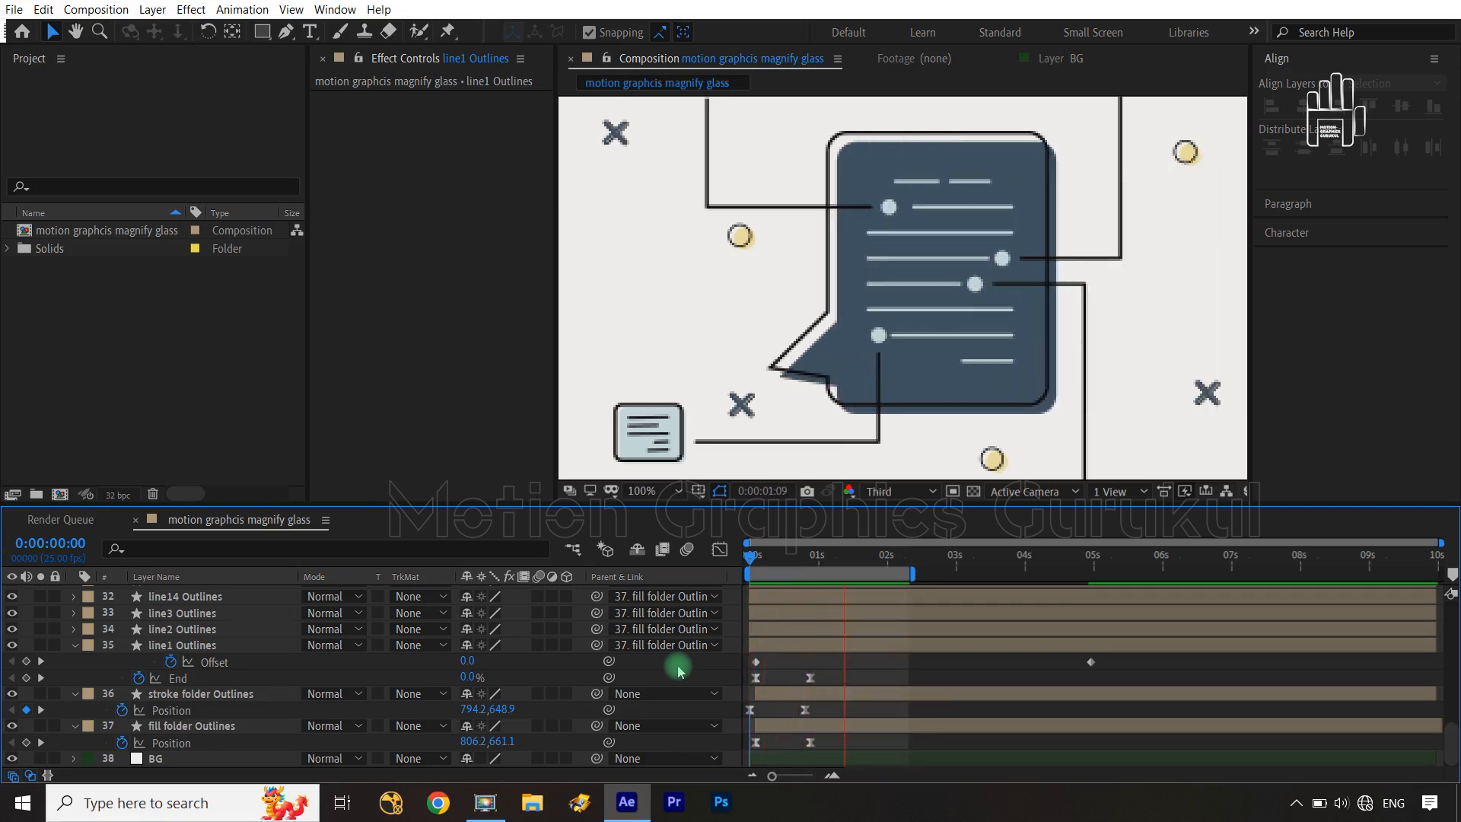
{"action": "key", "text": "space"}
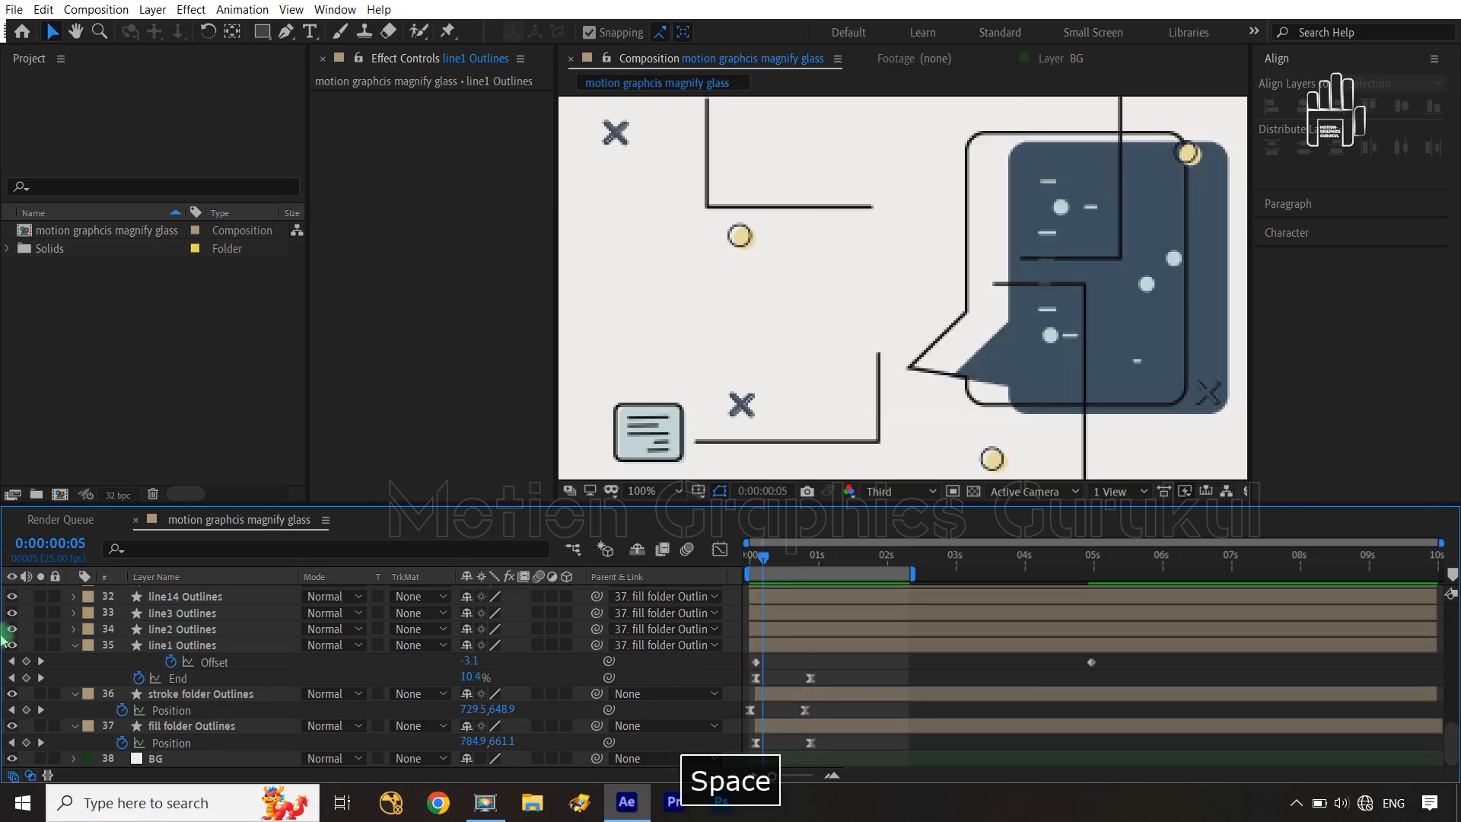
Step: Change the dash Offset keyframe of line1 Outlines at 0:00:04:24 to -402 and preview from the first frame
{"action": "left_click", "coordinate": [41, 661]}
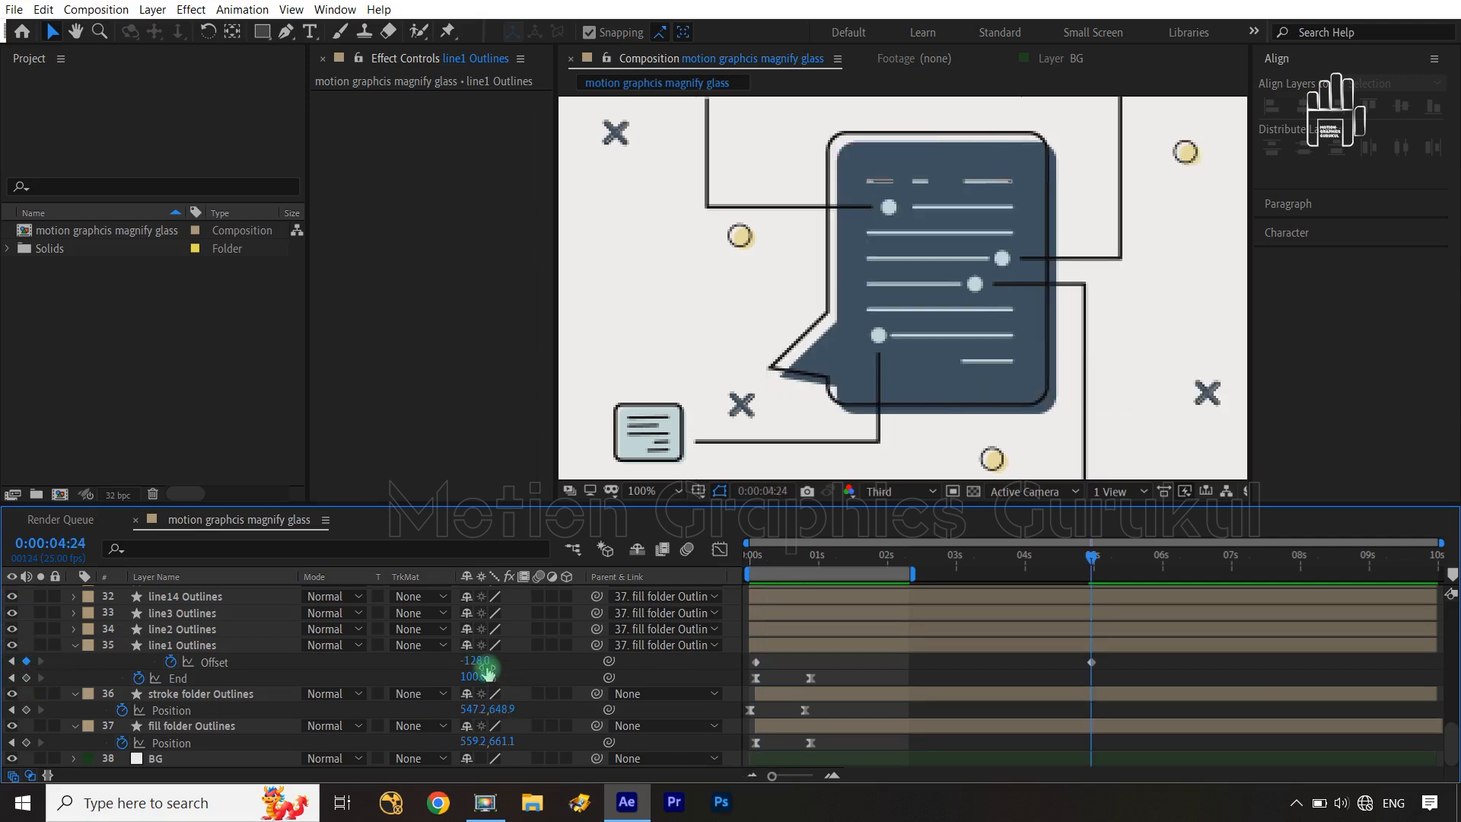
{"action": "left_click_drag", "start_coordinate": [477, 662], "coordinate": [223, 666]}
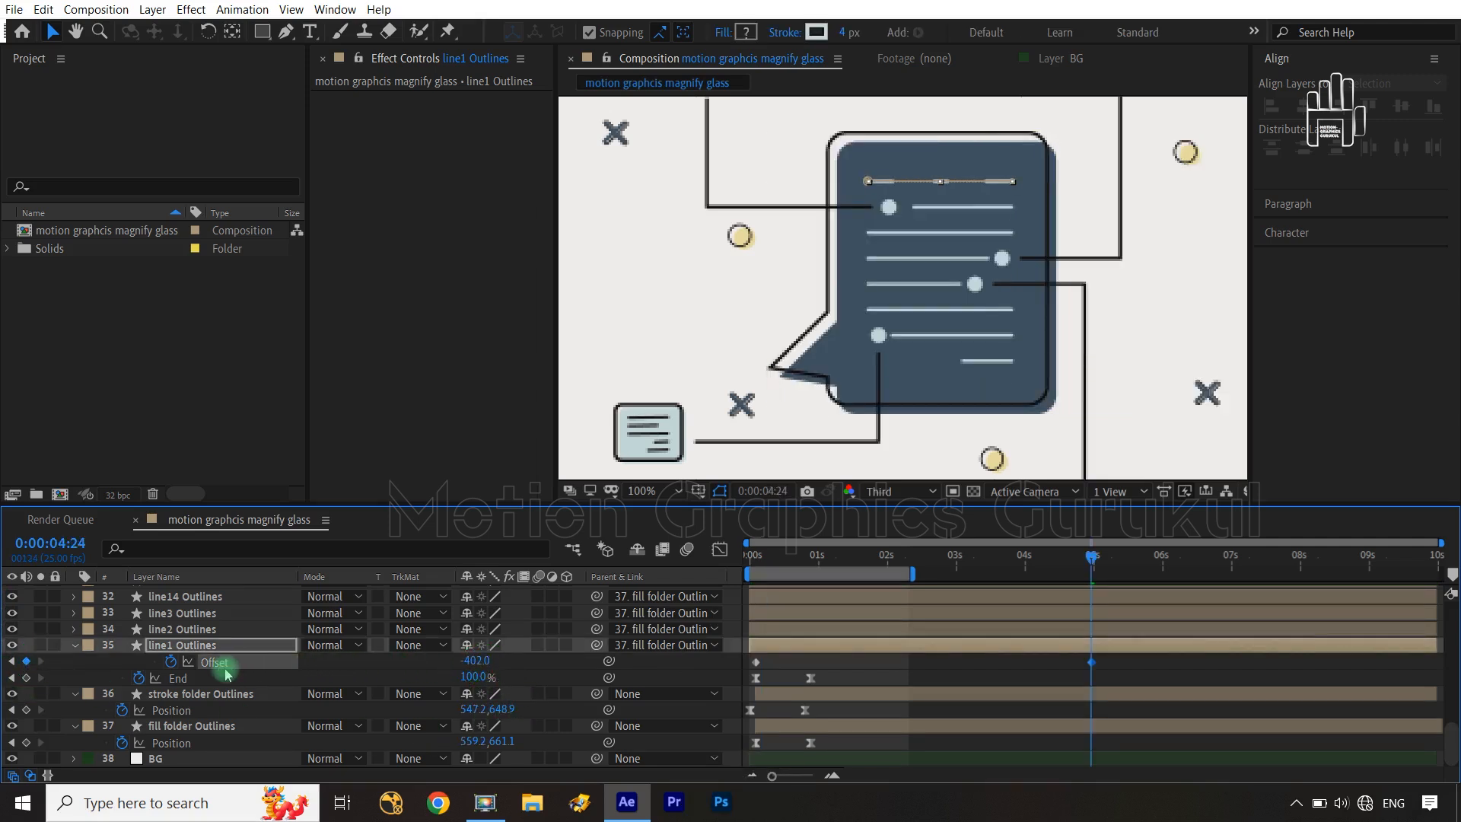
{"action": "left_click_drag", "start_coordinate": [1095, 557], "coordinate": [659, 563]}
{"action": "left_click", "coordinate": [662, 672]}
{"action": "key", "text": "space"}
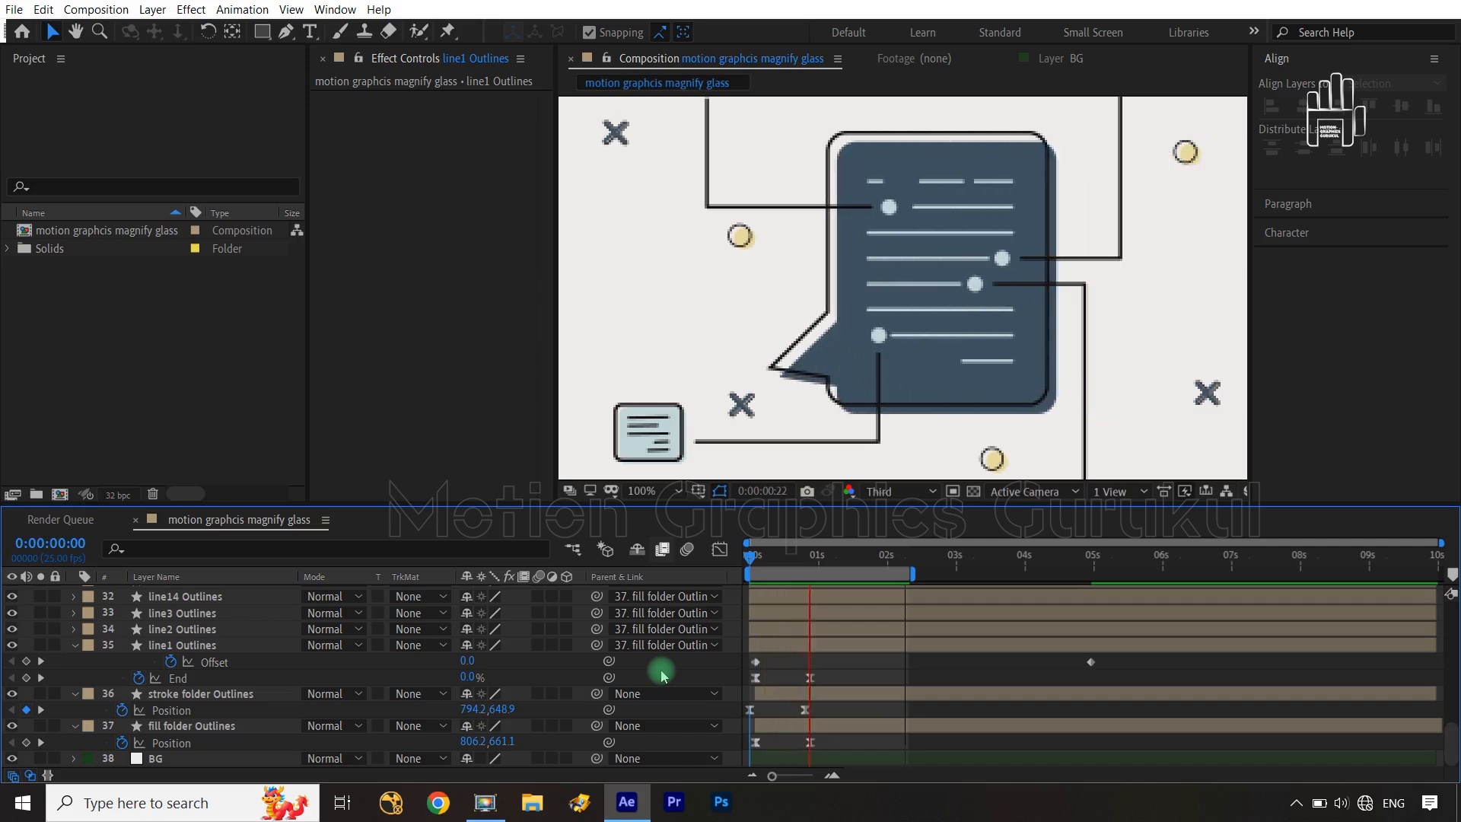
{"action": "key", "text": "space"}
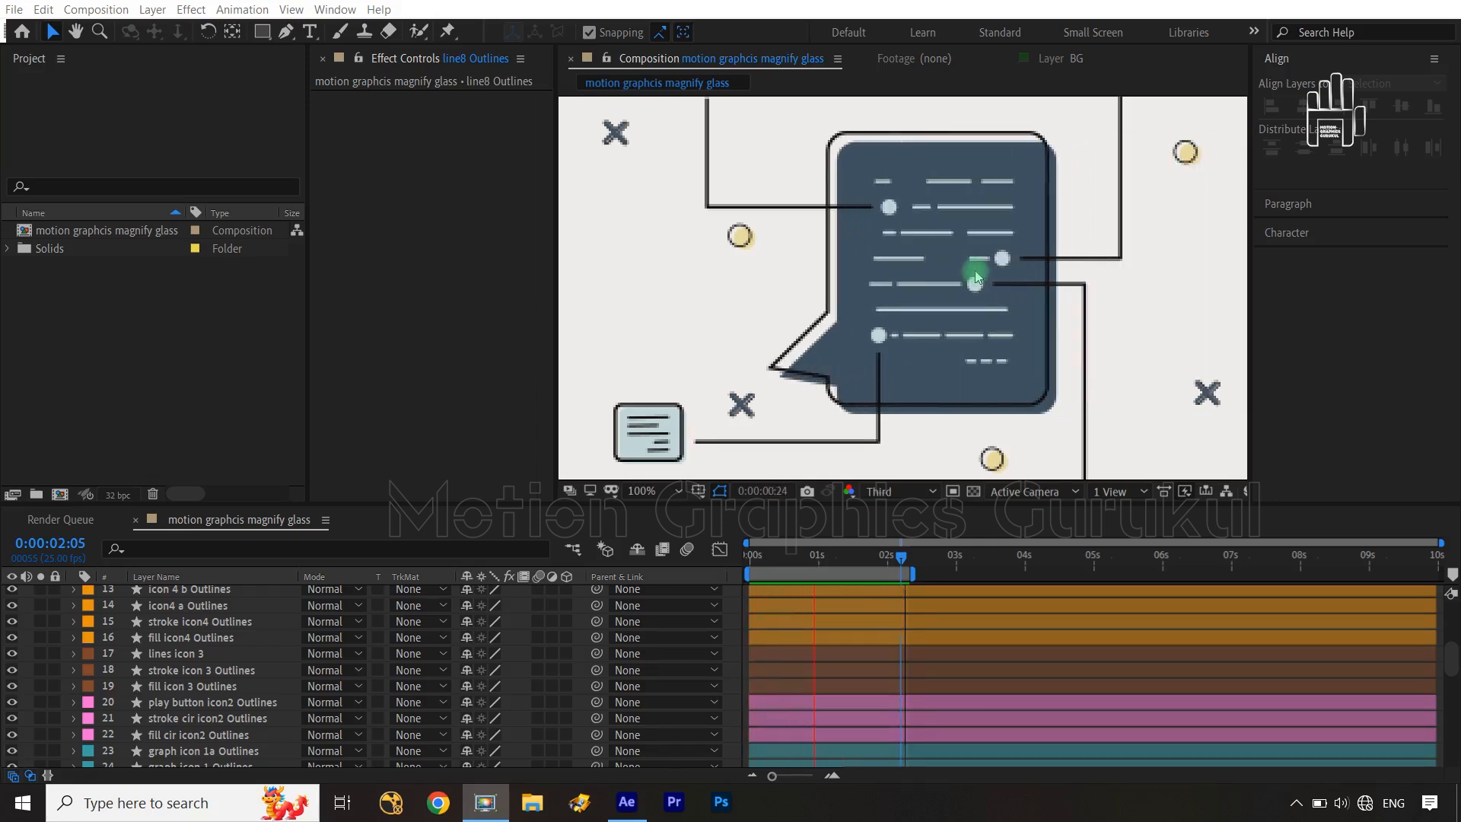
{"action": "key", "text": "space"}
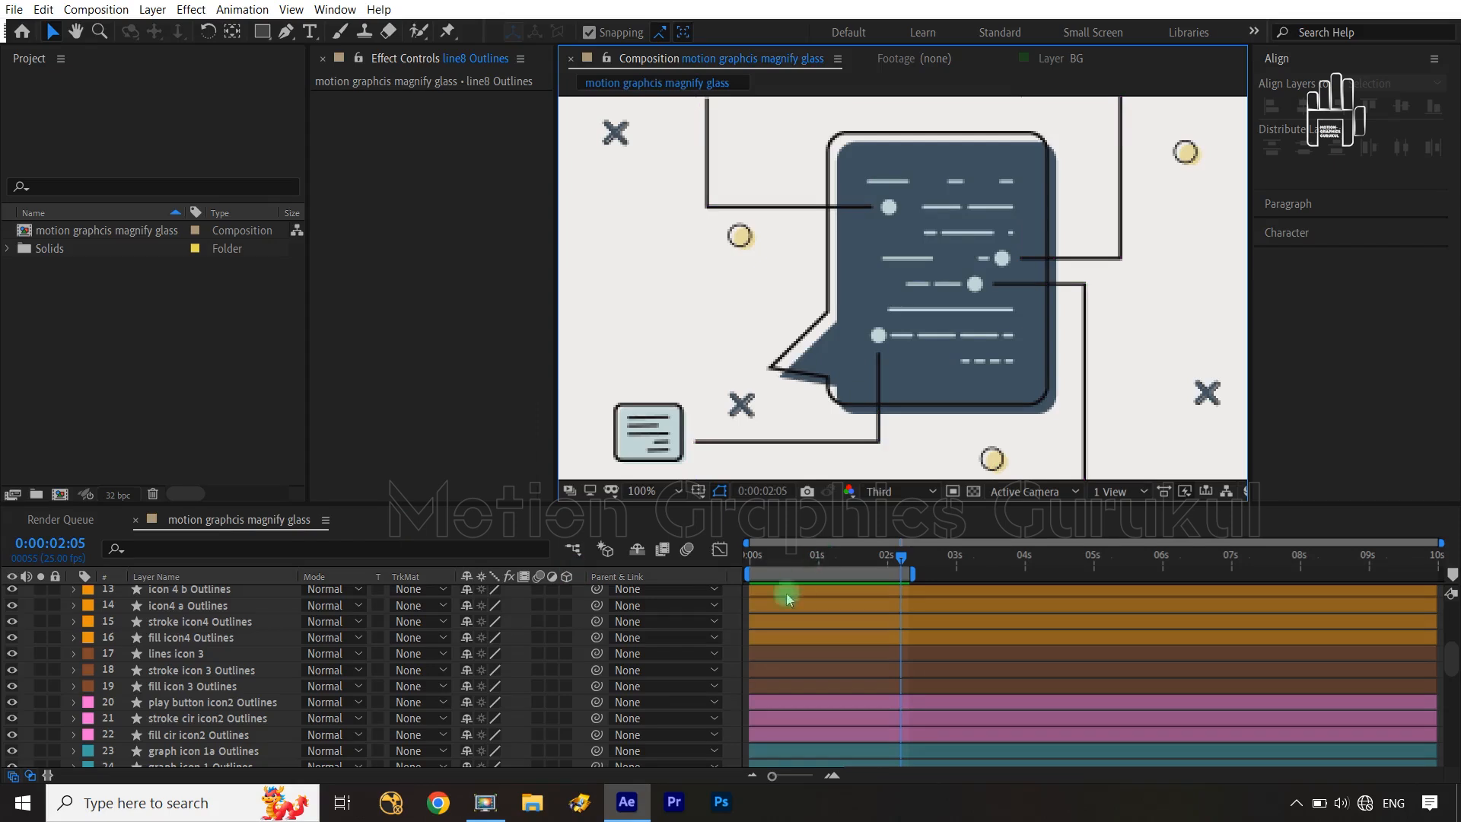
Step: Trim the start of the CIR on PAPER Outlines layer to 0:00:00:04
{"action": "left_click_drag", "start_coordinate": [894, 554], "coordinate": [754, 561]}
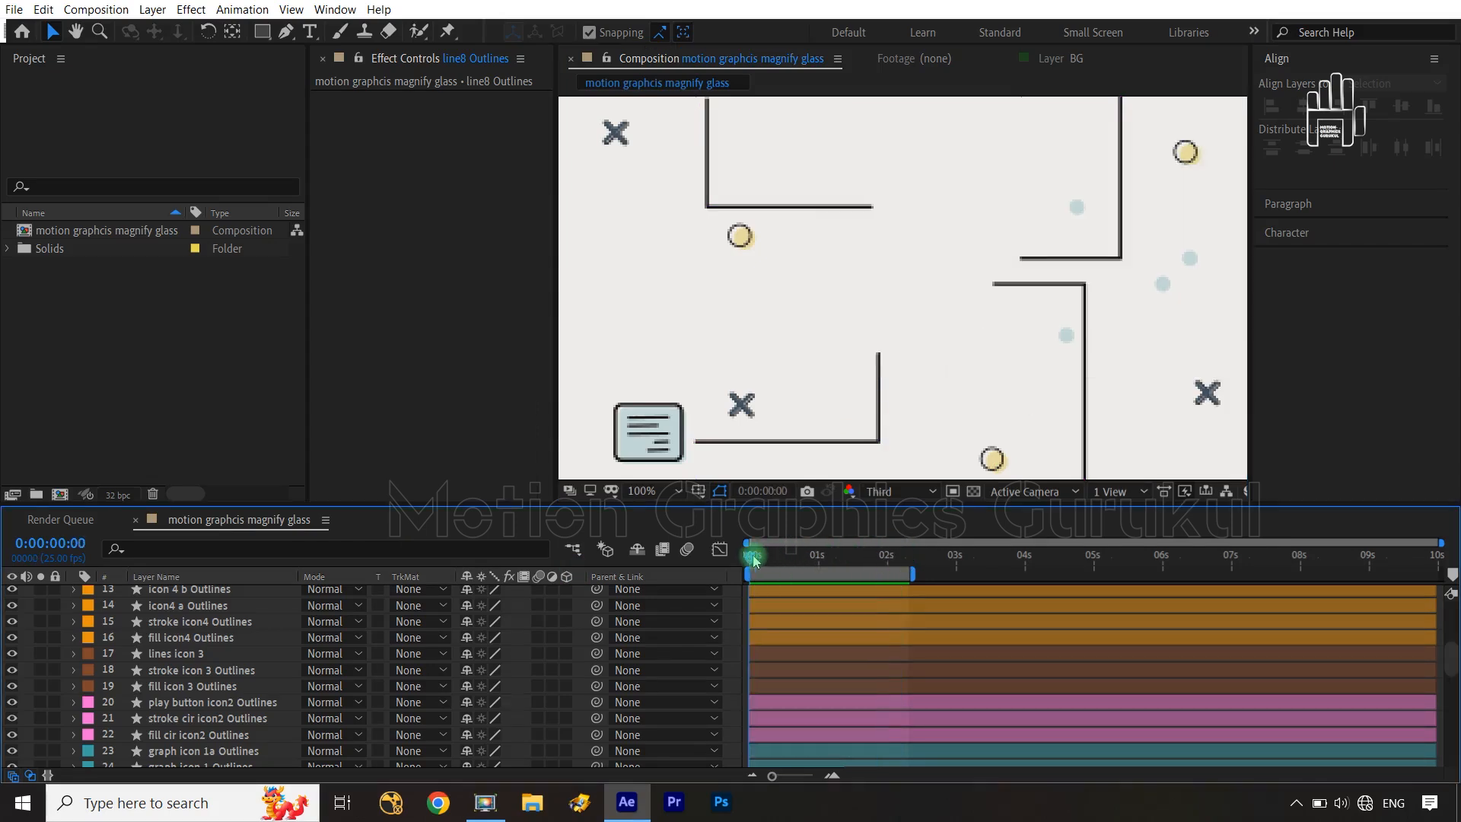
{"action": "scroll", "coordinate": [174, 659], "scroll_direction": "up", "scroll_amount": 2}
{"action": "scroll", "coordinate": [173, 659], "scroll_direction": "down", "scroll_amount": 5}
{"action": "left_click", "coordinate": [188, 654]}
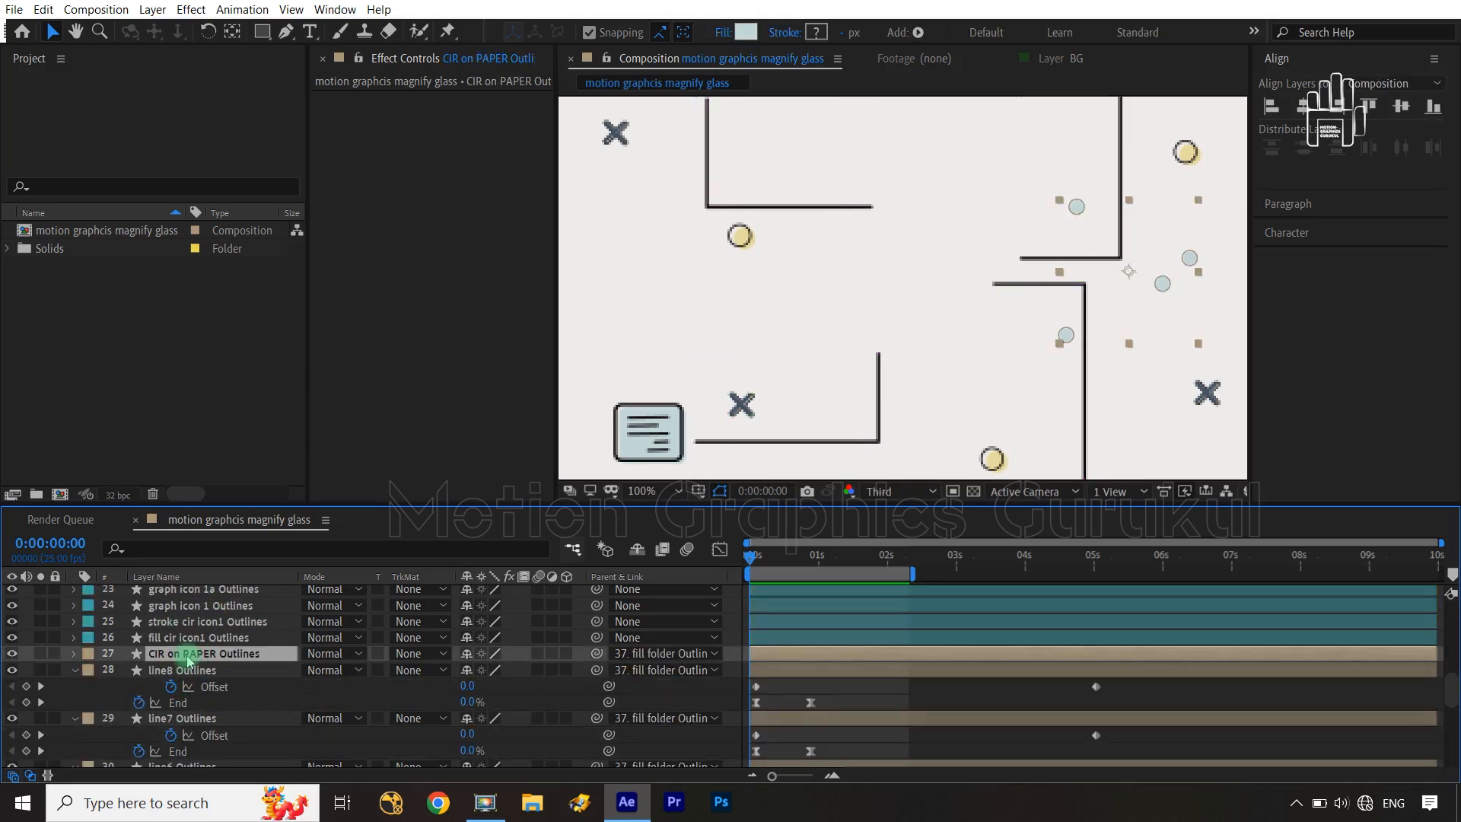
{"action": "key", "text": "ctrl+Right"}
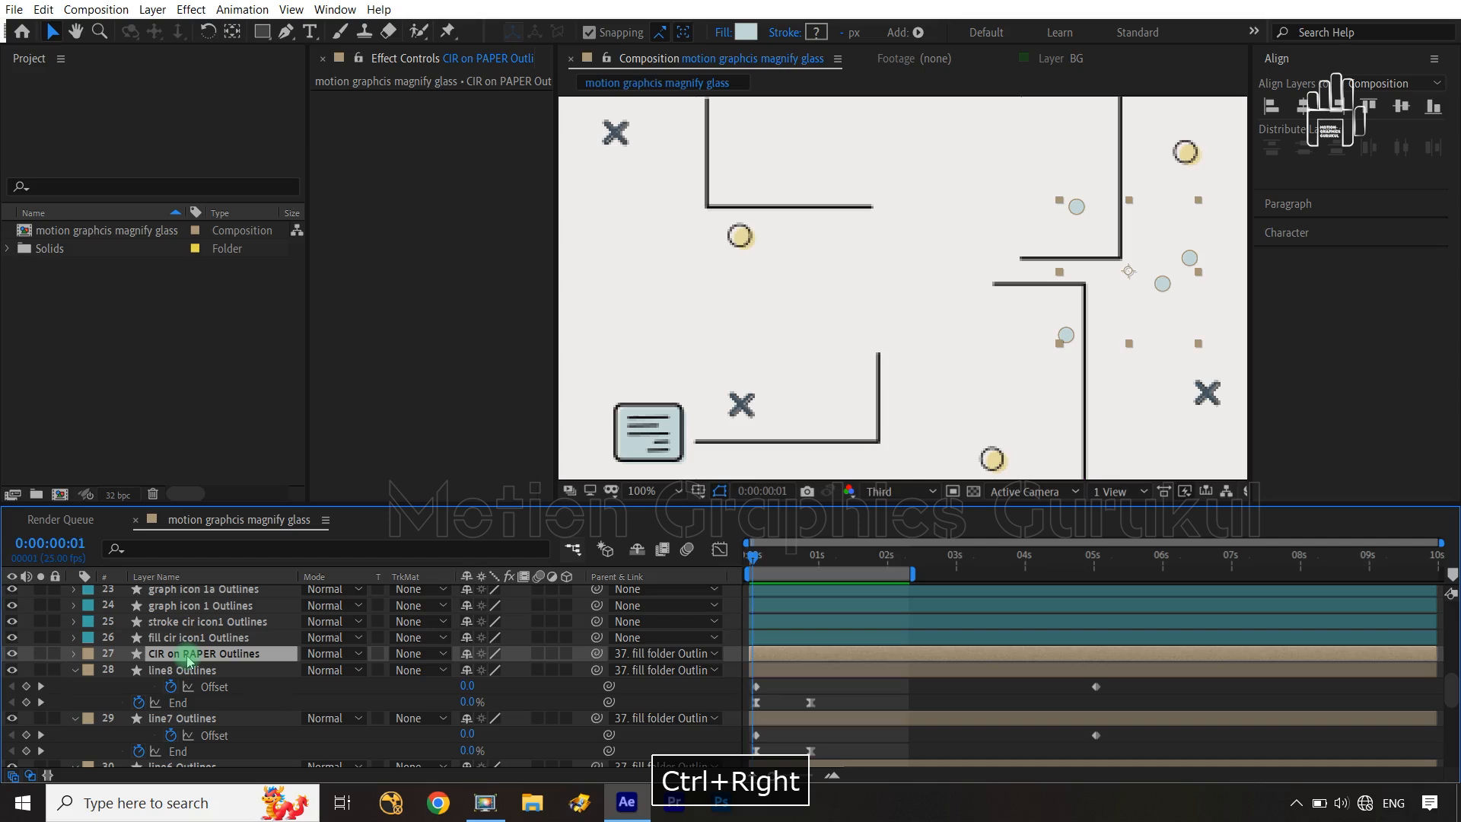
{"action": "key", "text": "ctrl+Right"}
{"action": "key", "text": "ctrl+Right"}
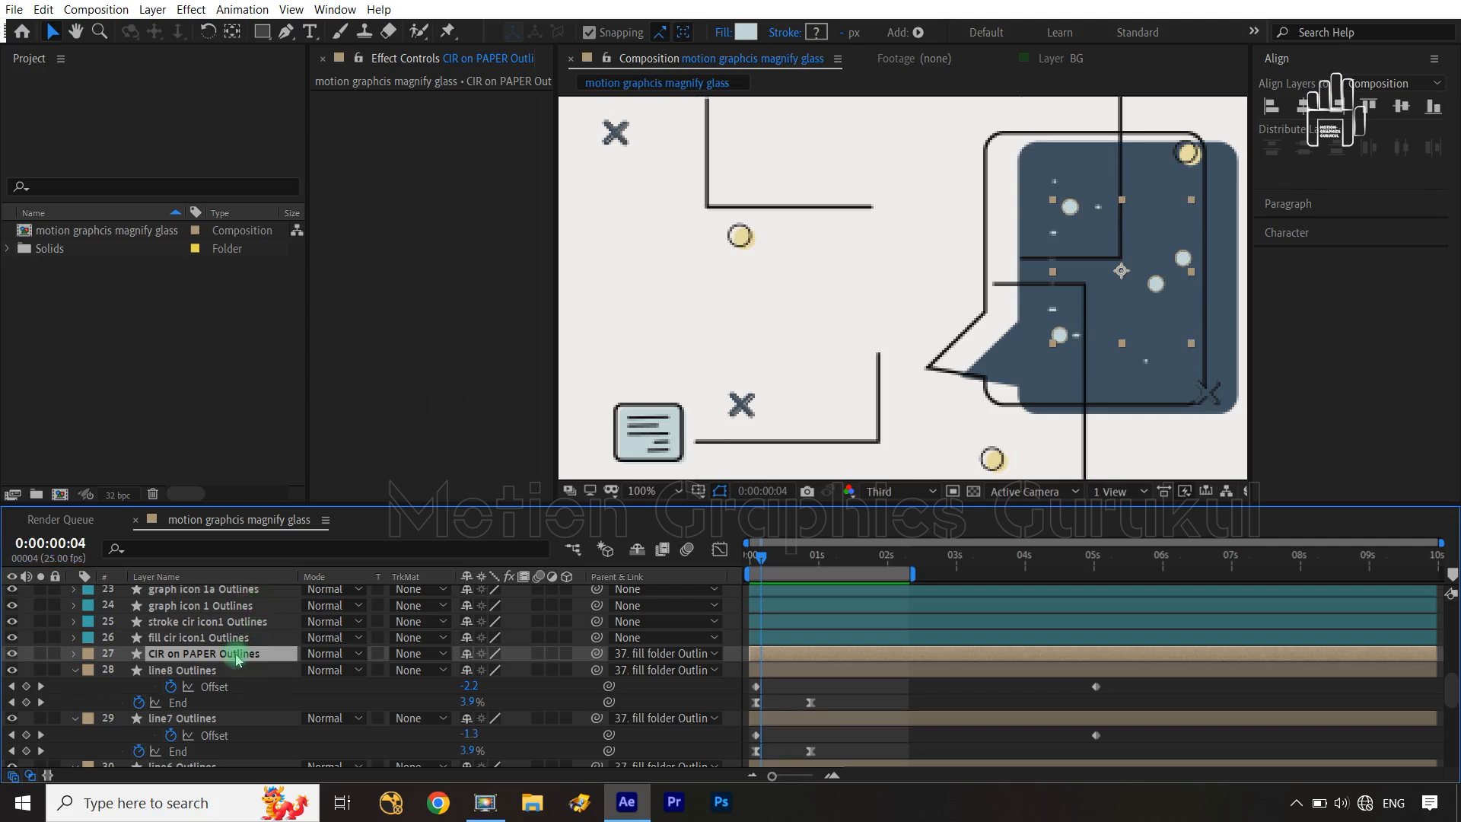
{"action": "key", "text": "alt+bracketleft"}
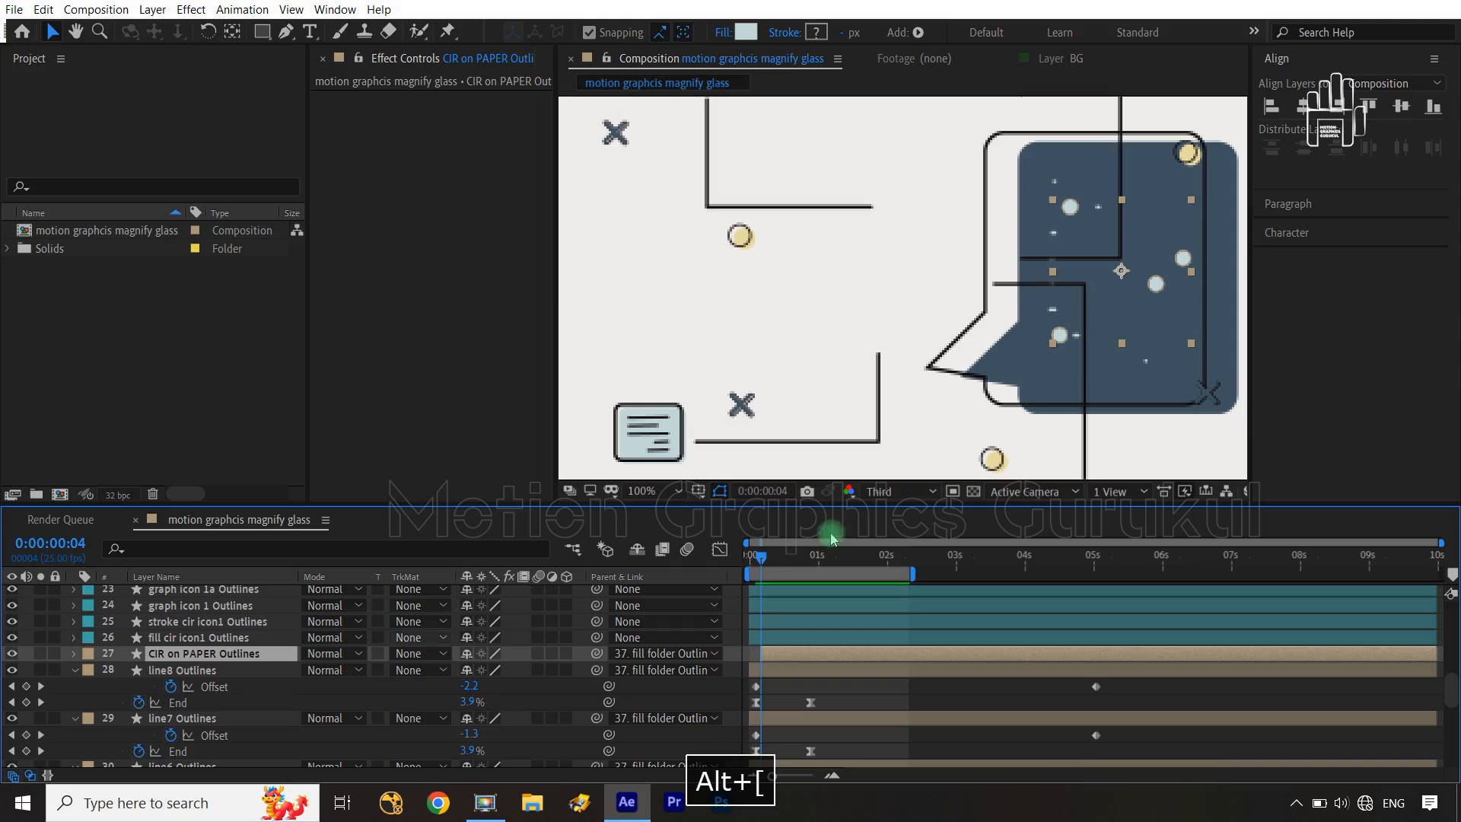
Step: Preview the animation from the first frame to check when the circles on the speech bubble appear
{"action": "left_click_drag", "start_coordinate": [765, 560], "coordinate": [731, 556]}
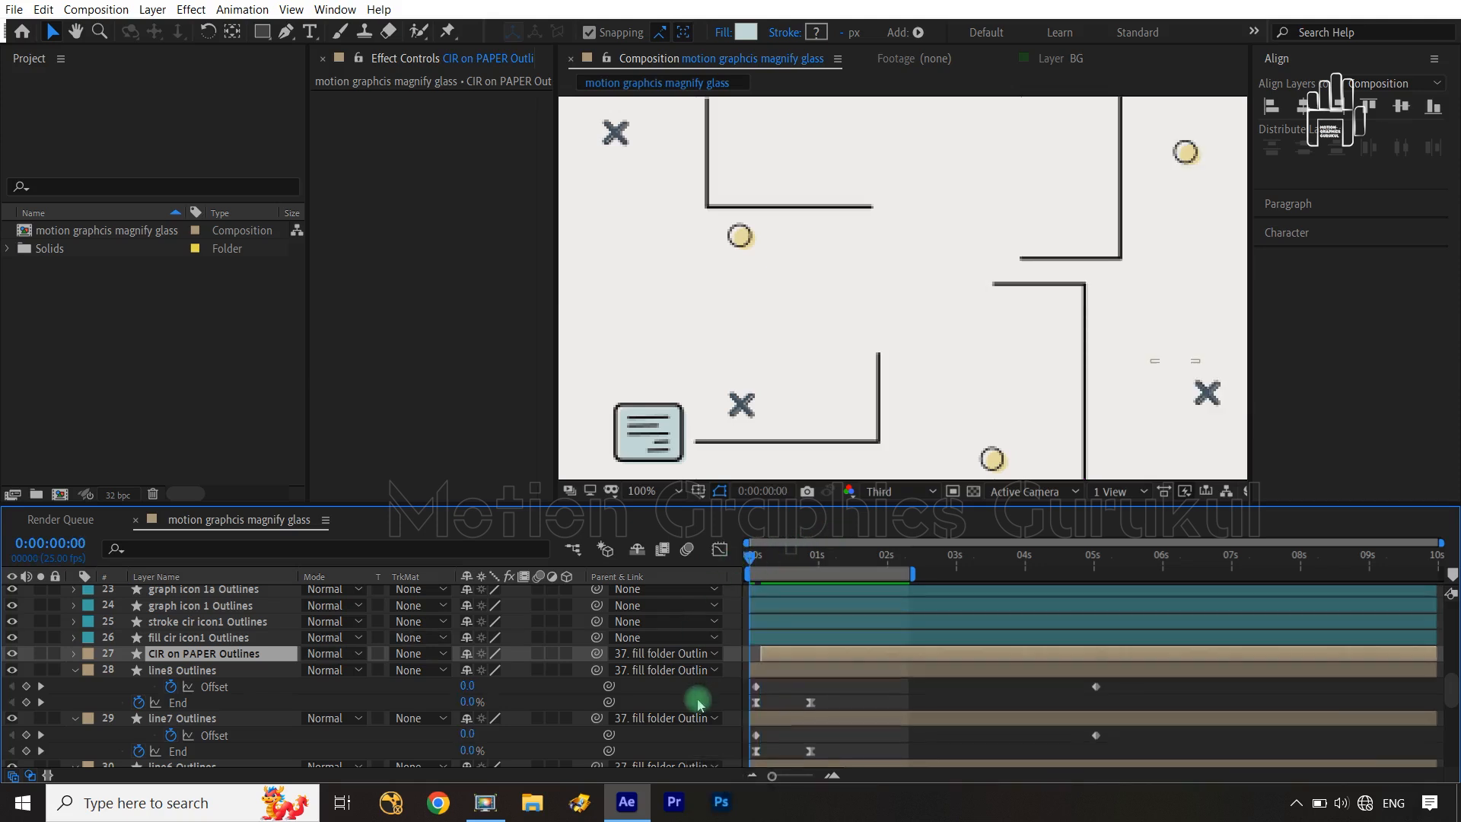
{"action": "left_click", "coordinate": [700, 705]}
{"action": "key", "text": "space"}
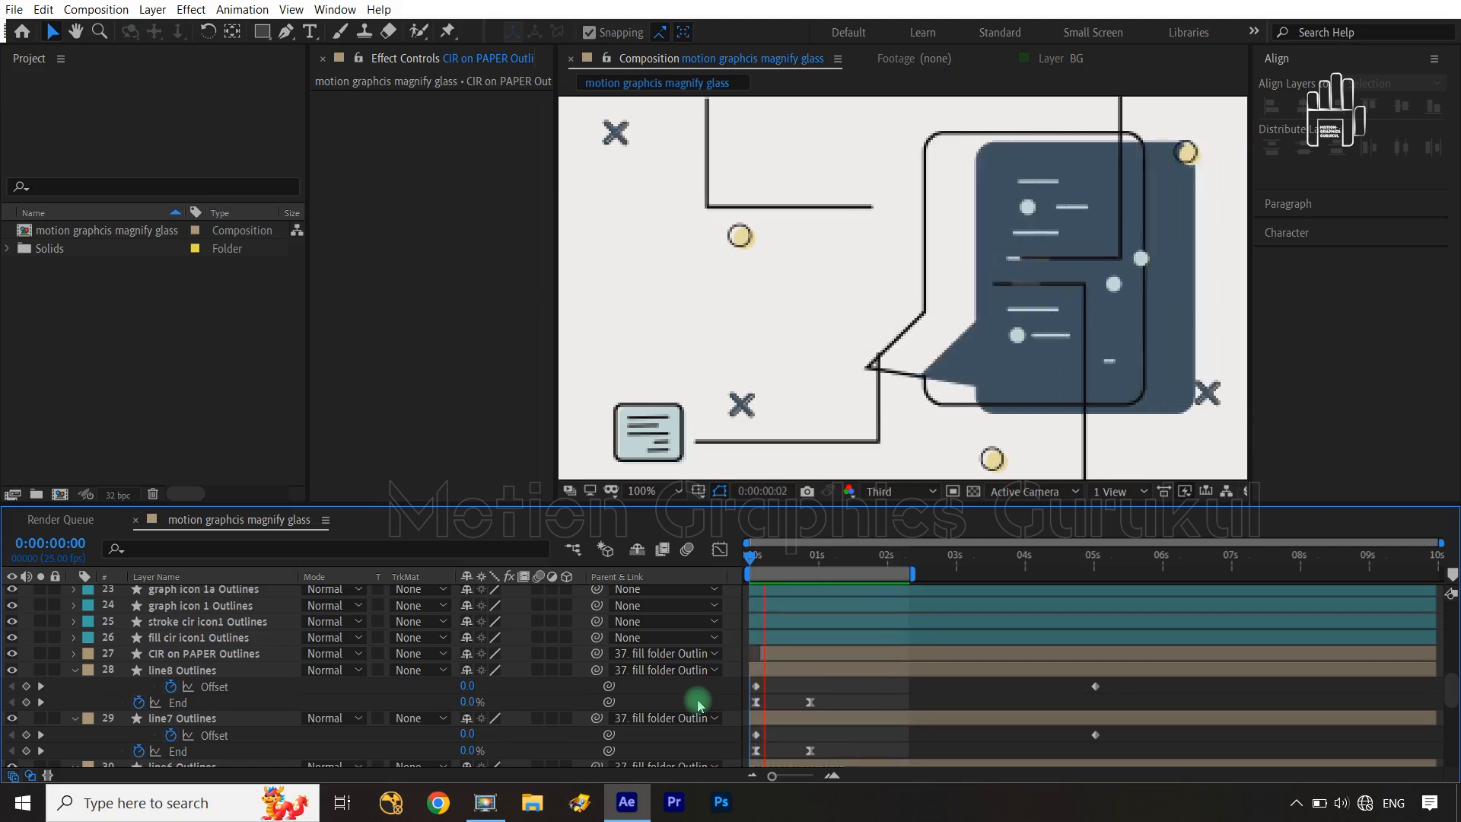
{"action": "key", "text": "space"}
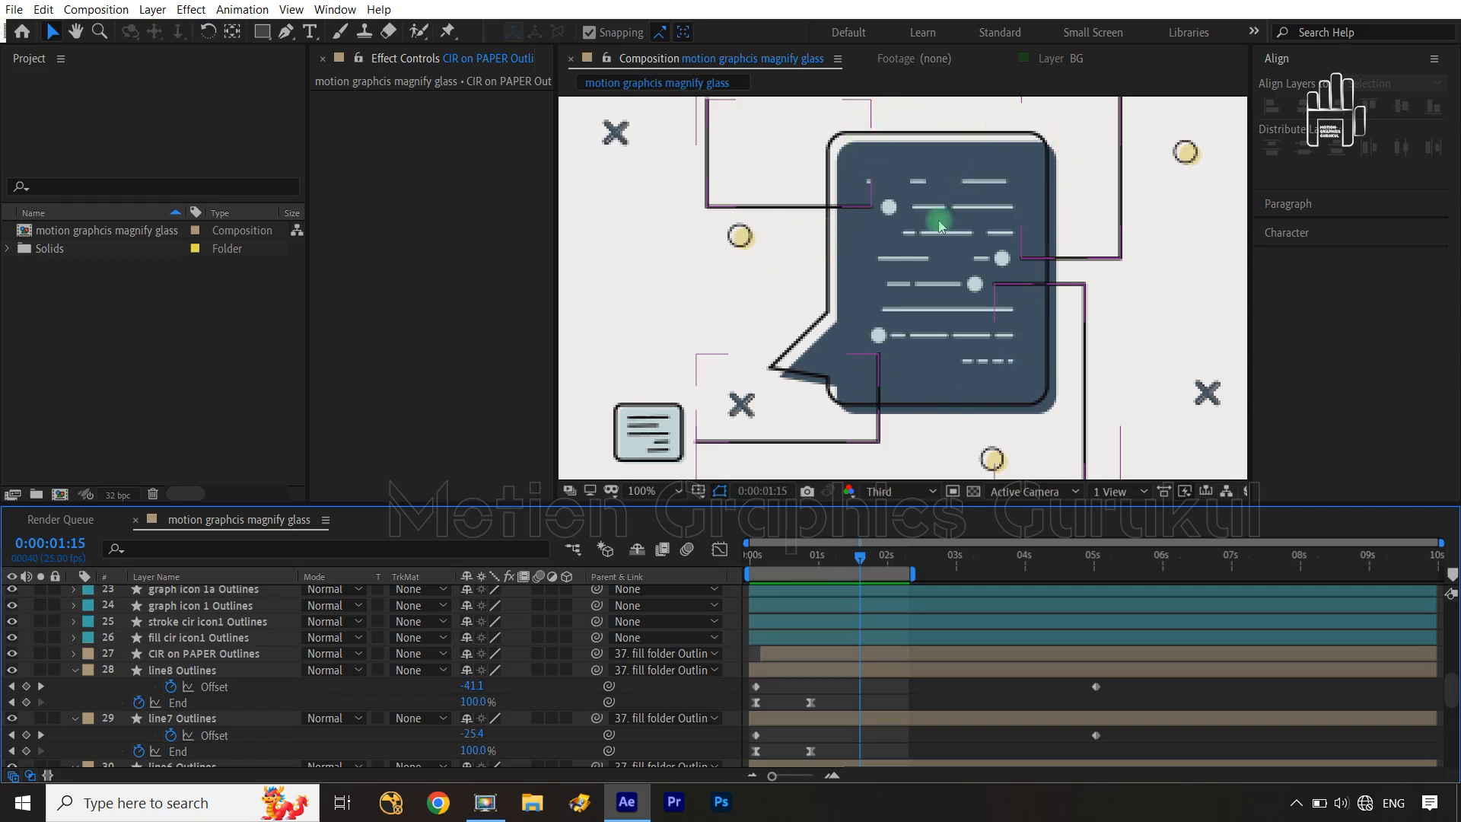
Step: Select the layers from line8 Outlines to line2 Outlines and collapse their keyframed properties
{"action": "scroll", "coordinate": [91, 698], "scroll_direction": "down", "scroll_amount": 5}
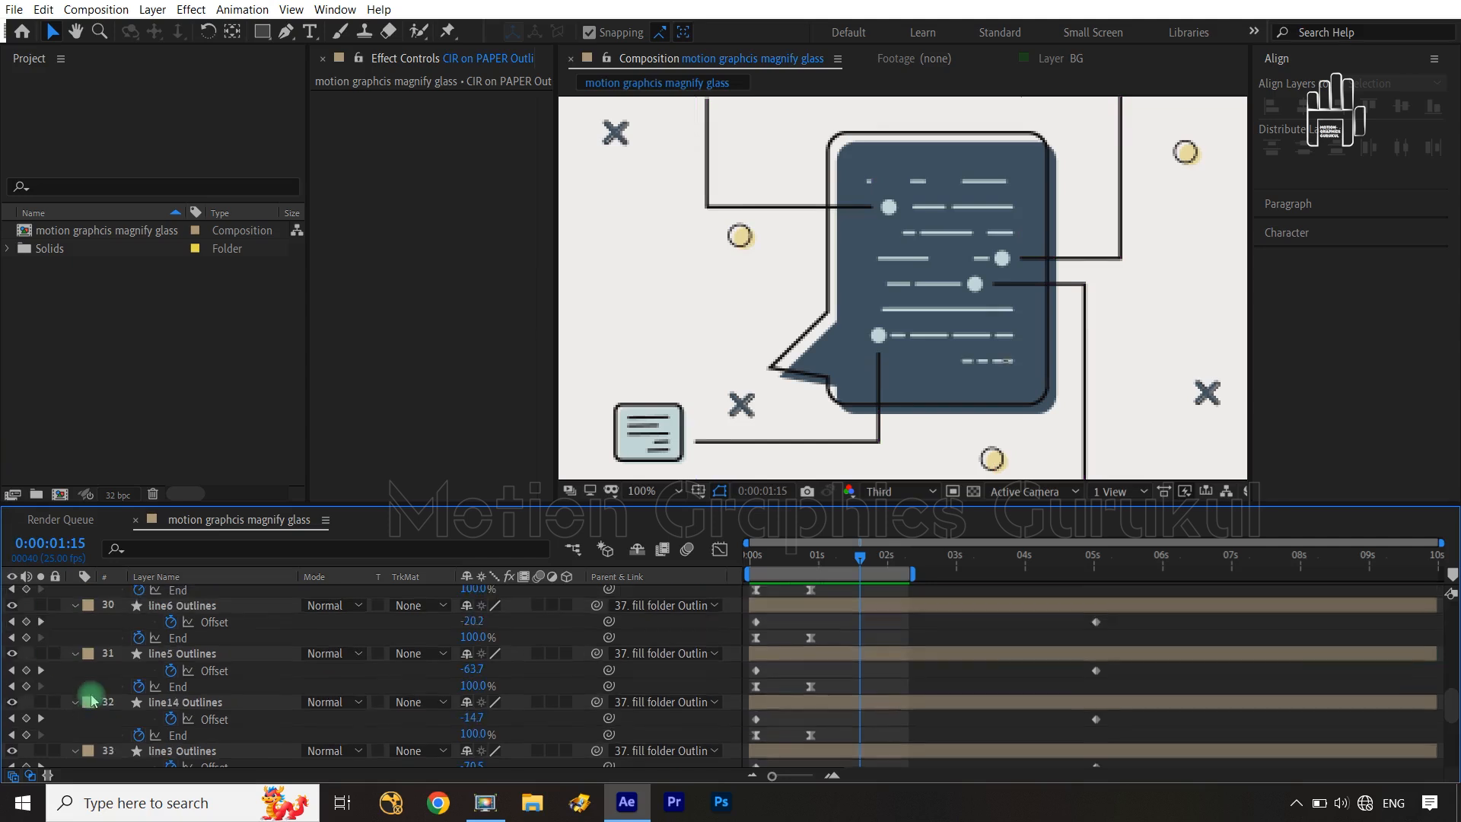
{"action": "scroll", "coordinate": [92, 698], "scroll_direction": "down", "scroll_amount": 1}
{"action": "scroll", "coordinate": [228, 662], "scroll_direction": "up", "scroll_amount": 7}
{"action": "scroll", "coordinate": [197, 710], "scroll_direction": "down", "scroll_amount": 2}
{"action": "left_click", "coordinate": [189, 670]}
{"action": "scroll", "coordinate": [188, 675], "scroll_direction": "down", "scroll_amount": 5}
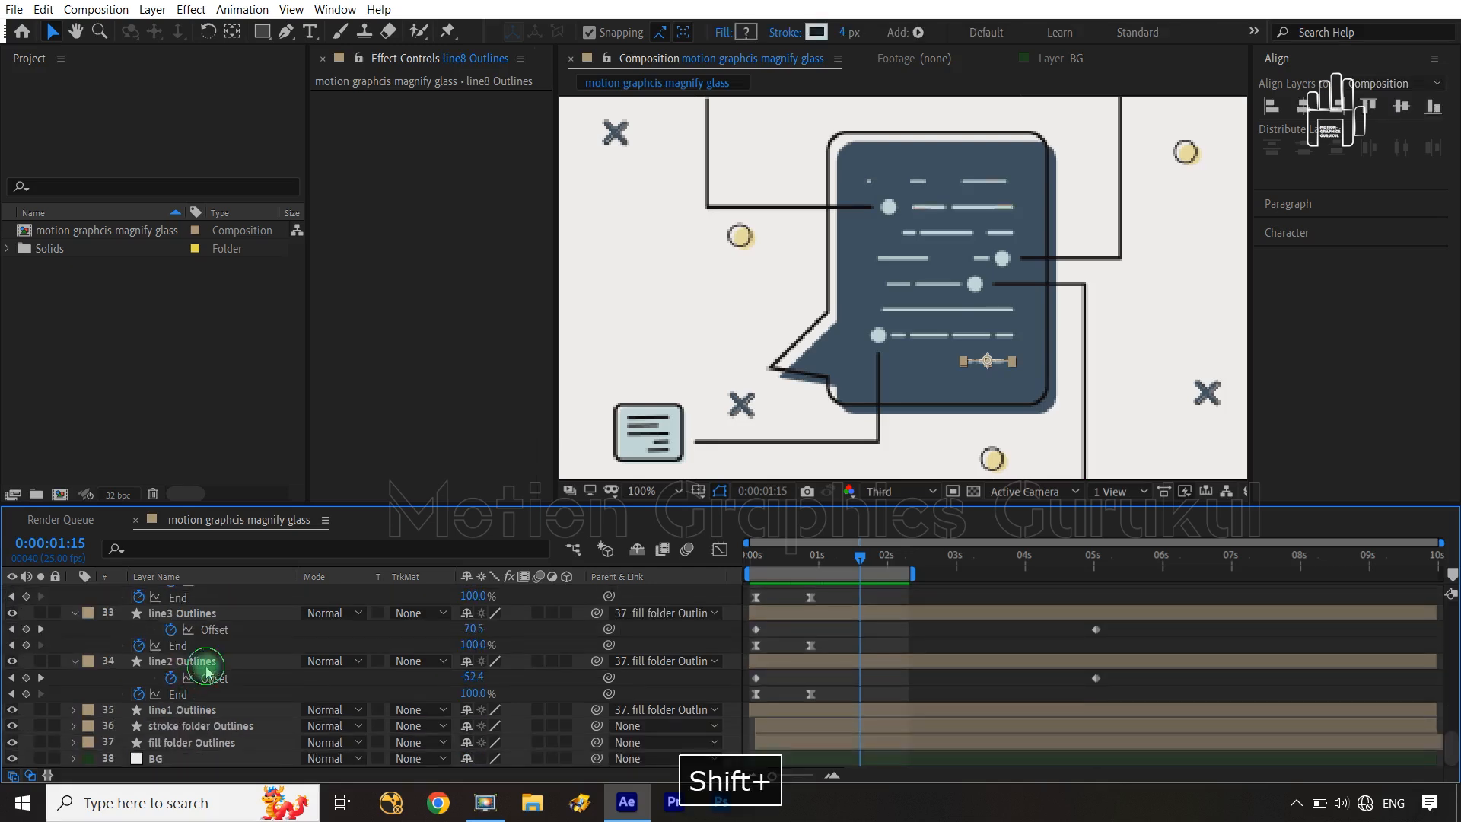
{"action": "left_click", "coordinate": [204, 663], "text": "shift"}
{"action": "key", "text": "u"}
{"action": "key", "text": "u"}
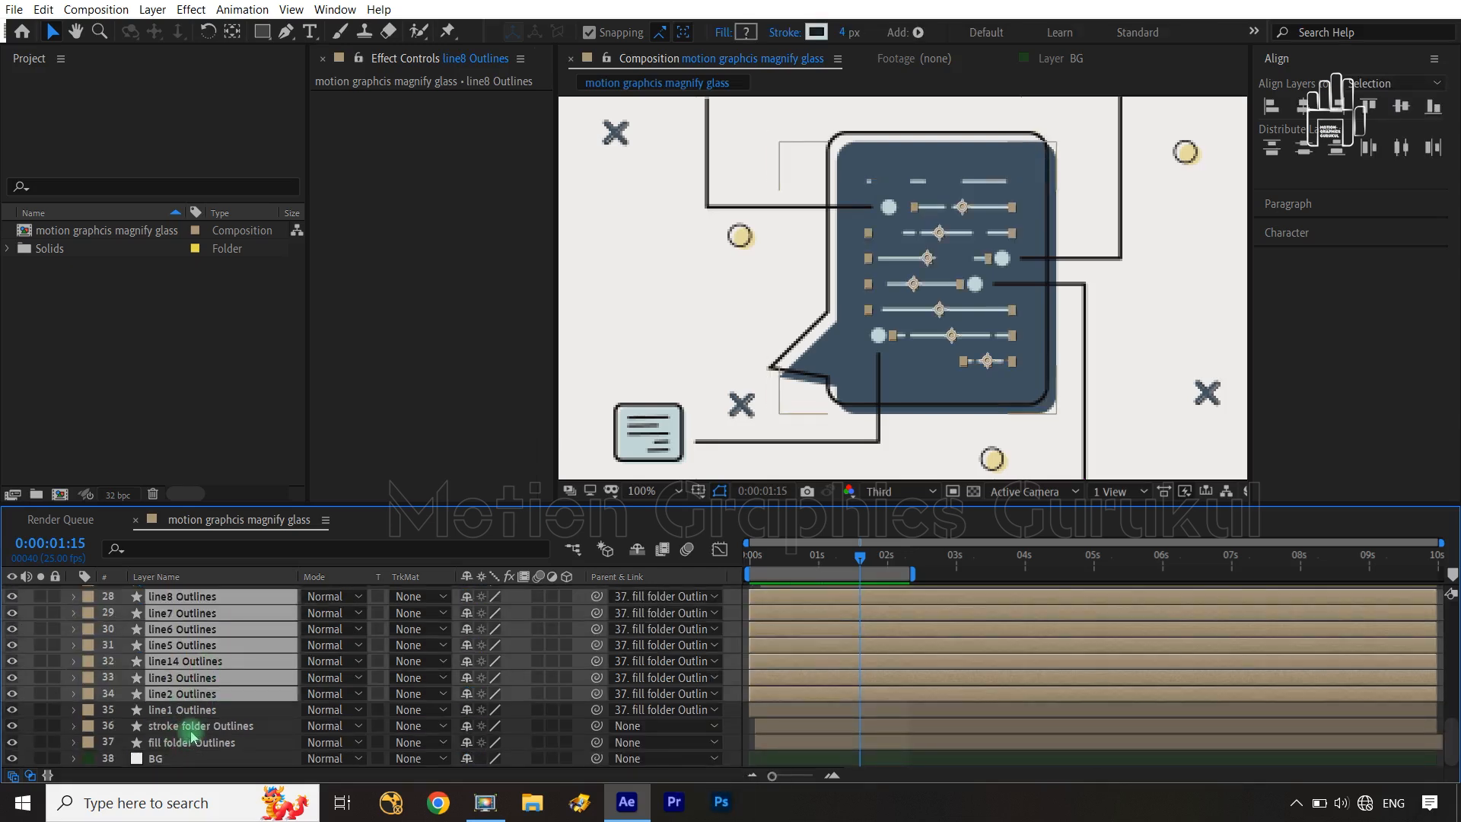
Step: Add Trim Paths to the stroke folder Outlines layer and expand its Start, End and Offset properties
{"action": "left_click", "coordinate": [196, 728]}
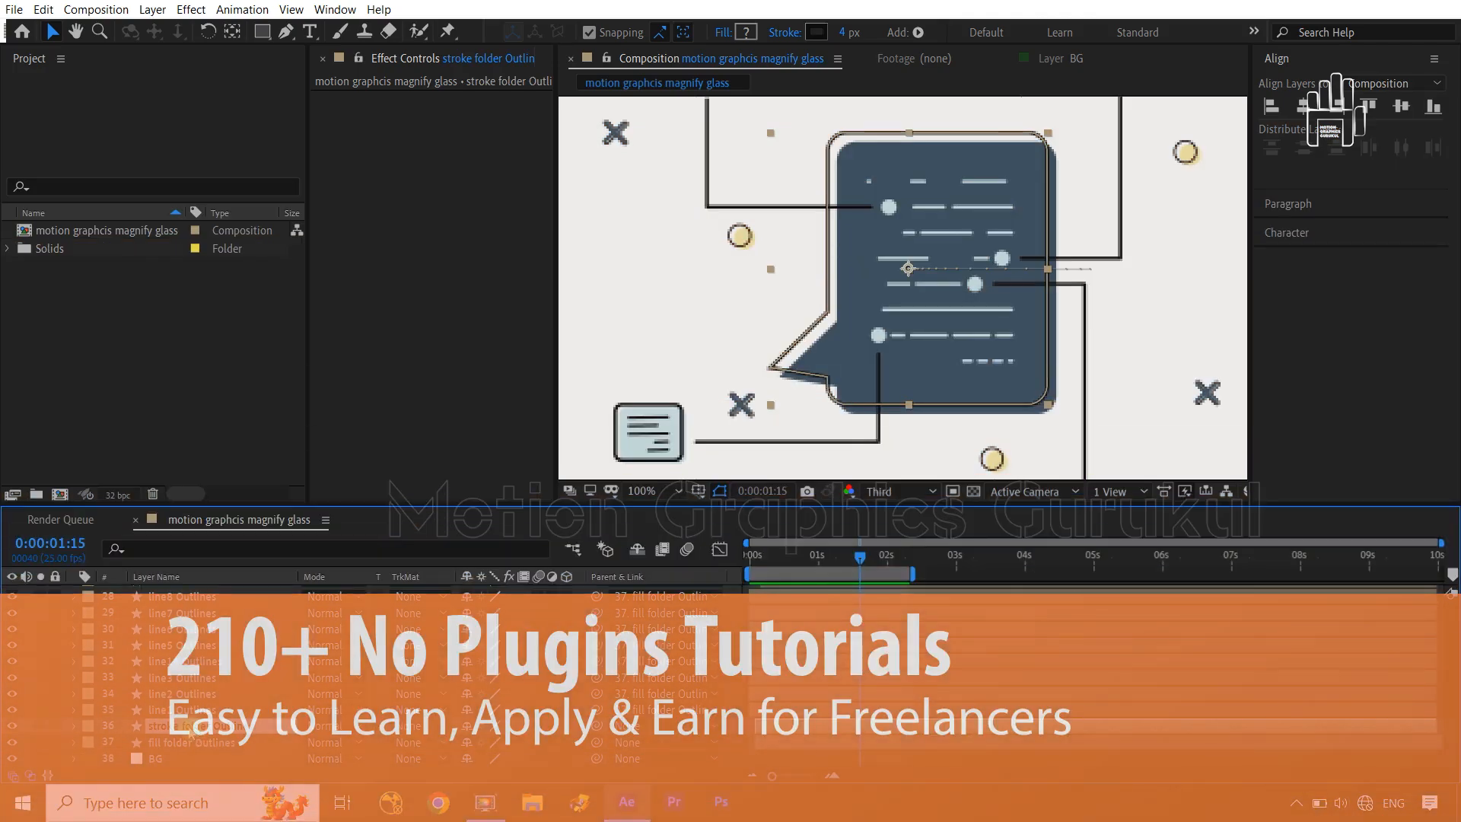
{"action": "left_click", "coordinate": [75, 726]}
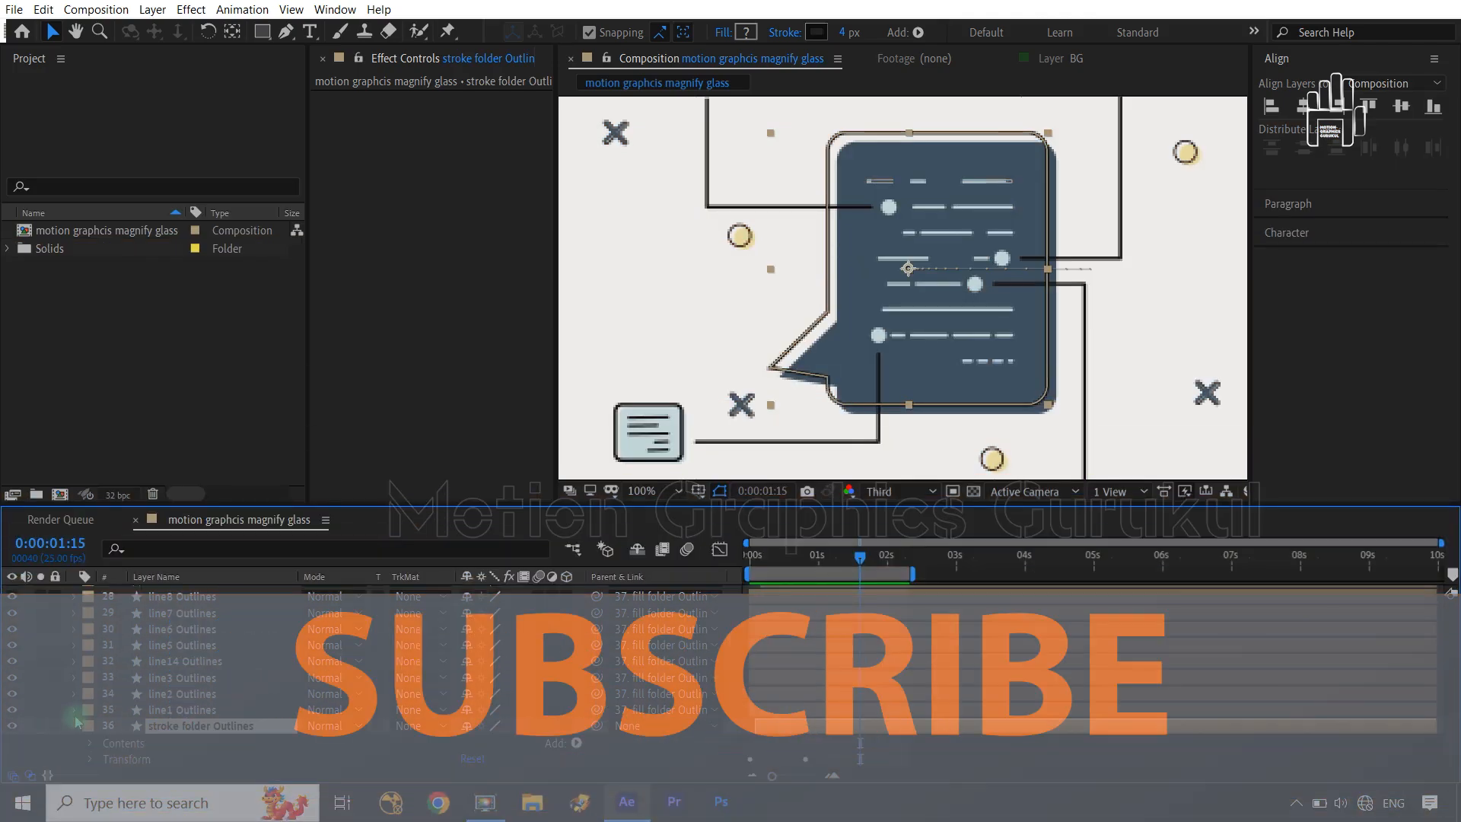
{"action": "scroll", "coordinate": [276, 752], "scroll_direction": "down", "scroll_amount": 1}
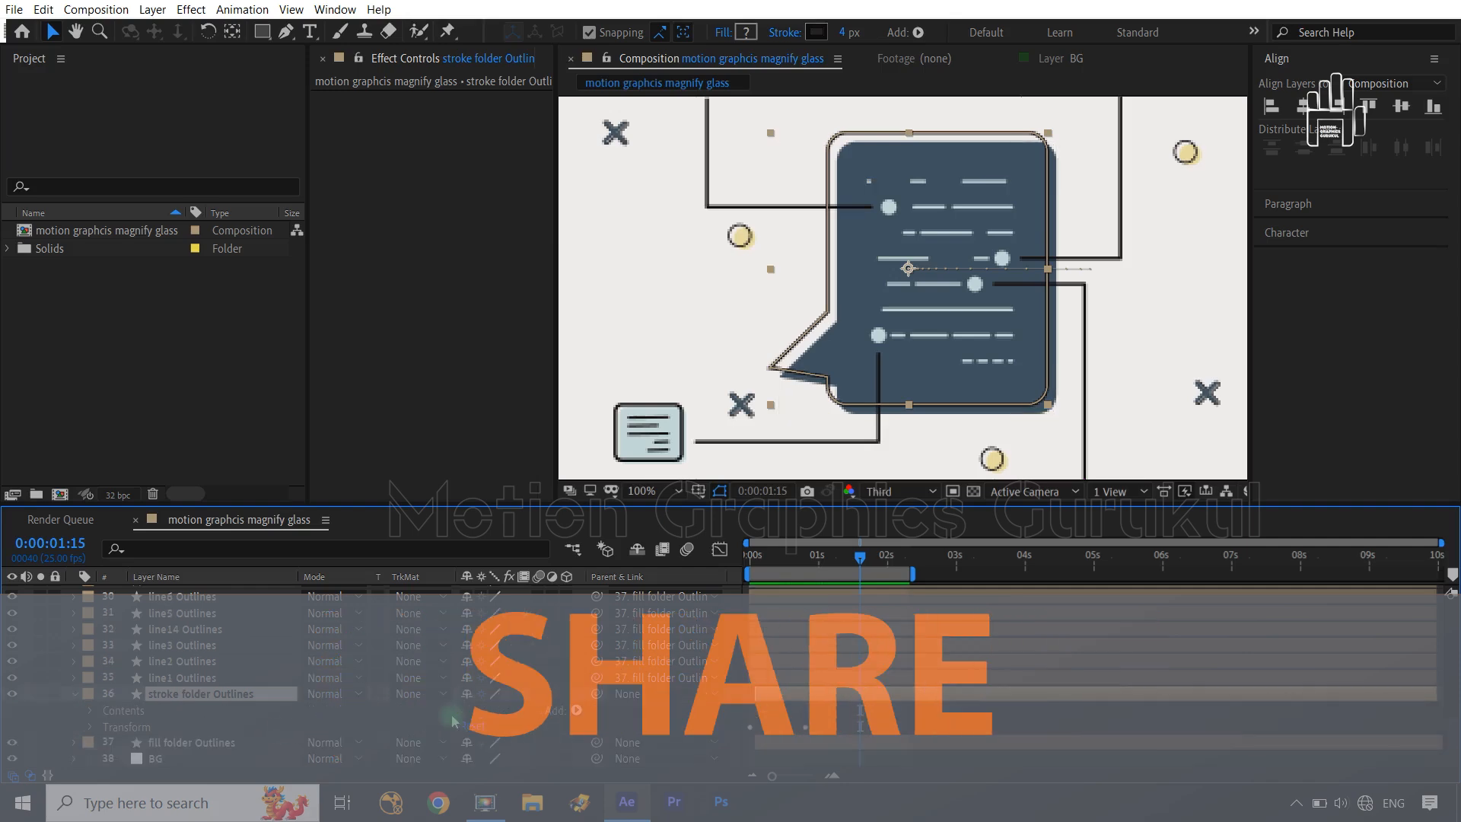
{"action": "left_click", "coordinate": [579, 714]}
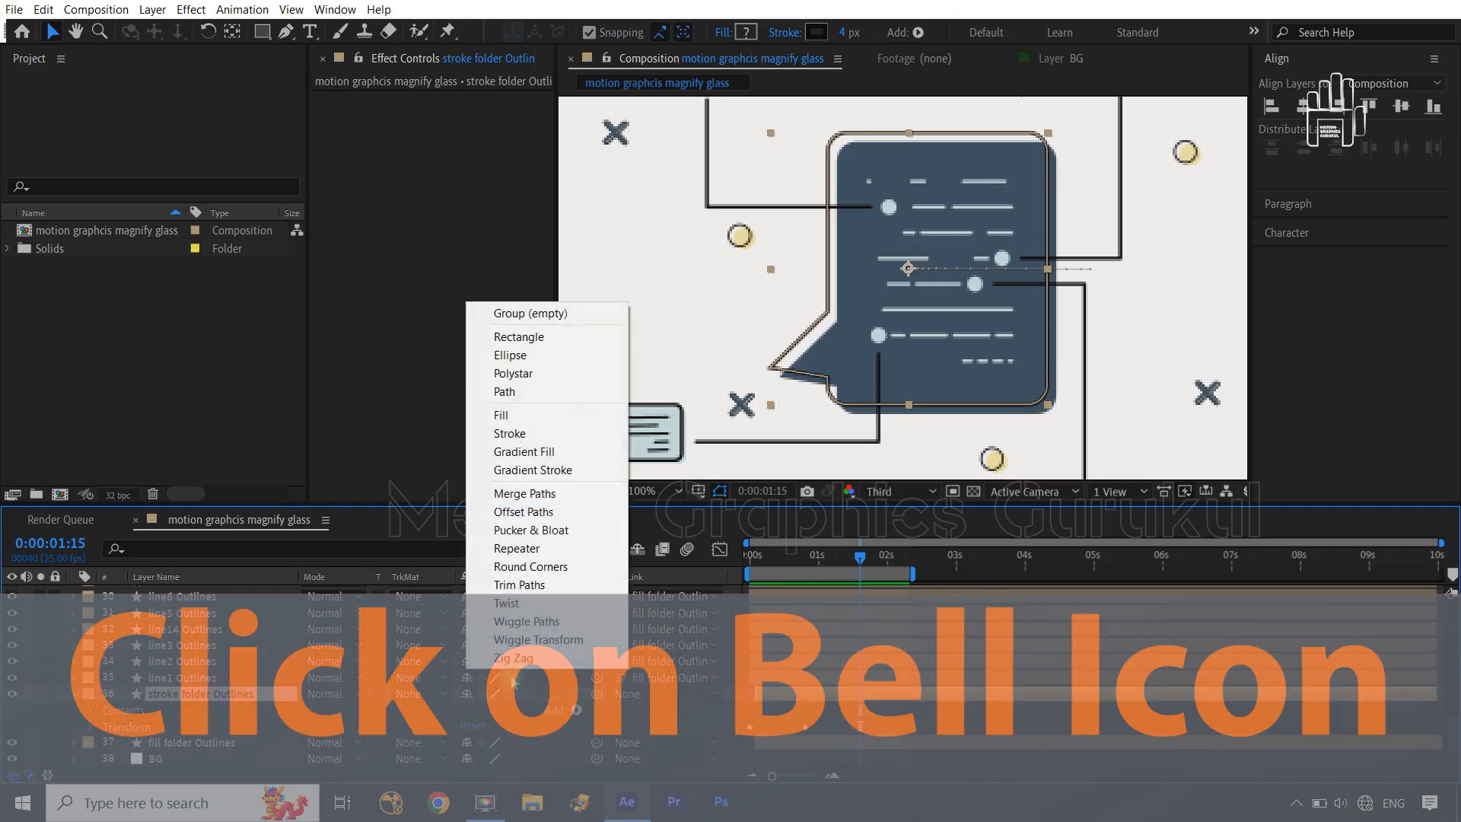
{"action": "left_click", "coordinate": [522, 590]}
{"action": "left_click", "coordinate": [105, 743]}
{"action": "scroll", "coordinate": [106, 742], "scroll_direction": "down", "scroll_amount": 1}
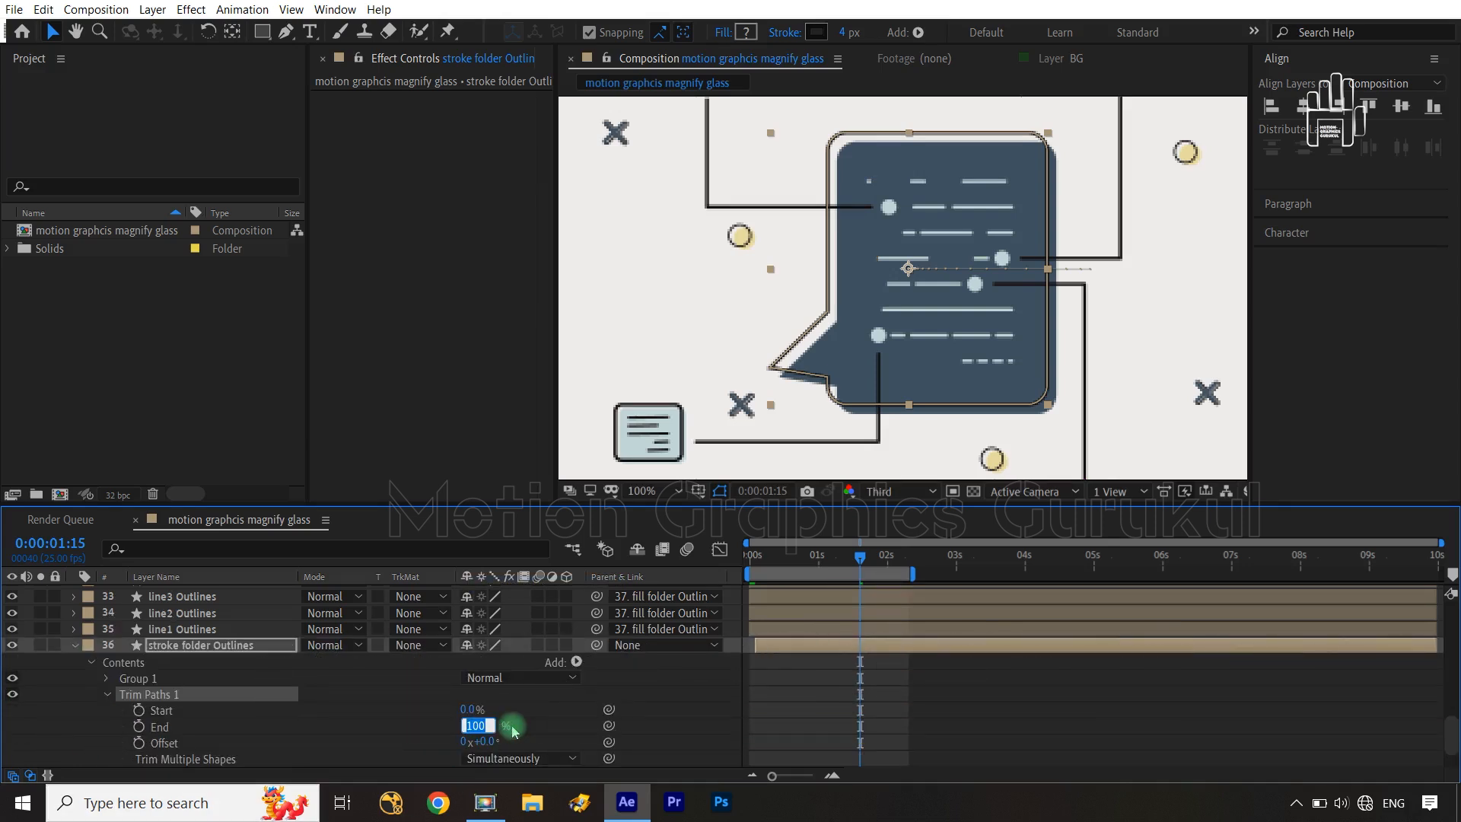
Step: Set the Trim Paths End of the stroke folder Outlines layer to 92%
{"action": "type", "text": "85"}
{"action": "left_click", "coordinate": [558, 714]}
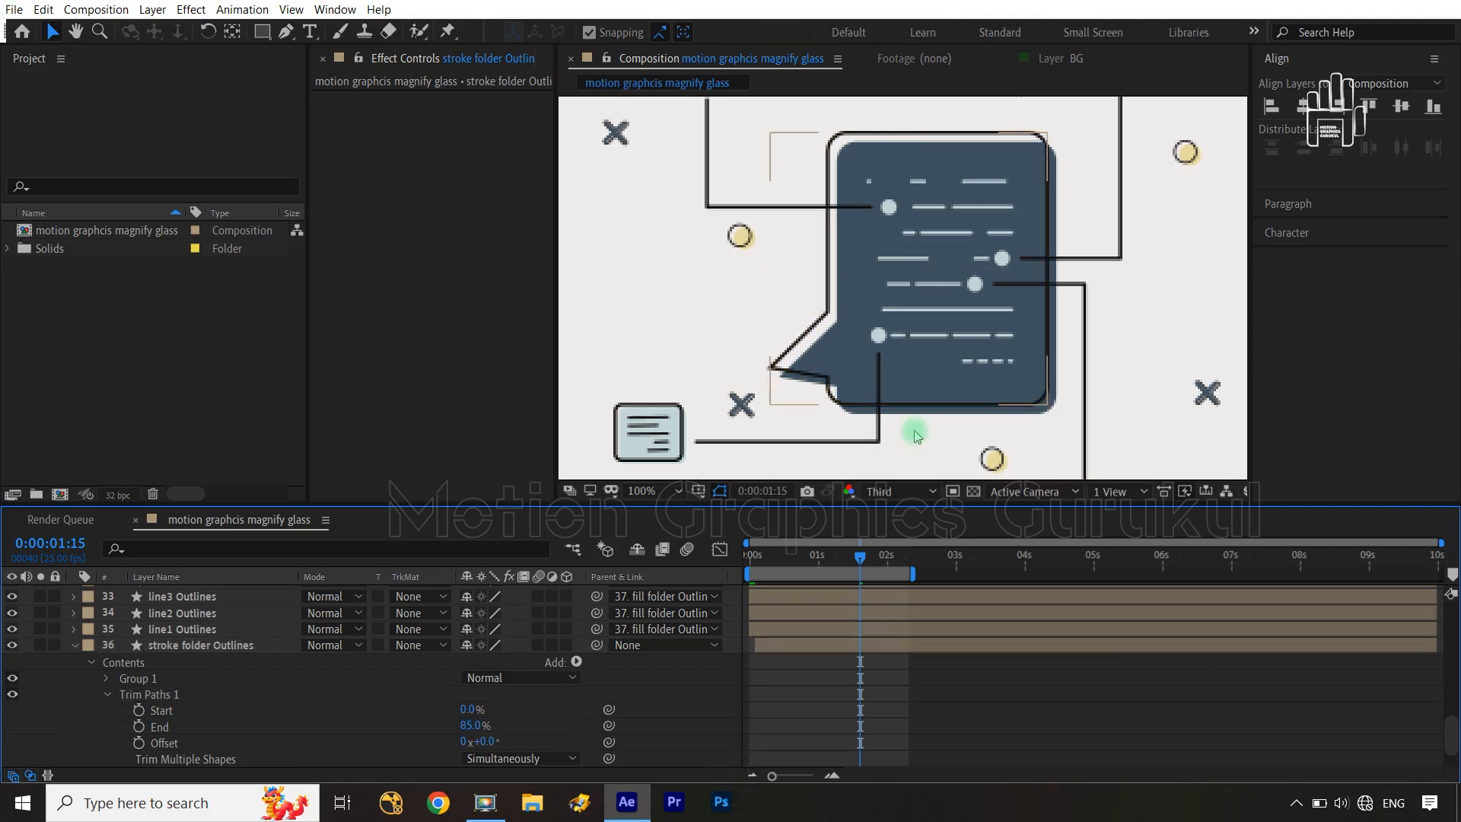
{"action": "left_click", "coordinate": [468, 728]}
{"action": "type", "text": "92"}
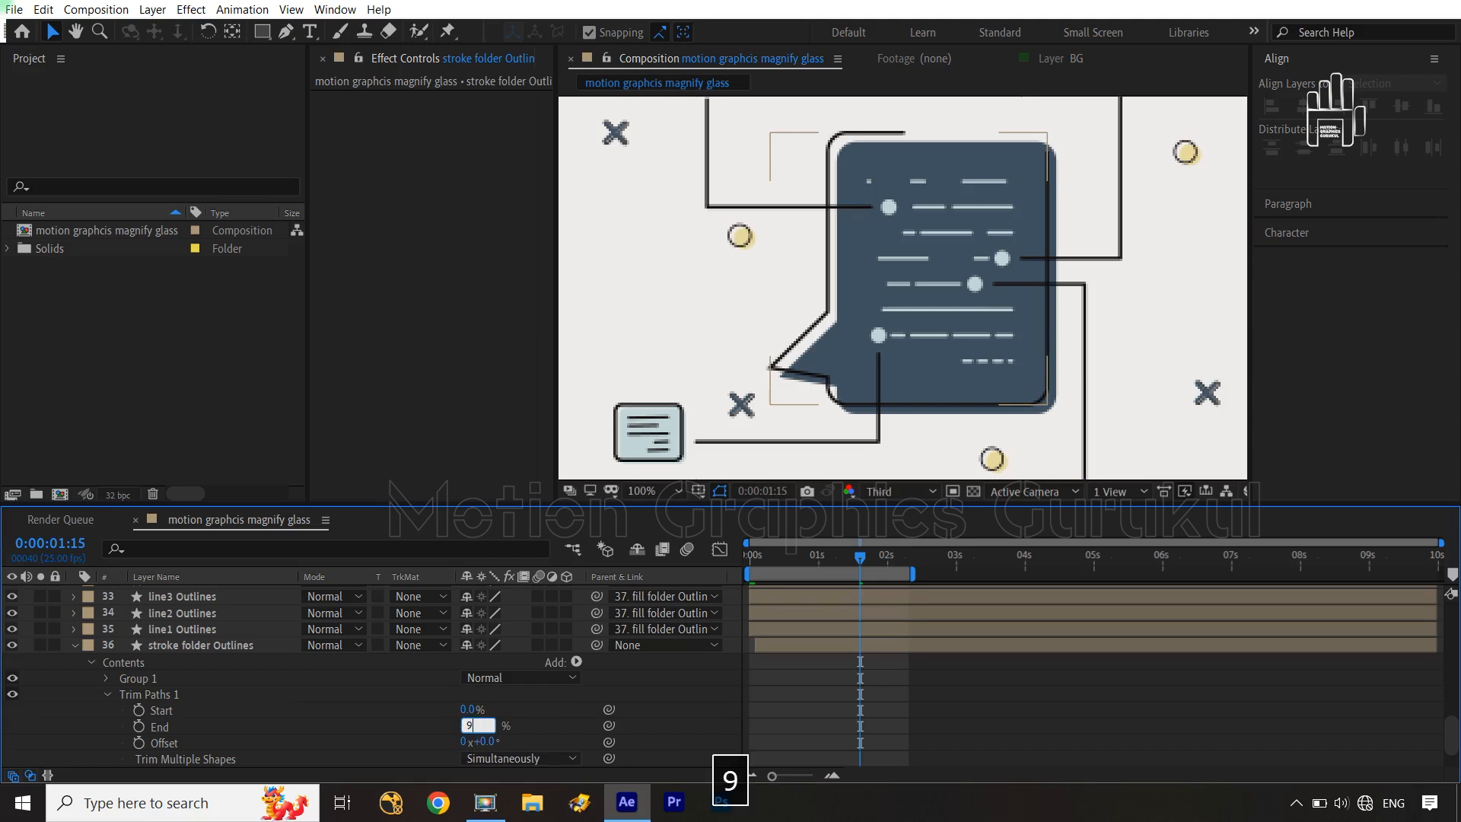
{"action": "left_click", "coordinate": [983, 152]}
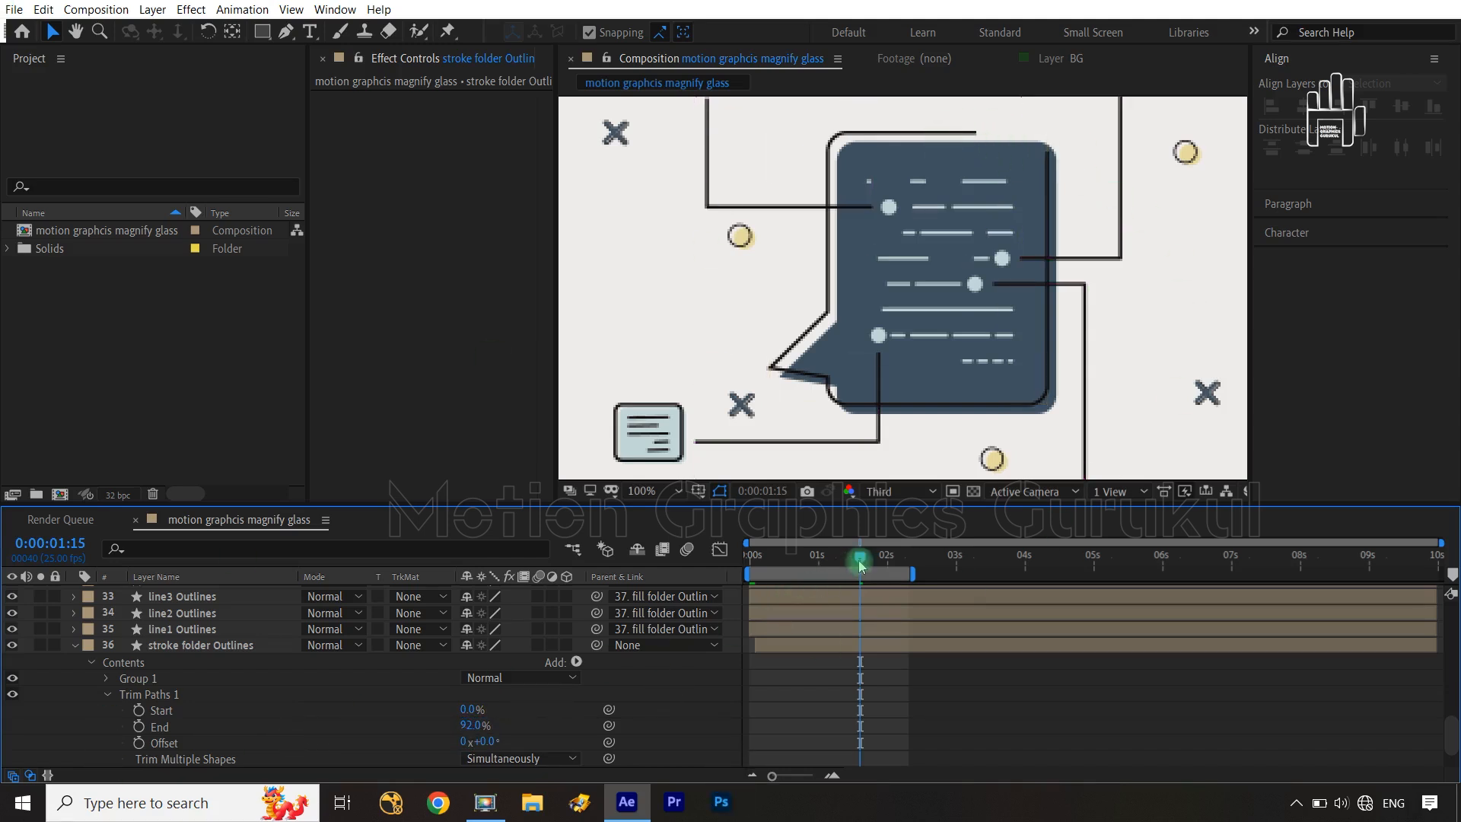
Step: Keyframe the Trim Paths Offset of stroke folder Outlines from 0° at 0:00:00:00 to 251° at 0:00:05:01
{"action": "left_click_drag", "start_coordinate": [865, 563], "coordinate": [751, 565]}
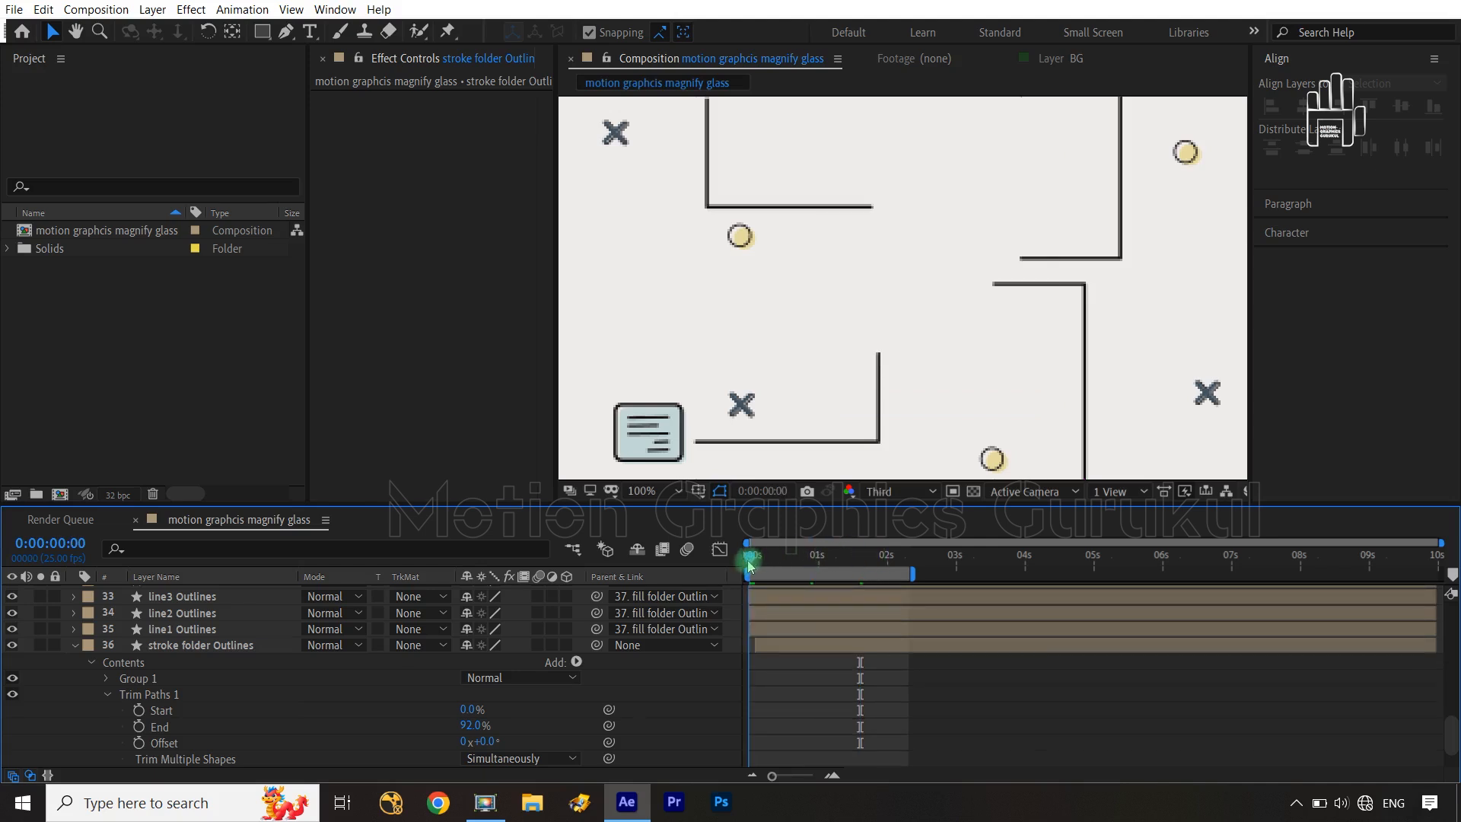
{"action": "left_click", "coordinate": [139, 727]}
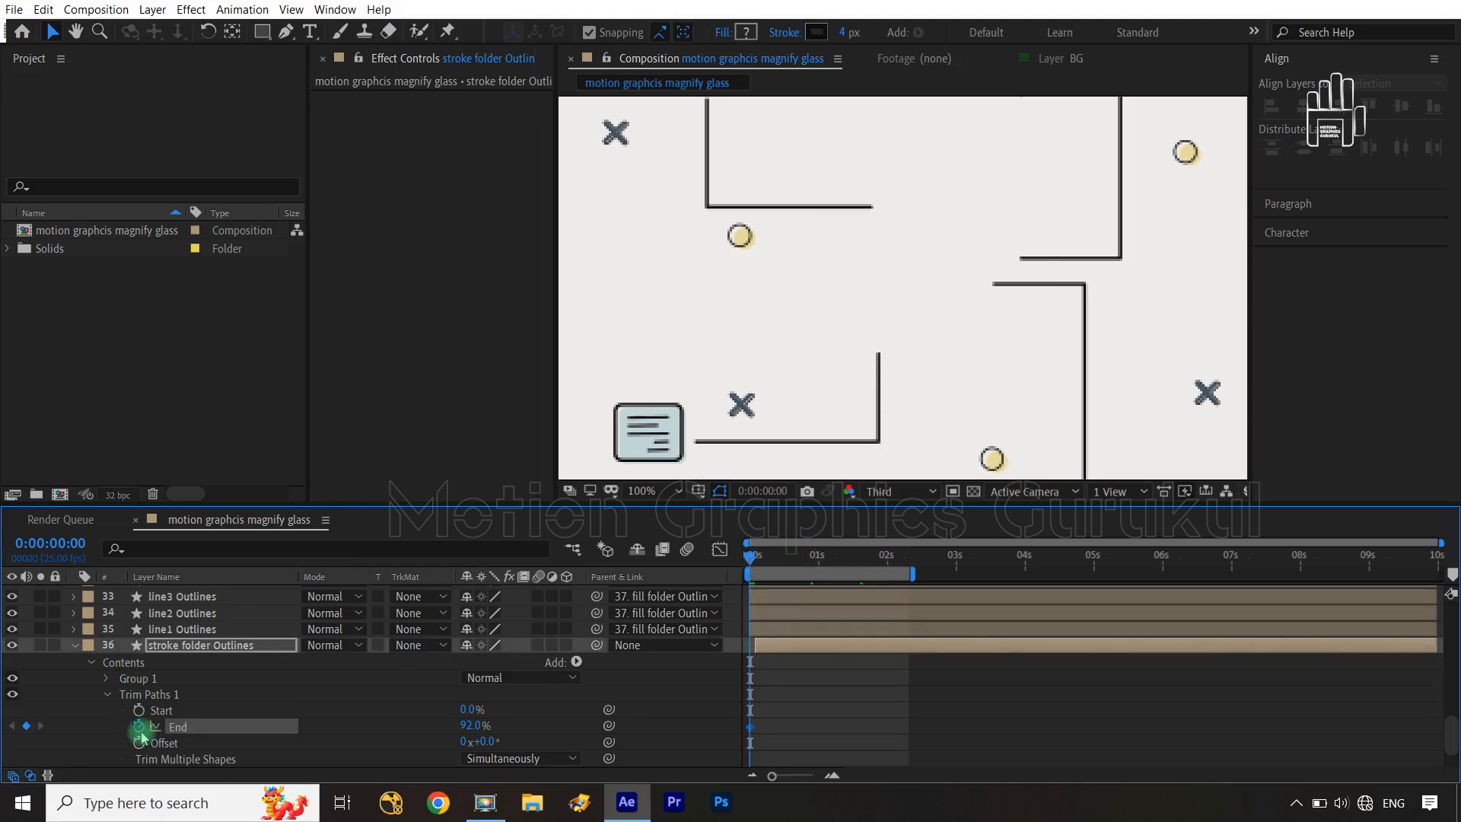
{"action": "left_click", "coordinate": [139, 727]}
{"action": "left_click", "coordinate": [138, 743]}
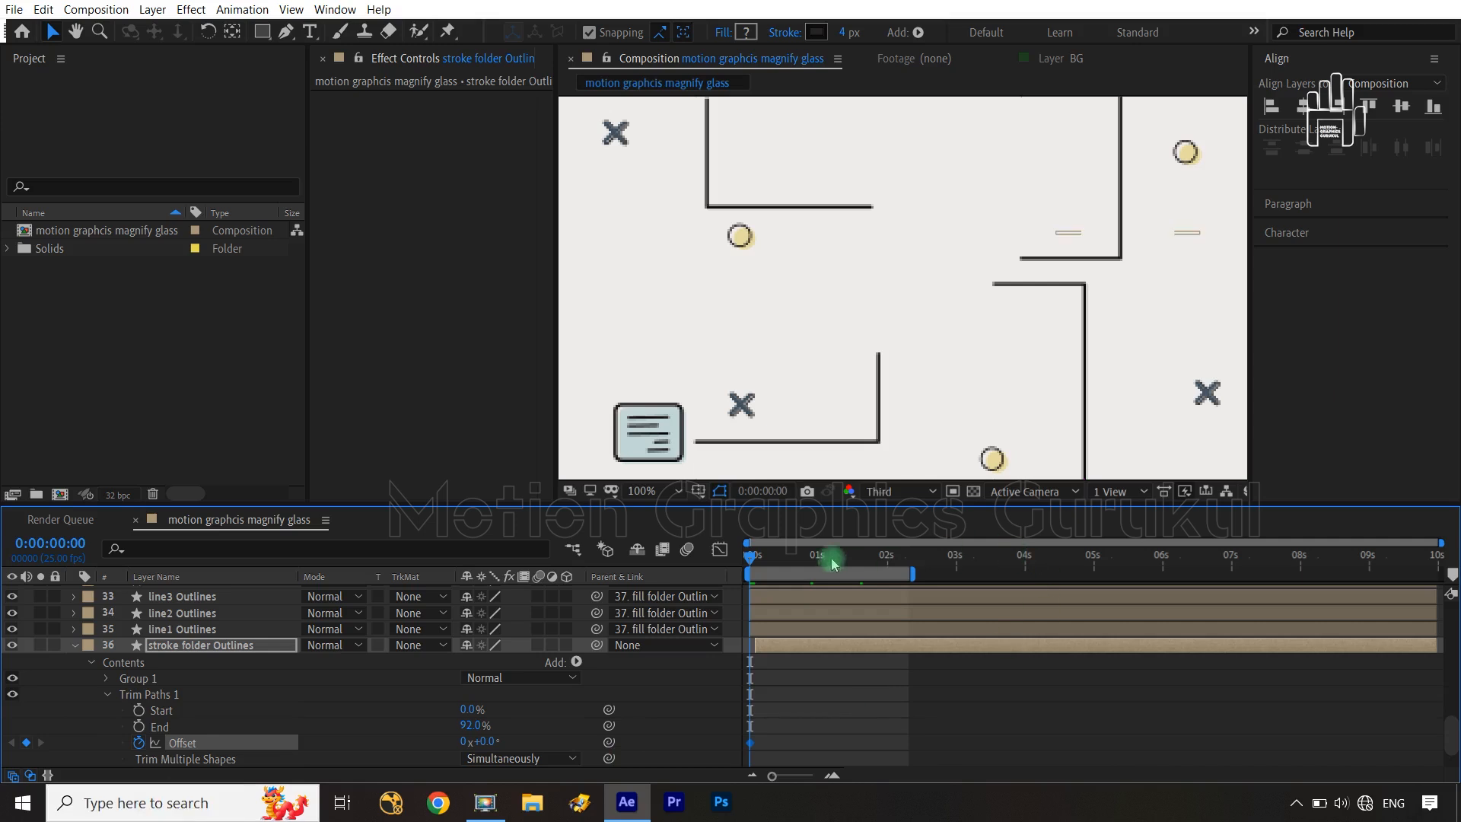
{"action": "left_click_drag", "start_coordinate": [757, 564], "coordinate": [1096, 582]}
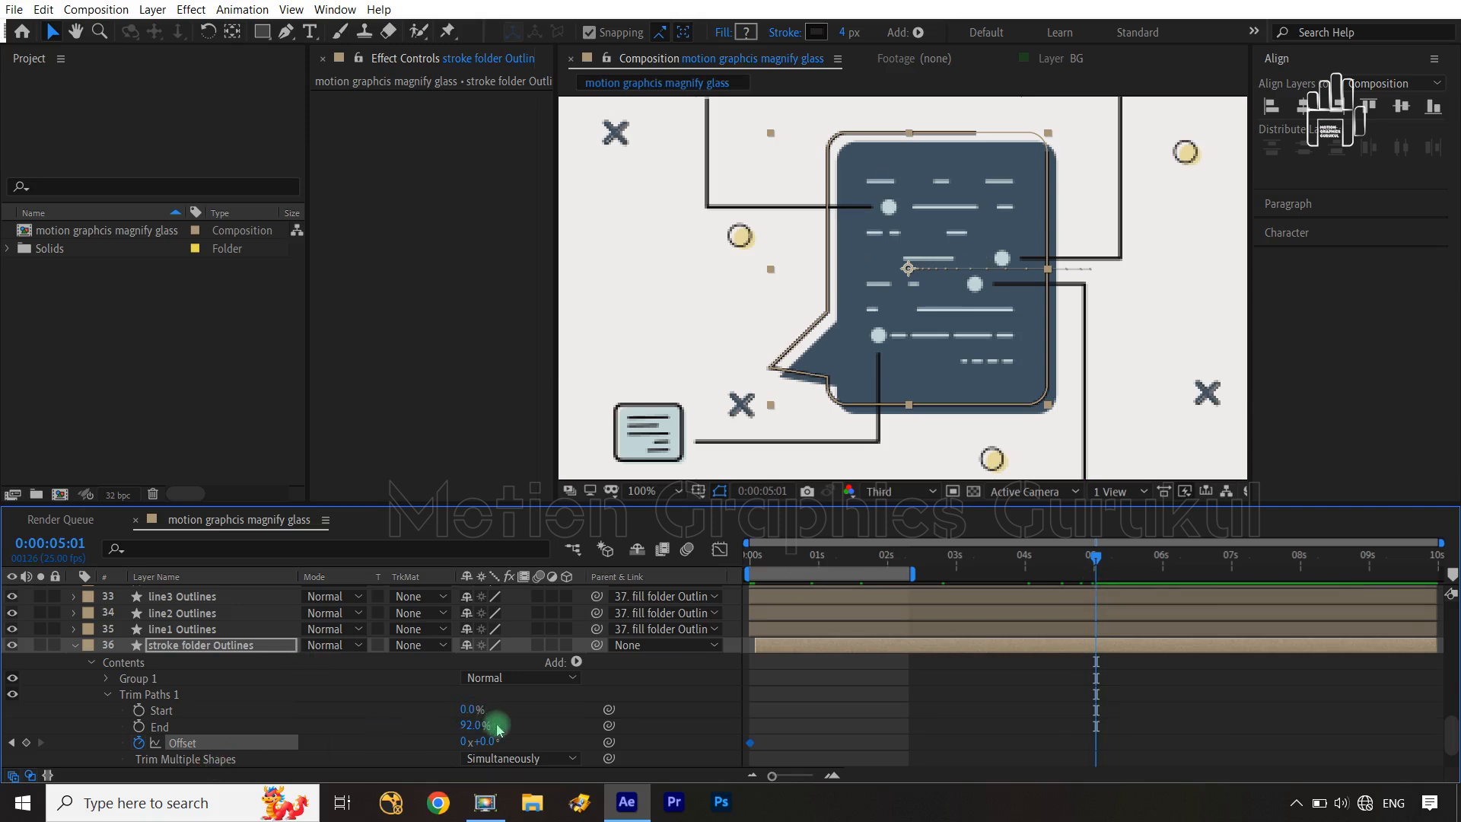
{"action": "mouse_move", "coordinate": [478, 741]}
{"action": "left_mouse_down"}
{"action": "mouse_move", "coordinate": [439, 738]}
{"action": "mouse_move", "coordinate": [852, 692]}
{"action": "mouse_move", "coordinate": [691, 704]}
{"action": "left_mouse_up"}
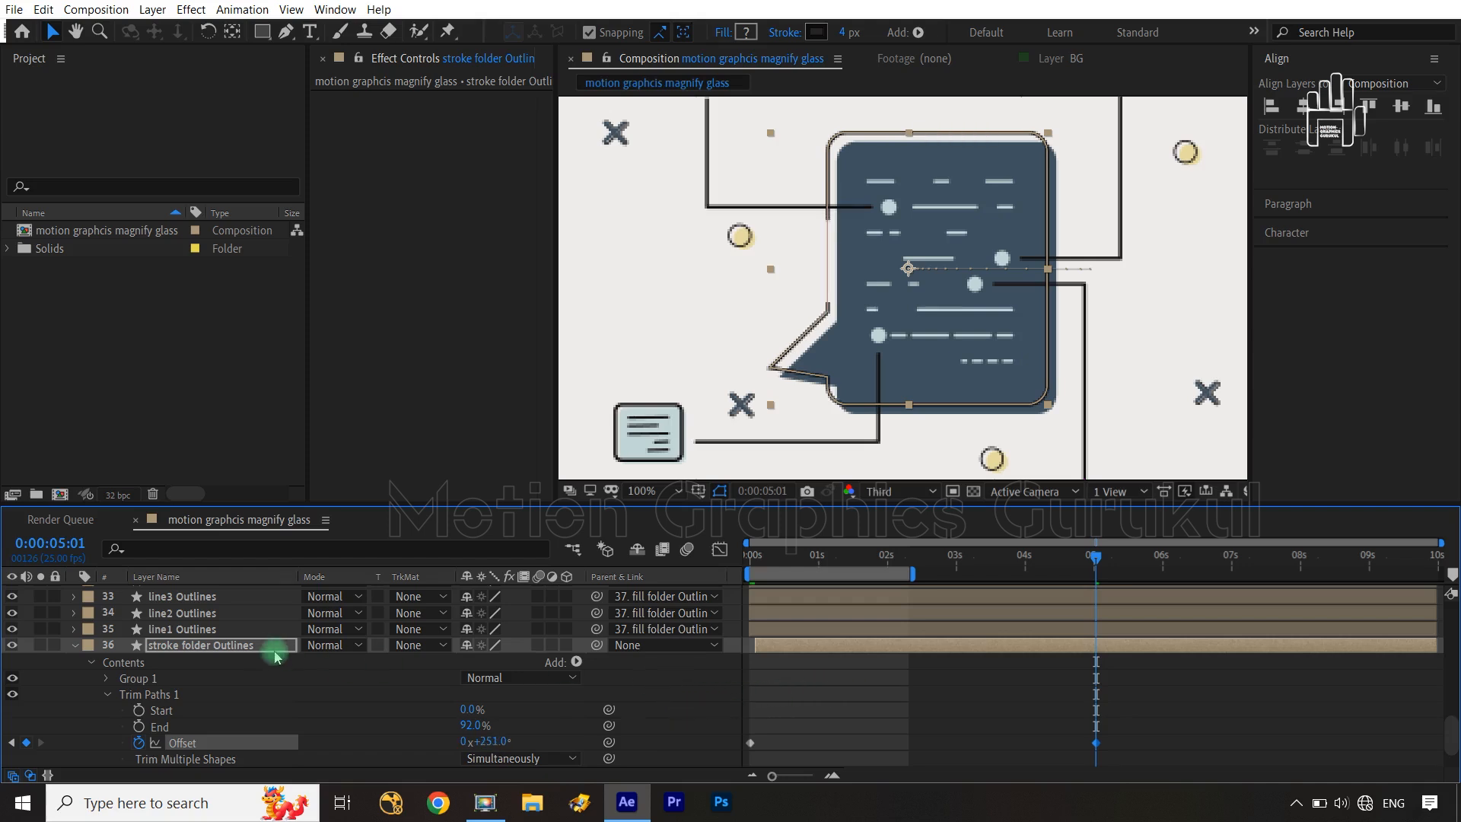
Step: Collapse the properties of the stroke folder Outlines layer
{"action": "left_click", "coordinate": [63, 668]}
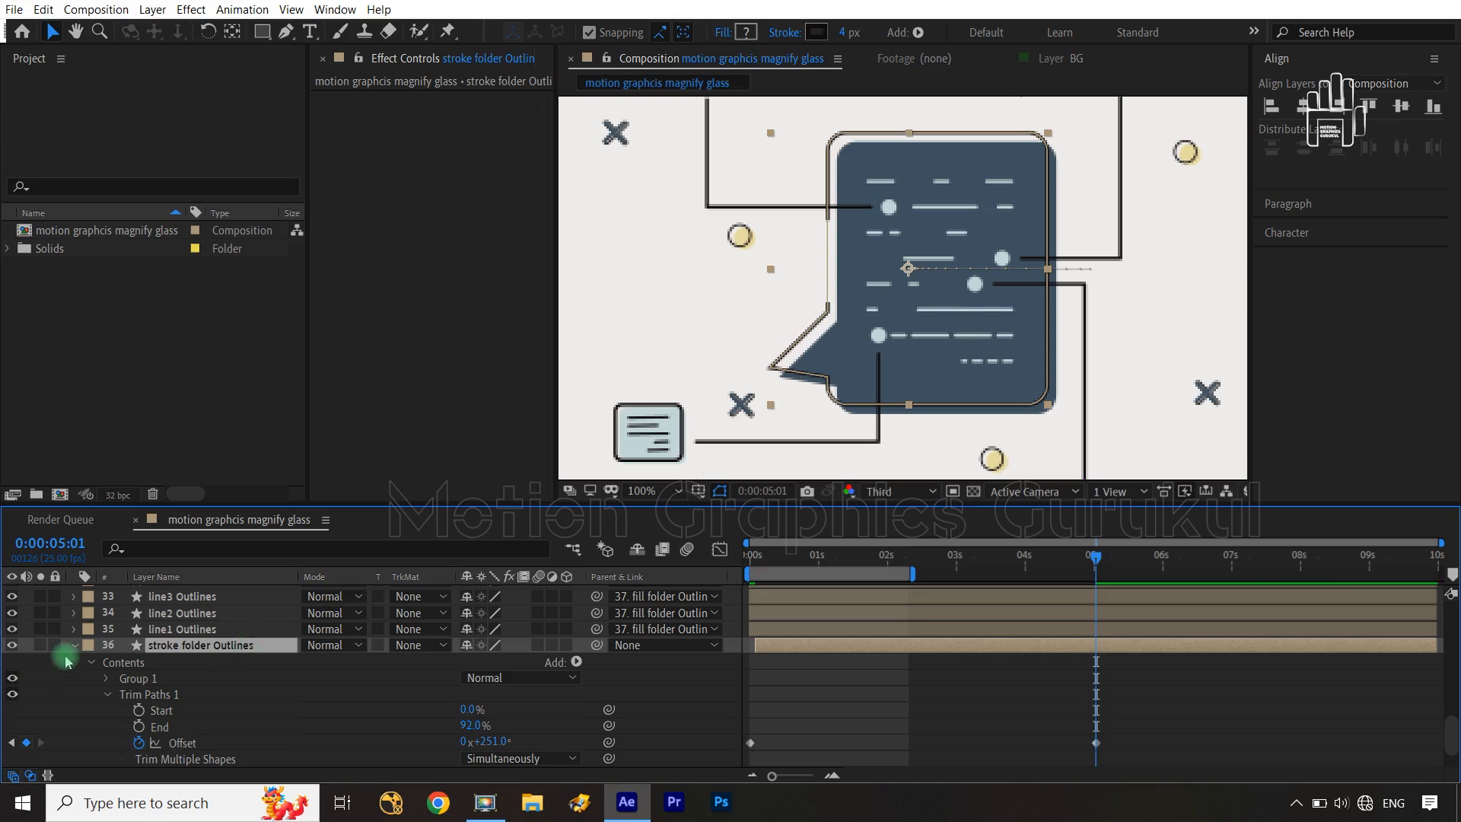
{"action": "left_click", "coordinate": [74, 646]}
{"action": "scroll", "coordinate": [395, 719], "scroll_direction": "up", "scroll_amount": 2}
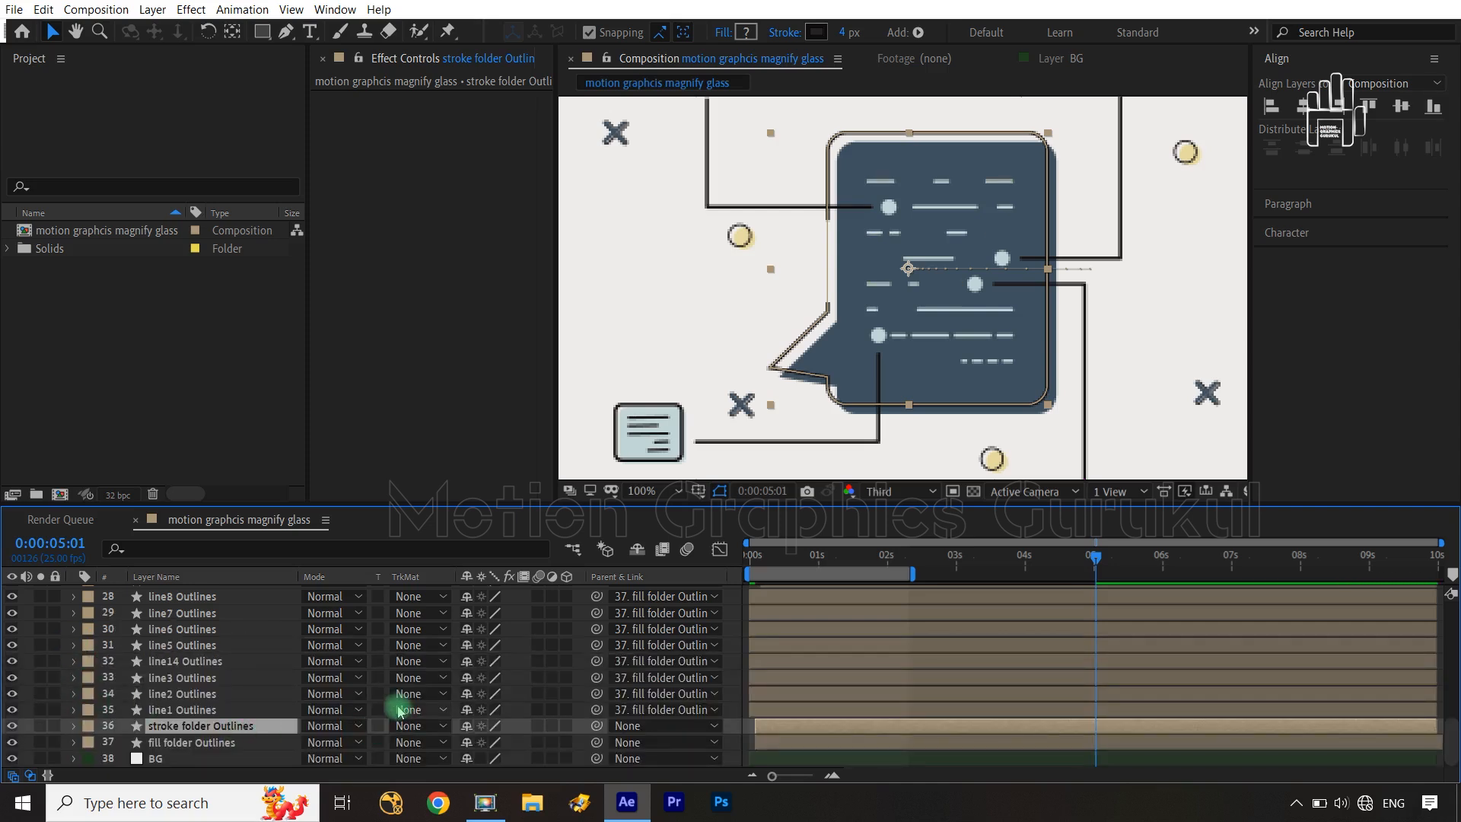
Step: Preview the animation from the first frame to check how the gap travels around the speech-bubble outline
{"action": "key", "text": "space"}
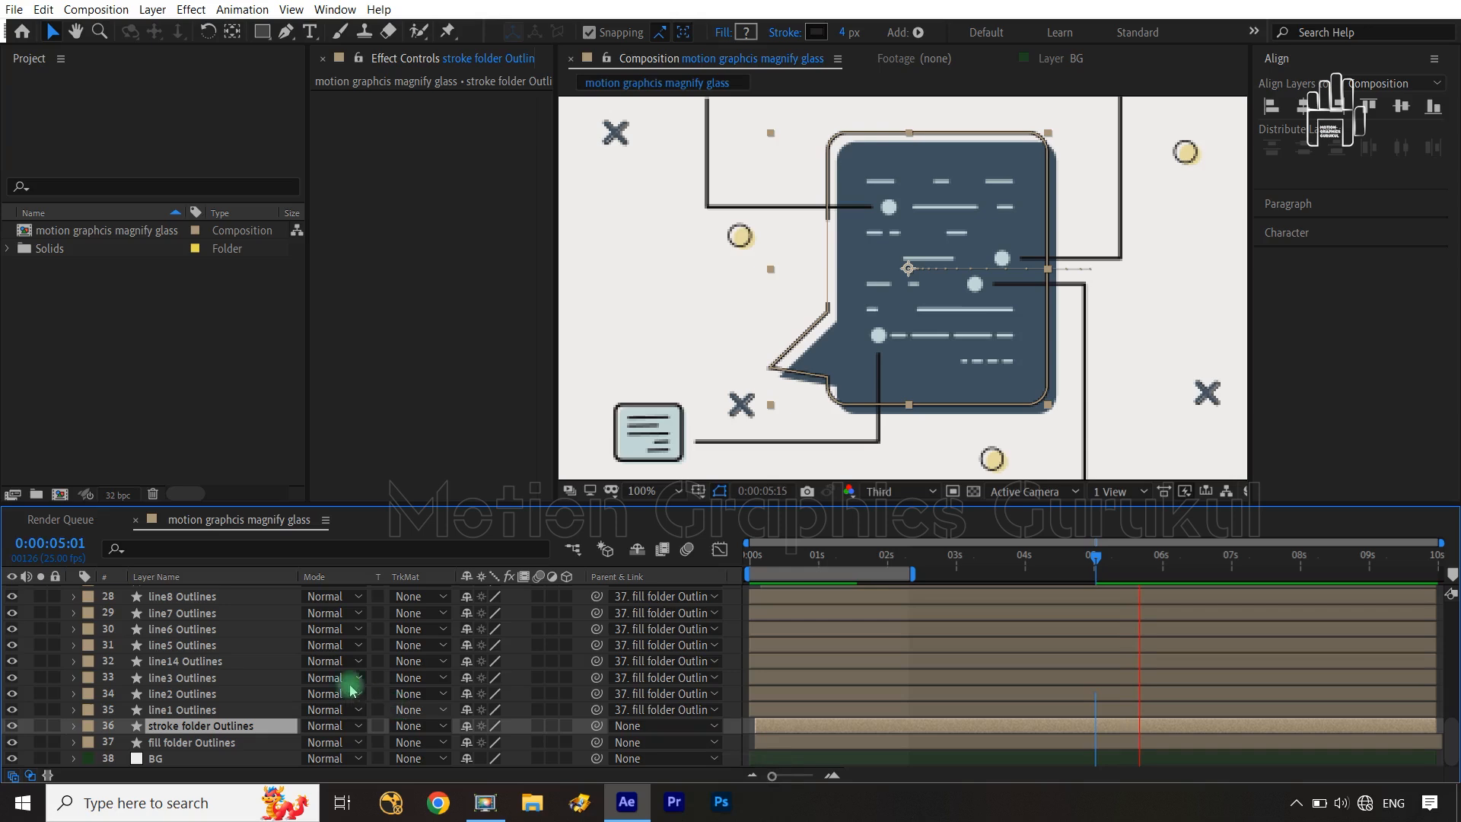
{"action": "key", "text": "space"}
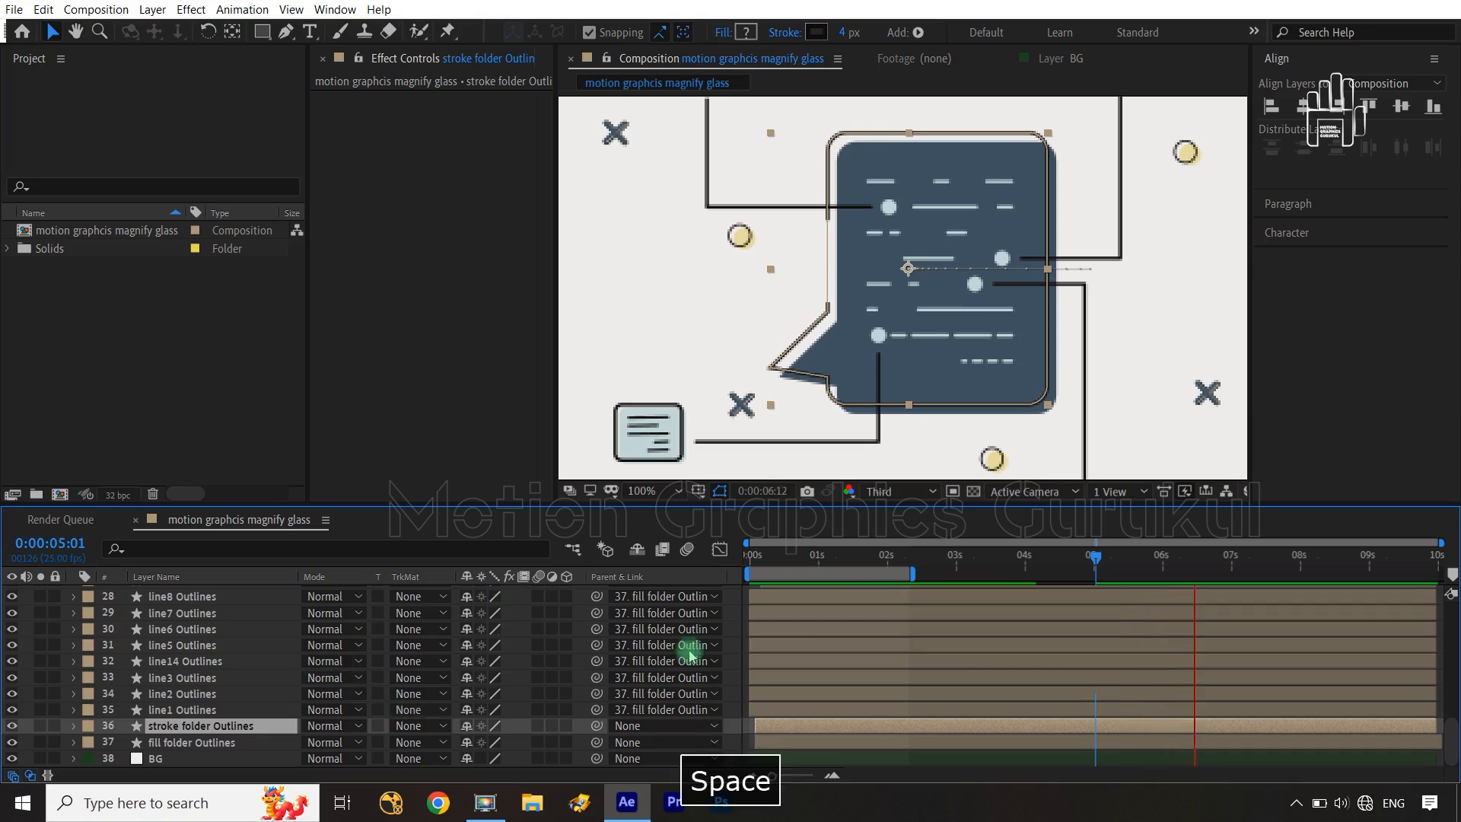
{"action": "left_click_drag", "start_coordinate": [1200, 563], "coordinate": [750, 603]}
{"action": "key", "text": "space"}
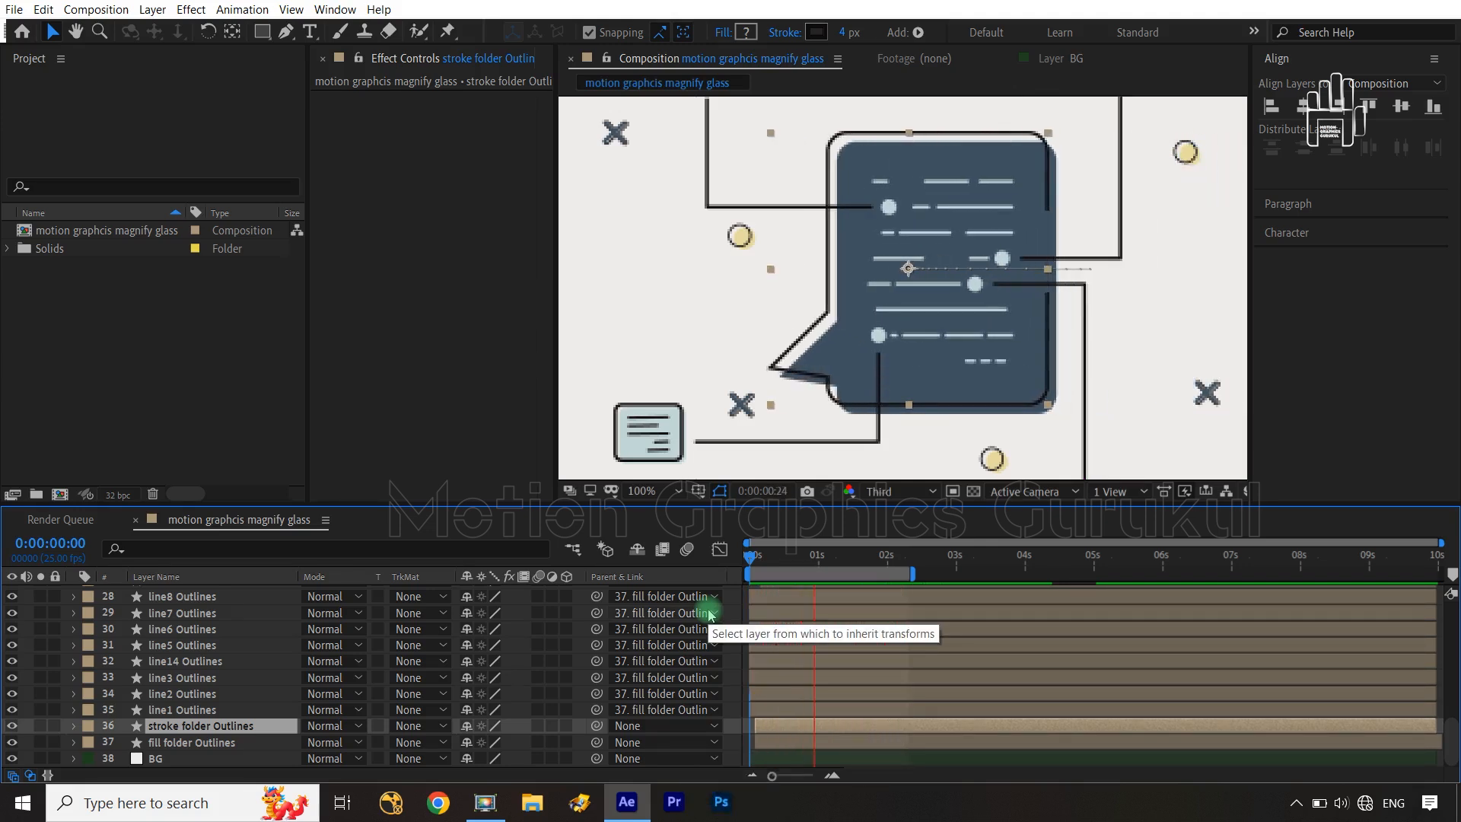
{"action": "key", "text": "space"}
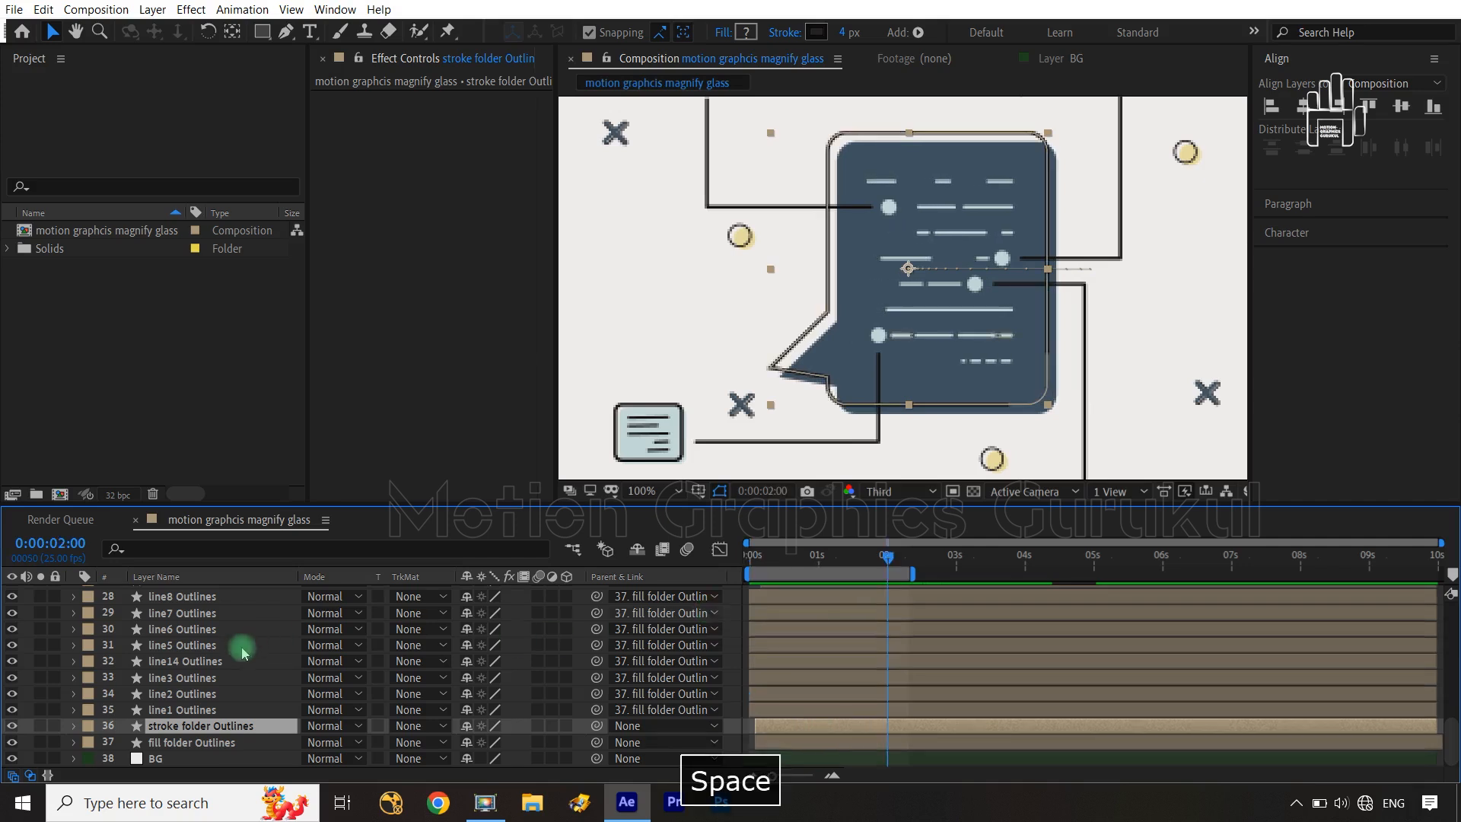
Step: Select the layers from fill folder Outlines to CIR on PAPER Outlines and reveal their keyframed properties
{"action": "scroll", "coordinate": [166, 652], "scroll_direction": "up", "scroll_amount": 8}
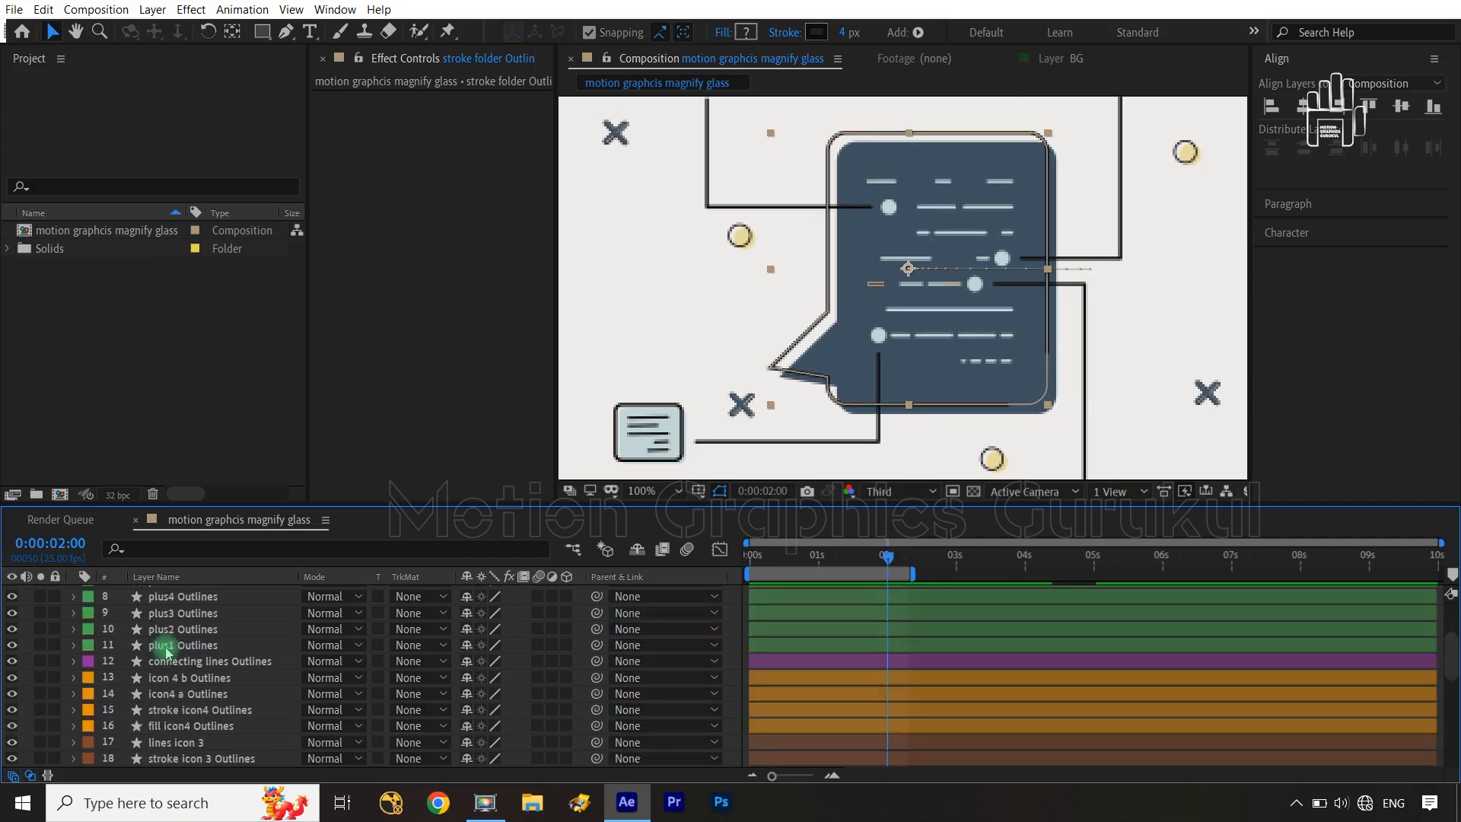
{"action": "scroll", "coordinate": [167, 653], "scroll_direction": "down", "scroll_amount": 8}
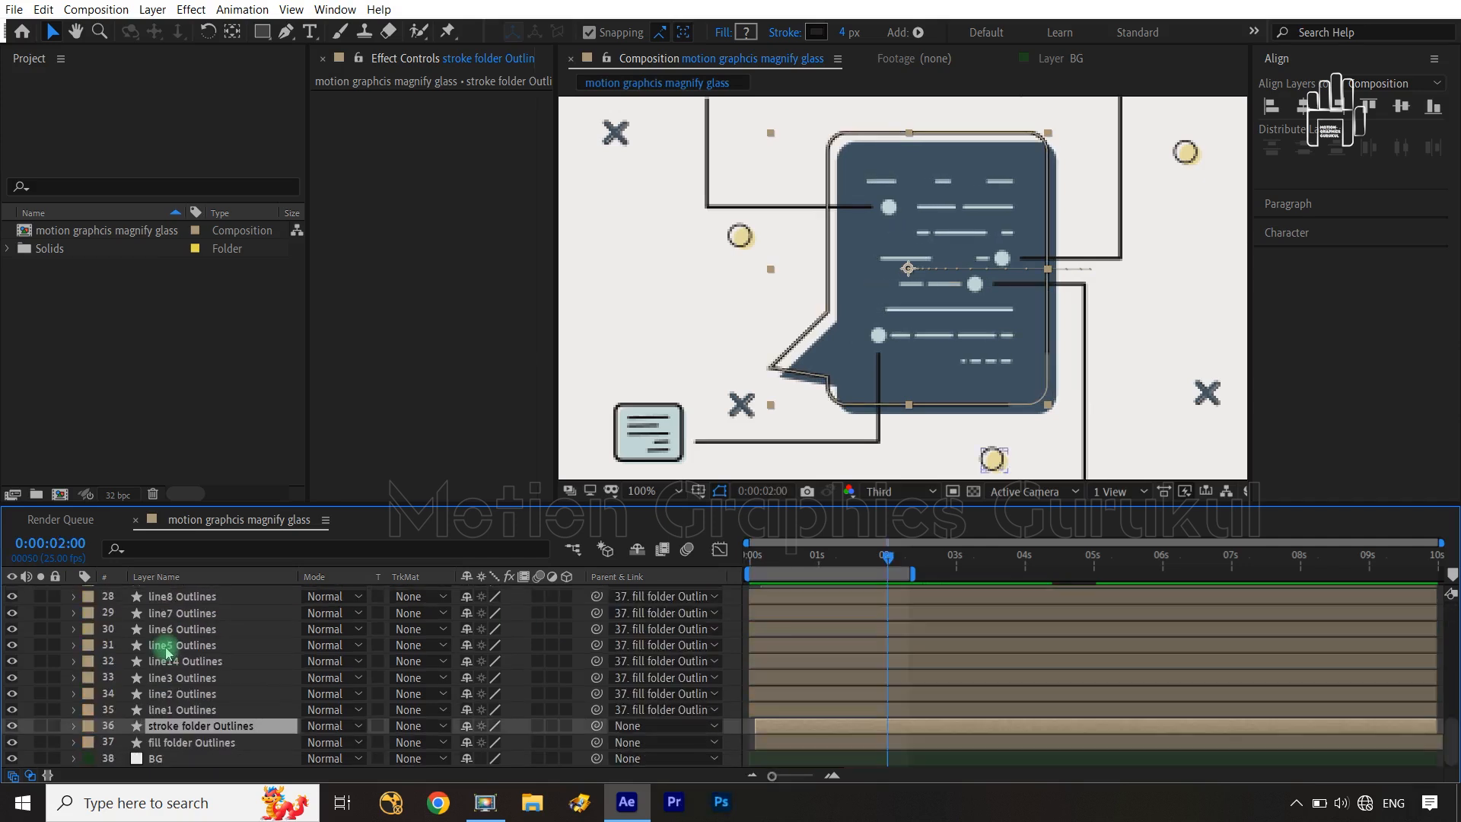
{"action": "left_click", "coordinate": [196, 742]}
{"action": "scroll", "coordinate": [194, 738], "scroll_direction": "up", "scroll_amount": 5}
{"action": "scroll", "coordinate": [195, 738], "scroll_direction": "down", "scroll_amount": 3}
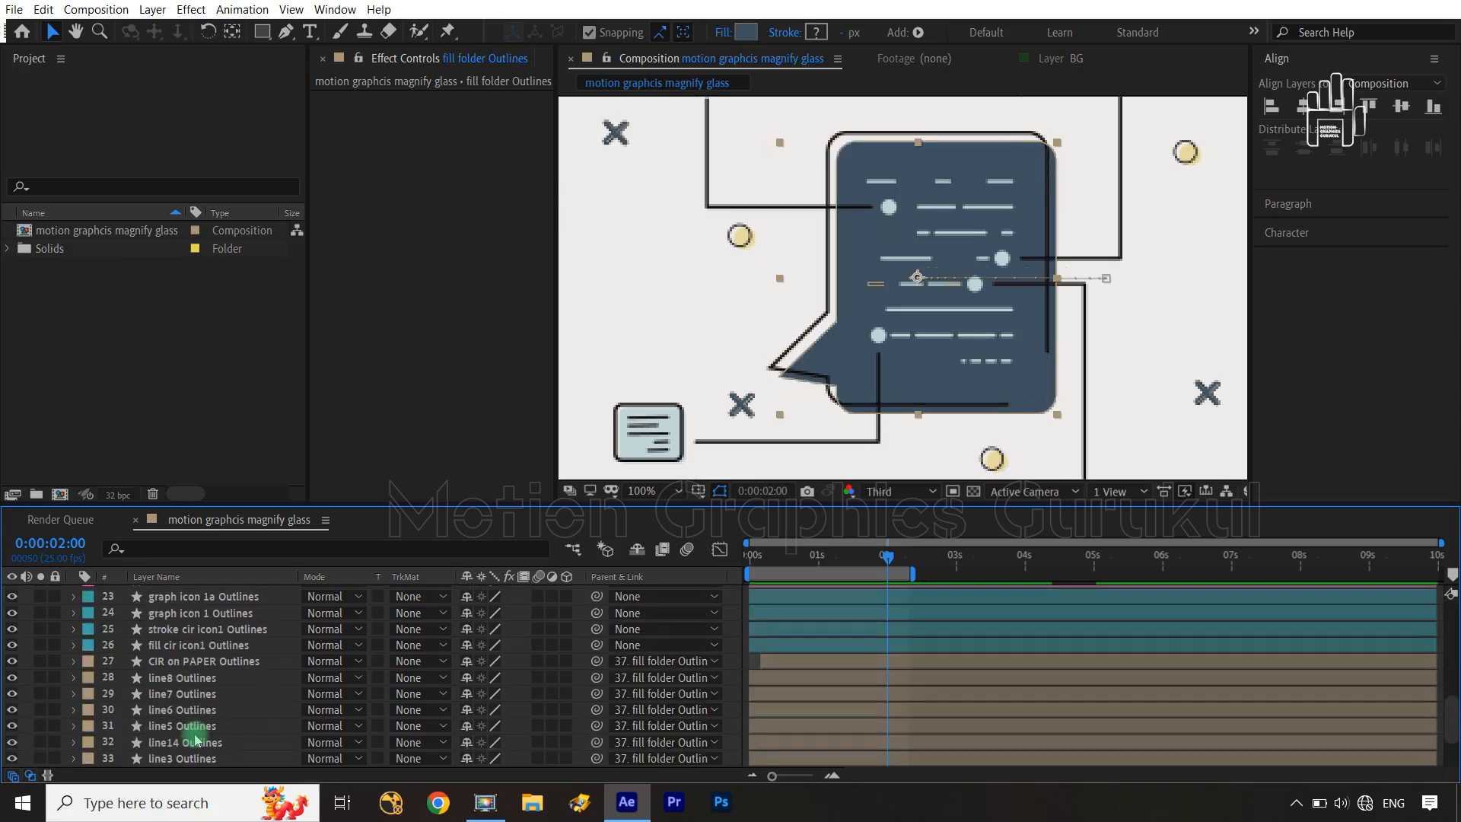
{"action": "left_click", "coordinate": [186, 662], "text": "shift"}
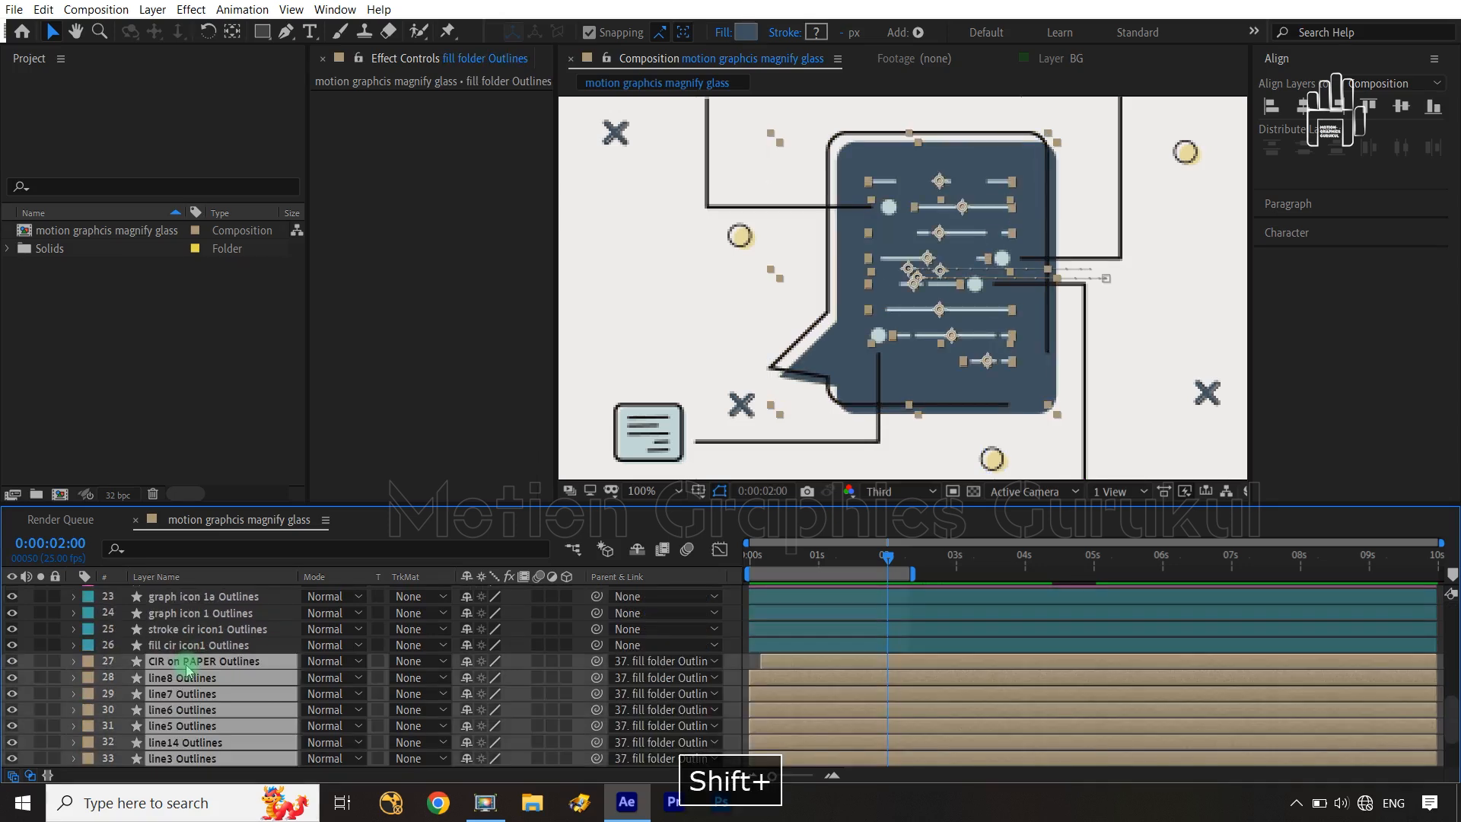
{"action": "key", "text": "u"}
{"action": "scroll", "coordinate": [580, 656], "scroll_direction": "down", "scroll_amount": 5}
{"action": "scroll", "coordinate": [580, 656], "scroll_direction": "down", "scroll_amount": 1}
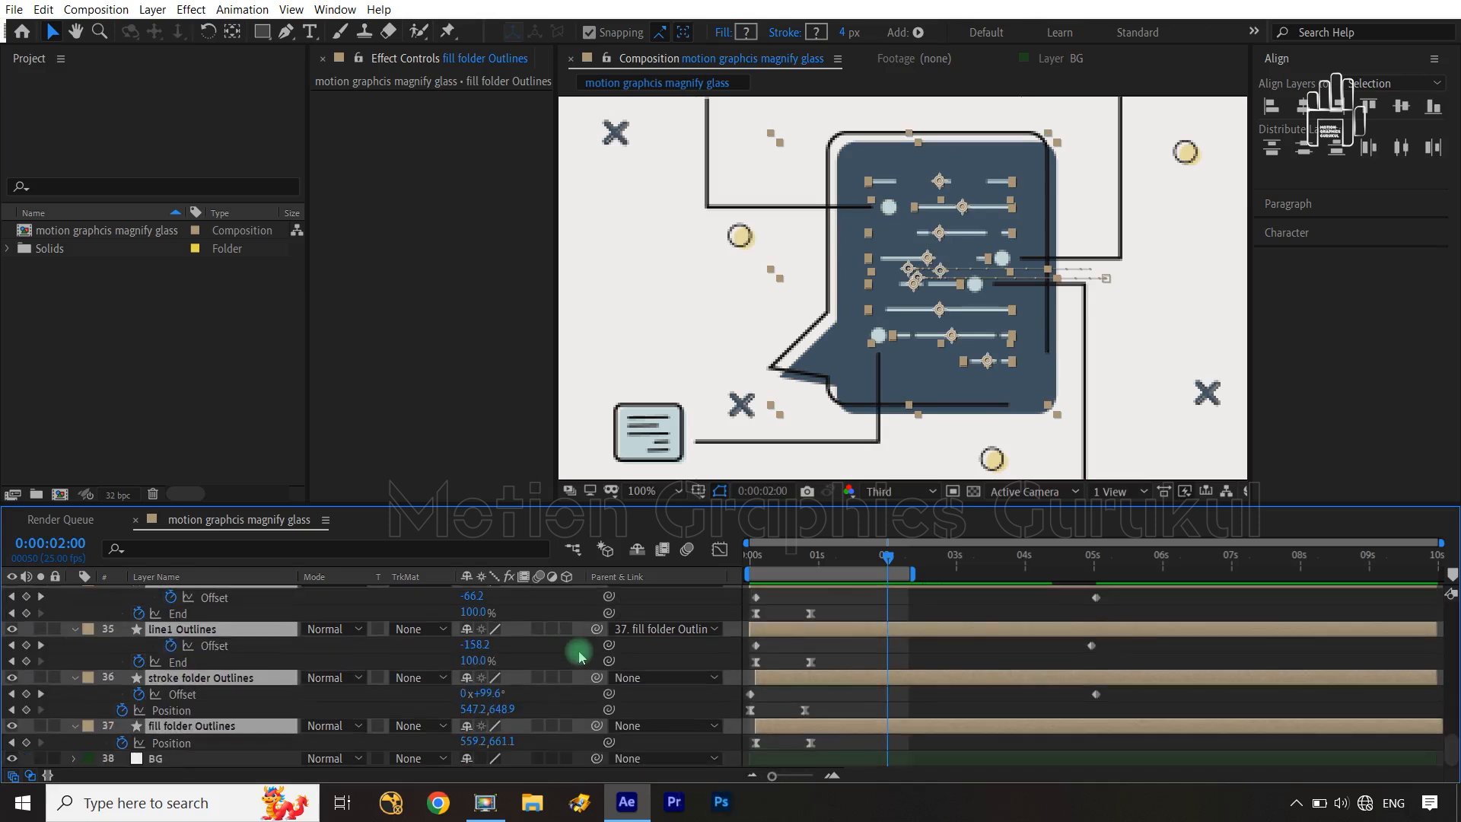
Step: Align line1's last Offset keyframe with the others at 0:00:05:01, and move all the final Offset keyframes to about the 9-second mark
{"action": "left_click_drag", "start_coordinate": [1093, 652], "coordinate": [1099, 652]}
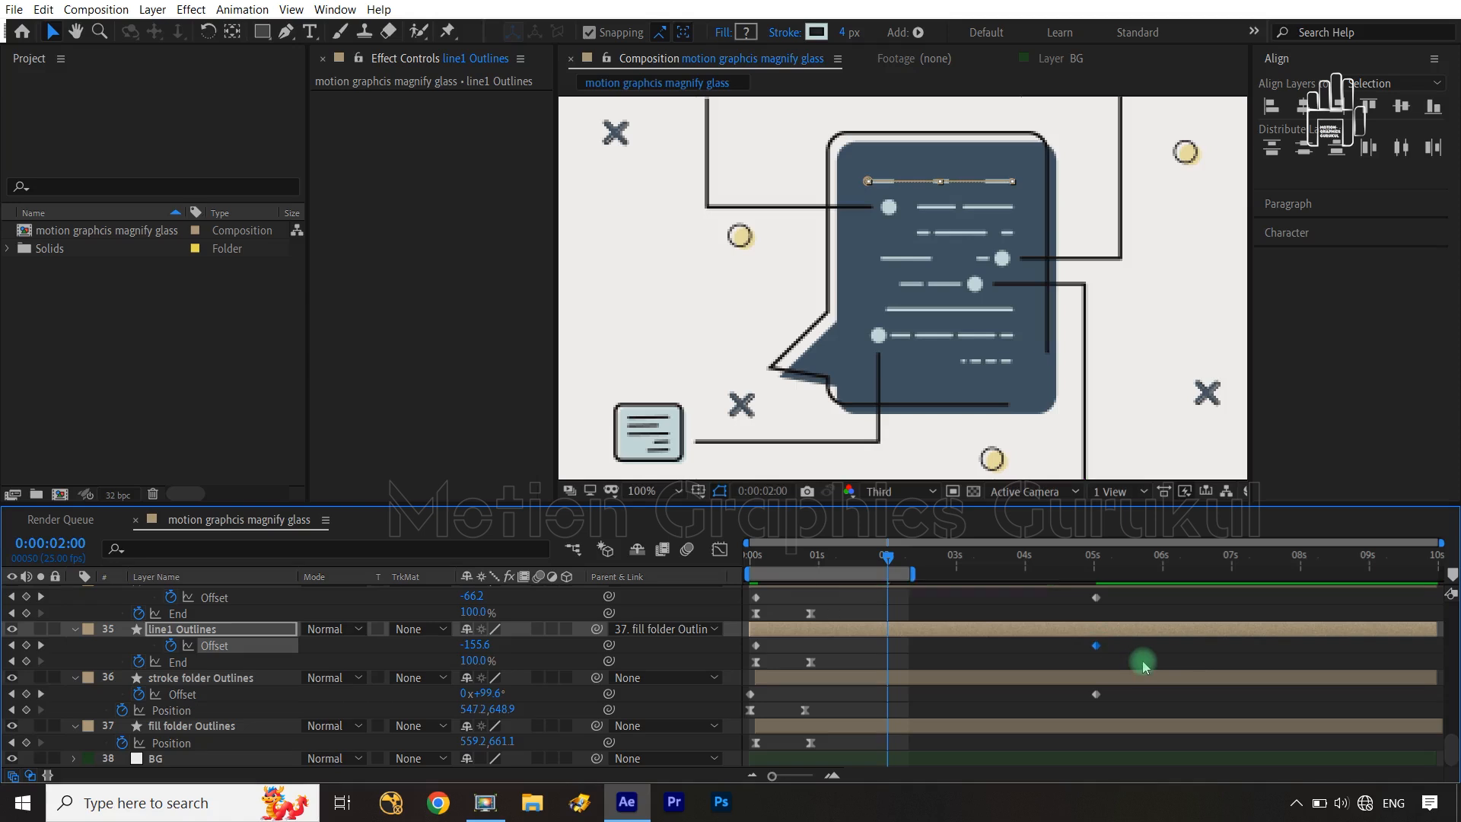
{"action": "scroll", "coordinate": [1143, 661], "scroll_direction": "up", "scroll_amount": 3}
{"action": "scroll", "coordinate": [1142, 662], "scroll_direction": "up", "scroll_amount": 15}
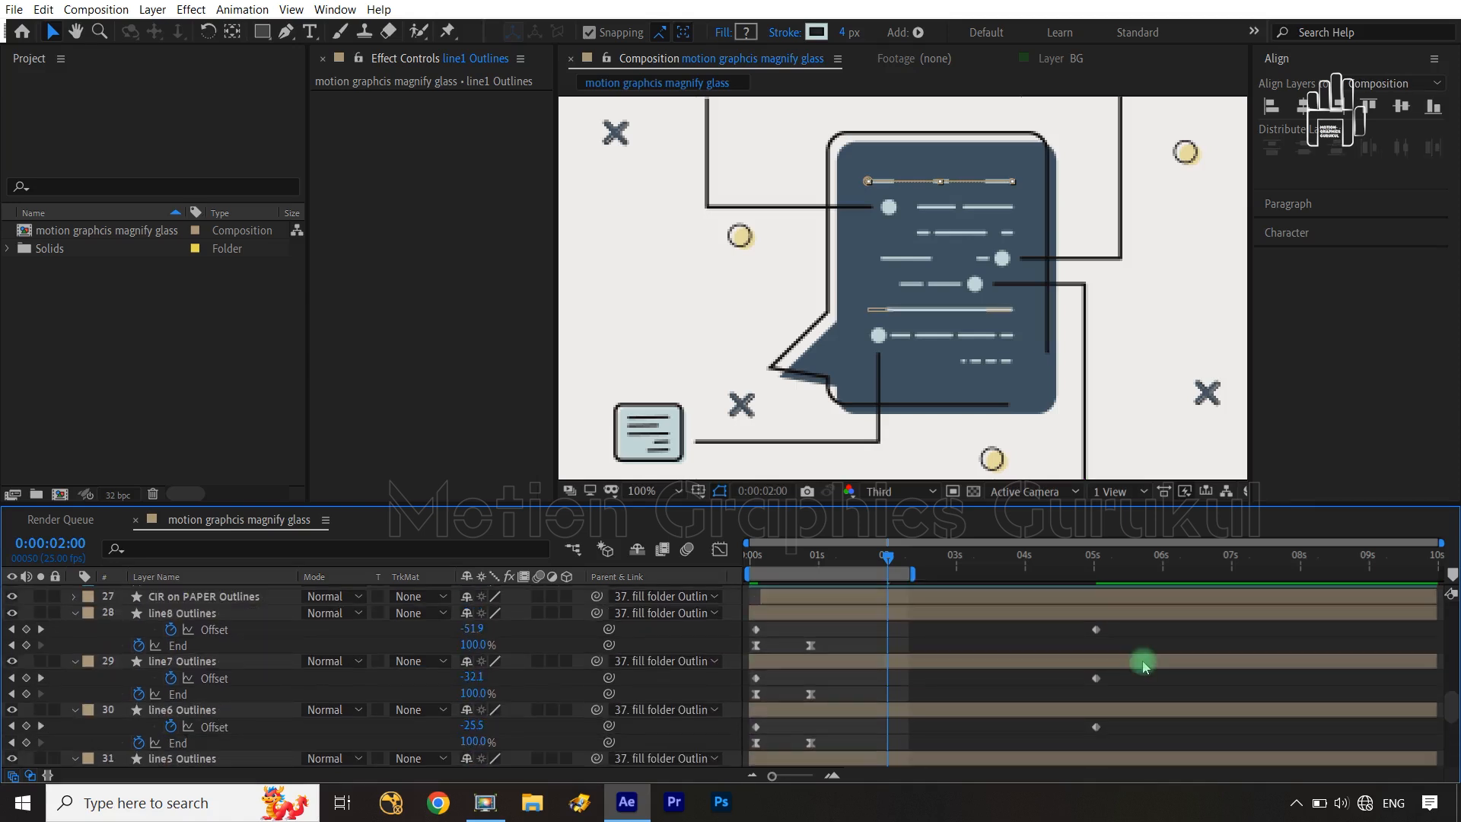
{"action": "scroll", "coordinate": [1058, 714], "scroll_direction": "down", "scroll_amount": 5}
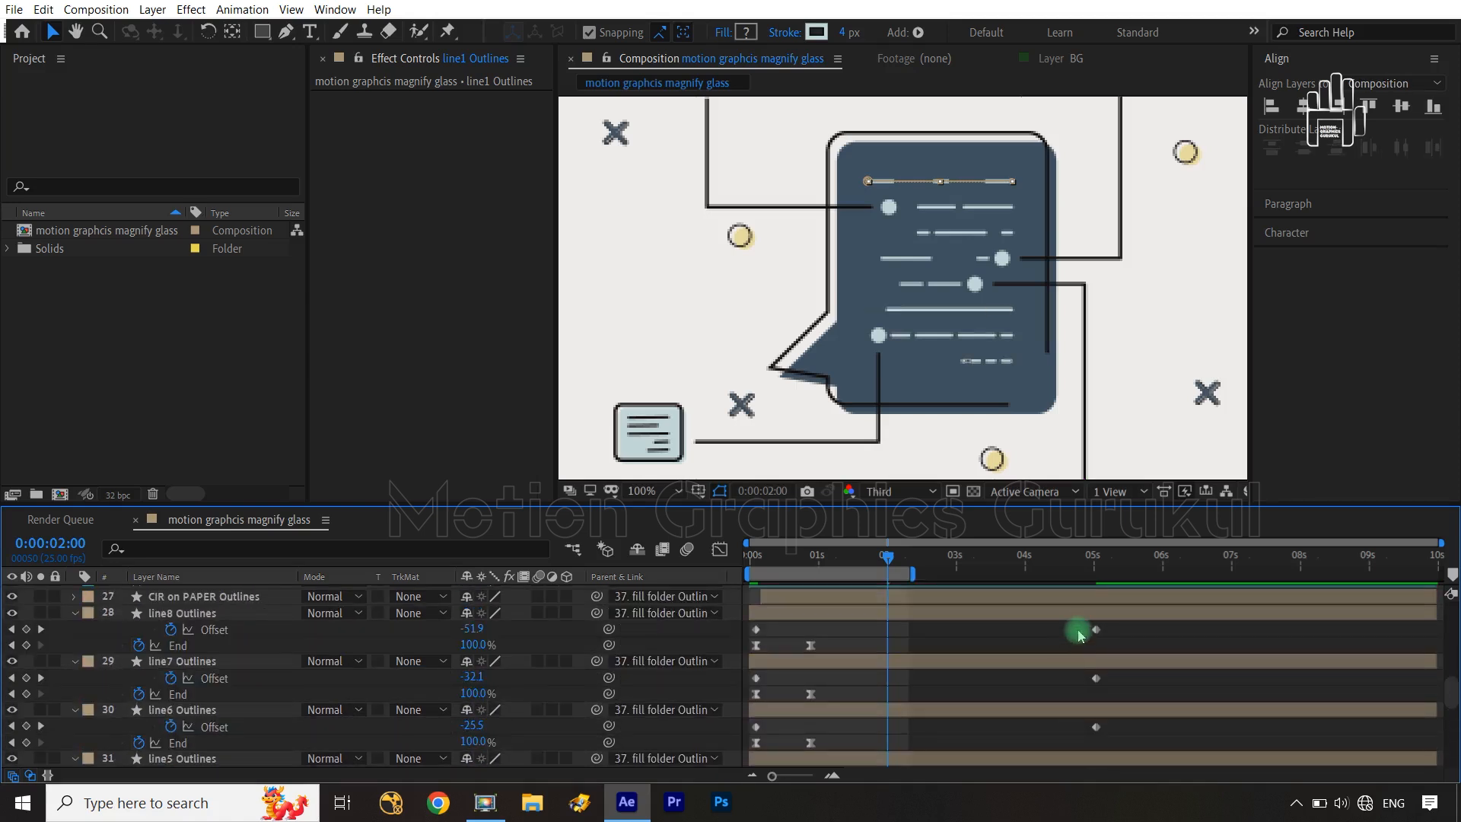
{"action": "left_click_drag", "start_coordinate": [1084, 630], "coordinate": [1139, 814]}
{"action": "left_click", "coordinate": [1097, 694]}
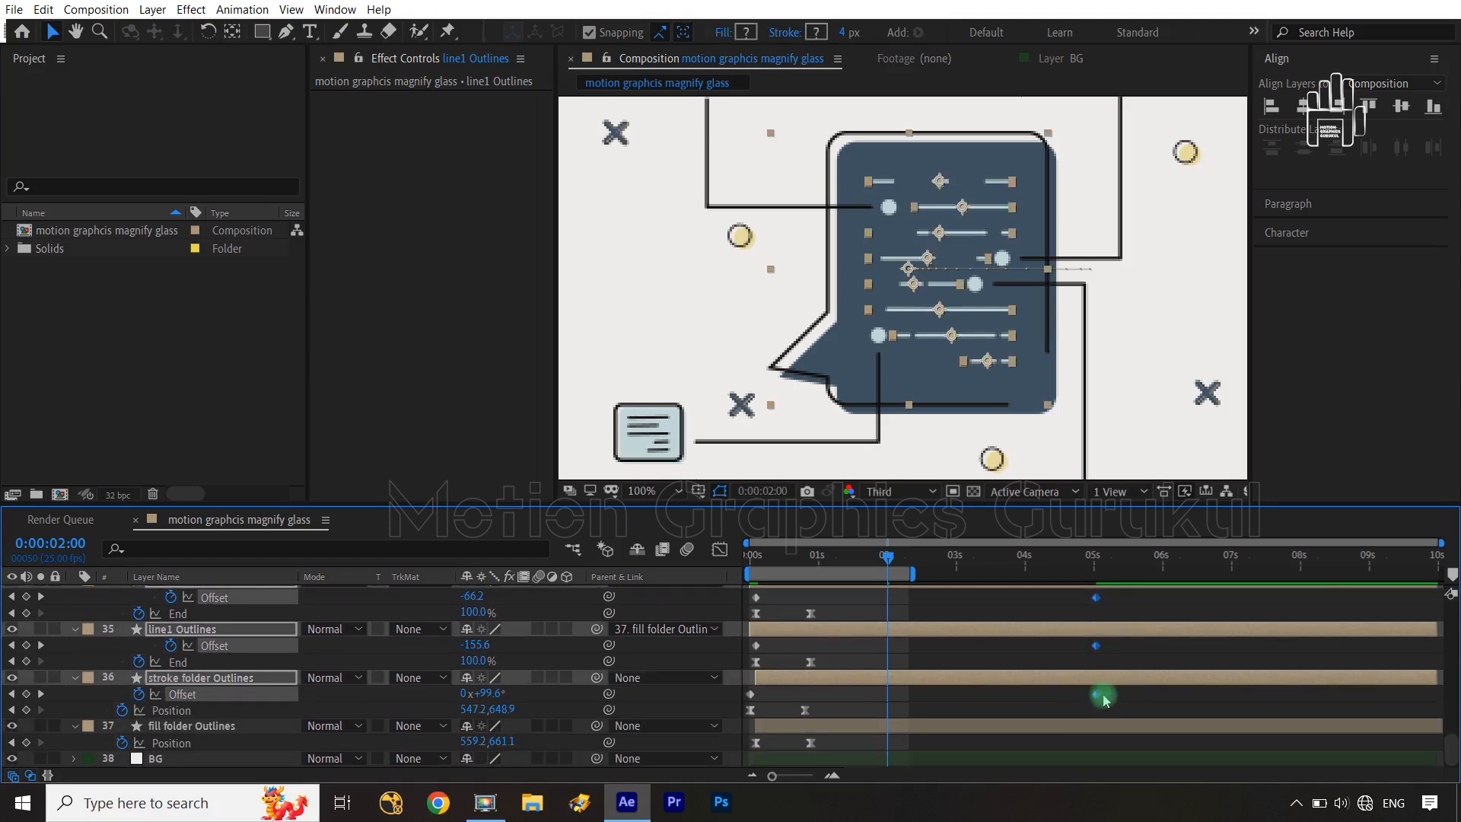
{"action": "left_click_drag", "start_coordinate": [1098, 696], "coordinate": [1371, 695]}
Step: Preview the animation from the first frame to check the speed of the dashes and outline
{"action": "left_click_drag", "start_coordinate": [788, 563], "coordinate": [698, 596]}
{"action": "key", "text": "space"}
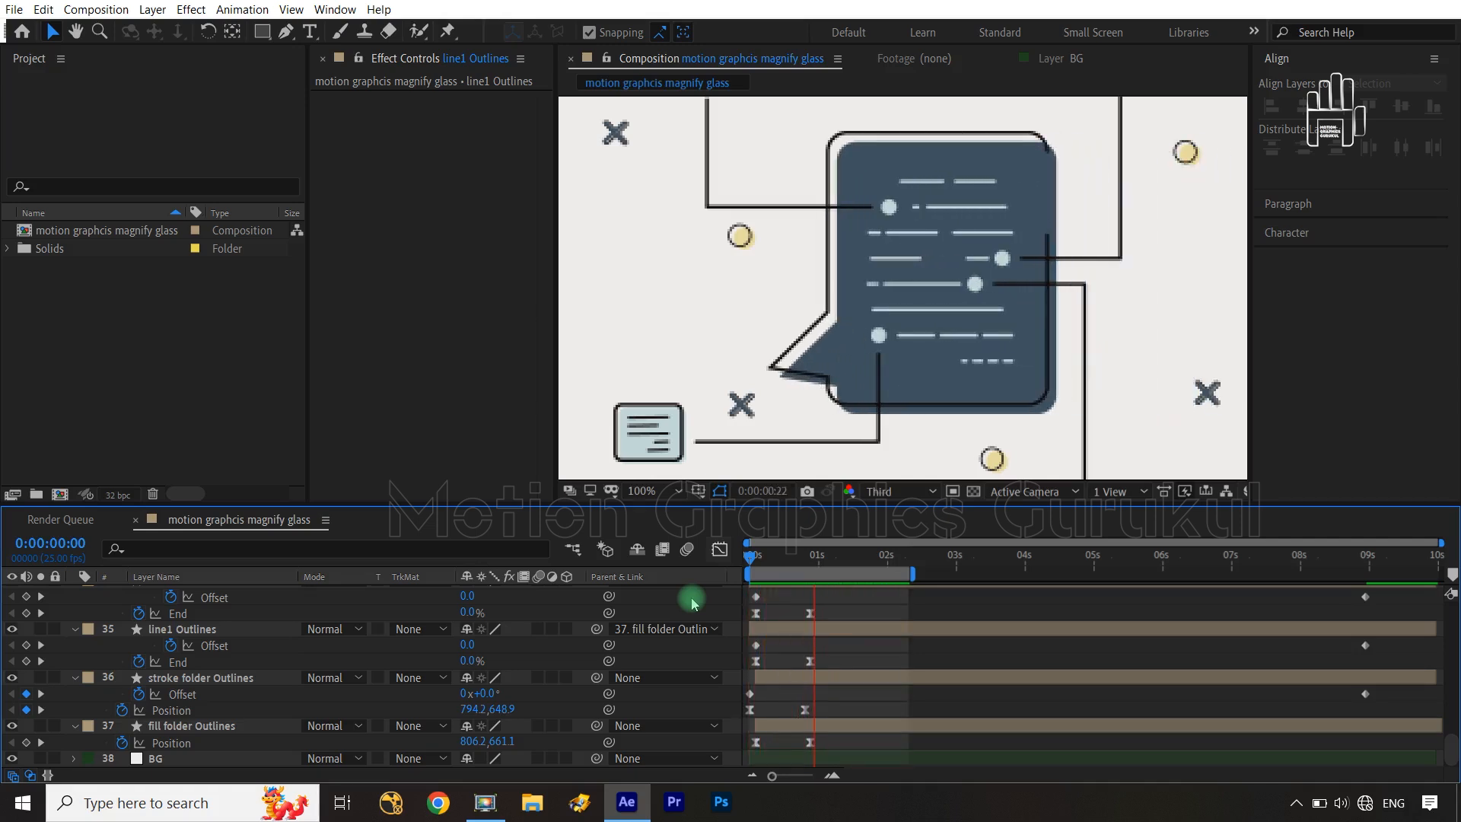
{"action": "key", "text": "space"}
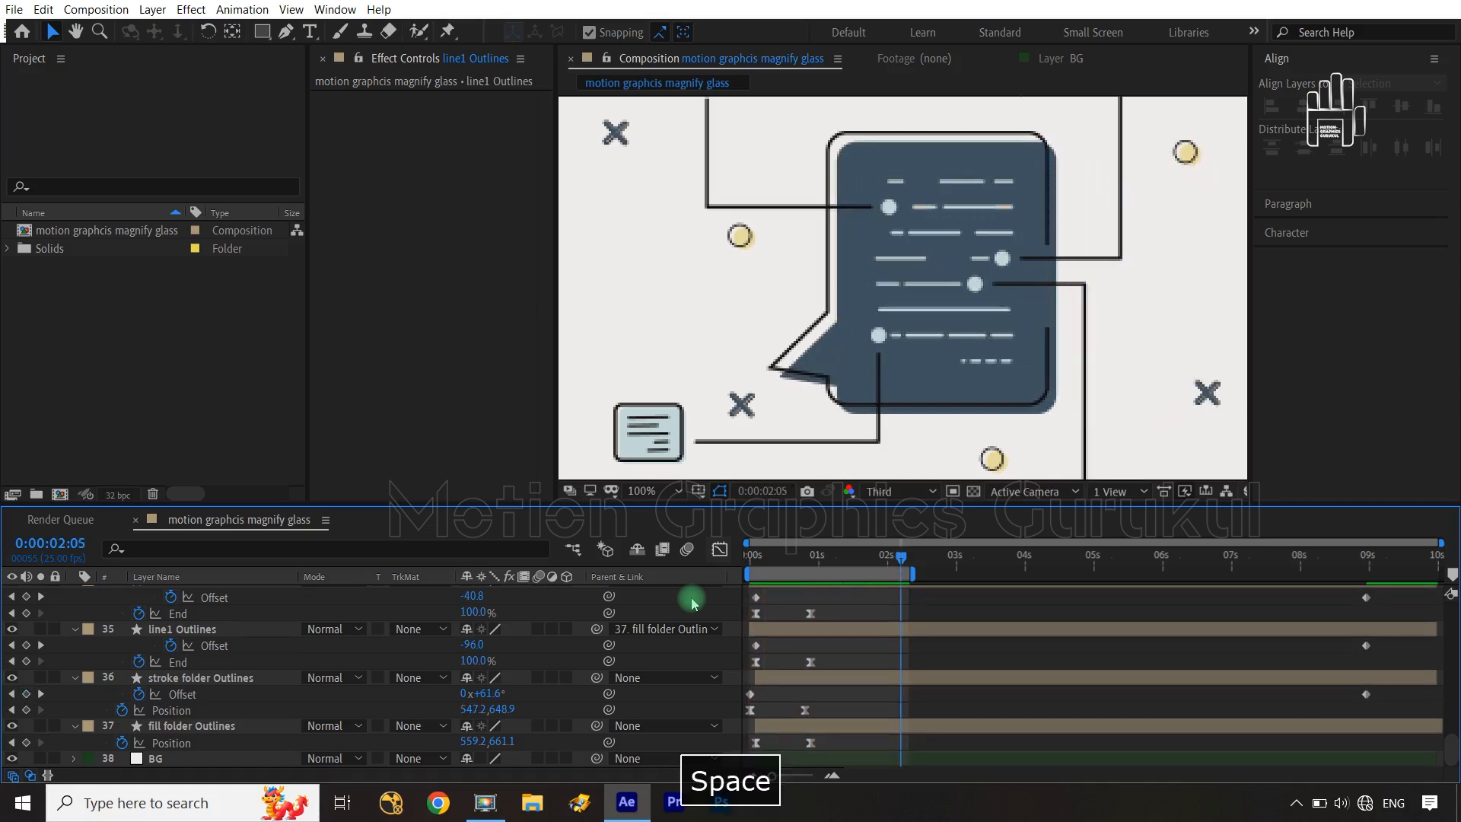
Step: Collapse the keyframed properties of the layers from line8 Outlines to fill folder Outlines, save the project and deselect all layers
{"action": "scroll", "coordinate": [336, 608], "scroll_direction": "up", "scroll_amount": 6}
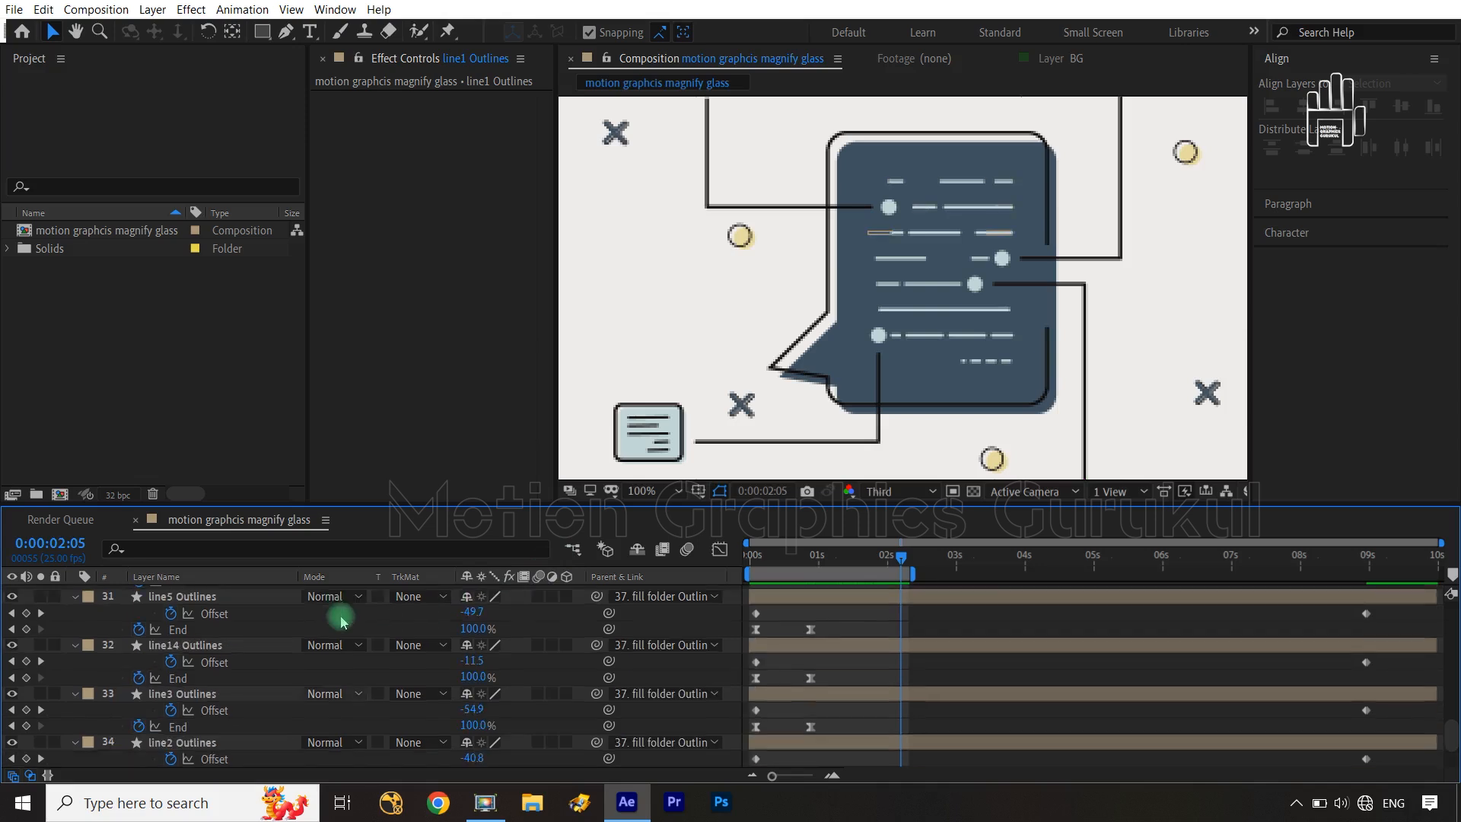
{"action": "scroll", "coordinate": [214, 647], "scroll_direction": "up", "scroll_amount": 3}
{"action": "left_click", "coordinate": [211, 613]}
{"action": "scroll", "coordinate": [169, 647], "scroll_direction": "down", "scroll_amount": 10}
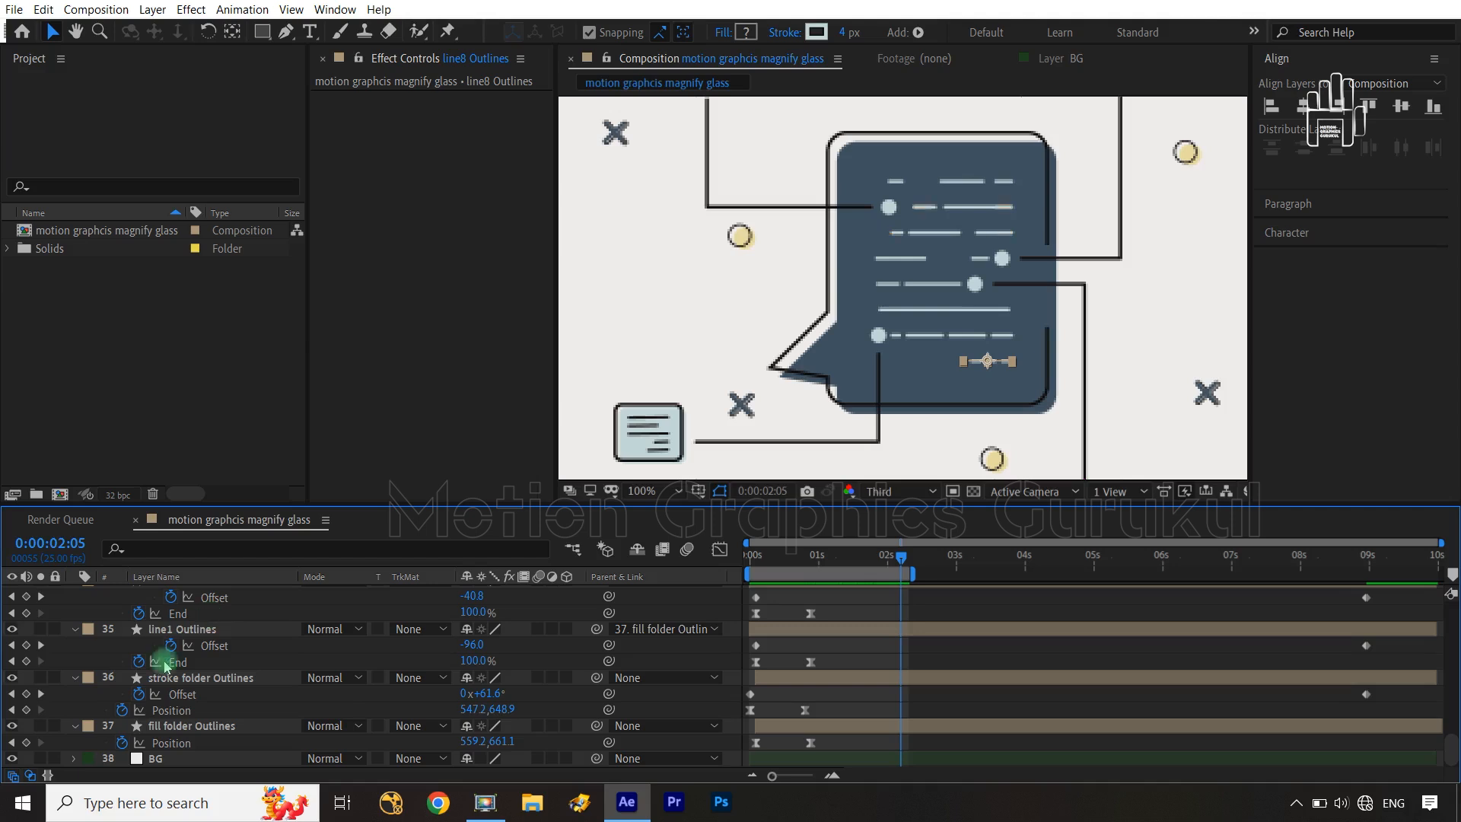
{"action": "left_click", "coordinate": [185, 727], "text": "shift"}
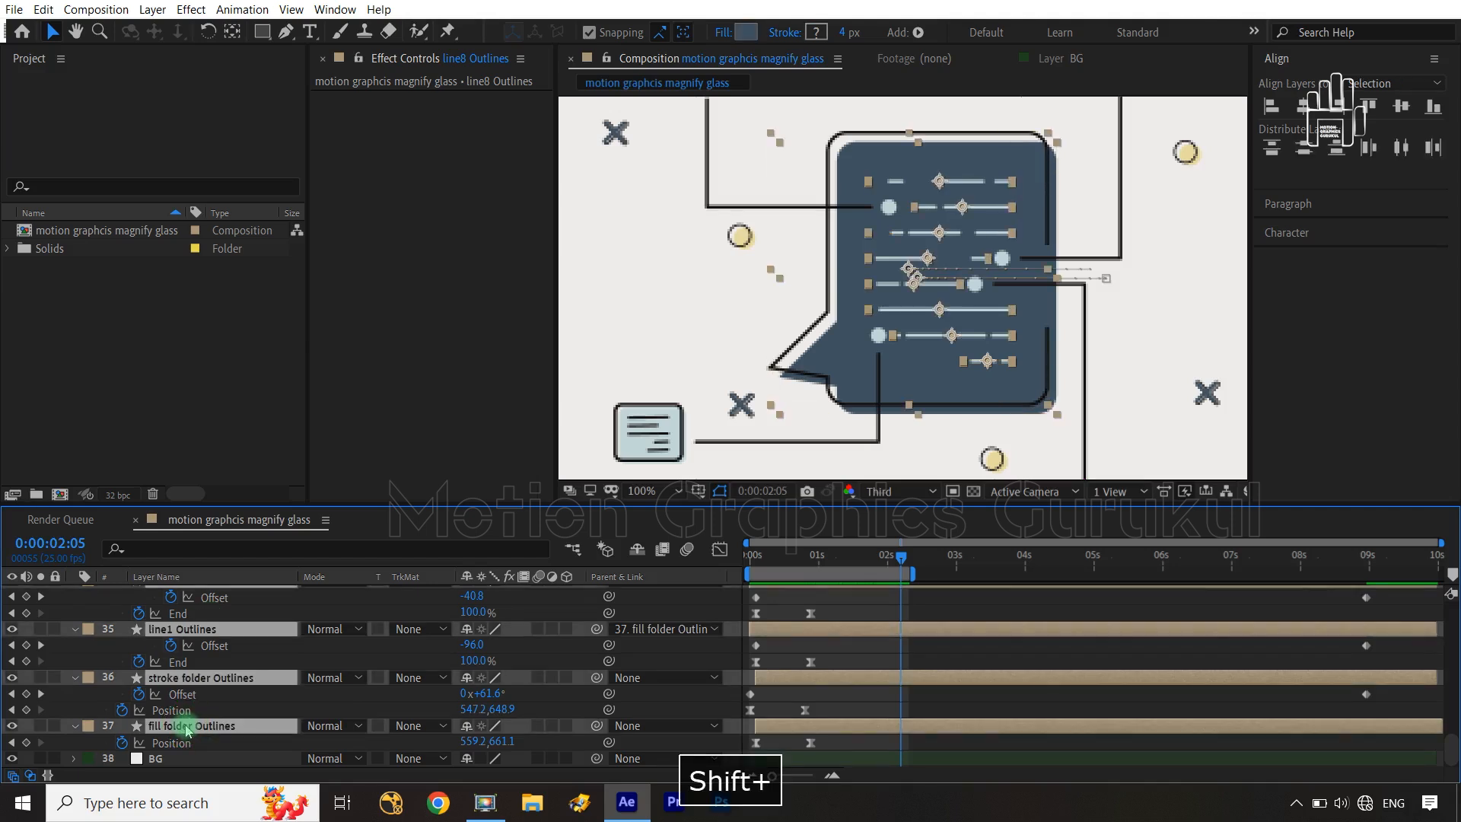
{"action": "key", "text": "u"}
{"action": "key", "text": "ctrl+s"}
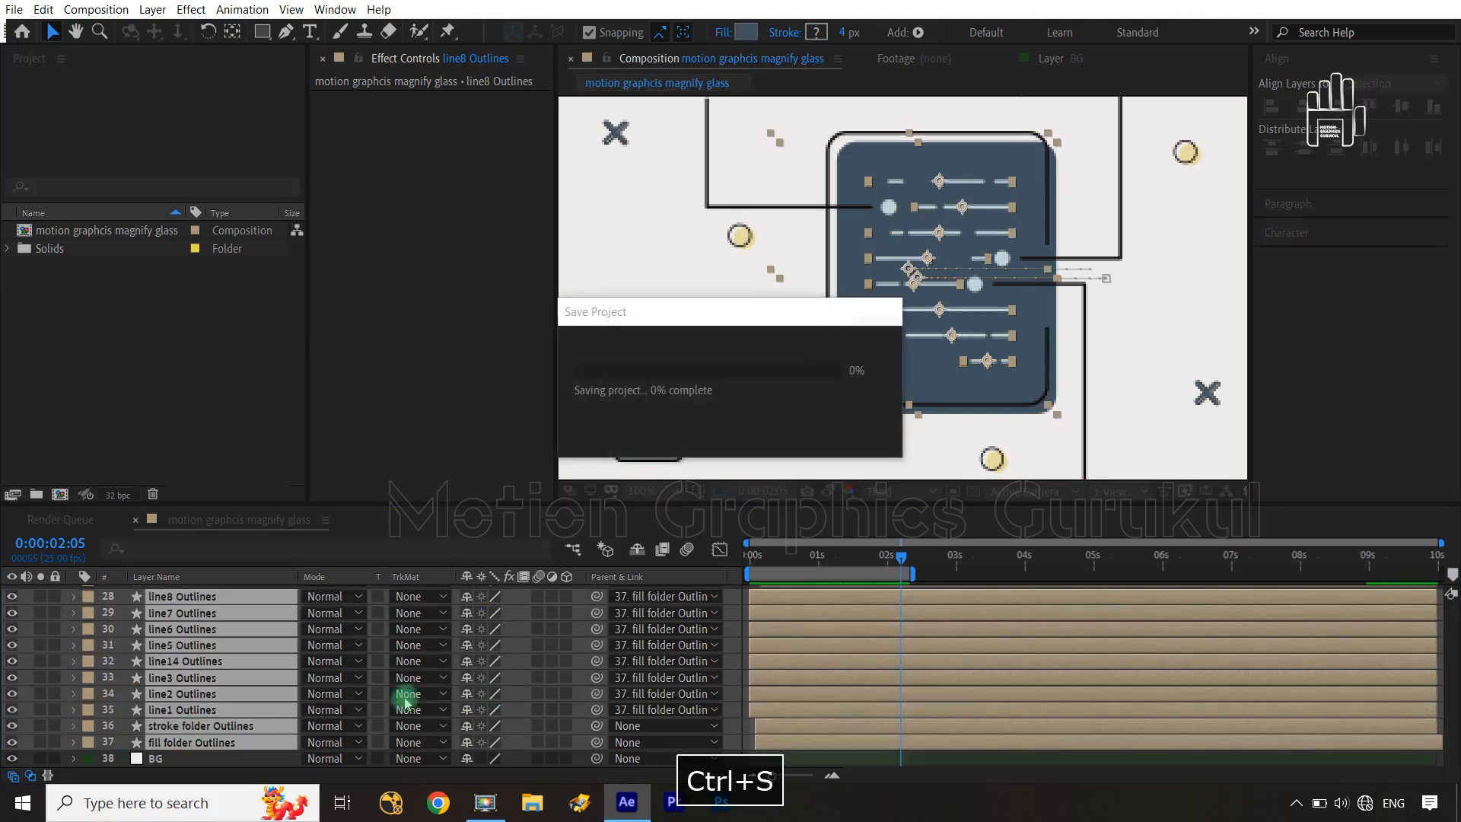
{"action": "key", "text": "F2"}
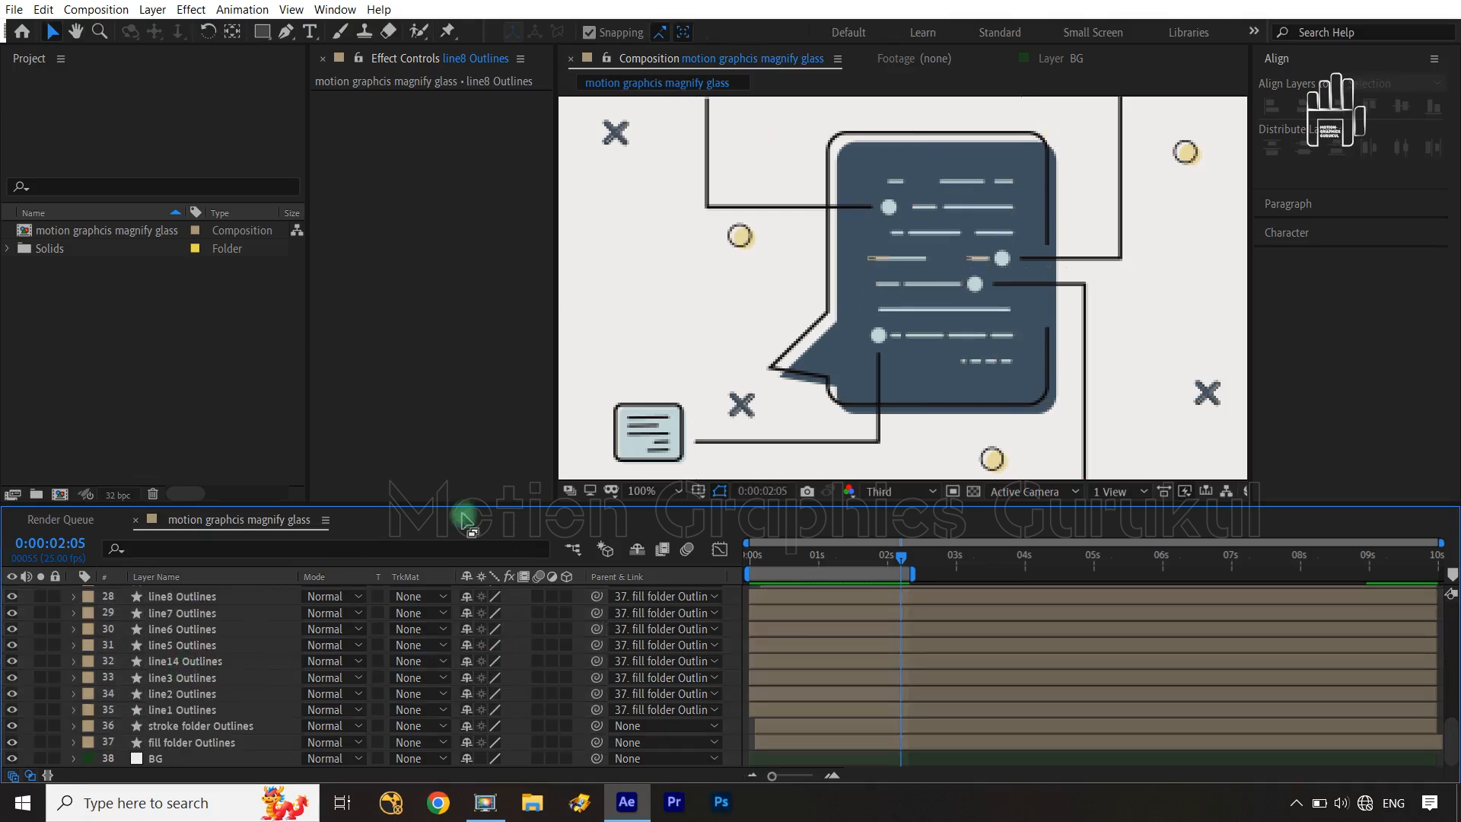
Step: Add a Trim Paths operator to the connecting lines Outlines layer
{"action": "key", "text": "comma"}
{"action": "key", "text": "comma"}
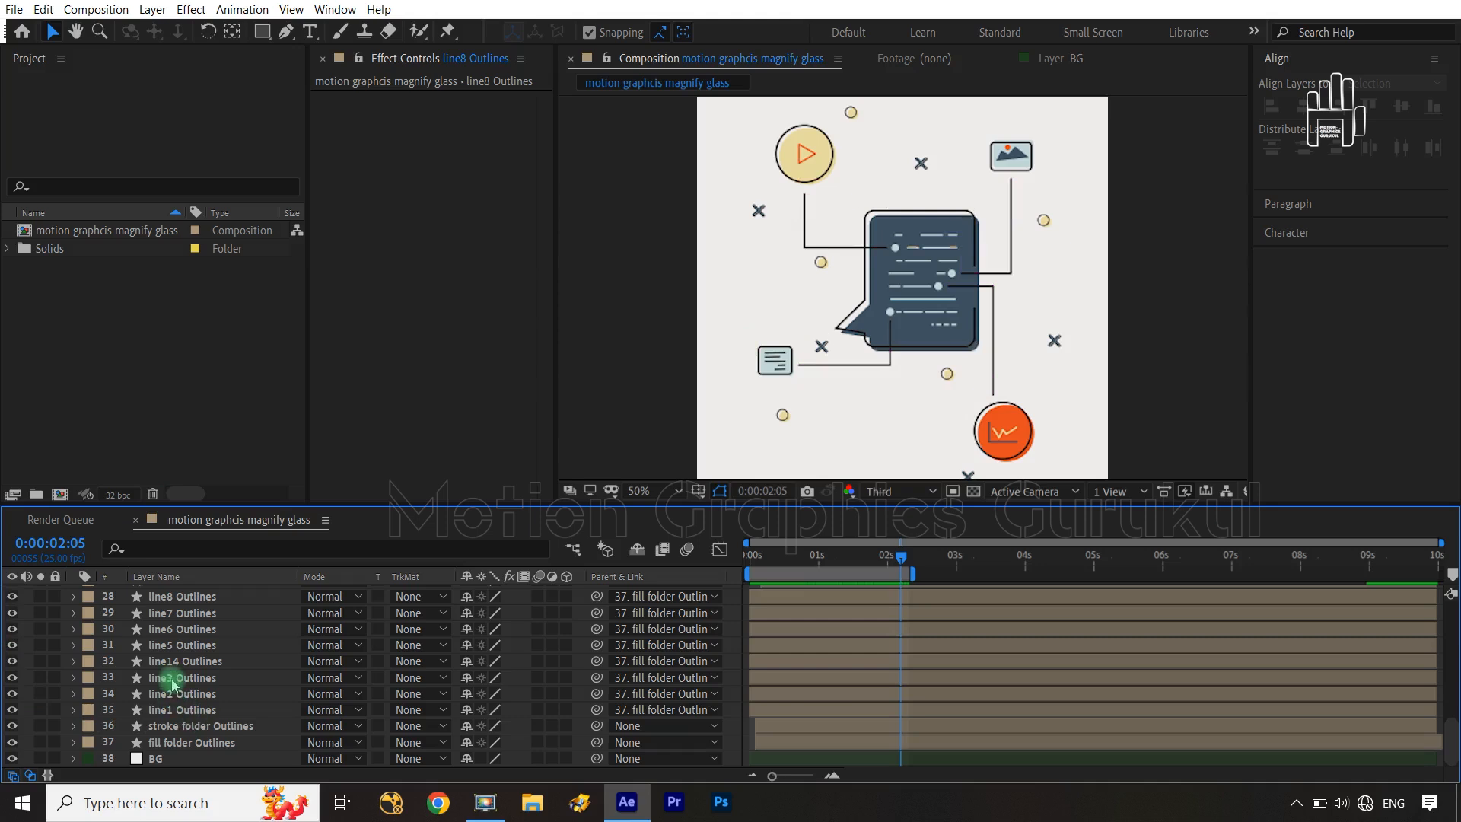
{"action": "scroll", "coordinate": [174, 685], "scroll_direction": "up", "scroll_amount": 2}
{"action": "scroll", "coordinate": [219, 659], "scroll_direction": "up", "scroll_amount": 4}
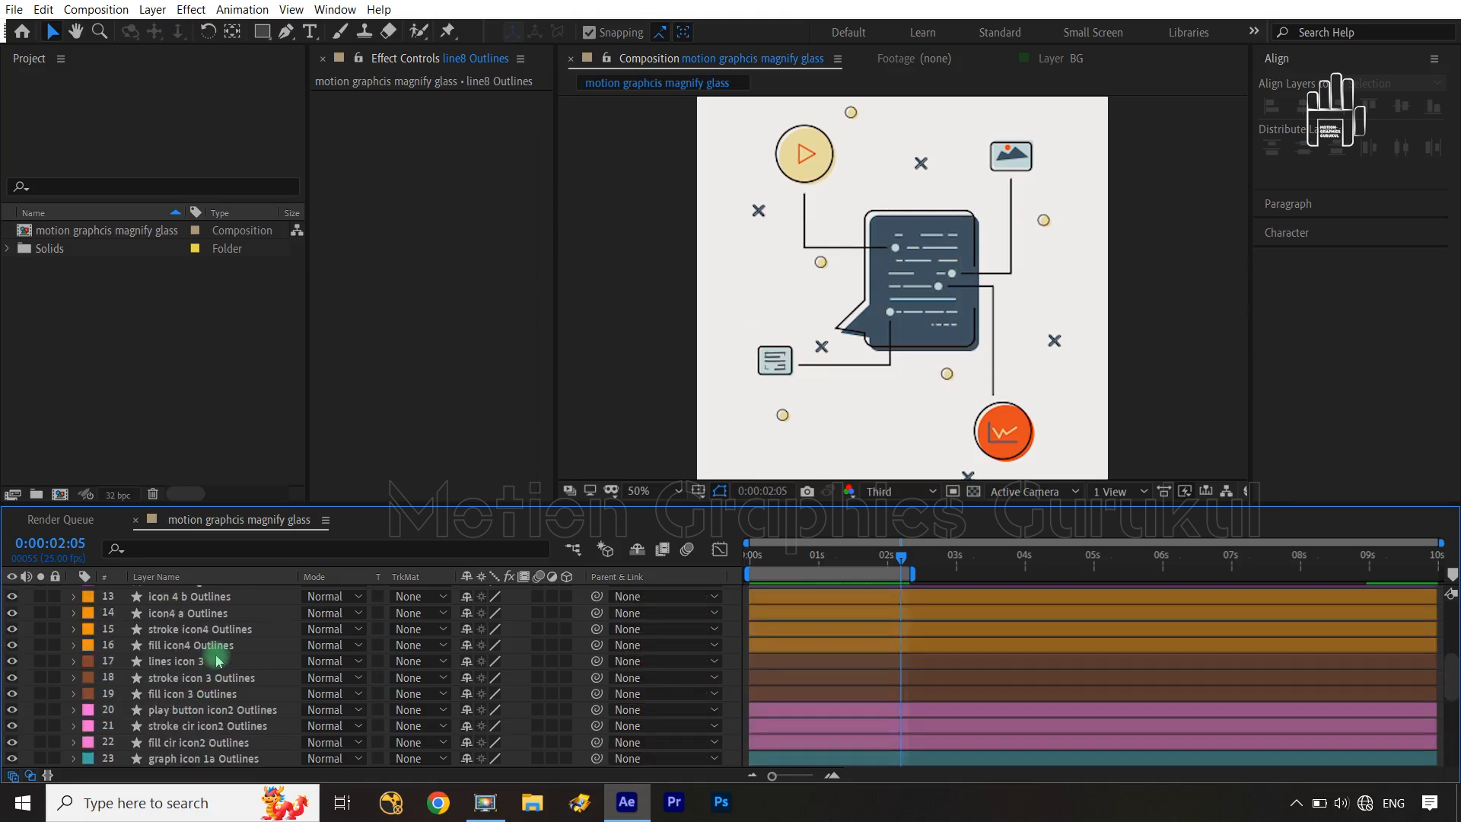
{"action": "scroll", "coordinate": [219, 659], "scroll_direction": "up", "scroll_amount": 2}
{"action": "scroll", "coordinate": [218, 659], "scroll_direction": "up", "scroll_amount": 2}
{"action": "scroll", "coordinate": [218, 659], "scroll_direction": "down", "scroll_amount": 2}
{"action": "left_click", "coordinate": [214, 662]}
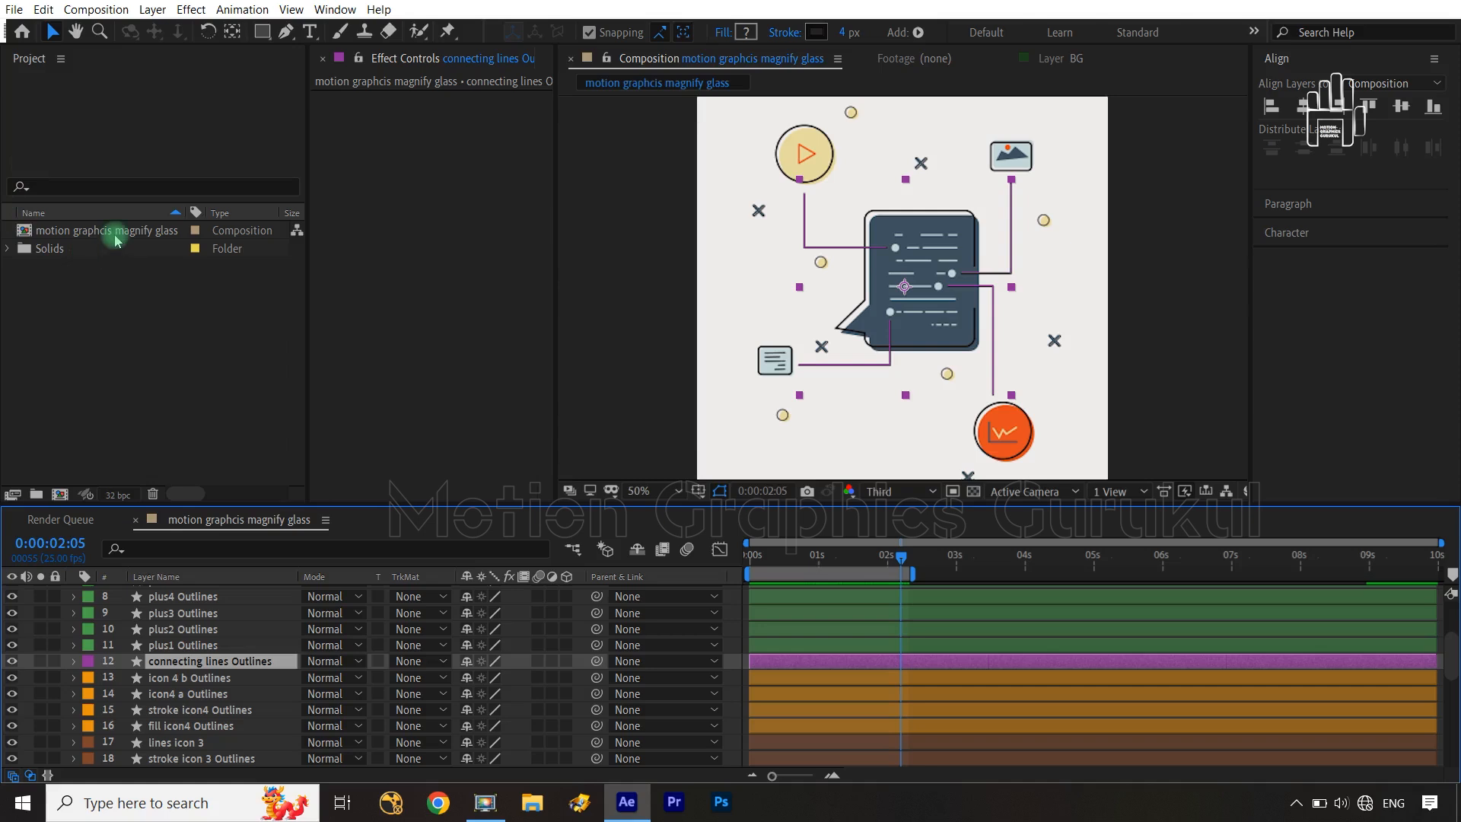
{"action": "left_click", "coordinate": [73, 661]}
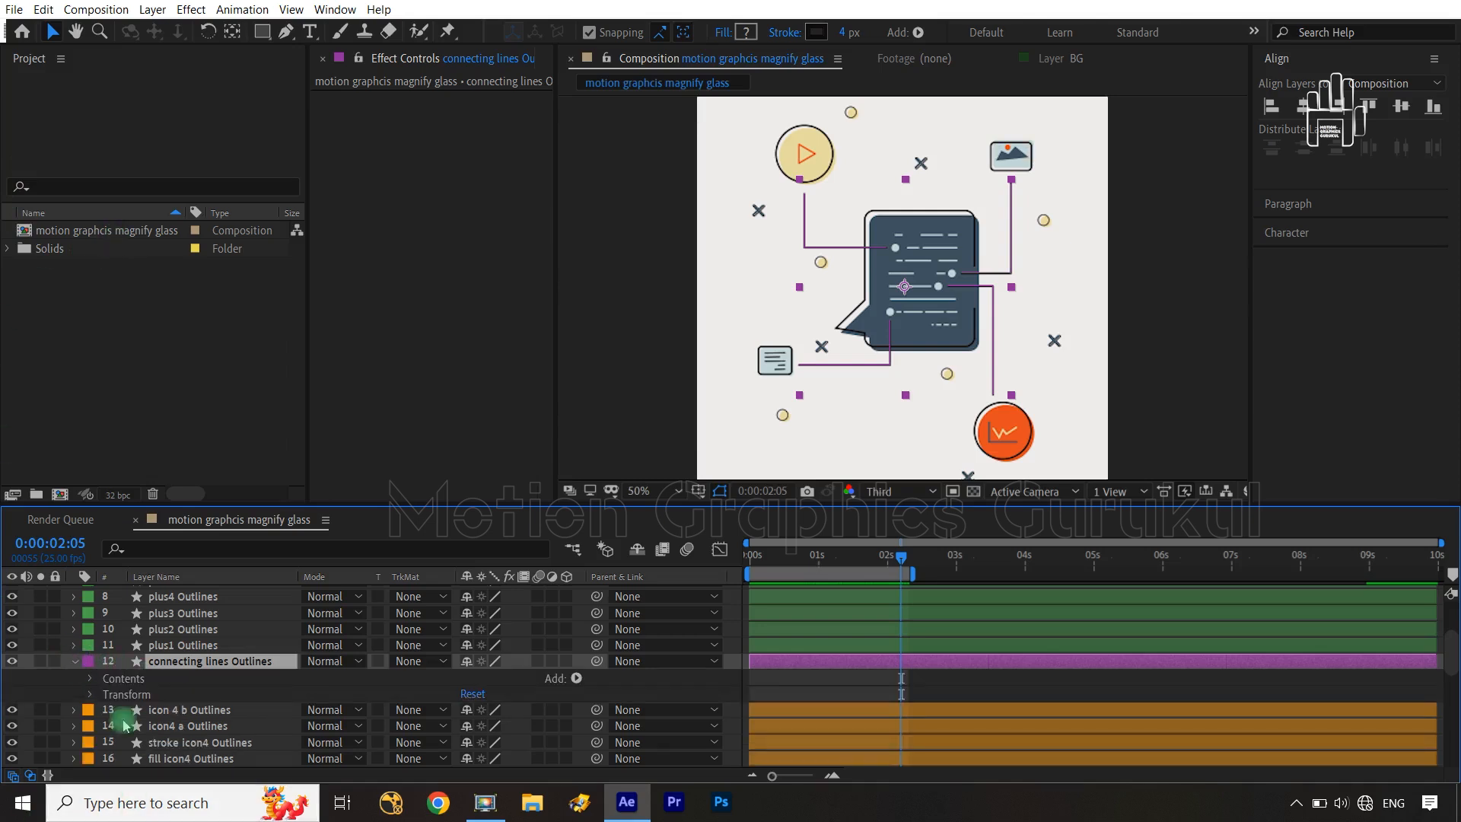
{"action": "left_click", "coordinate": [577, 678]}
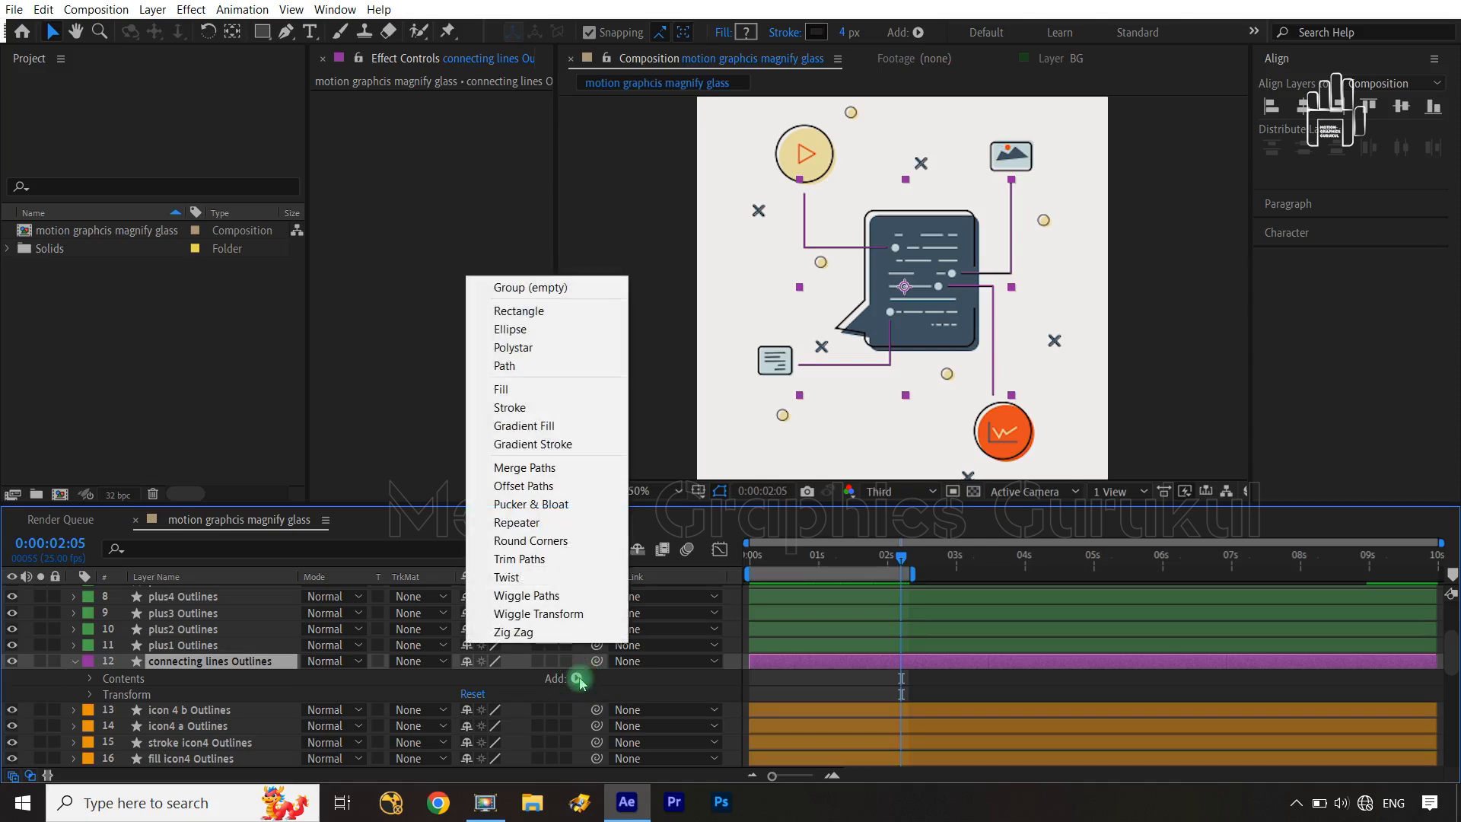
{"action": "left_click", "coordinate": [520, 559]}
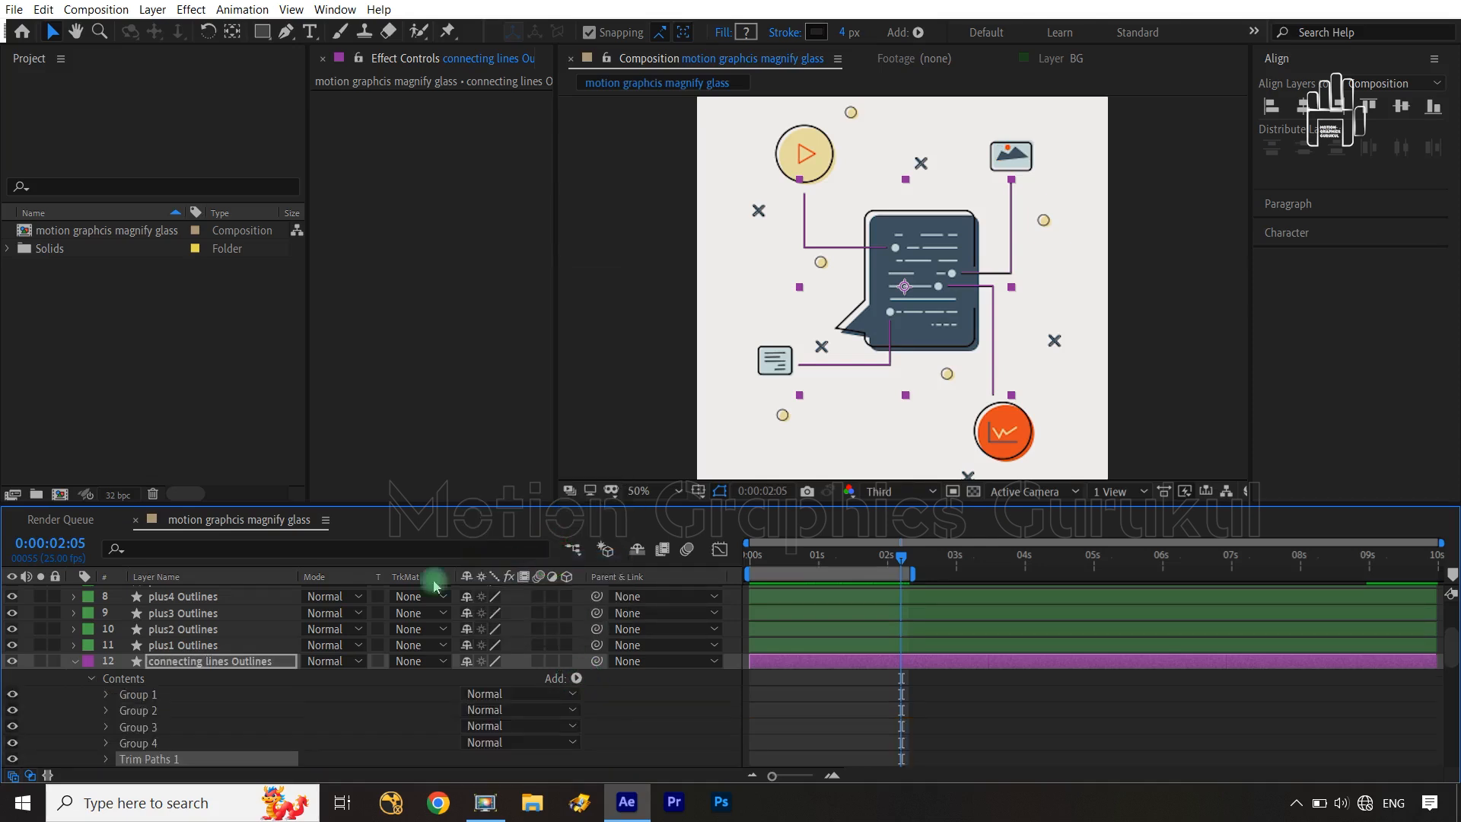
{"action": "scroll", "coordinate": [246, 721], "scroll_direction": "down", "scroll_amount": 3}
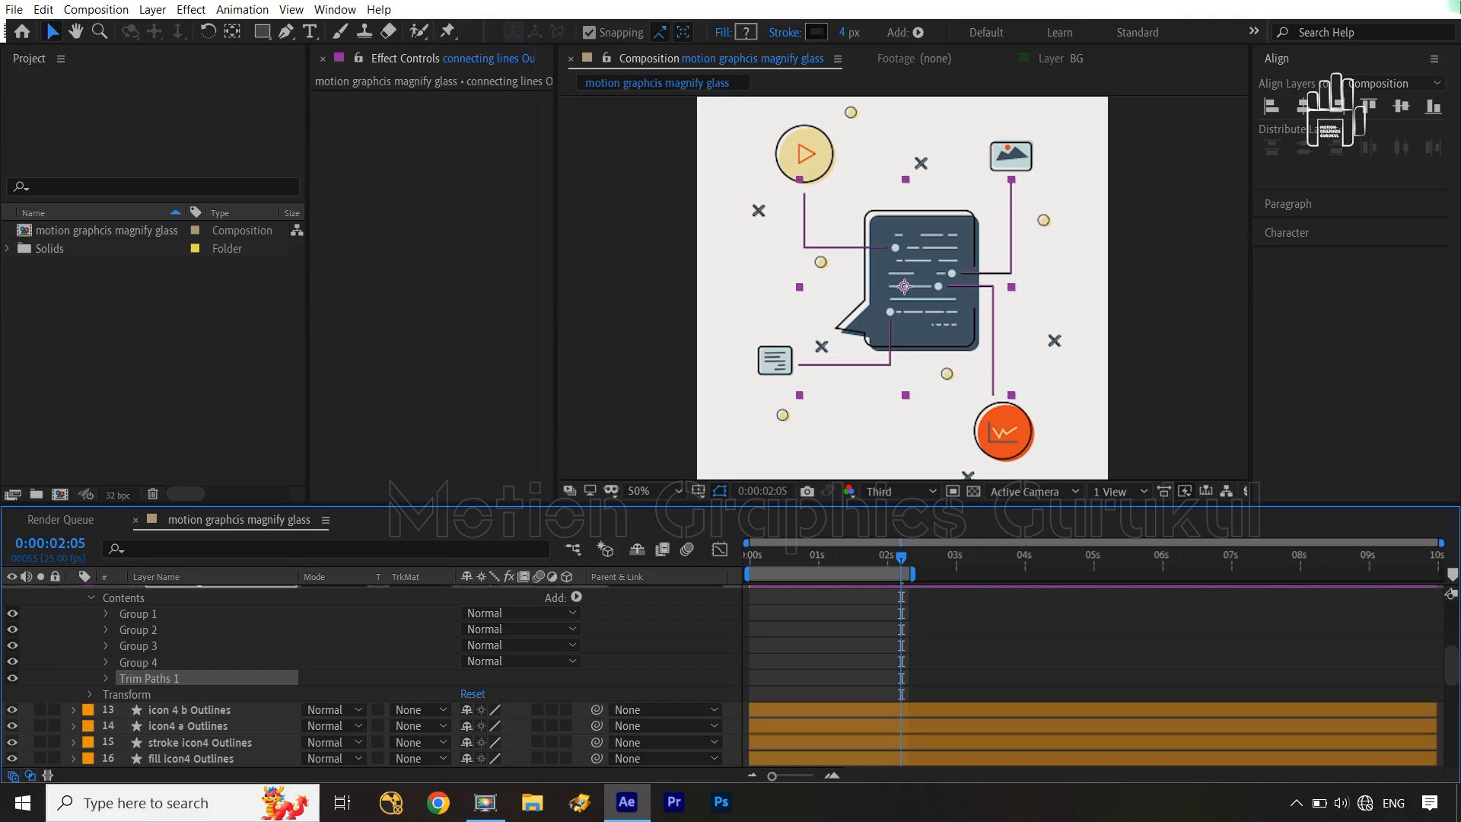
{"action": "left_click", "coordinate": [694, 623]}
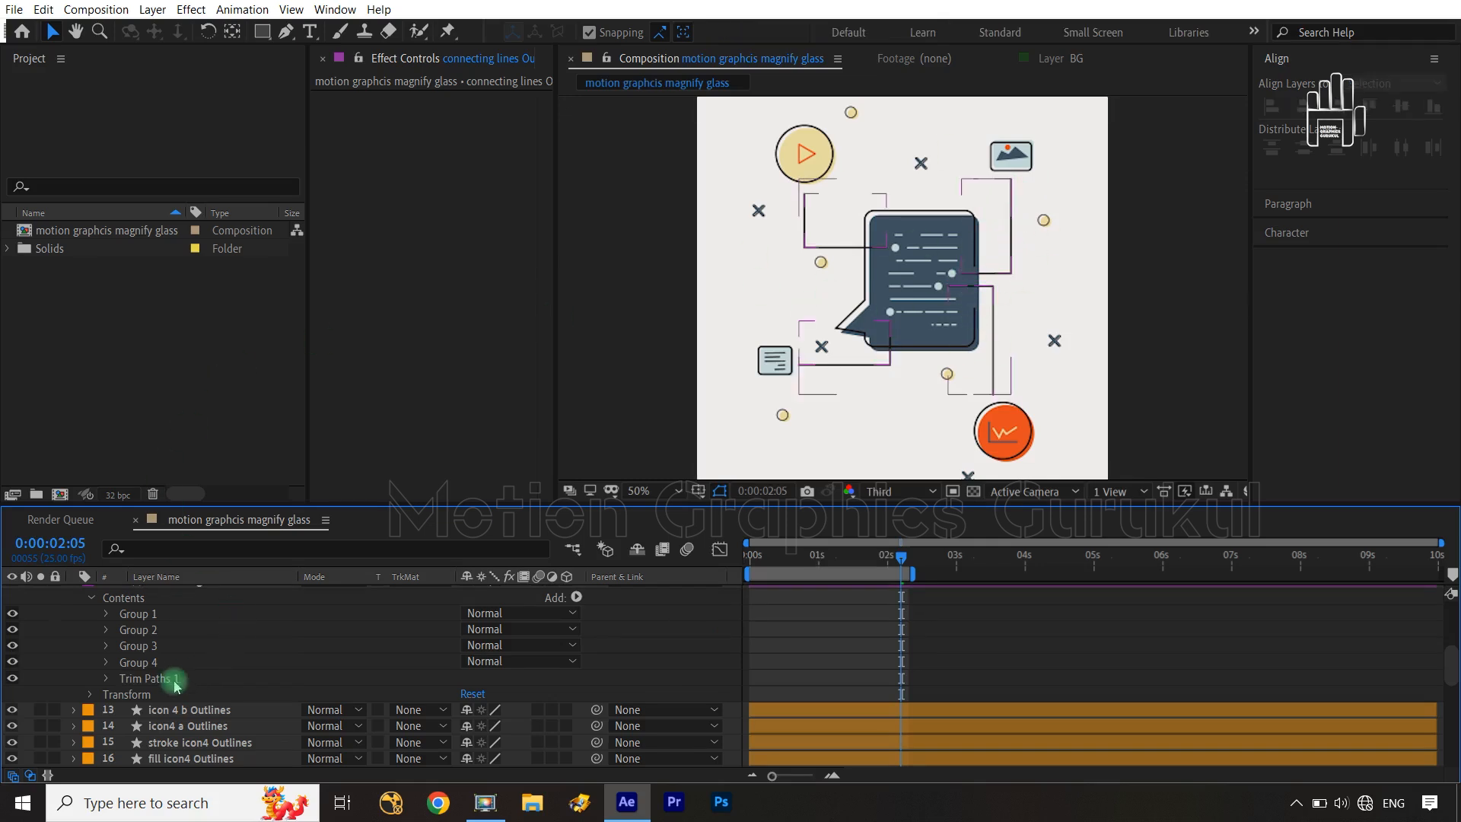
Step: Set the connecting lines' Trim Paths End to 0% and place its first keyframe at 0:00:00:14
{"action": "left_click", "coordinate": [107, 679]}
{"action": "left_click_drag", "start_coordinate": [473, 710], "coordinate": [327, 722]}
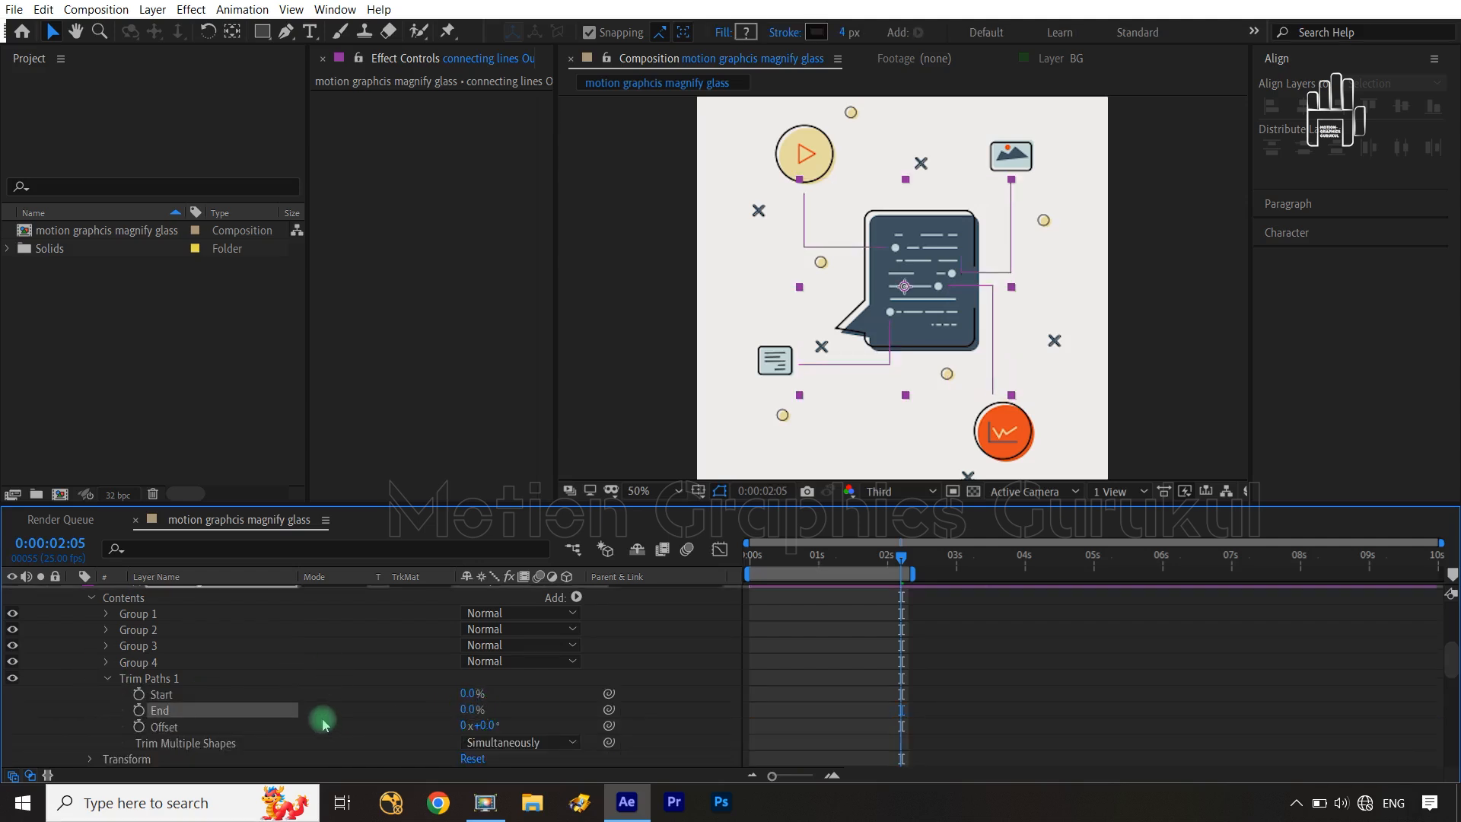
{"action": "left_click", "coordinate": [138, 712]}
{"action": "left_click_drag", "start_coordinate": [901, 559], "coordinate": [789, 576]}
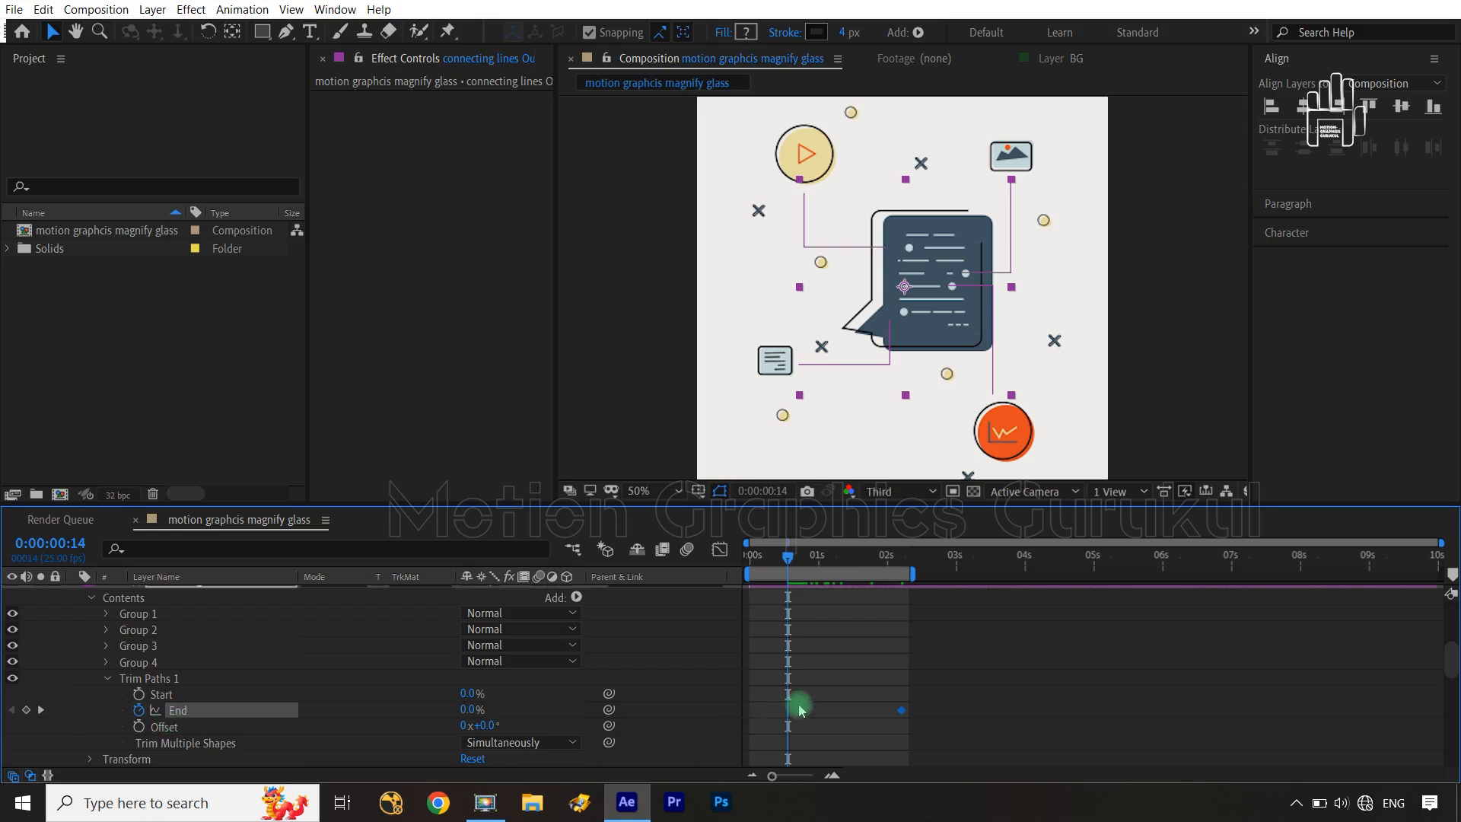
{"action": "left_click_drag", "start_coordinate": [902, 710], "coordinate": [797, 718]}
Step: Set the connecting lines' Trim Paths End to 100% with a keyframe at 0:00:01:19
{"action": "key", "text": "shift+Page_Down"}
{"action": "key", "text": "shift+Page_Down"}
{"action": "key", "text": "shift+Page_Down"}
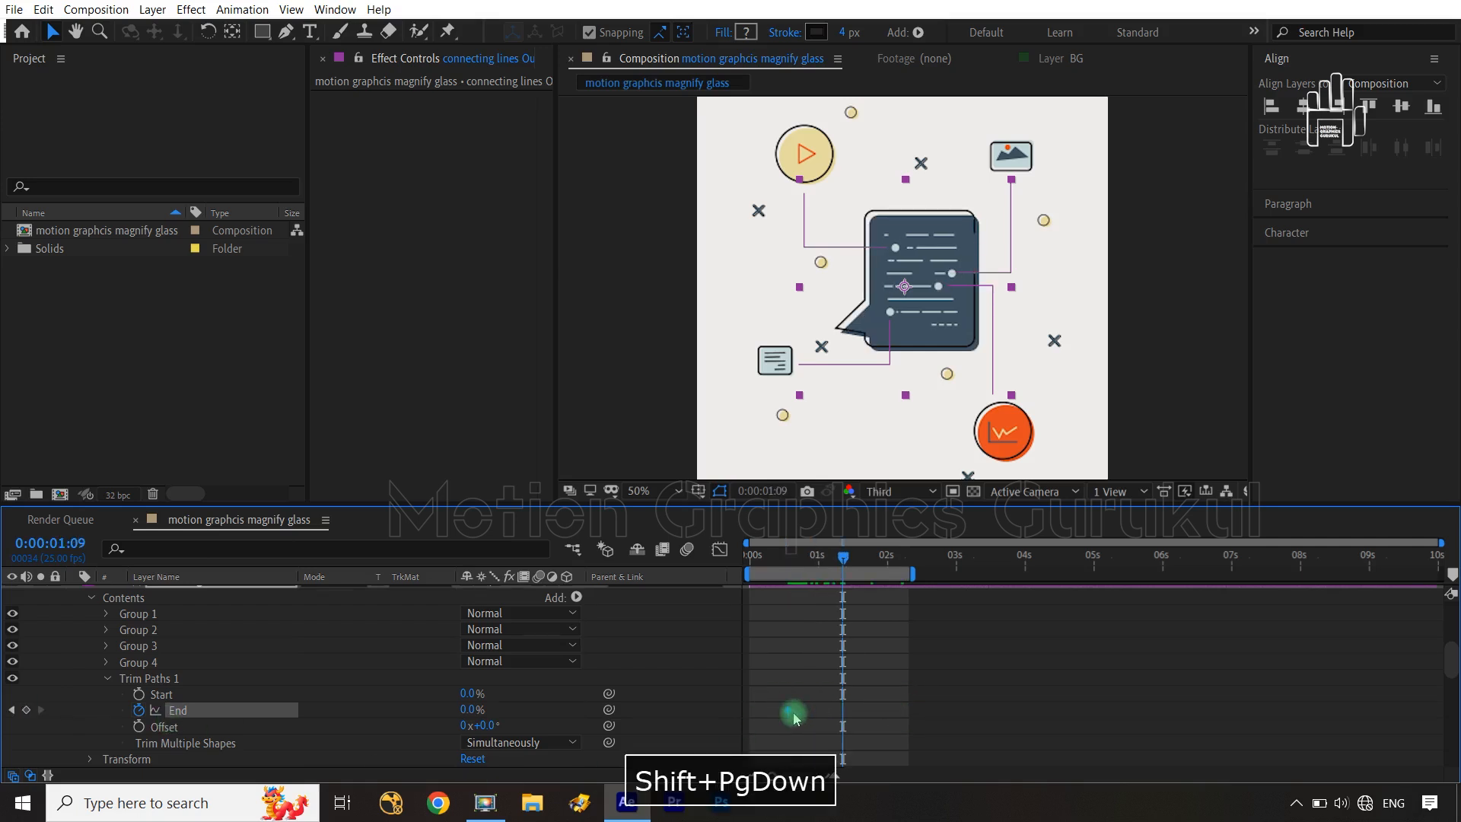
{"action": "left_click_drag", "start_coordinate": [473, 709], "coordinate": [594, 703]}
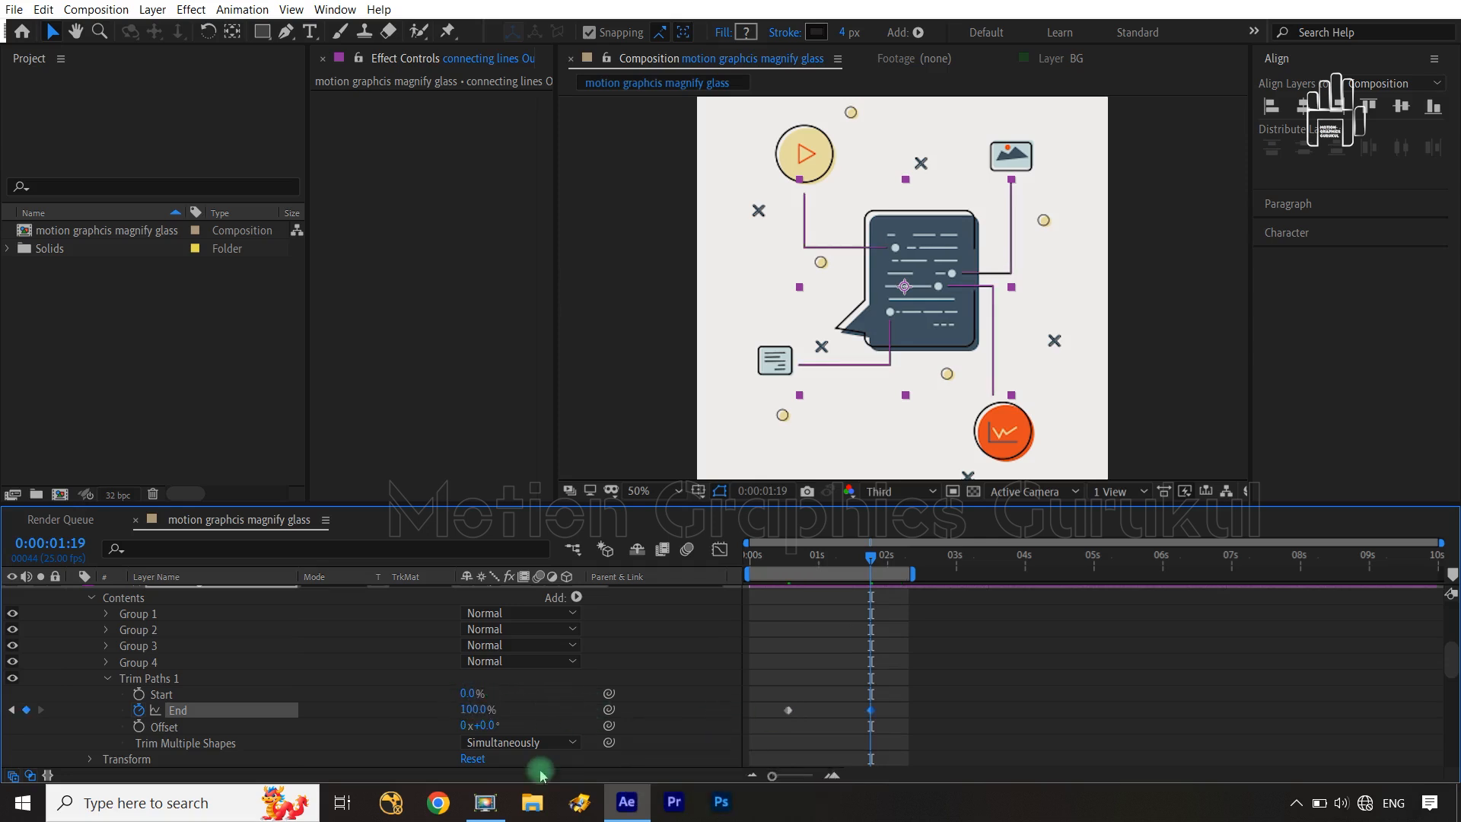
Step: Apply Easy Ease to both End keyframes and reshape their speed curve into a fast early peak with a long slowdown
{"action": "left_click_drag", "start_coordinate": [883, 701], "coordinate": [769, 732]}
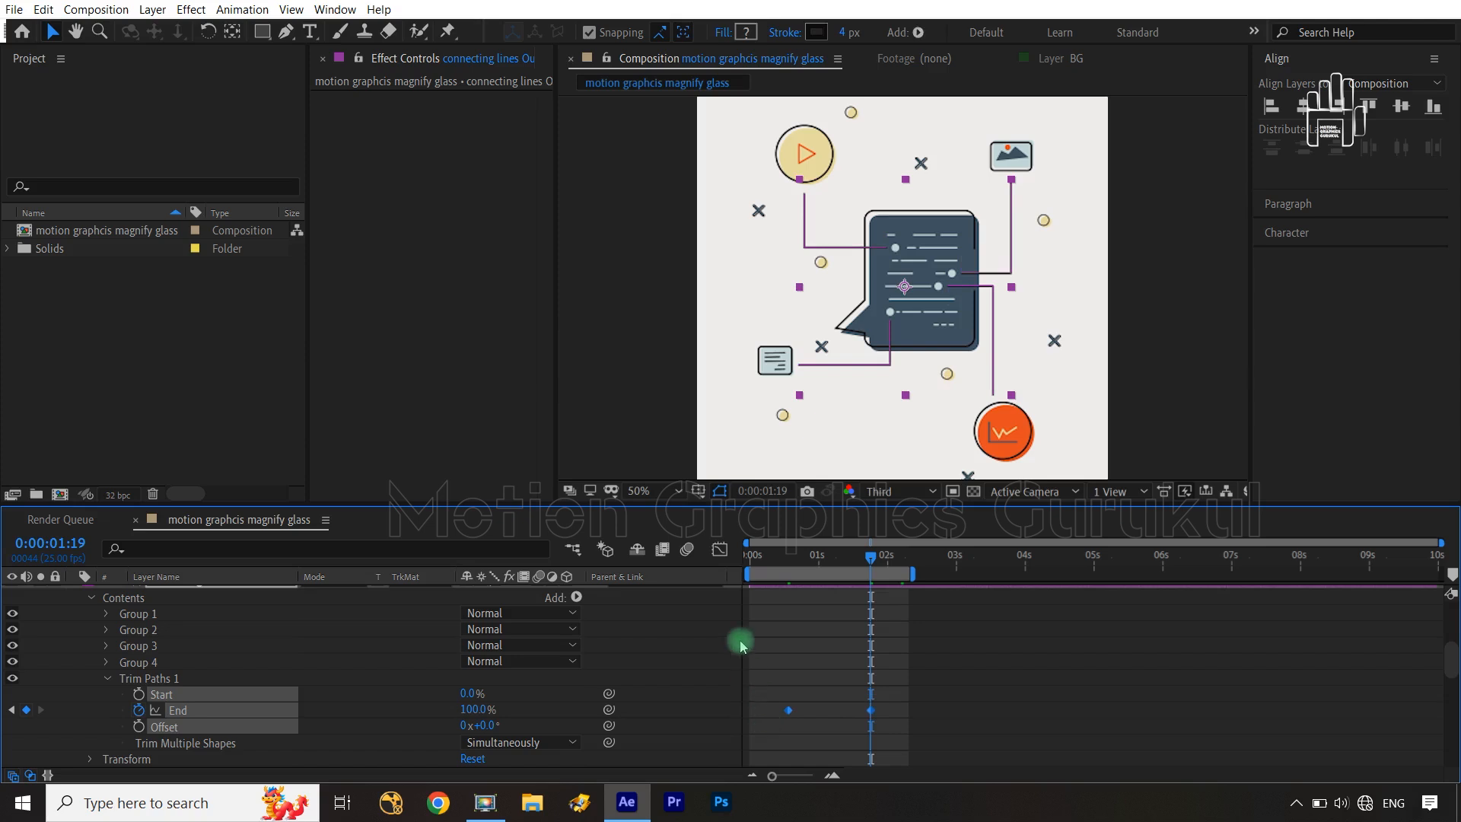
{"action": "key", "text": "F9"}
{"action": "left_click", "coordinate": [720, 547]}
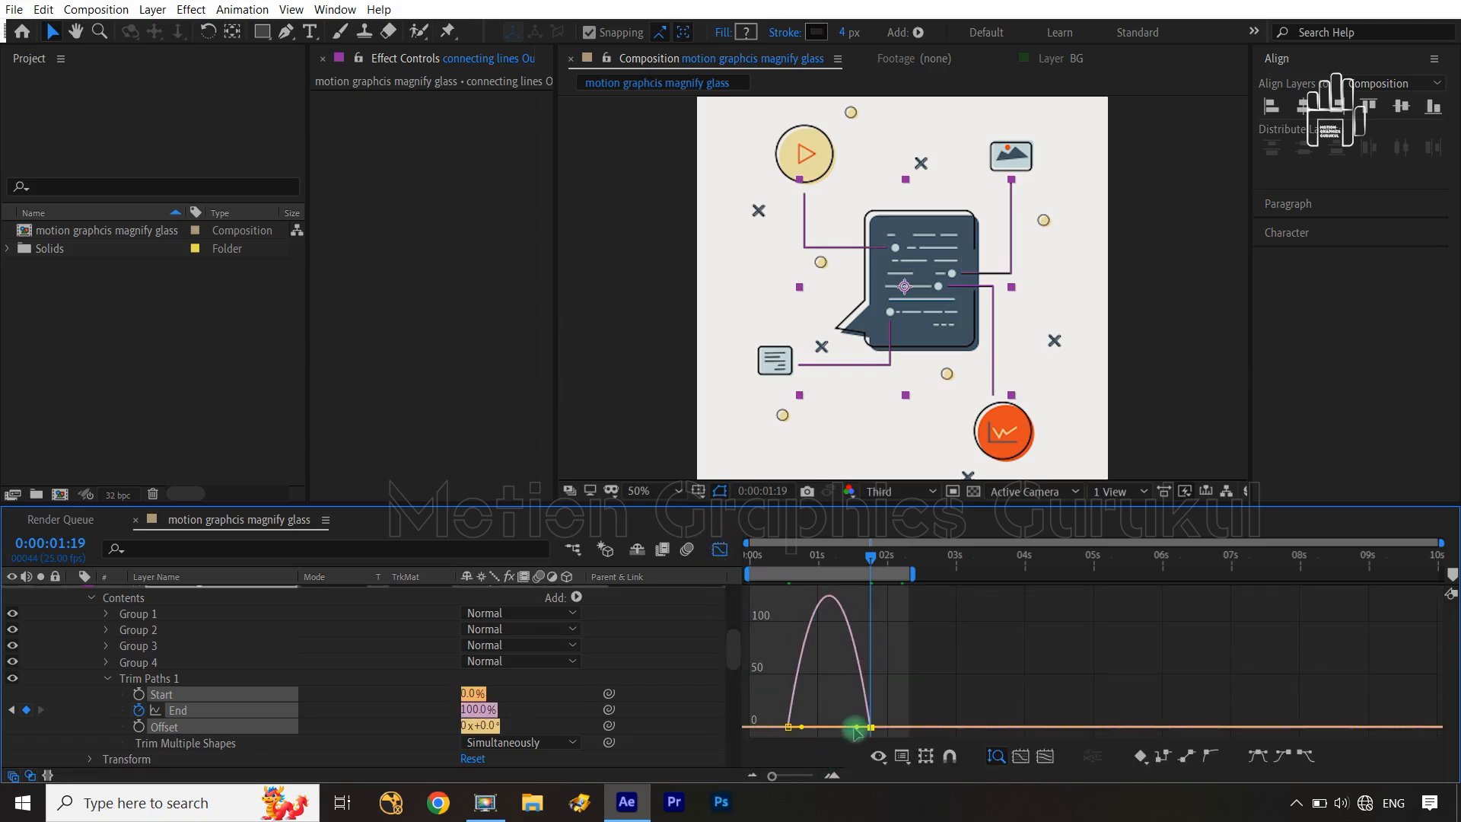
{"action": "left_click_drag", "start_coordinate": [849, 732], "coordinate": [829, 732]}
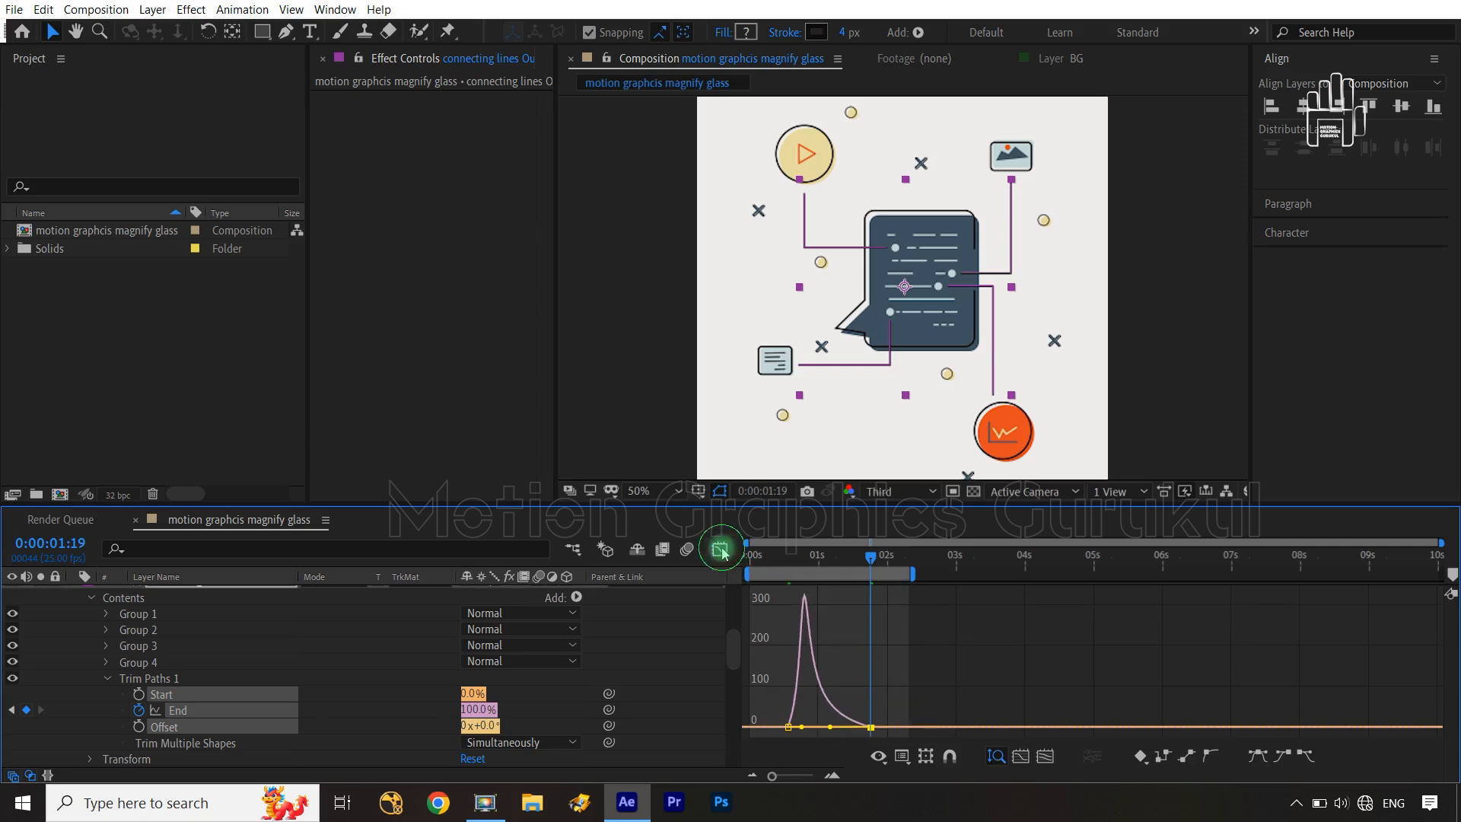
{"action": "left_click", "coordinate": [720, 548]}
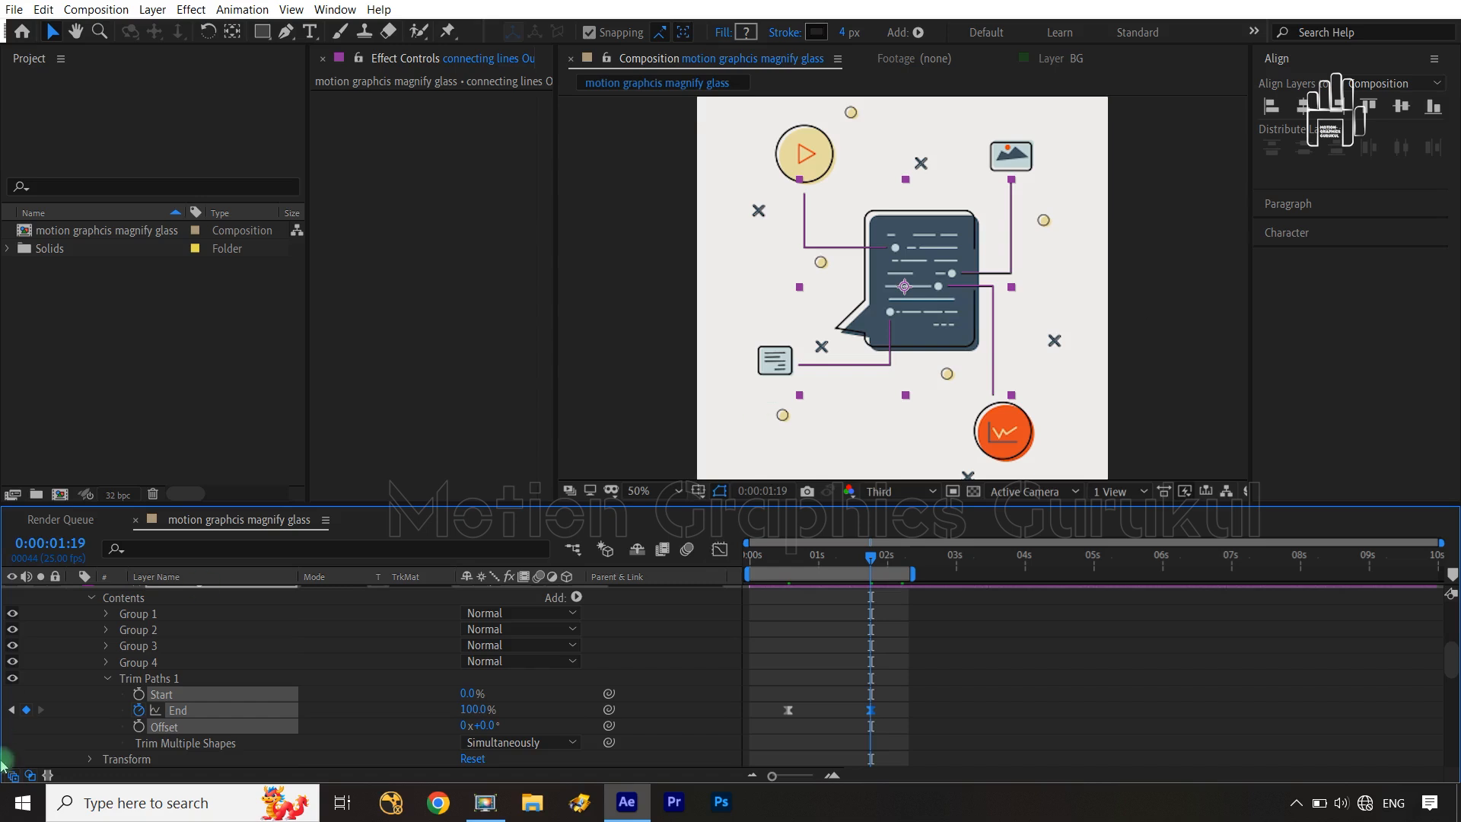
Step: Hide the layer controls in the composition view and add a dash of 10 to the stroke of the connecting lines' Group 1
{"action": "key", "text": "ctrl+shift+h"}
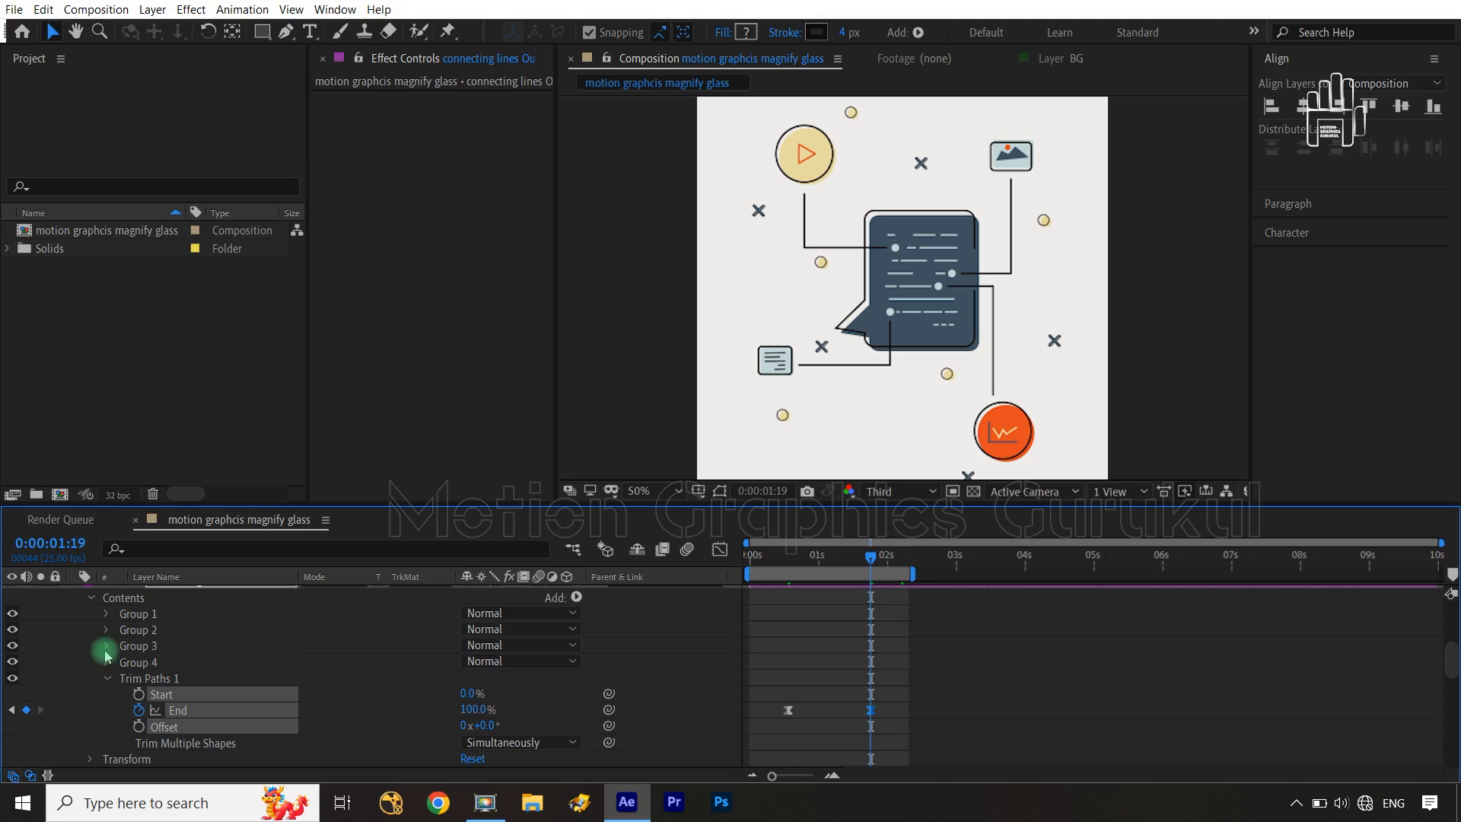
{"action": "left_click", "coordinate": [105, 615]}
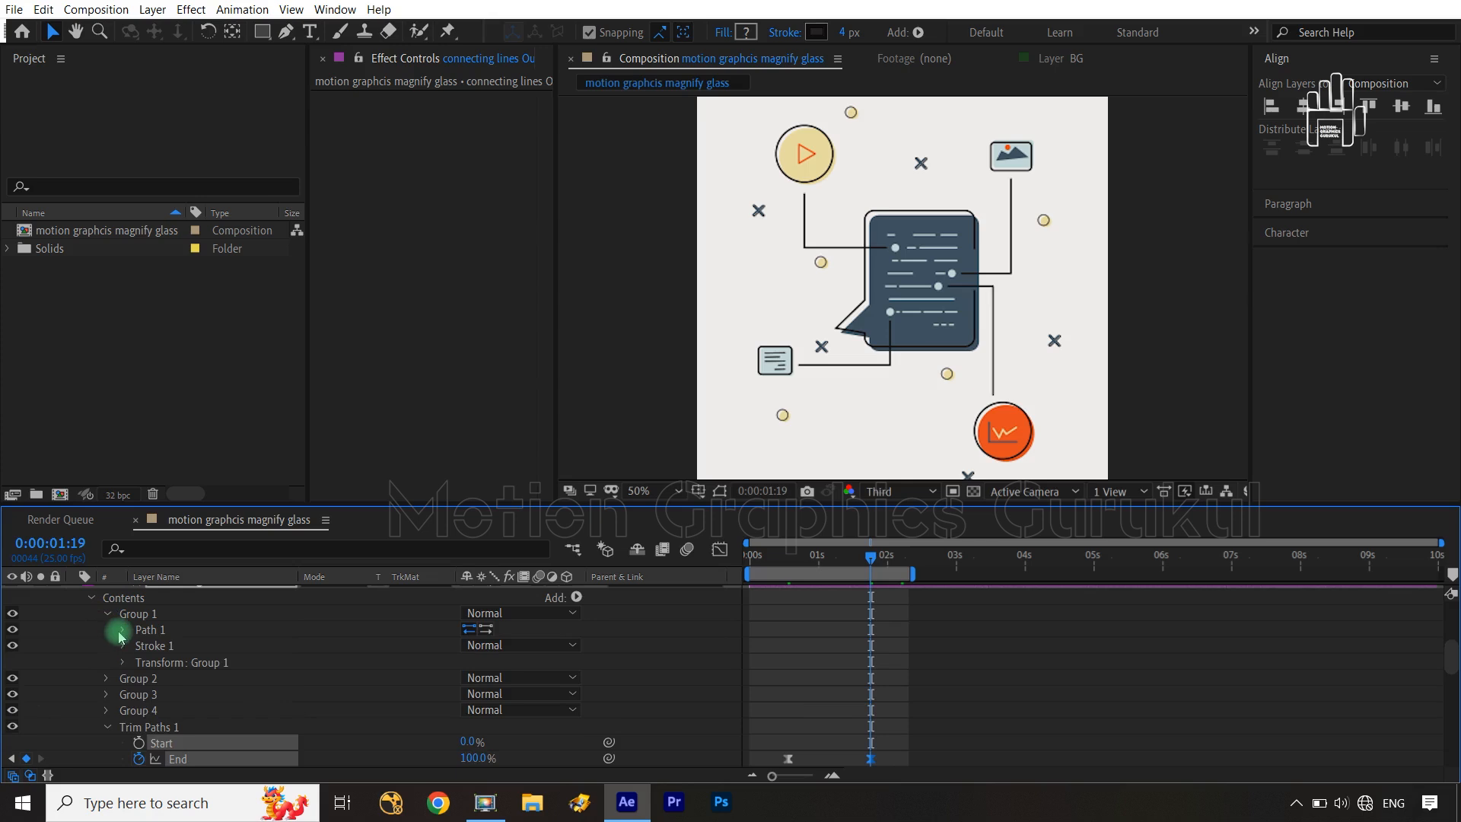
{"action": "left_click", "coordinate": [122, 646]}
{"action": "scroll", "coordinate": [123, 646], "scroll_direction": "down", "scroll_amount": 1}
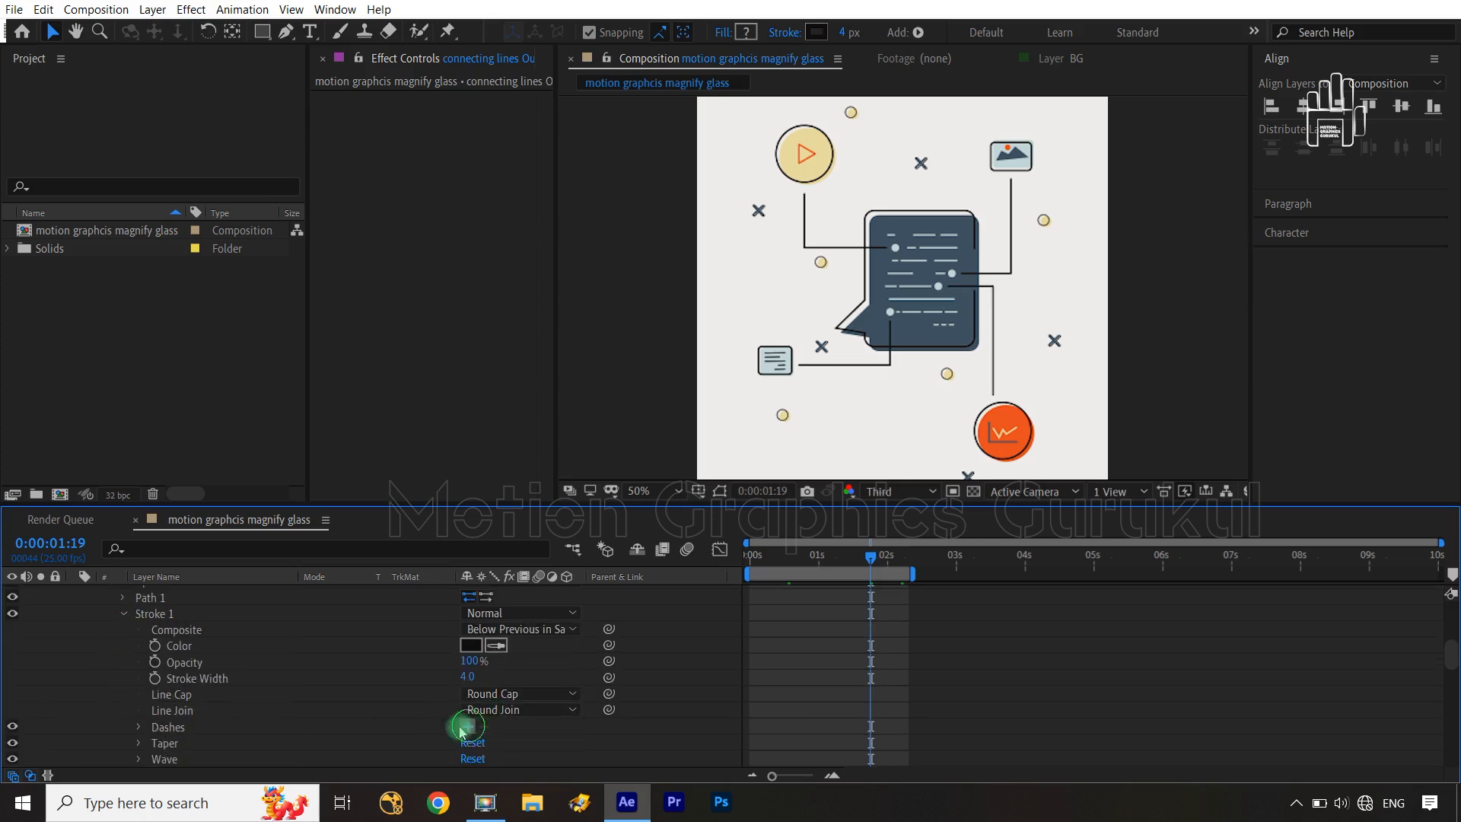
{"action": "left_click", "coordinate": [468, 727]}
{"action": "scroll", "coordinate": [140, 721], "scroll_direction": "down", "scroll_amount": 2}
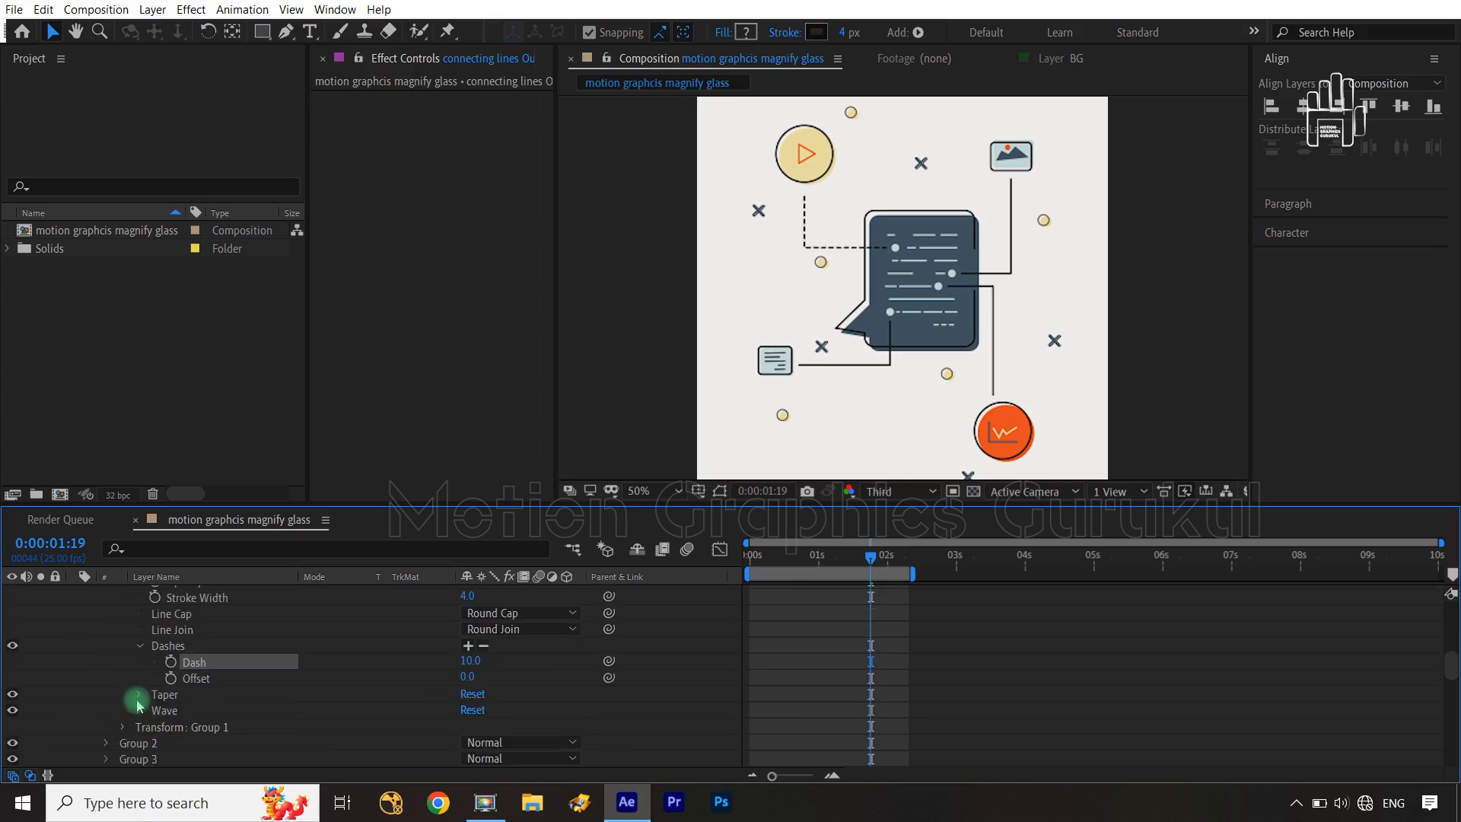
Step: Add a dash to the stroke of Group 2 in the connecting lines layer
{"action": "left_click", "coordinate": [107, 743]}
{"action": "scroll", "coordinate": [110, 752], "scroll_direction": "down", "scroll_amount": 1}
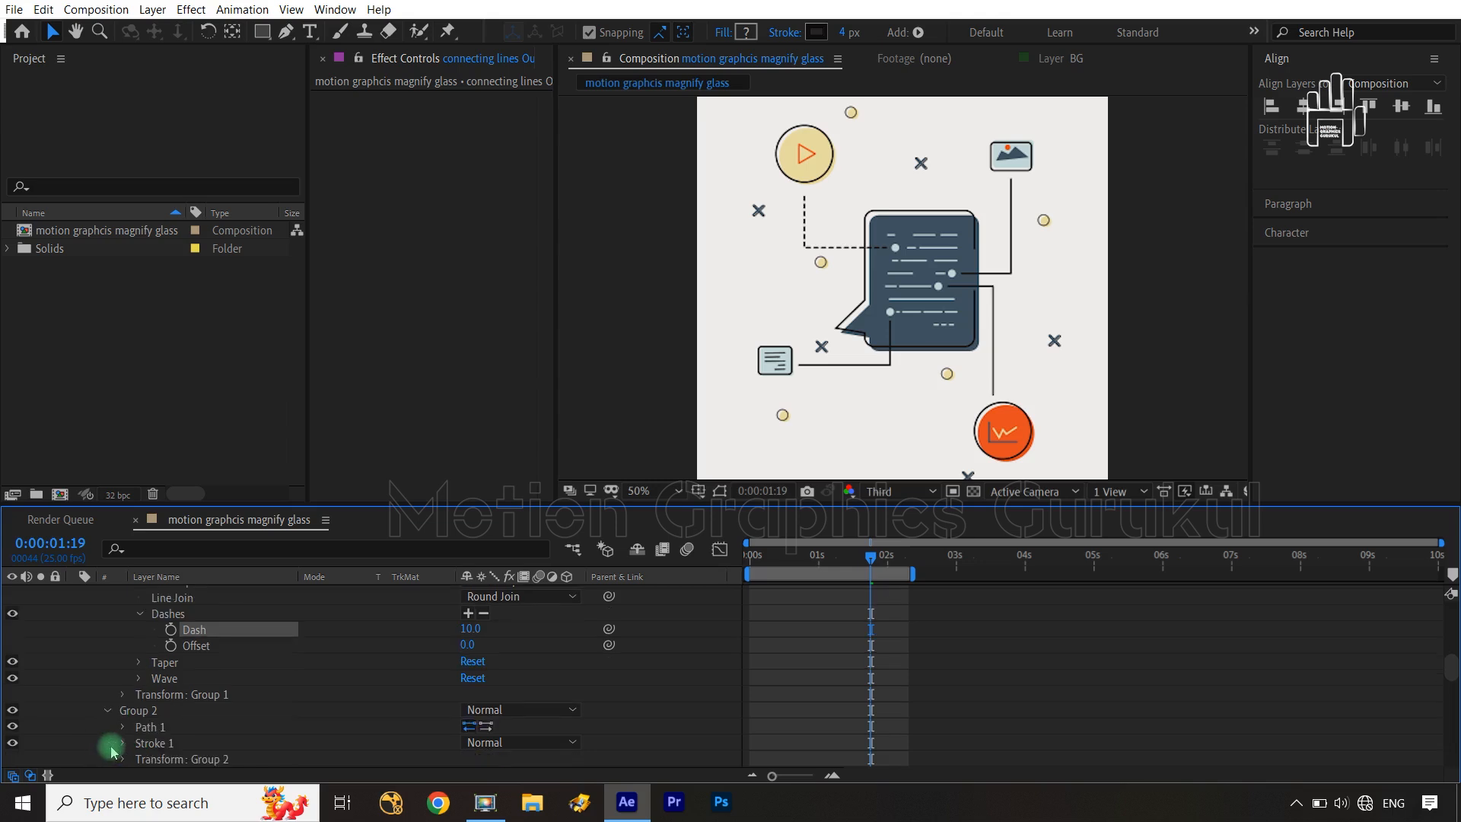
{"action": "left_click", "coordinate": [124, 743]}
{"action": "scroll", "coordinate": [502, 695], "scroll_direction": "down", "scroll_amount": 3}
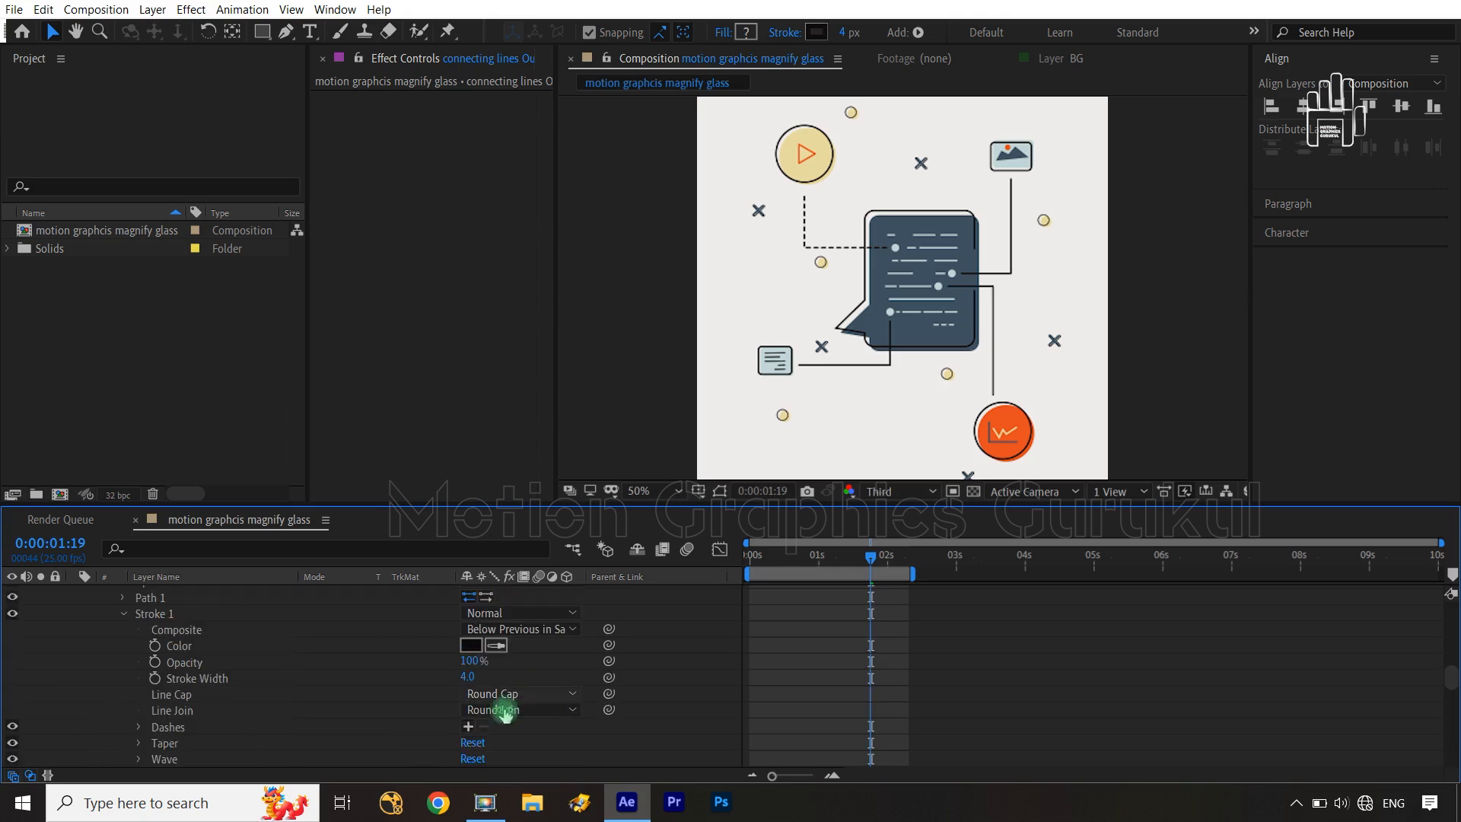
{"action": "scroll", "coordinate": [304, 693], "scroll_direction": "down", "scroll_amount": 2}
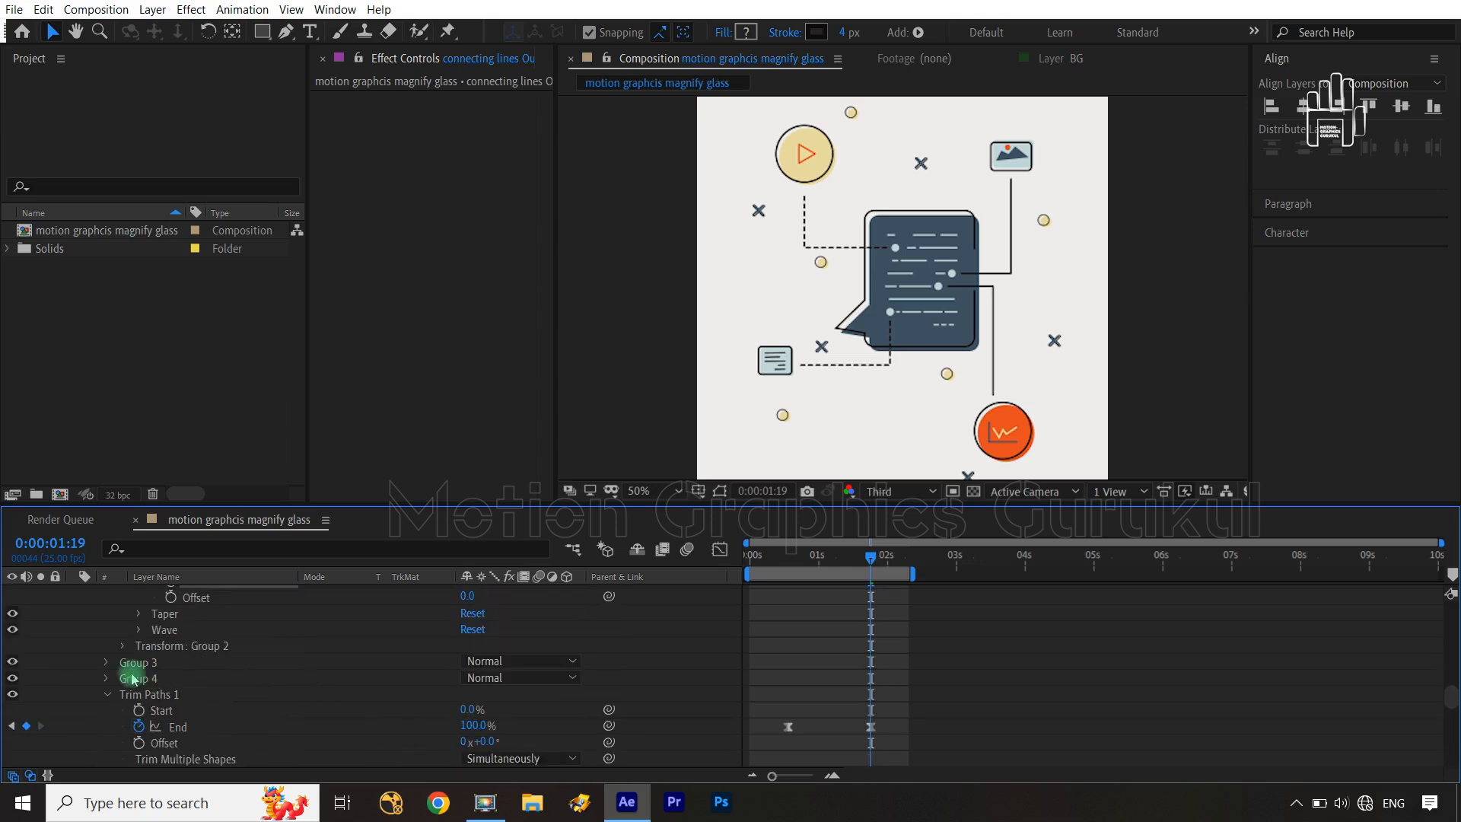
Step: Make the Group 3 stroke of the connecting lines dashed, with a dash of 10
{"action": "left_click", "coordinate": [107, 662]}
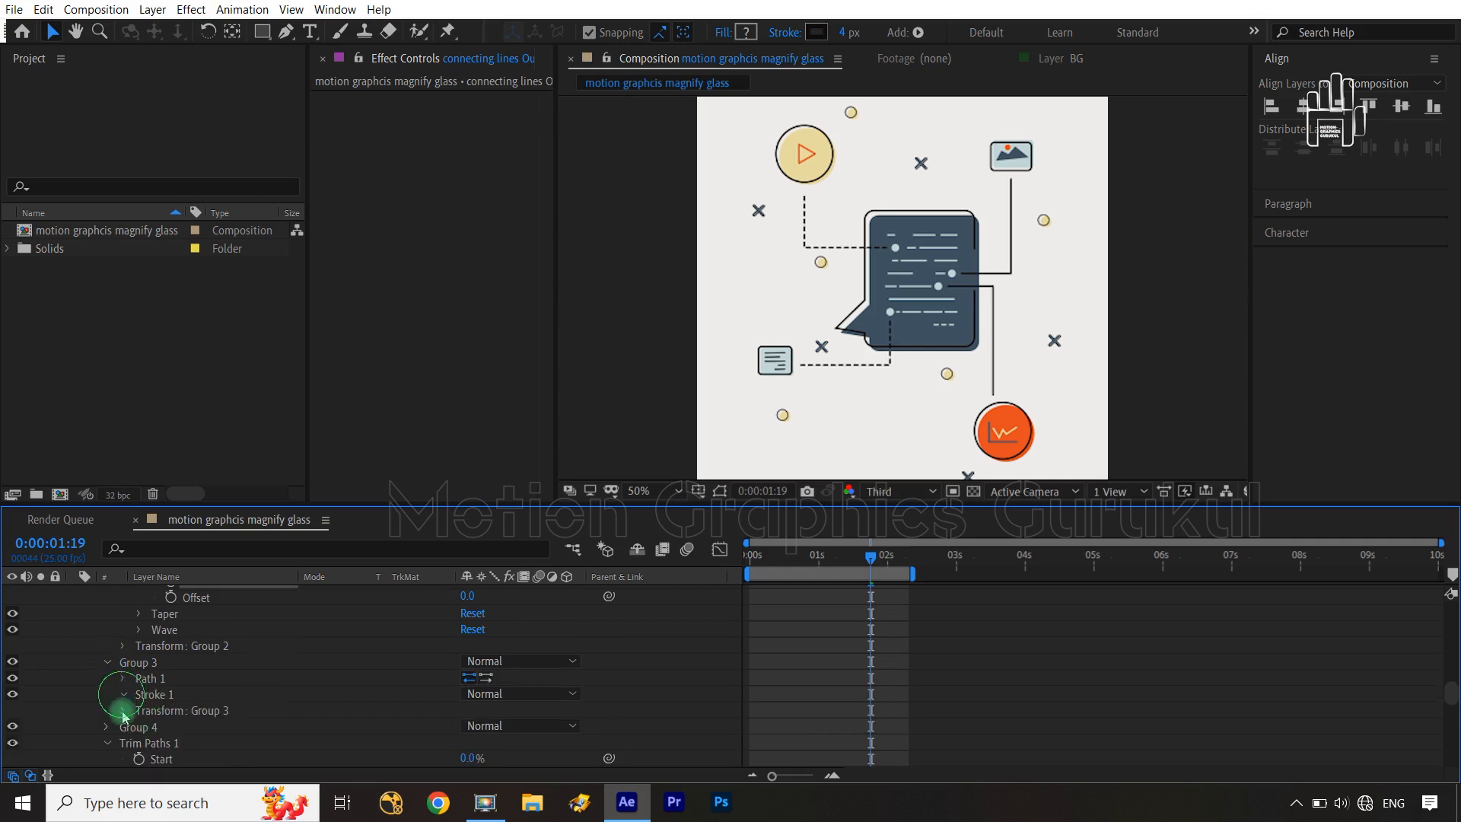
{"action": "left_click", "coordinate": [123, 694]}
{"action": "scroll", "coordinate": [464, 742], "scroll_direction": "down", "scroll_amount": 2}
{"action": "left_click", "coordinate": [461, 725]}
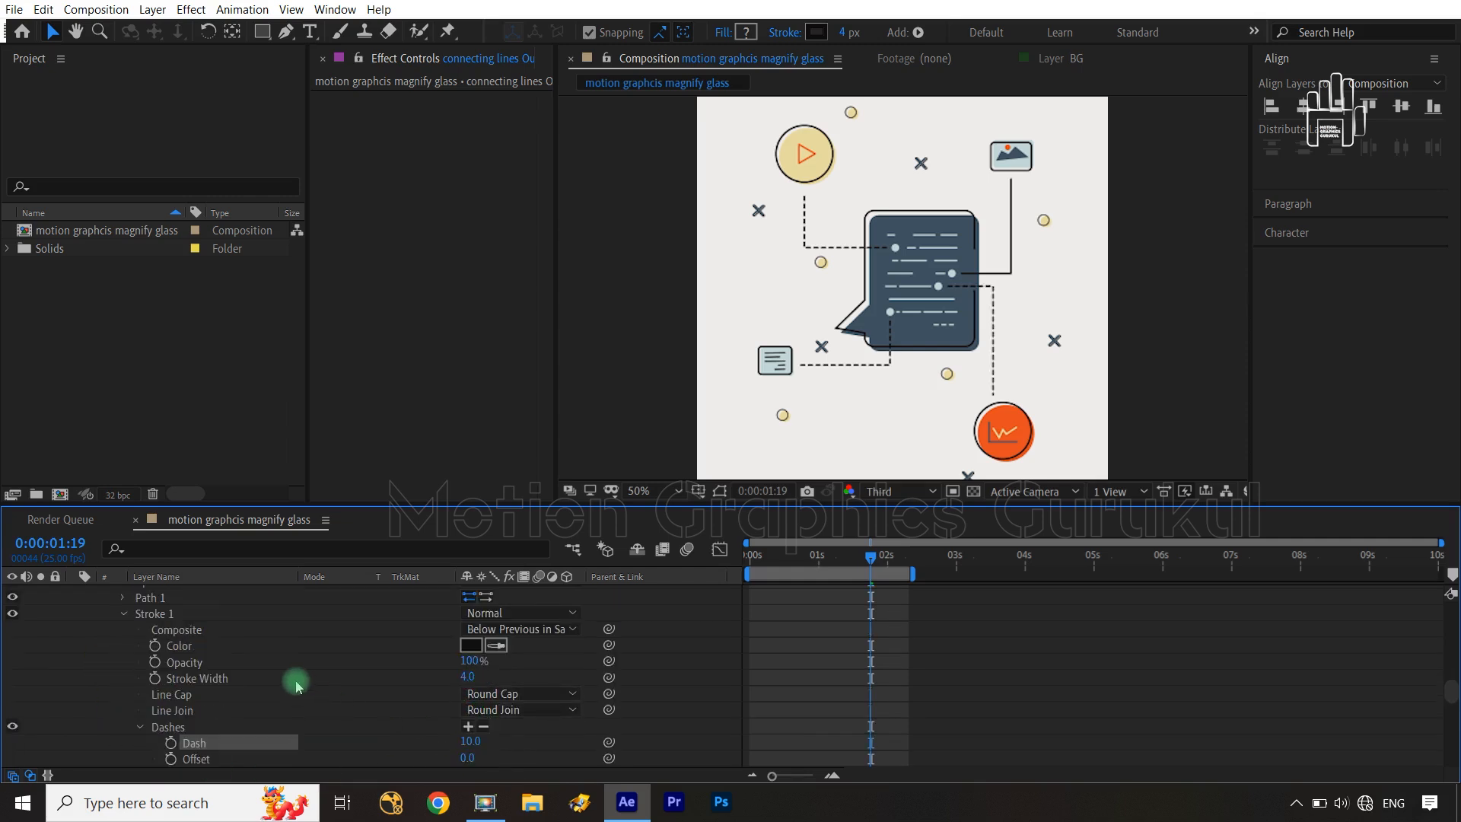
{"action": "scroll", "coordinate": [296, 685], "scroll_direction": "down", "scroll_amount": 4}
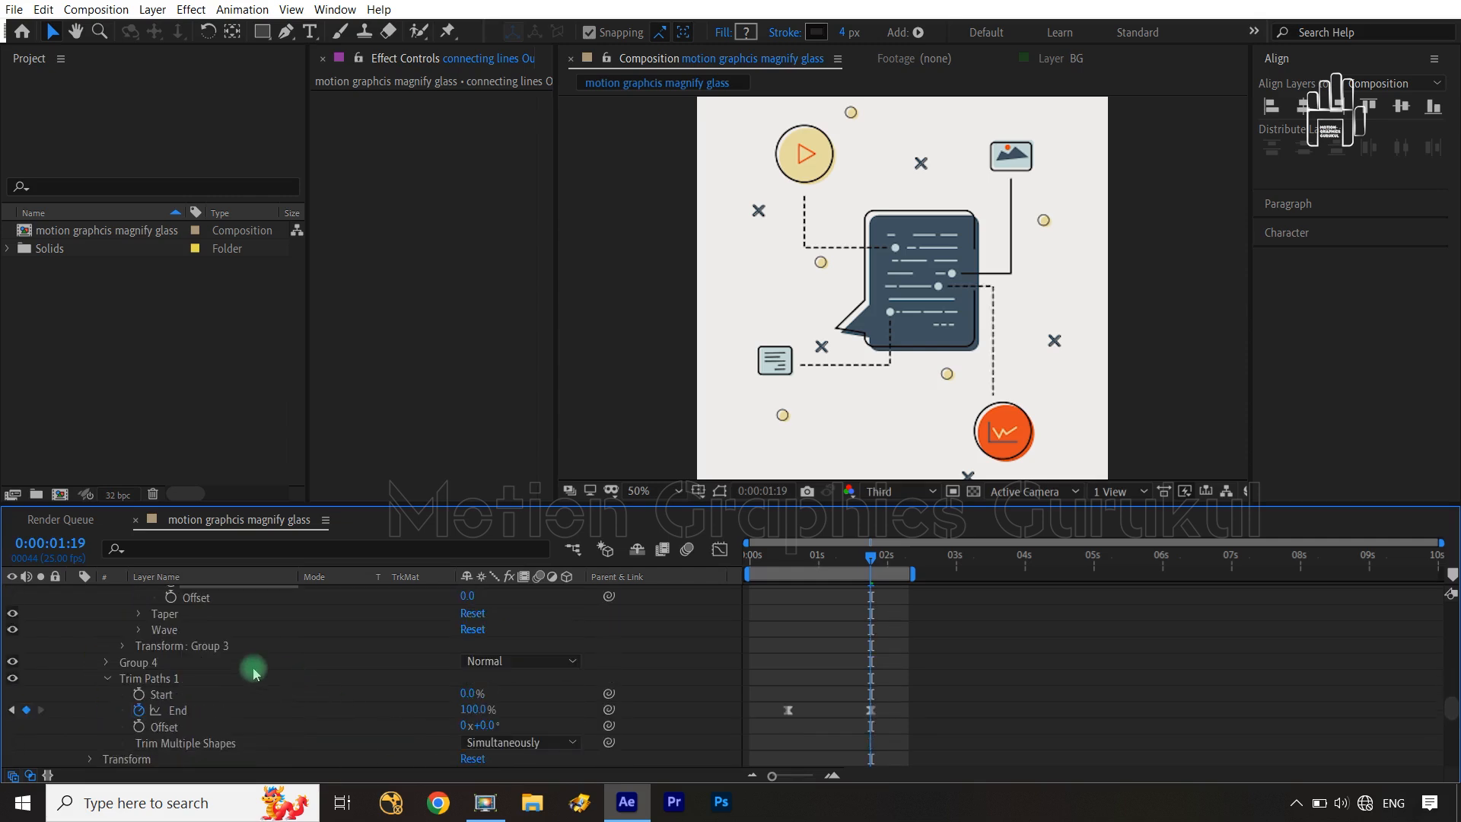
Step: Give the Group 4 stroke of the connecting lines a dash of 10
{"action": "left_click", "coordinate": [106, 662]}
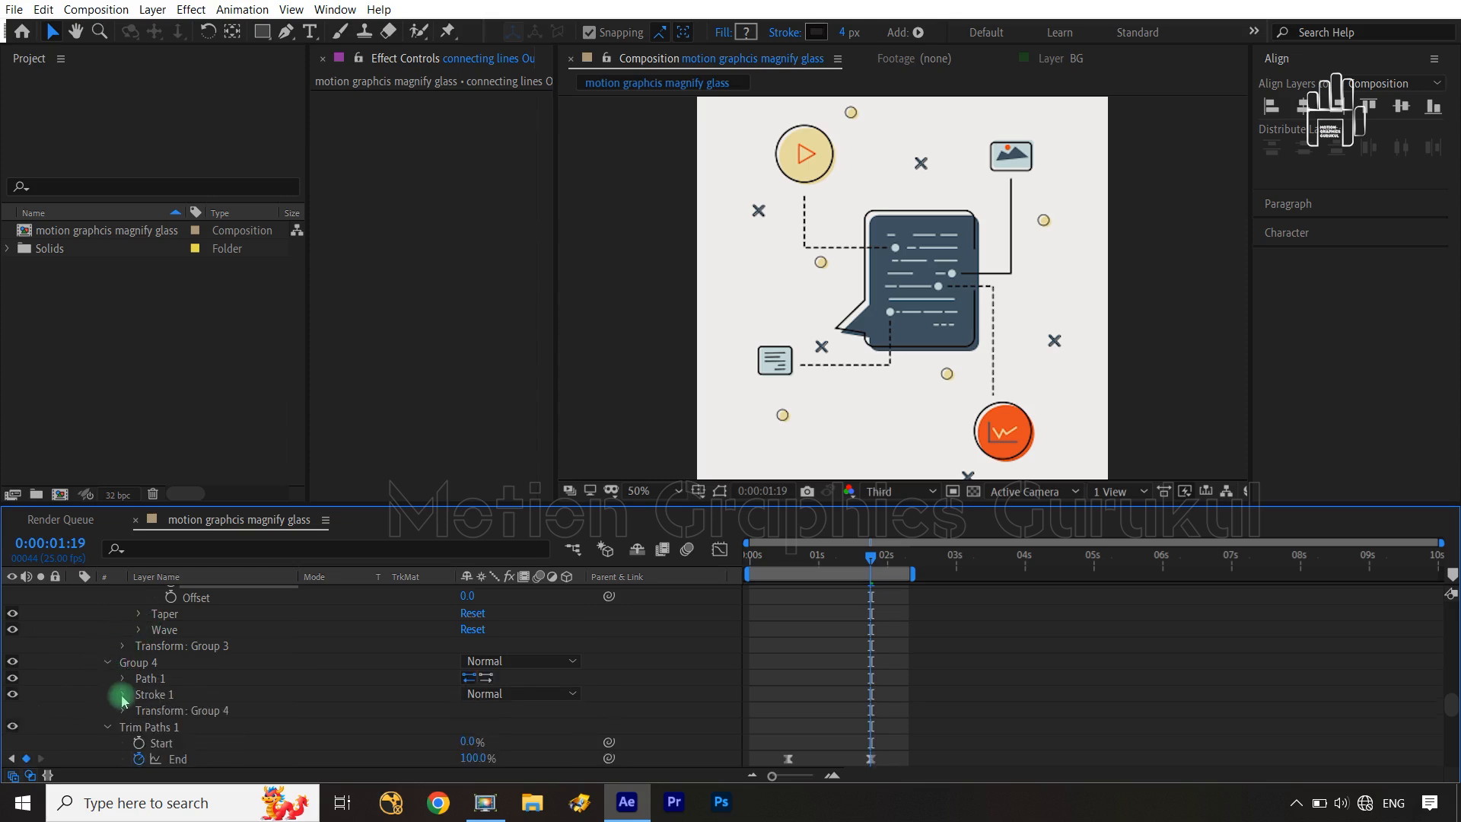
{"action": "left_click", "coordinate": [122, 694]}
{"action": "scroll", "coordinate": [378, 757], "scroll_direction": "down", "scroll_amount": 2}
{"action": "left_click", "coordinate": [468, 726]}
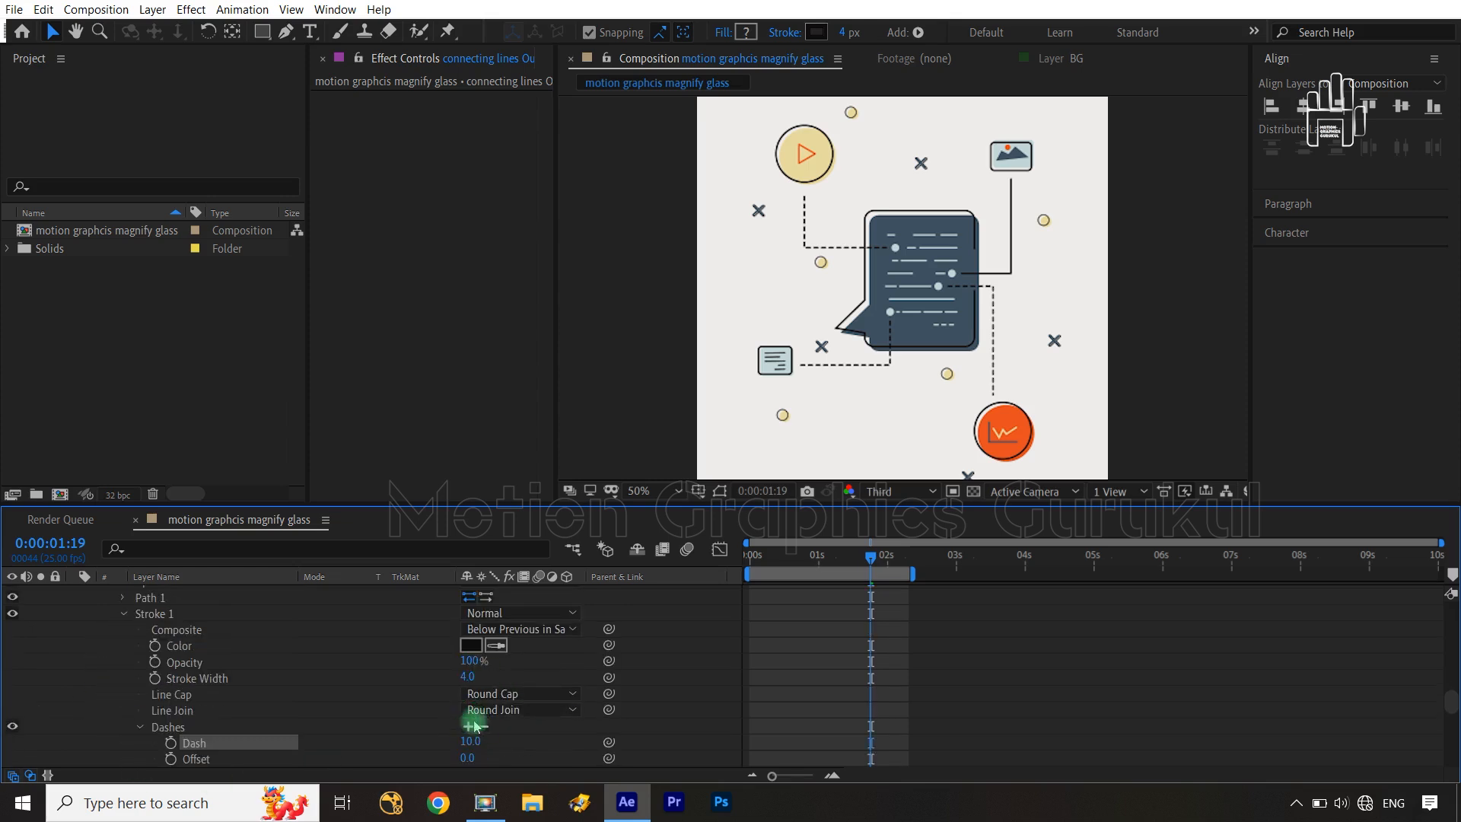
Step: Collapse Groups 1 to 4 and Trim Paths 1 of the connecting lines layer, and deselect the layer
{"action": "scroll", "coordinate": [273, 687], "scroll_direction": "down", "scroll_amount": 2}
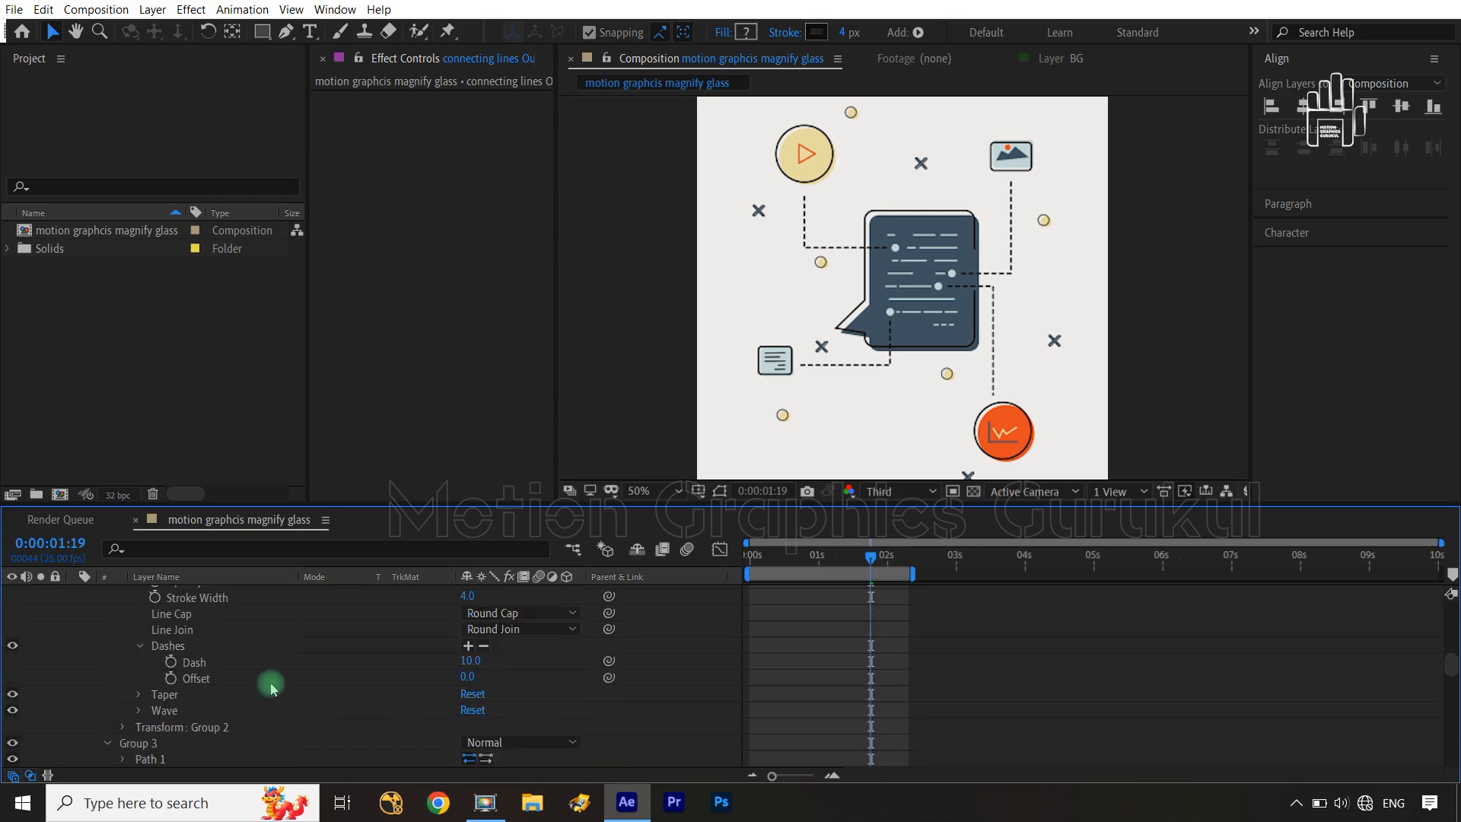
{"action": "scroll", "coordinate": [272, 687], "scroll_direction": "up", "scroll_amount": 4}
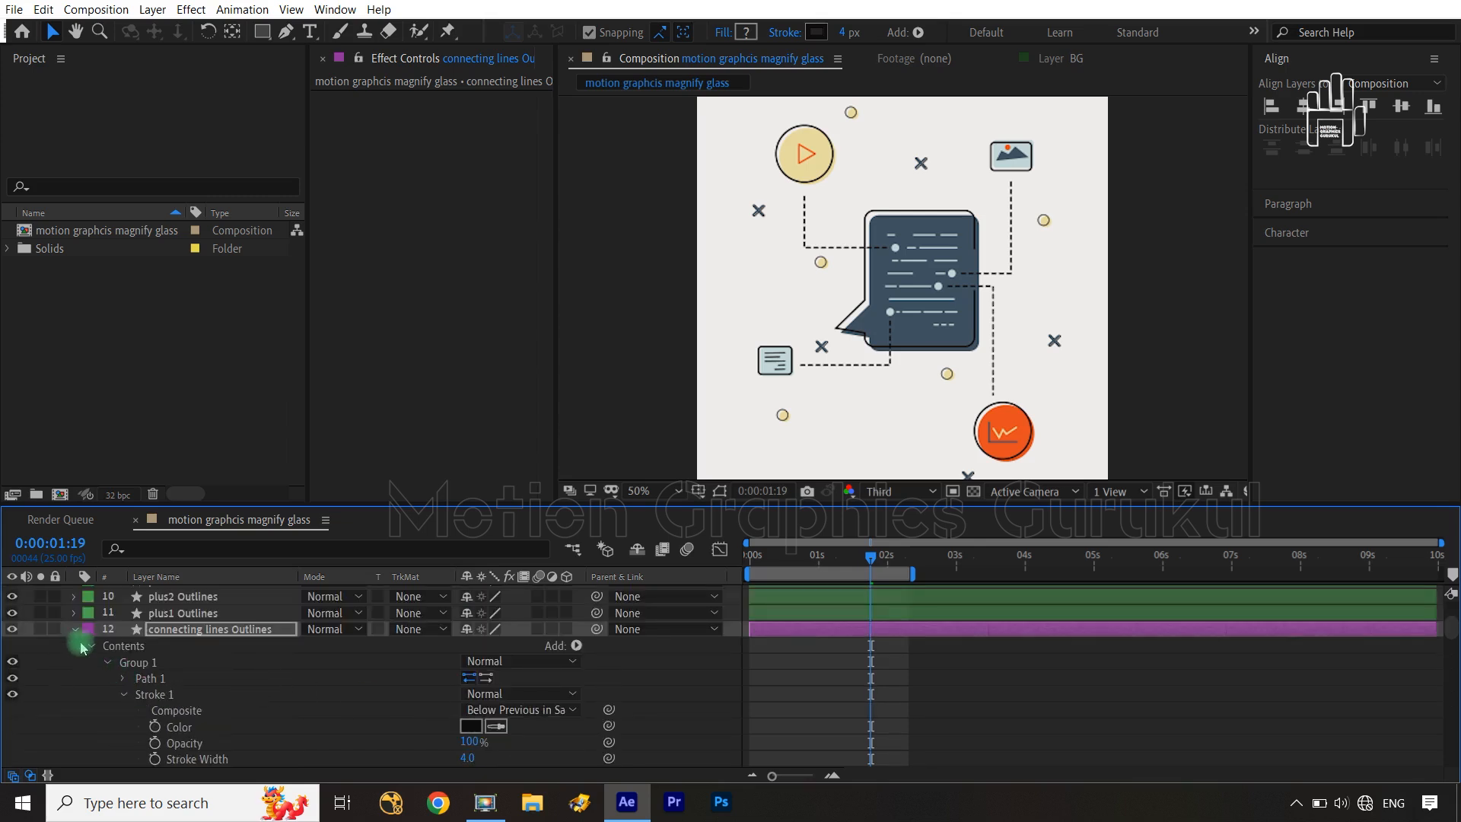
{"action": "left_click", "coordinate": [107, 662]}
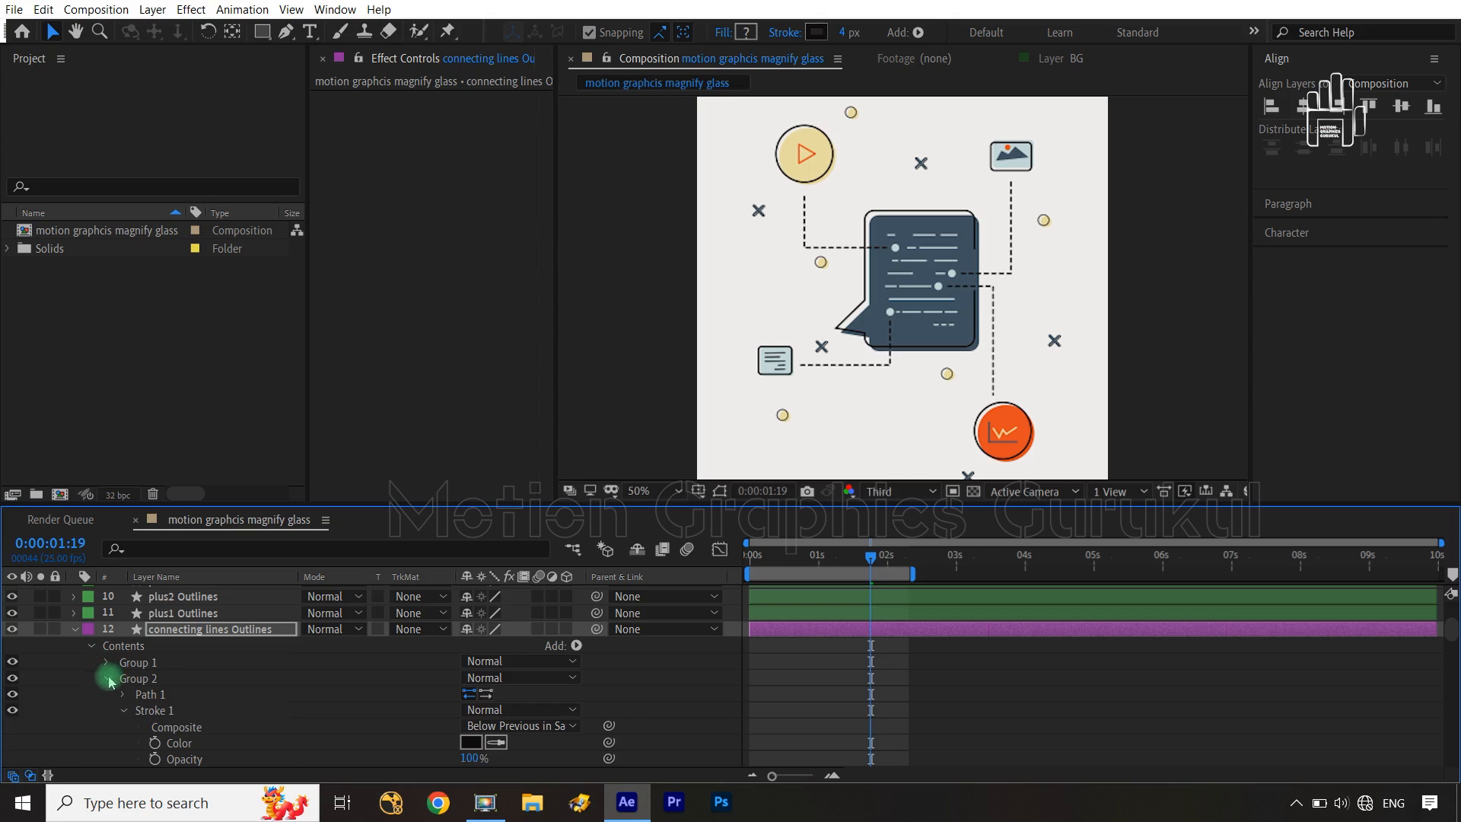
{"action": "left_click", "coordinate": [106, 695]}
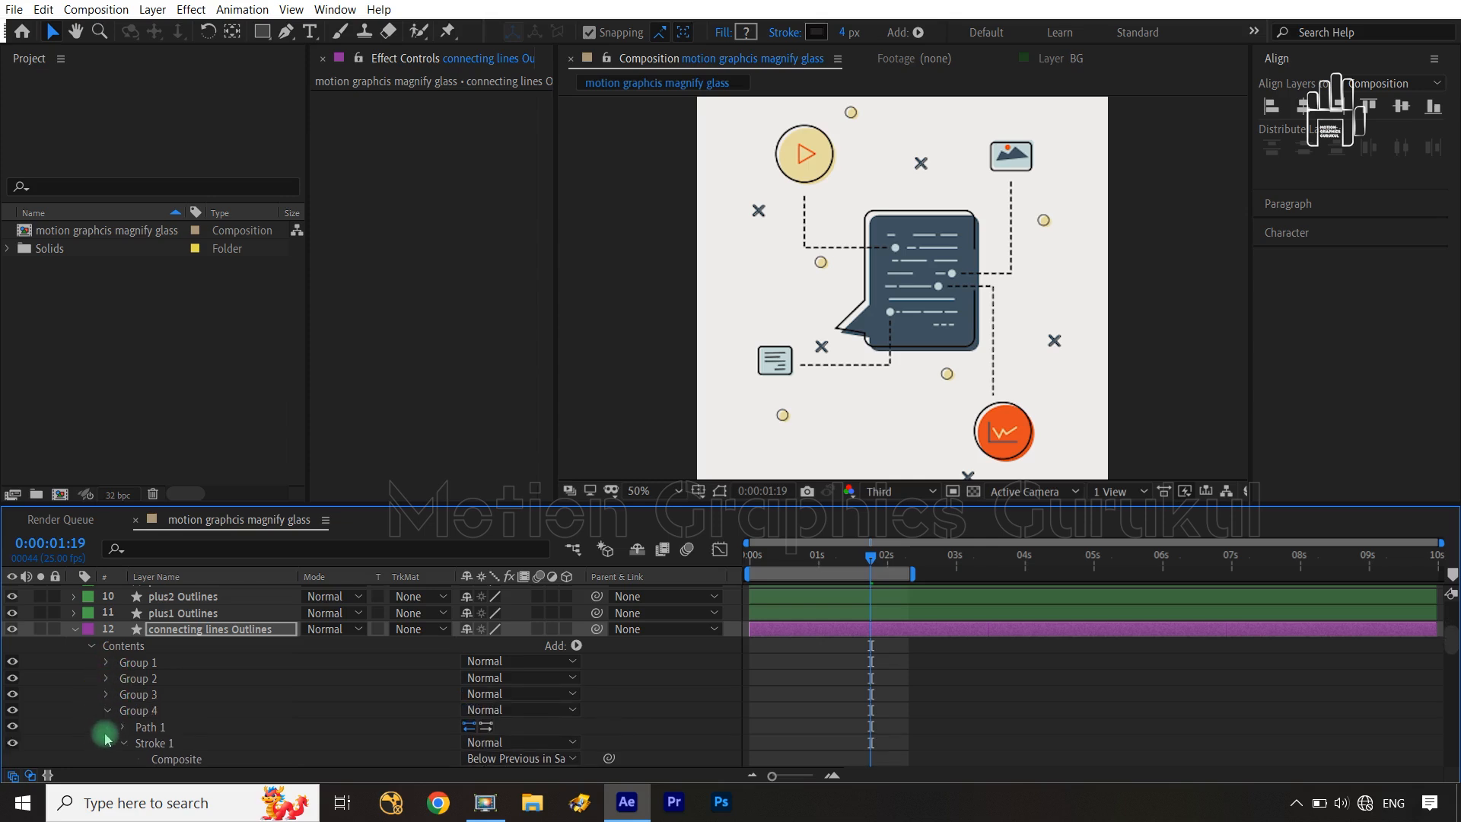
{"action": "left_click", "coordinate": [107, 727]}
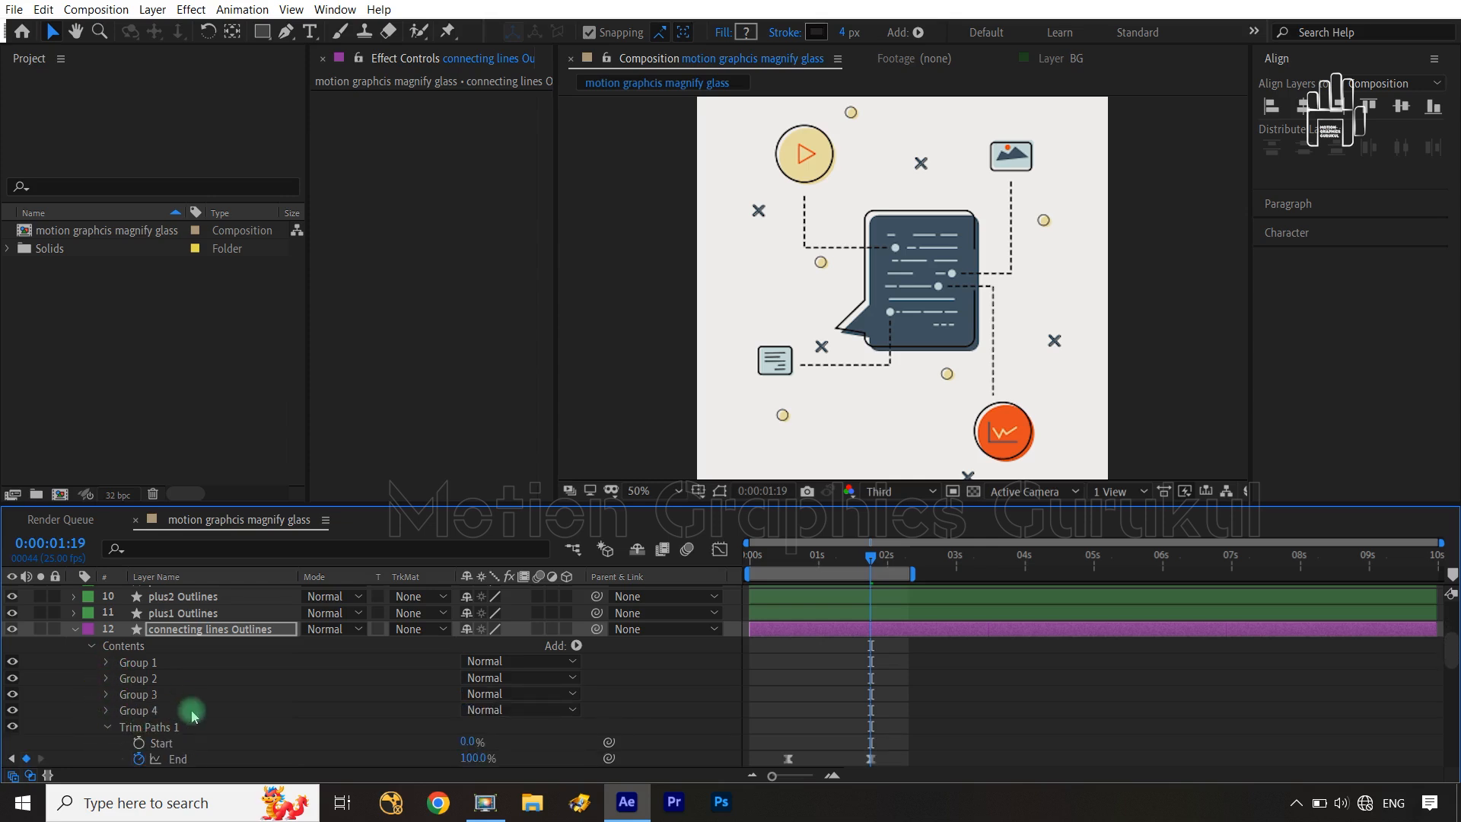
{"action": "left_click", "coordinate": [107, 726]}
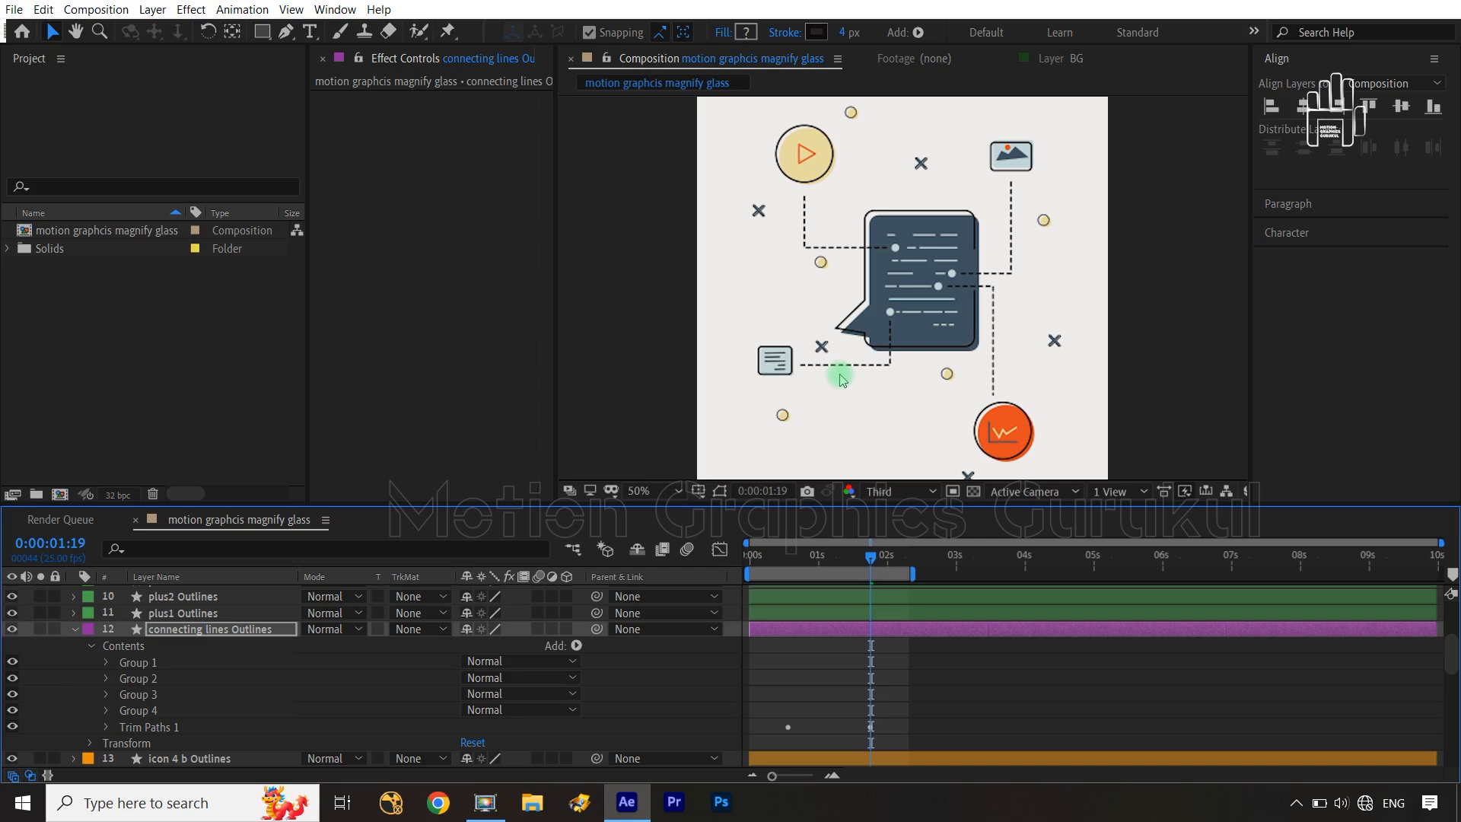
{"action": "left_click", "coordinate": [667, 706]}
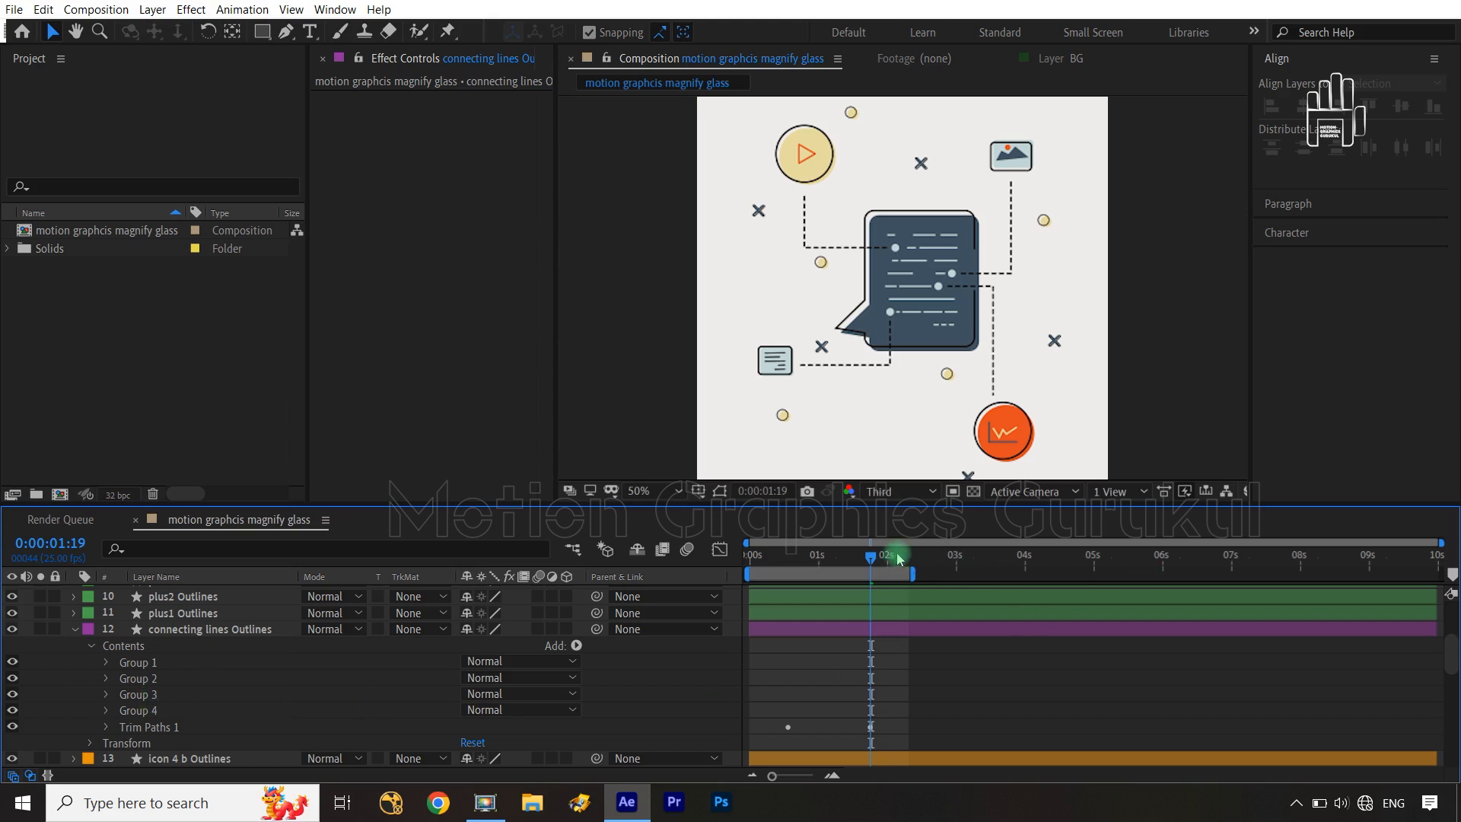
Step: Keyframe the Trim Paths 1 Offset of the connecting lines layer at 0° and align that keyframe with the first End keyframe
{"action": "left_click", "coordinate": [161, 633]}
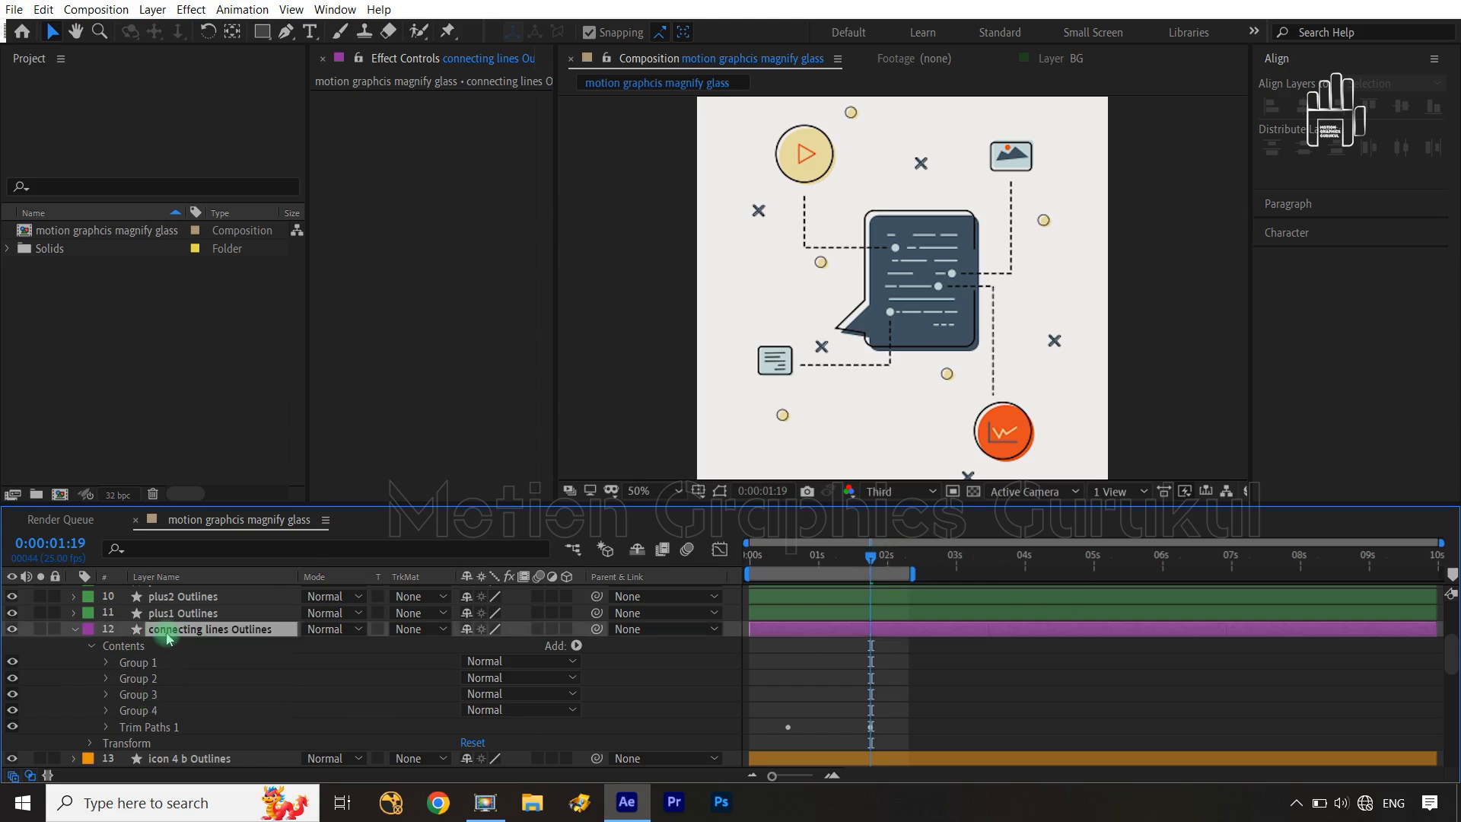
{"action": "left_click", "coordinate": [106, 728]}
{"action": "left_click", "coordinate": [138, 742]}
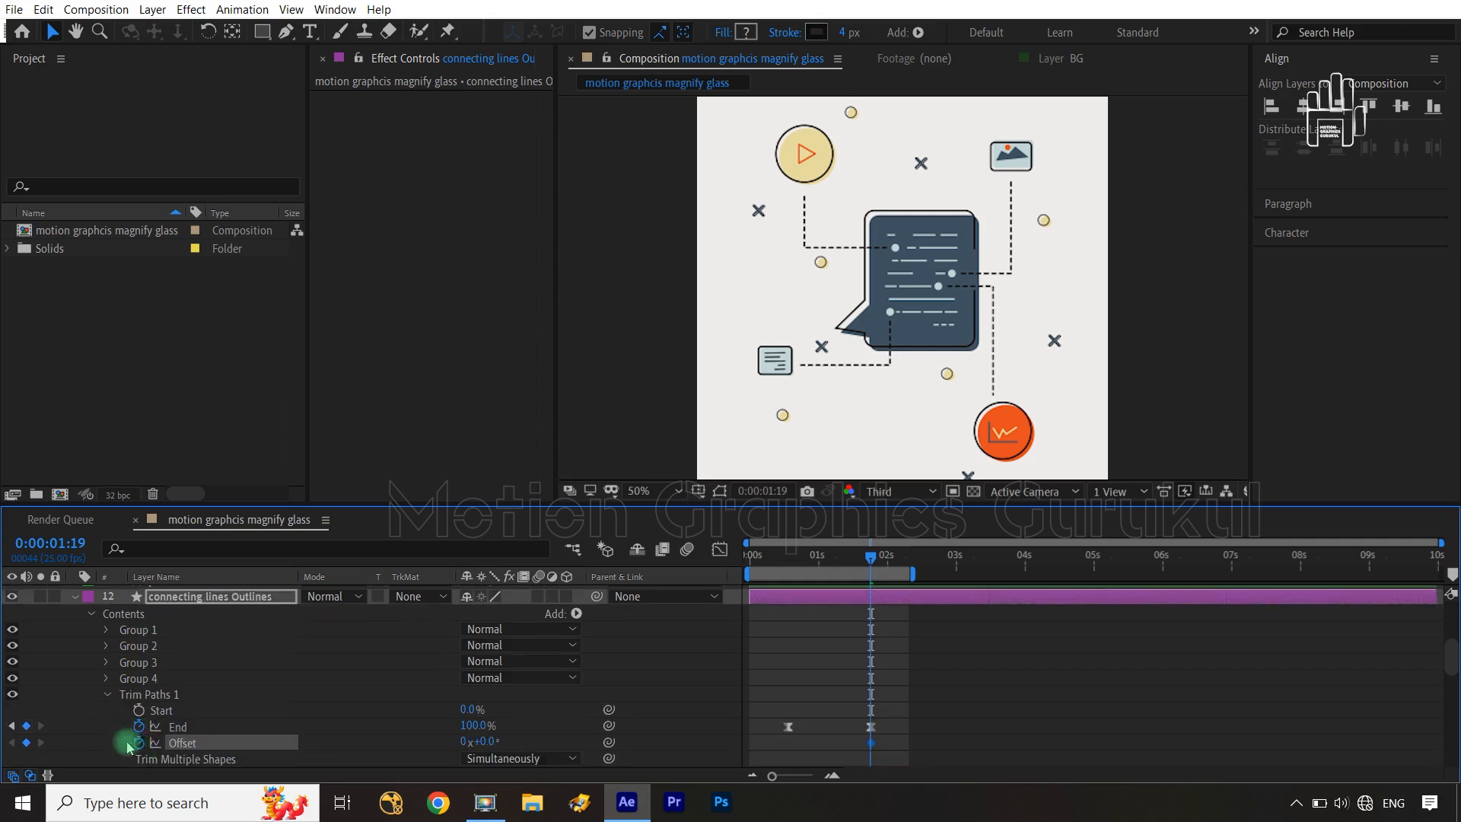
{"action": "left_click", "coordinate": [196, 601]}
{"action": "key", "text": "u"}
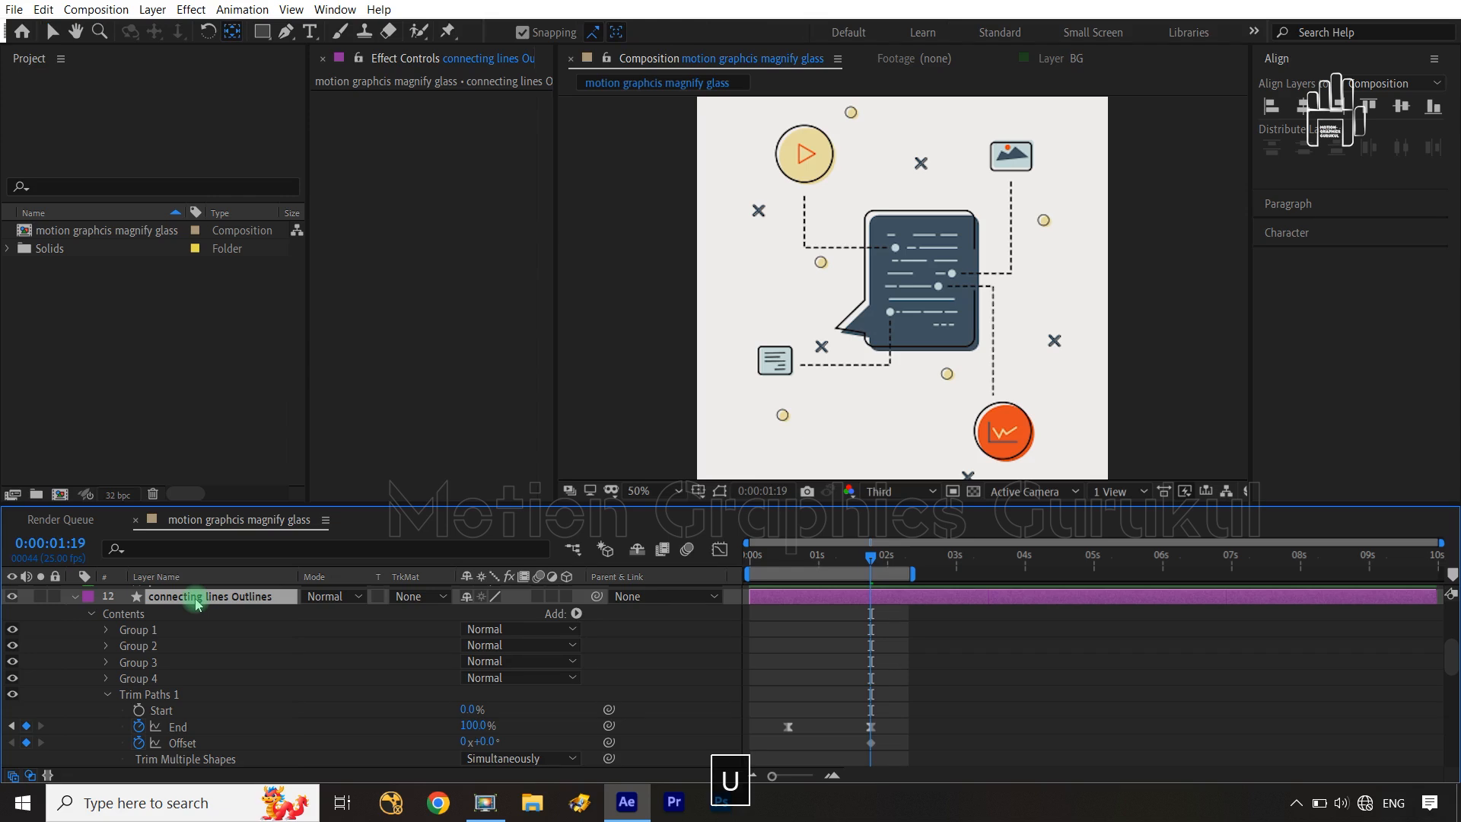
{"action": "left_click", "coordinate": [867, 630]}
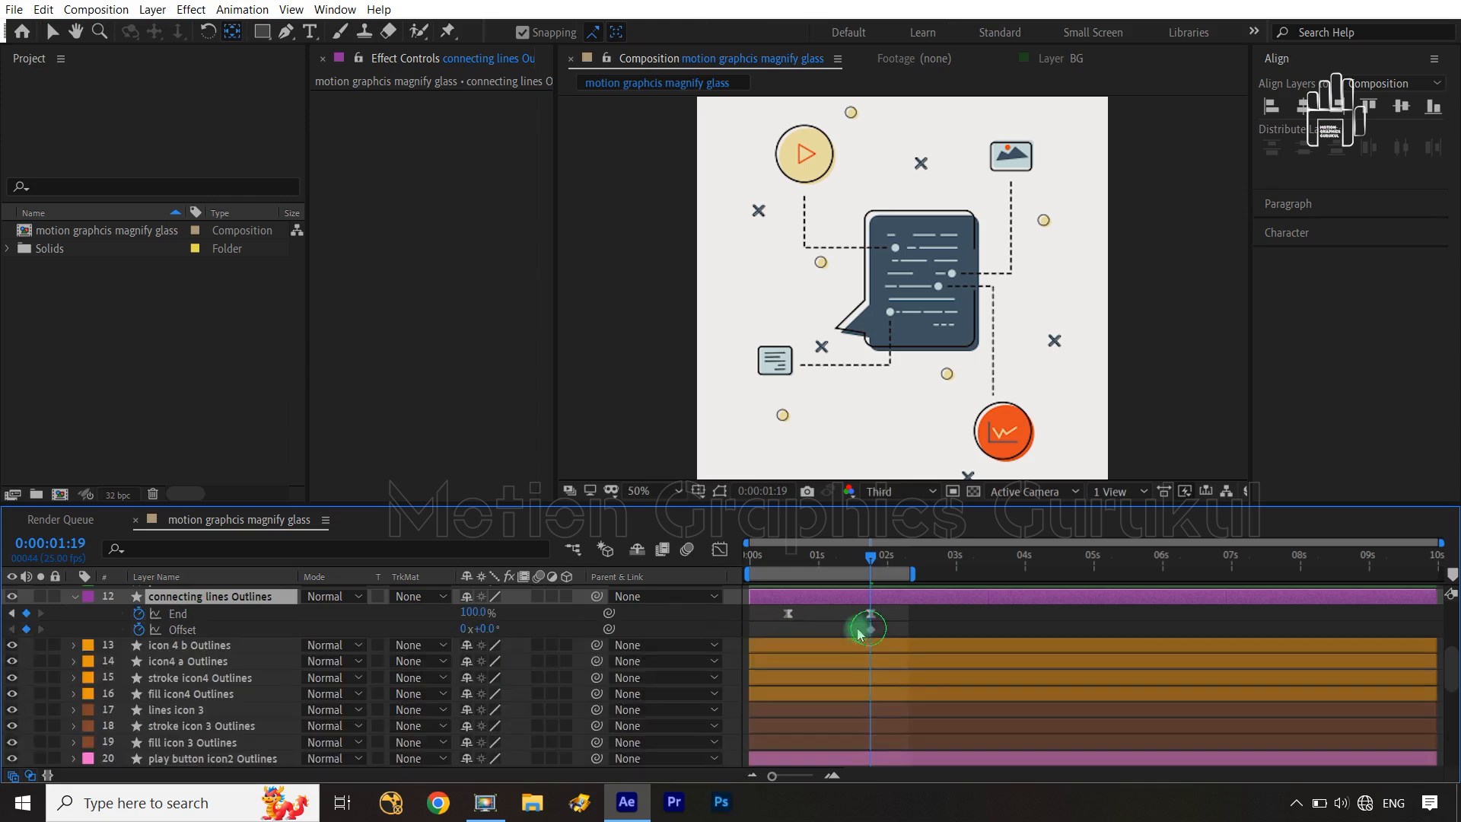
{"action": "left_click_drag", "start_coordinate": [868, 633], "coordinate": [788, 638]}
Step: Set the connecting lines' Offset to -292° at 0:00:09:00 and preview the animation from the start of the composition
{"action": "left_click_drag", "start_coordinate": [870, 557], "coordinate": [1369, 583]}
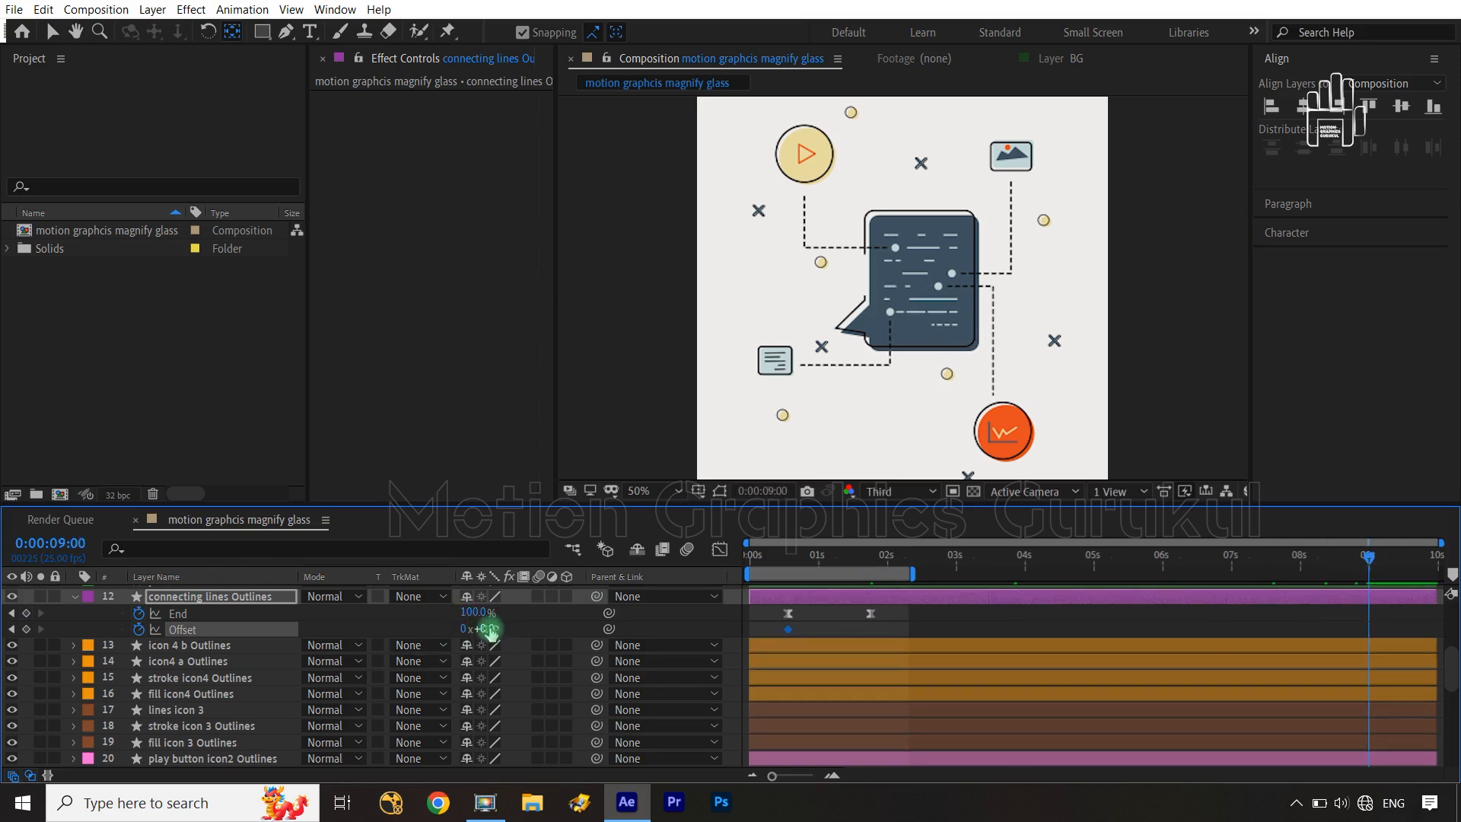
{"action": "left_click_drag", "start_coordinate": [489, 629], "coordinate": [206, 624]}
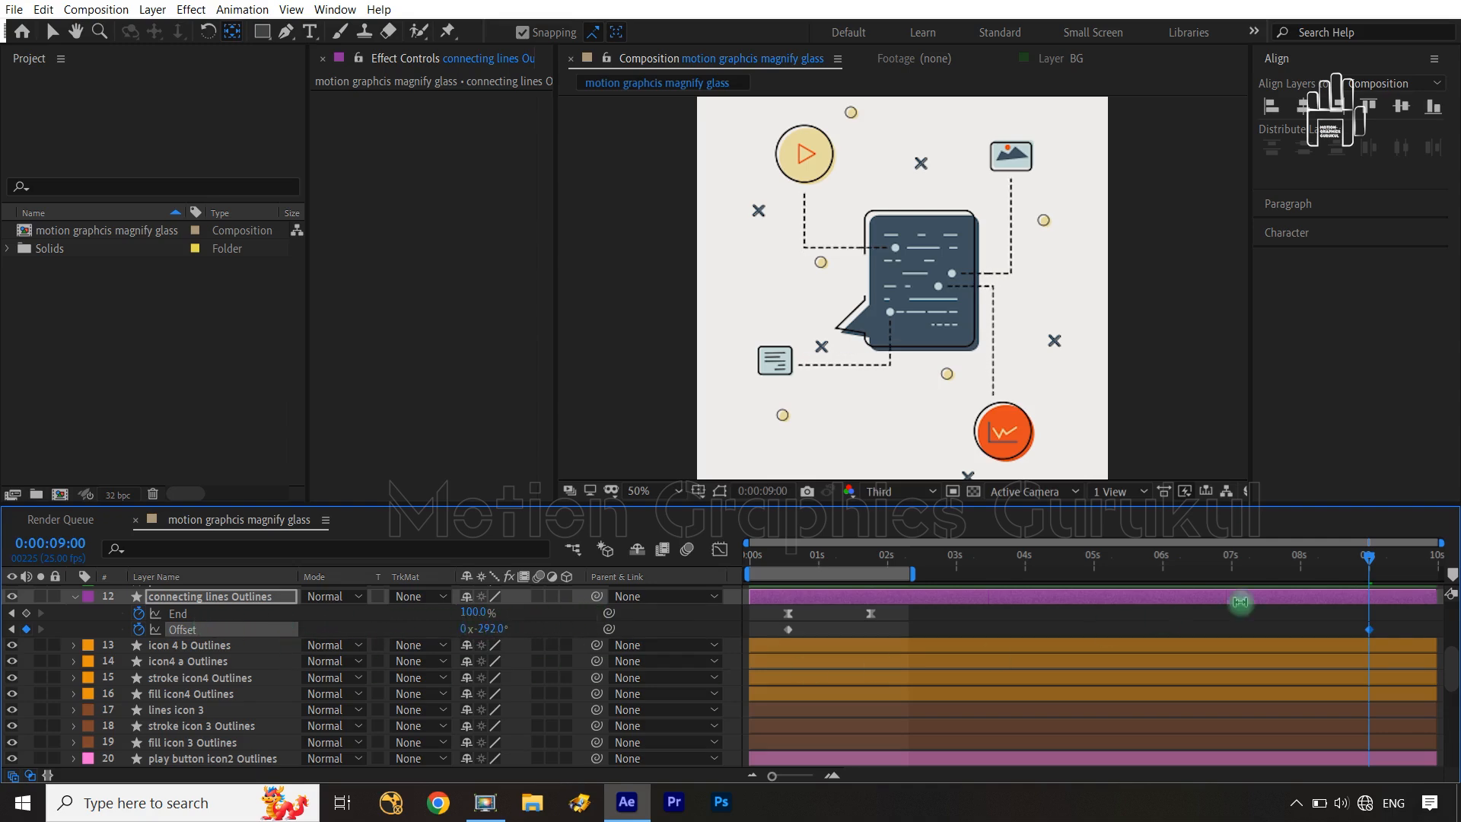
{"action": "left_click_drag", "start_coordinate": [1368, 556], "coordinate": [669, 611]}
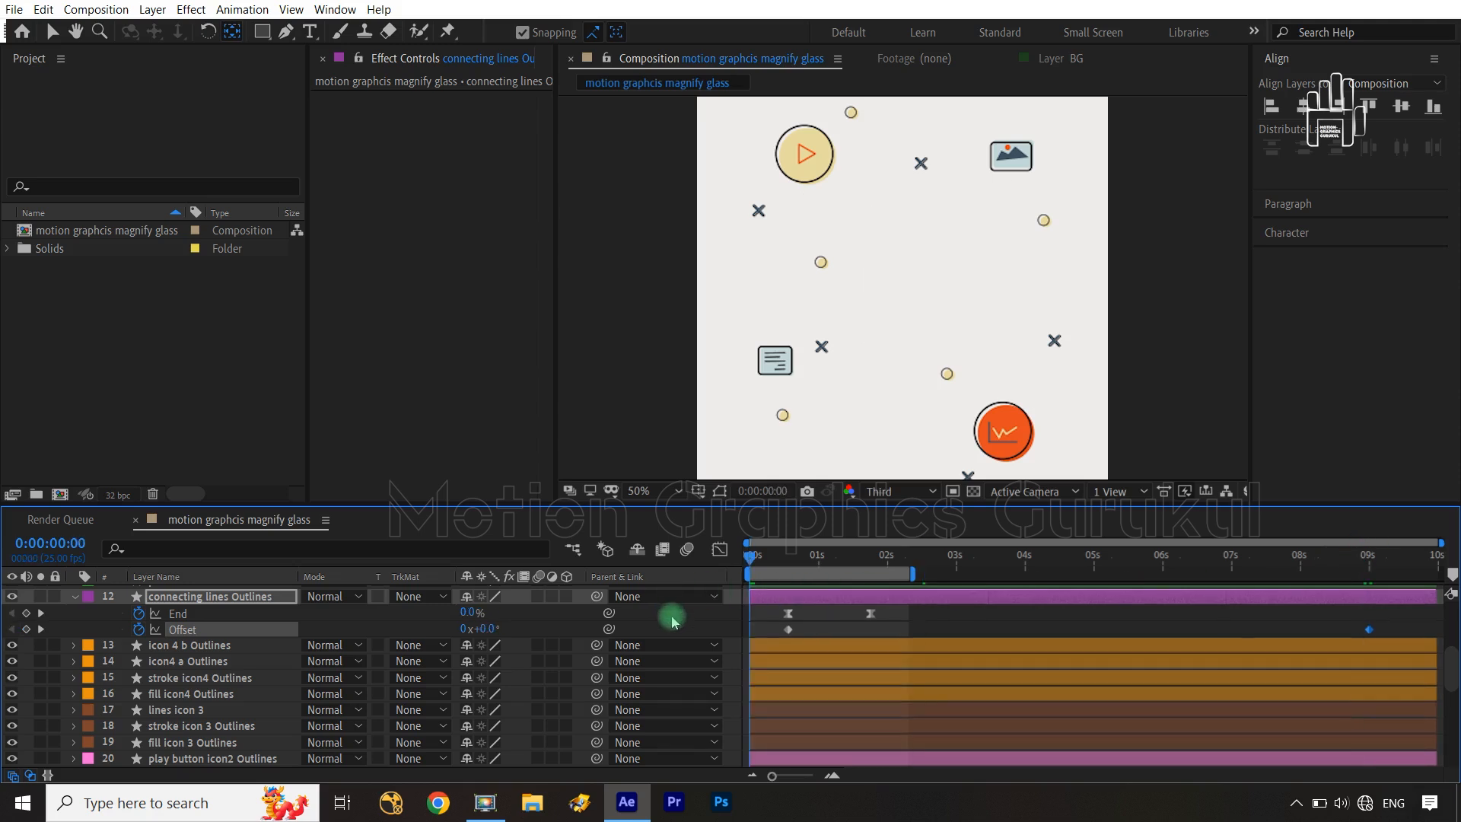
{"action": "left_click", "coordinate": [673, 618]}
{"action": "key", "text": "space"}
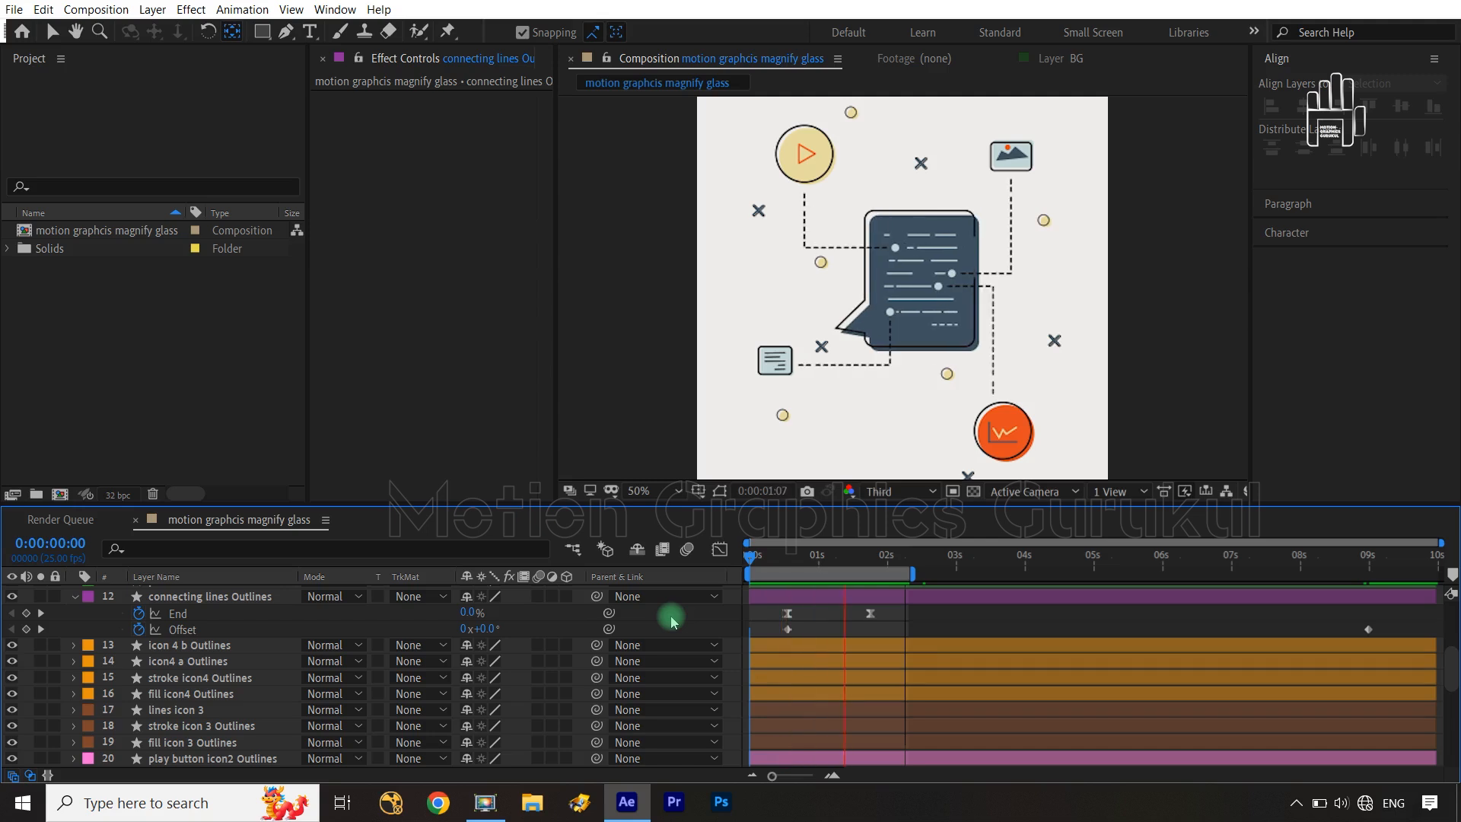
{"action": "key", "text": "space"}
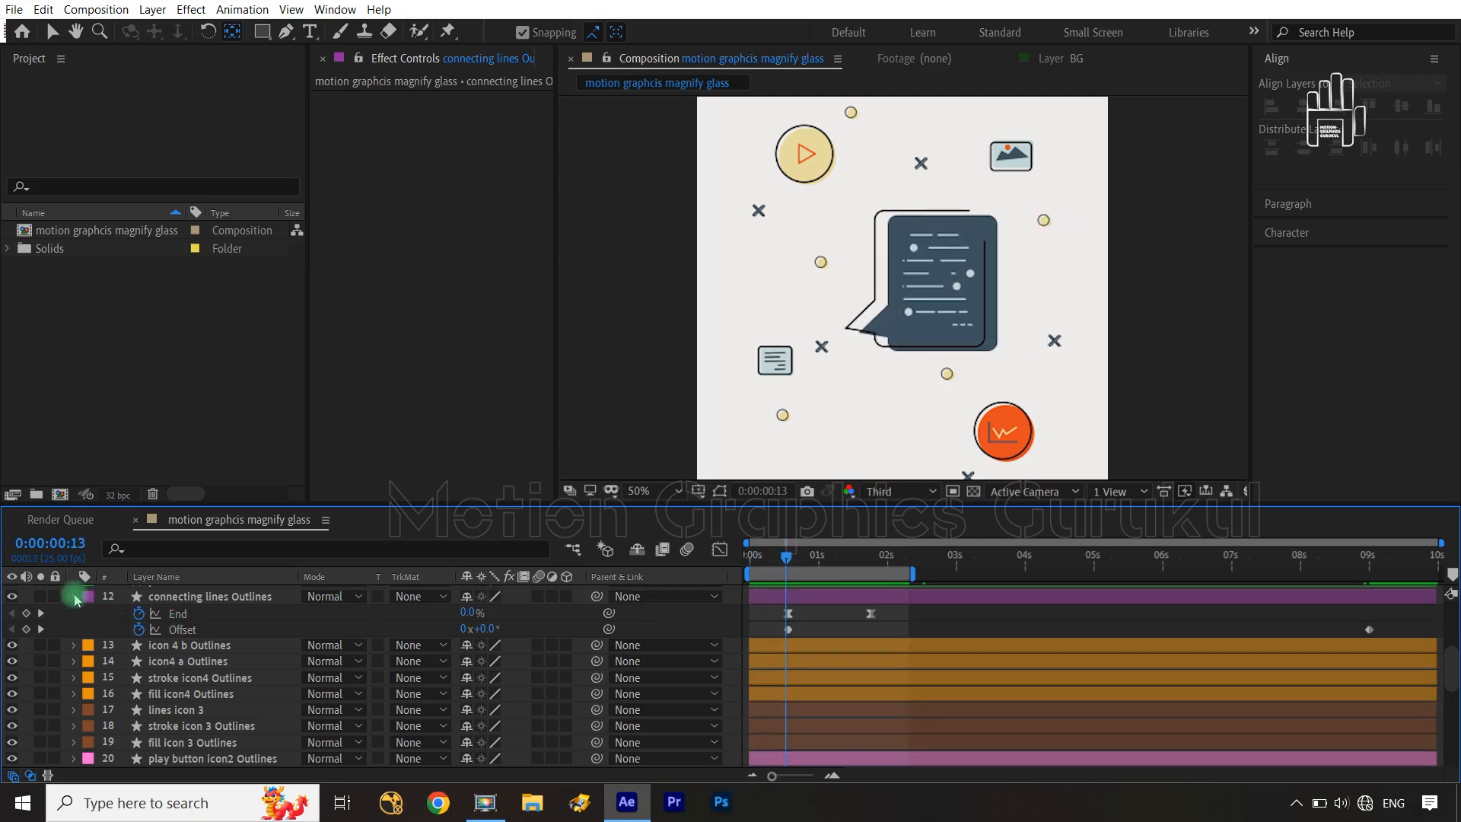
{"action": "left_click", "coordinate": [74, 597]}
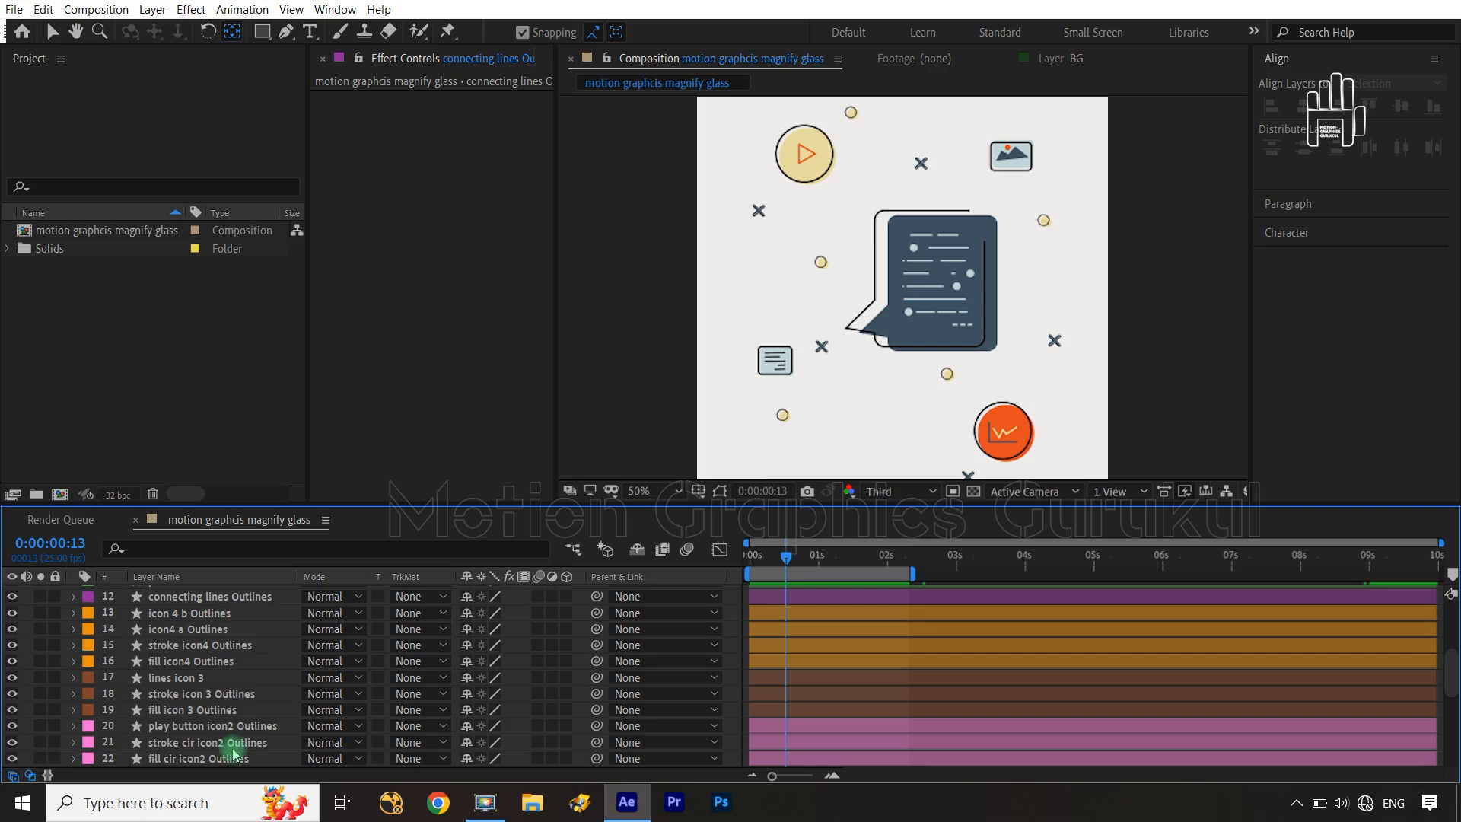
Step: Parent the graph icon 1a, graph icon 1 and stroke cir icon1 layers to fill cir icon1 Outlines in an enlarged timeline
{"action": "scroll", "coordinate": [234, 747], "scroll_direction": "down", "scroll_amount": 5}
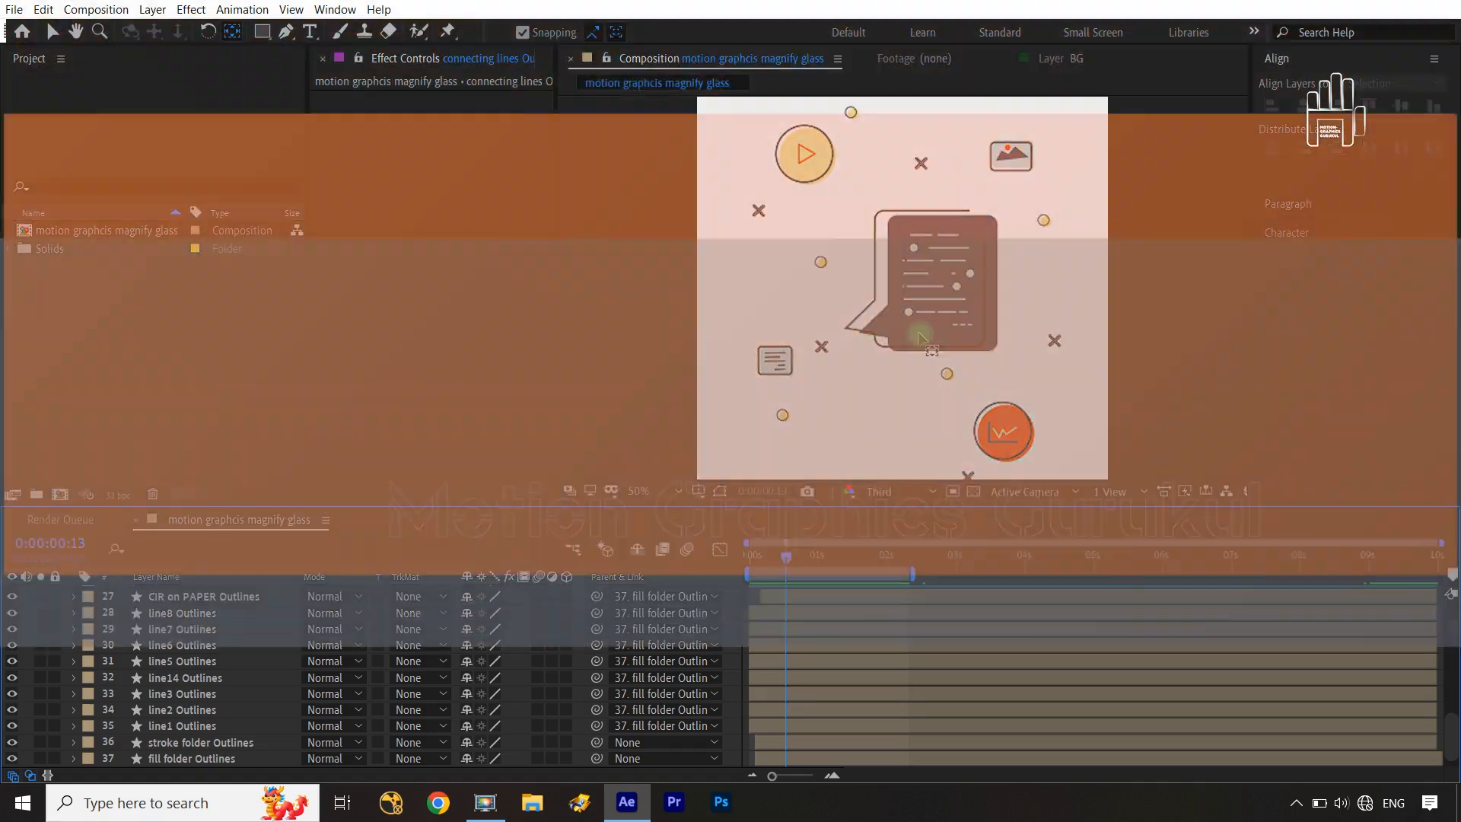
{"action": "scroll", "coordinate": [209, 668], "scroll_direction": "up", "scroll_amount": 3}
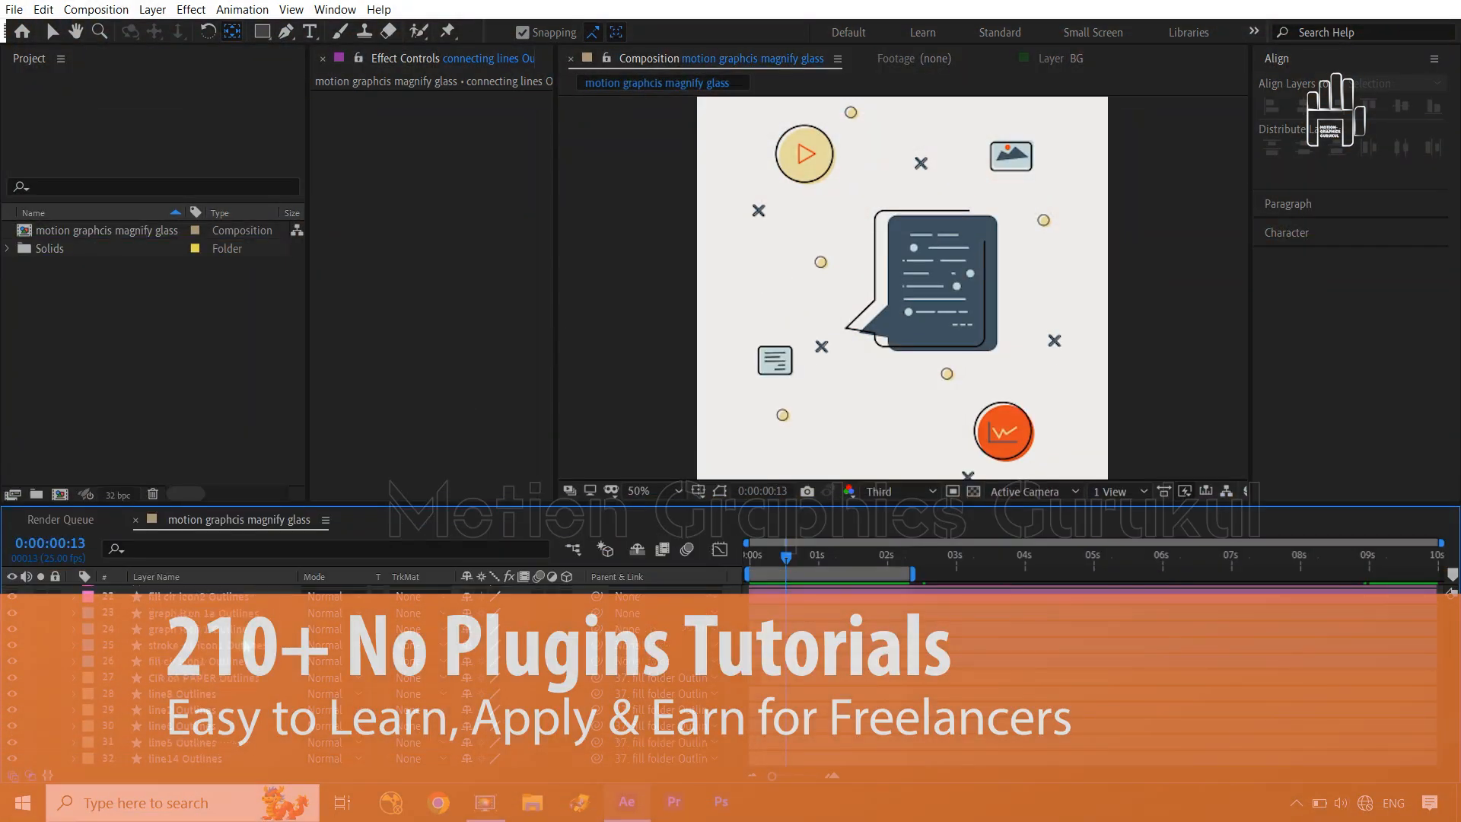
{"action": "key", "text": "grave"}
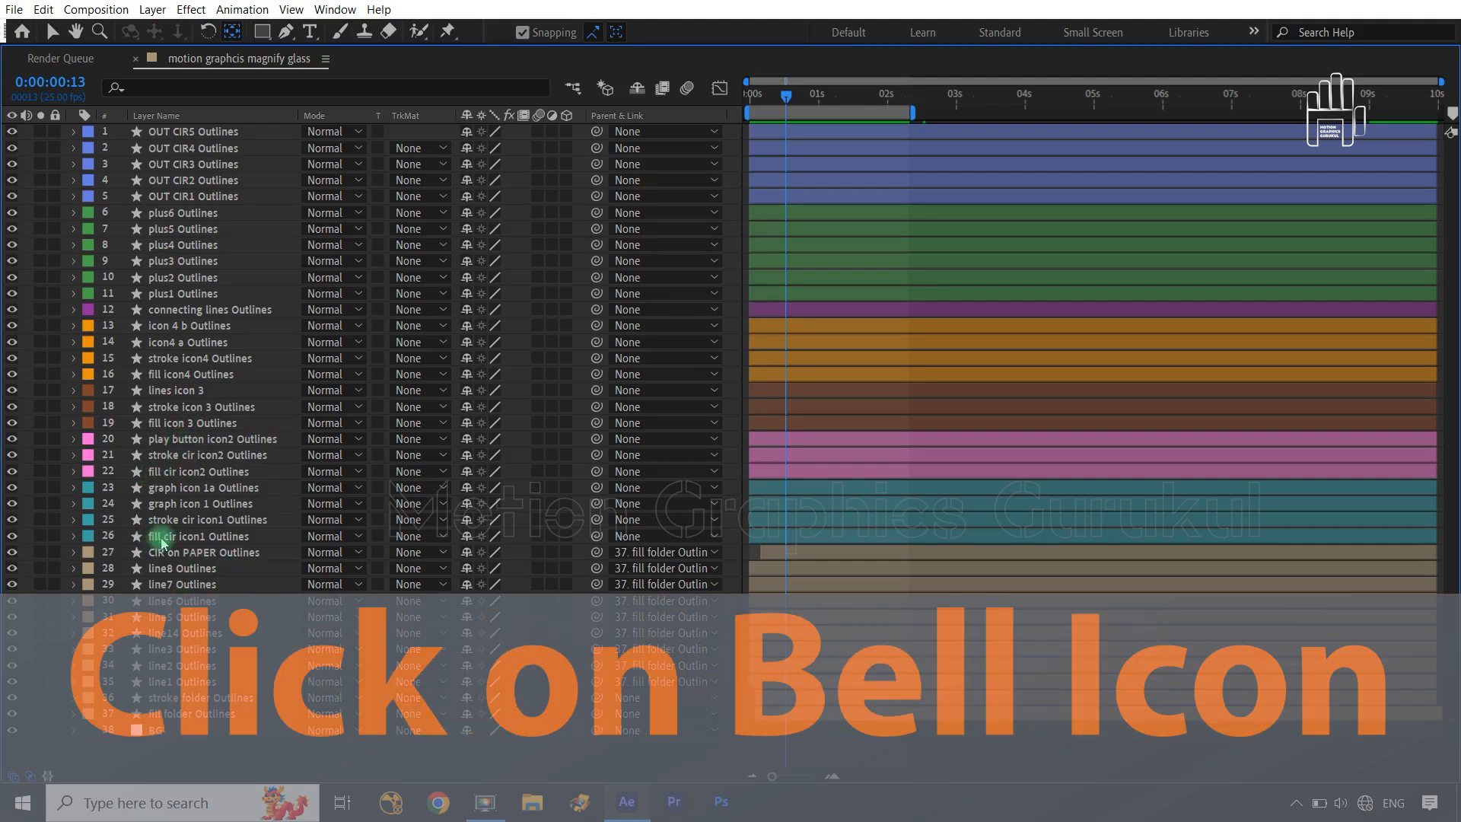
{"action": "left_click", "coordinate": [189, 538]}
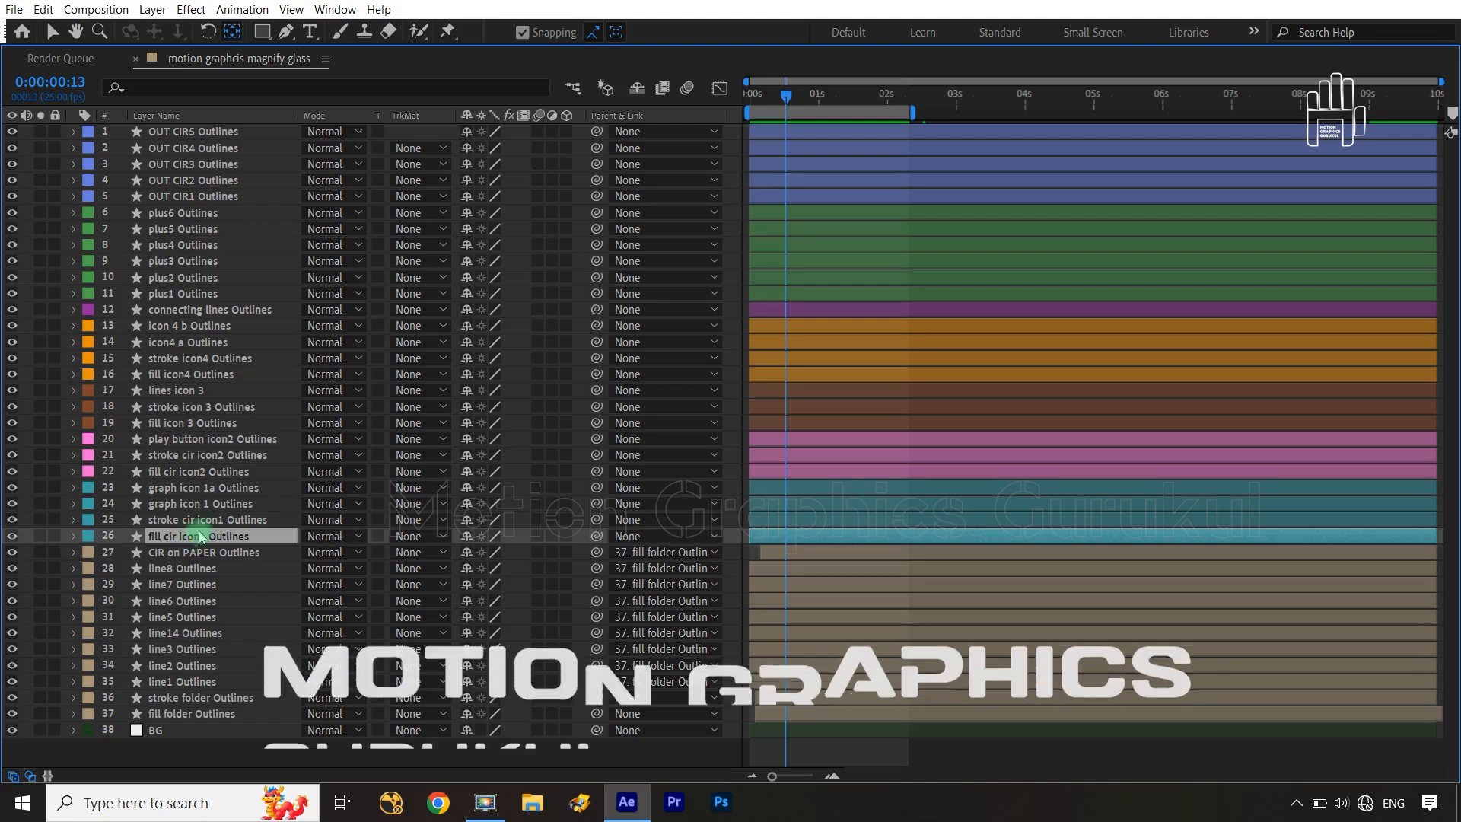
{"action": "left_click", "coordinate": [196, 518]}
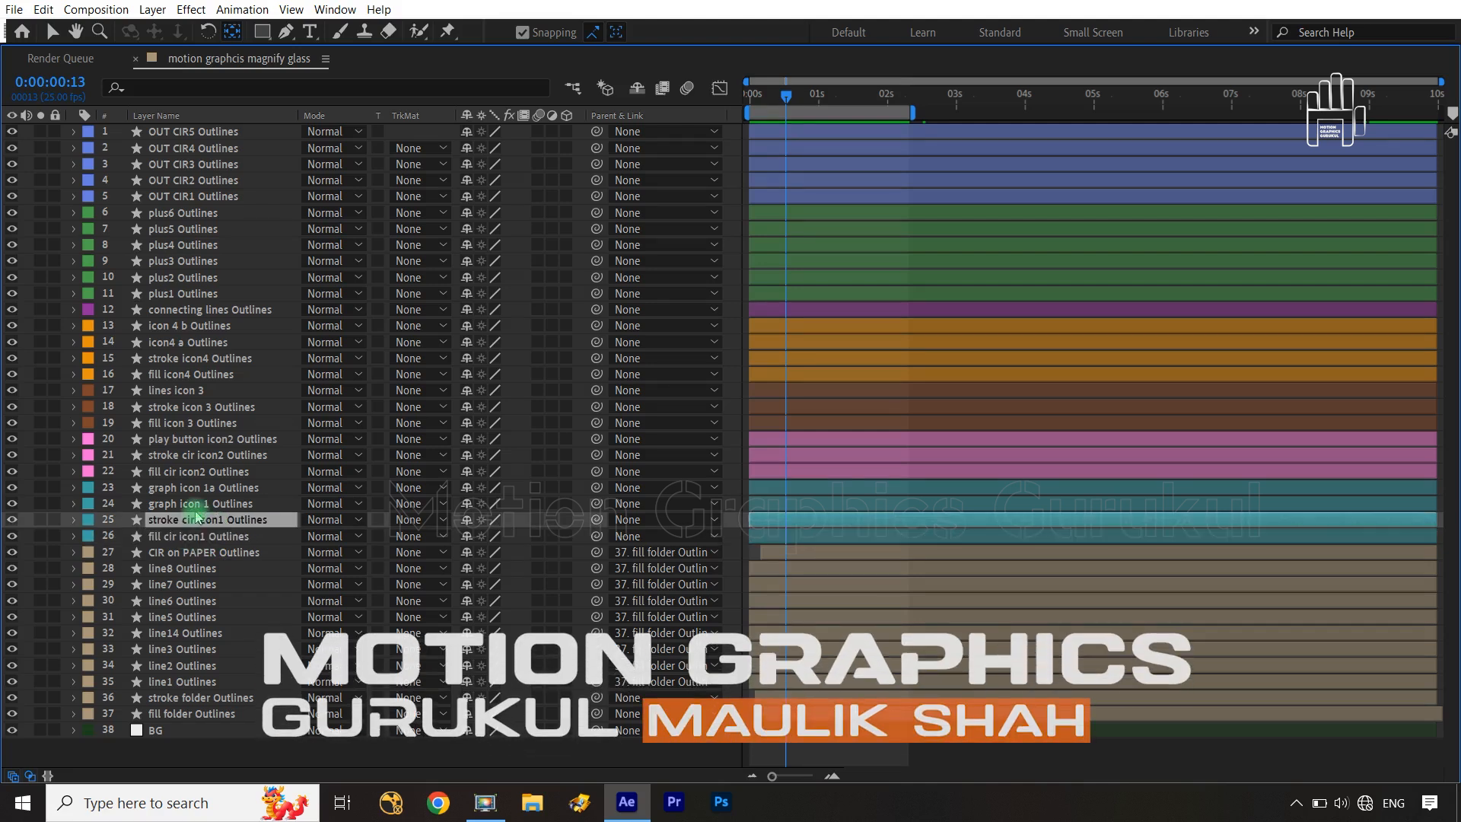
{"action": "left_click", "coordinate": [197, 504], "text": "shift"}
{"action": "left_click", "coordinate": [198, 489], "text": "shift"}
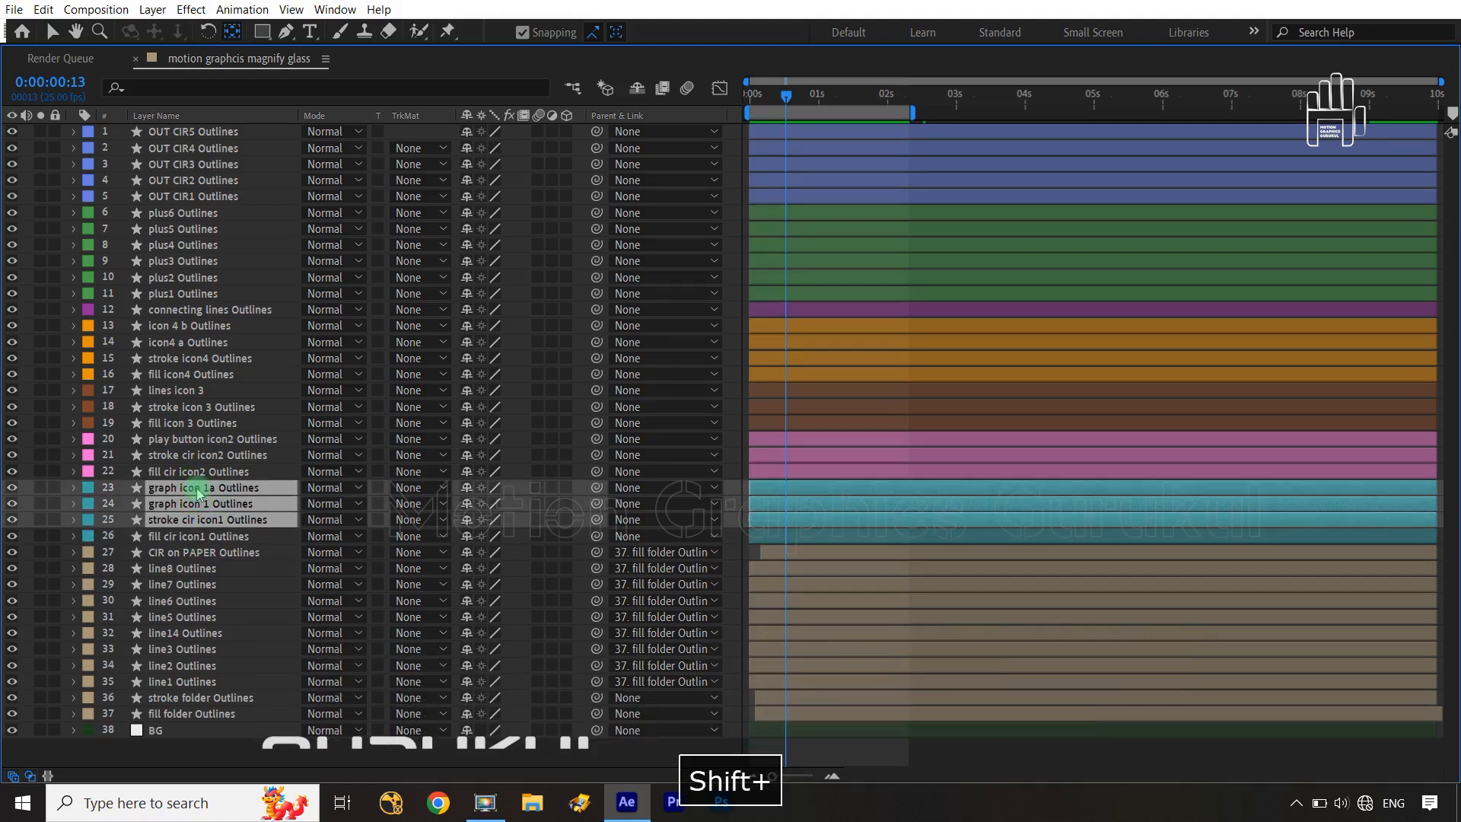
{"action": "left_click_drag", "start_coordinate": [596, 519], "coordinate": [215, 542]}
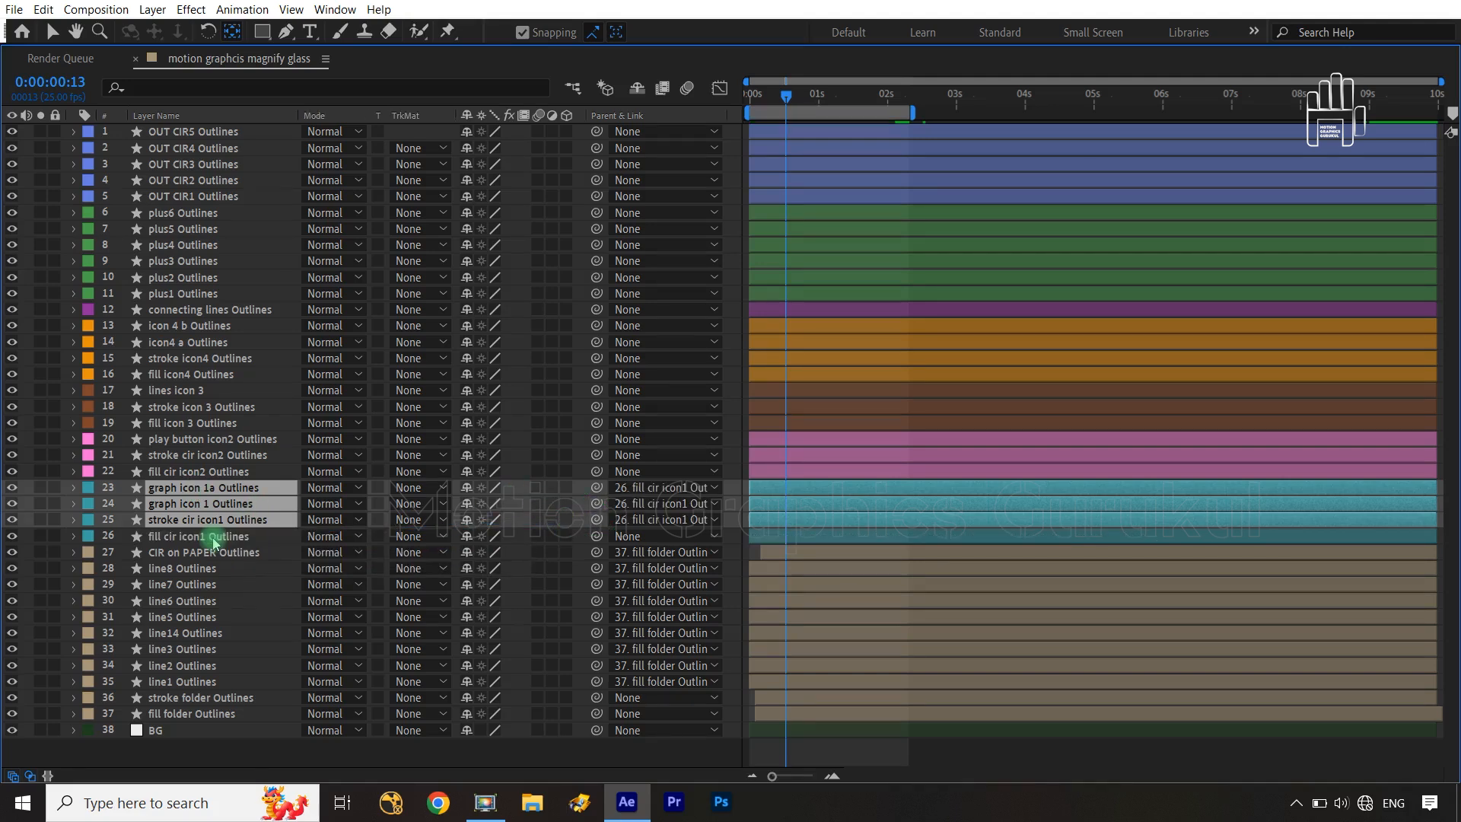
Step: Parent the play button icon2 and stroke cir icon2 layers to fill cir icon2 Outlines
{"action": "left_click", "coordinate": [207, 460]}
{"action": "left_click", "coordinate": [207, 440], "text": "shift"}
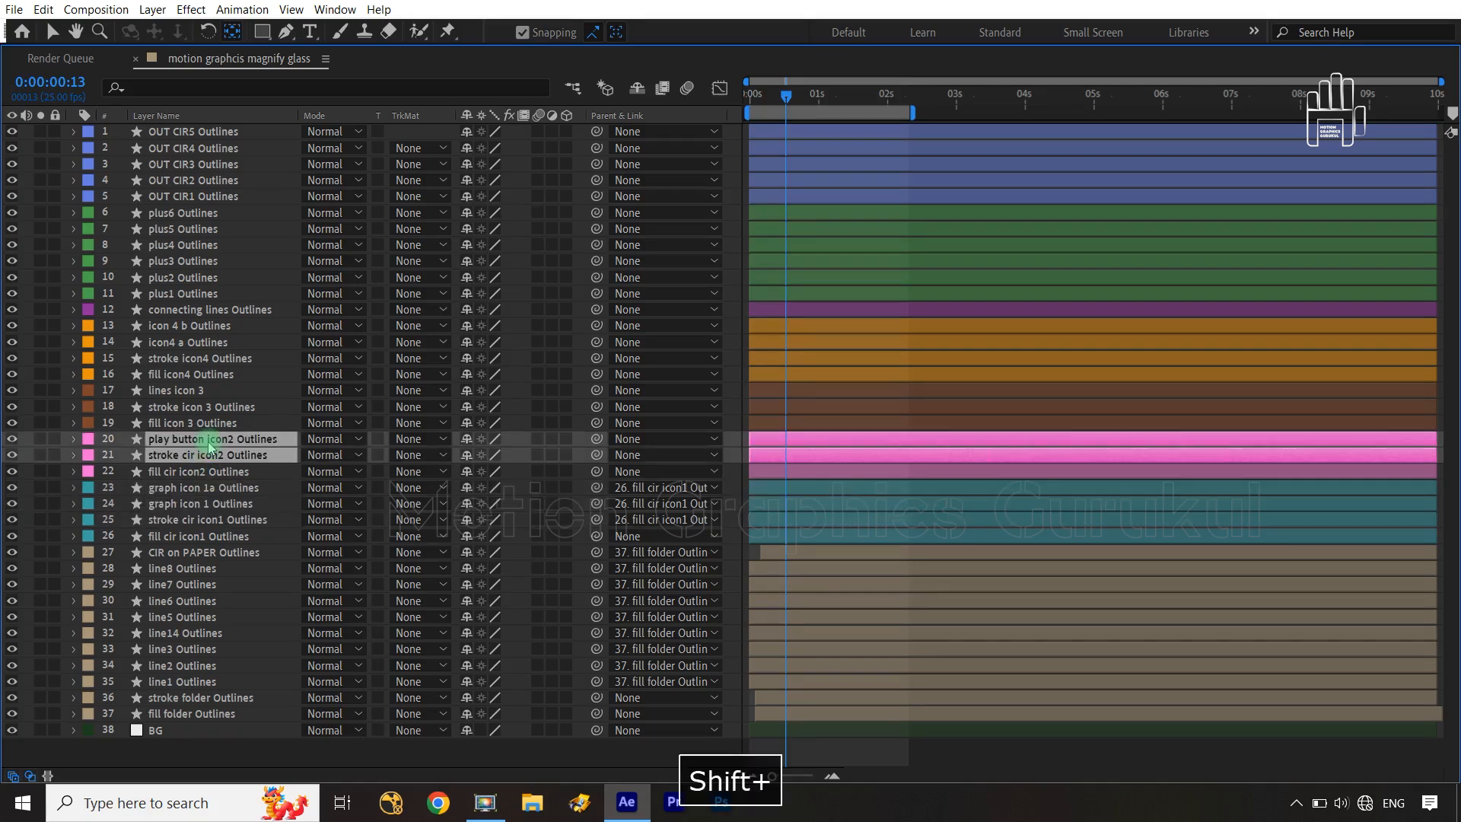
{"action": "left_click_drag", "start_coordinate": [597, 455], "coordinate": [258, 479]}
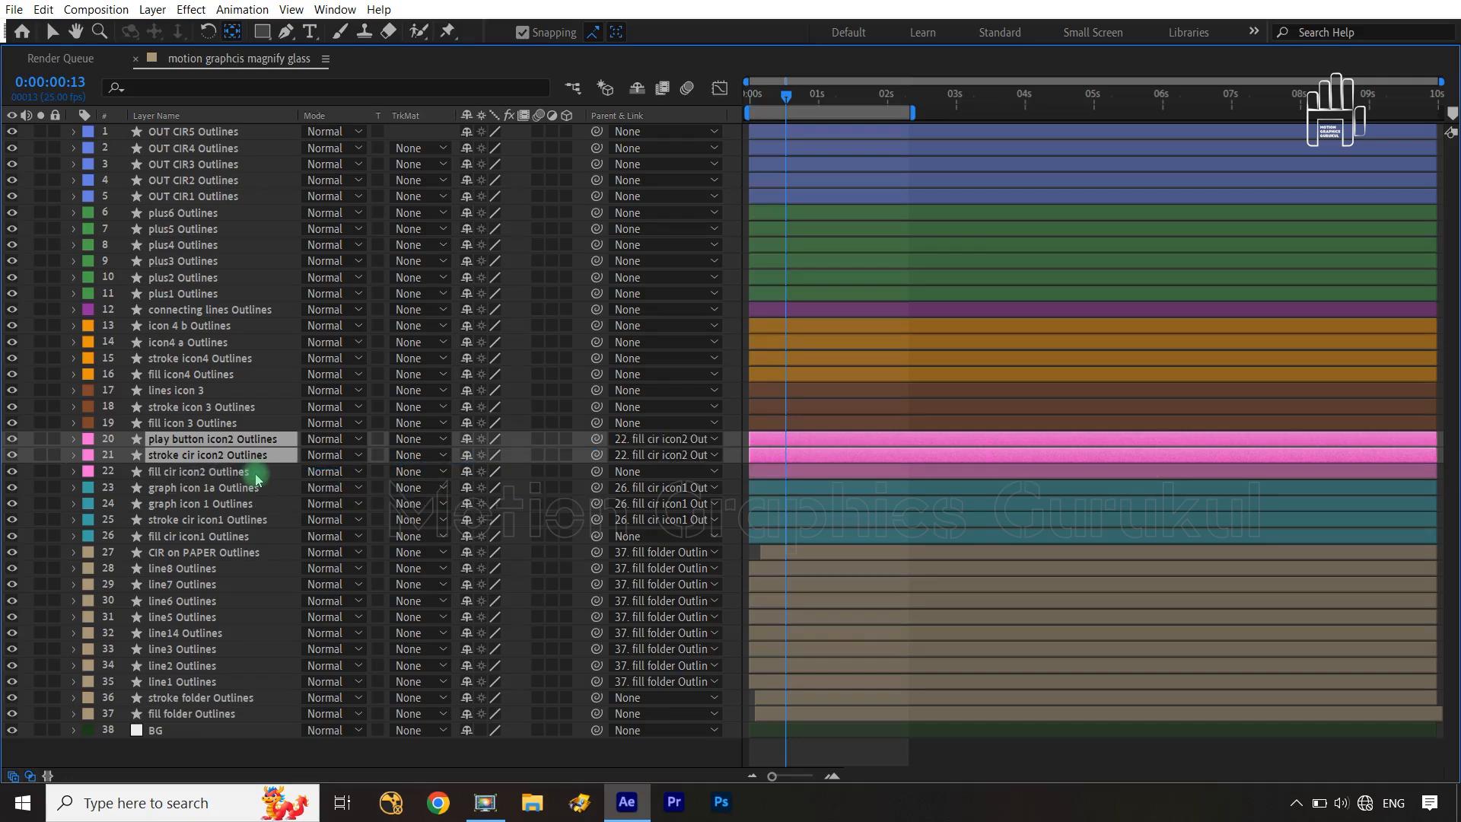
Step: Parent the lines icon 3 and stroke icon 3 layers to fill icon 3 Outlines
{"action": "left_click", "coordinate": [190, 409]}
{"action": "left_click", "coordinate": [186, 390], "text": "shift"}
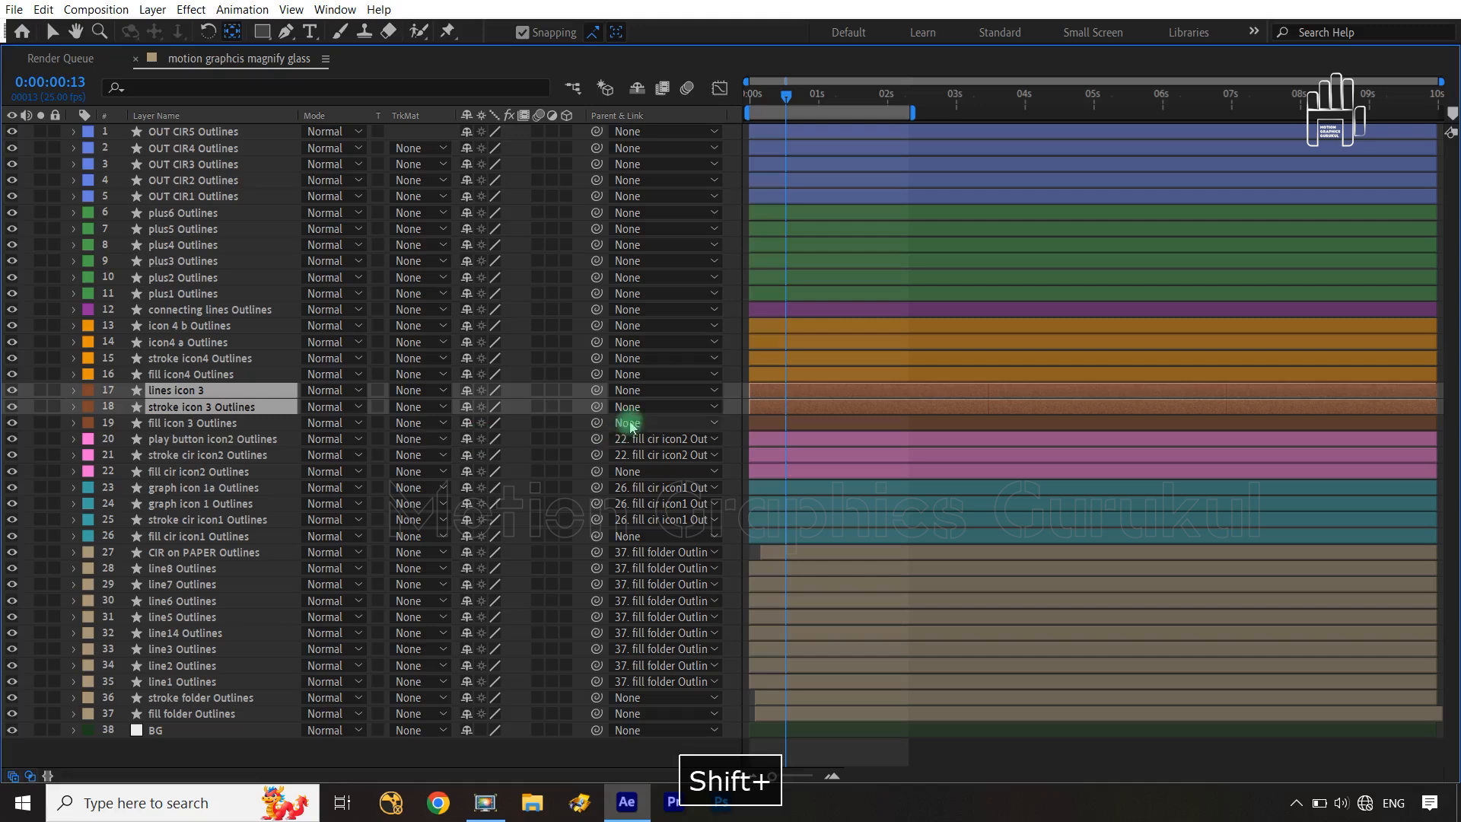
{"action": "left_click_drag", "start_coordinate": [598, 407], "coordinate": [258, 427]}
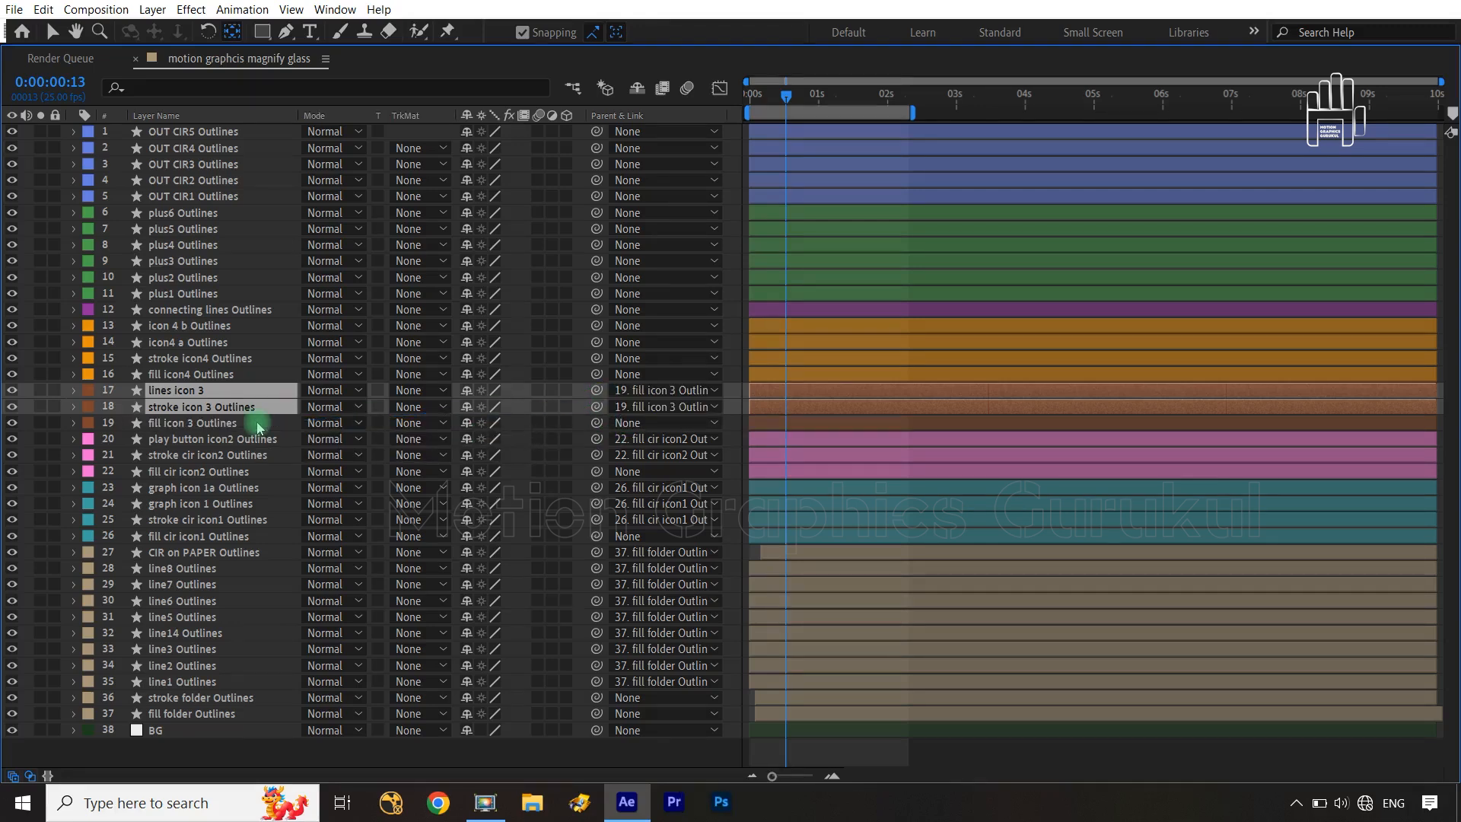
Step: Parent the icon 4 b, icon4 a and stroke icon4 layers to fill icon4 Outlines, restore the normal workspace and save the project
{"action": "left_click", "coordinate": [228, 358]}
{"action": "left_click", "coordinate": [232, 333], "text": "shift"}
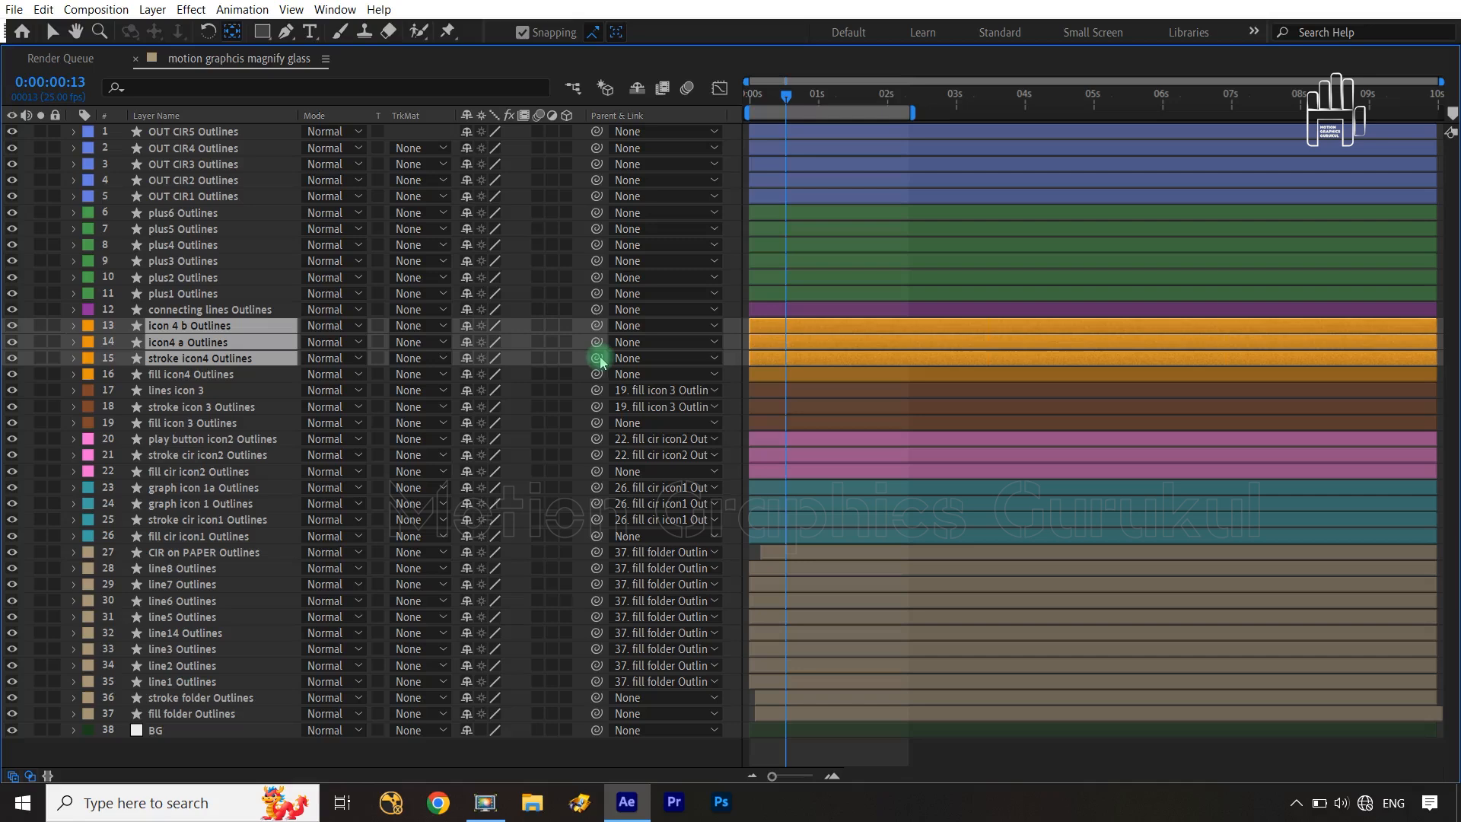
{"action": "left_click_drag", "start_coordinate": [596, 358], "coordinate": [267, 382]}
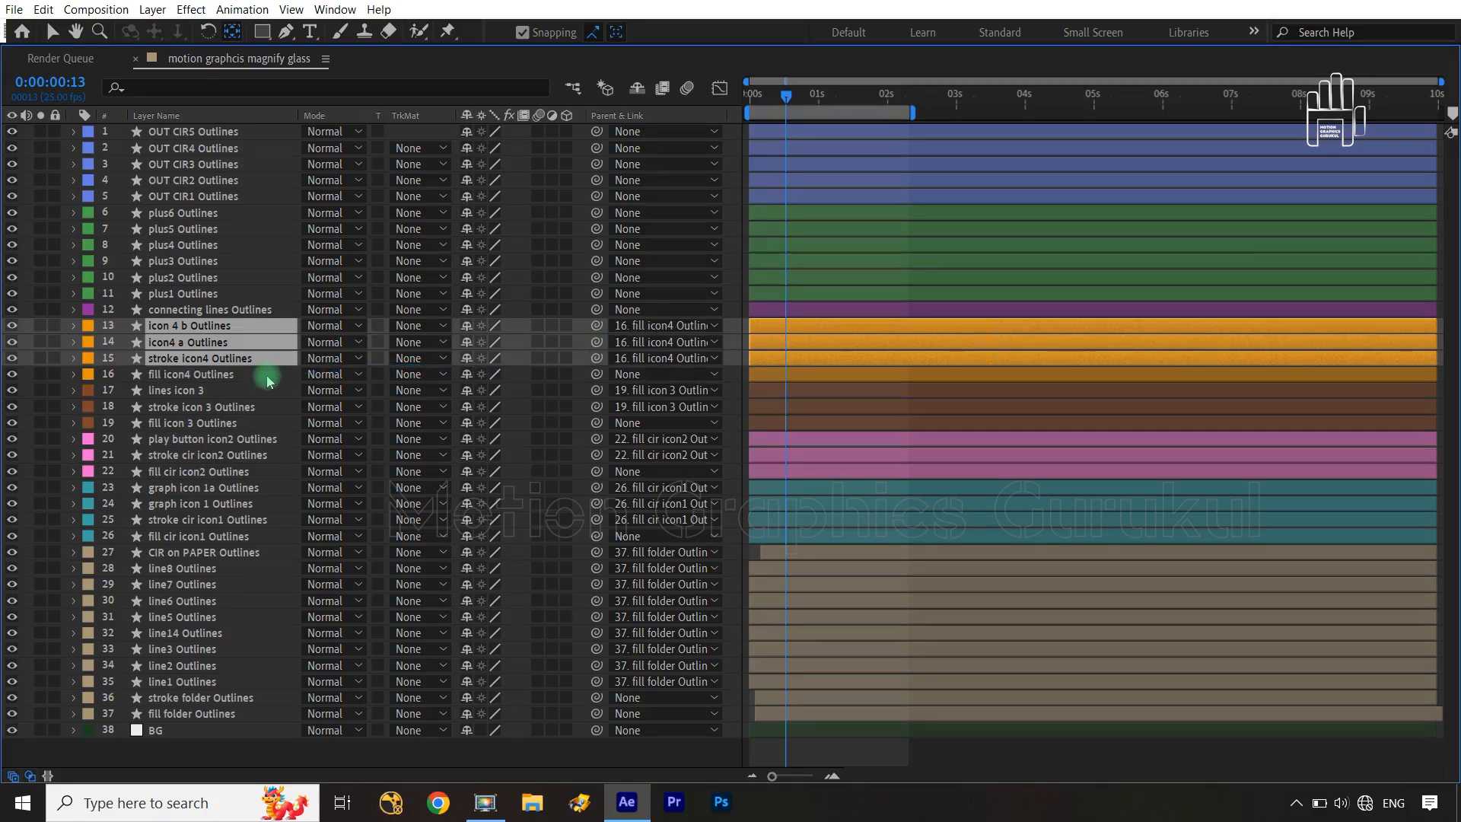
{"action": "key", "text": "grave"}
{"action": "key", "text": "ctrl+s"}
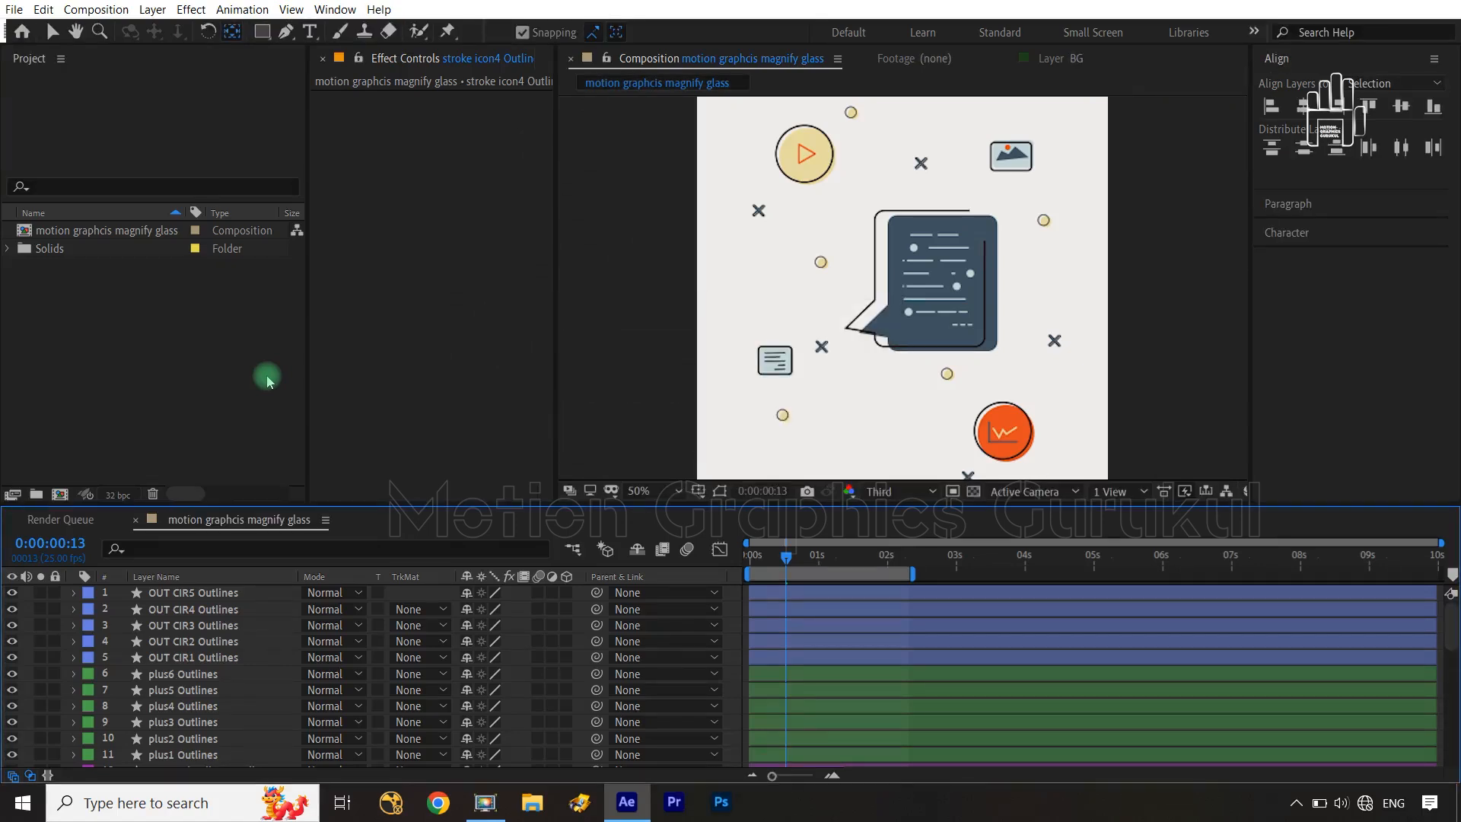
Step: Move the connecting lines' first Offset keyframe to line up with the last End keyframe at 0:00:01:19, and check the draw-on by scrubbing
{"action": "left_click", "coordinate": [788, 559]}
{"action": "left_click", "coordinate": [792, 560]}
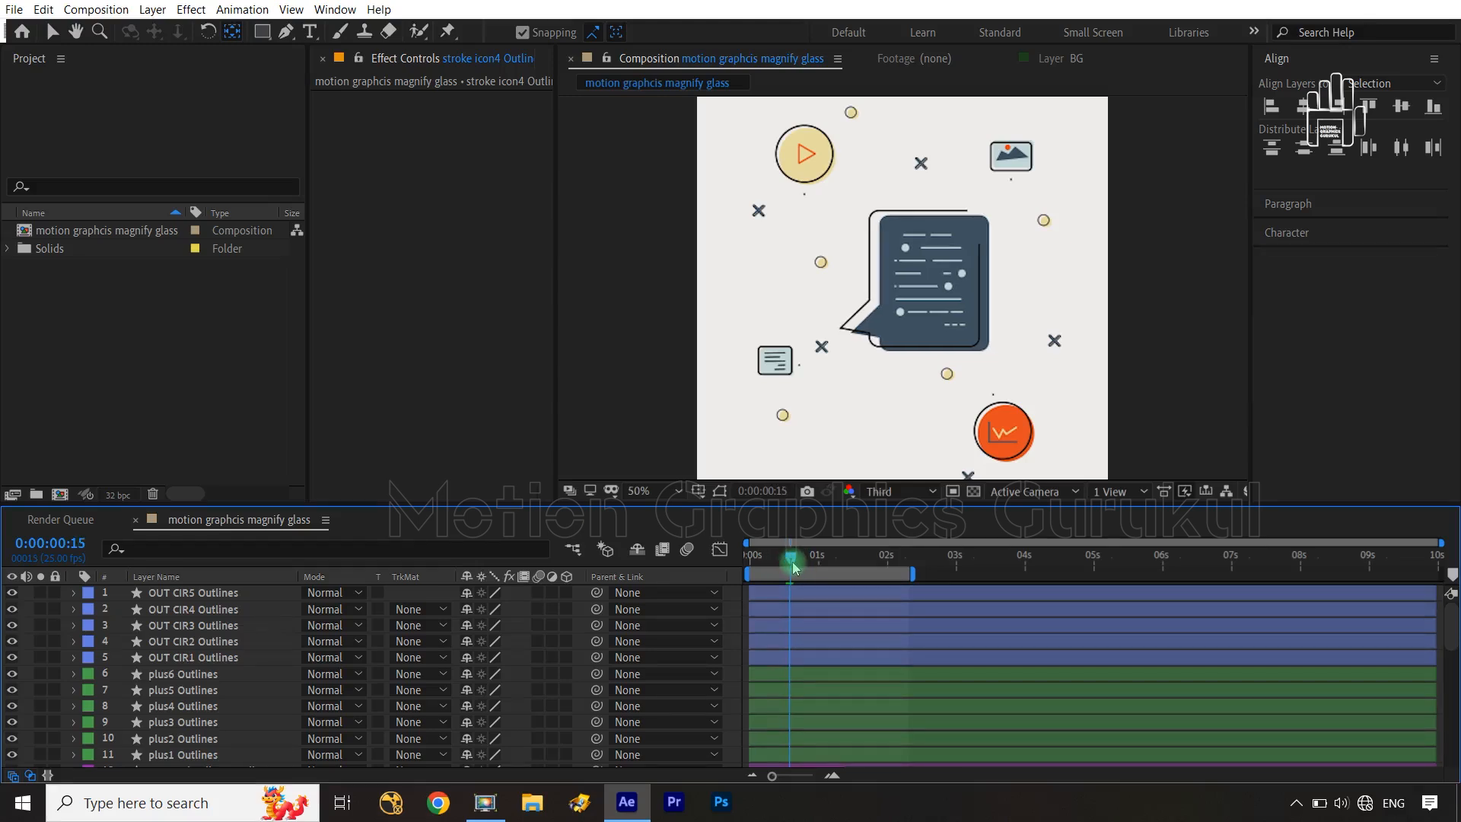
{"action": "left_click_drag", "start_coordinate": [797, 567], "coordinate": [815, 570]}
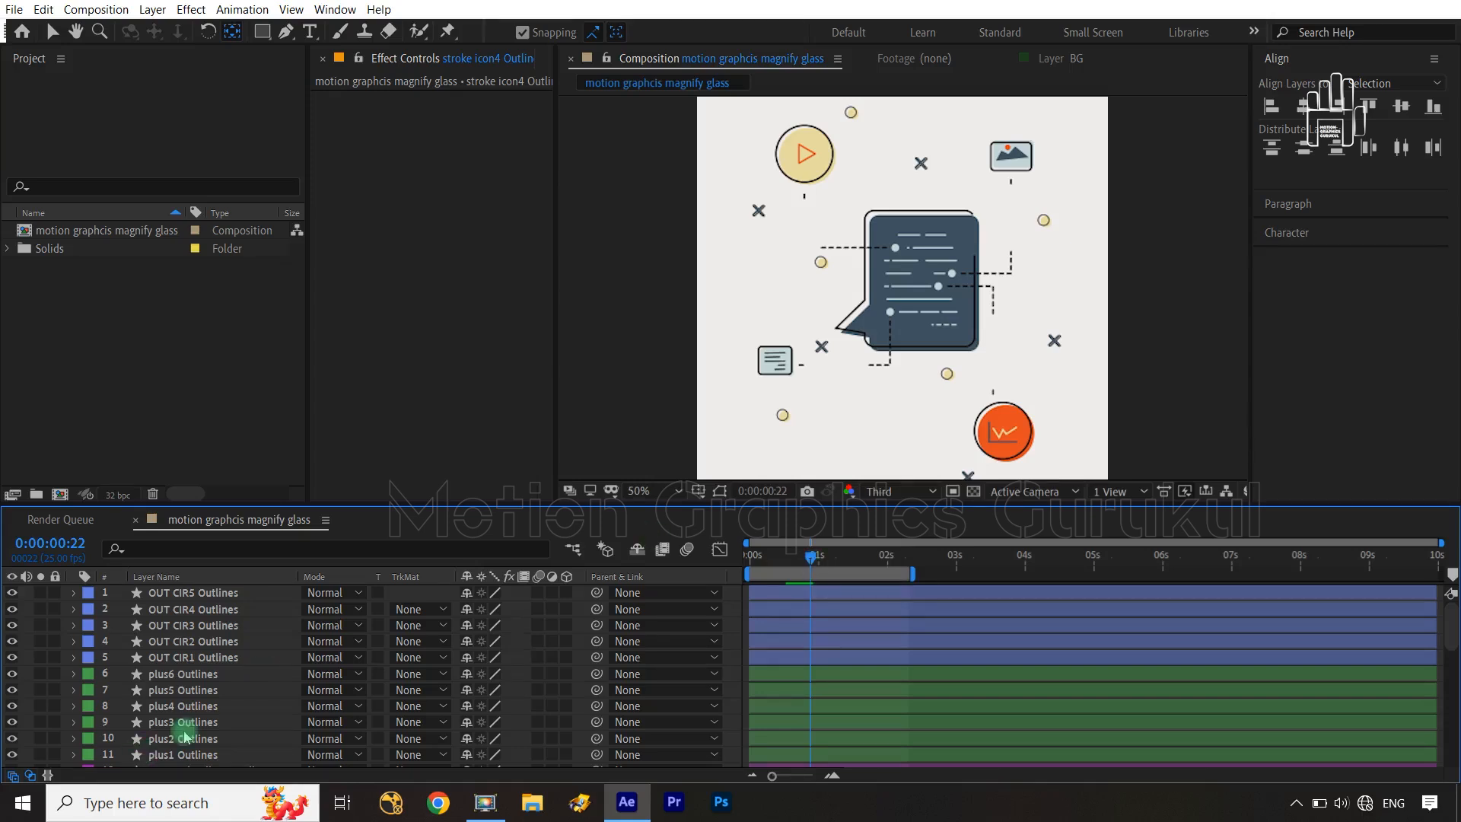
{"action": "scroll", "coordinate": [215, 721], "scroll_direction": "down", "scroll_amount": 5}
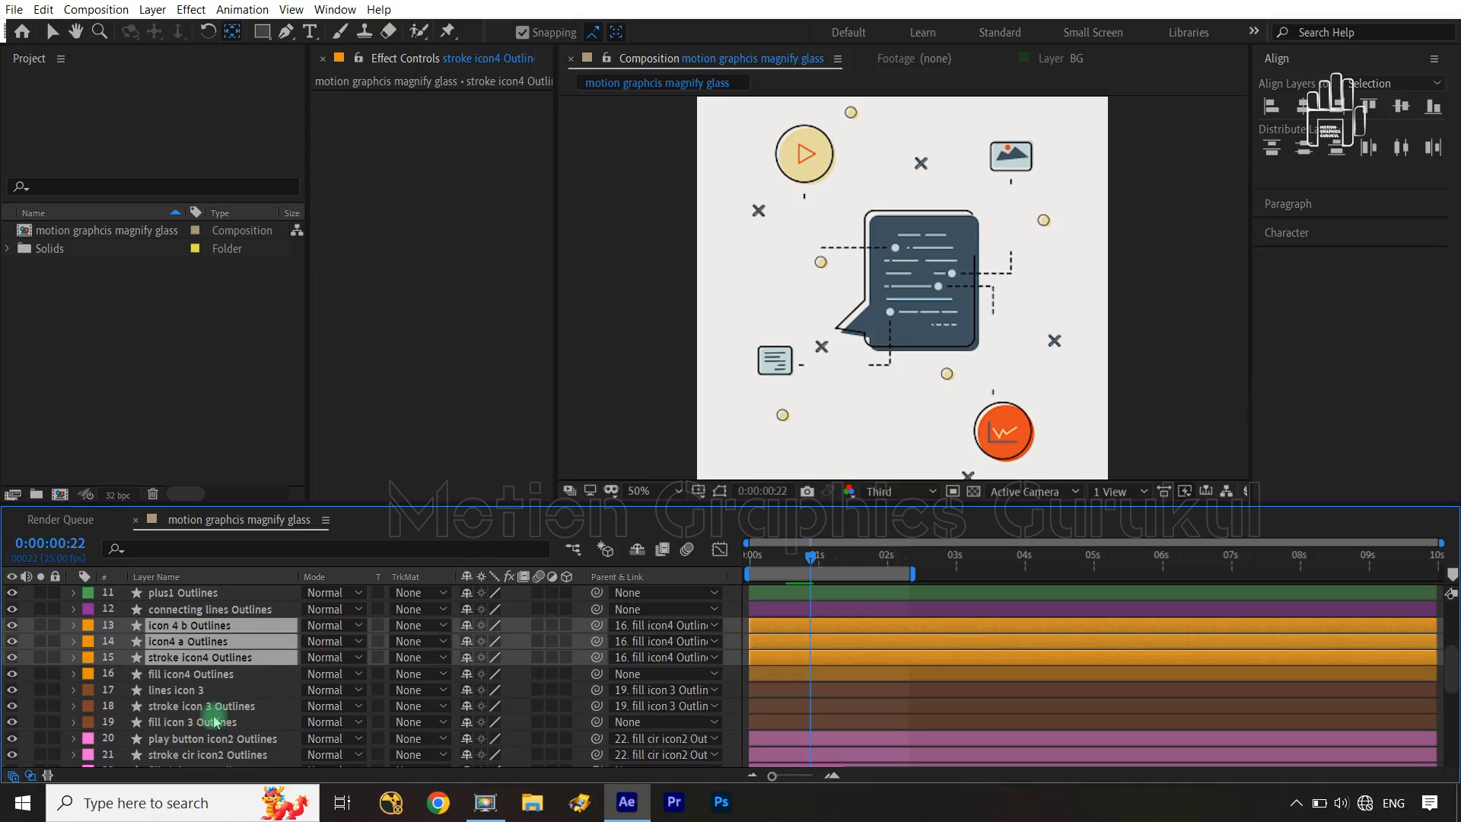
{"action": "scroll", "coordinate": [215, 721], "scroll_direction": "up", "scroll_amount": 5}
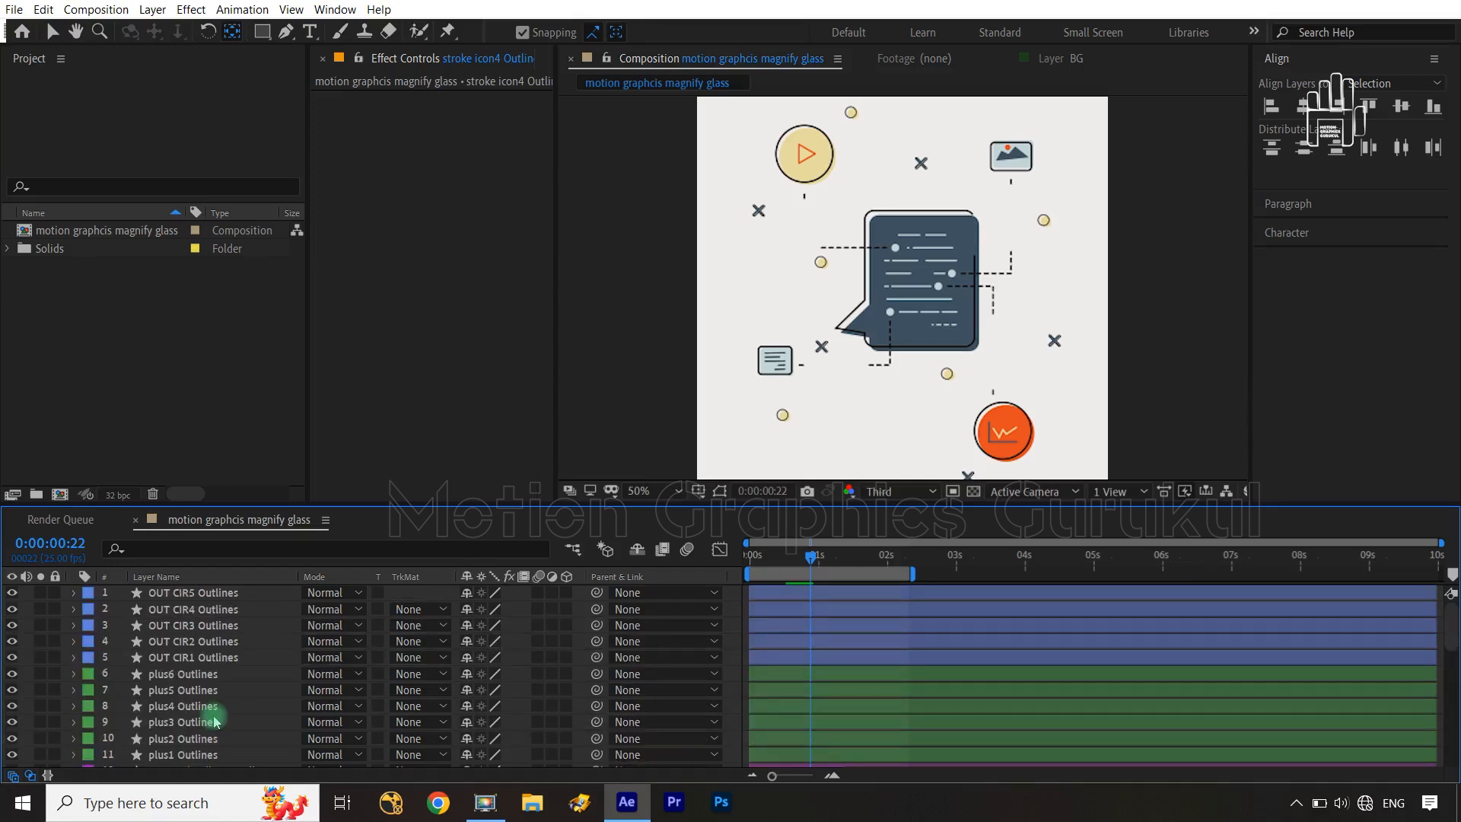
{"action": "scroll", "coordinate": [215, 721], "scroll_direction": "down", "scroll_amount": 3}
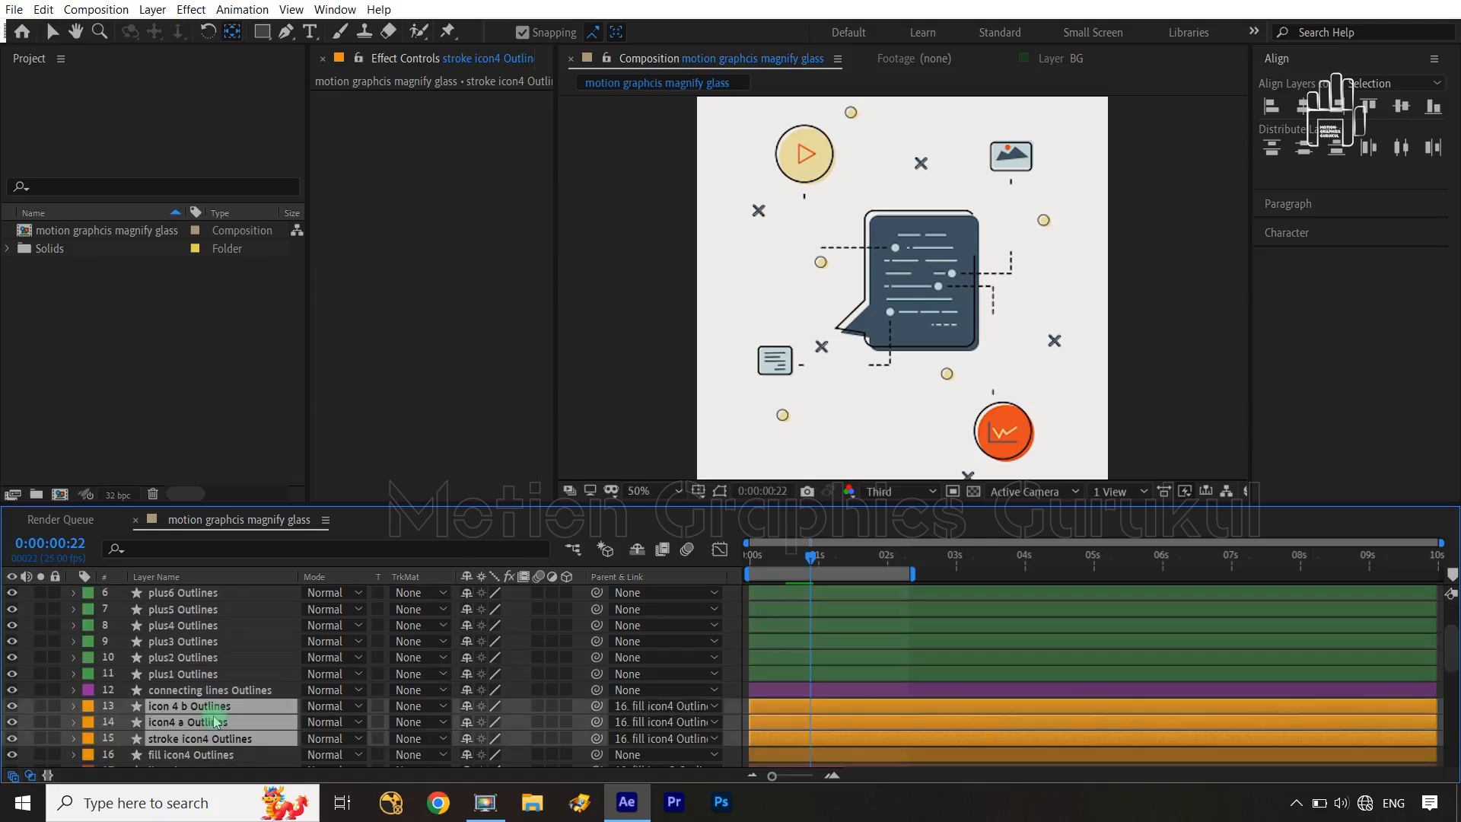
{"action": "left_click", "coordinate": [217, 690]}
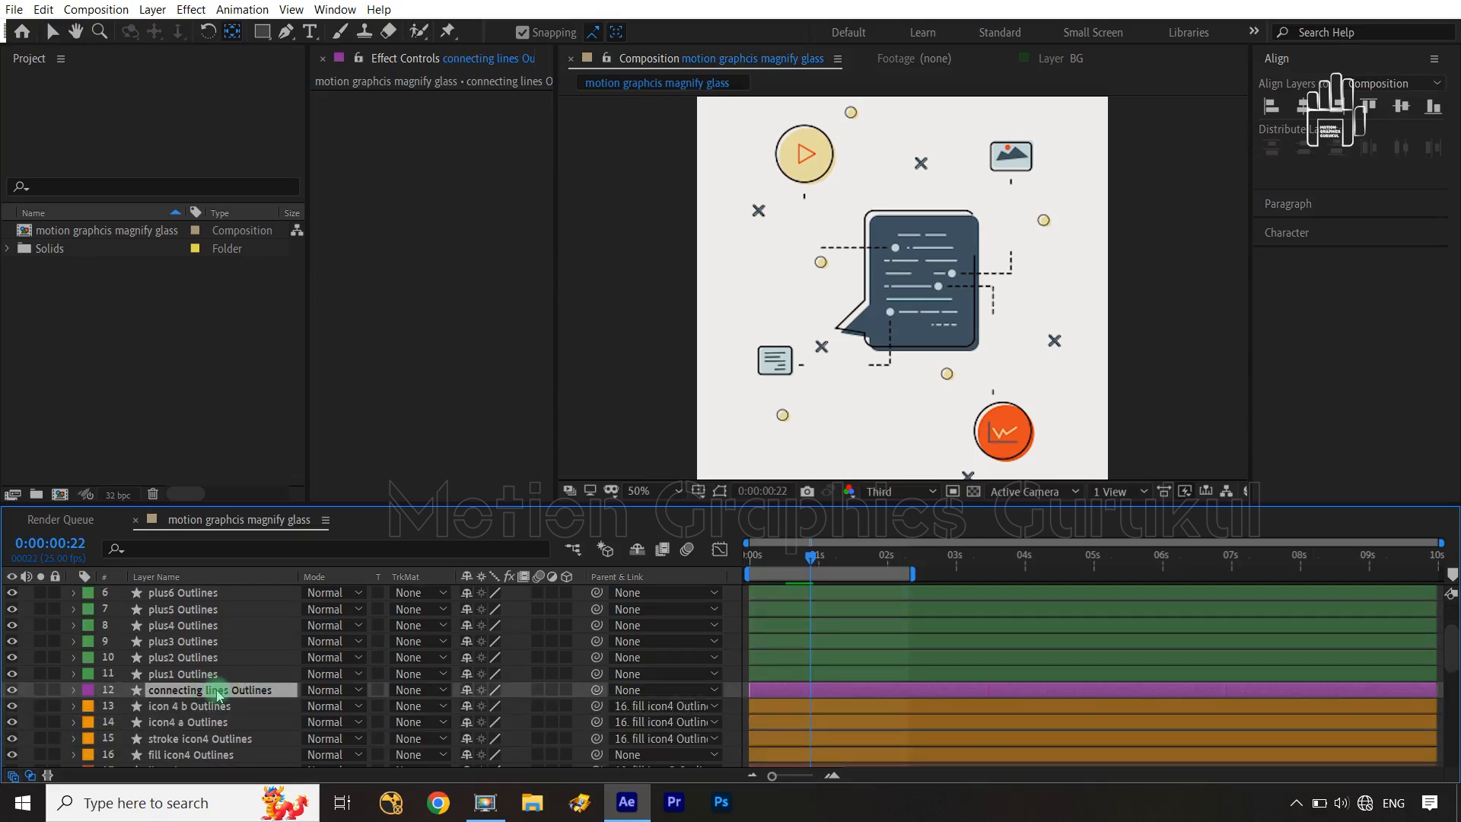
{"action": "key", "text": "u"}
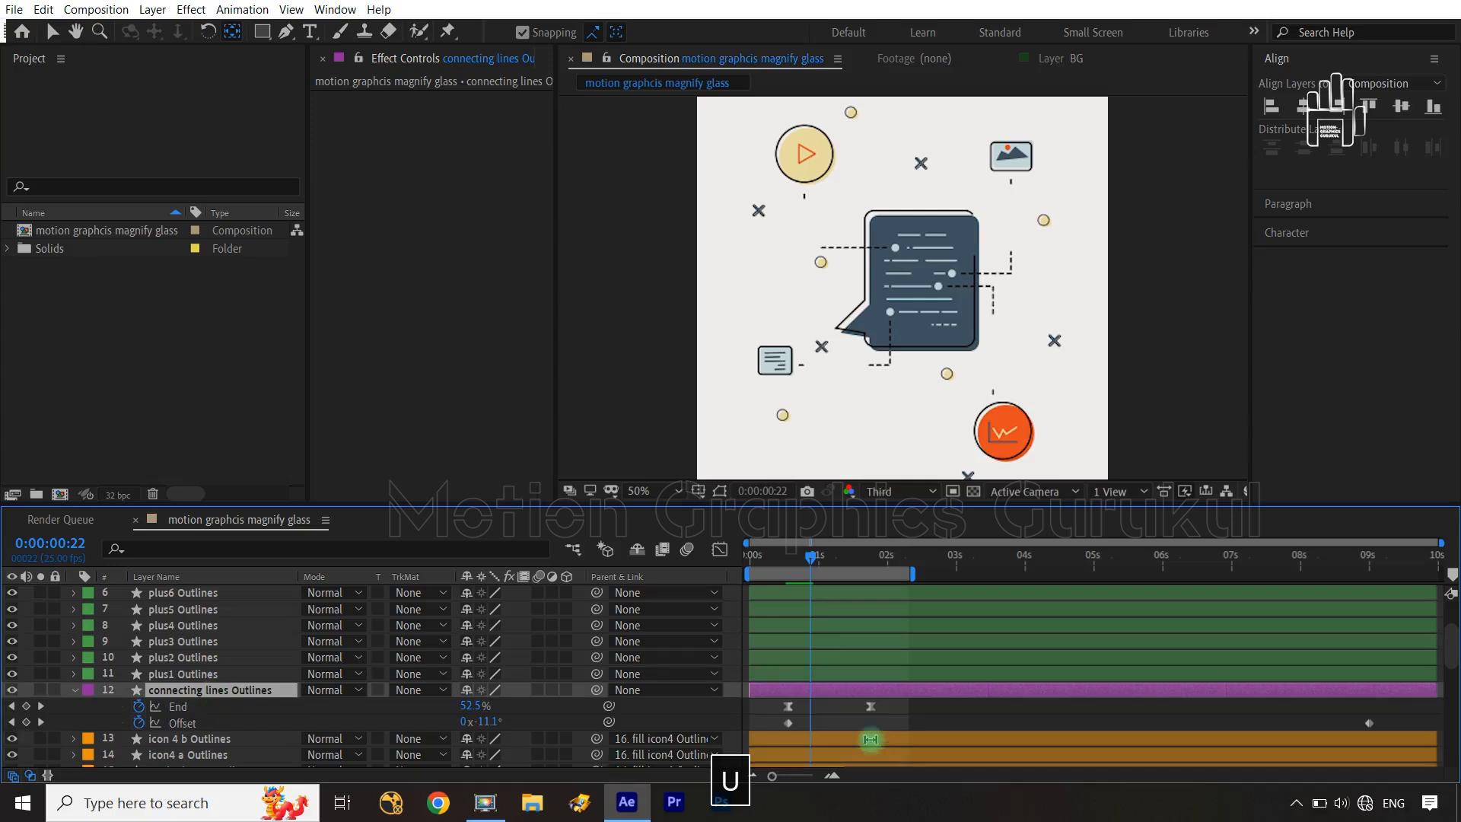
{"action": "left_click_drag", "start_coordinate": [792, 727], "coordinate": [871, 737]}
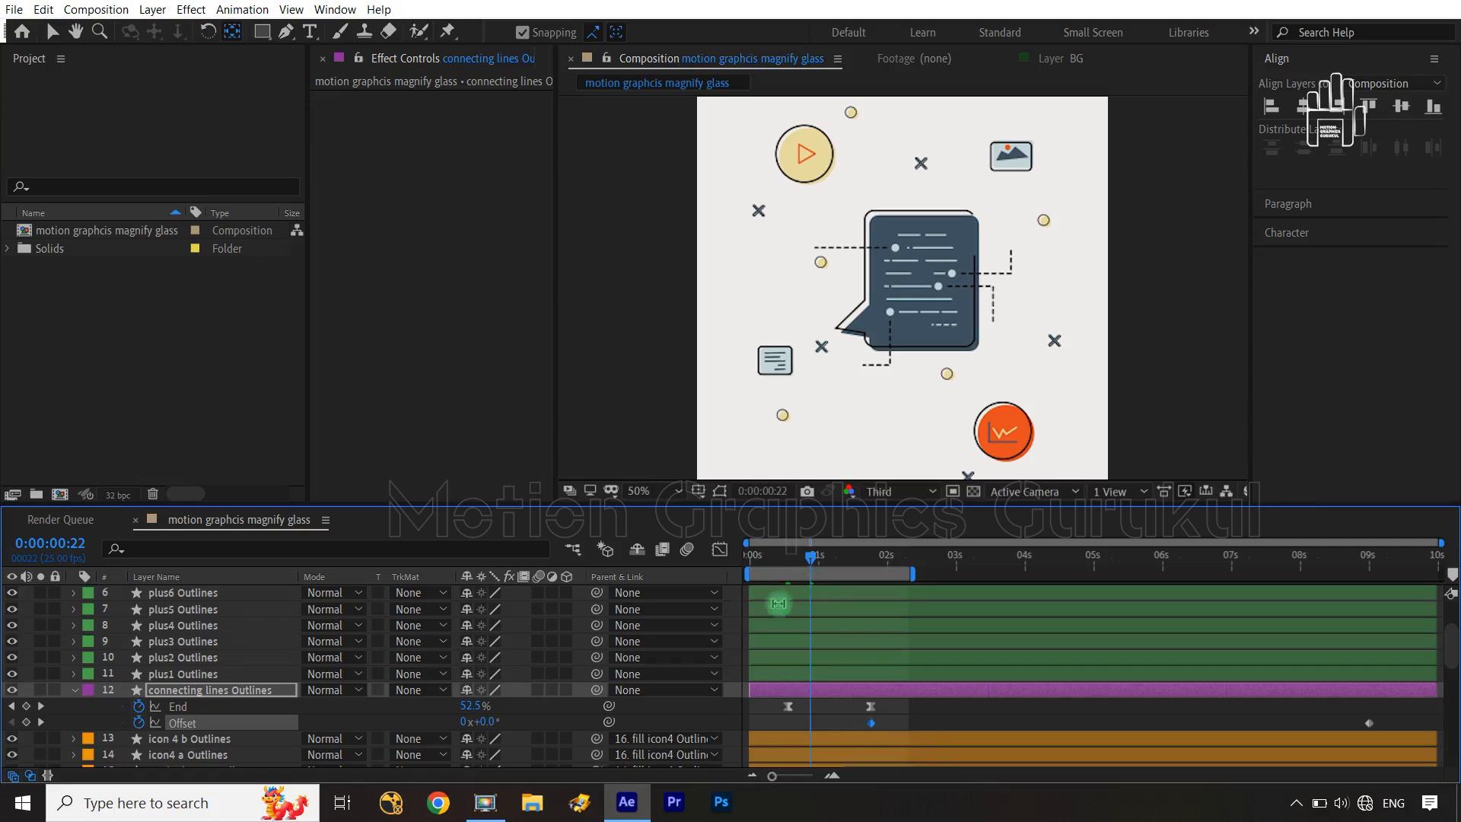
{"action": "mouse_move", "coordinate": [809, 559]}
{"action": "left_mouse_down"}
{"action": "mouse_move", "coordinate": [777, 560]}
{"action": "mouse_move", "coordinate": [847, 582]}
{"action": "mouse_move", "coordinate": [789, 583]}
{"action": "mouse_move", "coordinate": [812, 587]}
{"action": "left_mouse_up"}
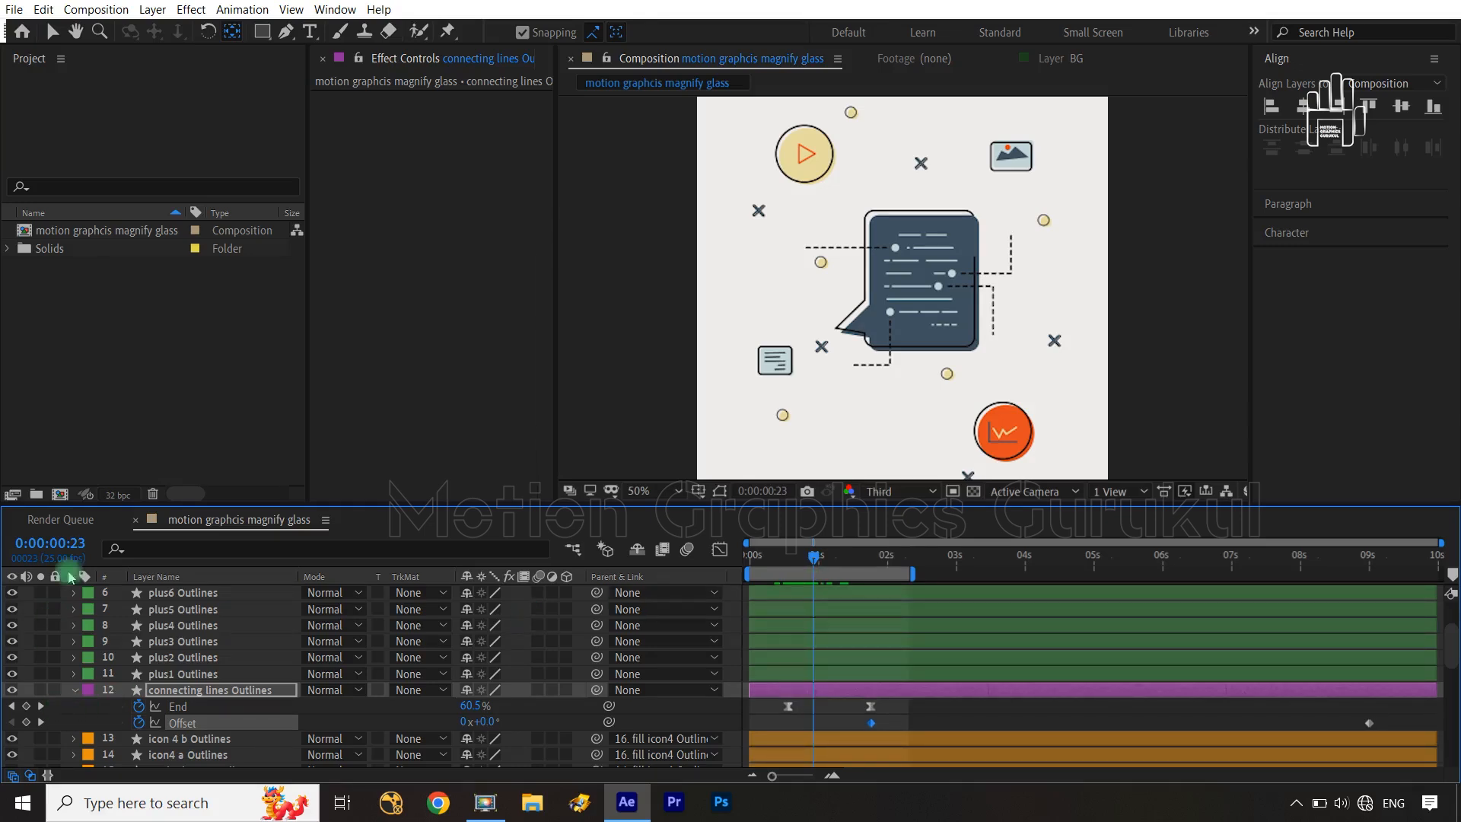
{"action": "left_click", "coordinate": [76, 690]}
Step: Add Position keyframes at 0:00:00:23 to the fill cir icon1, fill cir icon2, fill icon 3 and fill icon4 Outlines layers
{"action": "scroll", "coordinate": [216, 745], "scroll_direction": "down", "scroll_amount": 2}
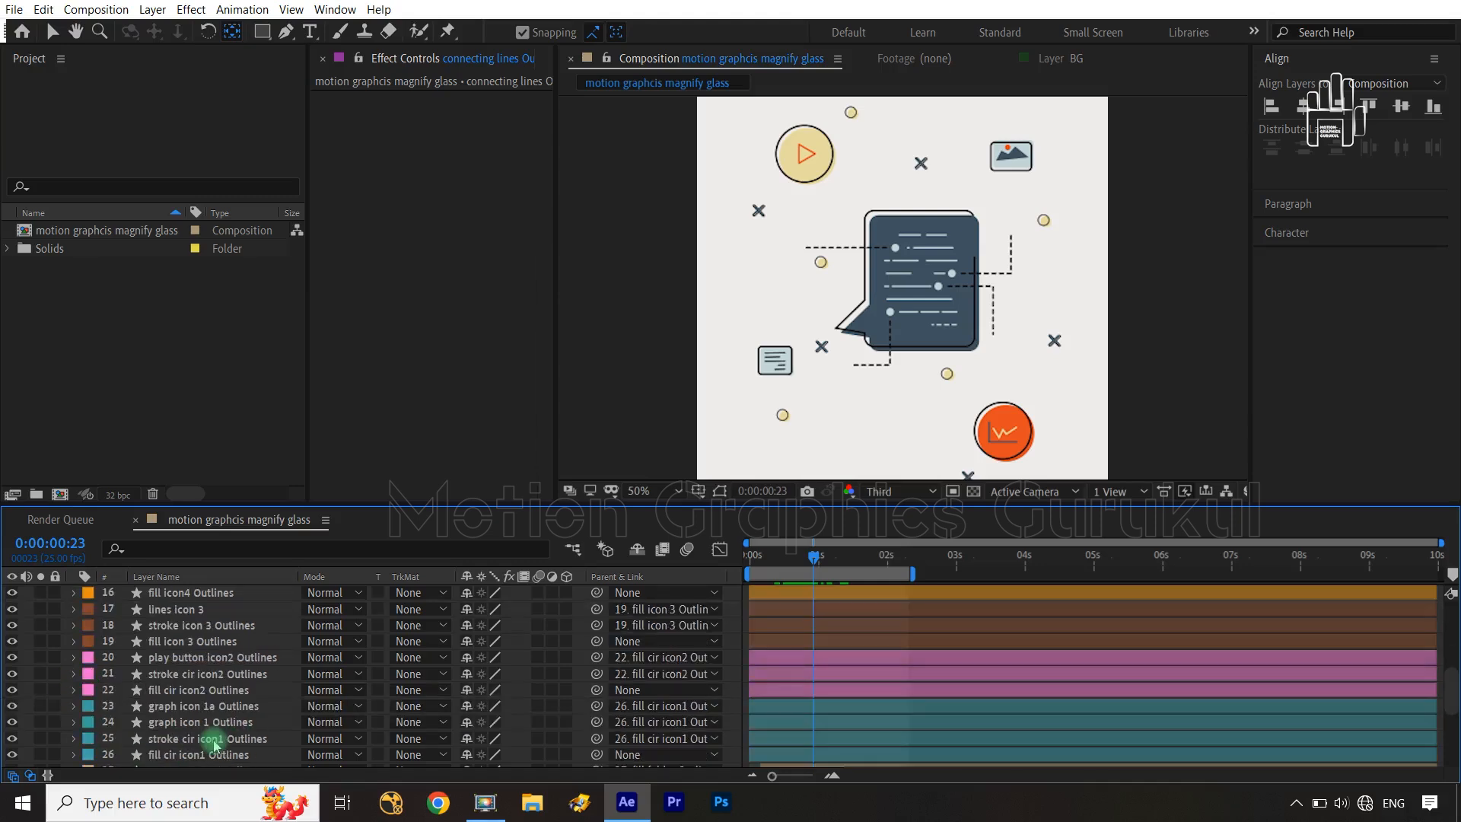
{"action": "scroll", "coordinate": [217, 746], "scroll_direction": "down", "scroll_amount": 2}
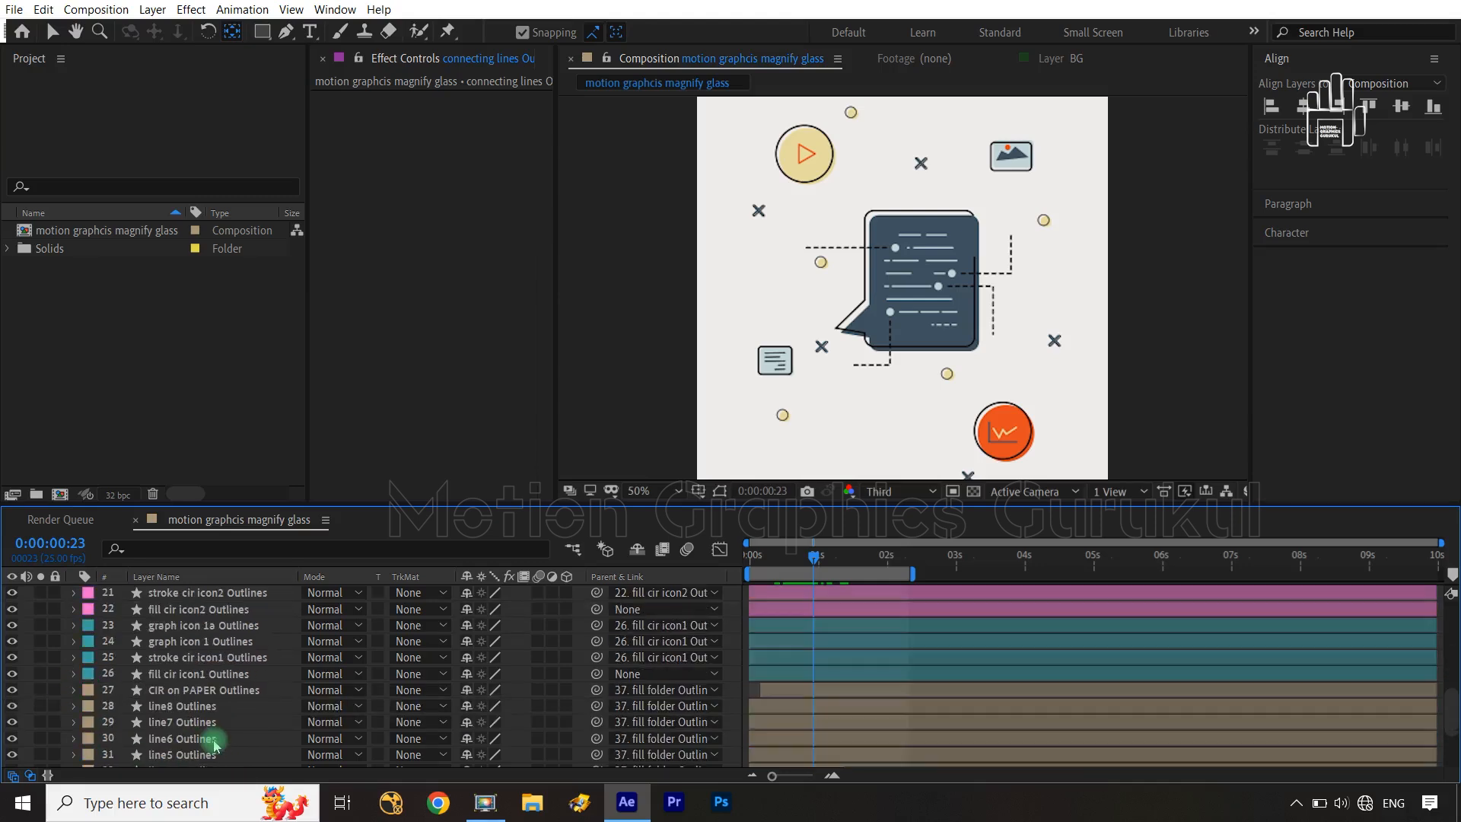
{"action": "left_click", "coordinate": [206, 675]}
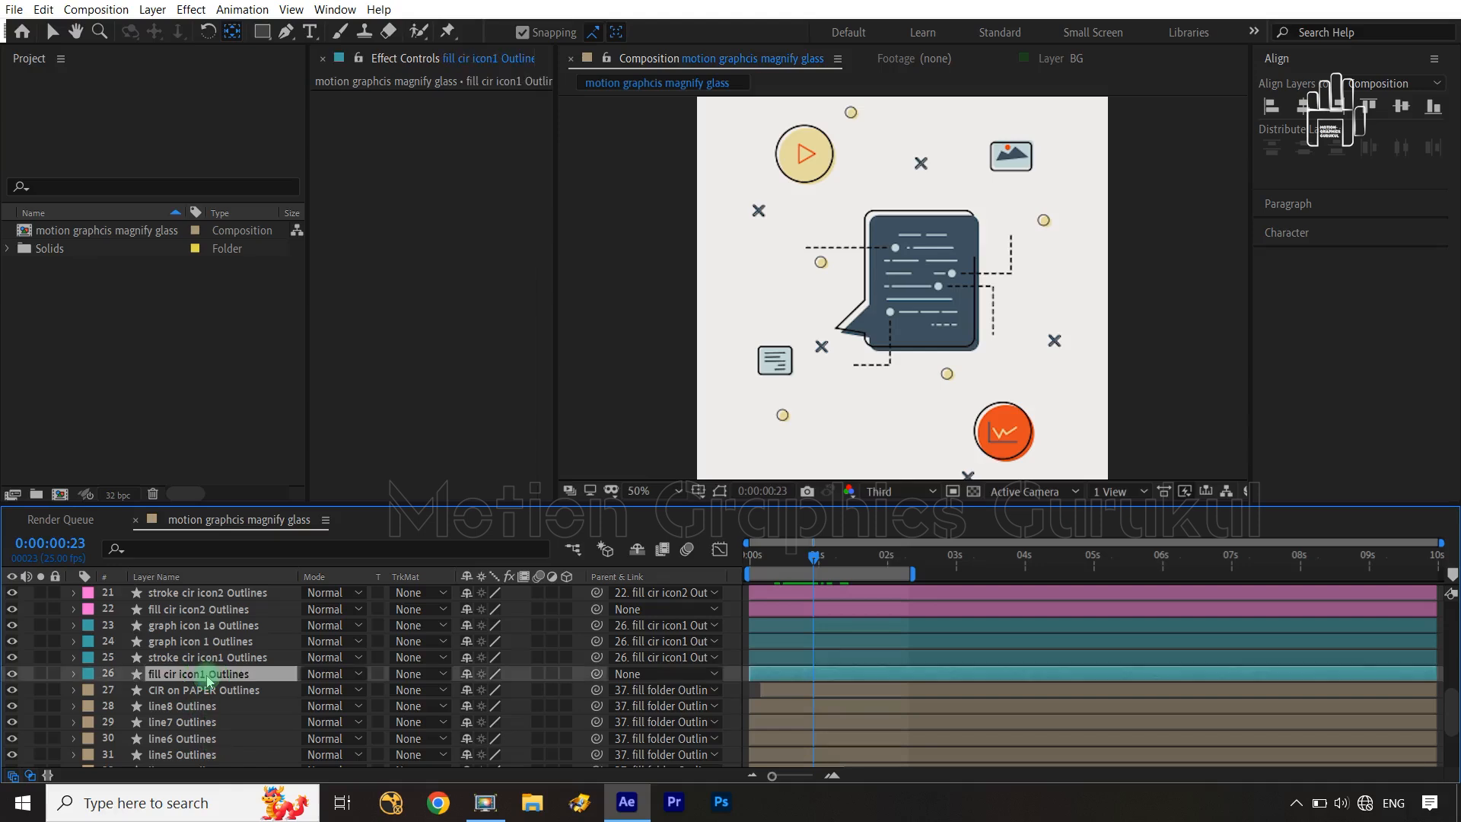
{"action": "left_click", "coordinate": [213, 609], "text": "ctrl"}
{"action": "scroll", "coordinate": [221, 643], "scroll_direction": "up", "scroll_amount": 2}
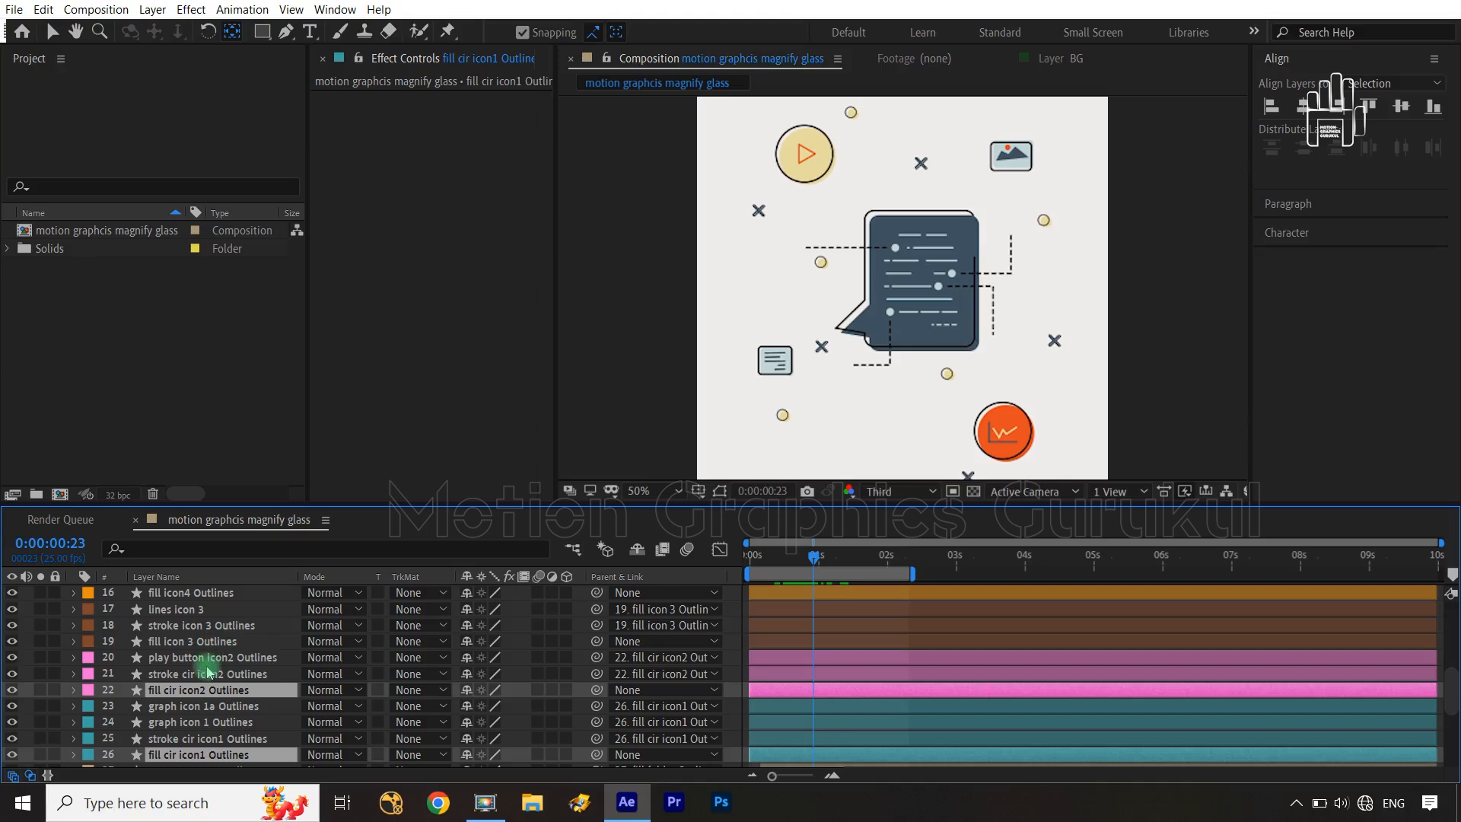
{"action": "left_click", "coordinate": [187, 641], "text": "ctrl"}
{"action": "scroll", "coordinate": [190, 643], "scroll_direction": "up", "scroll_amount": 2}
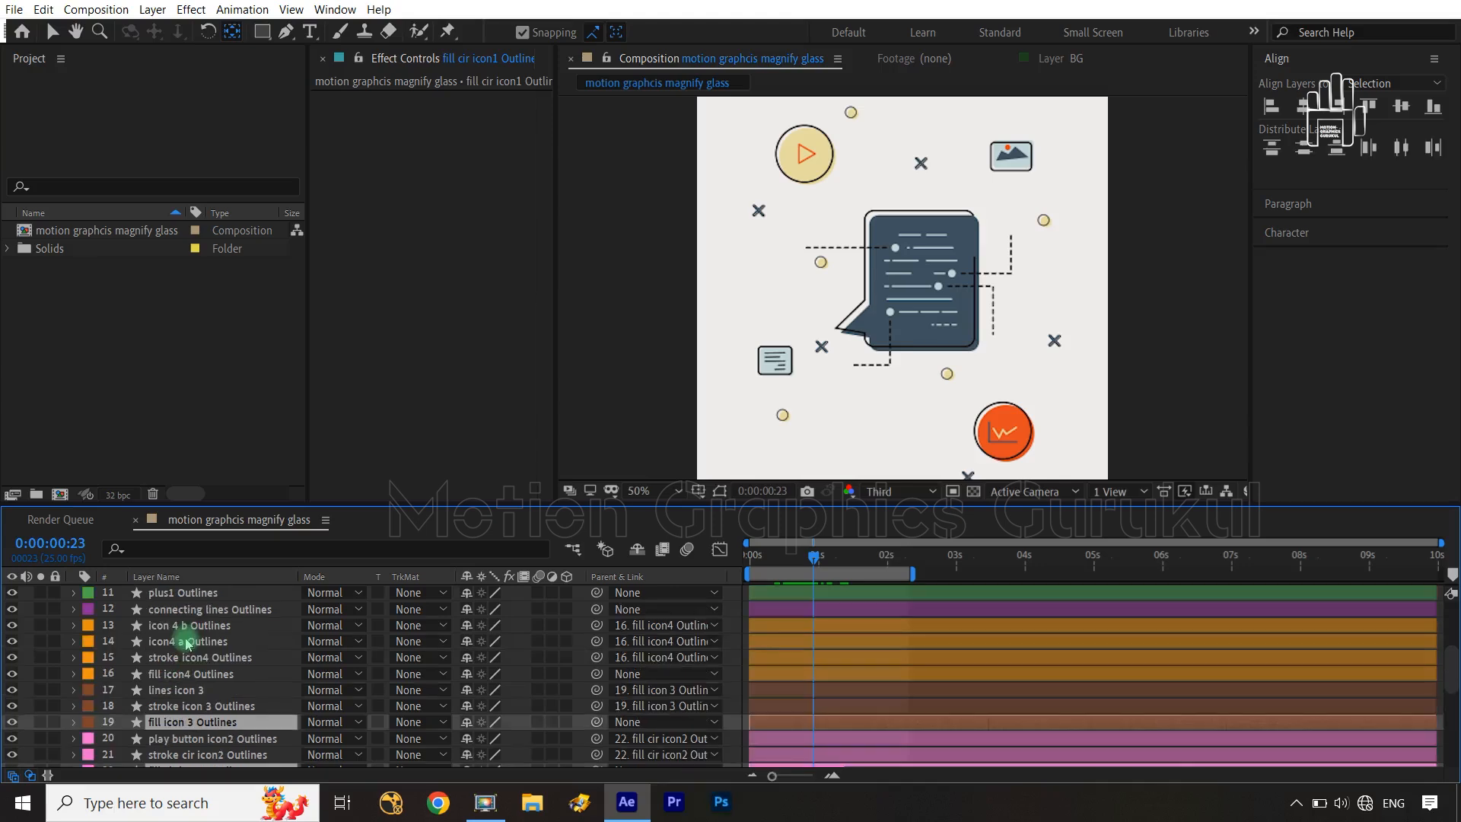
{"action": "left_click", "coordinate": [213, 677], "text": "ctrl"}
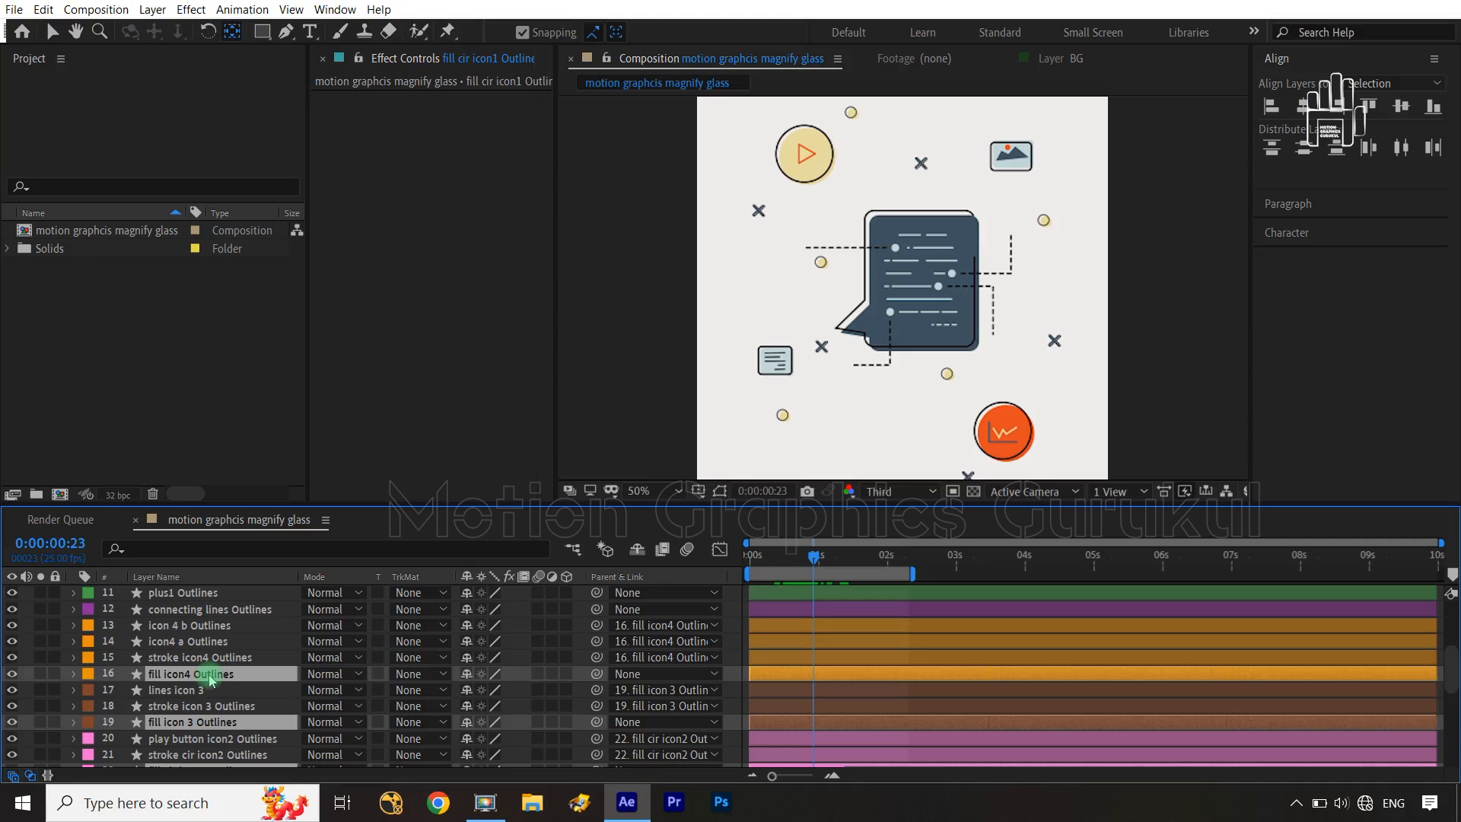
{"action": "key", "text": "p"}
{"action": "scroll", "coordinate": [209, 675], "scroll_direction": "down", "scroll_amount": 4}
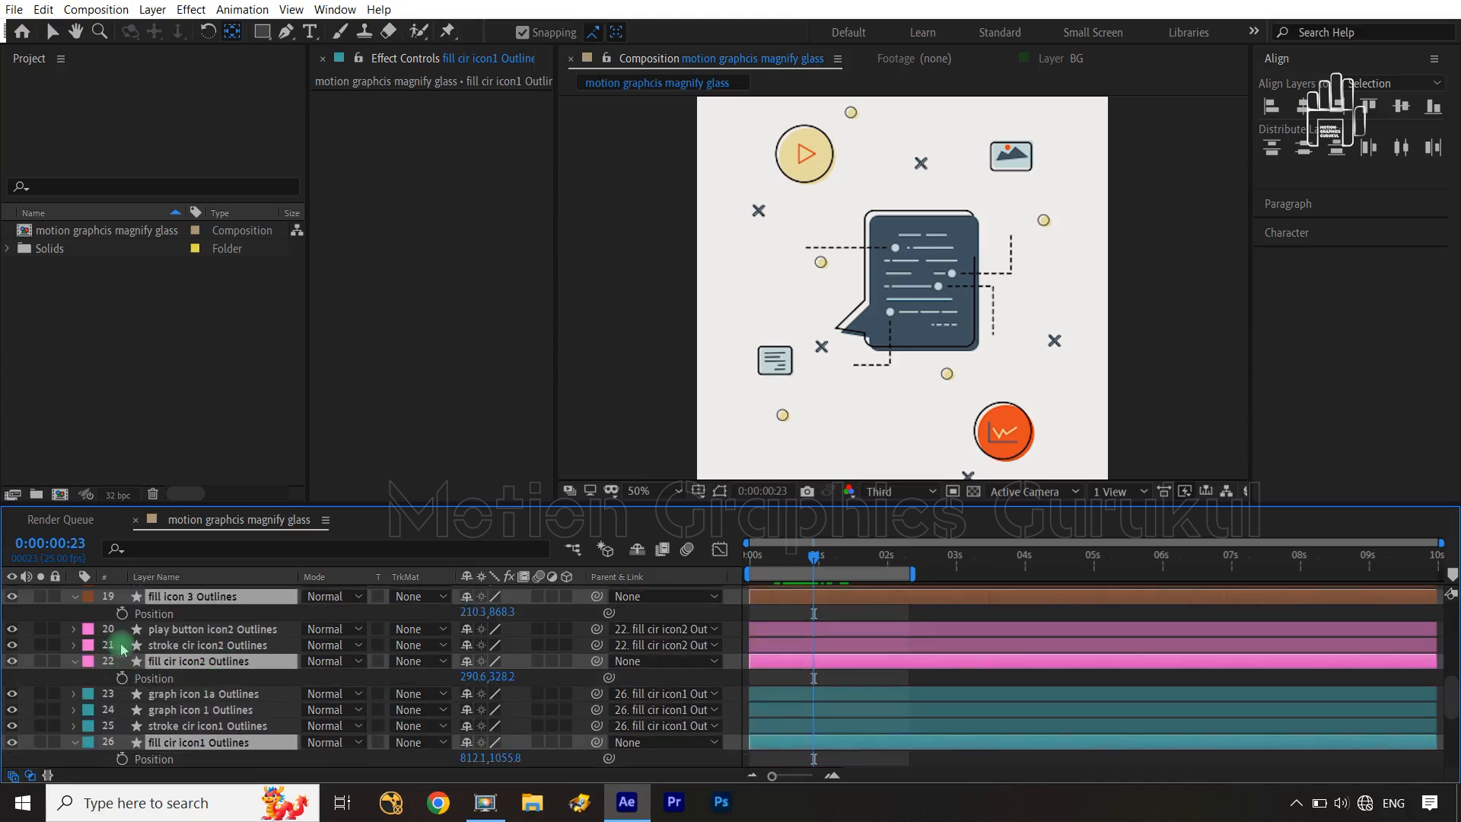
{"action": "left_click", "coordinate": [121, 613]}
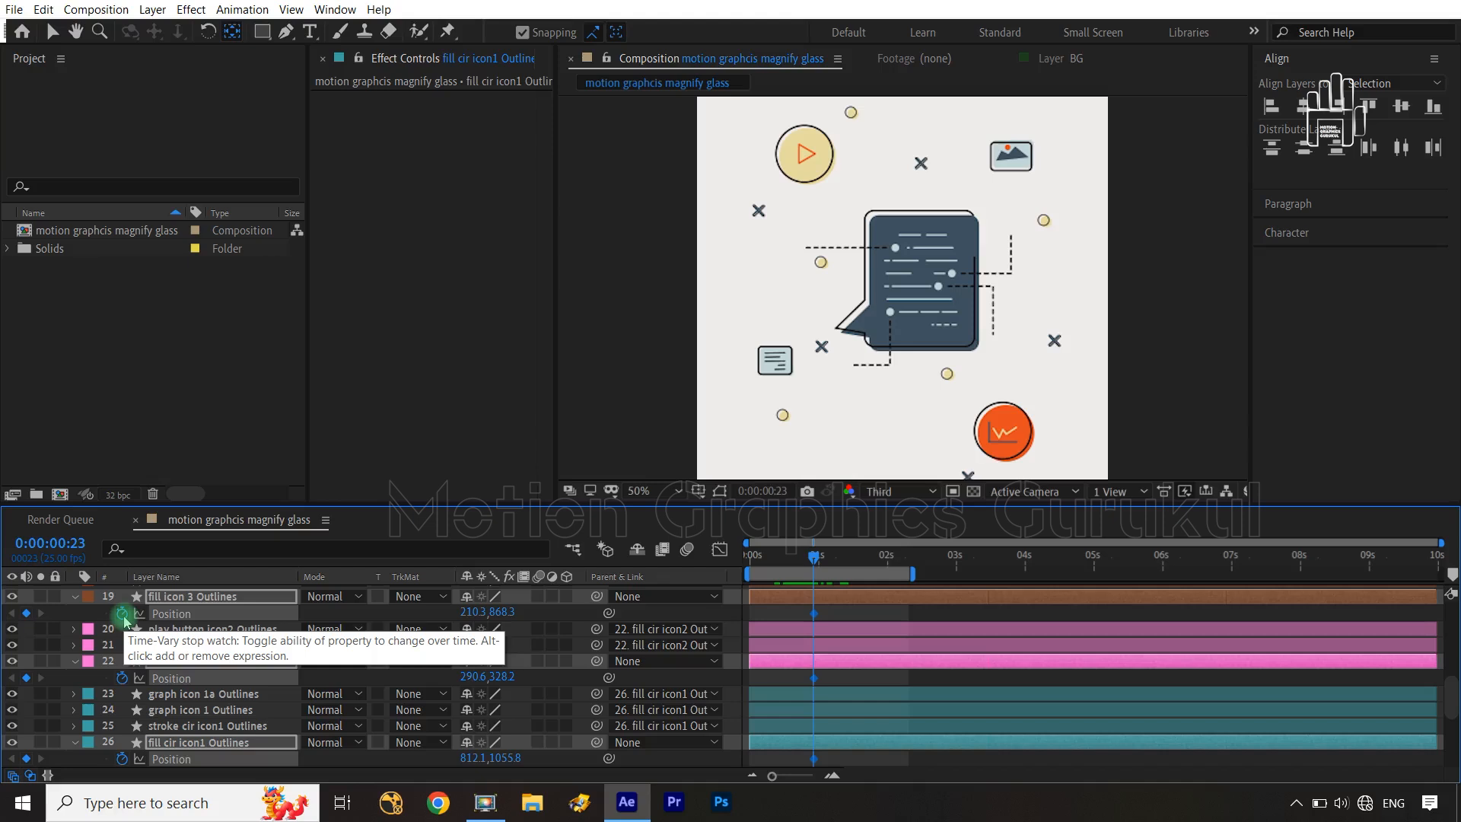
Step: Add a second Position keyframe at 0:00:01:18 to all four icon fill layers, return to their first keyframes and deselect
{"action": "key", "text": "shift+Page_Down"}
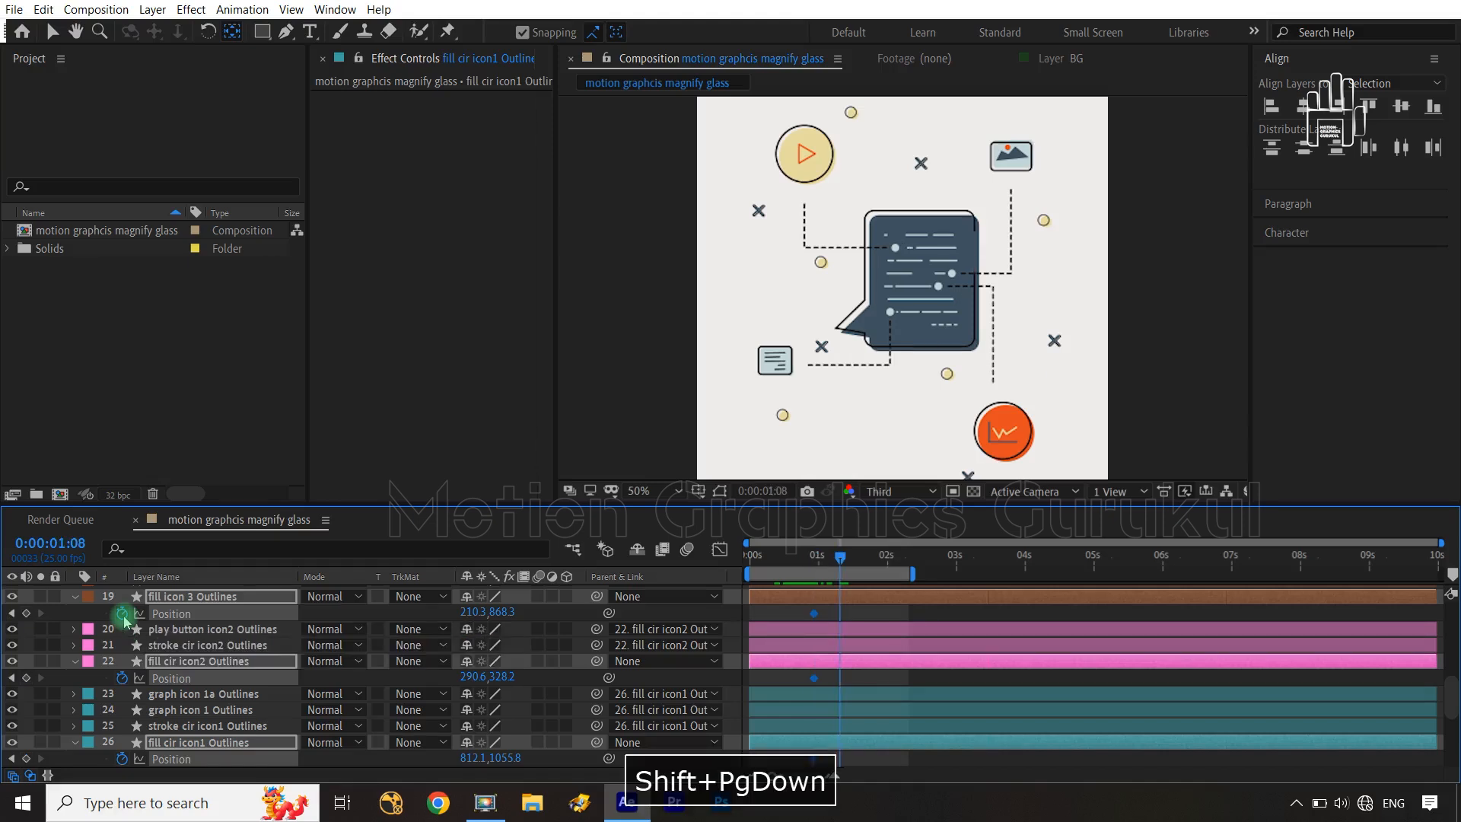
{"action": "key", "text": "shift+Page_Down"}
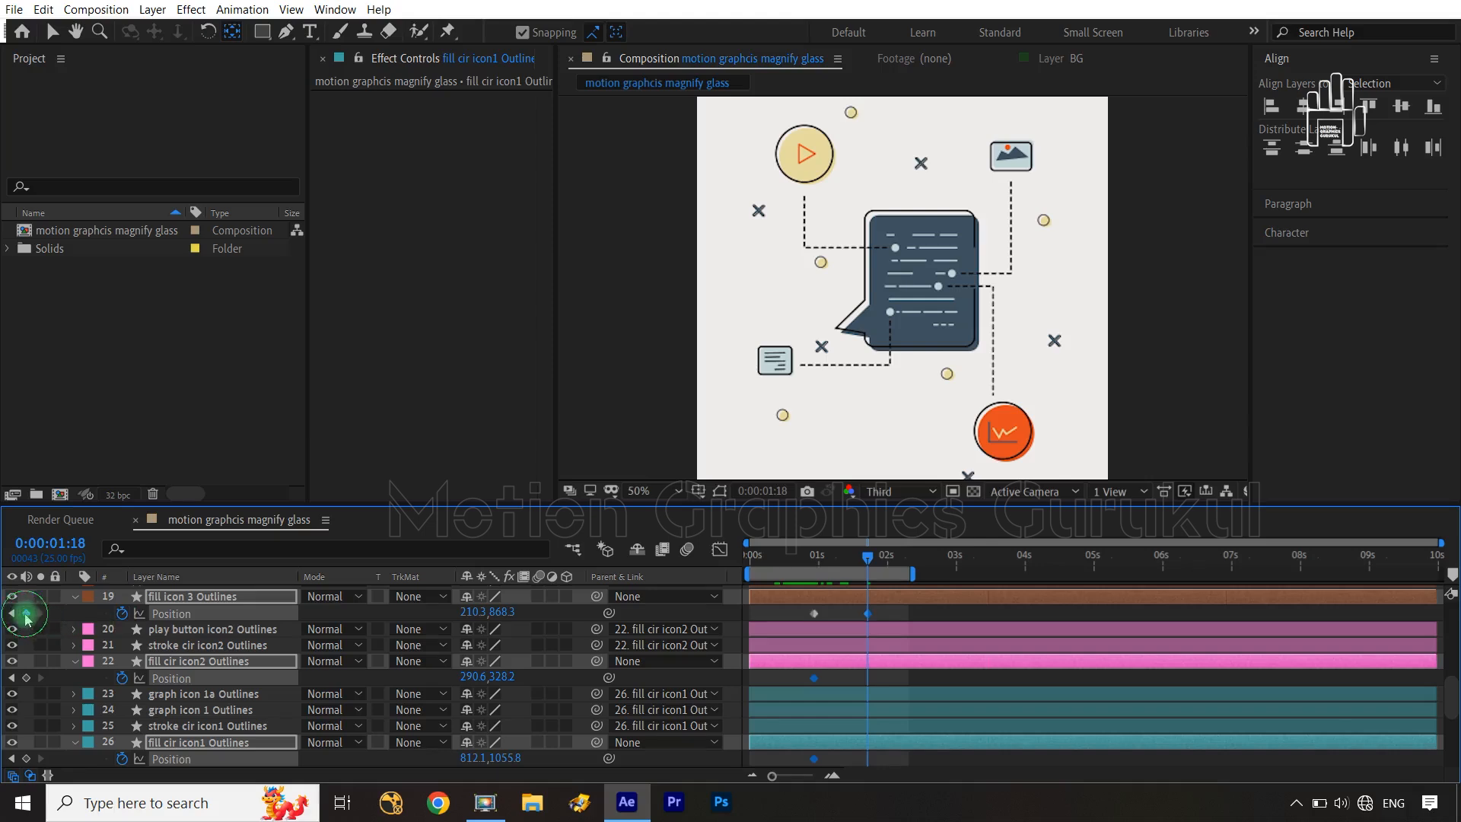
{"action": "left_click", "coordinate": [12, 613]}
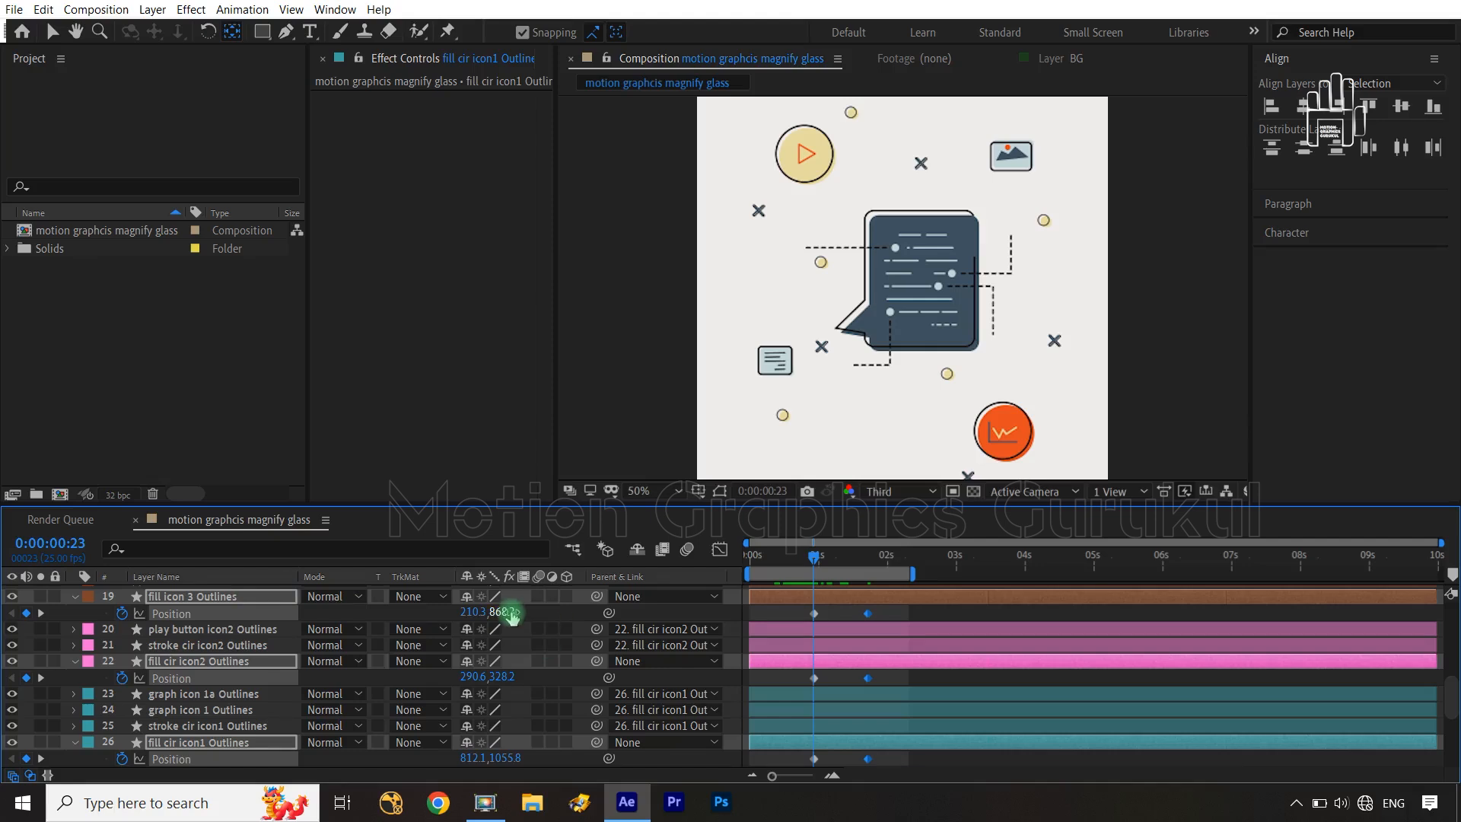
{"action": "key", "text": "F2"}
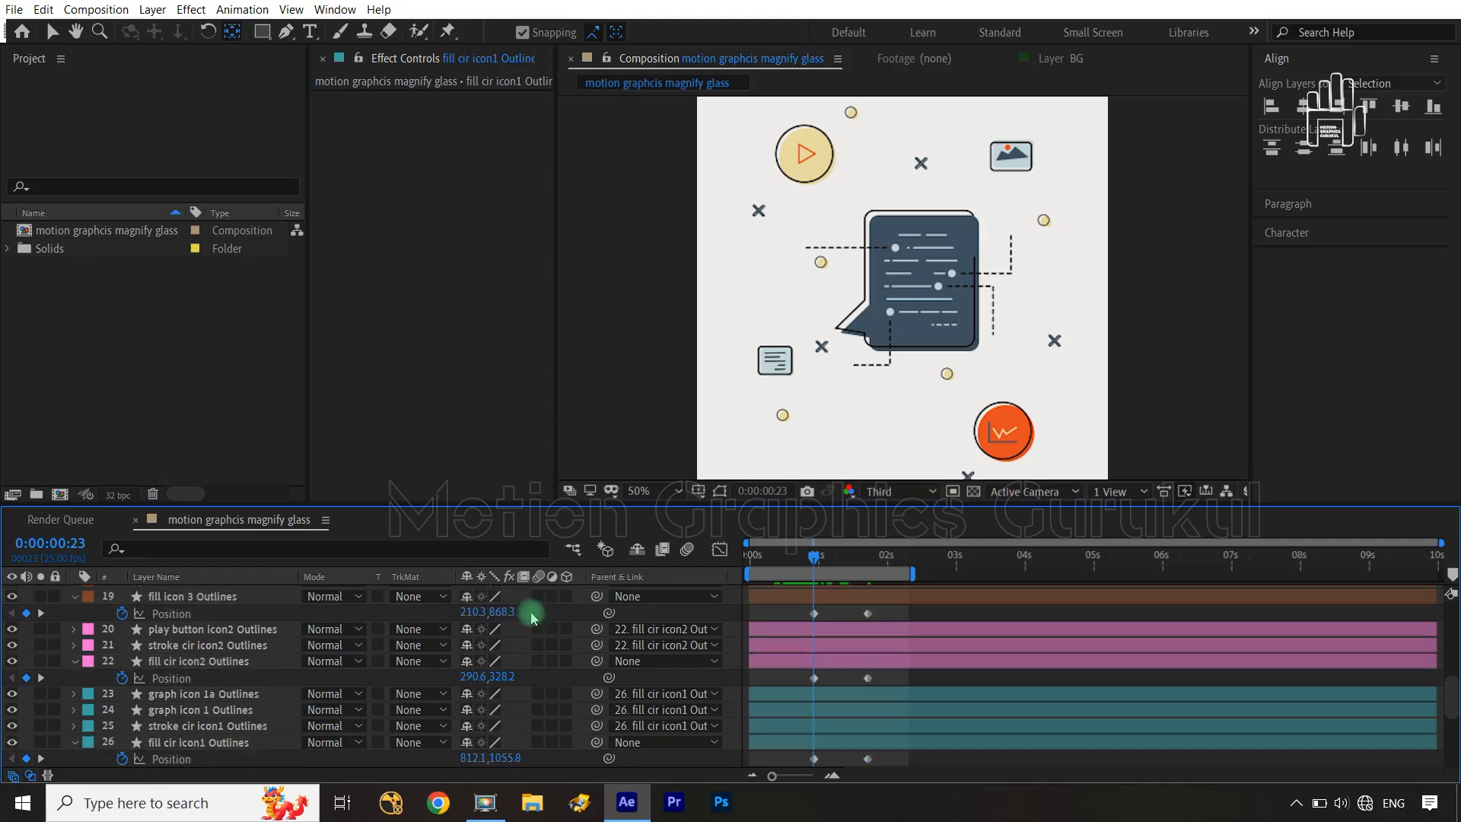
Step: Show the layer controls and set the first Position keyframe of fill icon 3 Outlines to 375.3, 868.3
{"action": "left_click", "coordinate": [233, 603]}
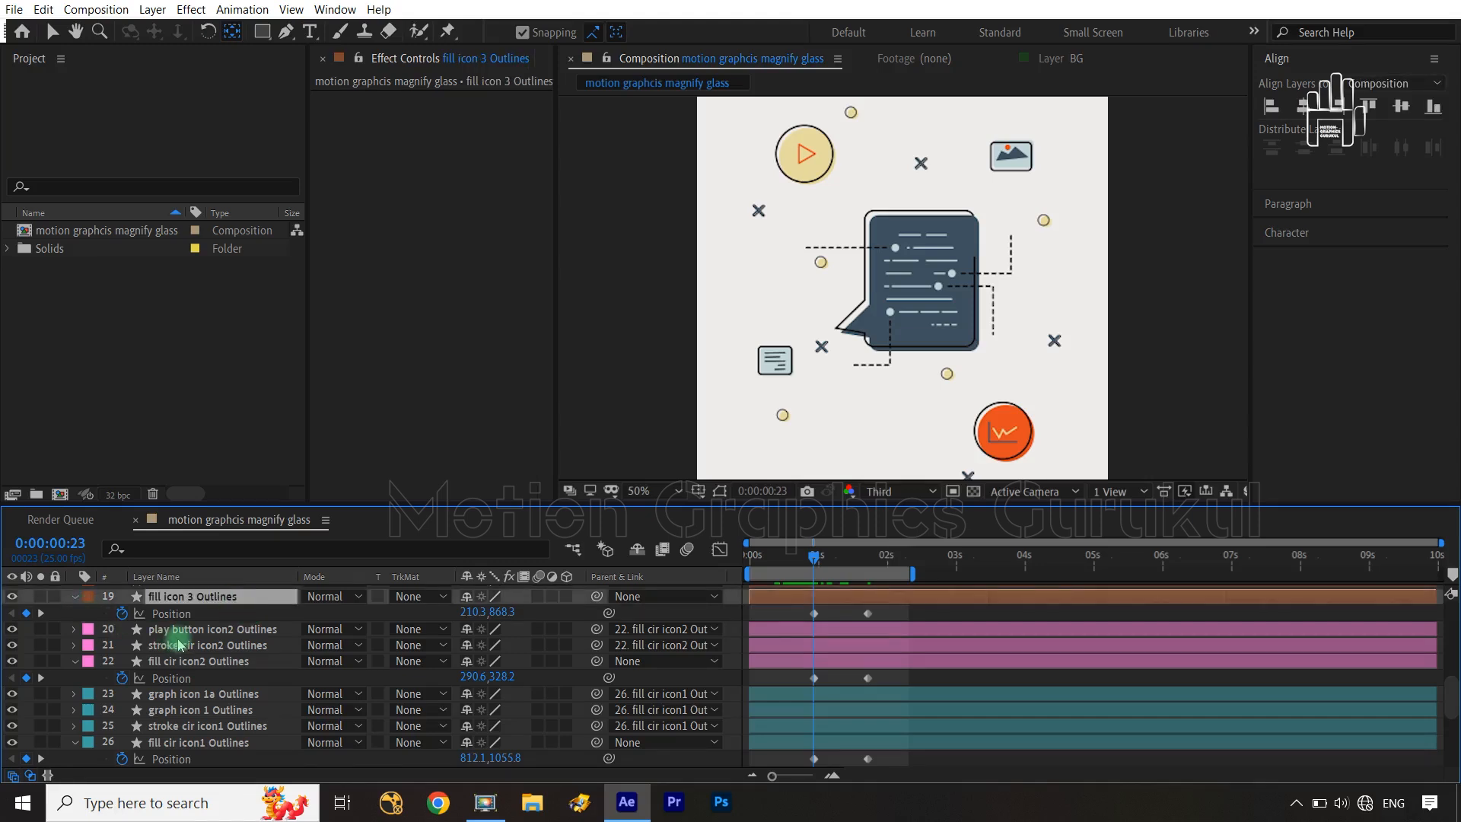
{"action": "key", "text": "ctrl+shift+h"}
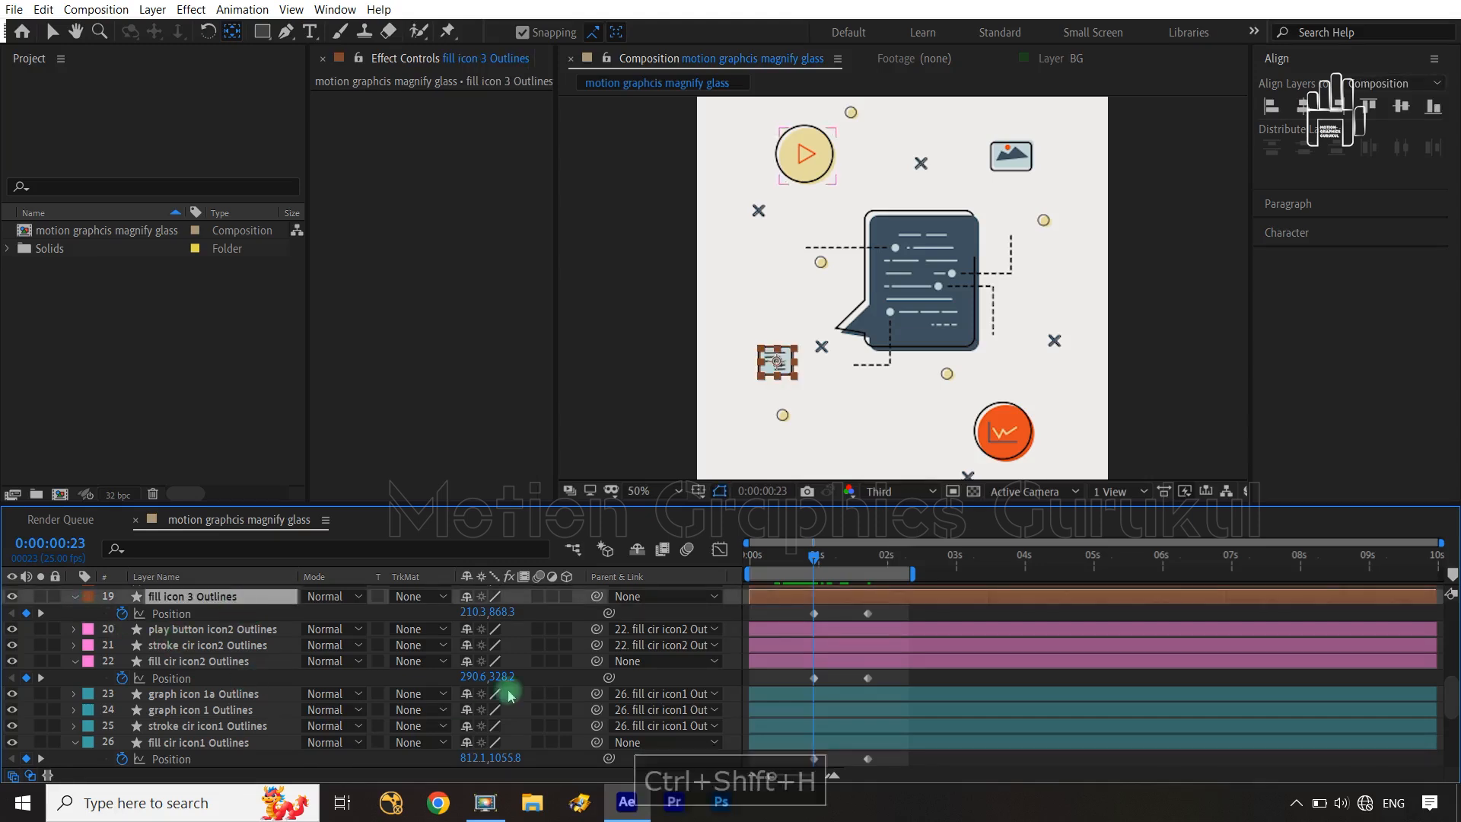
{"action": "left_click_drag", "start_coordinate": [503, 621], "coordinate": [464, 620]}
{"action": "key", "text": "ctrl+z"}
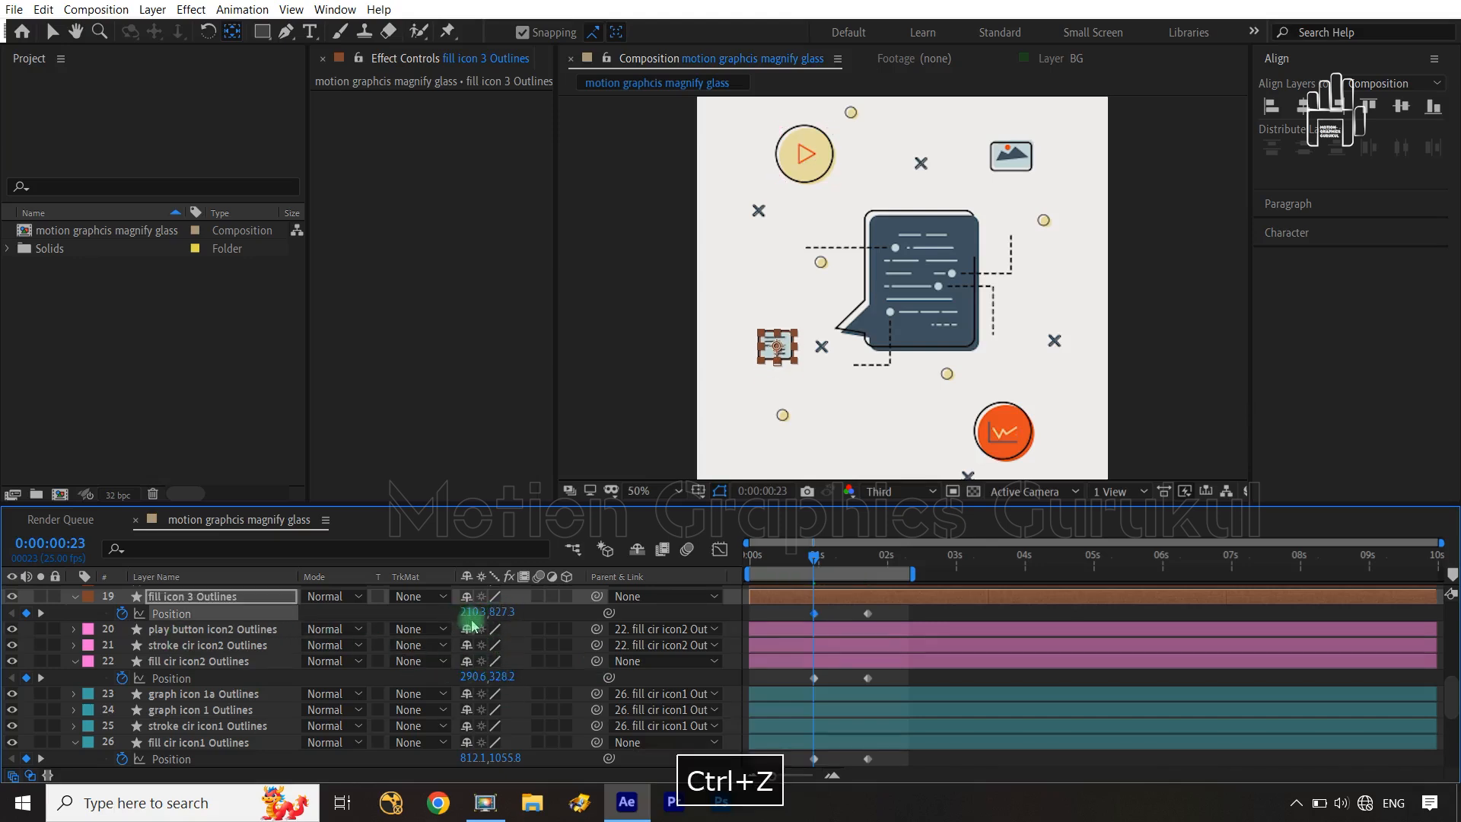
{"action": "left_click_drag", "start_coordinate": [596, 613], "coordinate": [688, 617]}
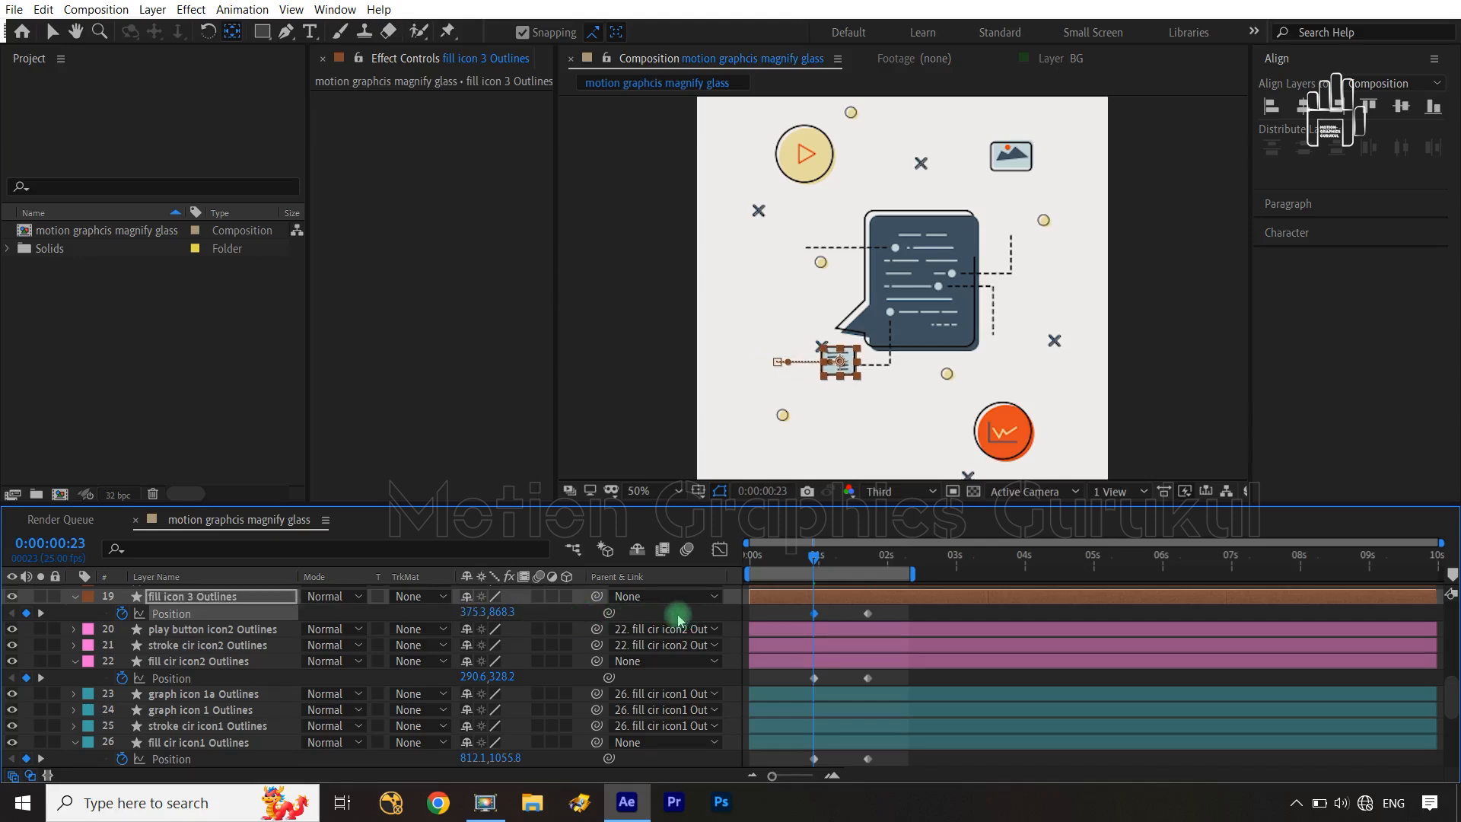
Step: Set the first Position keyframe of fill cir icon2 Outlines to 290.6, 496.2
{"action": "left_click", "coordinate": [242, 668]}
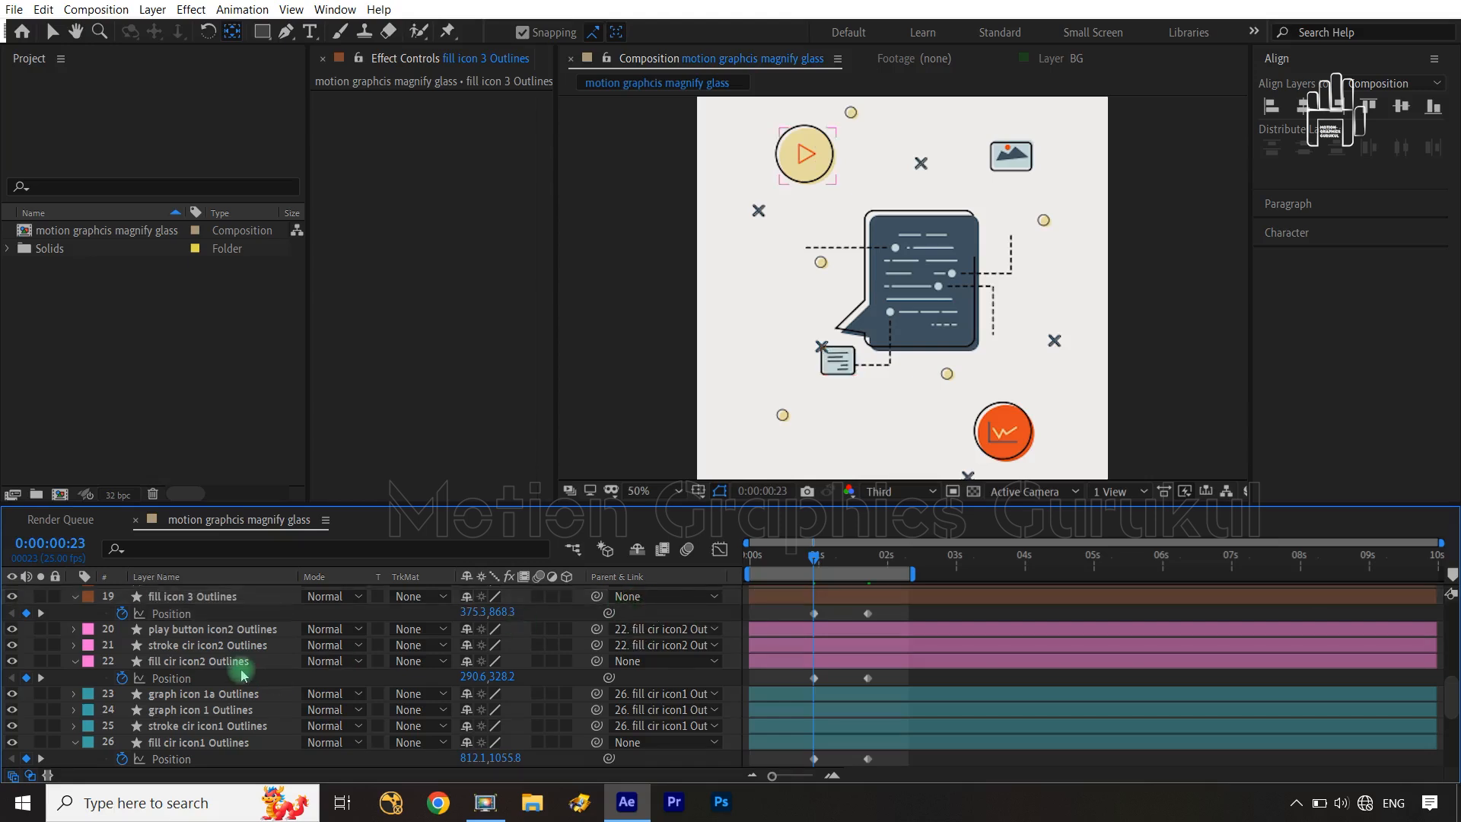
{"action": "left_click", "coordinate": [243, 673]}
{"action": "left_click_drag", "start_coordinate": [502, 678], "coordinate": [667, 674]}
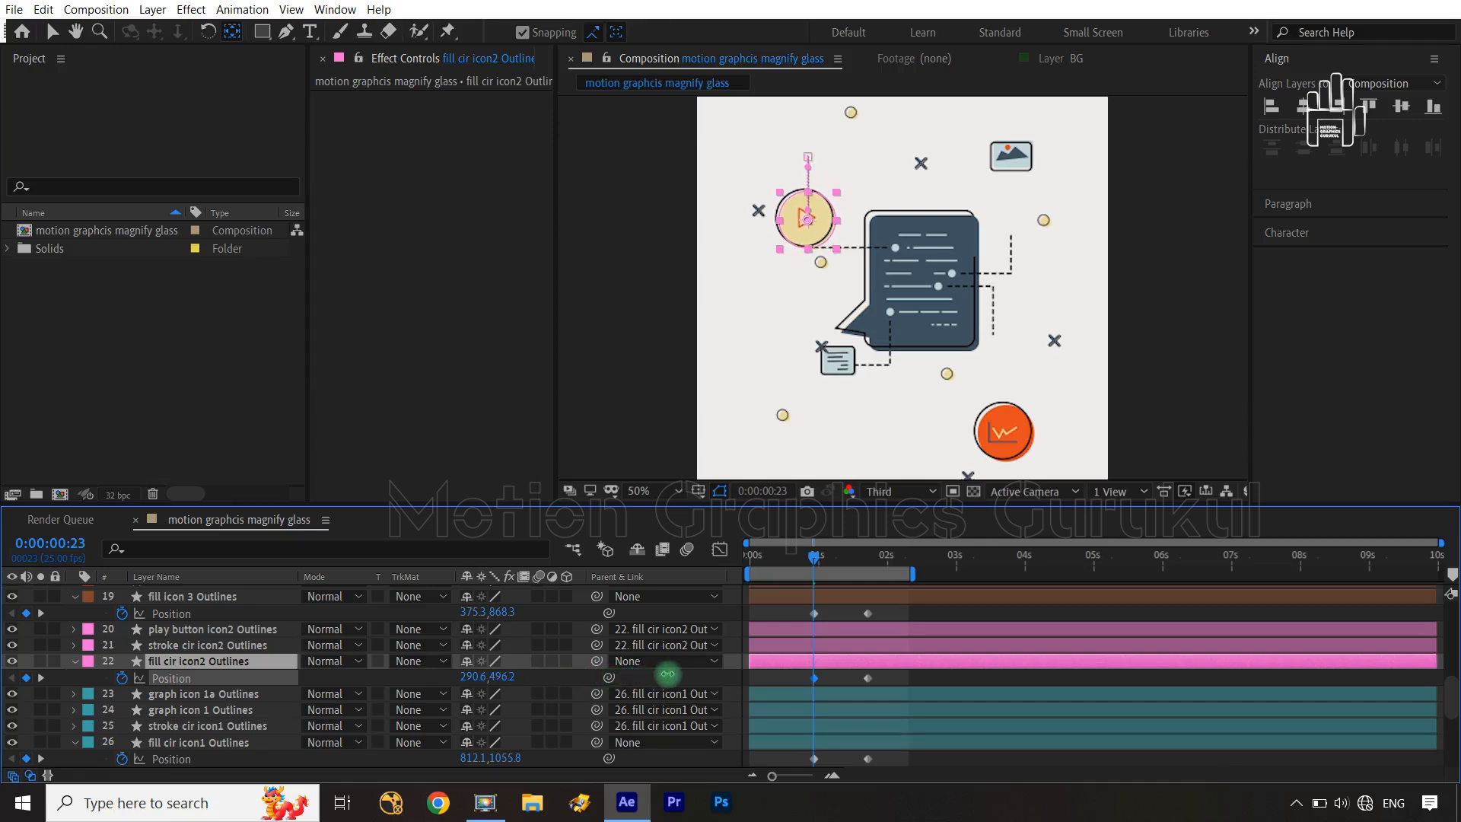
Step: Set the first Position keyframe of fill cir icon1 Outlines to 812.1, 876.8 and that of fill icon4 Outlines to 831.5, 500.2
{"action": "left_click", "coordinate": [203, 744]}
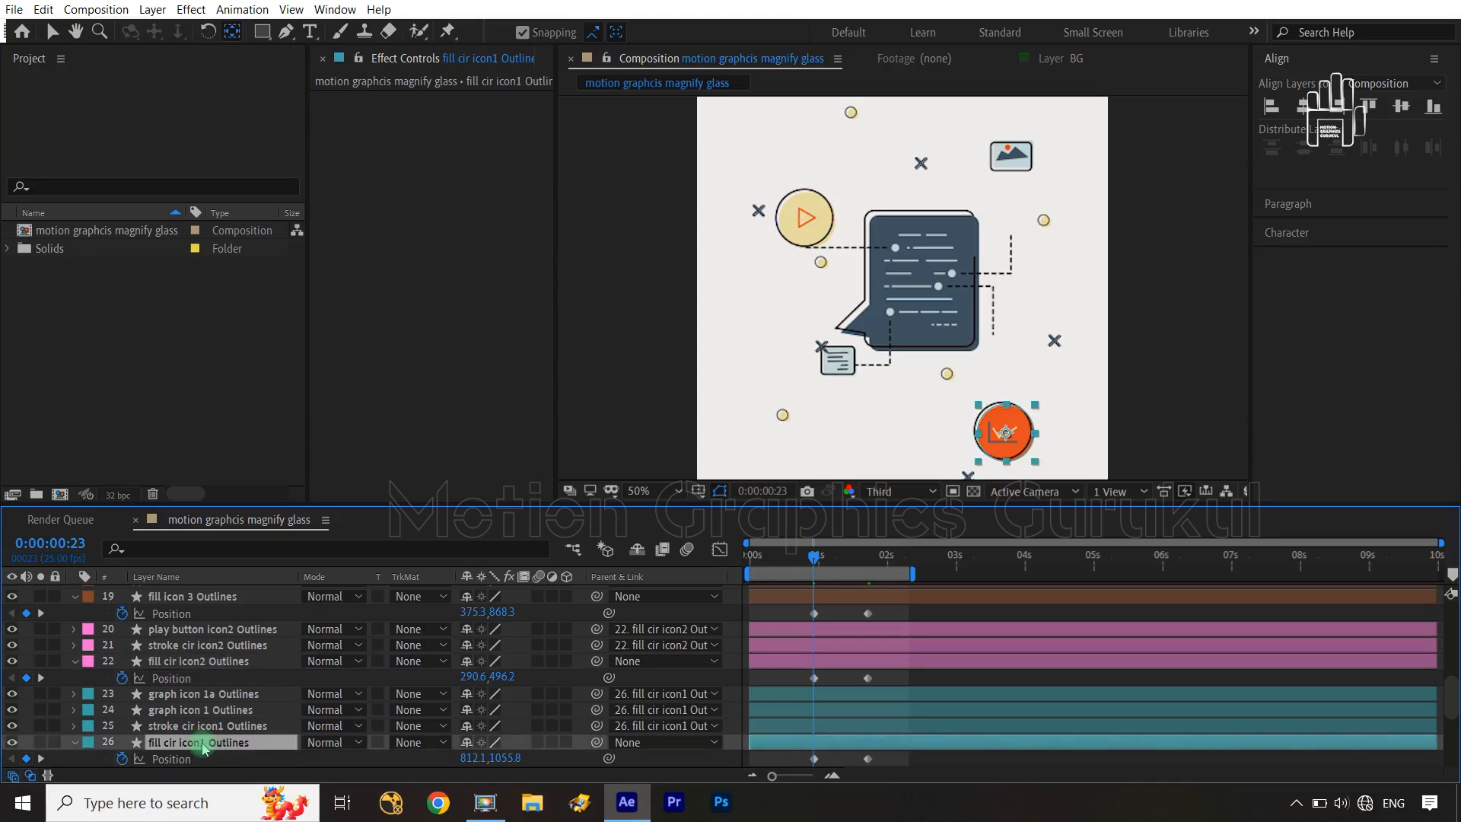
{"action": "left_click", "coordinate": [194, 646]}
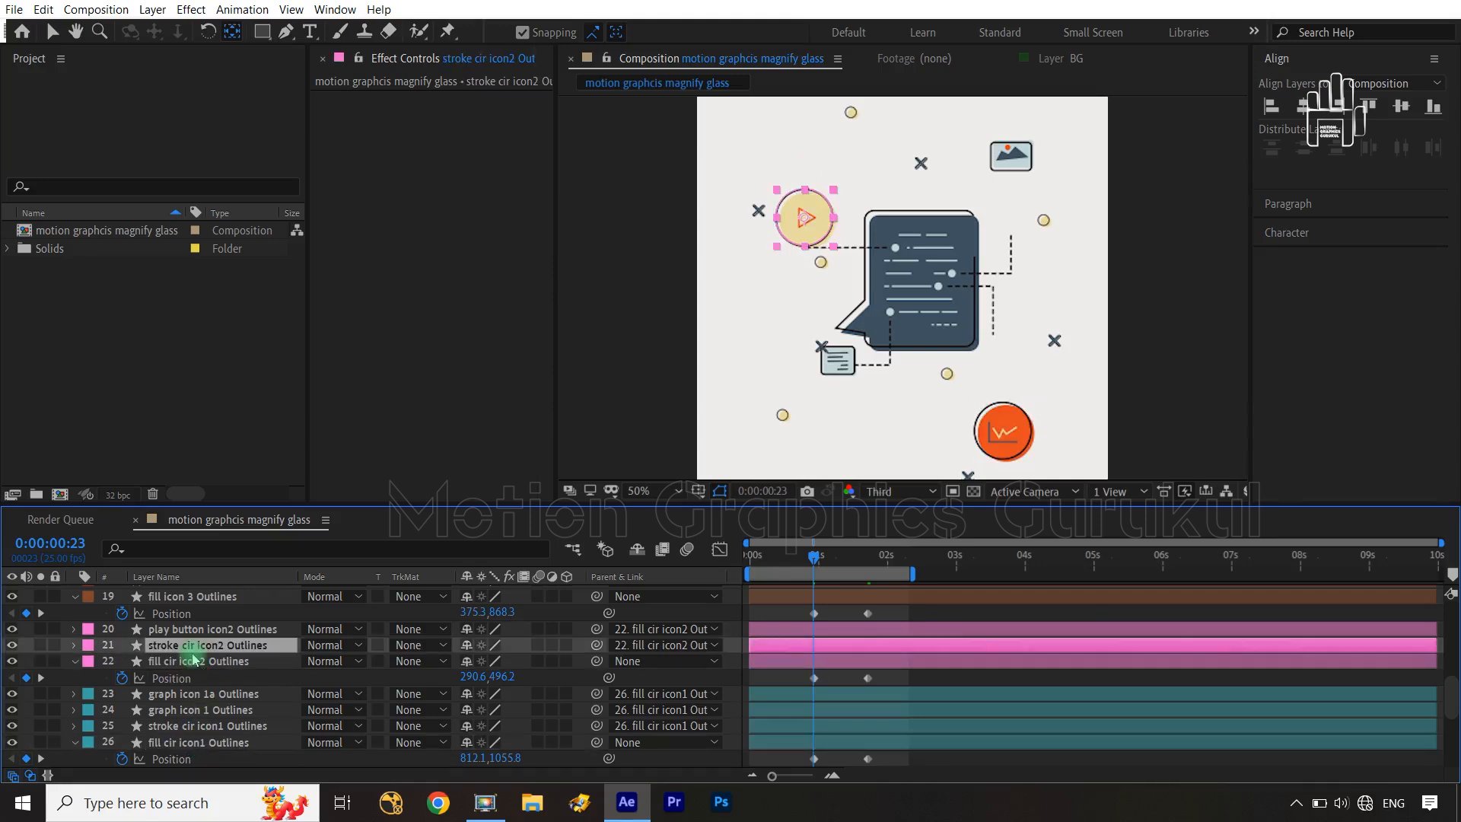
{"action": "left_click", "coordinate": [195, 743]}
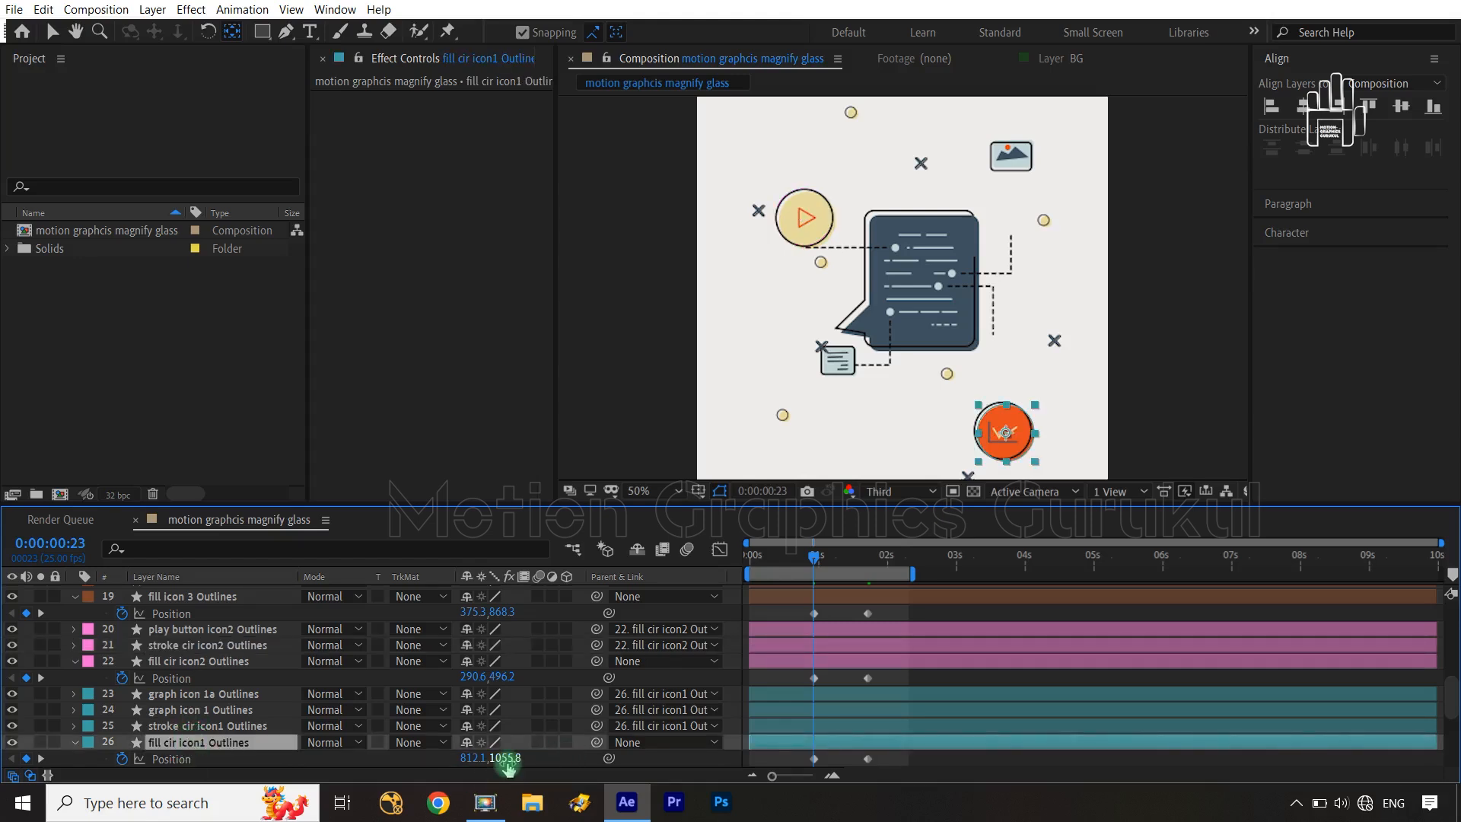
{"action": "left_click_drag", "start_coordinate": [510, 759], "coordinate": [329, 770]}
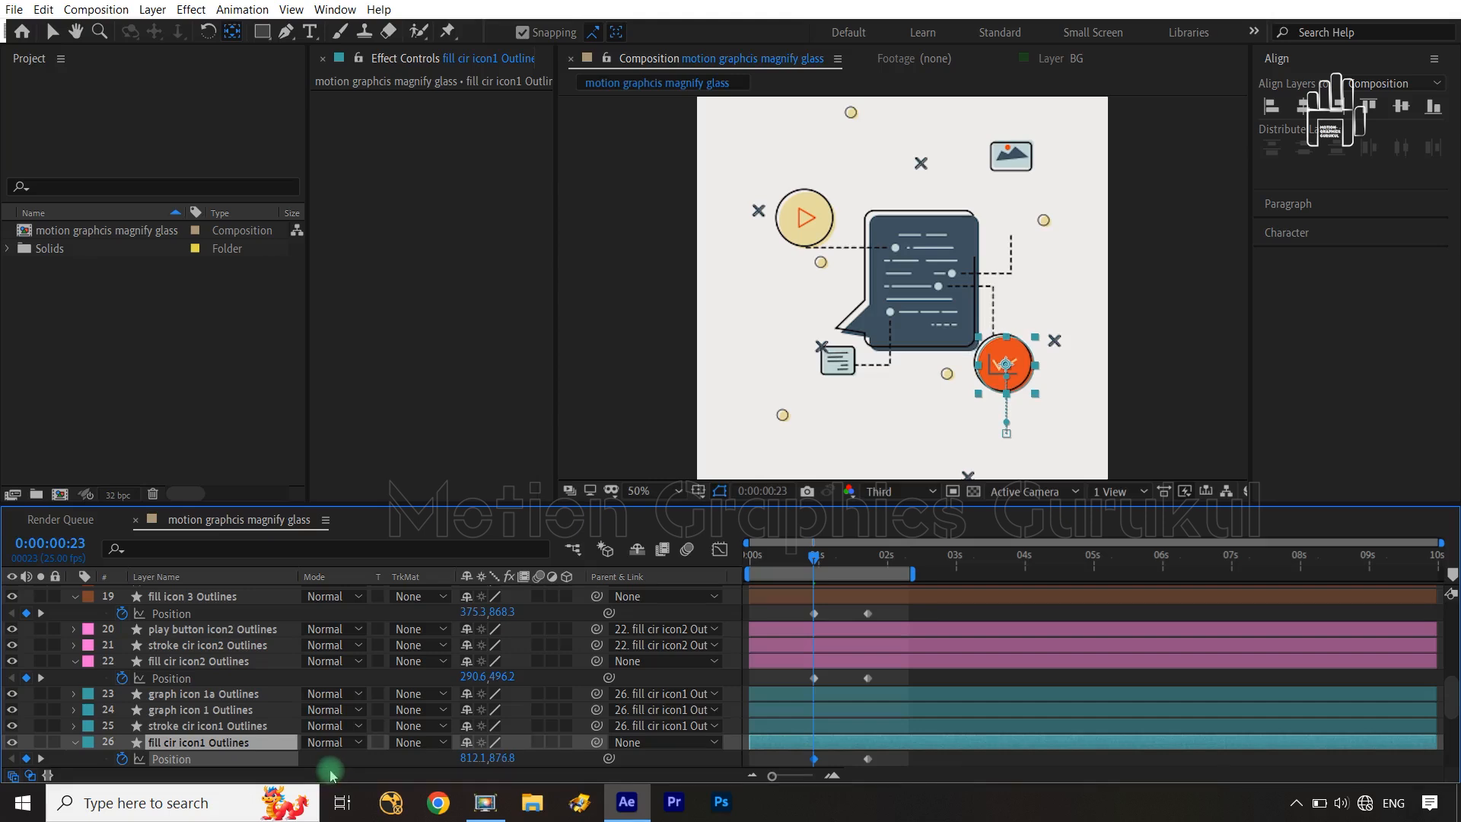
{"action": "scroll", "coordinate": [159, 659], "scroll_direction": "up", "scroll_amount": 3}
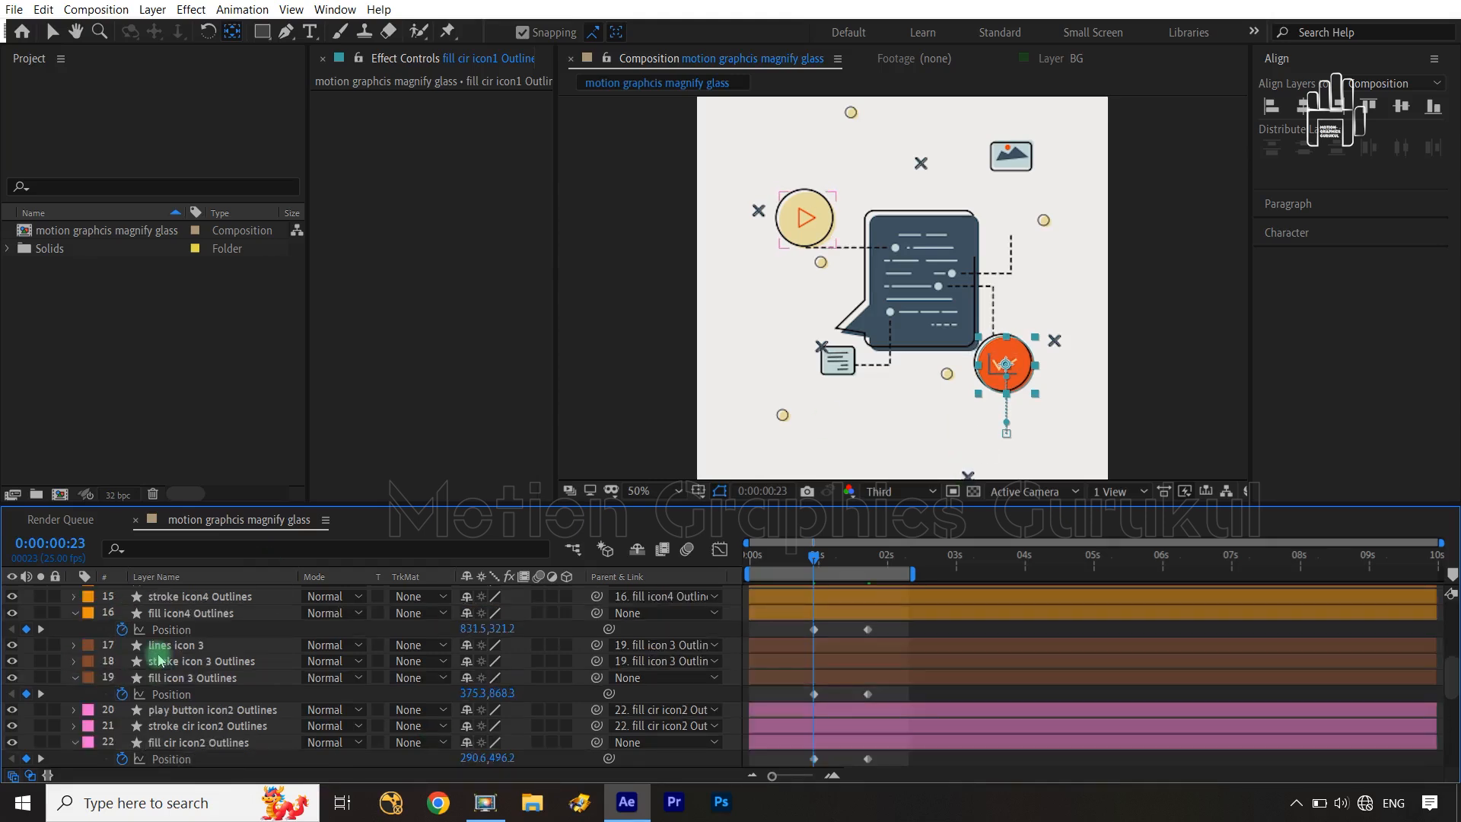
{"action": "left_click_drag", "start_coordinate": [501, 629], "coordinate": [685, 615]}
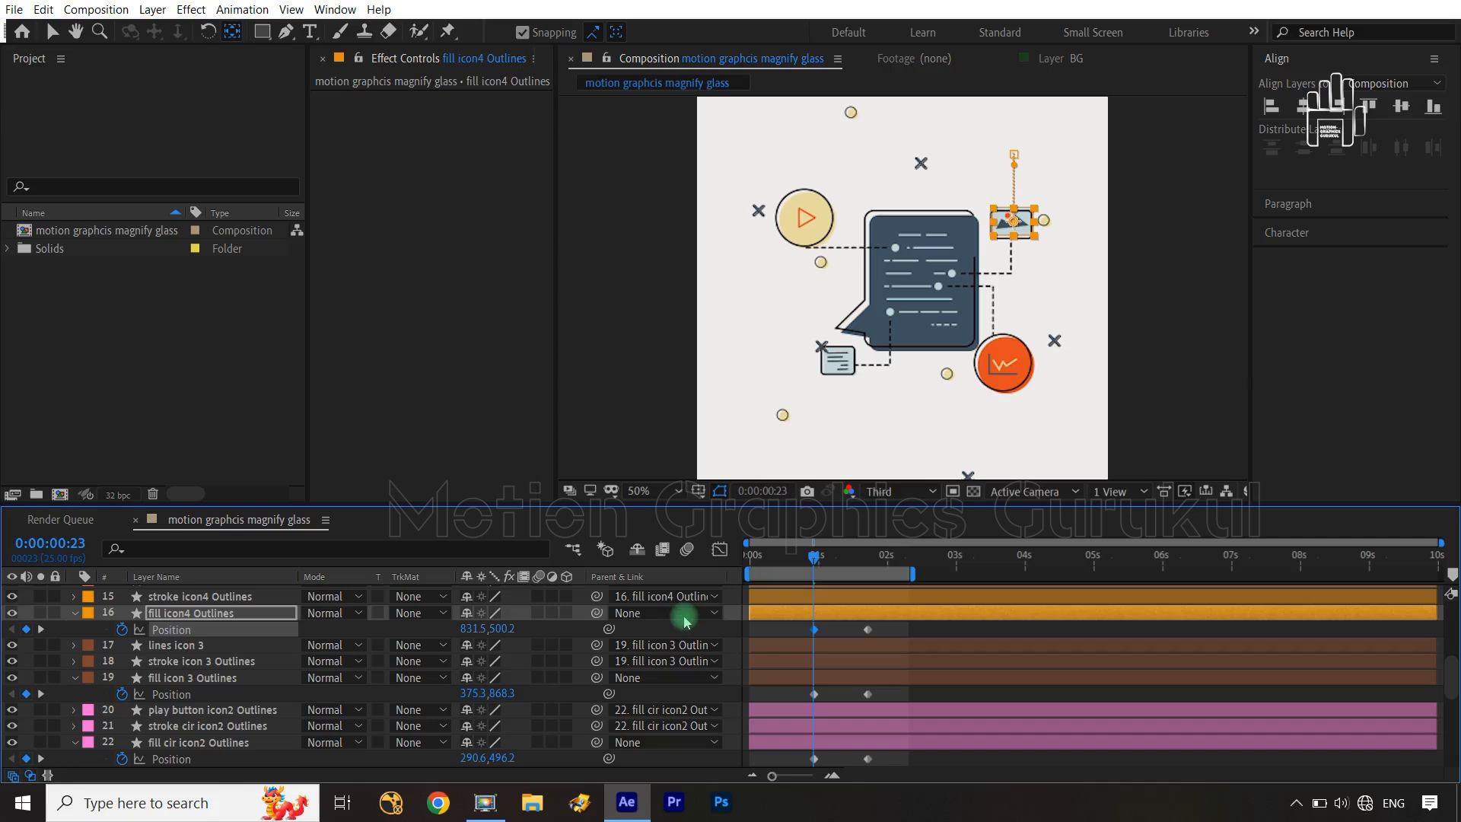
Step: Apply Easy Ease to all four icons' Position keyframes and reshape their speed graph for a fast start and a long slowdown into the last keyframes
{"action": "left_click_drag", "start_coordinate": [901, 630], "coordinate": [799, 723]}
{"action": "key", "text": "F9"}
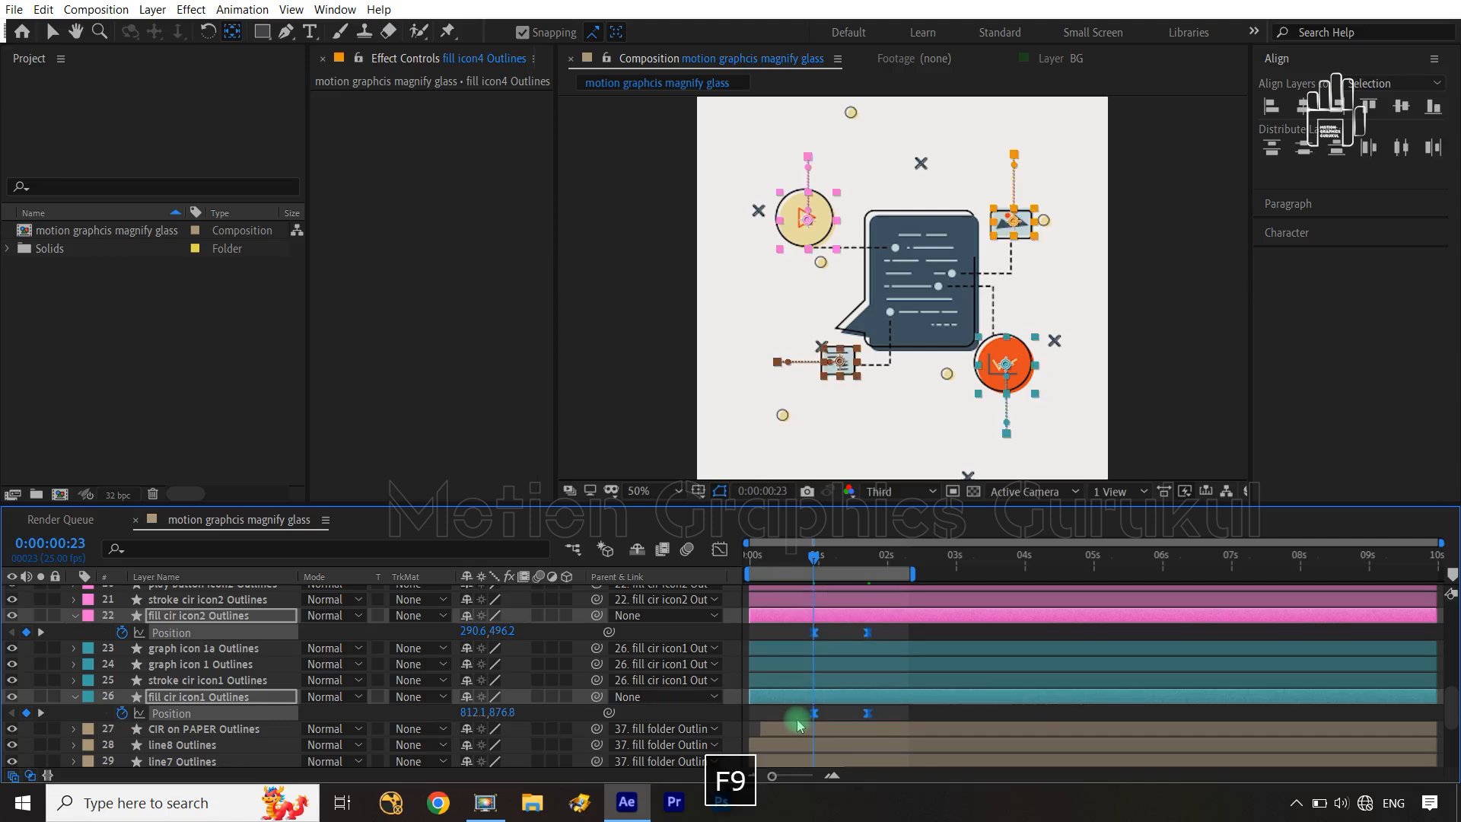
{"action": "left_click", "coordinate": [719, 549]}
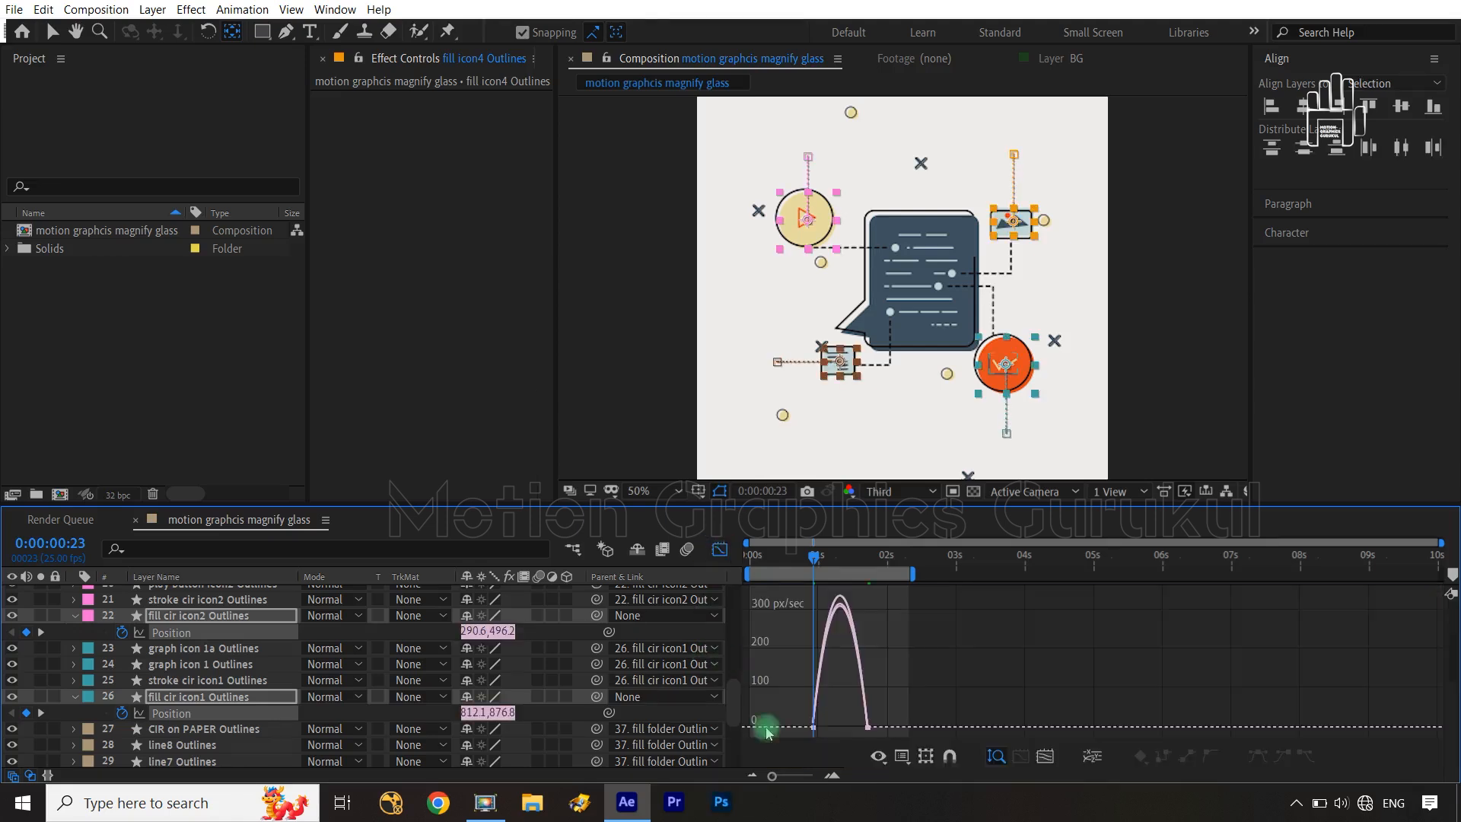
{"action": "left_click", "coordinate": [858, 730]}
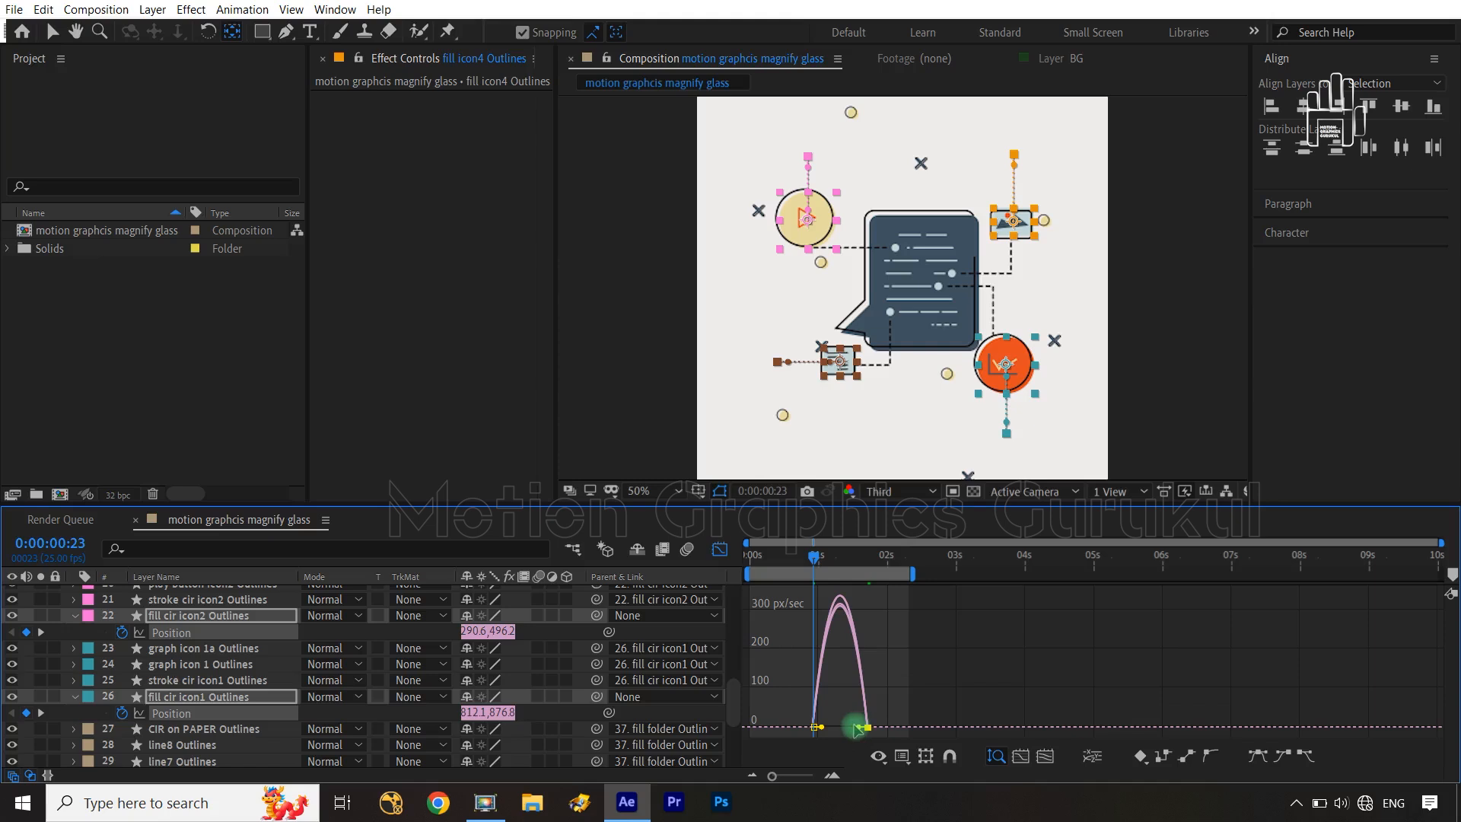
{"action": "left_click_drag", "start_coordinate": [856, 729], "coordinate": [842, 735]}
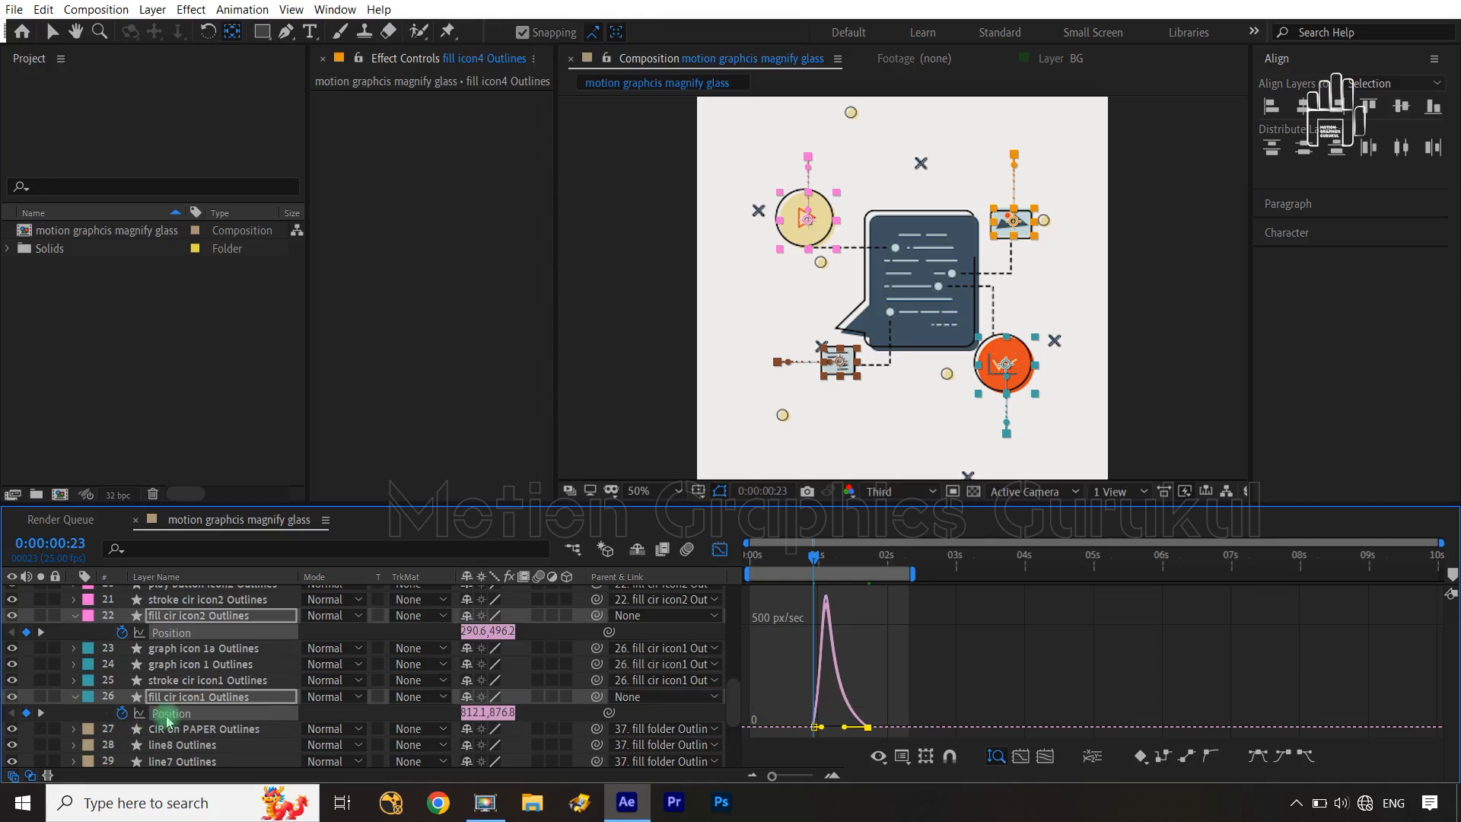
{"action": "left_click", "coordinate": [719, 549]}
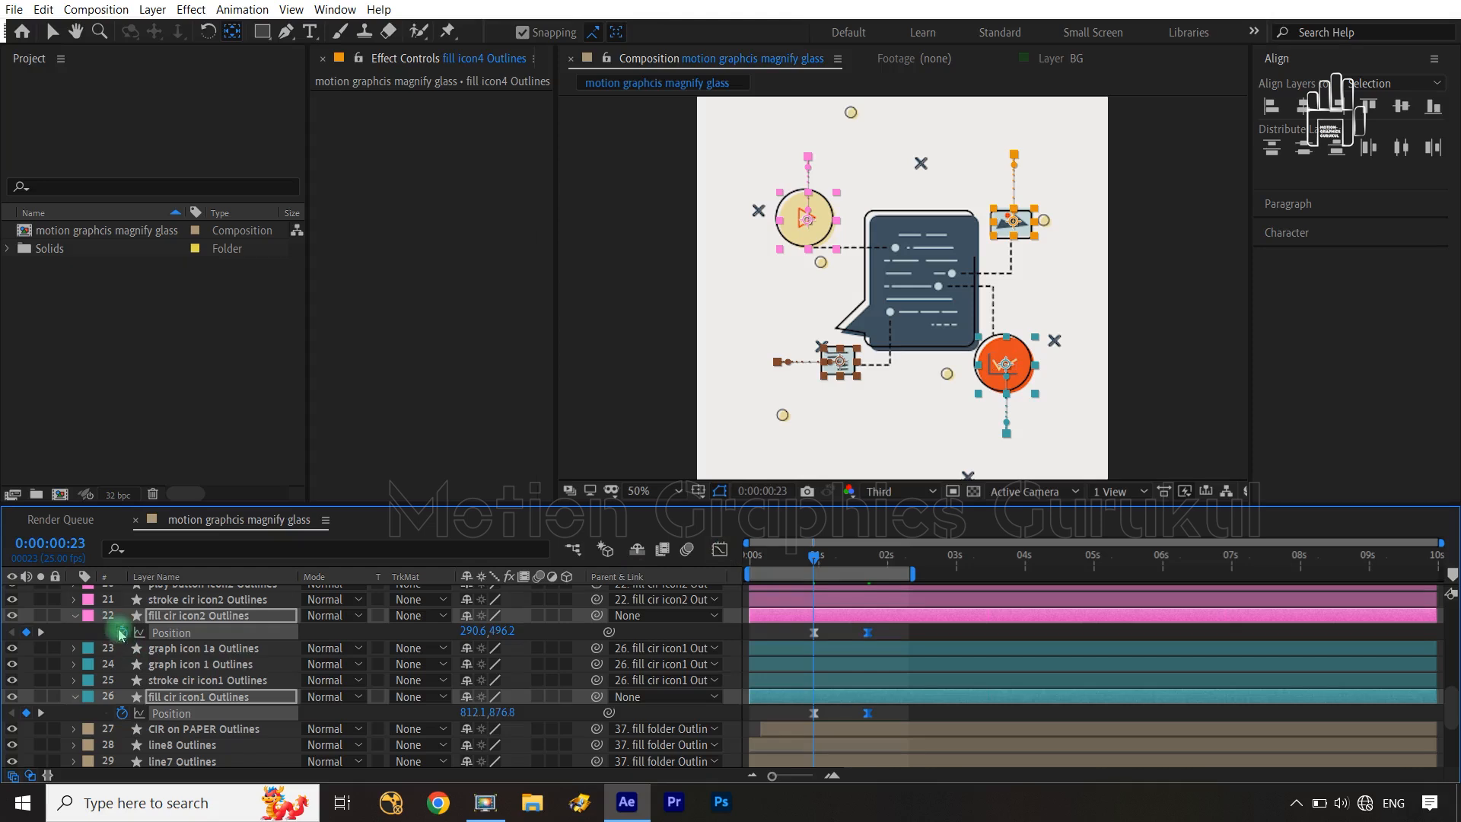
{"action": "left_click", "coordinate": [381, 639]}
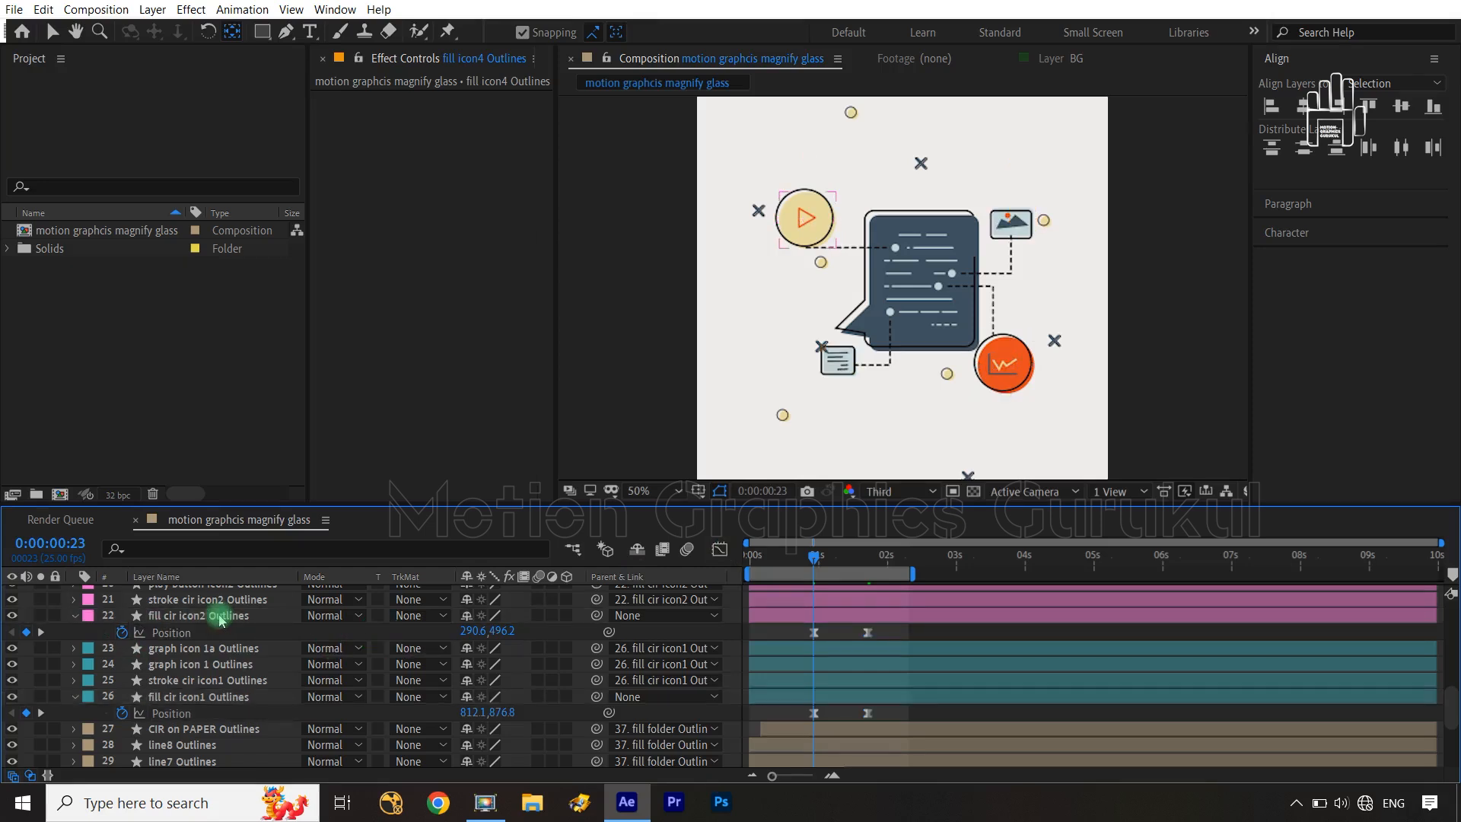
Step: Add a wiggle(5,5) expression to the Position of fill icon4 Outlines
{"action": "left_click", "coordinate": [221, 616]}
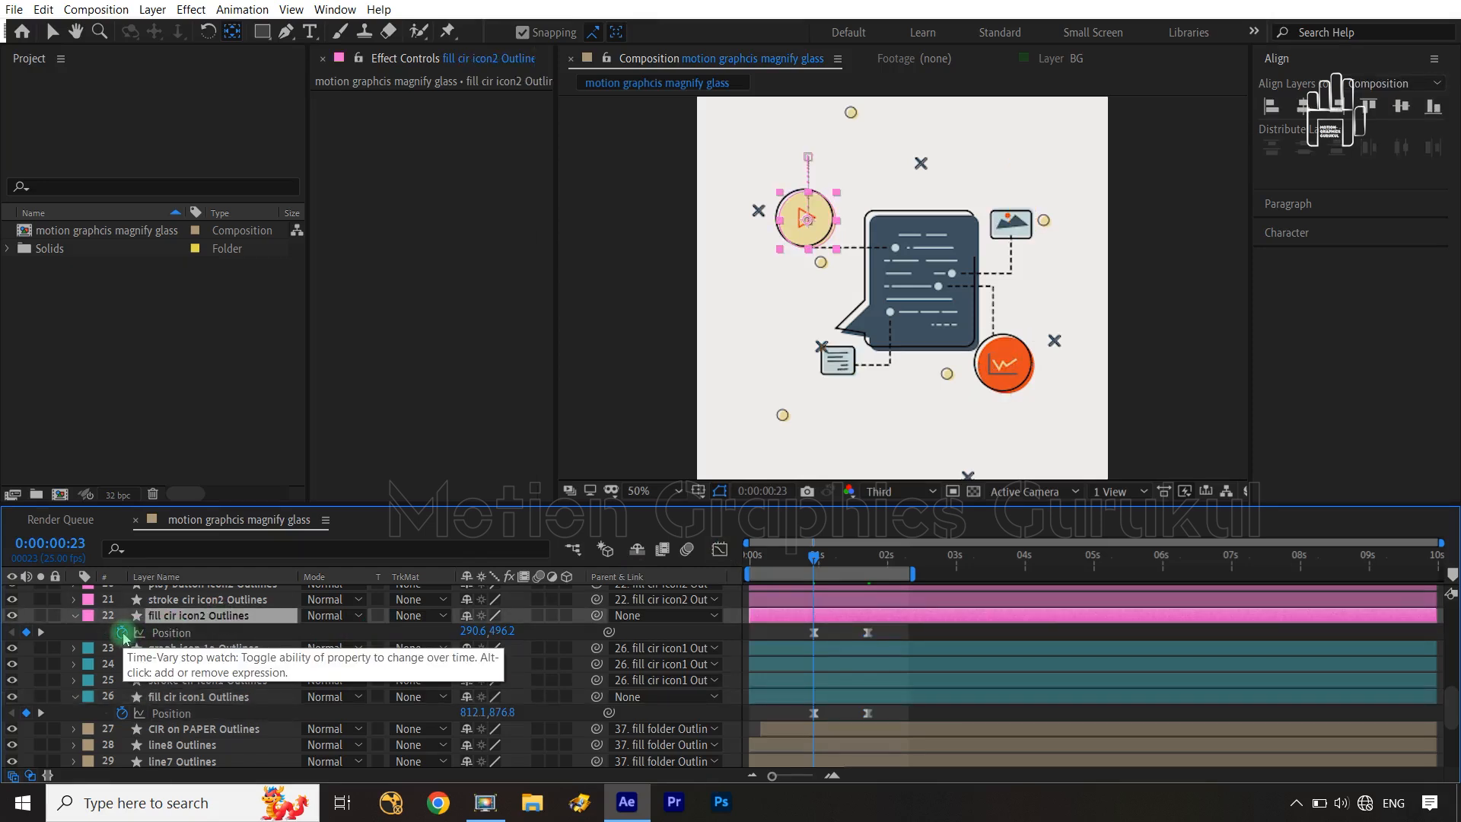
{"action": "scroll", "coordinate": [124, 636], "scroll_direction": "up", "scroll_amount": 5}
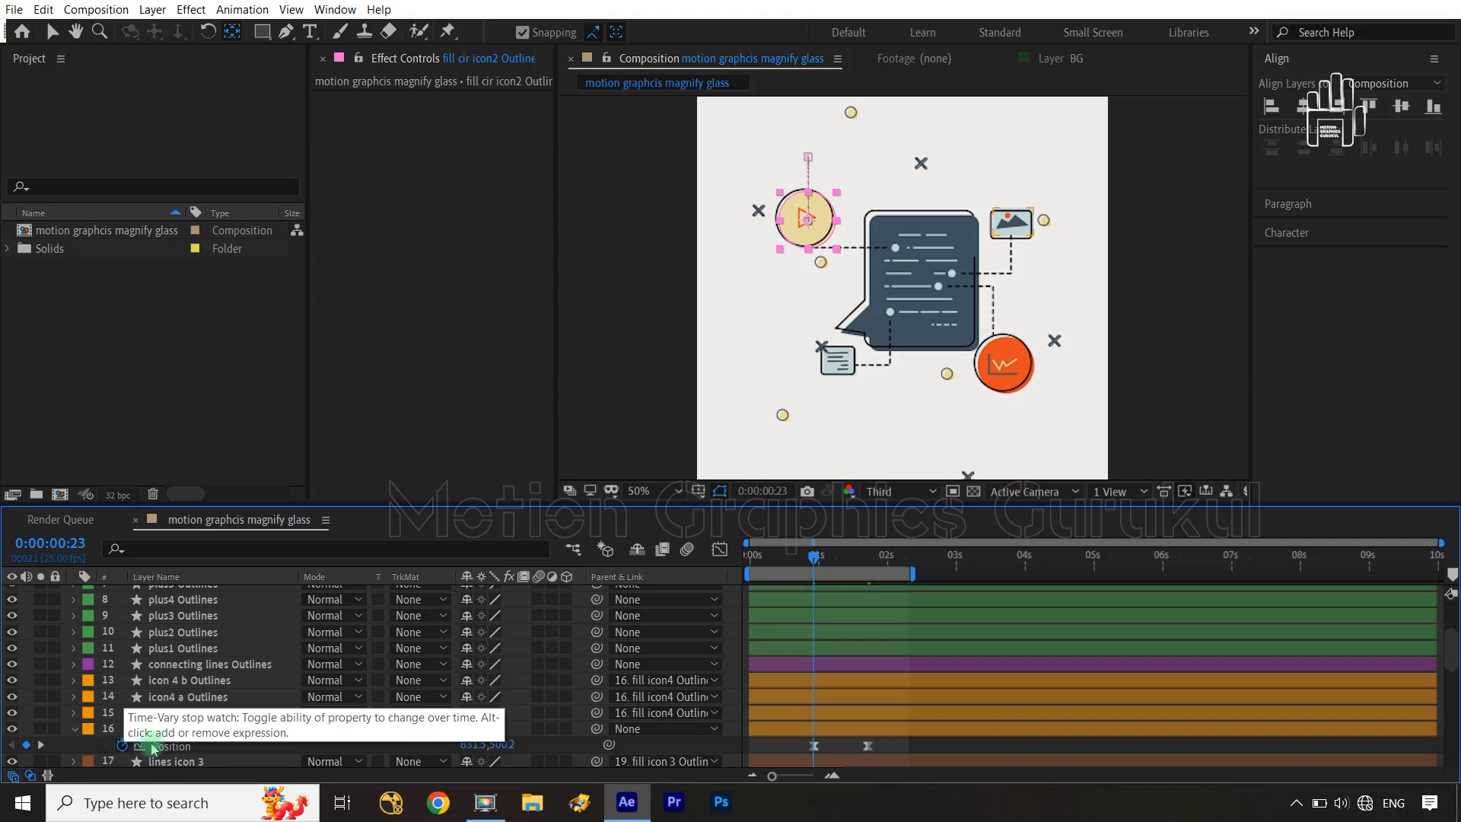
{"action": "left_click", "coordinate": [123, 749]}
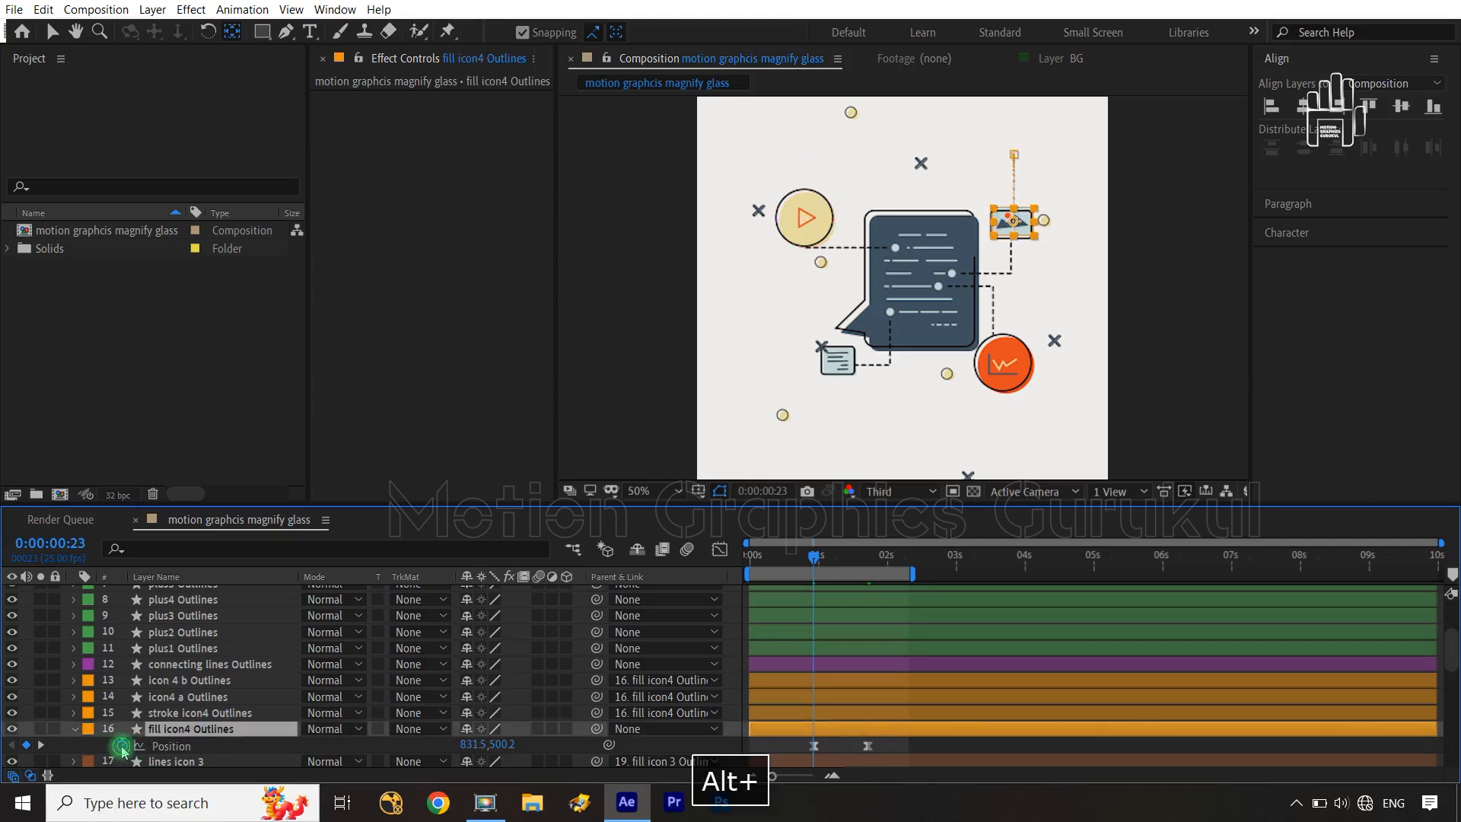
{"action": "left_click", "coordinate": [121, 746], "text": "alt"}
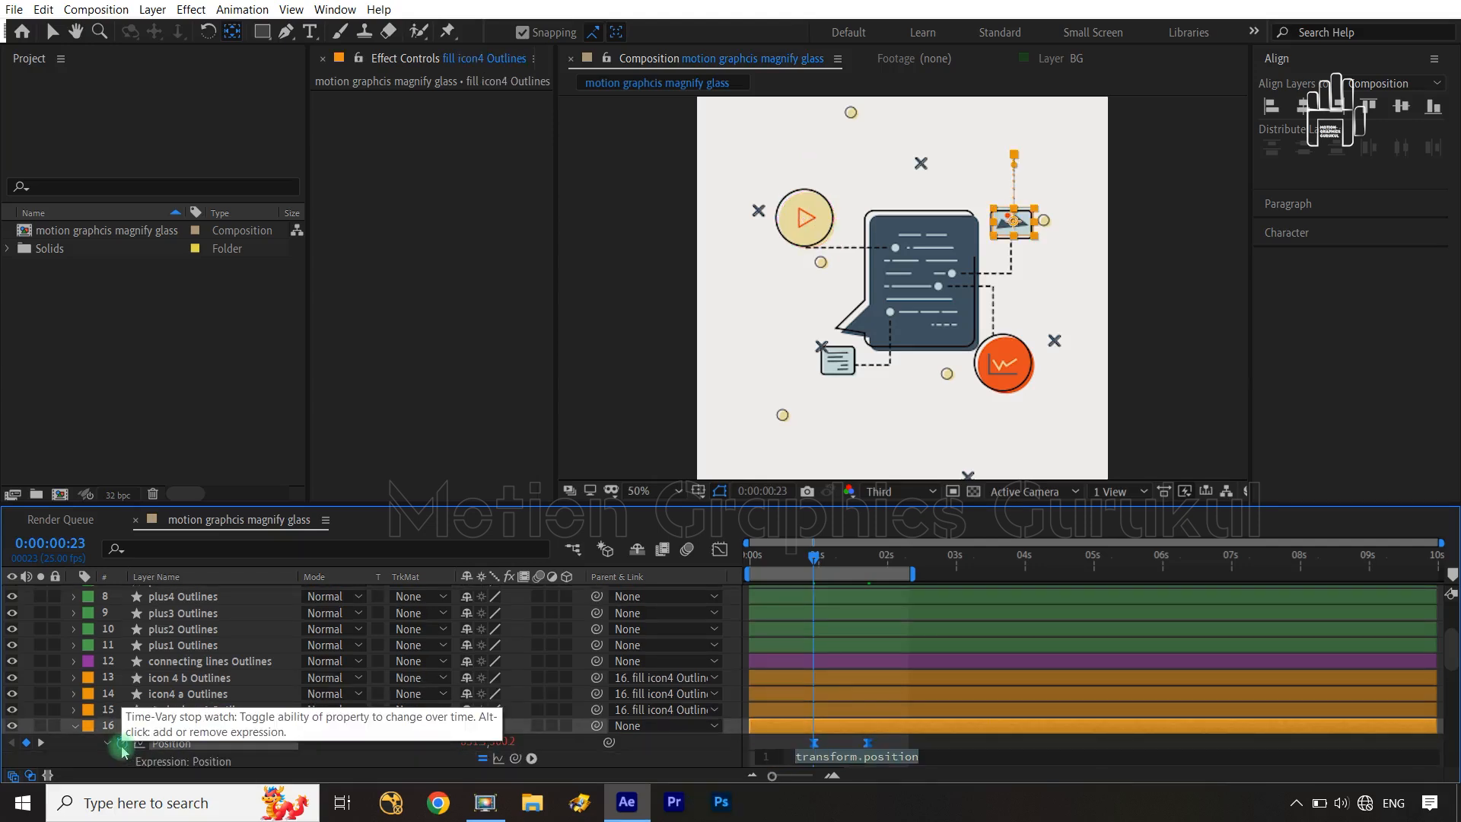
{"action": "type", "text": "wigg"}
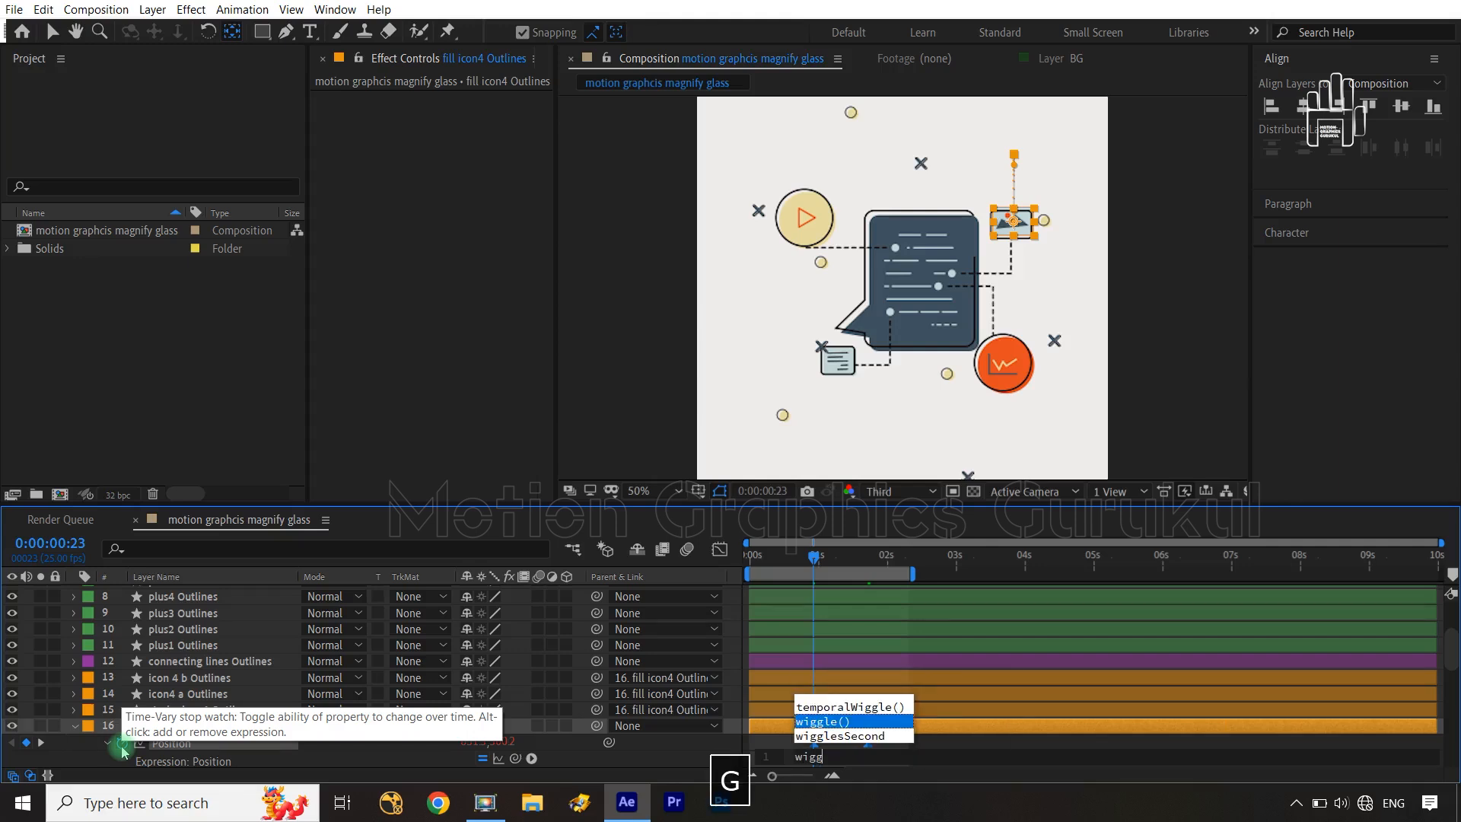
{"action": "left_click", "coordinate": [838, 722]}
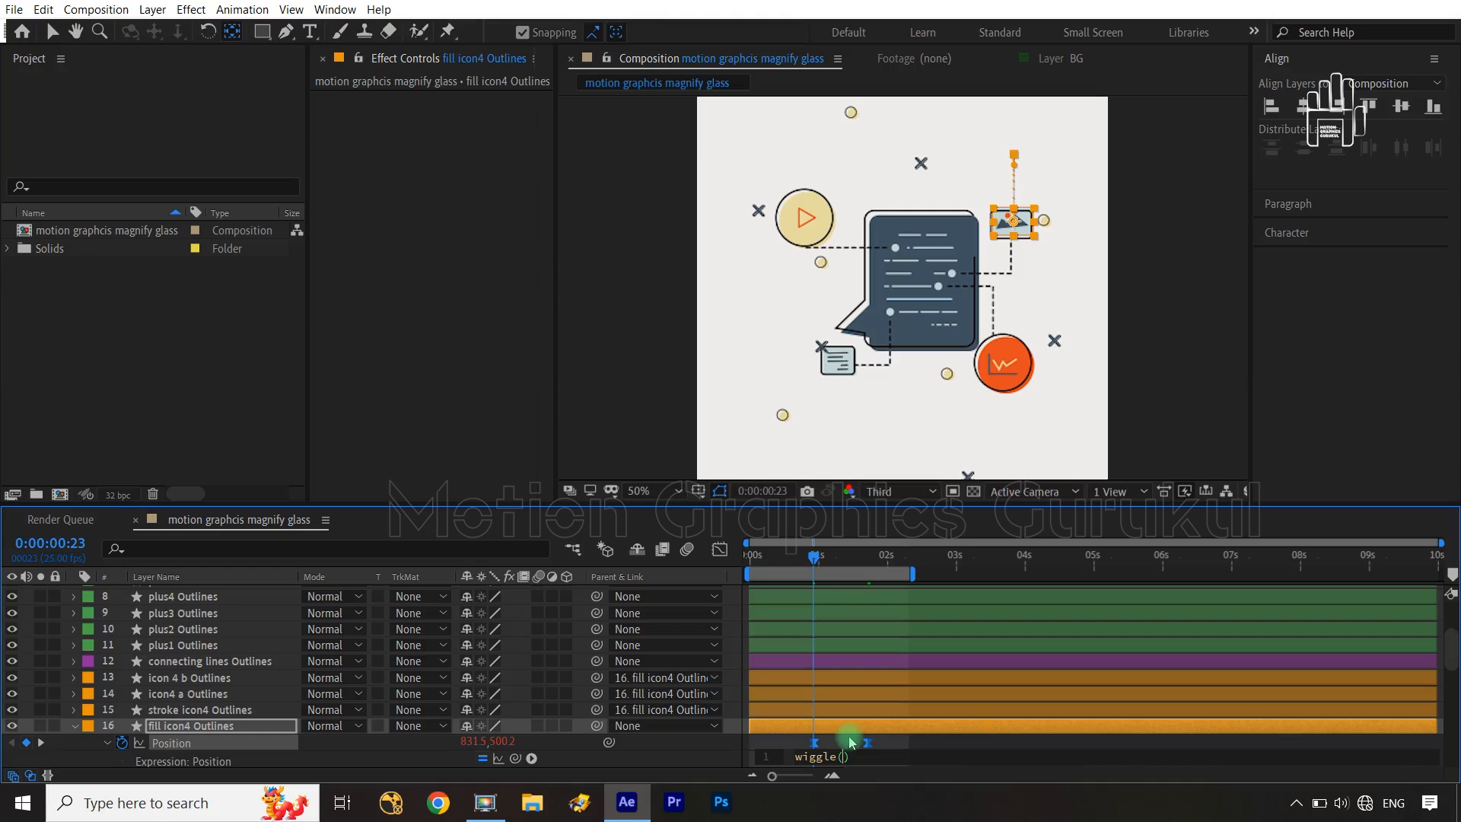
{"action": "type", "text": "7,1"}
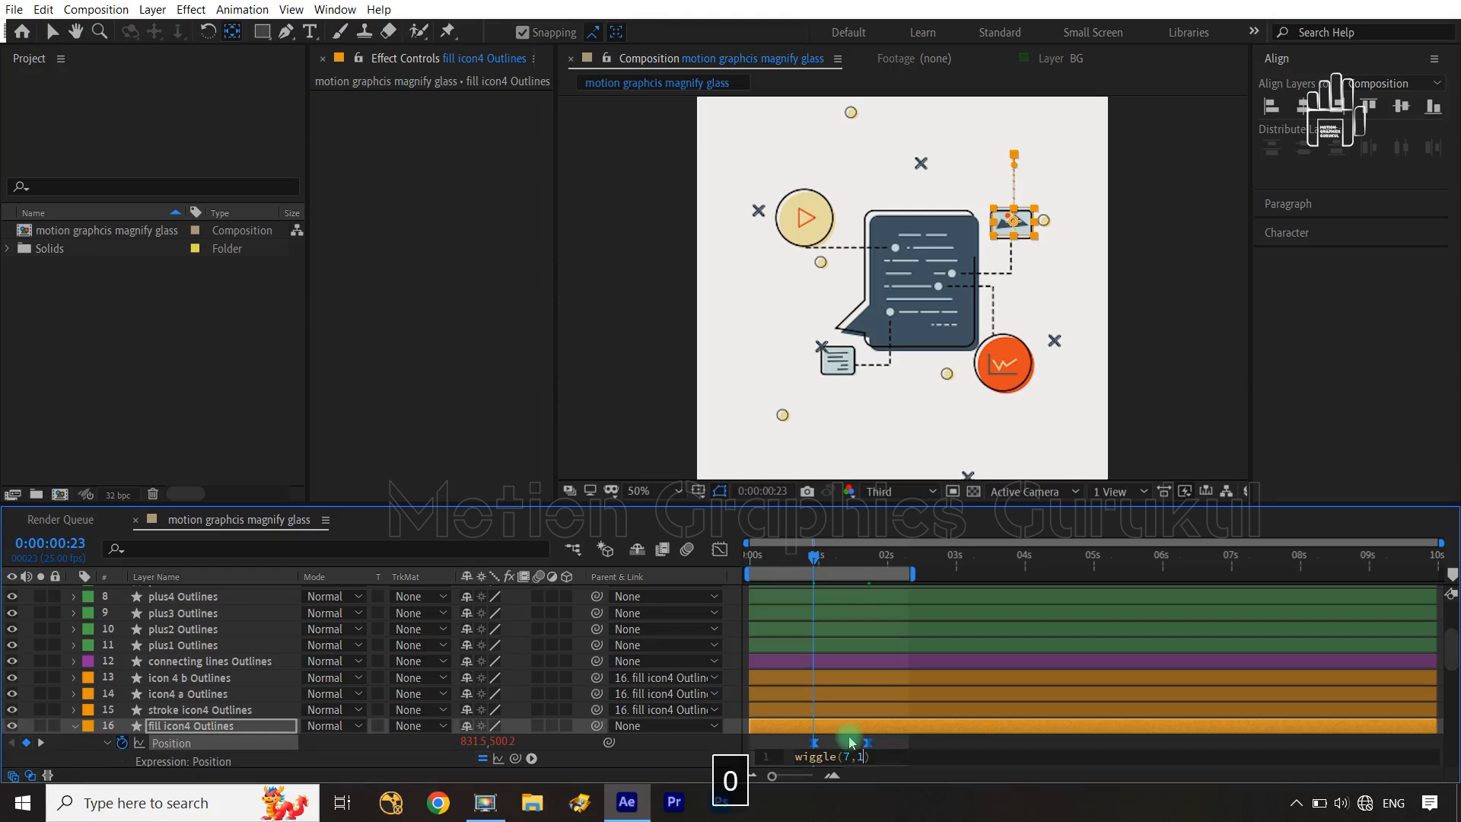
{"action": "type", "text": "0"}
{"action": "key", "text": "BackSpace"}
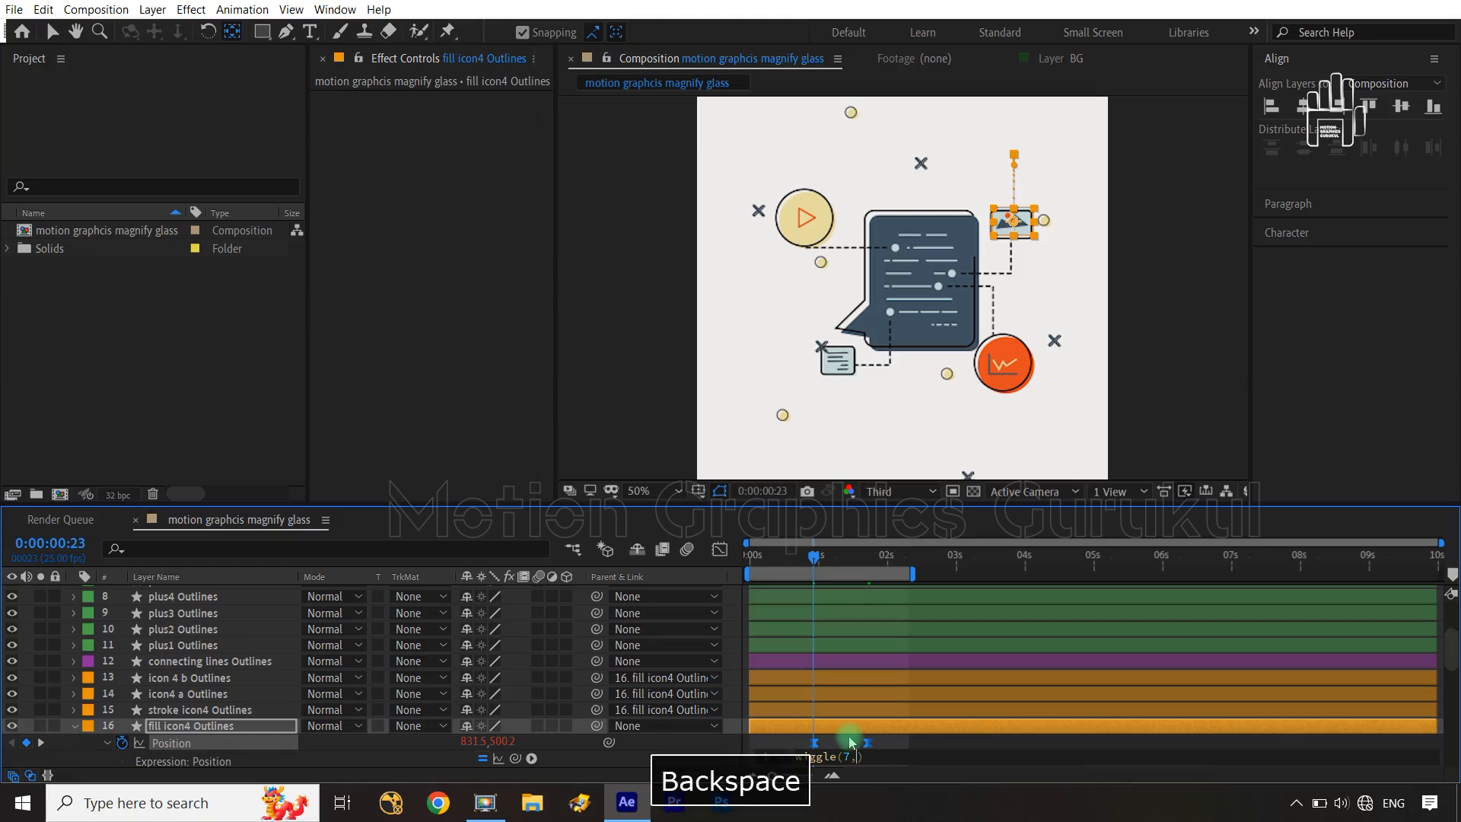
{"action": "type", "text": "5"}
{"action": "key", "text": "Left"}
{"action": "key", "text": "Left"}
{"action": "key", "text": "BackSpace"}
{"action": "type", "text": "5"}
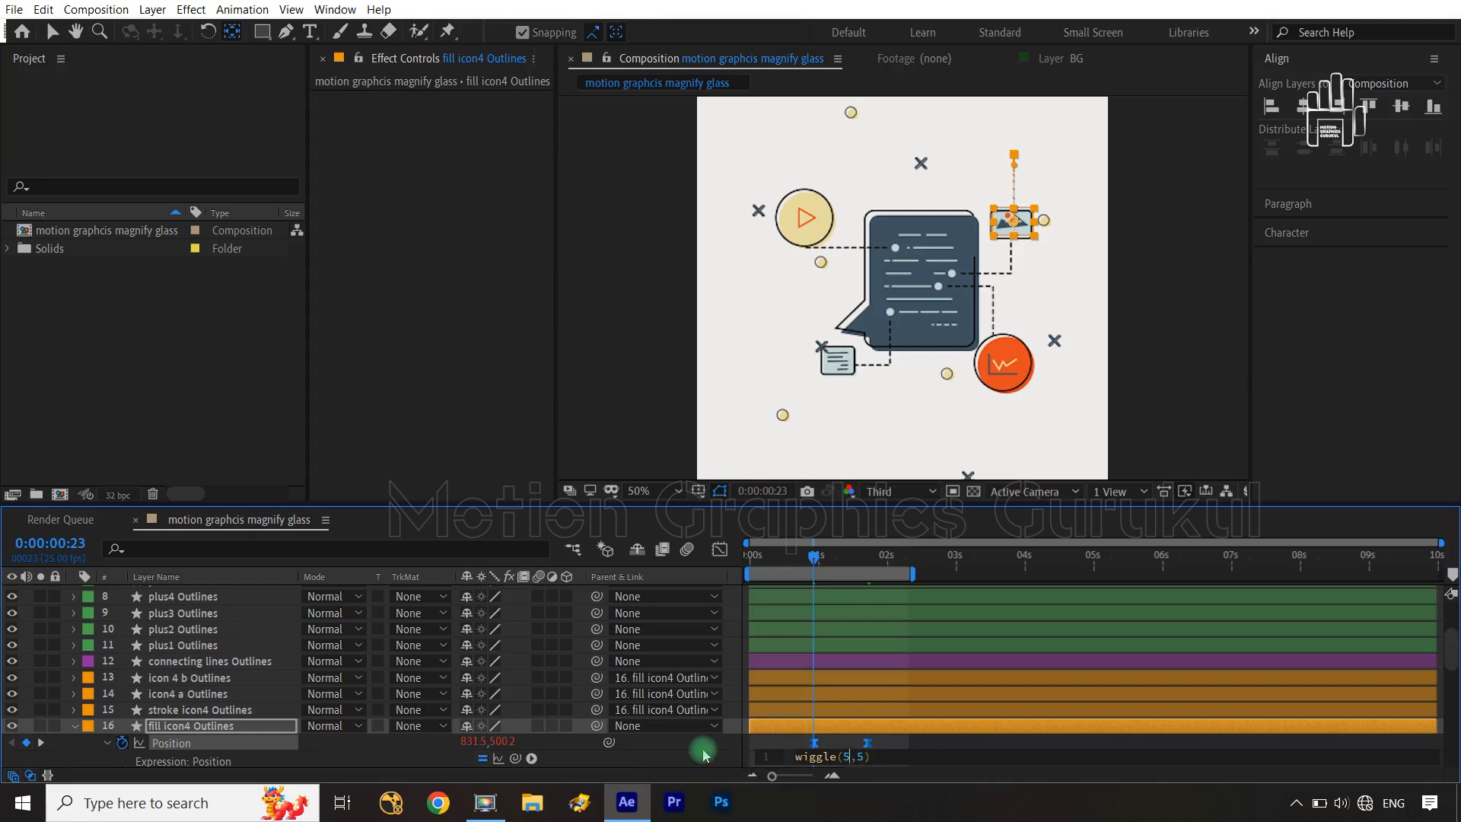
Step: Copy the wiggle(5,5) expression text and apply it to the Position of fill icon 3 Outlines
{"action": "key", "text": "ctrl+a"}
{"action": "key", "text": "ctrl+c"}
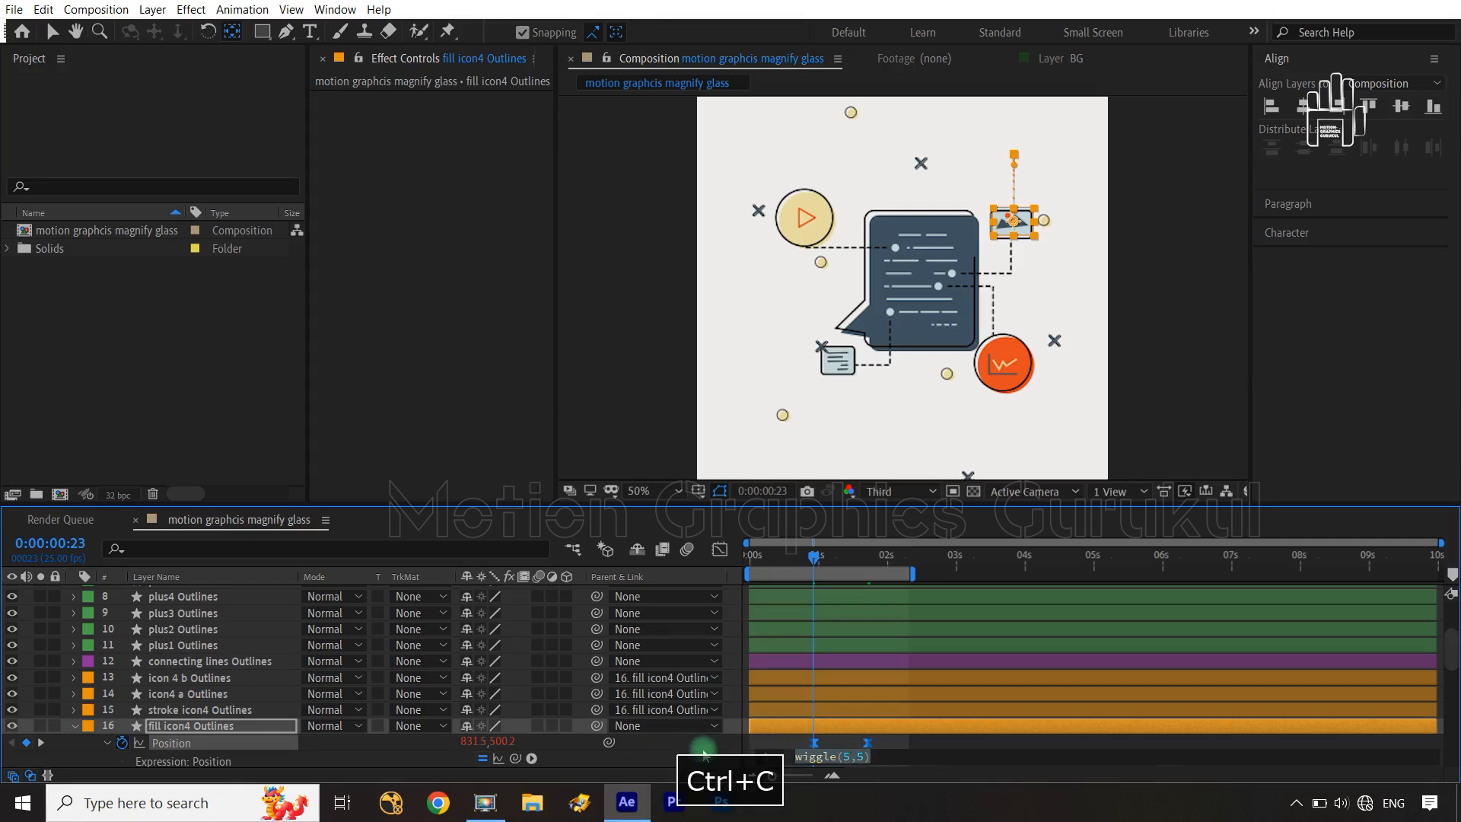
{"action": "left_click", "coordinate": [612, 754]}
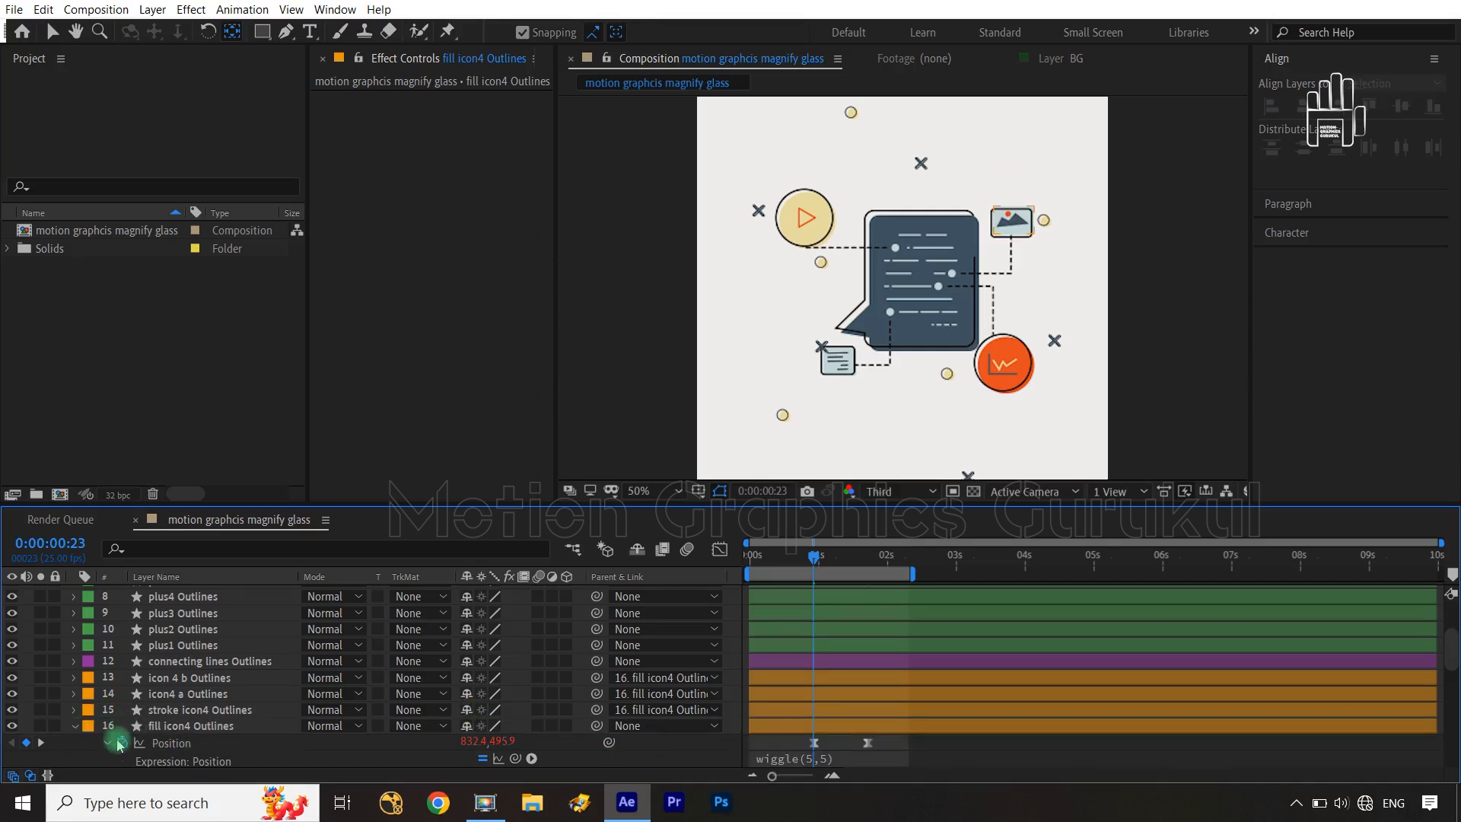
{"action": "scroll", "coordinate": [118, 742], "scroll_direction": "down", "scroll_amount": 3}
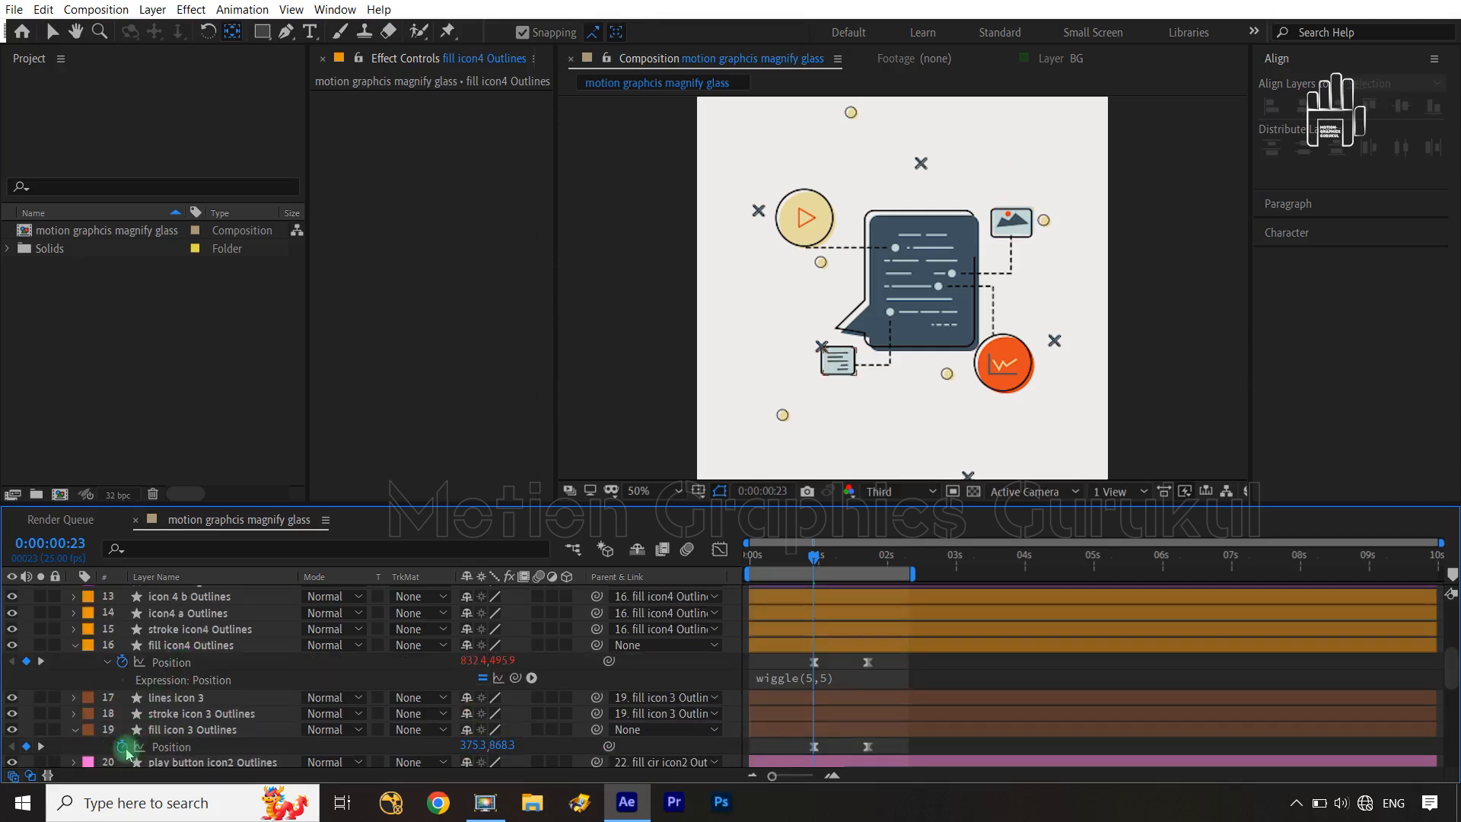
{"action": "left_click", "coordinate": [122, 747], "text": "alt"}
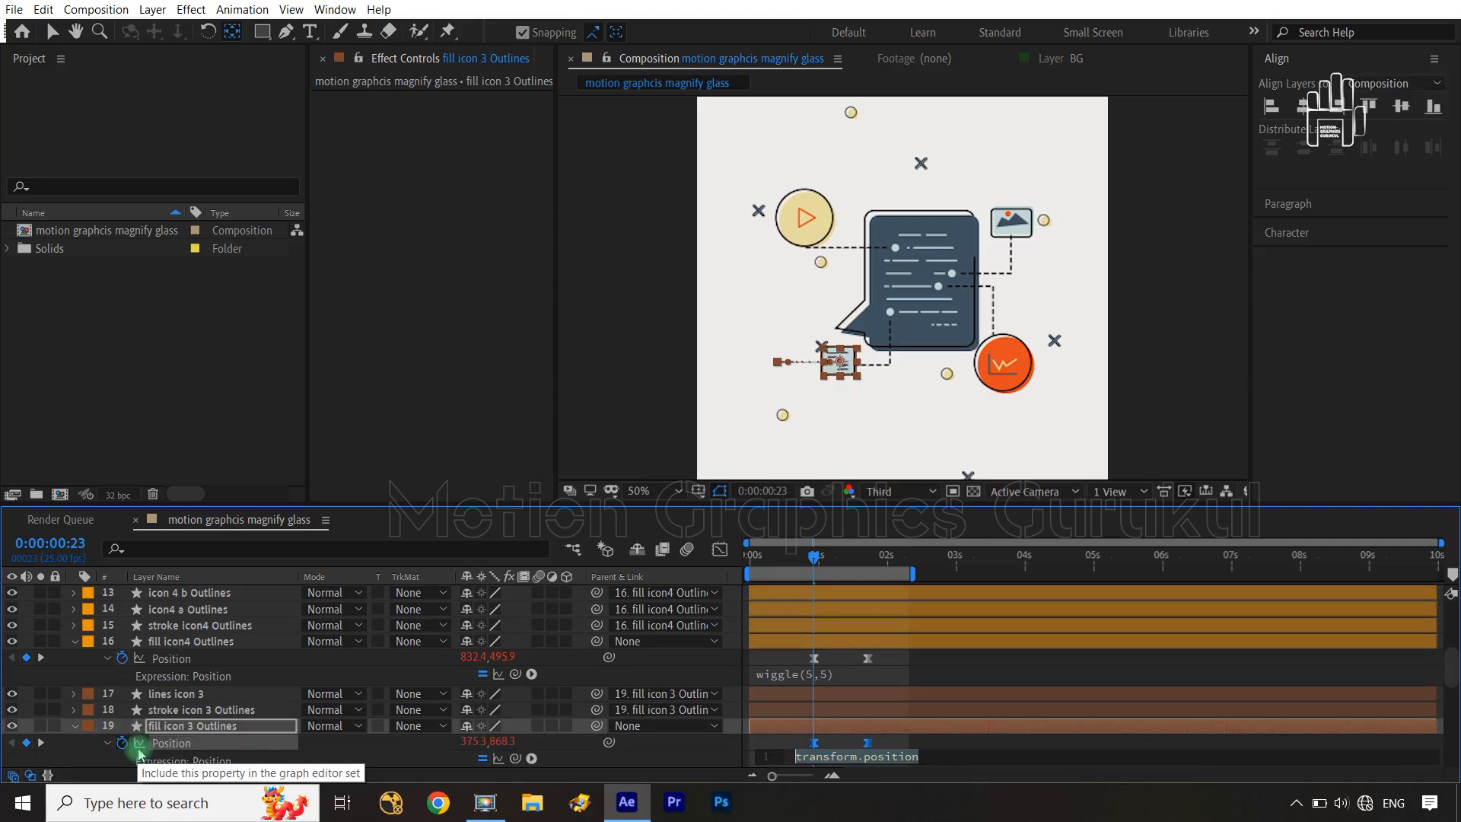
{"action": "key", "text": "ctrl+v"}
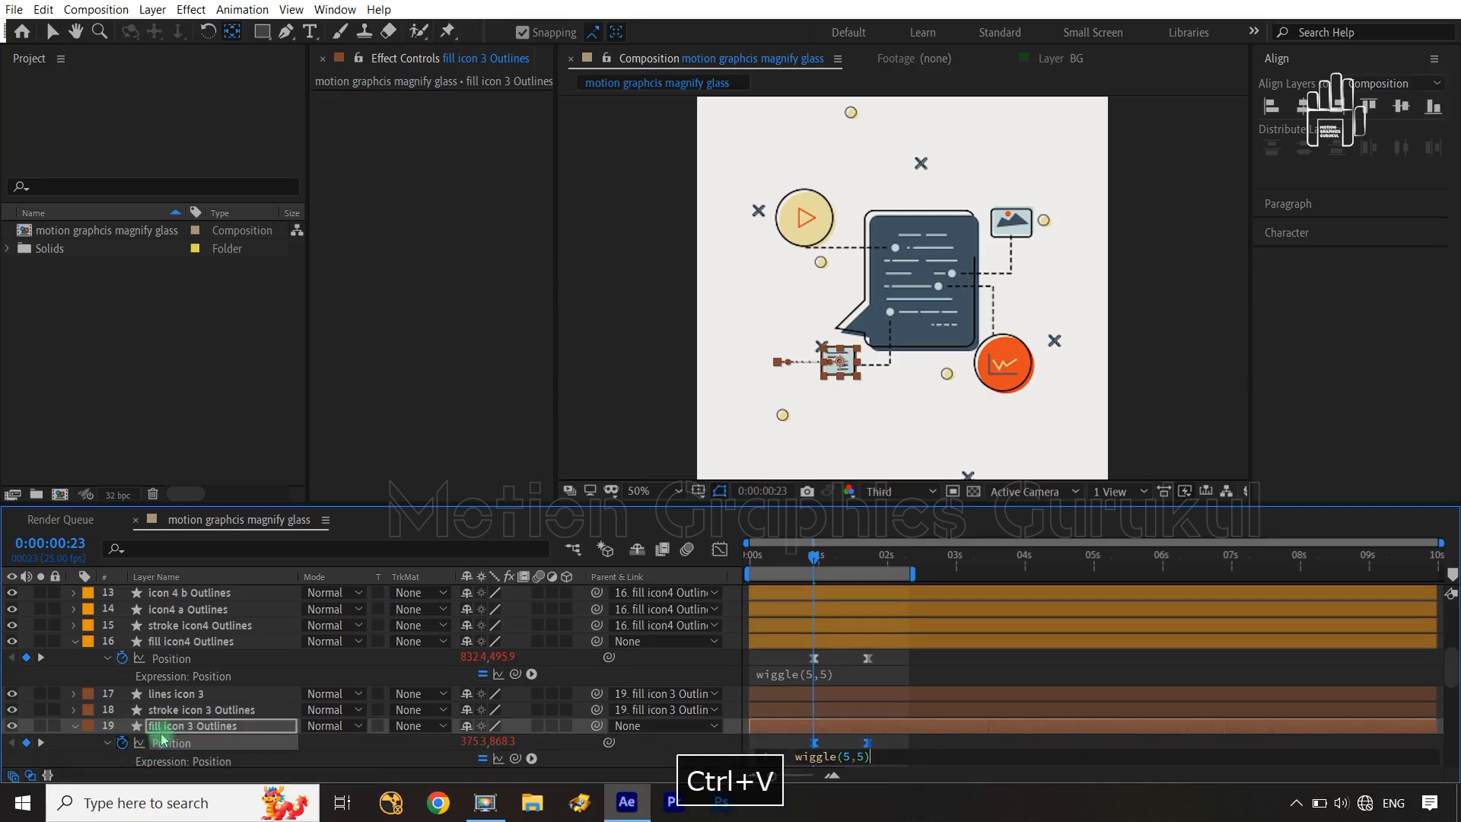
Step: Apply the copied wiggle(5,5) expression to the Position of fill cir icon2 Outlines
{"action": "scroll", "coordinate": [163, 737], "scroll_direction": "down", "scroll_amount": 3}
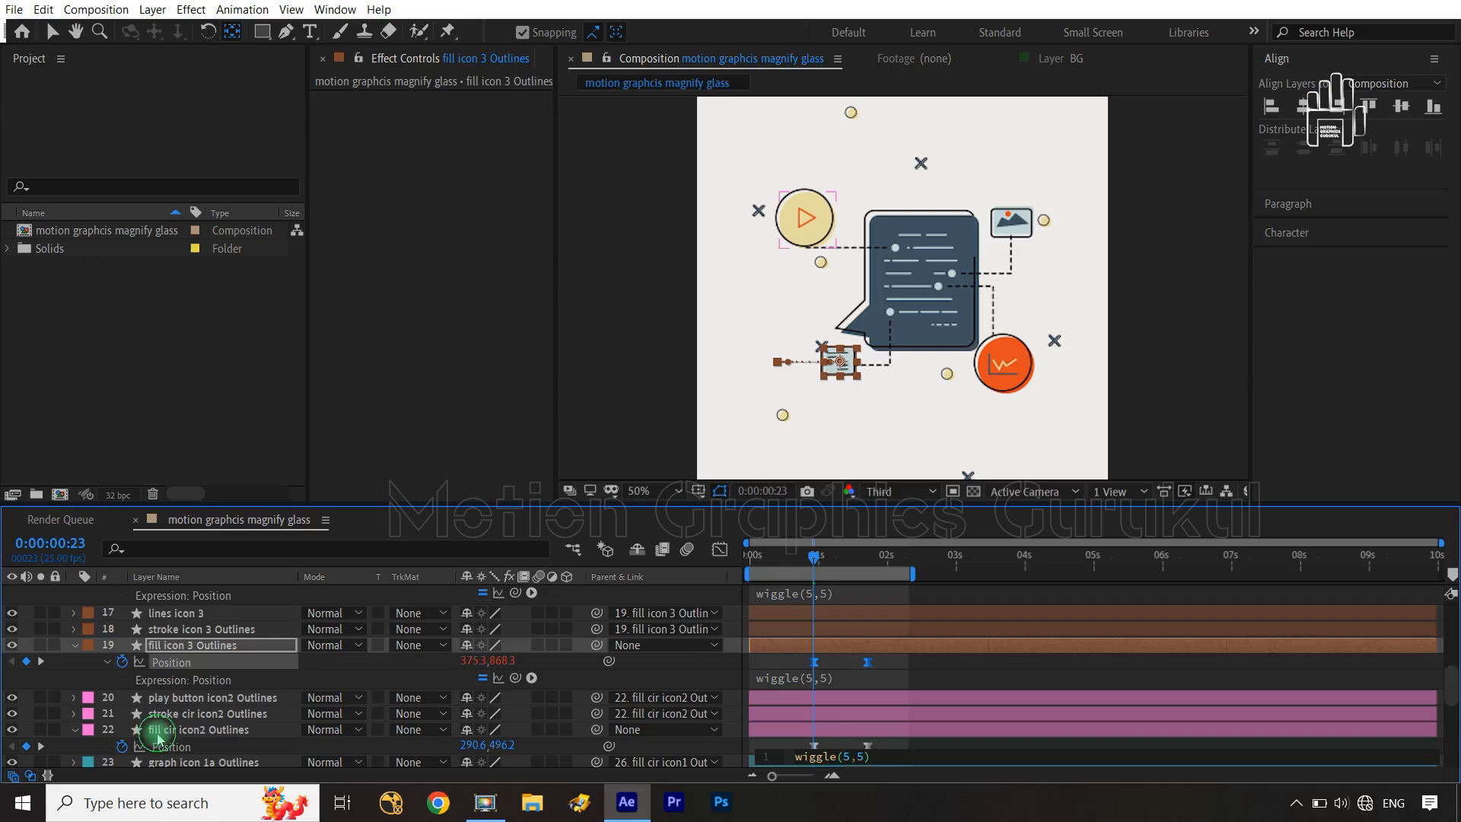
{"action": "left_click", "coordinate": [158, 731]}
{"action": "left_click", "coordinate": [123, 747], "text": "alt"}
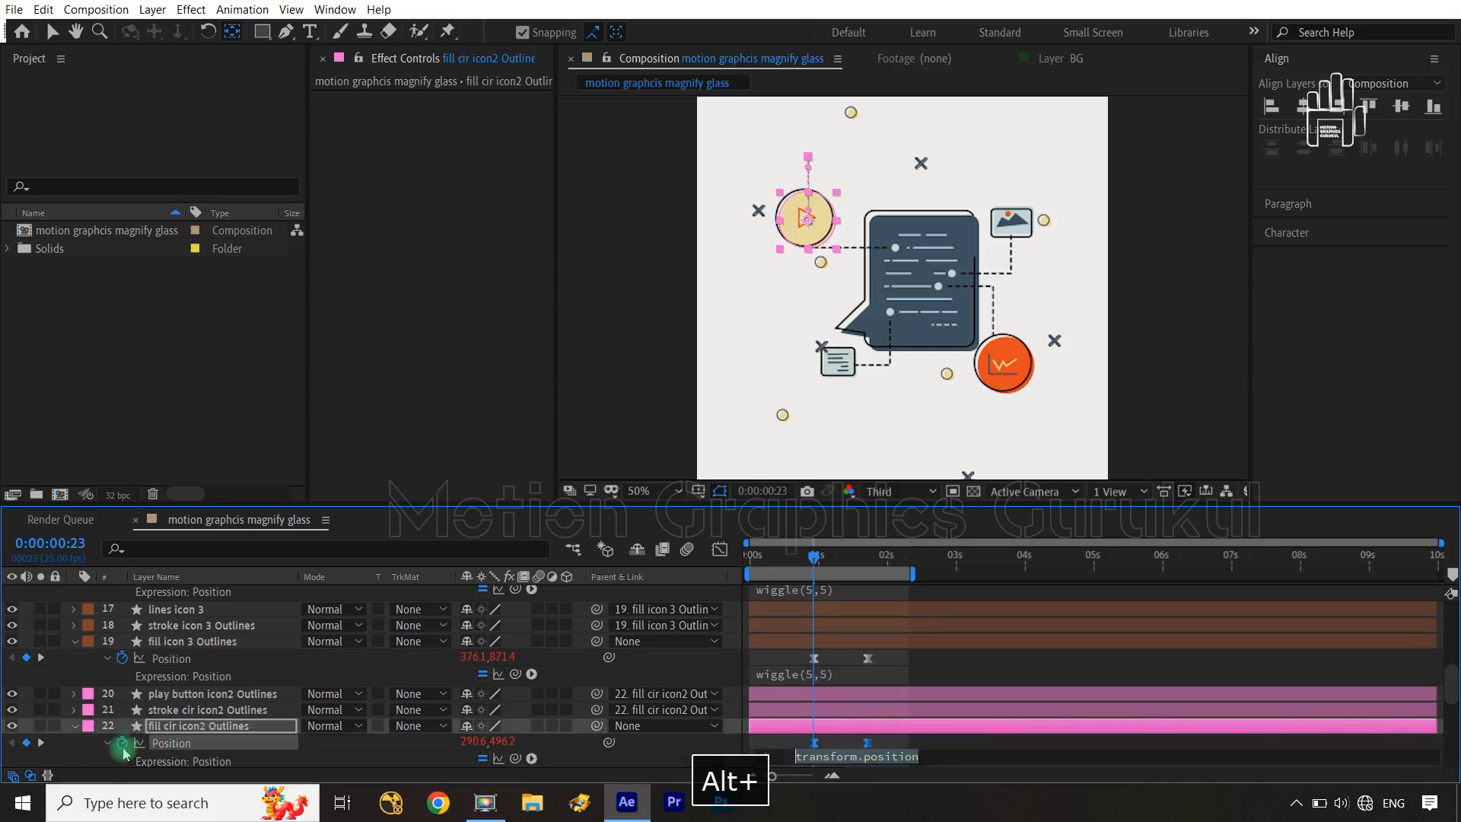
{"action": "key", "text": "ctrl+v"}
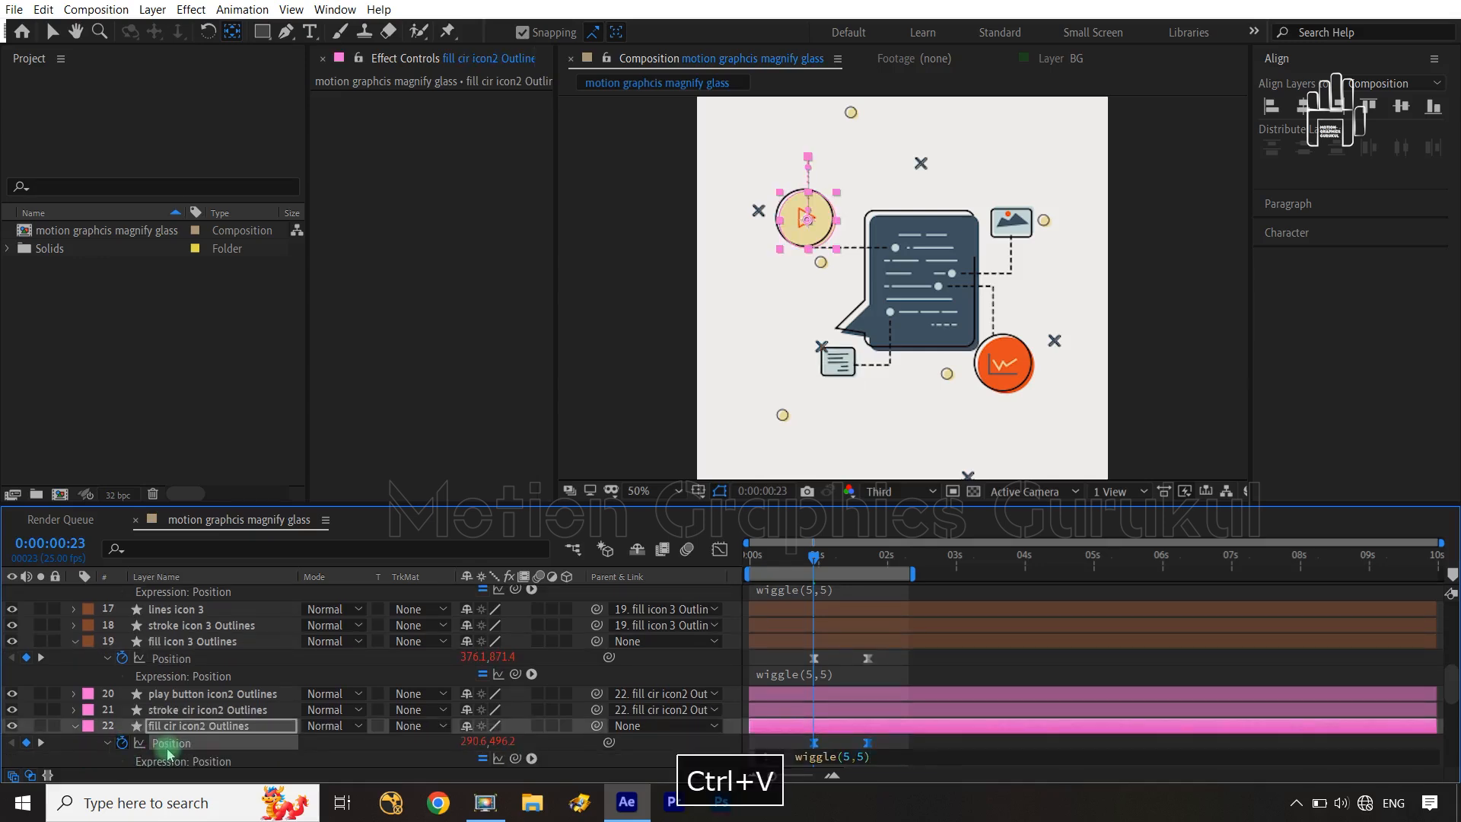
{"action": "left_click", "coordinate": [229, 727]}
Step: Apply the copied wiggle(5,5) expression to the Position of fill cir icon1 Outlines
{"action": "scroll", "coordinate": [235, 729], "scroll_direction": "down", "scroll_amount": 3}
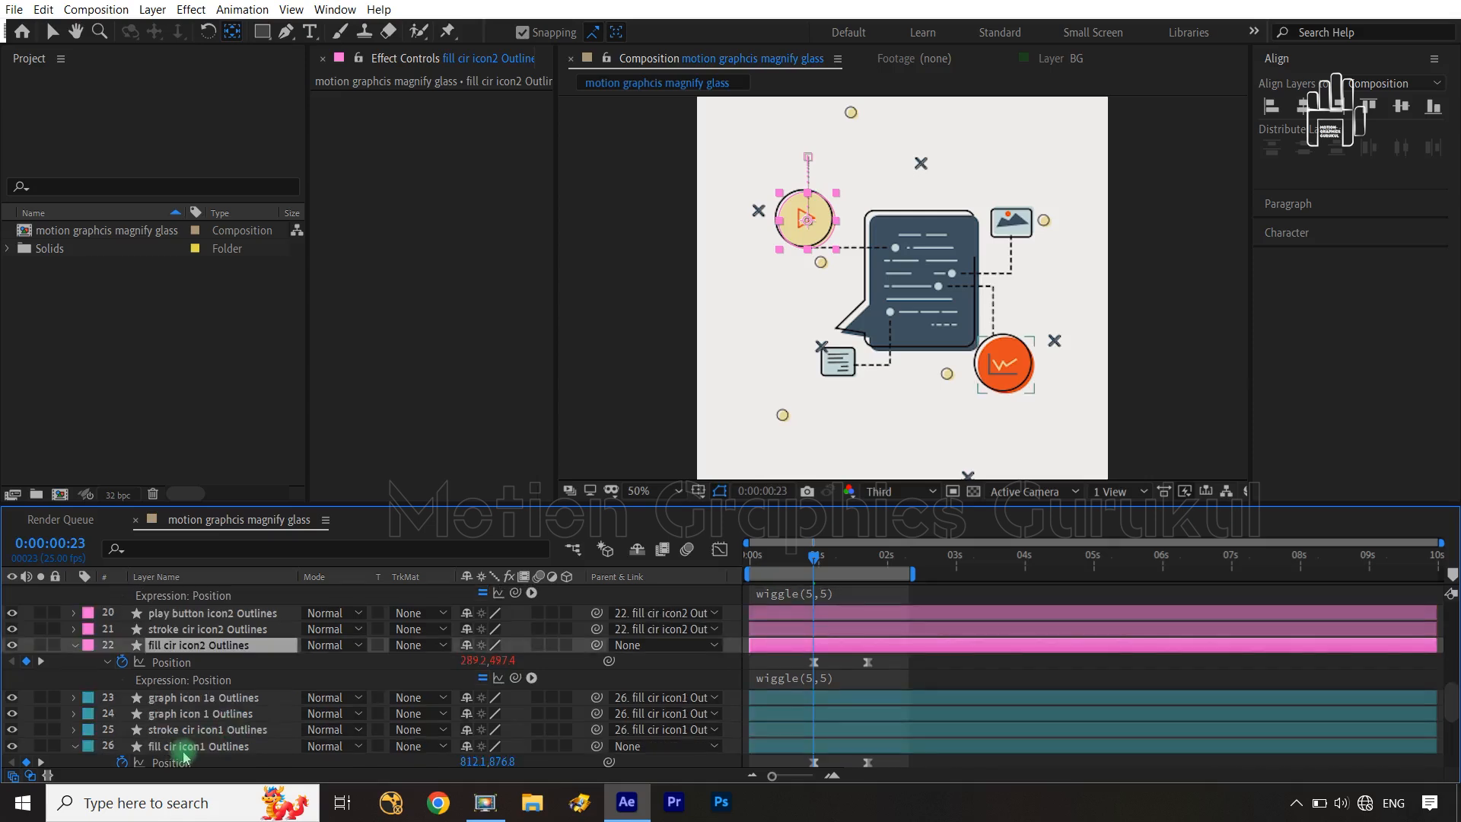
{"action": "left_click", "coordinate": [123, 764], "text": "alt"}
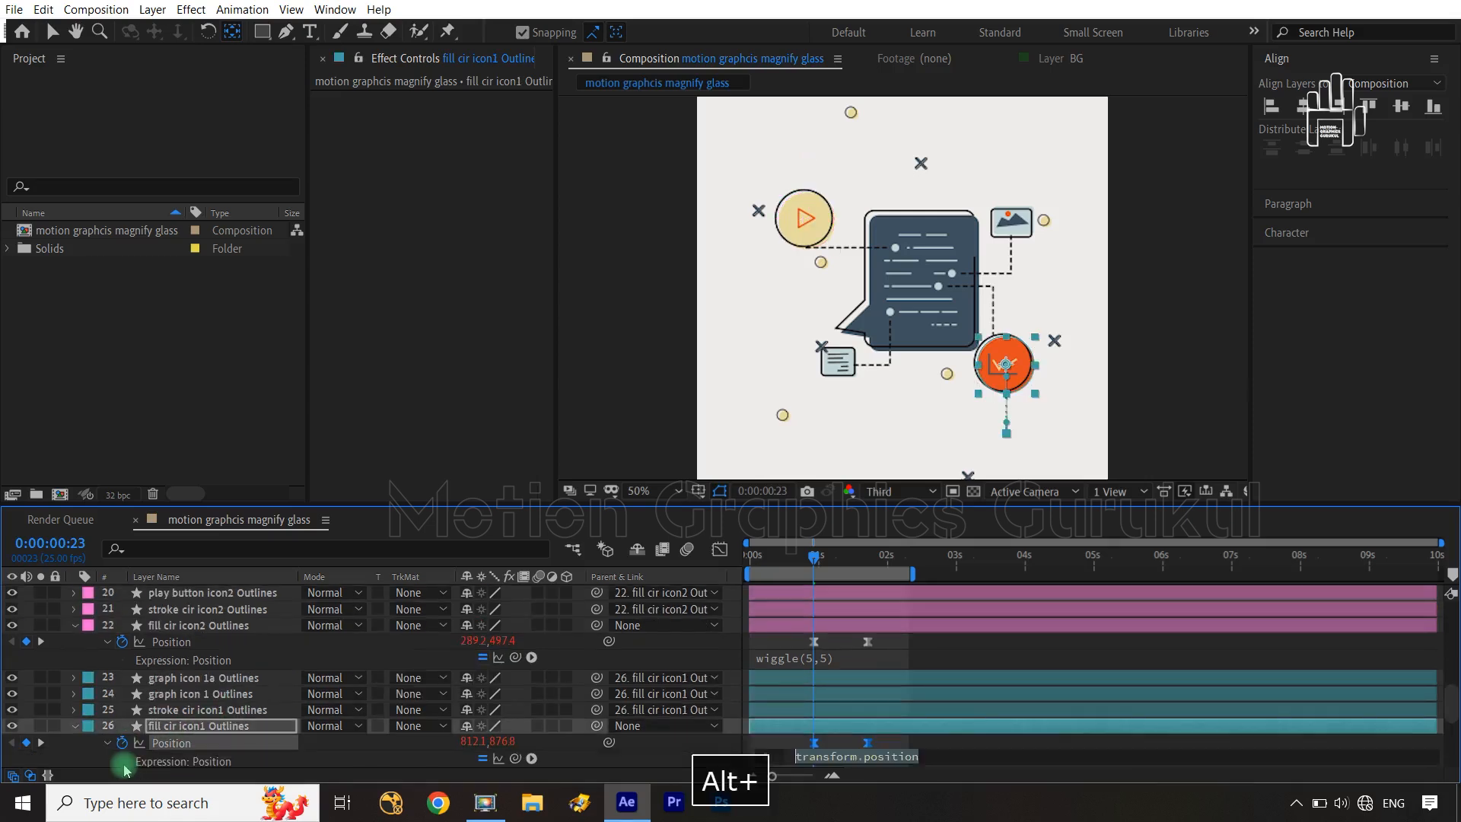
{"action": "key", "text": "ctrl+v"}
{"action": "left_click", "coordinate": [350, 740]}
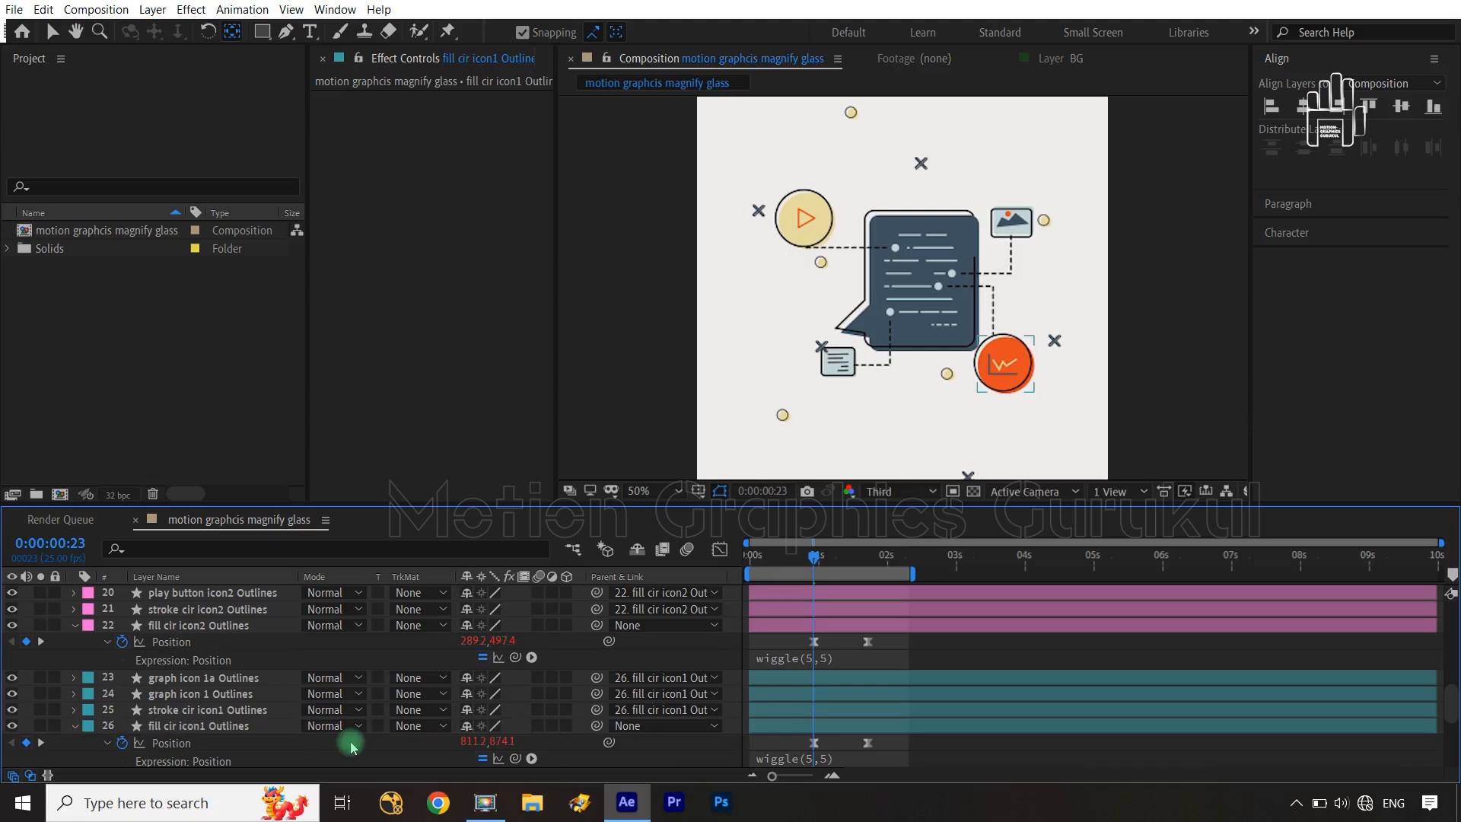
Step: Preview the animation from 0:00:00:00 to check the wiggling icons
{"action": "left_click", "coordinate": [813, 561]}
{"action": "left_click_drag", "start_coordinate": [813, 562], "coordinate": [685, 561]}
{"action": "left_click", "coordinate": [664, 662]}
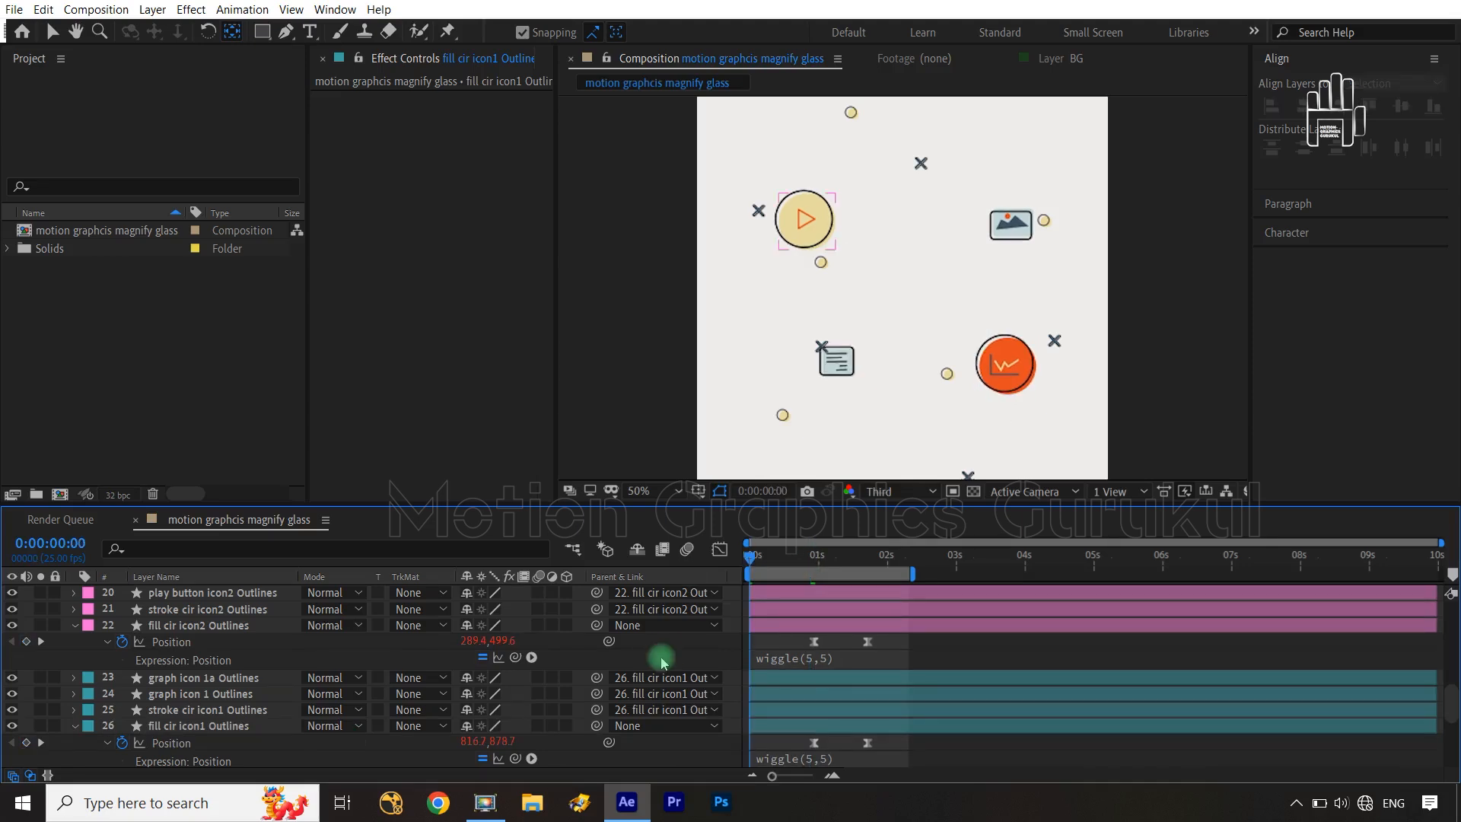
{"action": "key", "text": "space"}
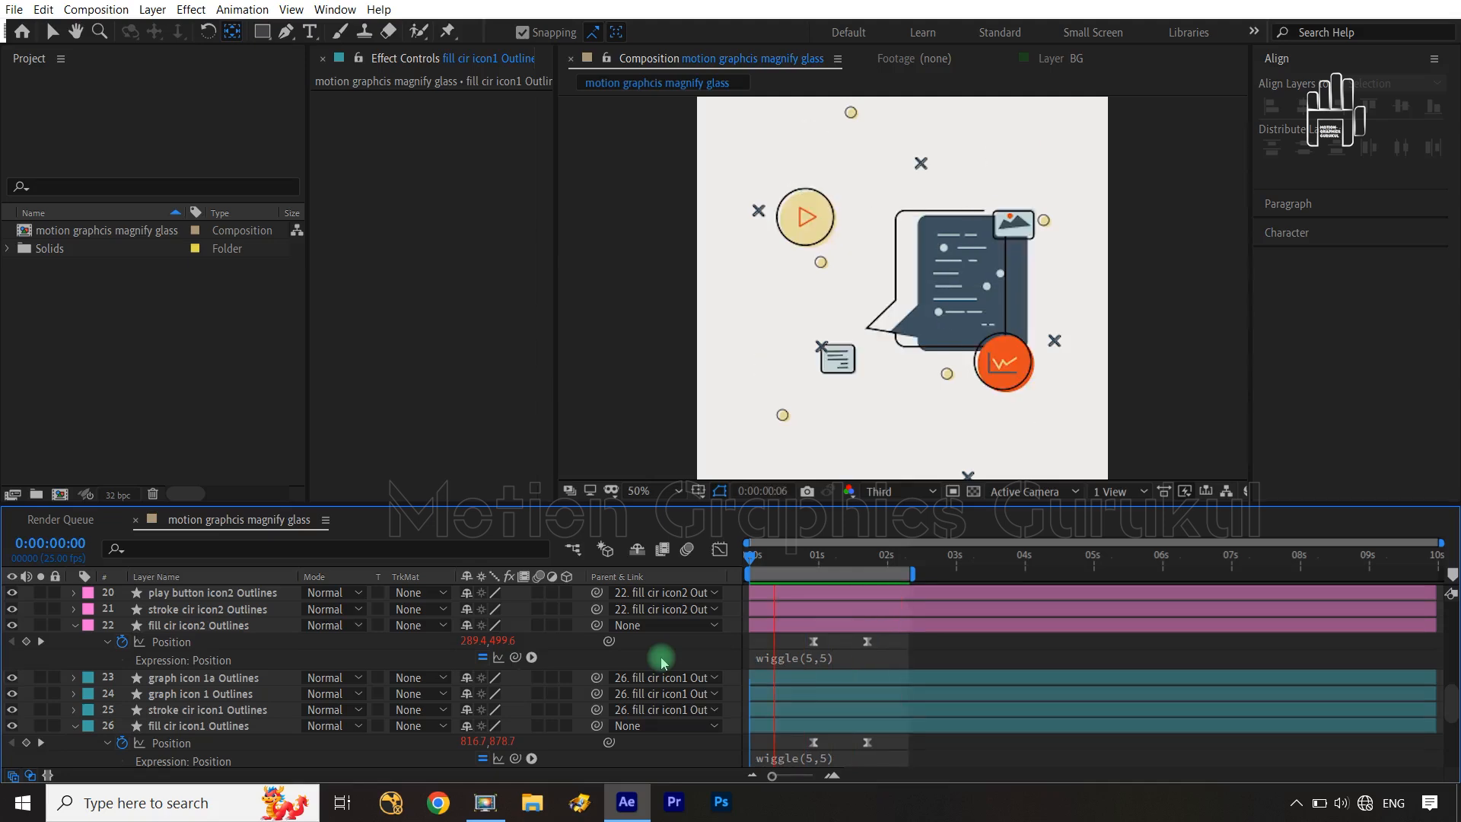
{"action": "key", "text": "space"}
Step: Move the current time to 0:00:00:23, at the icons' first Position keyframes
{"action": "left_click", "coordinate": [770, 556]}
{"action": "left_click_drag", "start_coordinate": [783, 556], "coordinate": [813, 576]}
{"action": "left_click", "coordinate": [236, 631]}
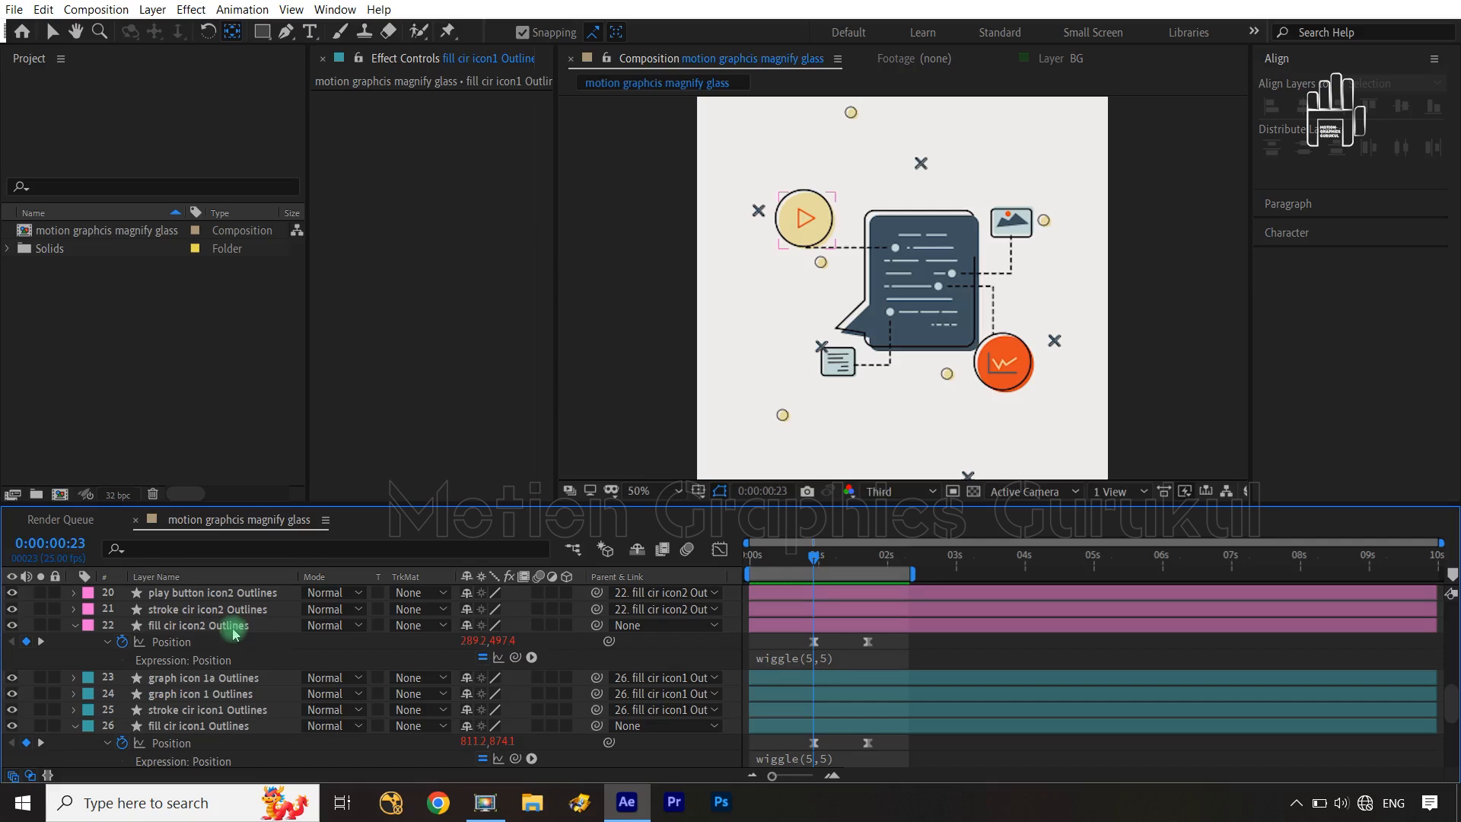
{"action": "scroll", "coordinate": [231, 630], "scroll_direction": "up", "scroll_amount": 3}
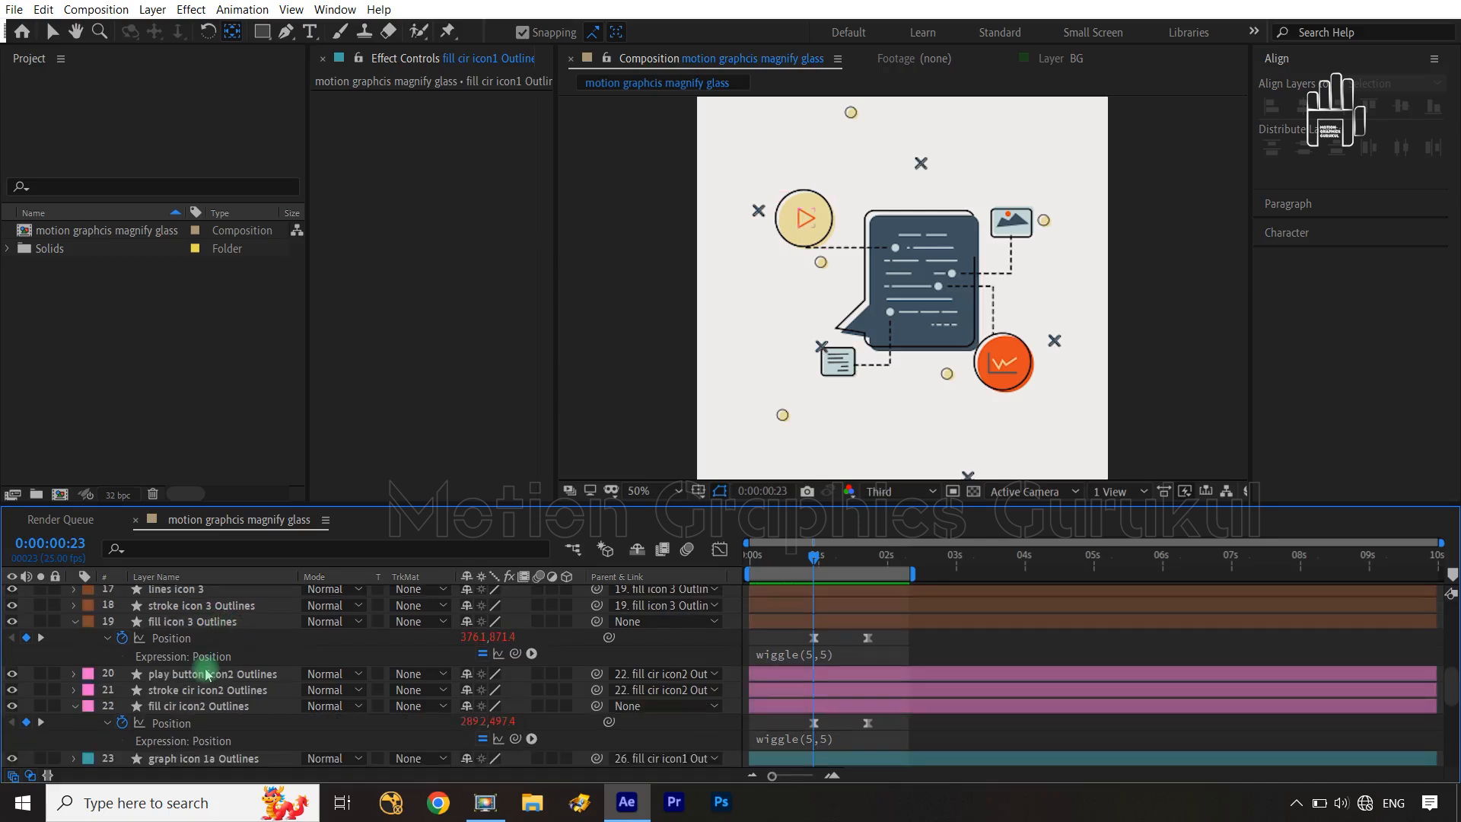
{"action": "scroll", "coordinate": [210, 612], "scroll_direction": "up", "scroll_amount": 3}
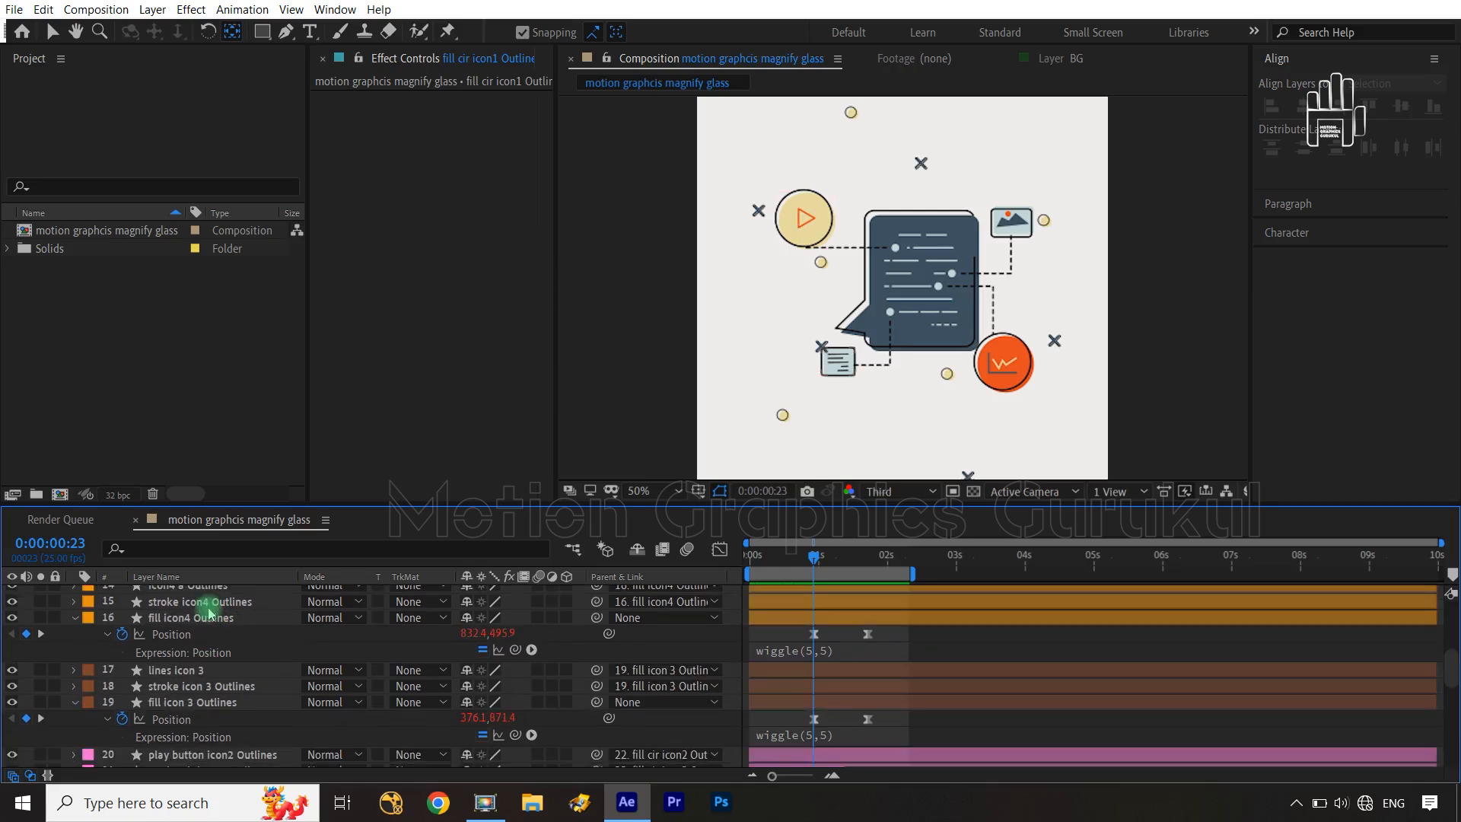
Step: Trim the start of all icon layers, from icon 4 b Outlines through fill cir icon1 Outlines, to 0:00:01:00
{"action": "scroll", "coordinate": [209, 612], "scroll_direction": "up", "scroll_amount": 3}
{"action": "left_click", "coordinate": [212, 653]}
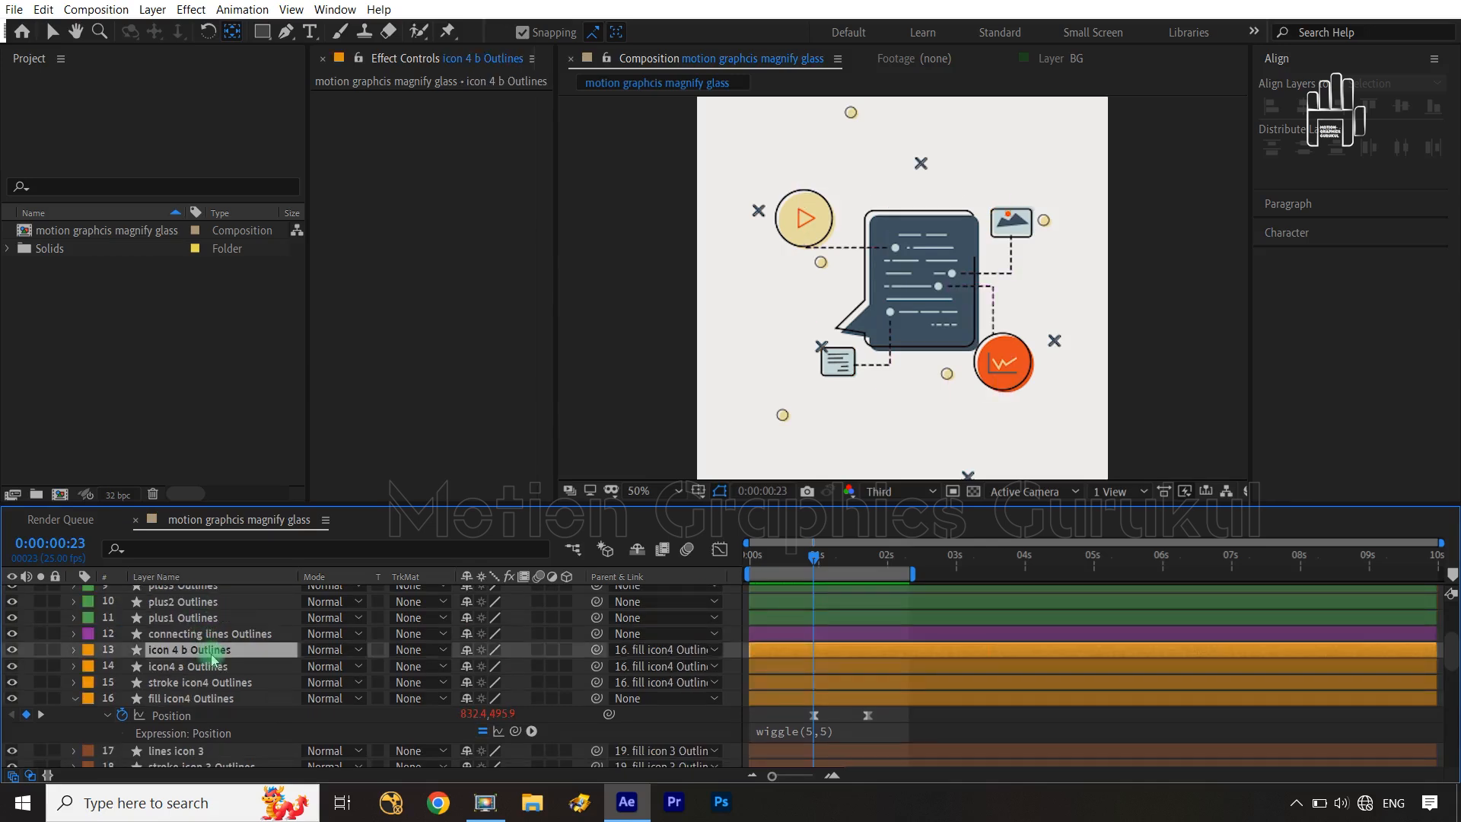
{"action": "scroll", "coordinate": [213, 659], "scroll_direction": "down", "scroll_amount": 9}
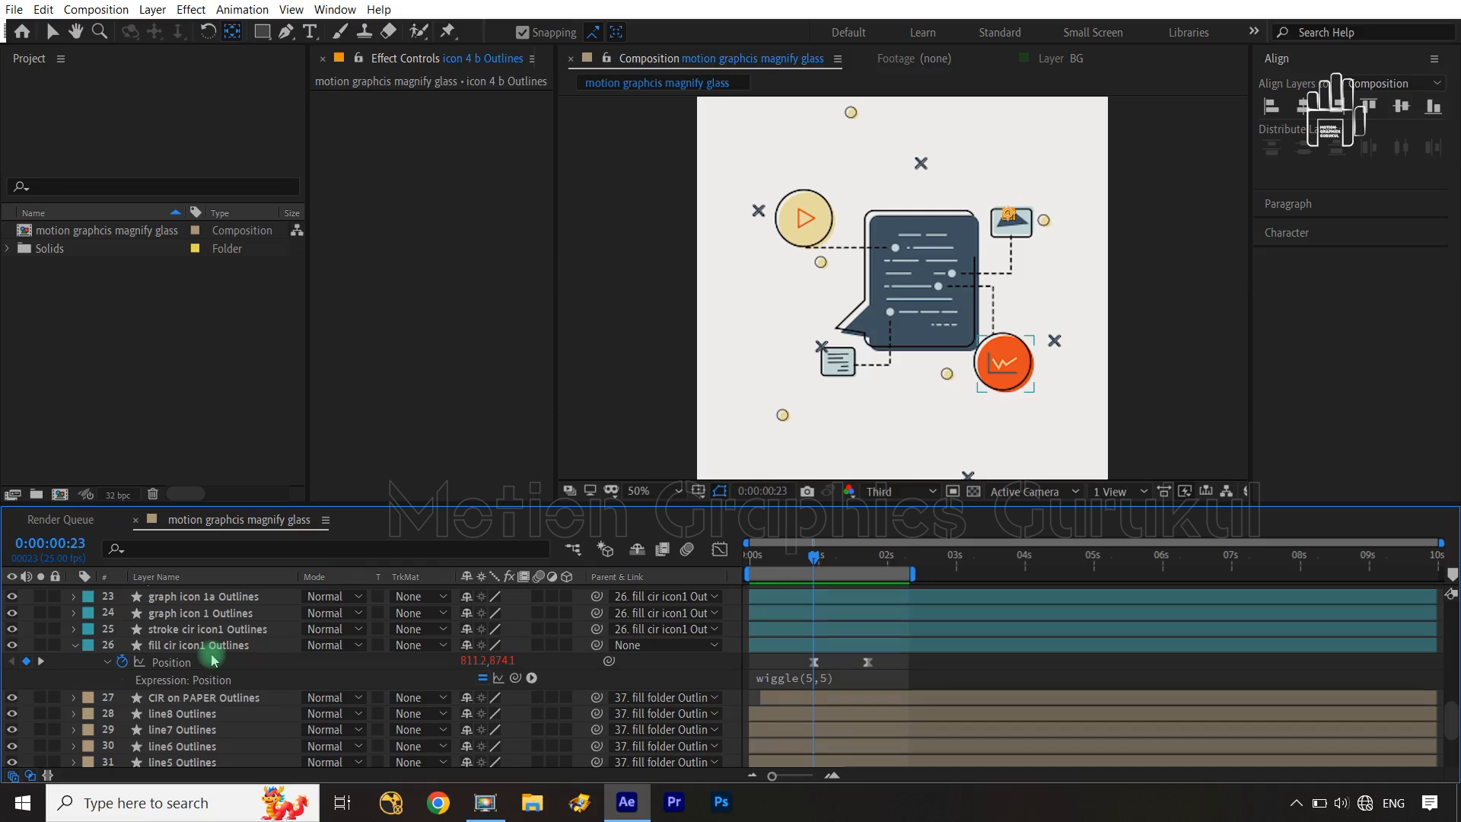
{"action": "left_click", "coordinate": [211, 648], "text": "shift"}
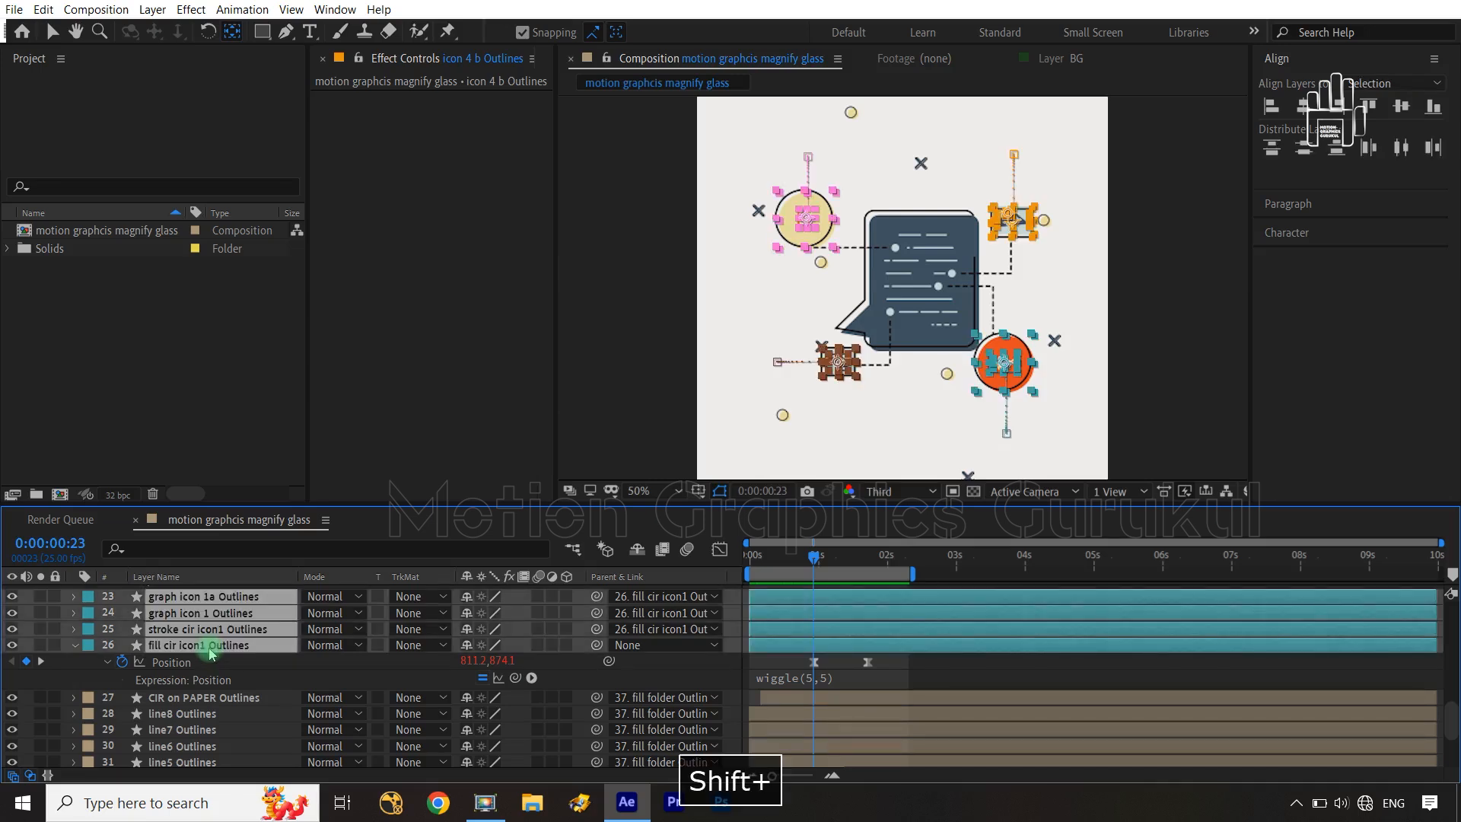
{"action": "key", "text": "ctrl+Right"}
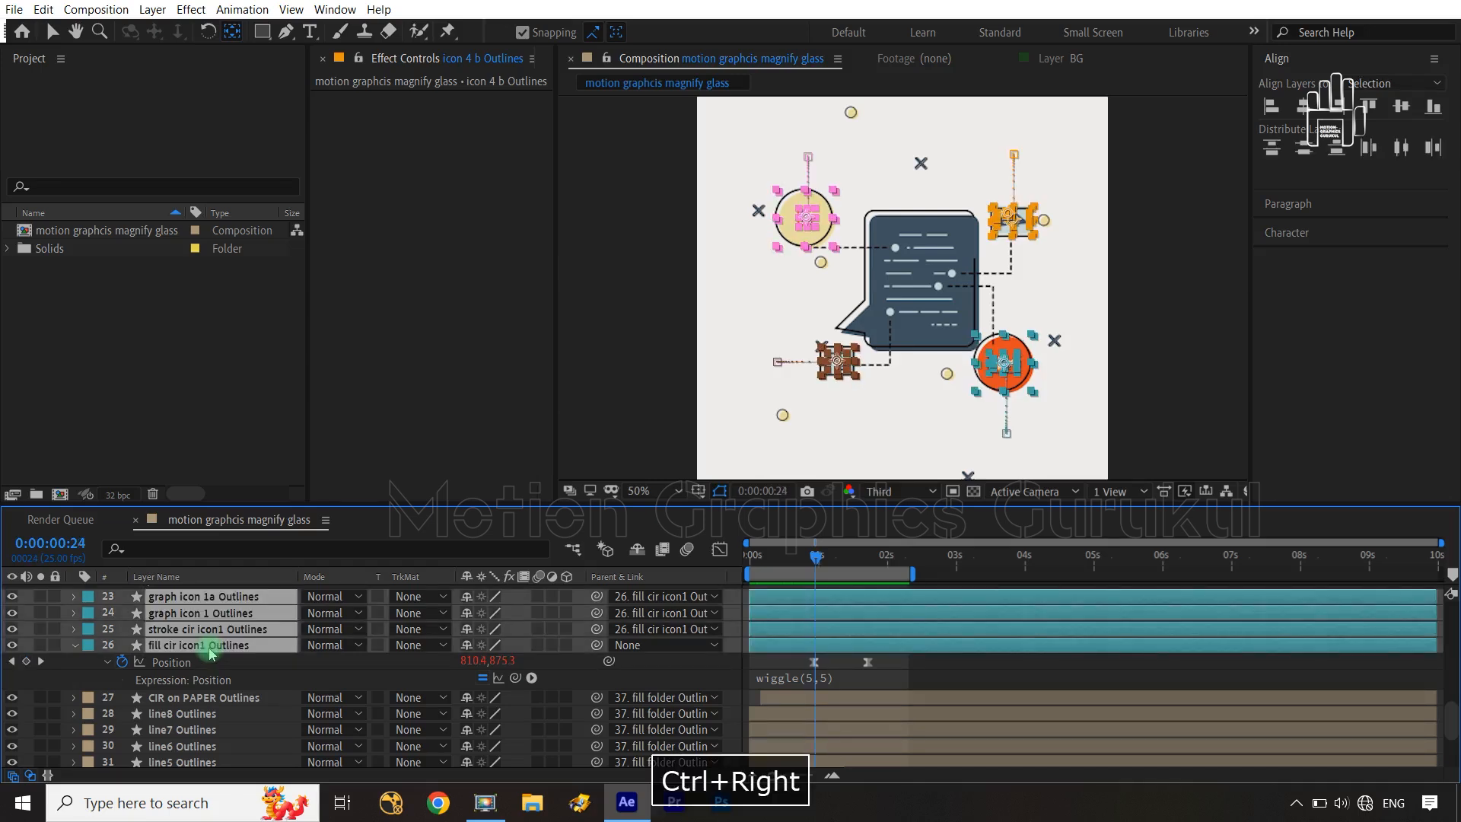
{"action": "key", "text": "alt+bracketleft"}
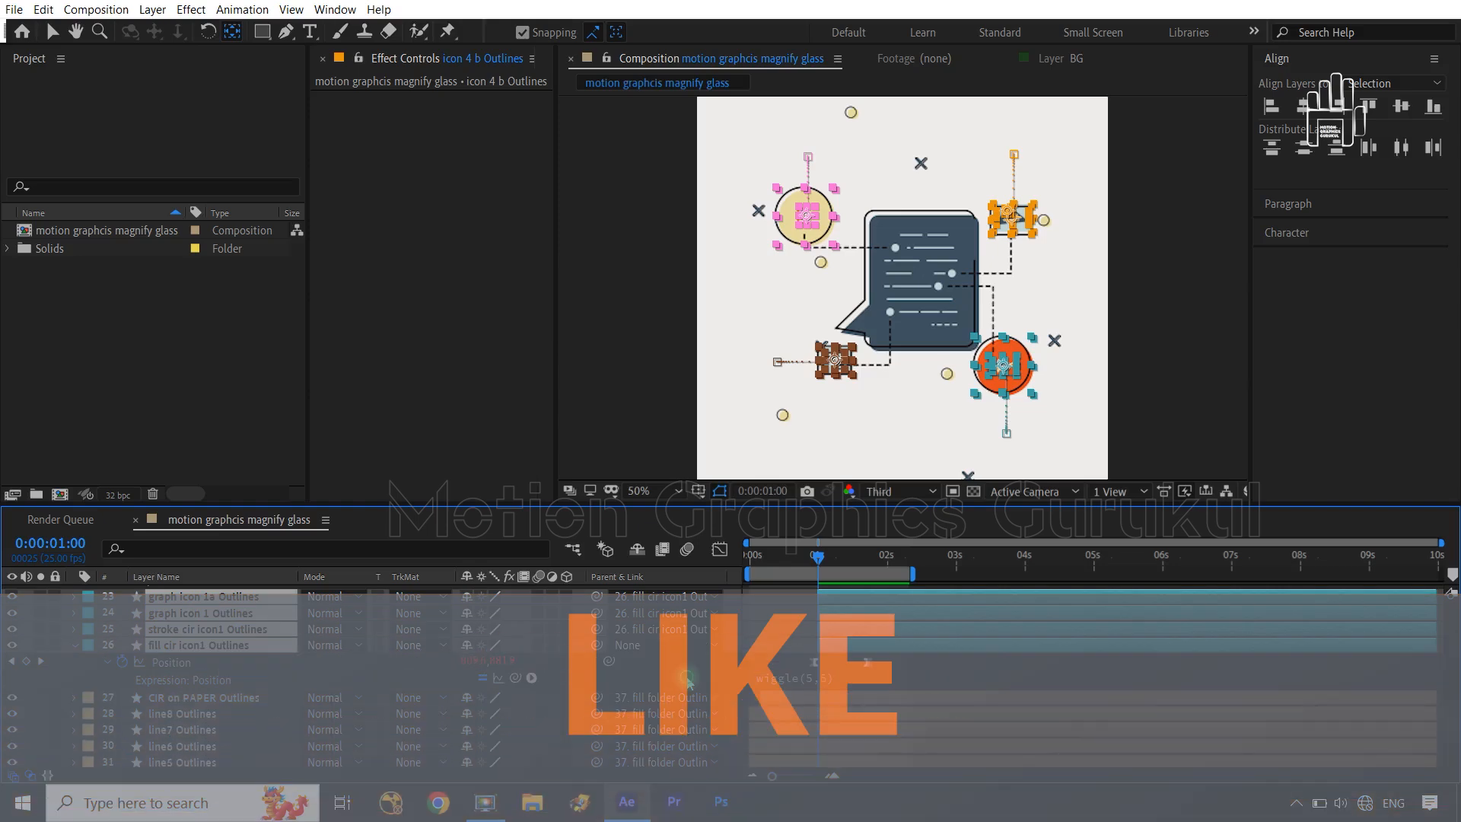
{"action": "key", "text": "ctrl+shift+a"}
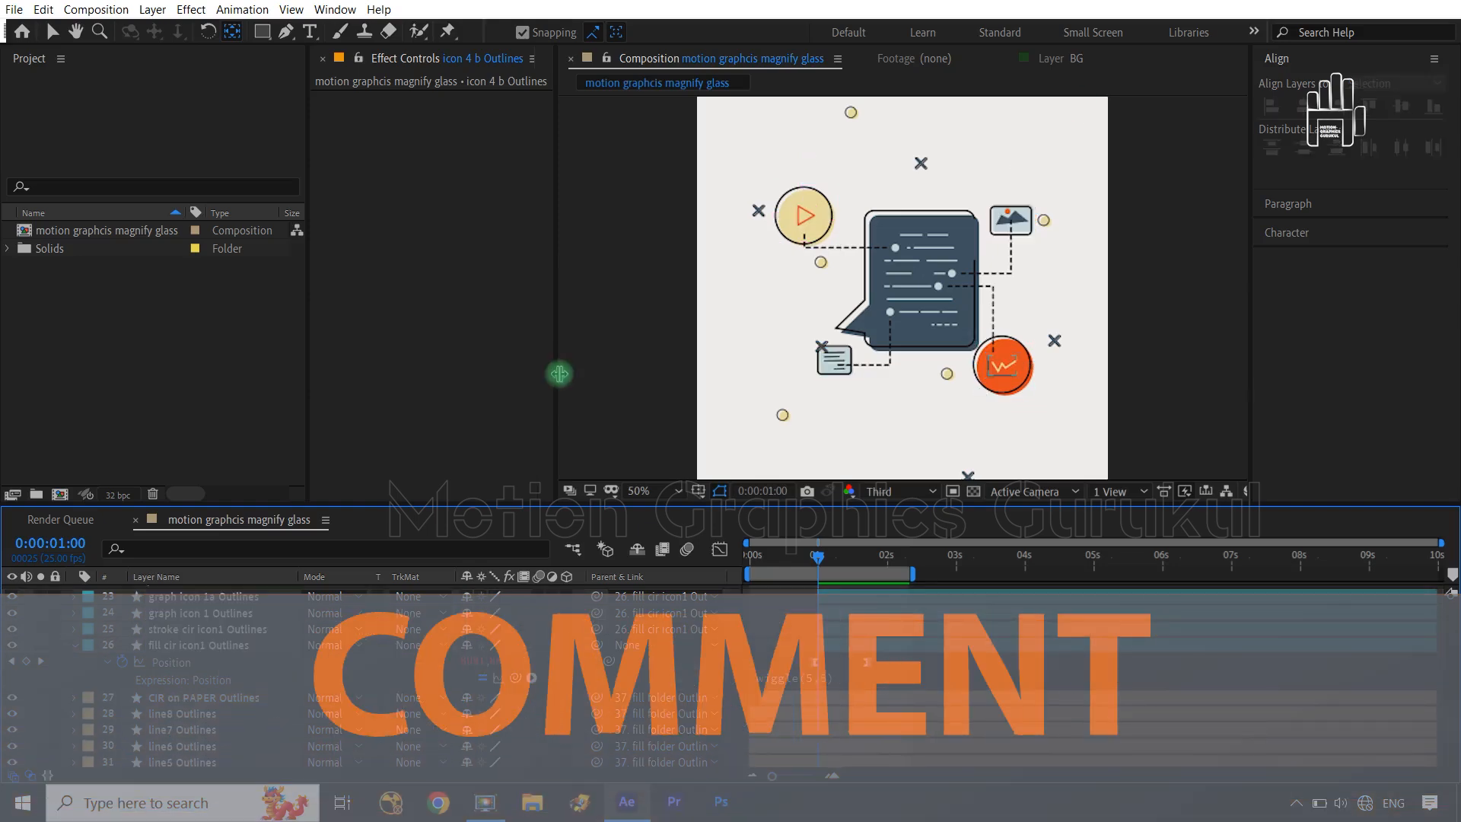
{"action": "left_click", "coordinate": [863, 223]}
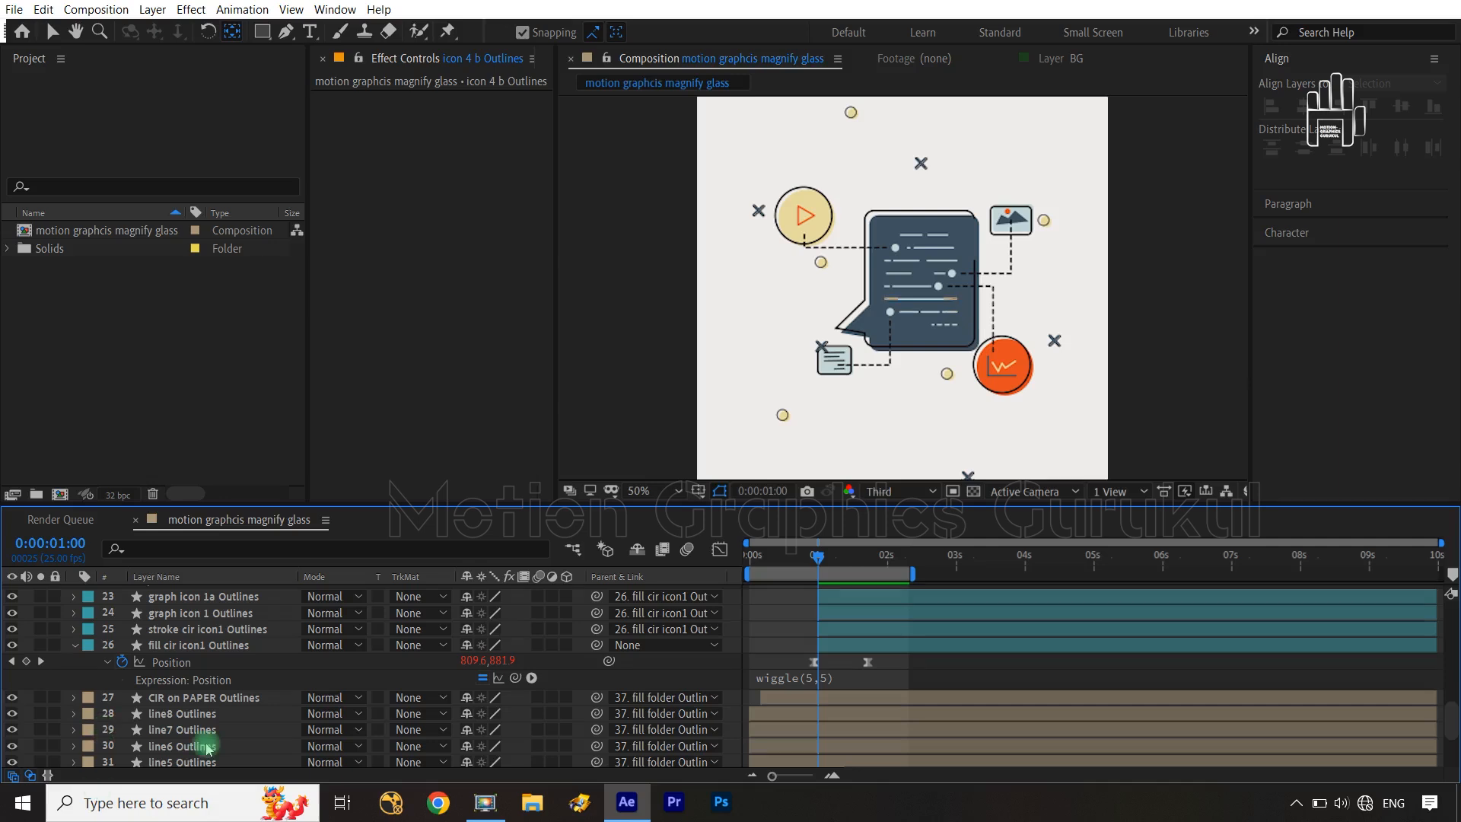
Step: Copy Trim Paths 1 from the contents of the stroke folder Outlines layer, then collapse the layer
{"action": "scroll", "coordinate": [201, 746], "scroll_direction": "down", "scroll_amount": 5}
{"action": "left_click", "coordinate": [161, 728]}
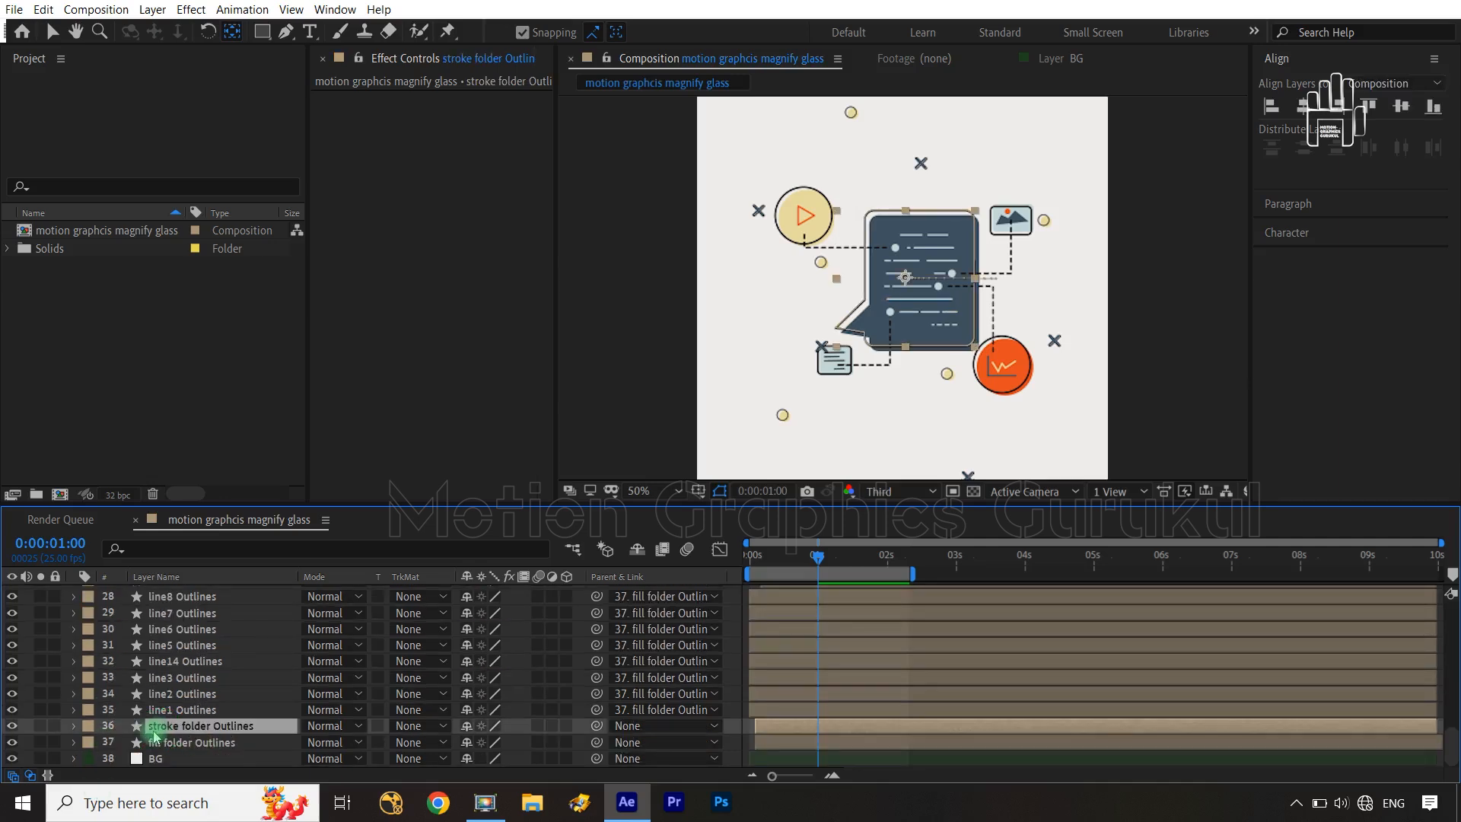
{"action": "left_click", "coordinate": [76, 726]}
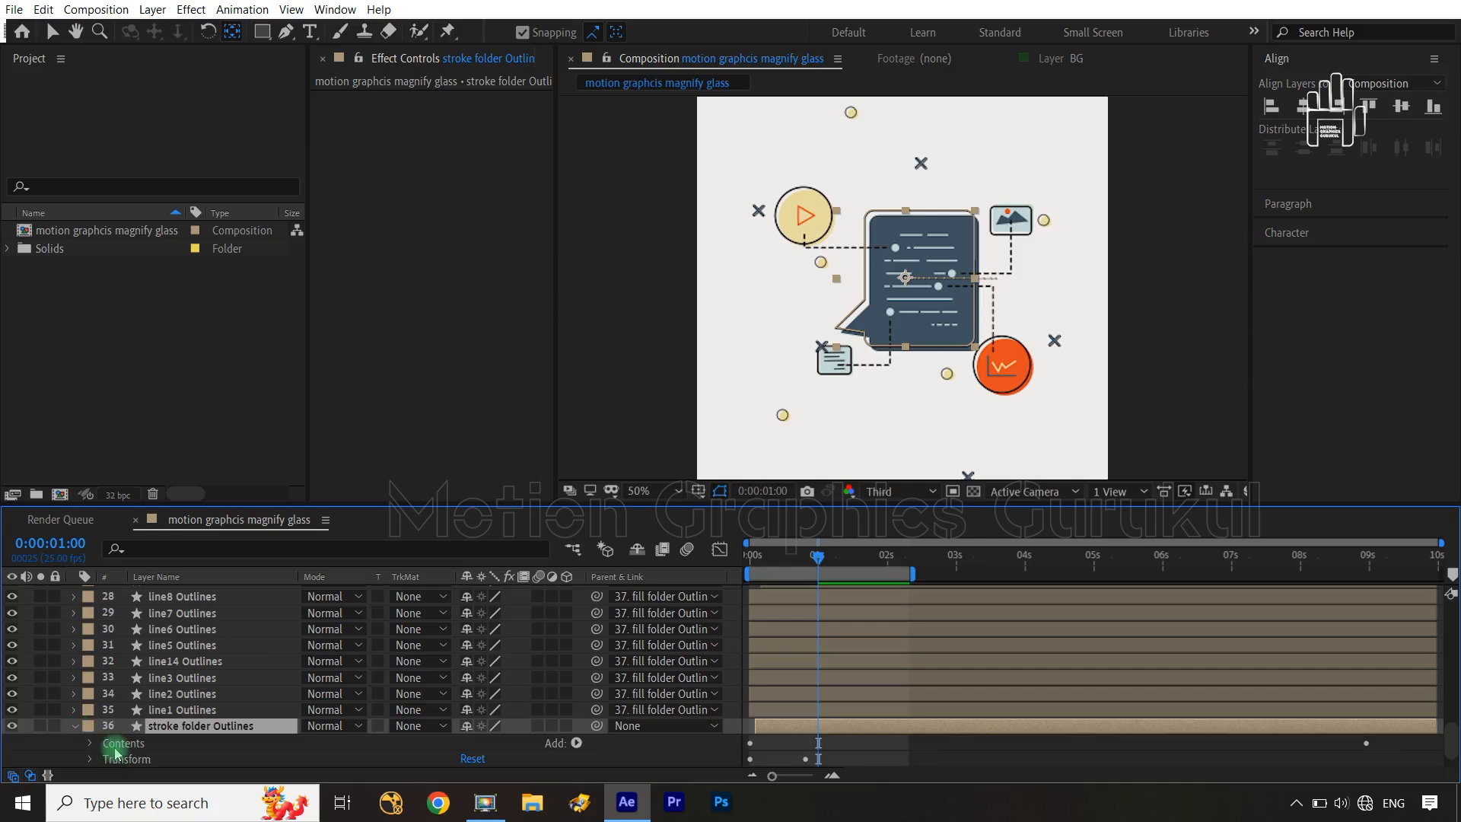
{"action": "left_click", "coordinate": [91, 743]}
{"action": "scroll", "coordinate": [98, 757], "scroll_direction": "down", "scroll_amount": 1}
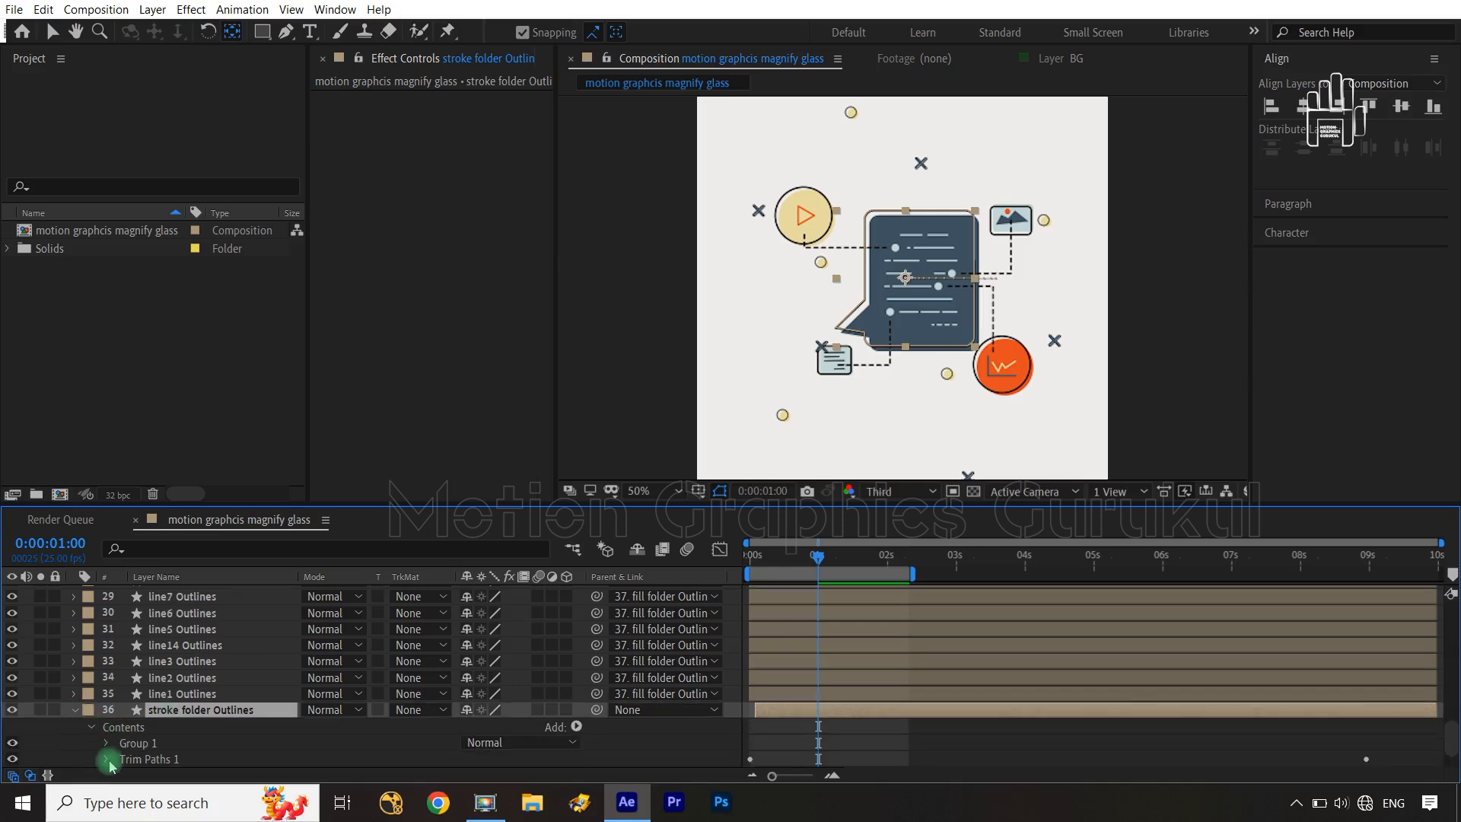
{"action": "left_click", "coordinate": [151, 761]}
{"action": "key", "text": "ctrl+c"}
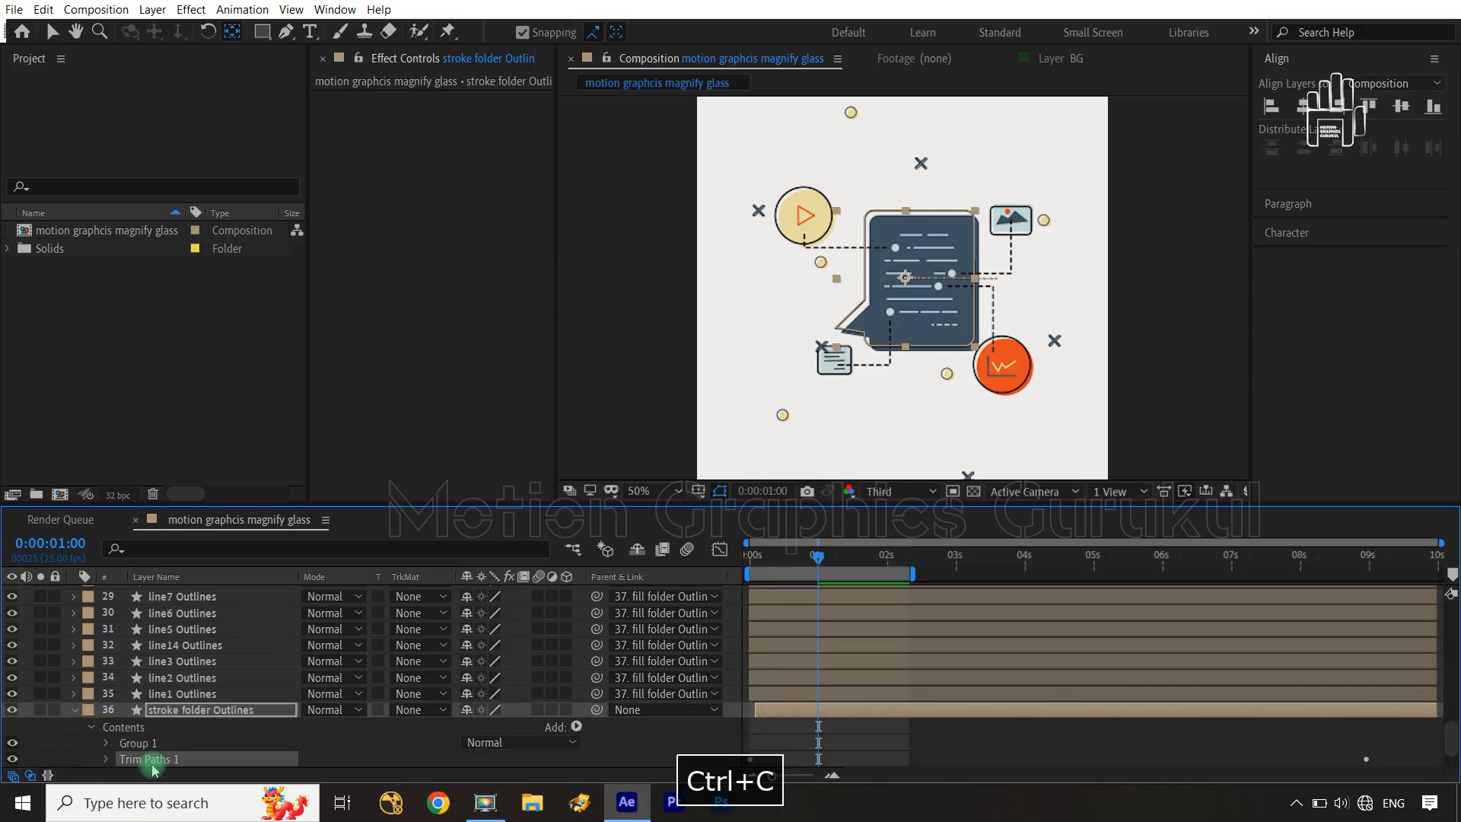
{"action": "left_click", "coordinate": [75, 709]}
Step: Paste the copied Trim Paths onto stroke cir icon1 Outlines at 0:00:00:23 and check its keyframes
{"action": "scroll", "coordinate": [76, 720], "scroll_direction": "up", "scroll_amount": 2}
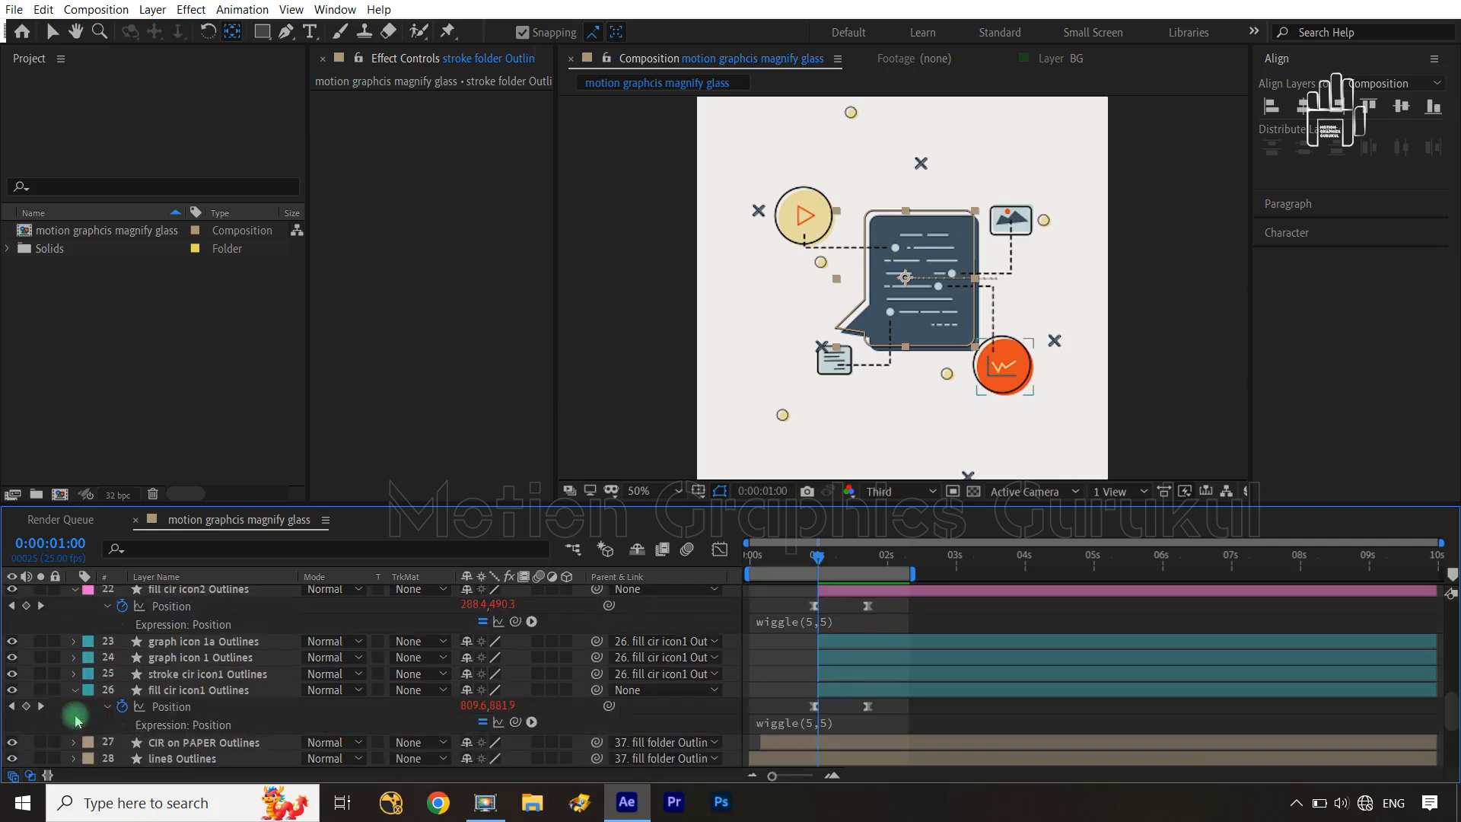
{"action": "left_click", "coordinate": [812, 560]}
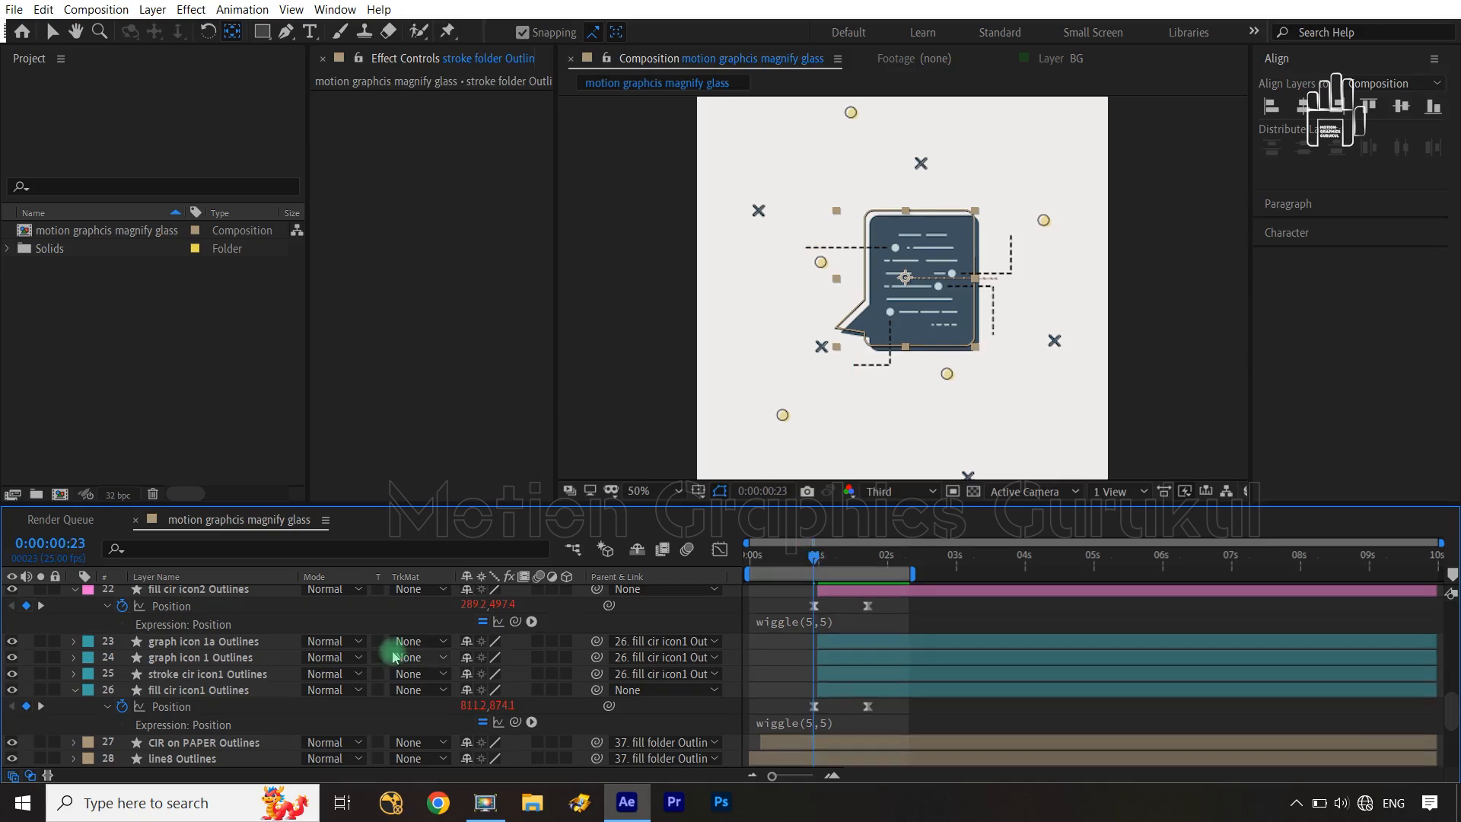
{"action": "left_click", "coordinate": [190, 675]}
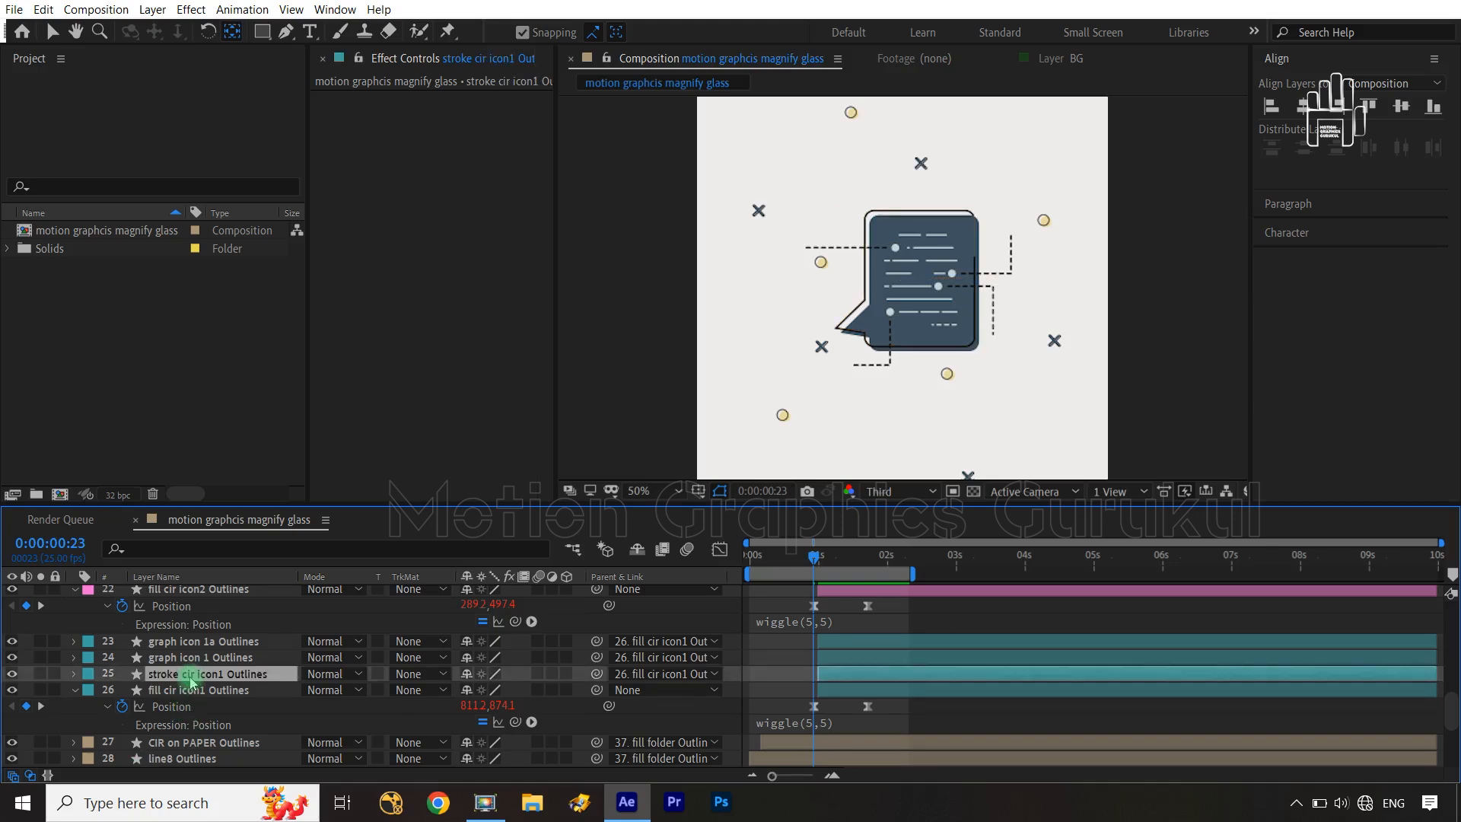
{"action": "key", "text": "ctrl+v"}
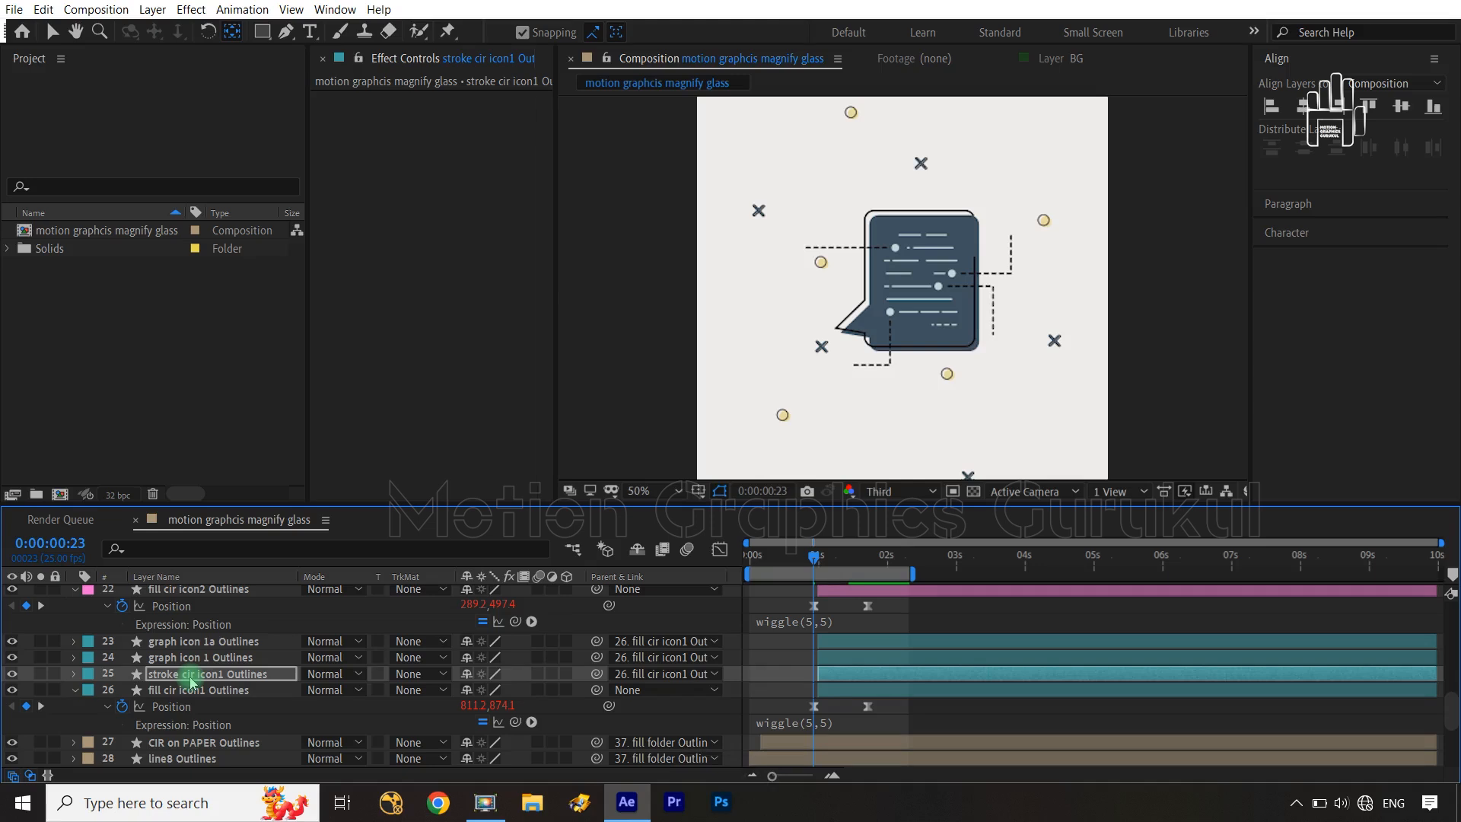
{"action": "key", "text": "u"}
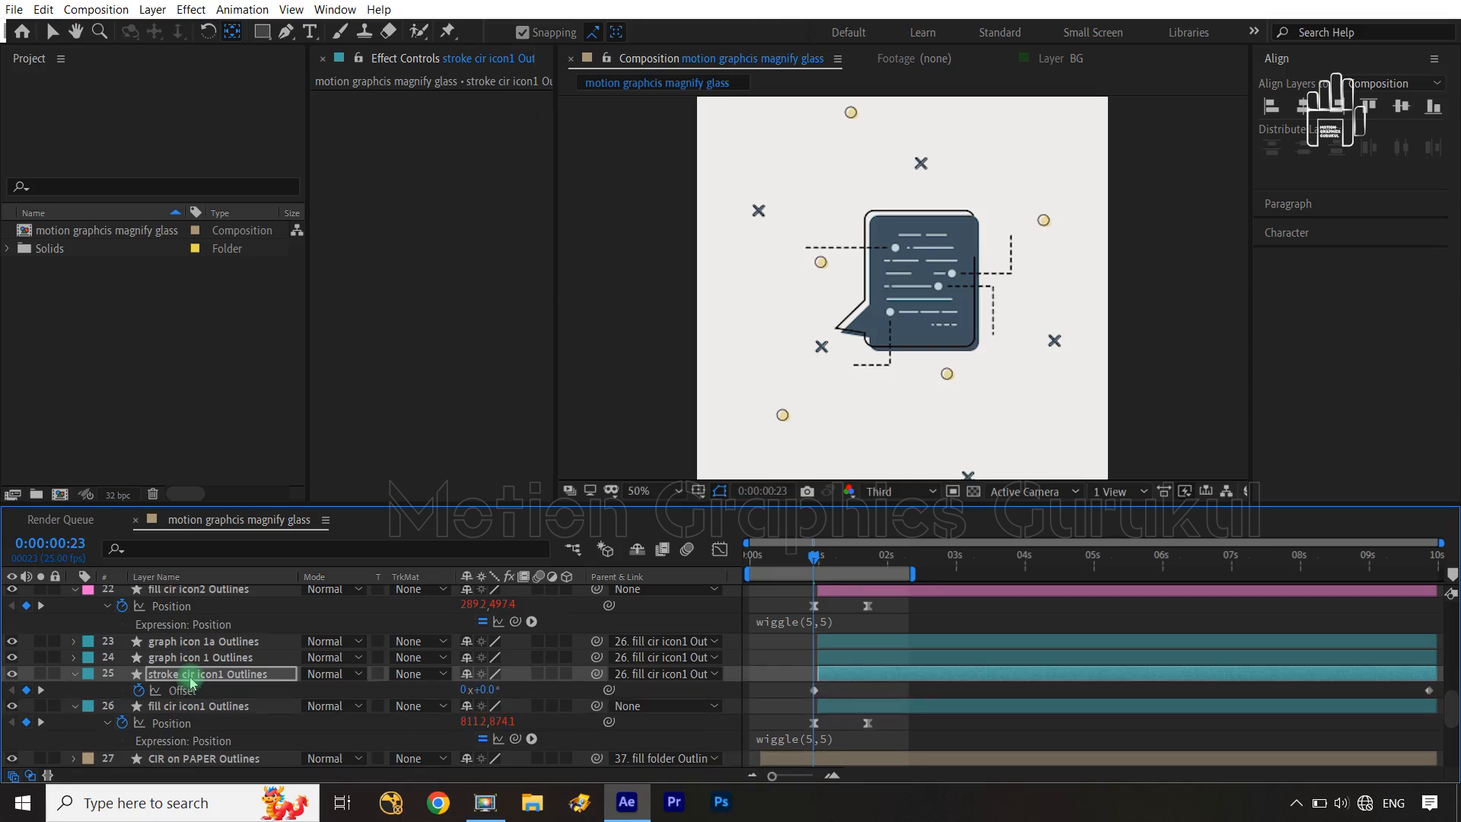
{"action": "key", "text": "u"}
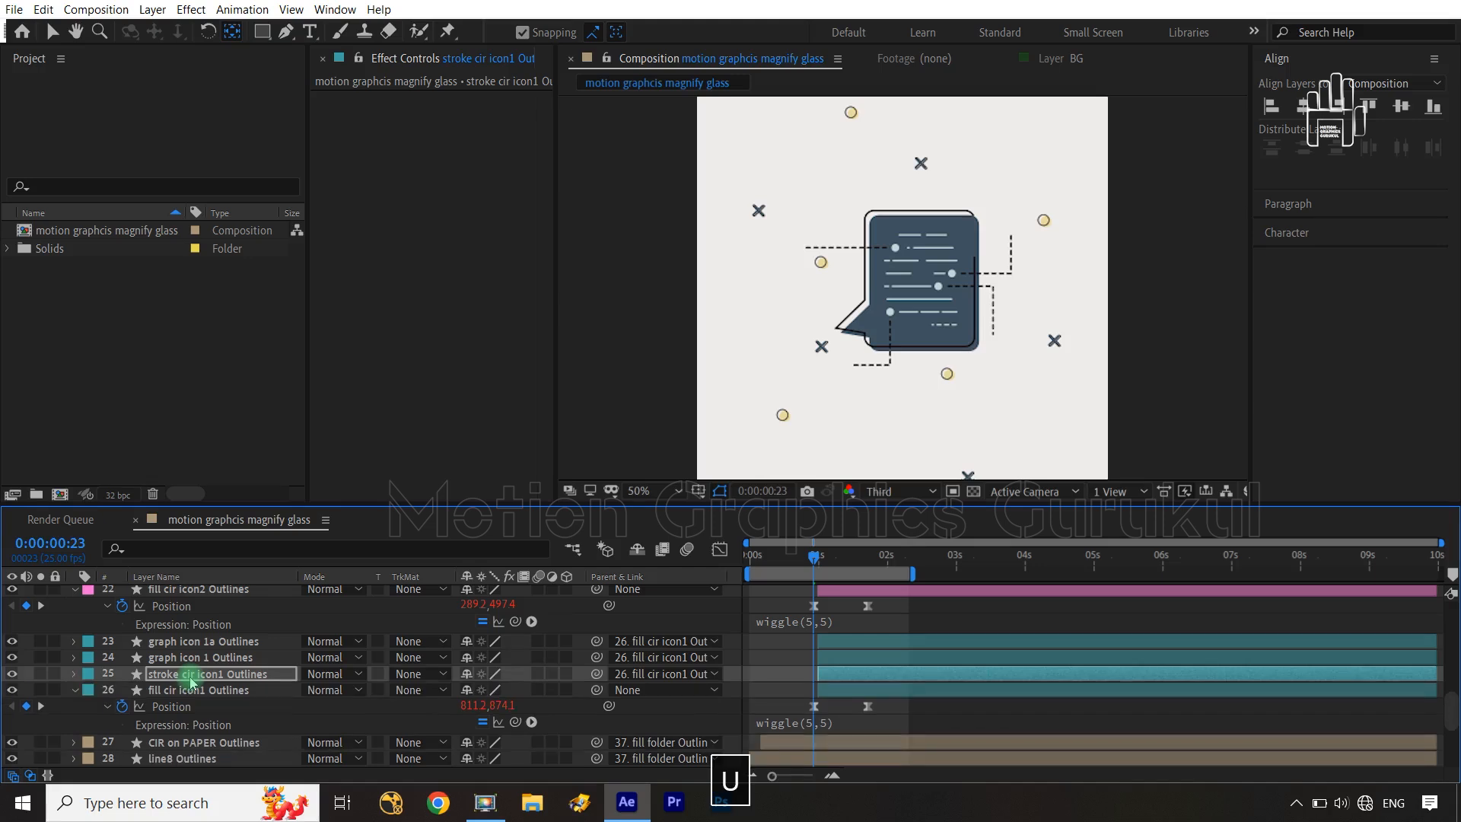
Step: Paste the same Trim Paths onto stroke cir icon2, stroke icon 3 and stroke icon4 Outlines at 0:00:00:23
{"action": "scroll", "coordinate": [190, 677], "scroll_direction": "up", "scroll_amount": 3}
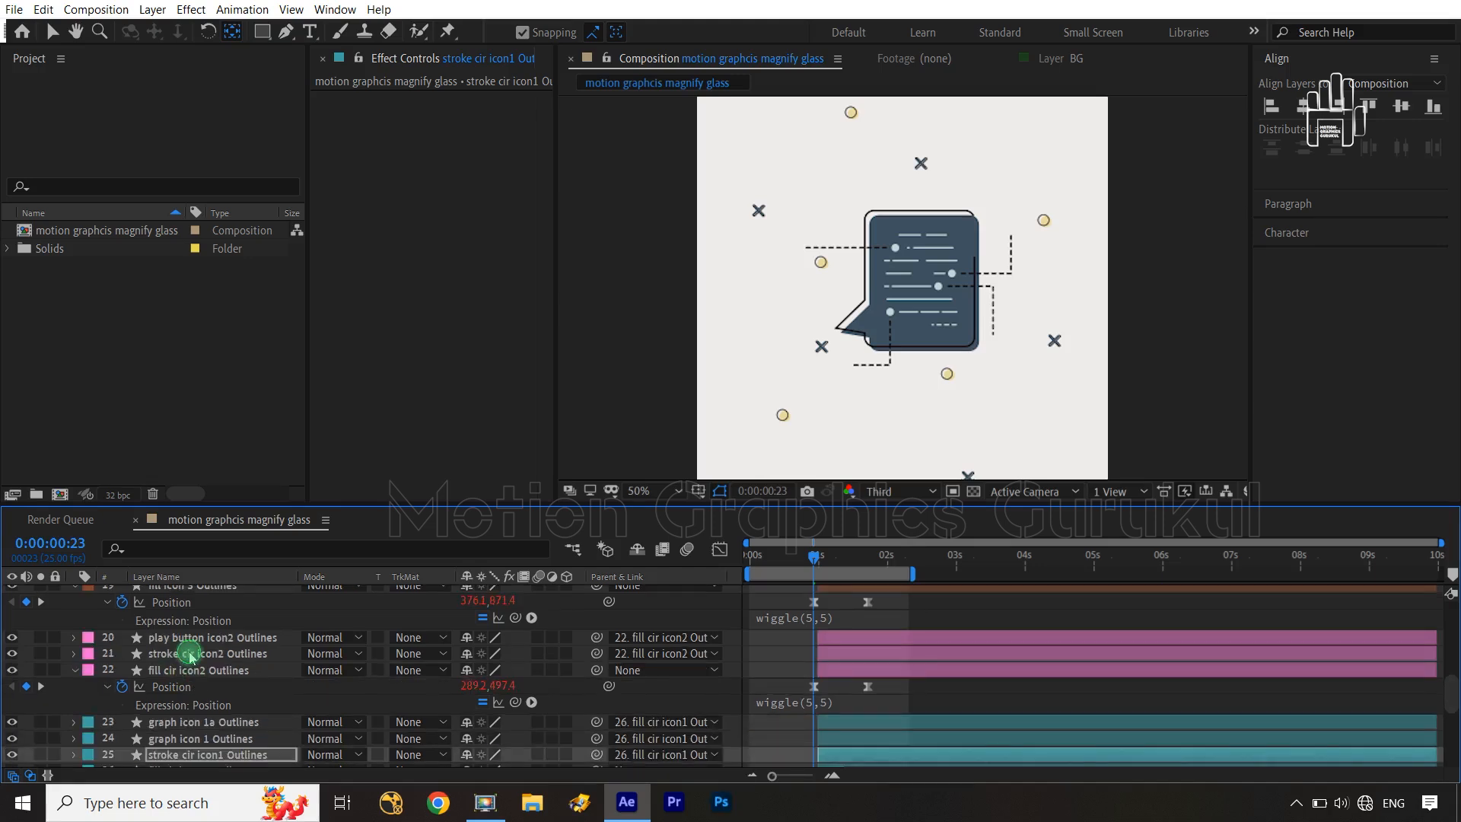
{"action": "left_click", "coordinate": [190, 656]}
{"action": "key", "text": "ctrl+v"}
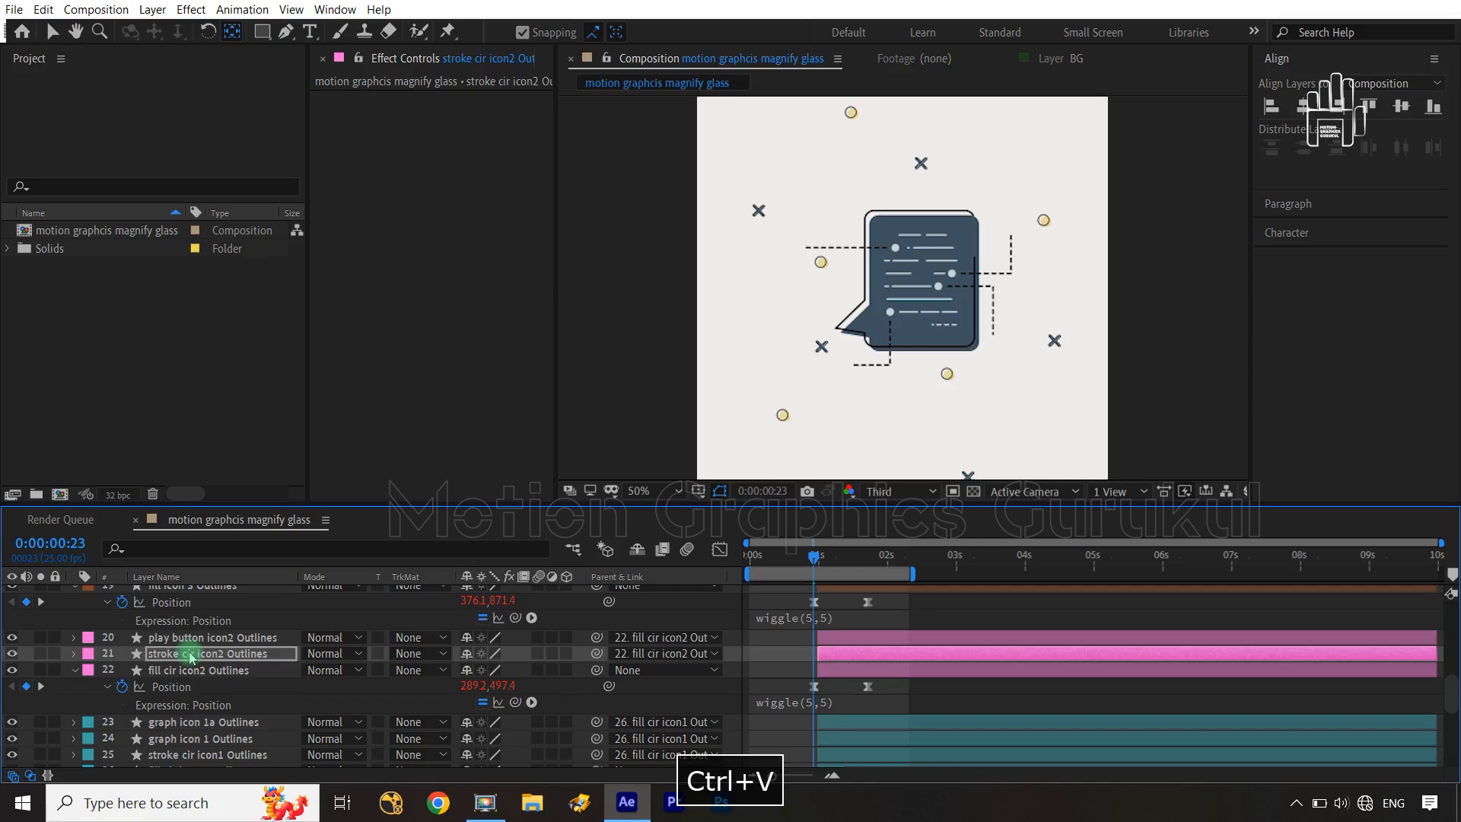
{"action": "scroll", "coordinate": [190, 656], "scroll_direction": "up", "scroll_amount": 3}
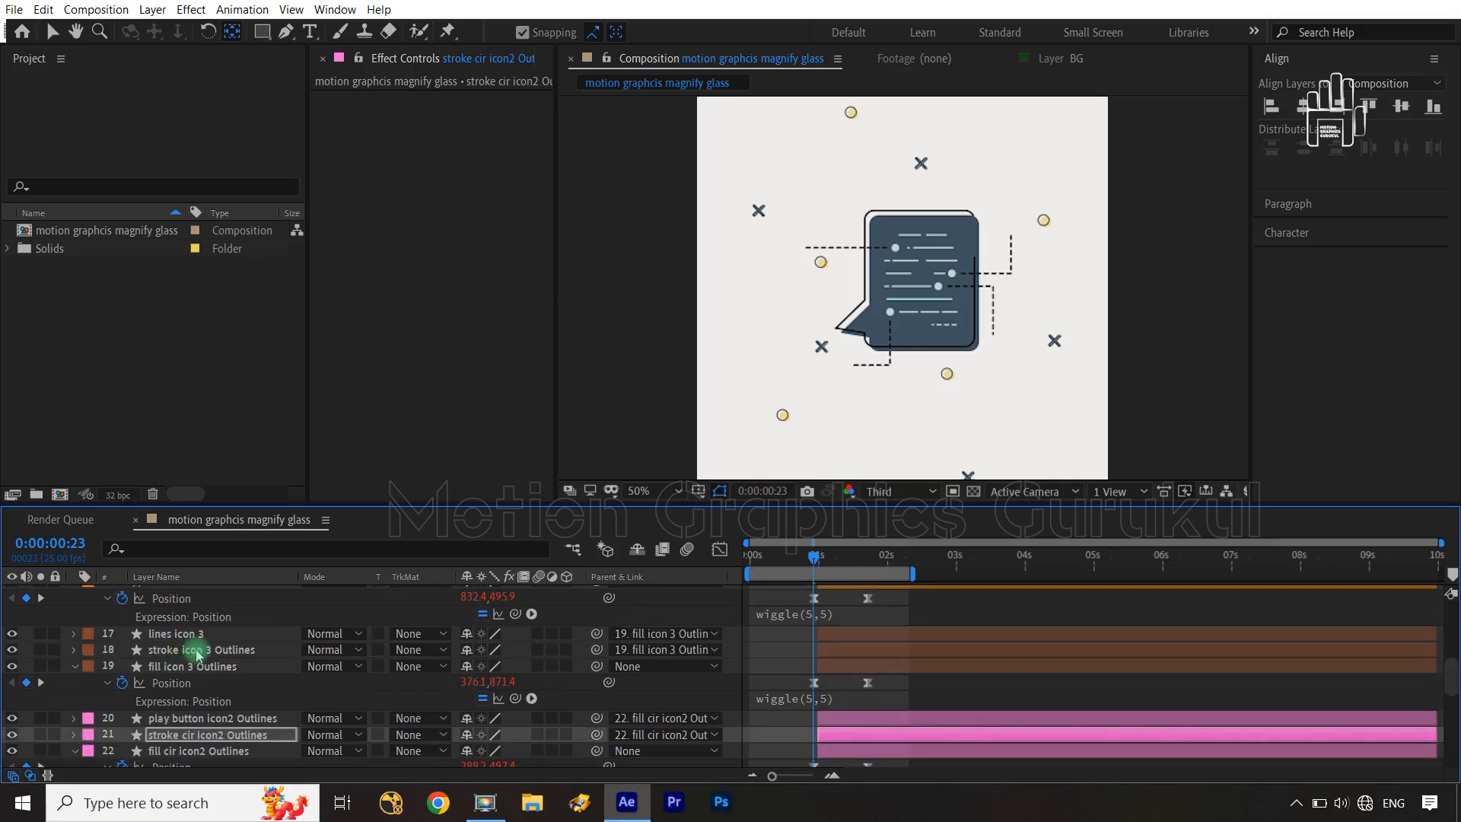
{"action": "left_click", "coordinate": [196, 651]}
{"action": "key", "text": "ctrl+v"}
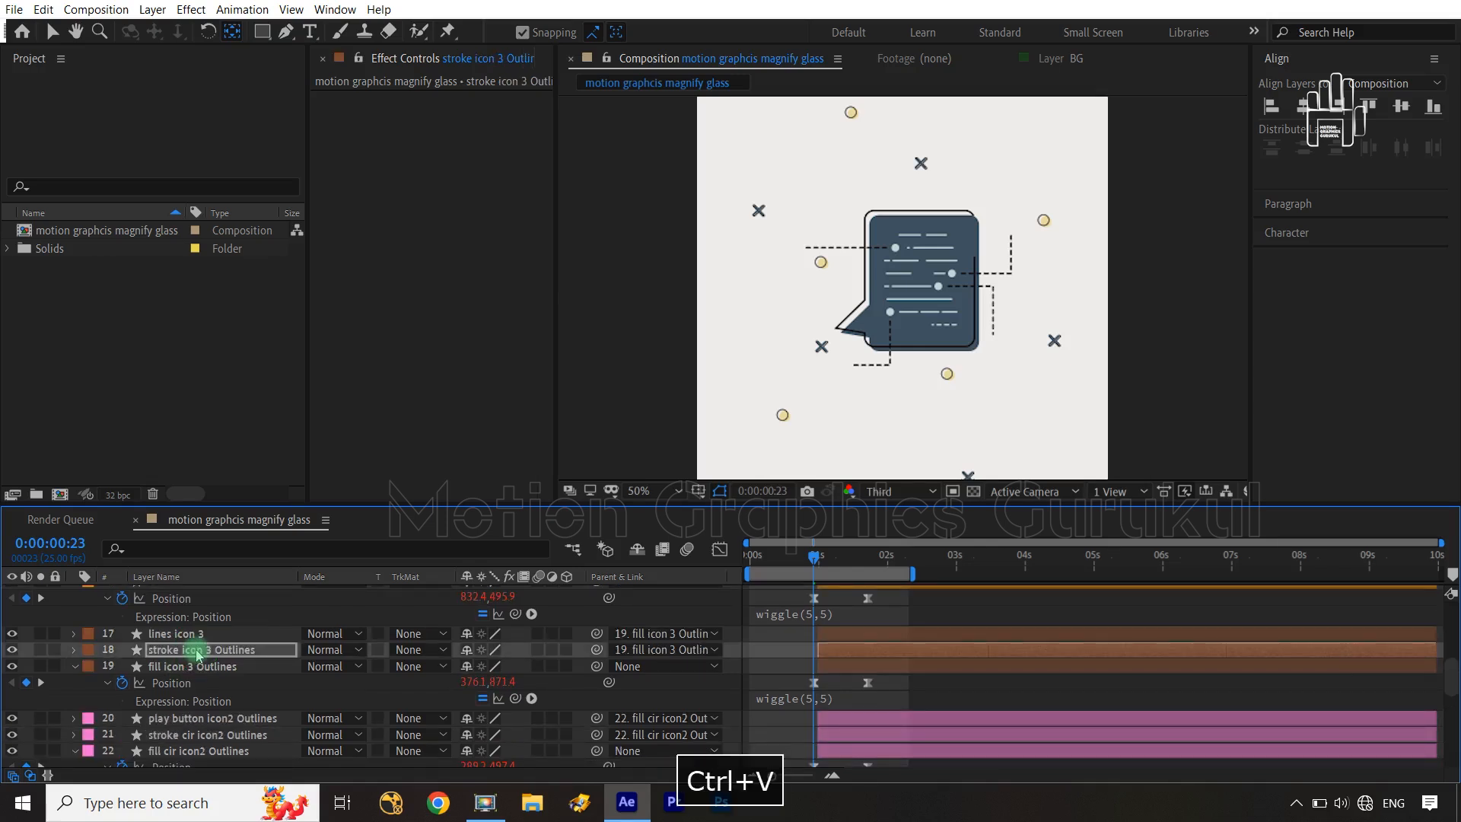
{"action": "scroll", "coordinate": [197, 653], "scroll_direction": "up", "scroll_amount": 3}
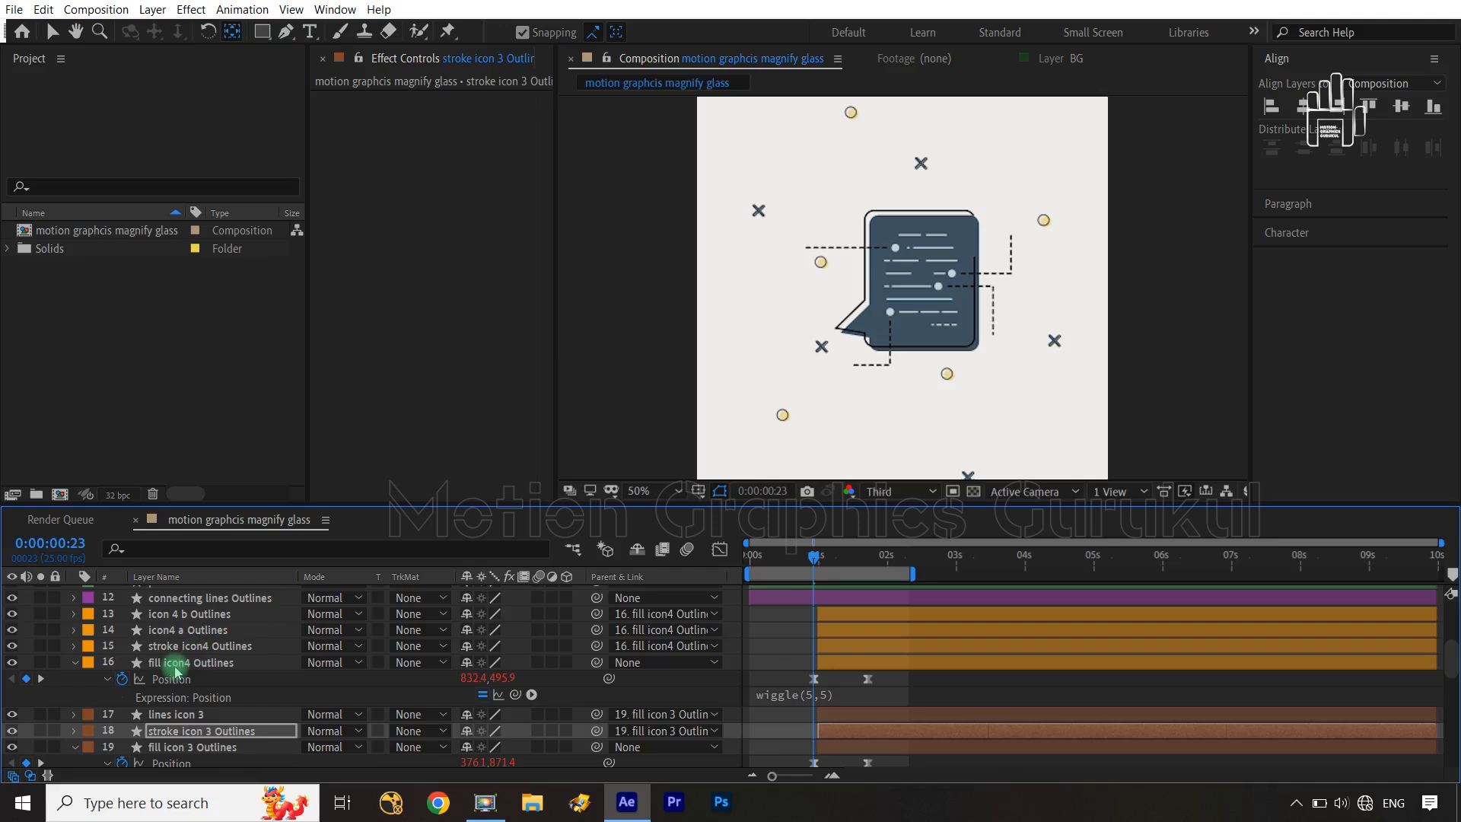
{"action": "left_click", "coordinate": [178, 648]}
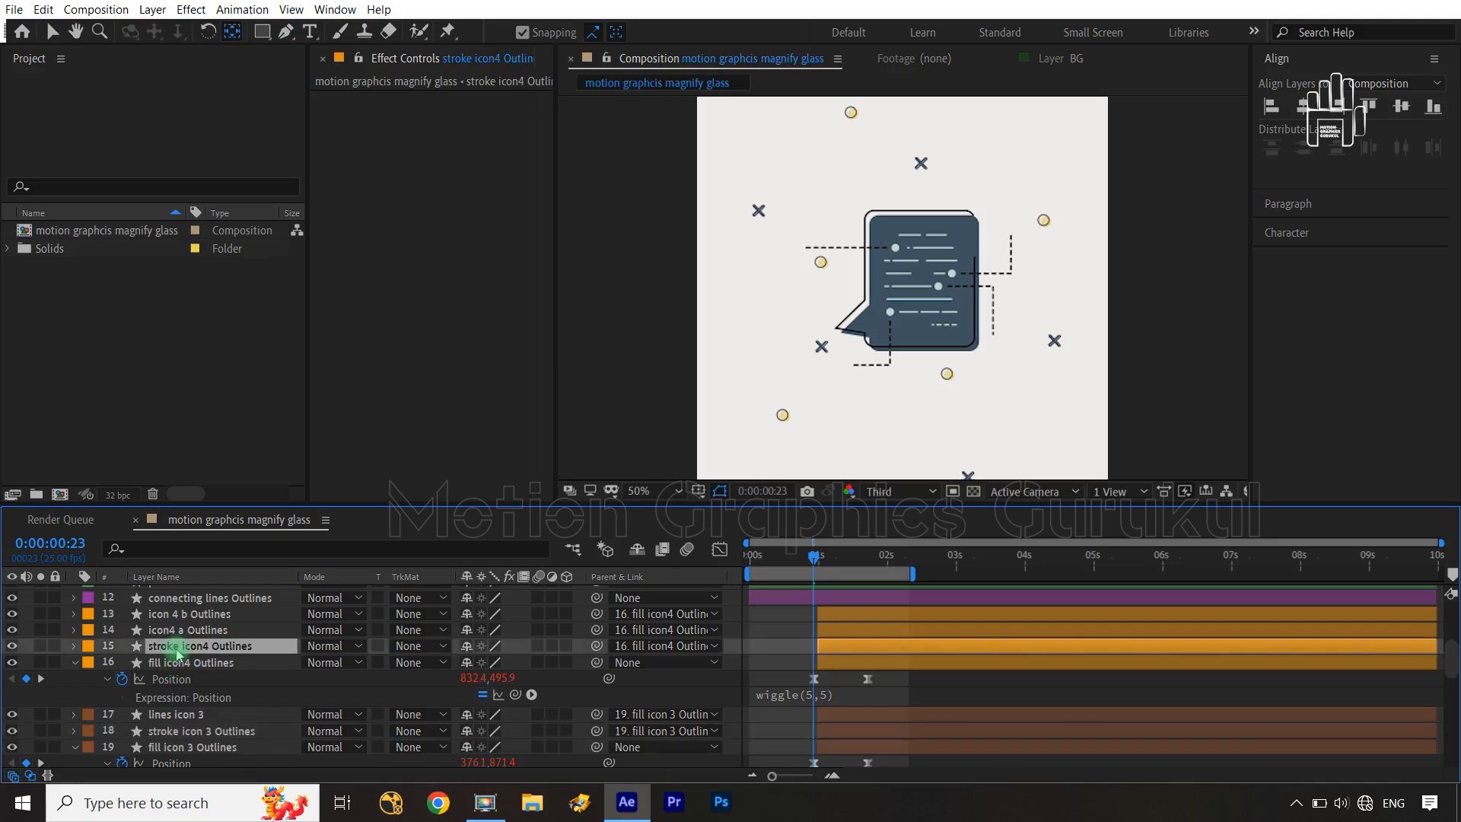
{"action": "key", "text": "ctrl+v"}
{"action": "left_click", "coordinate": [821, 590]}
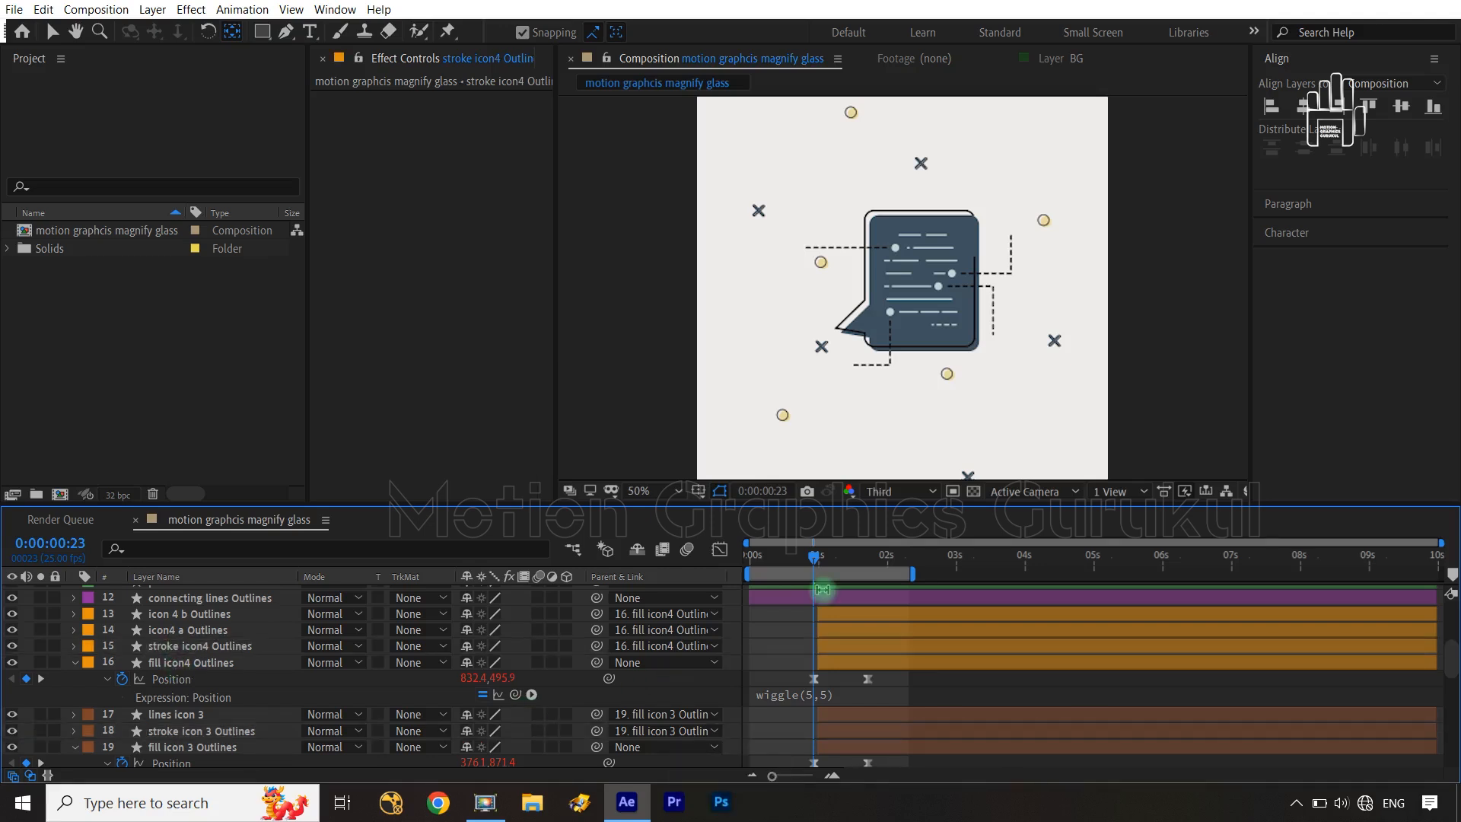
Step: Preview the animation from the start of the composition to check the icon strokes
{"action": "left_click_drag", "start_coordinate": [816, 556], "coordinate": [718, 563]}
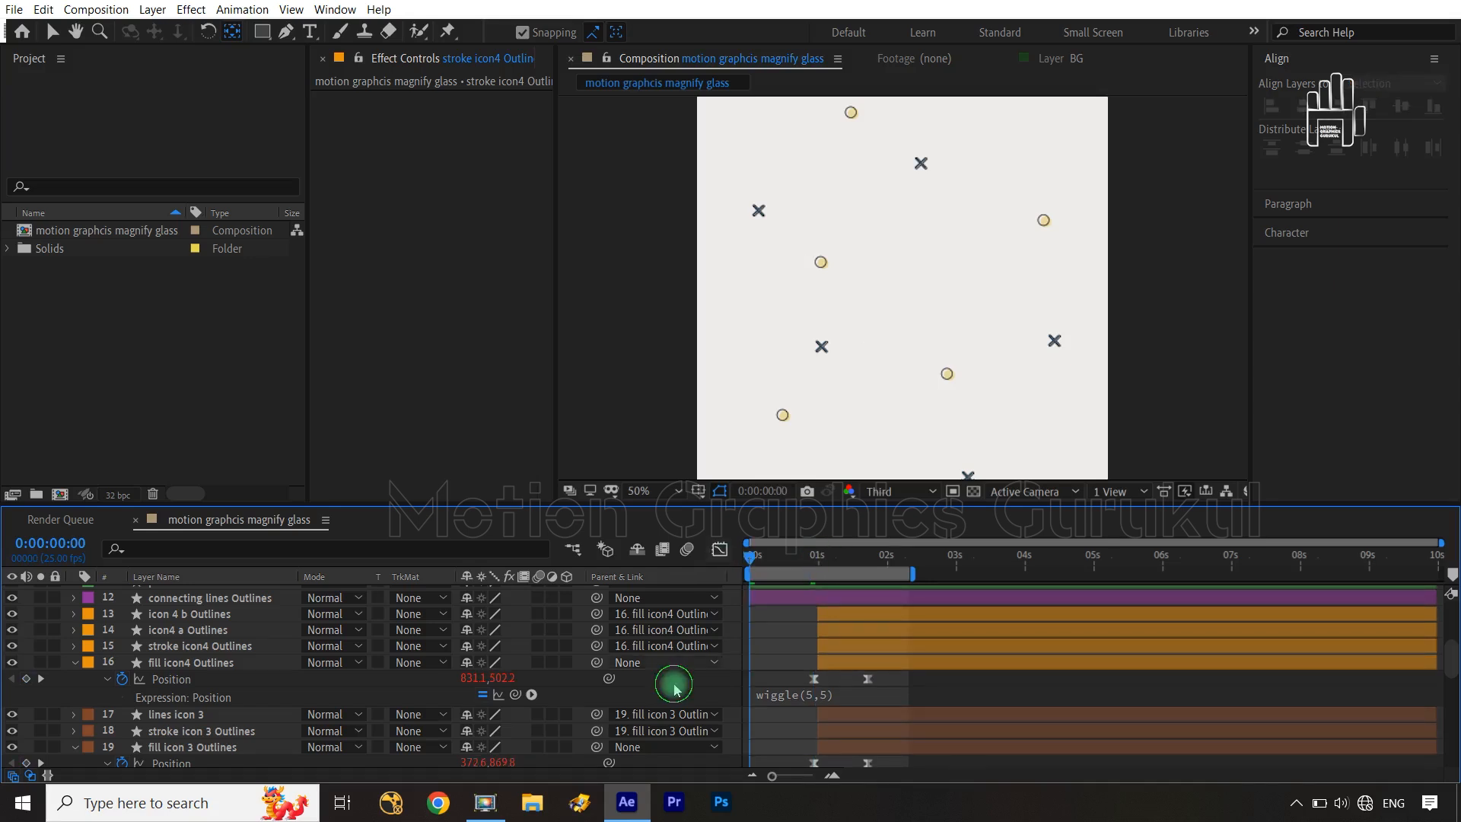
{"action": "key", "text": "space"}
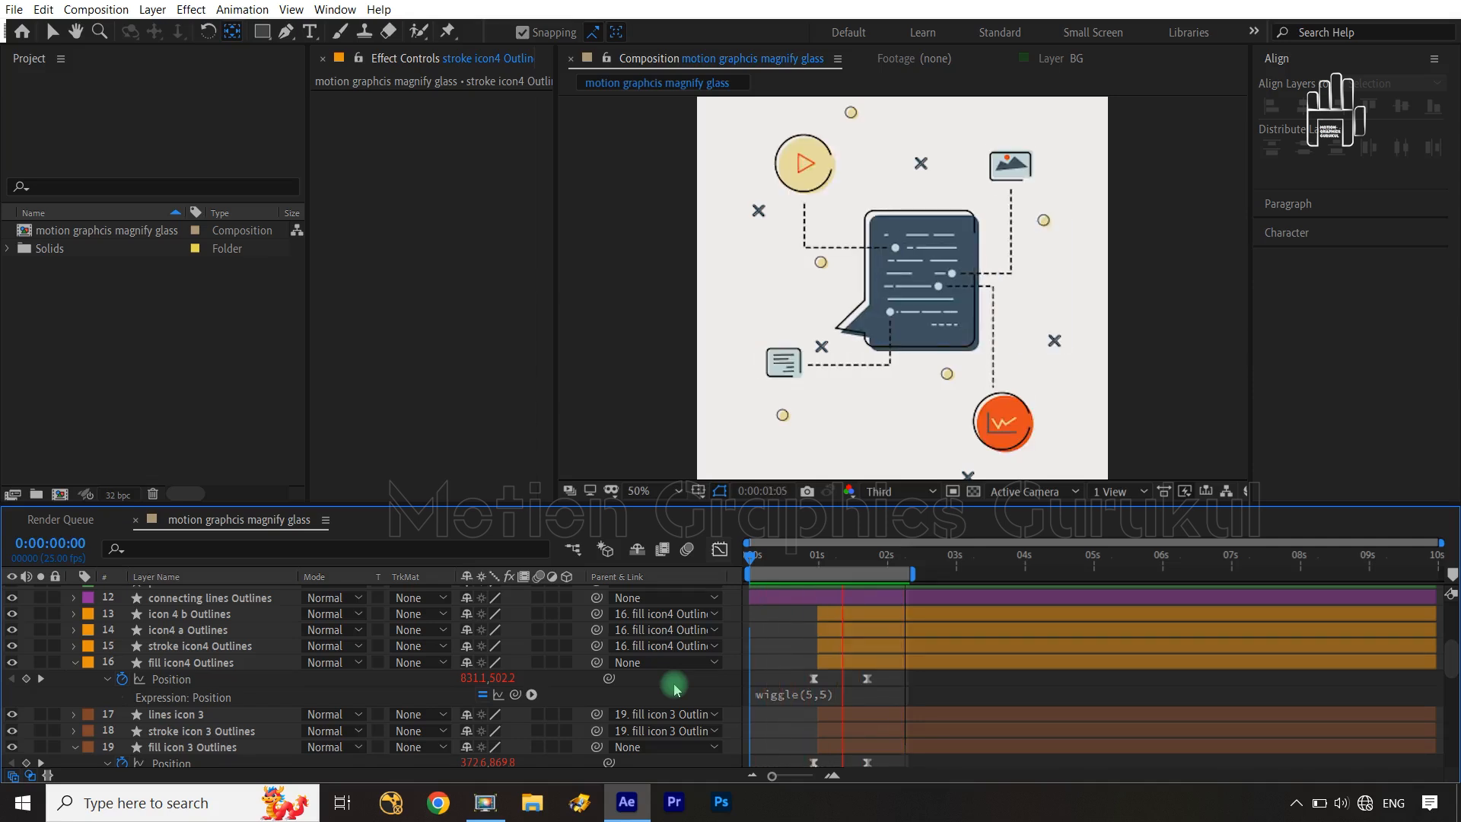
{"action": "key", "text": "space"}
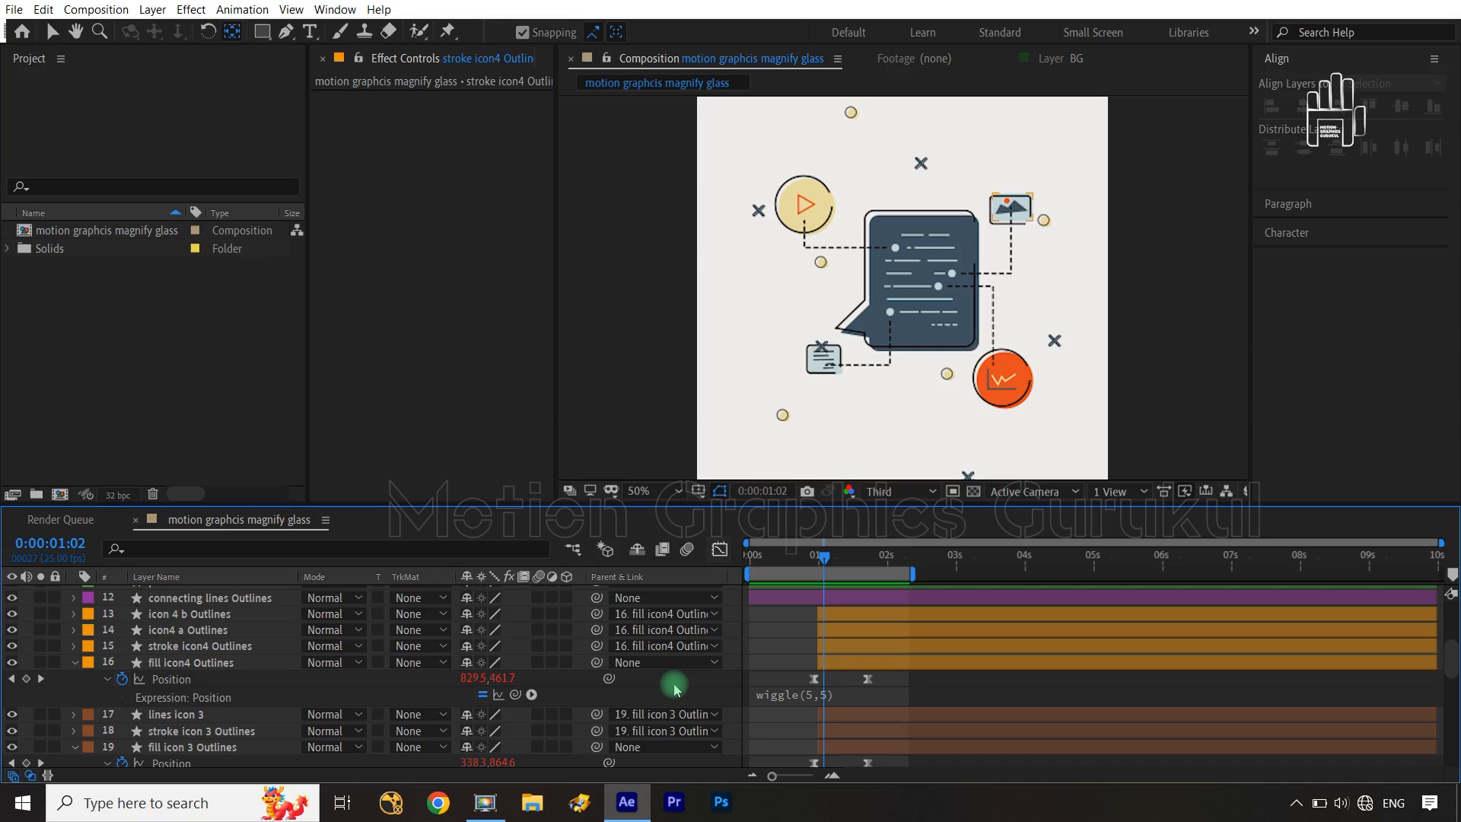
Step: Set the first Trim Paths Offset keyframe of stroke icon4 Outlines, at 0:00:00:23, to -84°
{"action": "left_click", "coordinate": [225, 646]}
{"action": "key", "text": "u"}
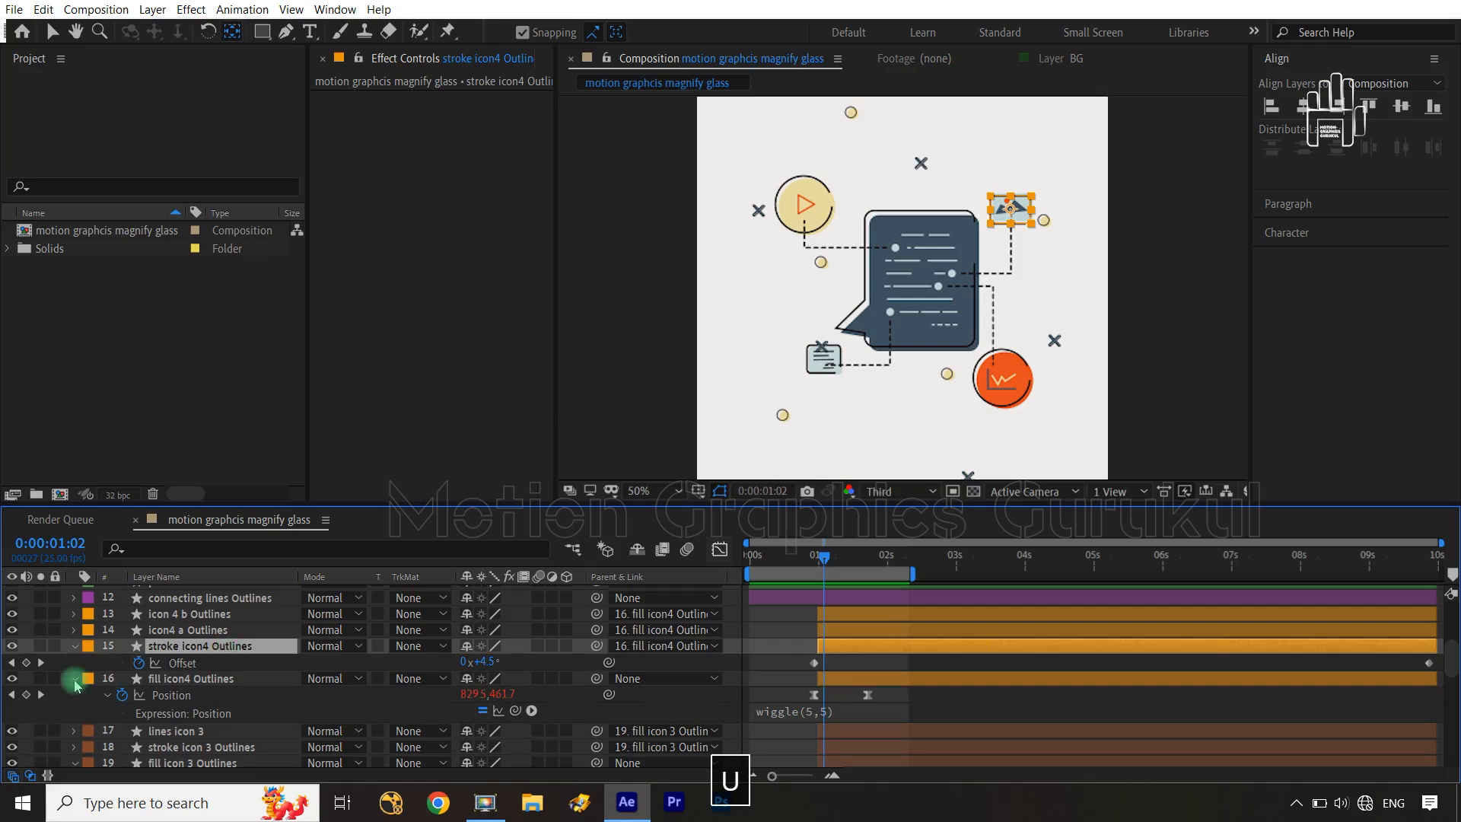
{"action": "left_click", "coordinate": [12, 663]}
{"action": "mouse_move", "coordinate": [479, 661]}
{"action": "left_mouse_down"}
{"action": "mouse_move", "coordinate": [489, 669]}
{"action": "mouse_move", "coordinate": [412, 665]}
{"action": "left_mouse_up"}
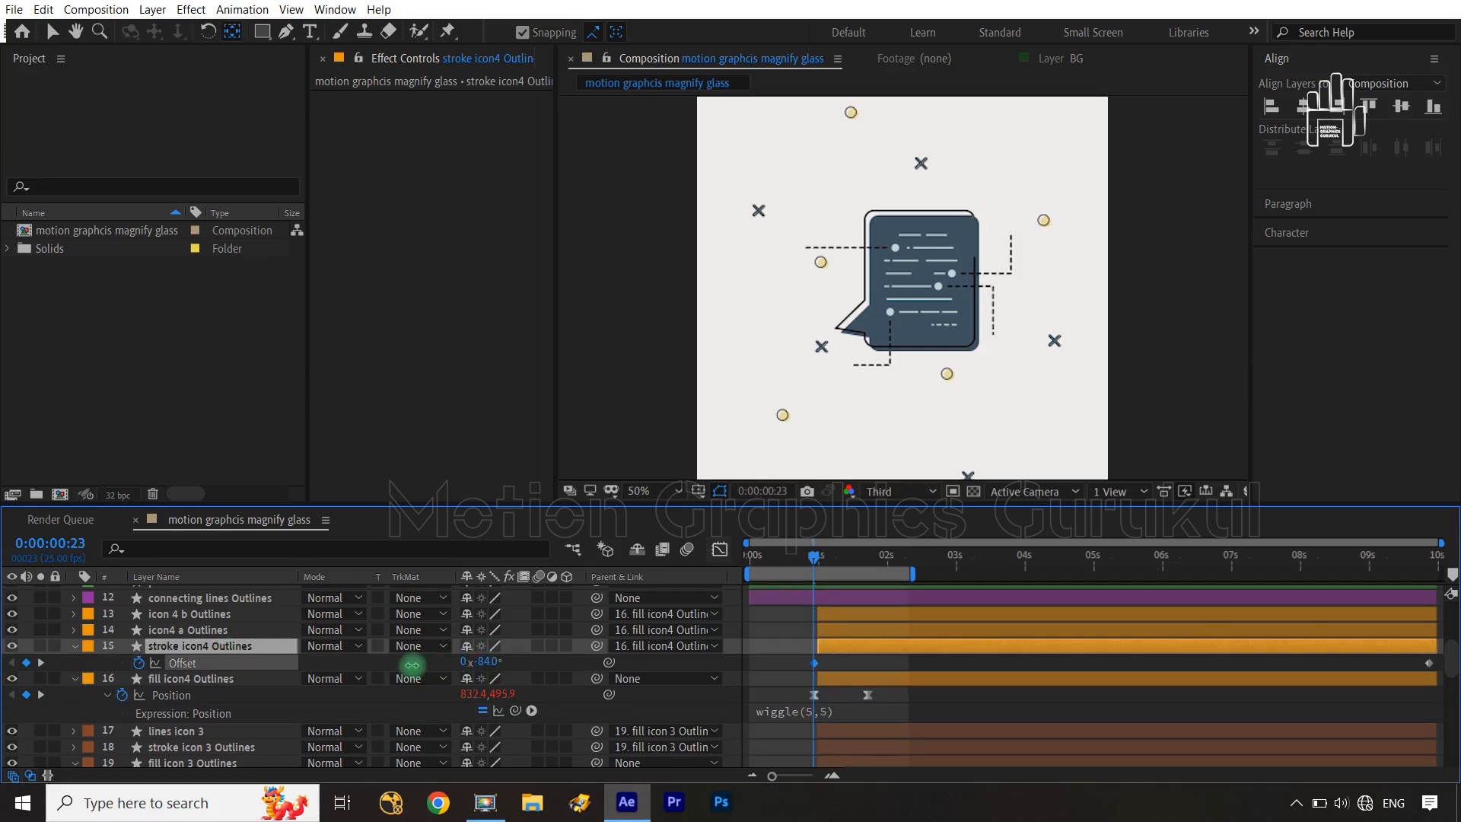
Step: Set the first Trim Paths Offset keyframe of stroke icon 3 Outlines to -41°
{"action": "scroll", "coordinate": [156, 715], "scroll_direction": "down", "scroll_amount": 3}
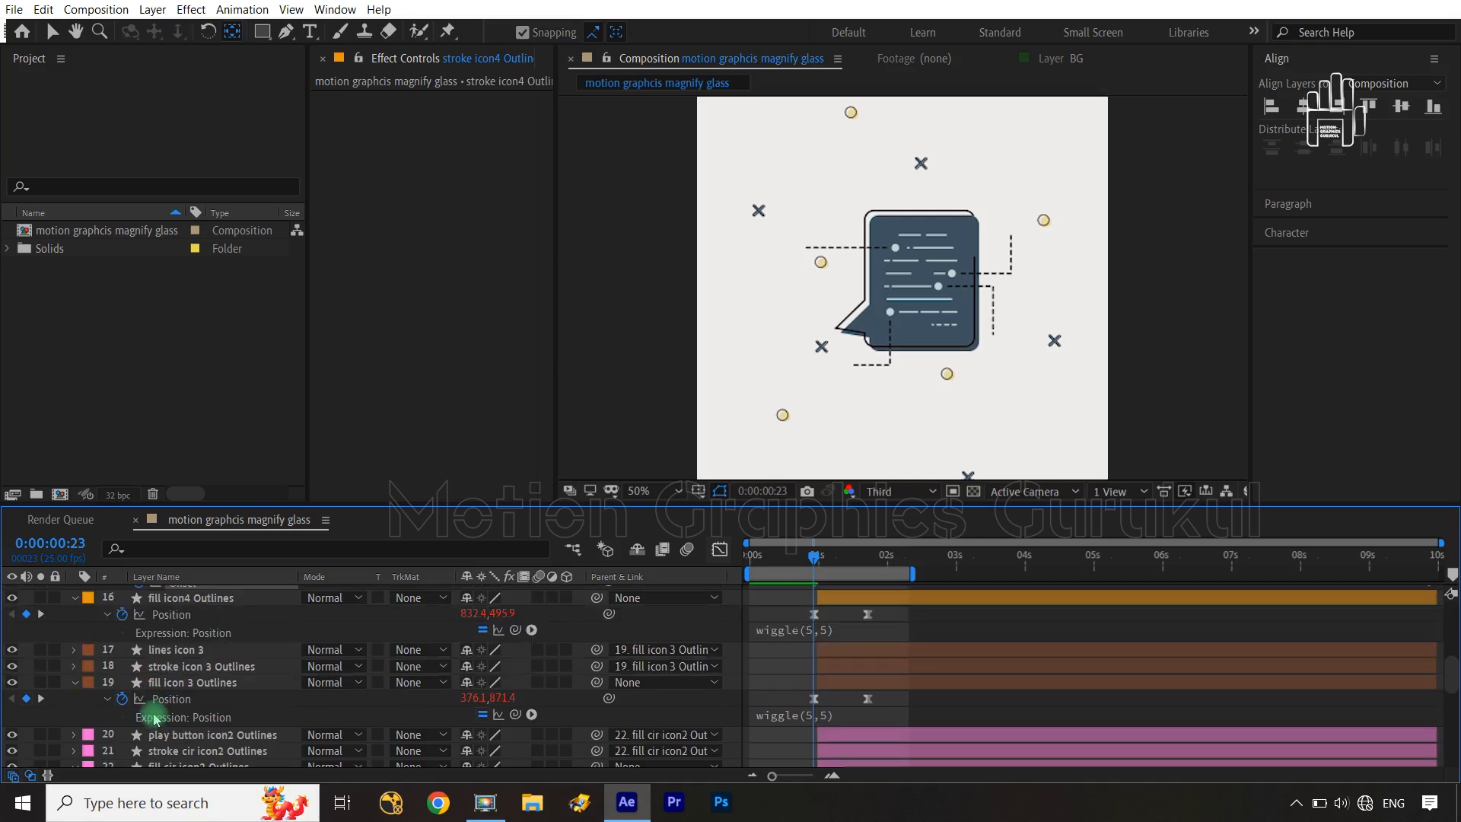
{"action": "left_click", "coordinate": [191, 669]}
{"action": "key", "text": "u"}
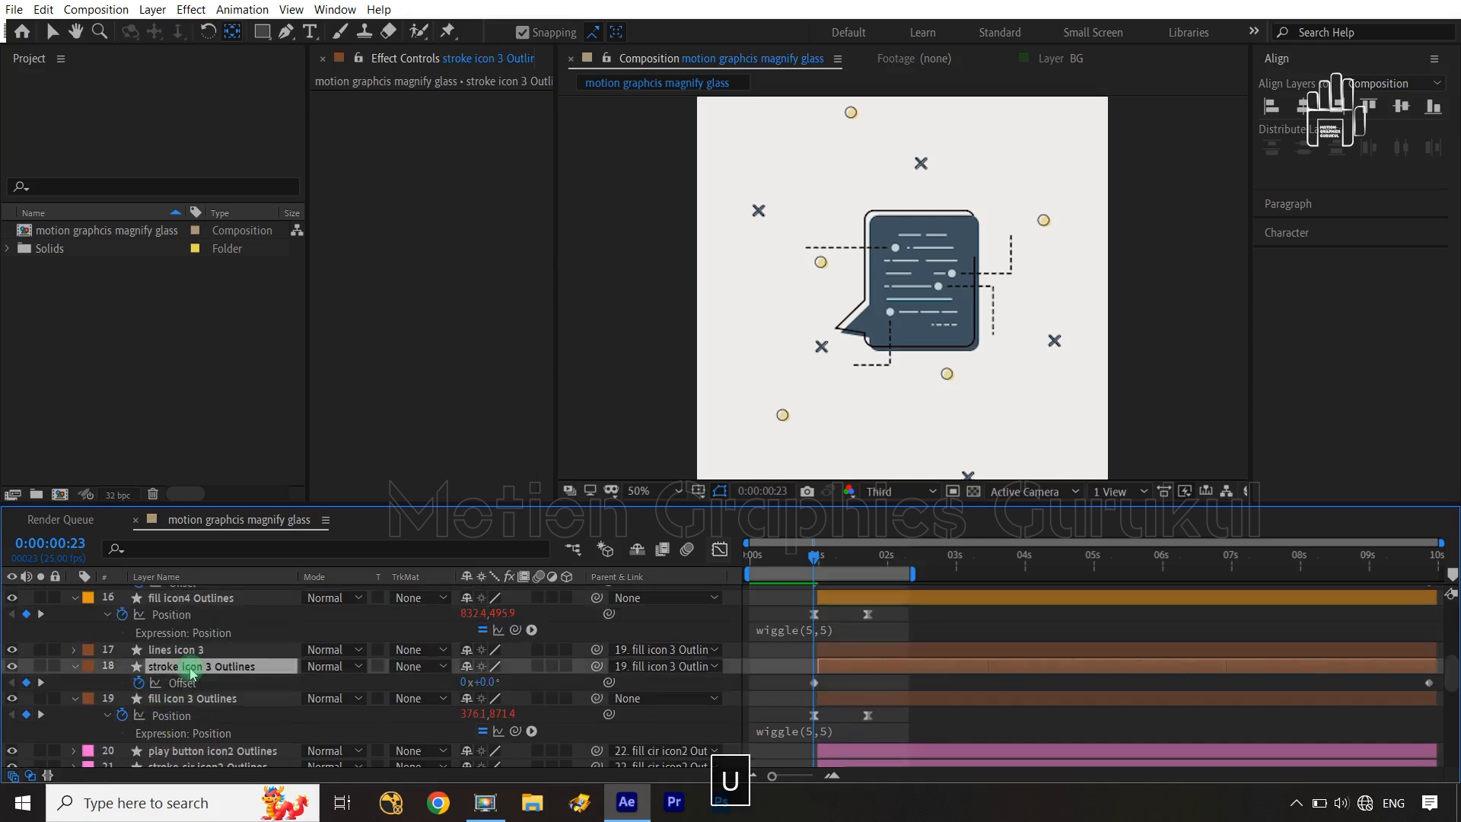
{"action": "left_click", "coordinate": [485, 680]}
{"action": "left_click_drag", "start_coordinate": [486, 680], "coordinate": [454, 679]}
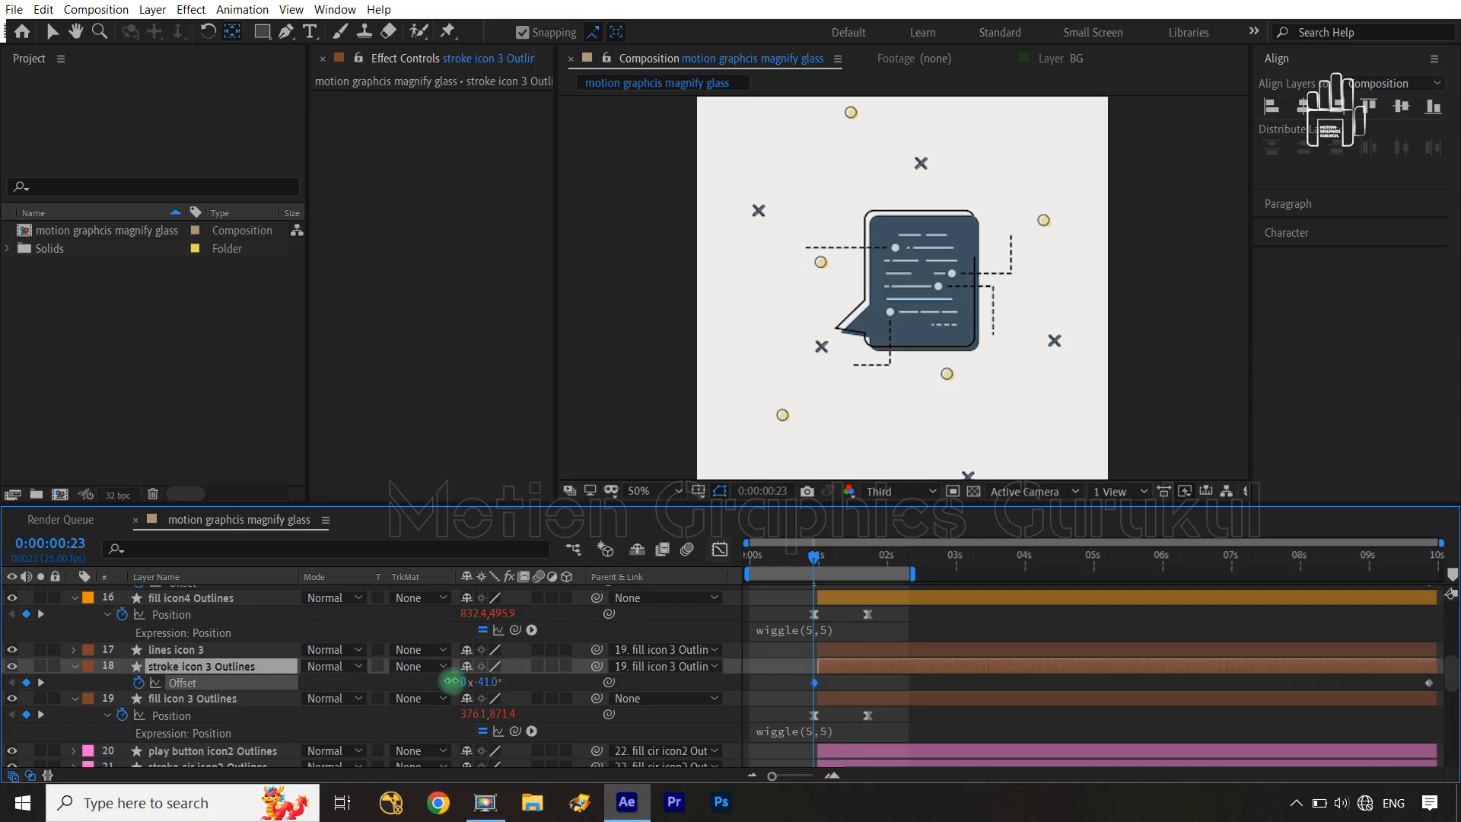
Step: Set the first Trim Paths Offset keyframe of stroke cir icon2 Outlines to -221°
{"action": "scroll", "coordinate": [297, 712], "scroll_direction": "down", "scroll_amount": 2}
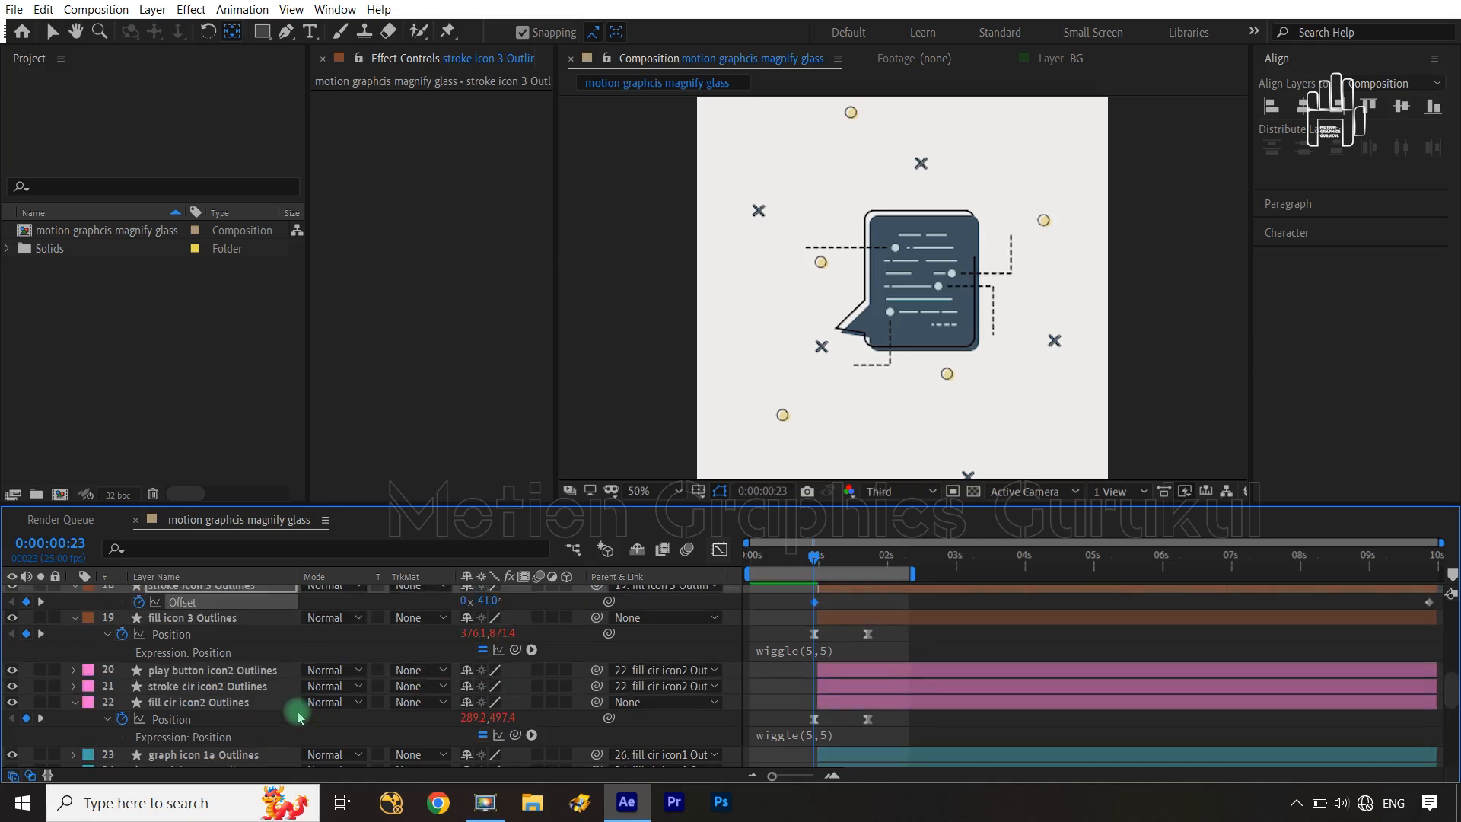
{"action": "left_click", "coordinate": [199, 691]}
{"action": "key", "text": "u"}
{"action": "left_click_drag", "start_coordinate": [489, 710], "coordinate": [292, 715]}
Step: Set the first Trim Paths Offset keyframe of stroke cir icon1 Outlines, at 0:00:00:23, to -326°
{"action": "scroll", "coordinate": [293, 716], "scroll_direction": "down", "scroll_amount": 3}
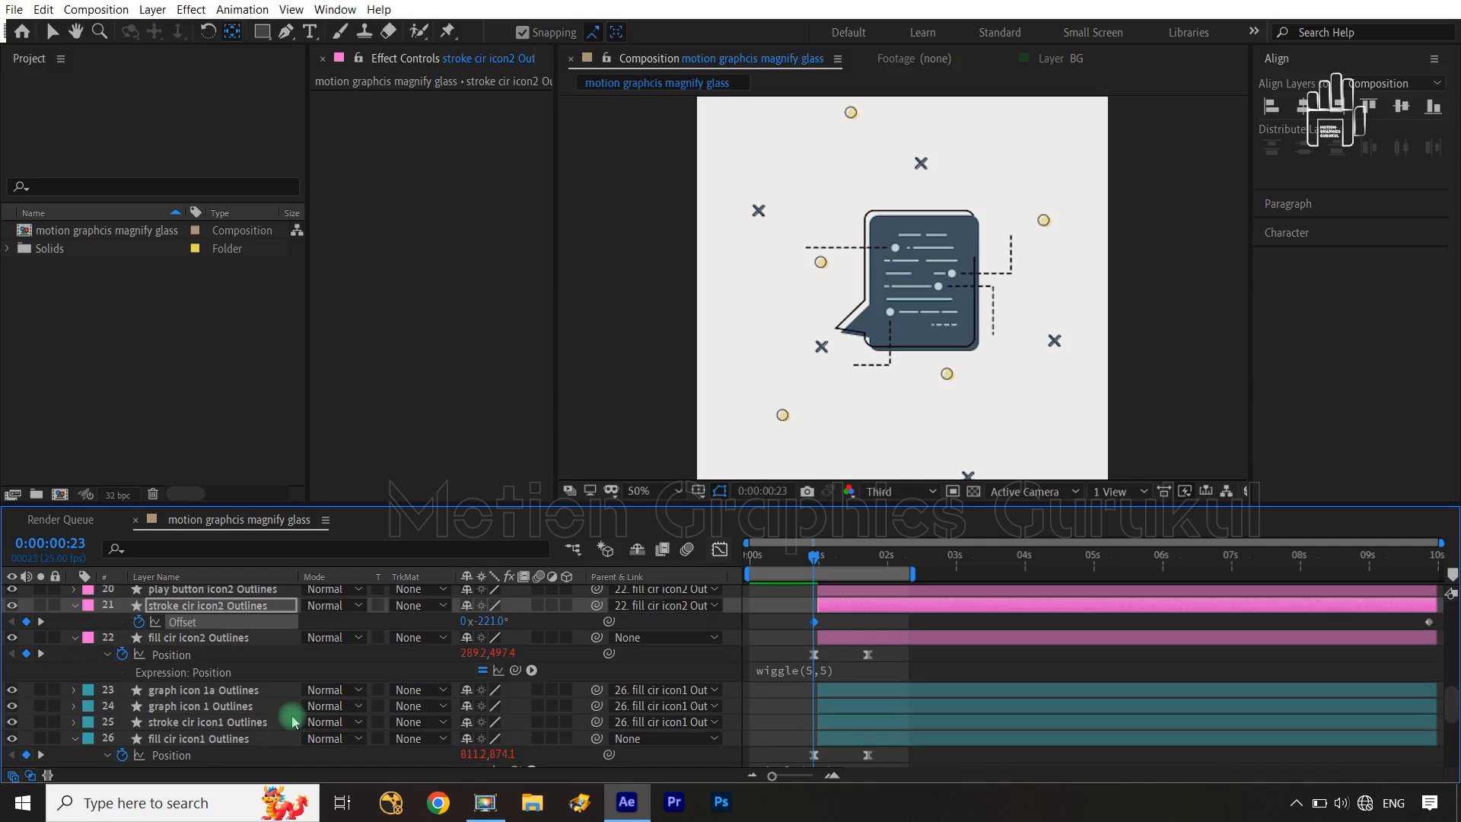
{"action": "left_click", "coordinate": [228, 723]}
{"action": "key", "text": "u"}
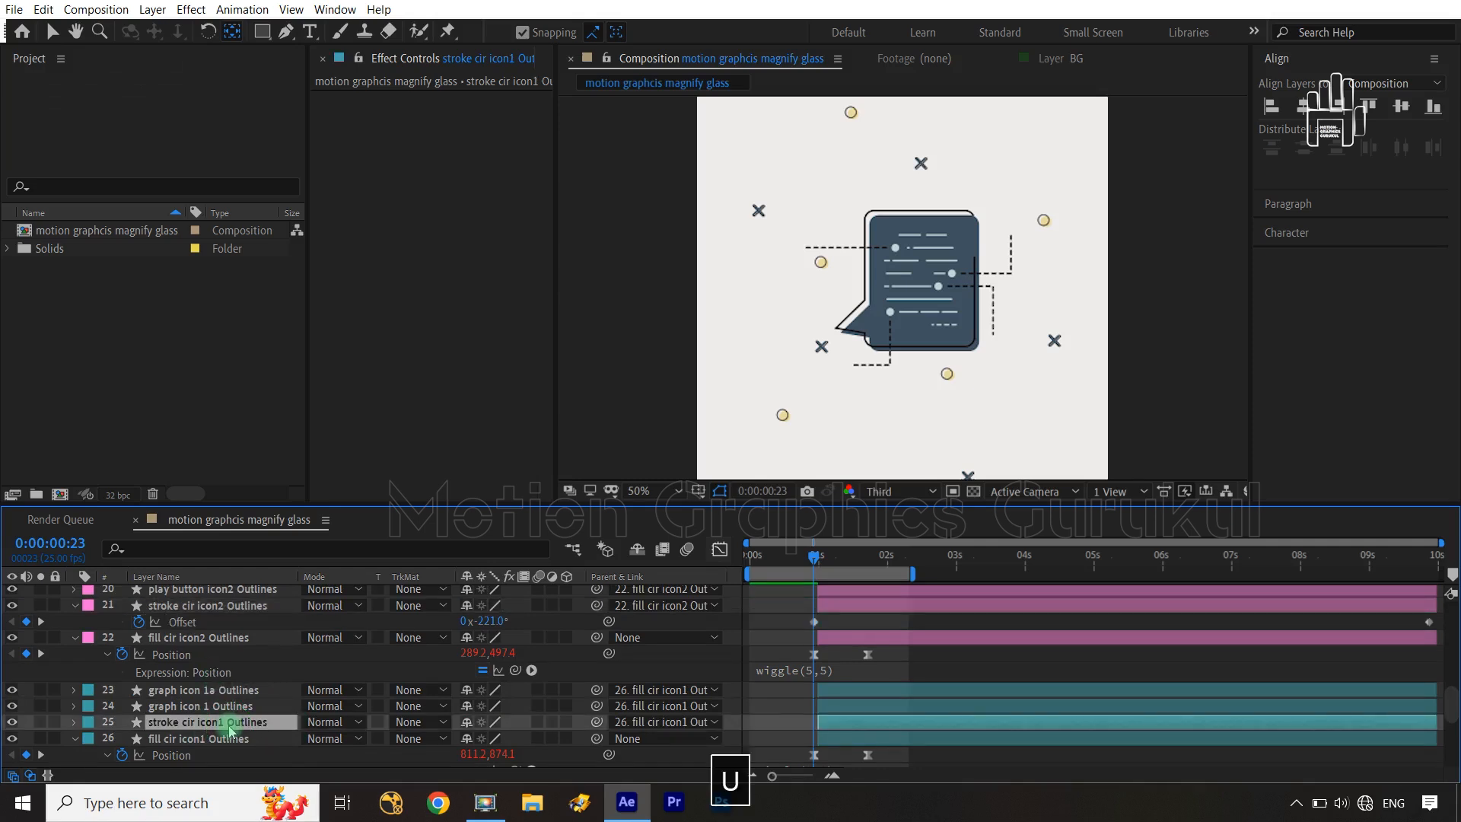
{"action": "left_click_drag", "start_coordinate": [484, 738], "coordinate": [182, 743]}
{"action": "left_click", "coordinate": [647, 662]}
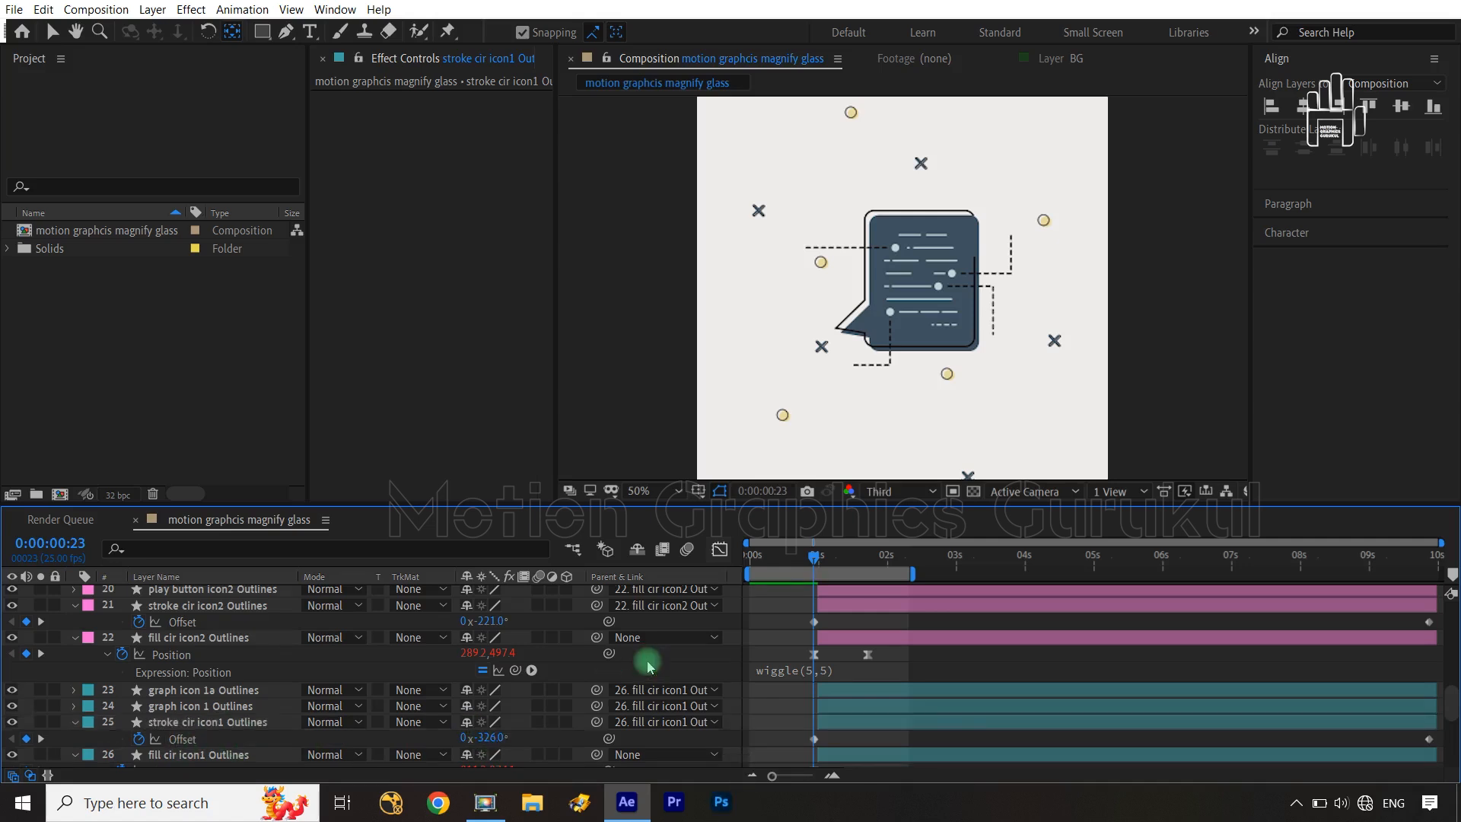
Step: Preview the animation to check the icon strokes, and save the project
{"action": "key", "text": "space"}
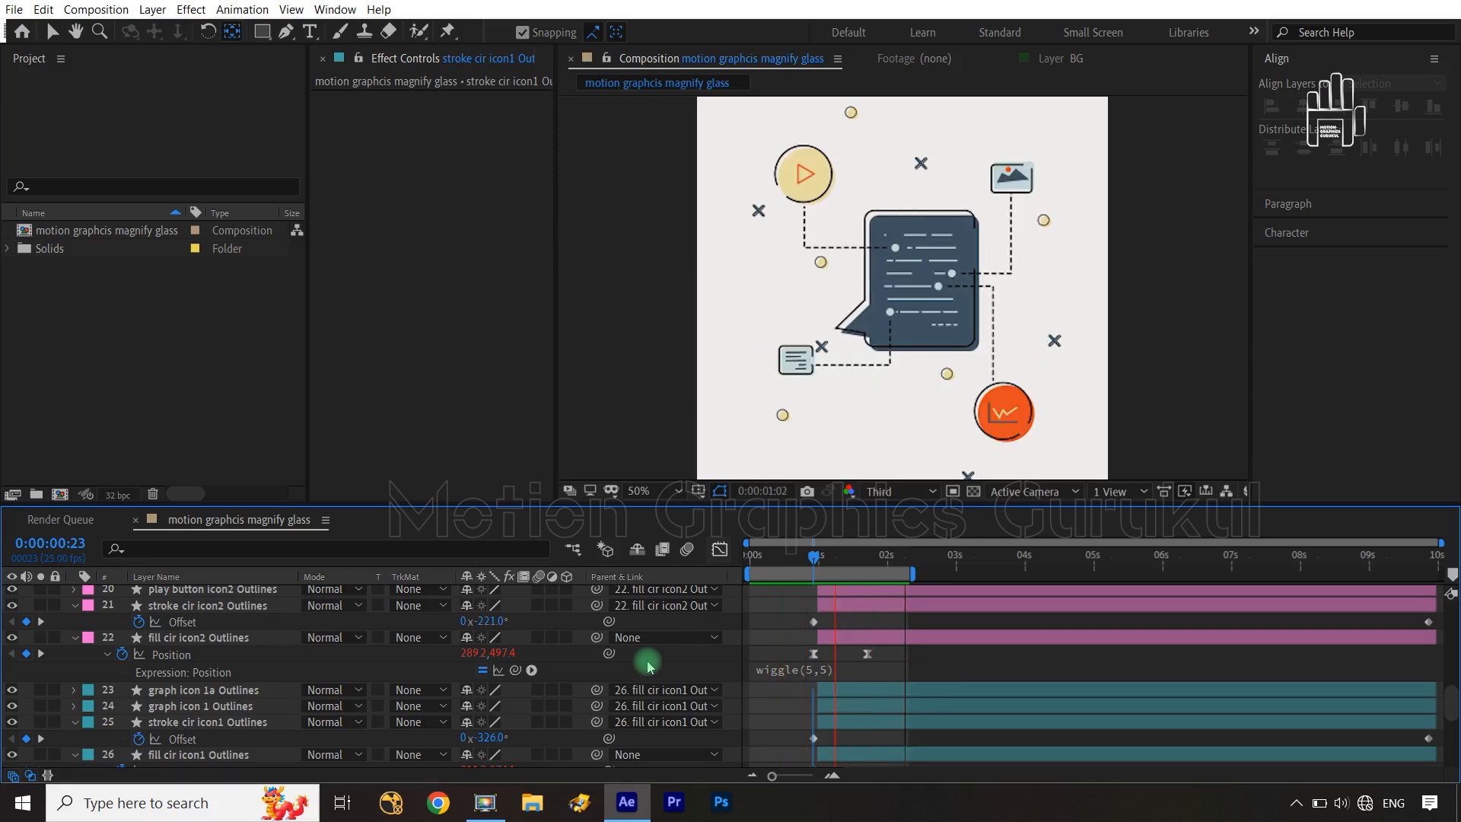
{"action": "key", "text": "space"}
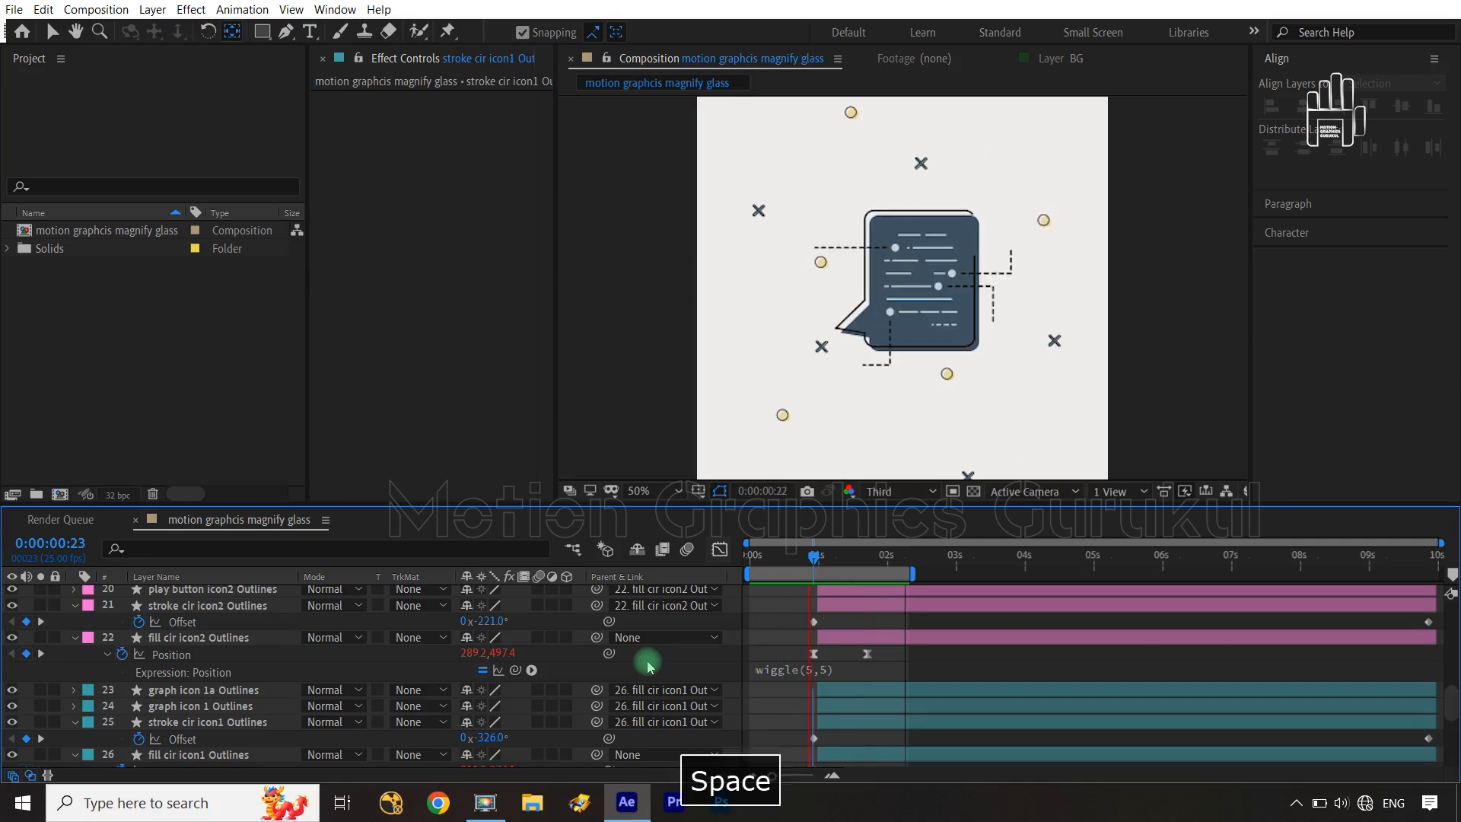
{"action": "key", "text": "ctrl+s"}
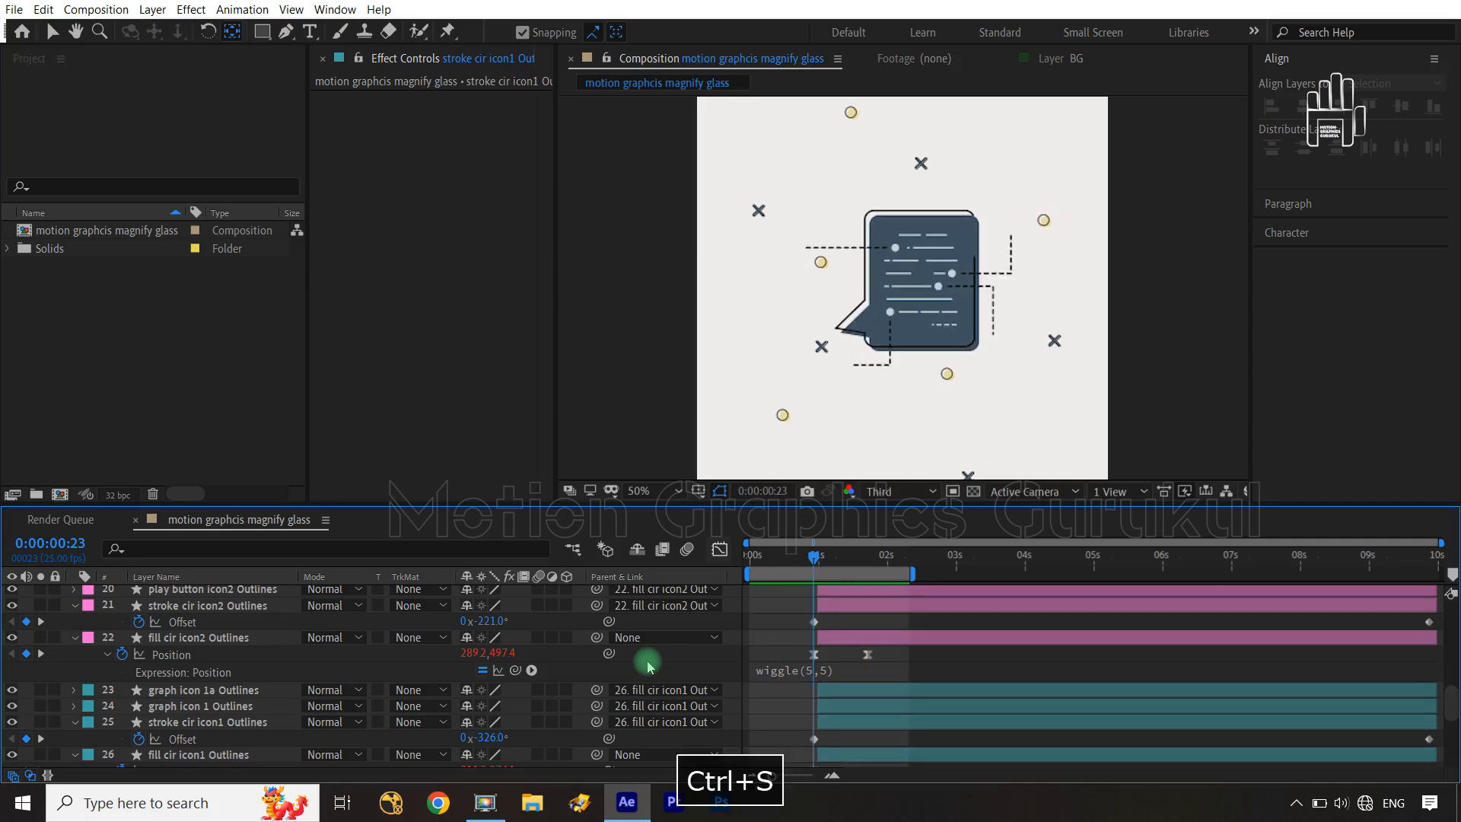
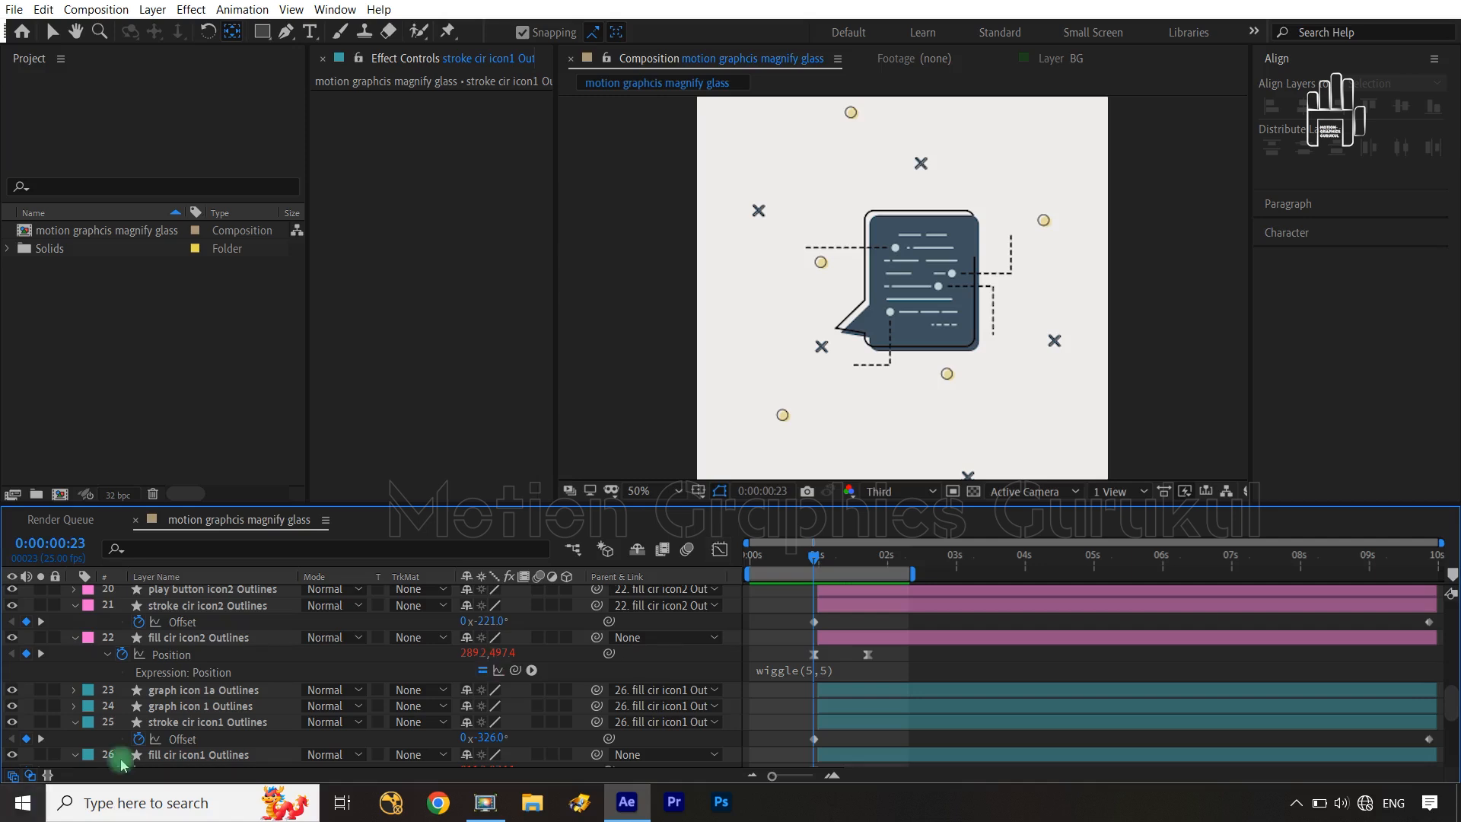
Step: Check the frame at 0:00:01:19 and collapse the revealed properties of the icon2 and icon1 layers
{"action": "left_click_drag", "start_coordinate": [815, 561], "coordinate": [879, 572]}
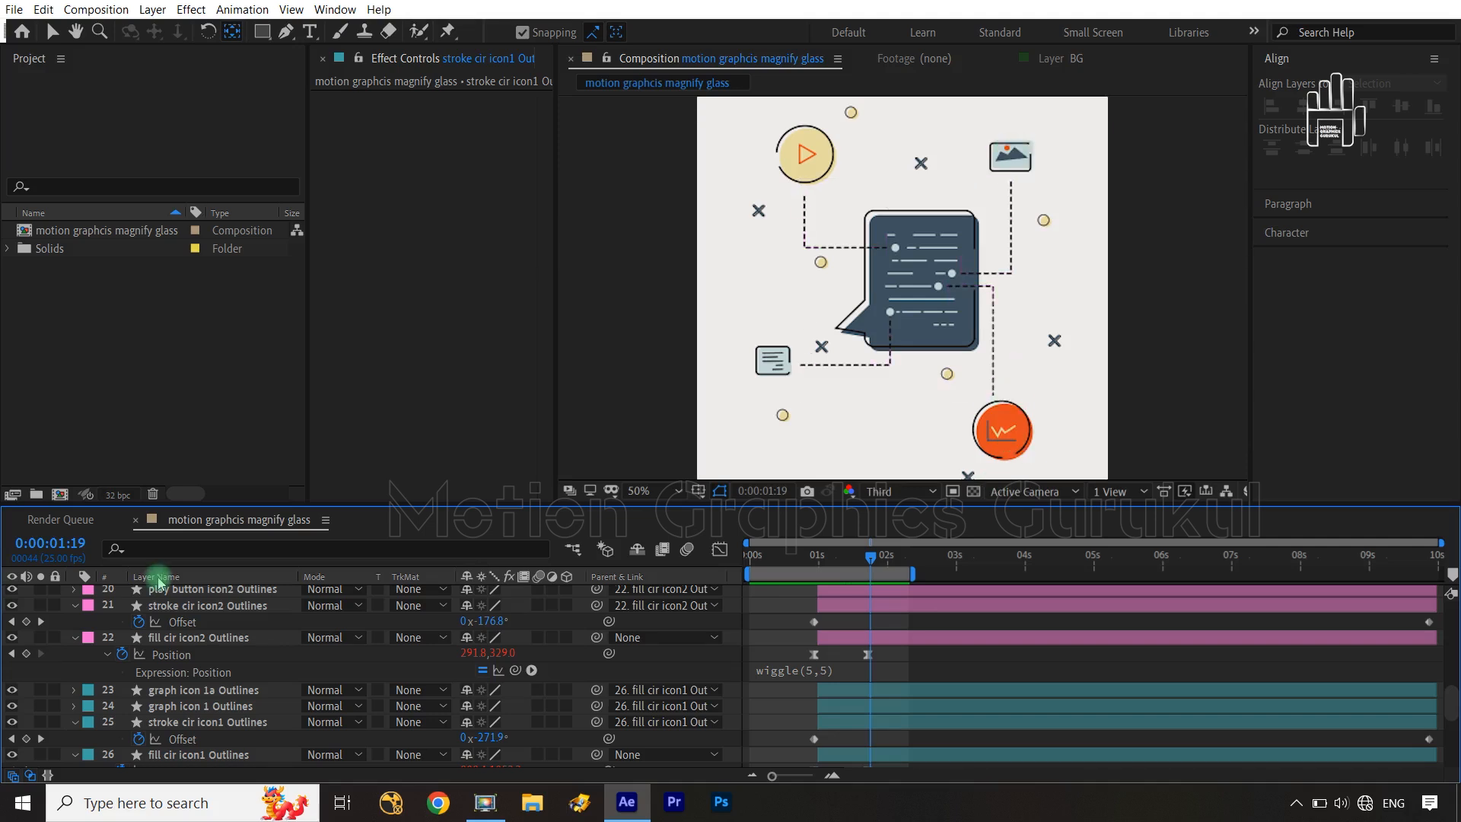
{"action": "left_click", "coordinate": [68, 618]}
{"action": "left_click", "coordinate": [75, 605]}
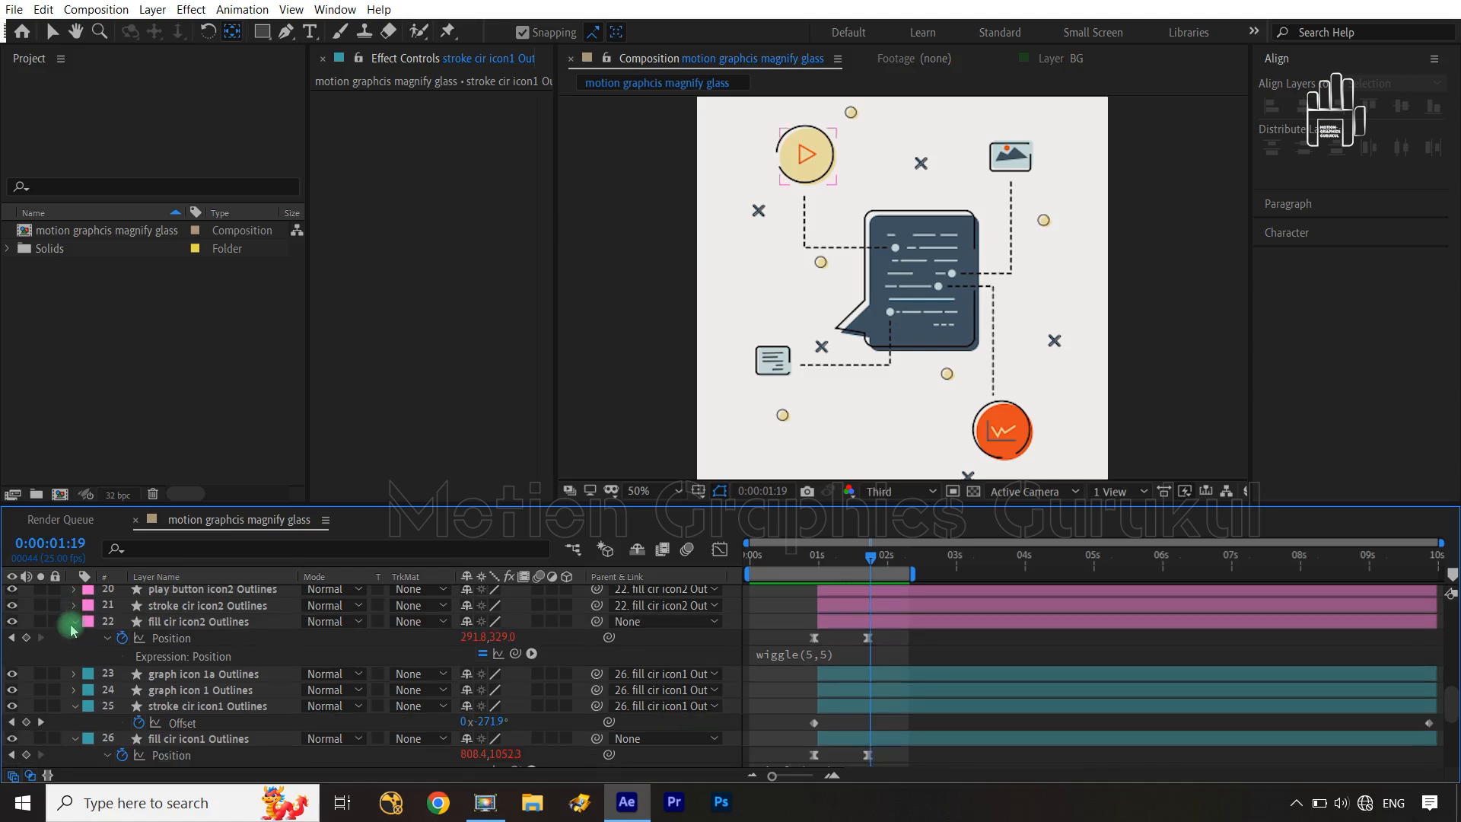
{"action": "left_click", "coordinate": [75, 620]}
{"action": "left_click", "coordinate": [78, 674]}
{"action": "left_click", "coordinate": [74, 670]}
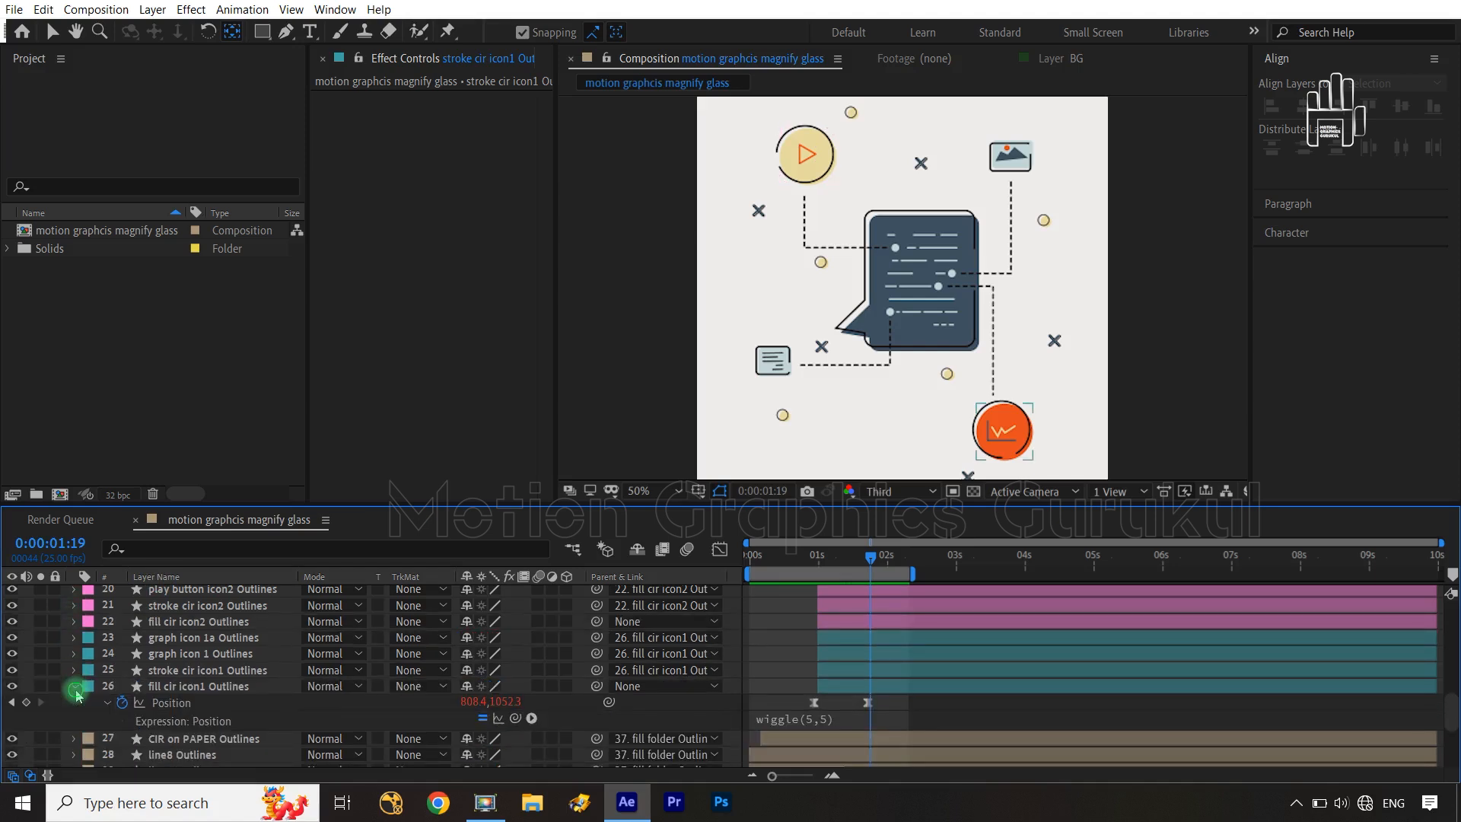
{"action": "left_click", "coordinate": [74, 685]}
{"action": "left_click", "coordinate": [1225, 325]}
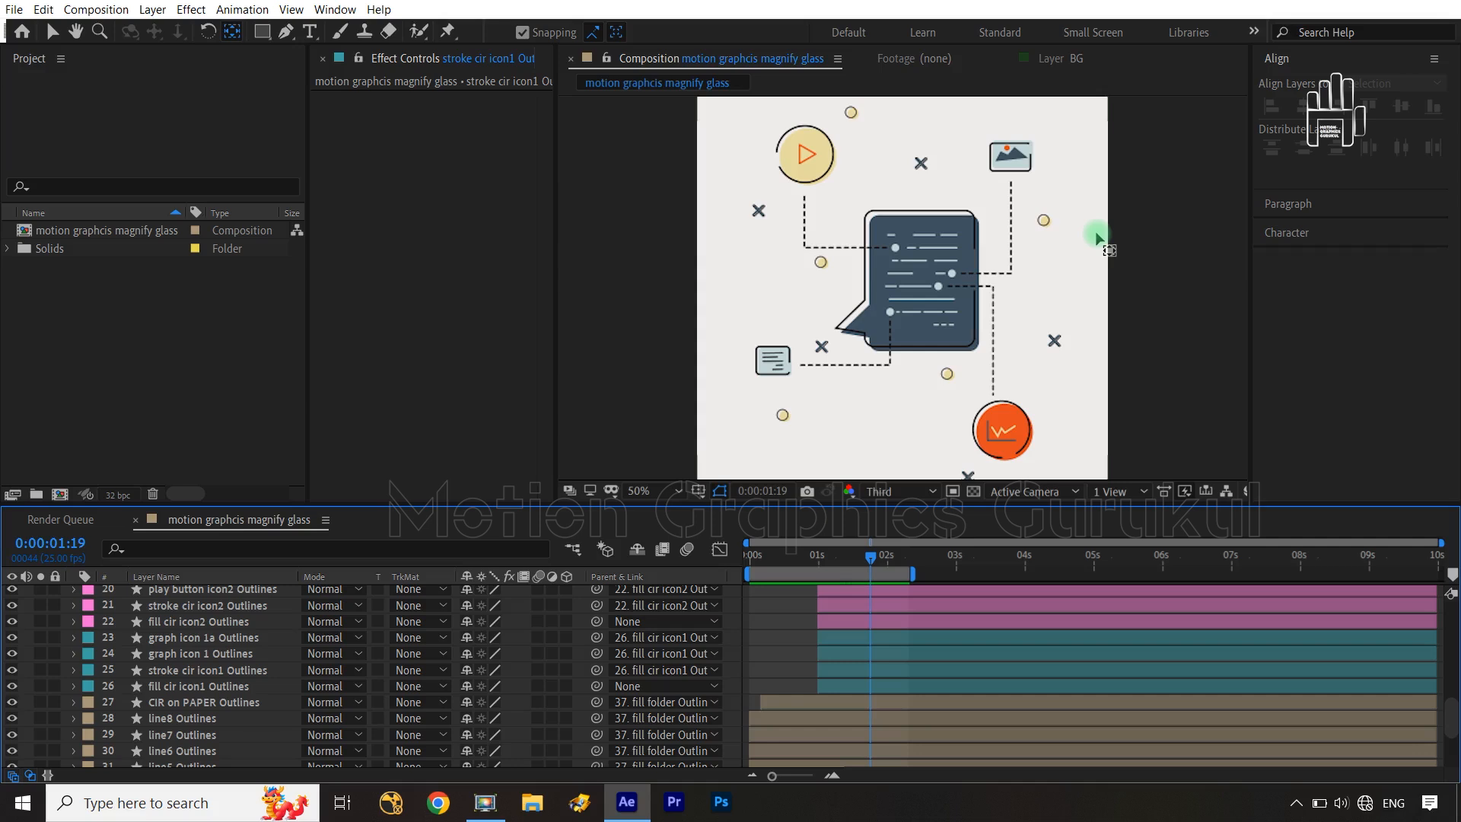
Step: Trim the start of connecting lines Outlines to its first End keyframe at 0:00:00:14
{"action": "left_click_drag", "start_coordinate": [869, 557], "coordinate": [793, 563]}
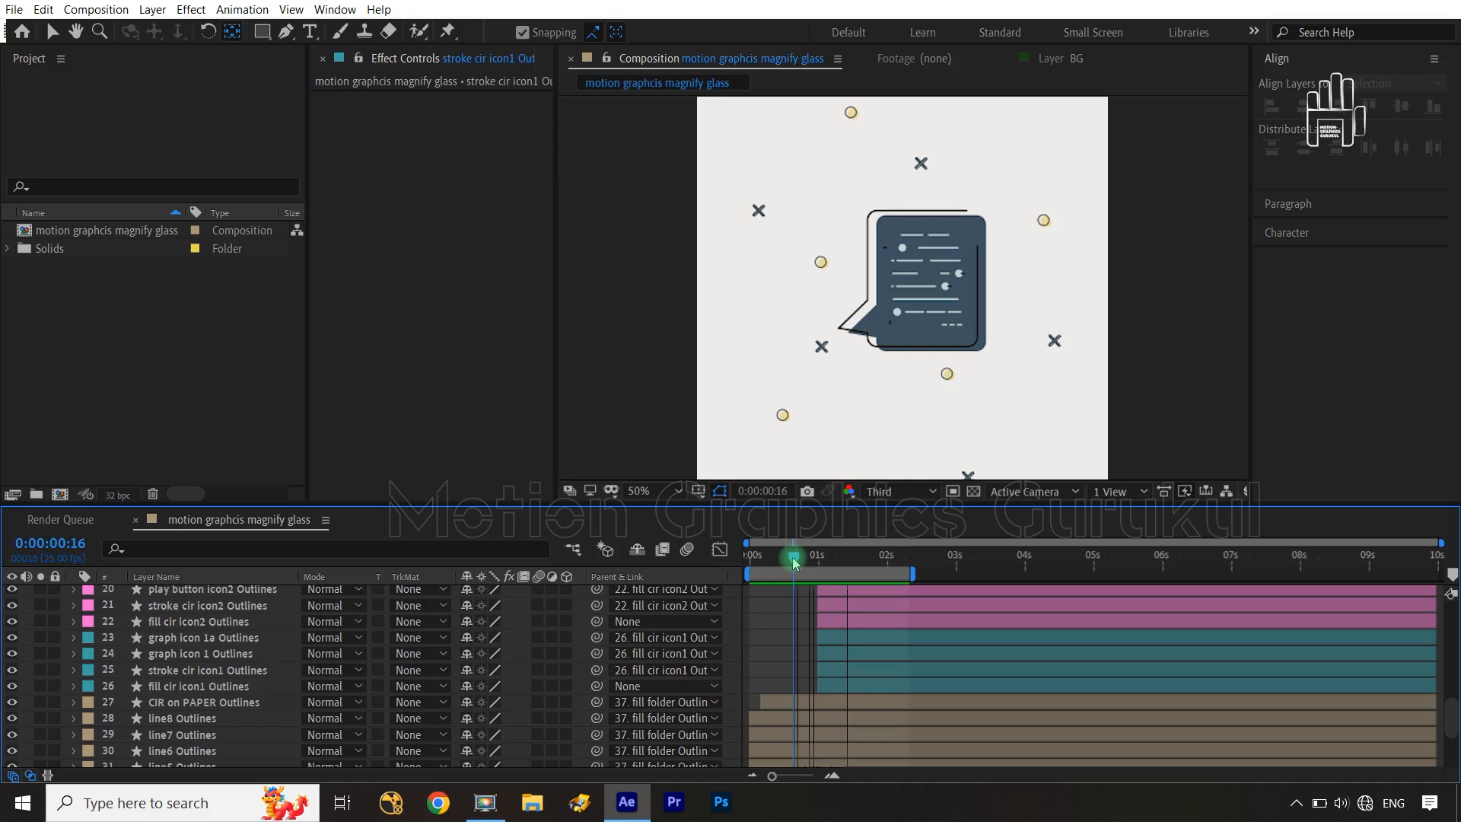
{"action": "scroll", "coordinate": [659, 675], "scroll_direction": "down", "scroll_amount": 3}
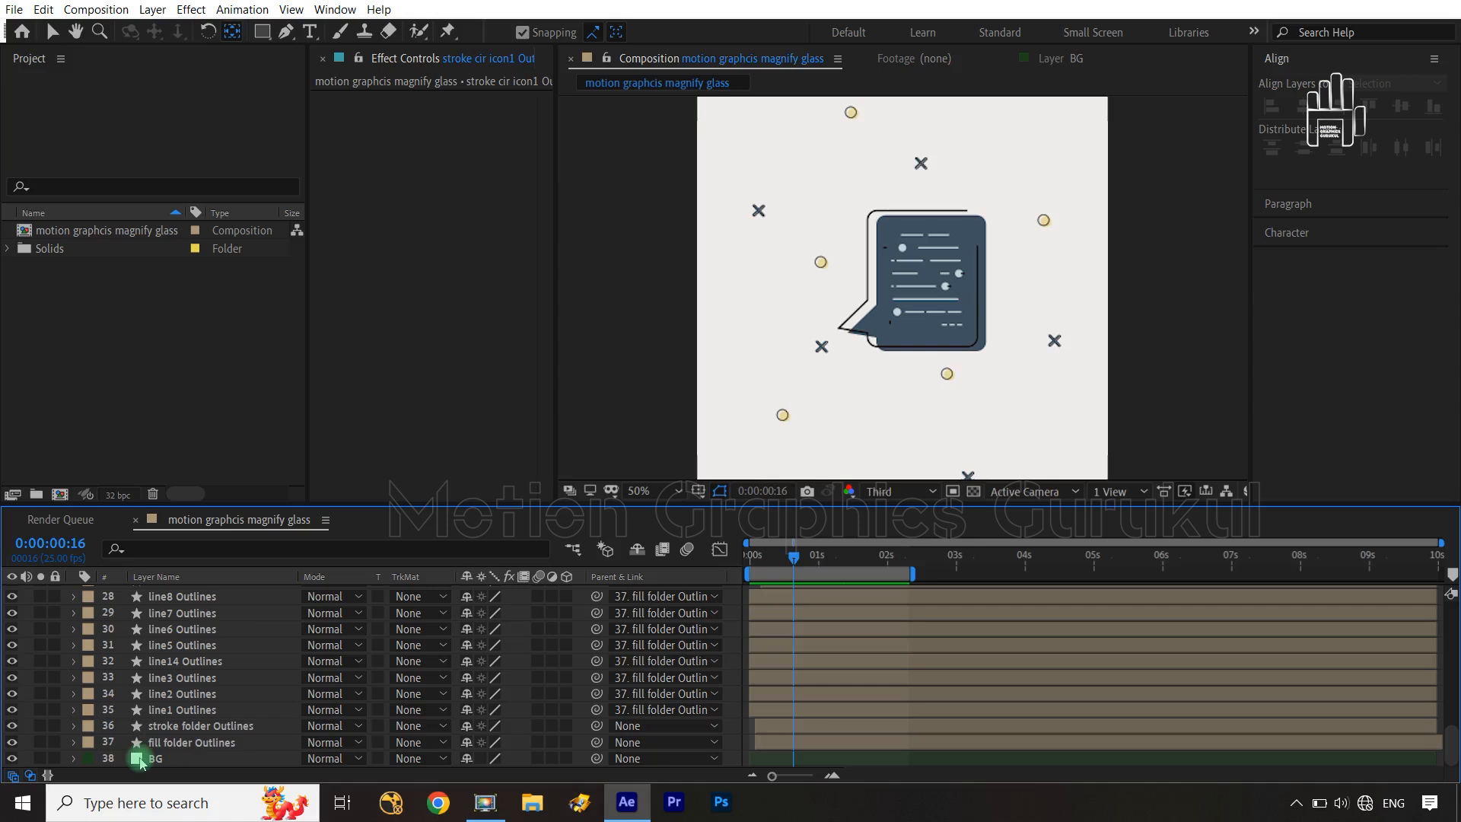
{"action": "key", "text": "u"}
{"action": "scroll", "coordinate": [185, 683], "scroll_direction": "up", "scroll_amount": 5}
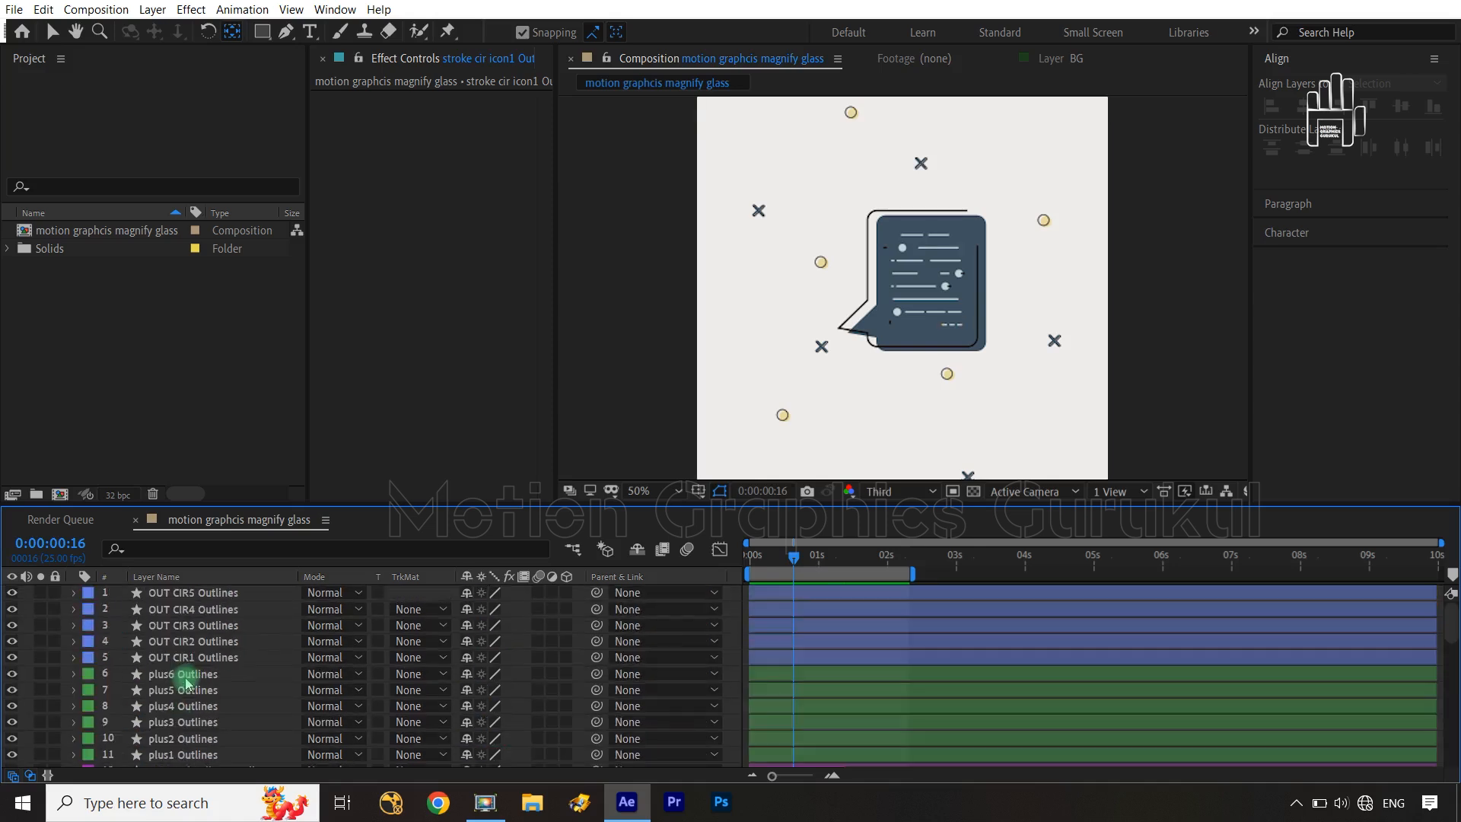
{"action": "scroll", "coordinate": [186, 683], "scroll_direction": "down", "scroll_amount": 2}
{"action": "left_click", "coordinate": [187, 688]}
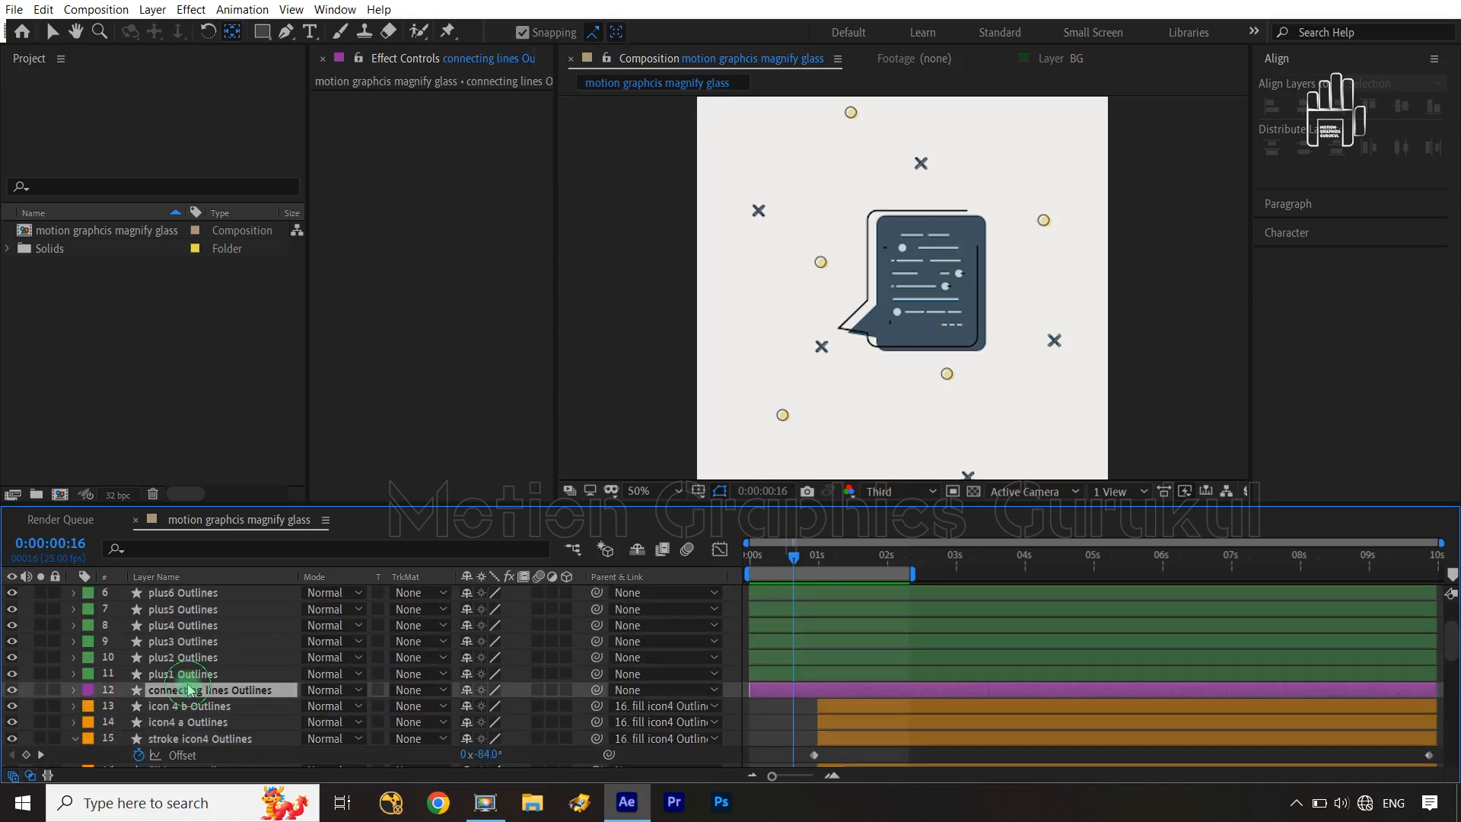
{"action": "key", "text": "u"}
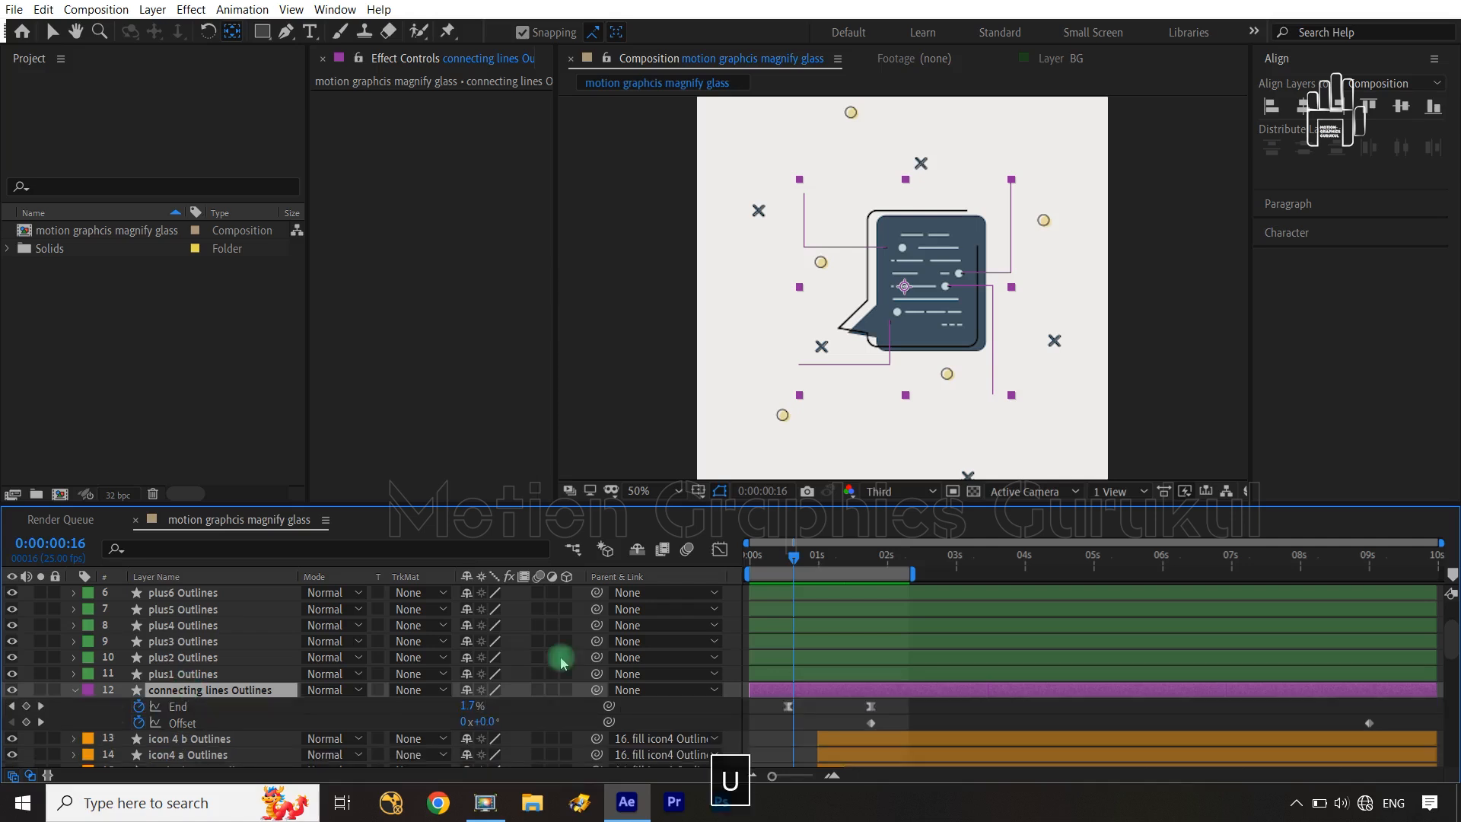
{"action": "left_click_drag", "start_coordinate": [792, 561], "coordinate": [787, 561]}
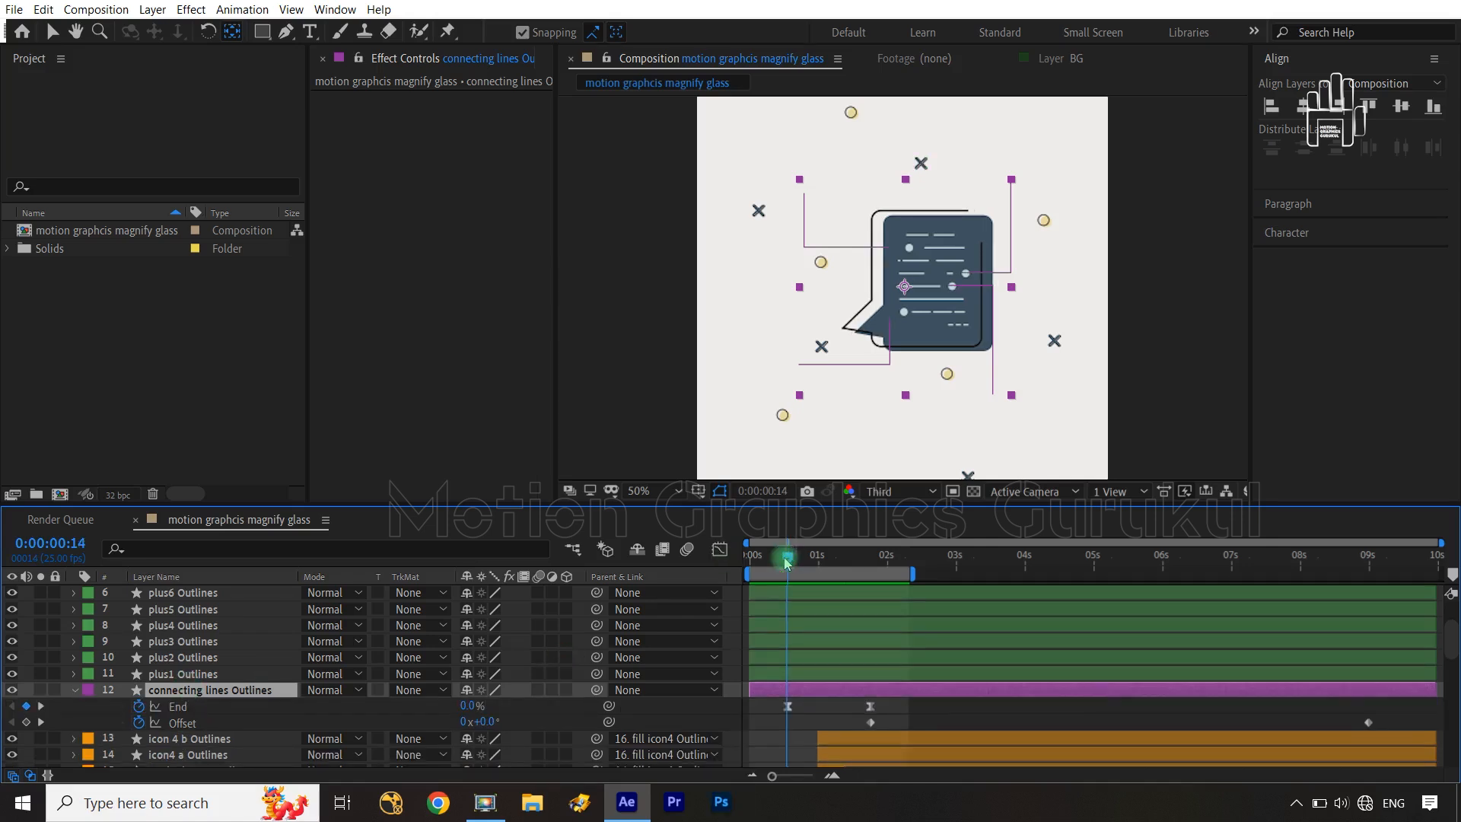
{"action": "key", "text": "alt+bracketleft"}
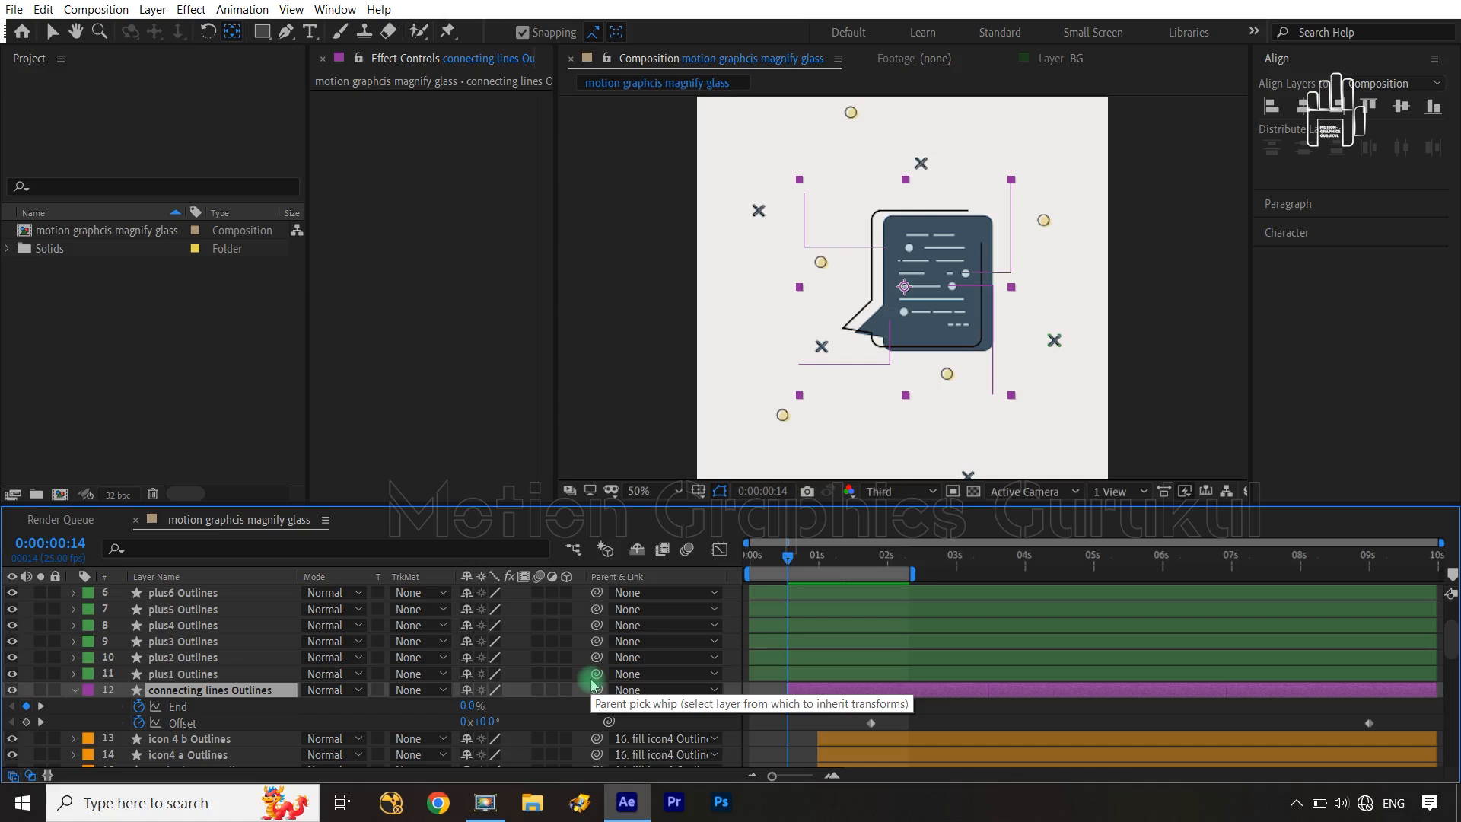
Step: Trim the start of all OUT CIR and plus layers to 0:00:00:14
{"action": "left_click", "coordinate": [226, 676]}
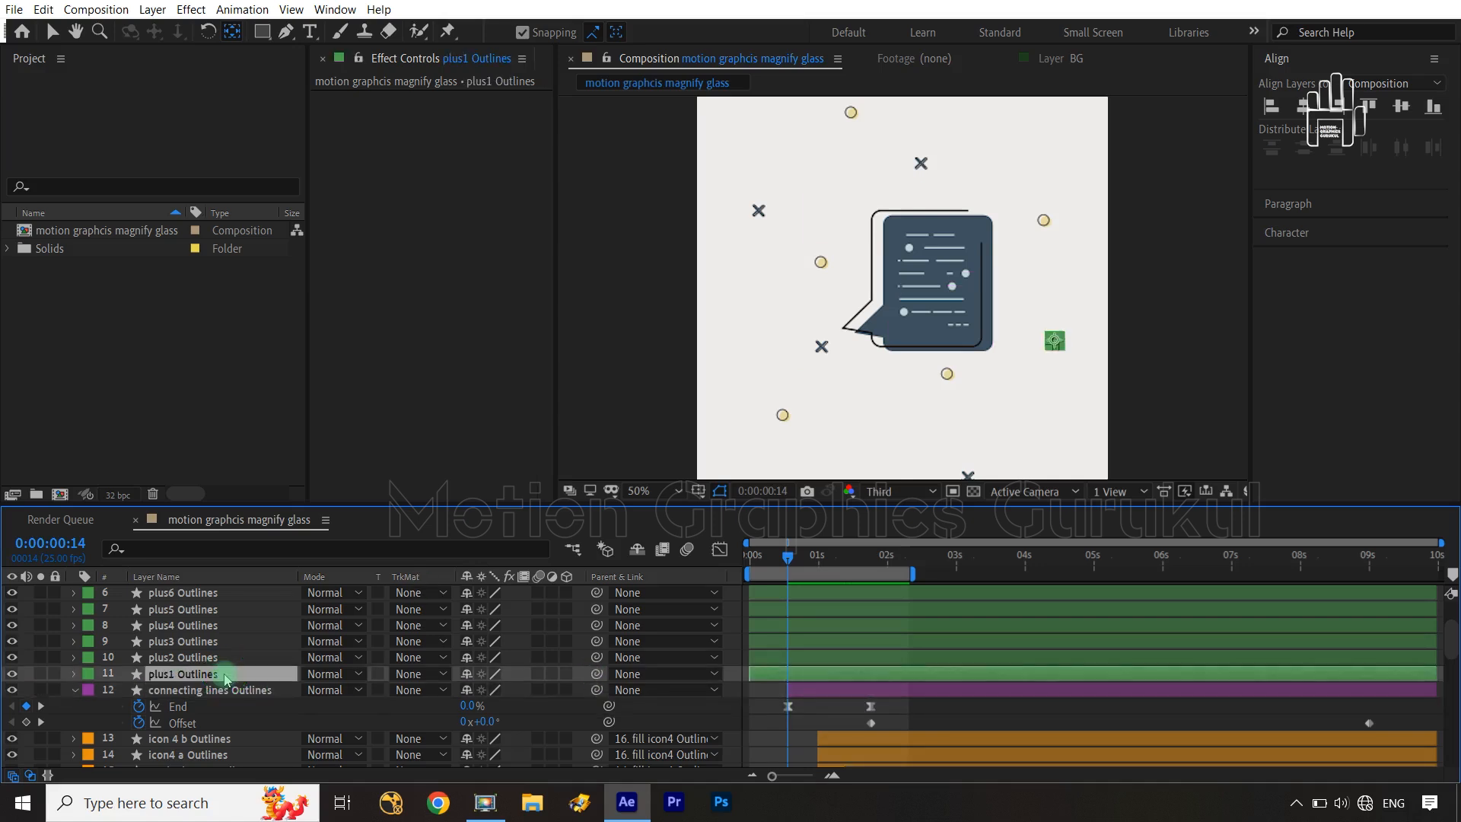
{"action": "scroll", "coordinate": [226, 679], "scroll_direction": "up", "scroll_amount": 2}
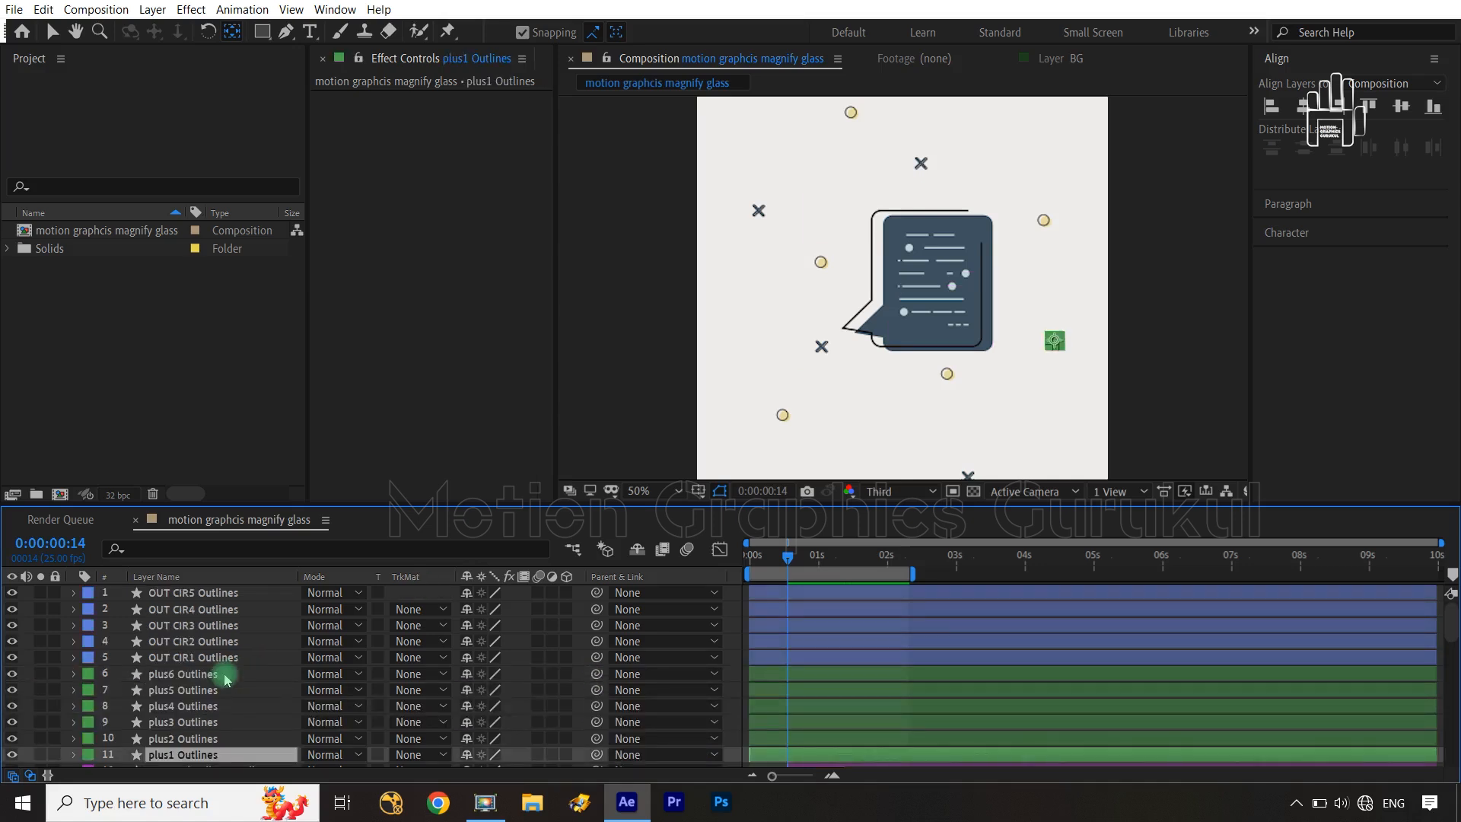
{"action": "left_click", "coordinate": [211, 595], "text": "shift"}
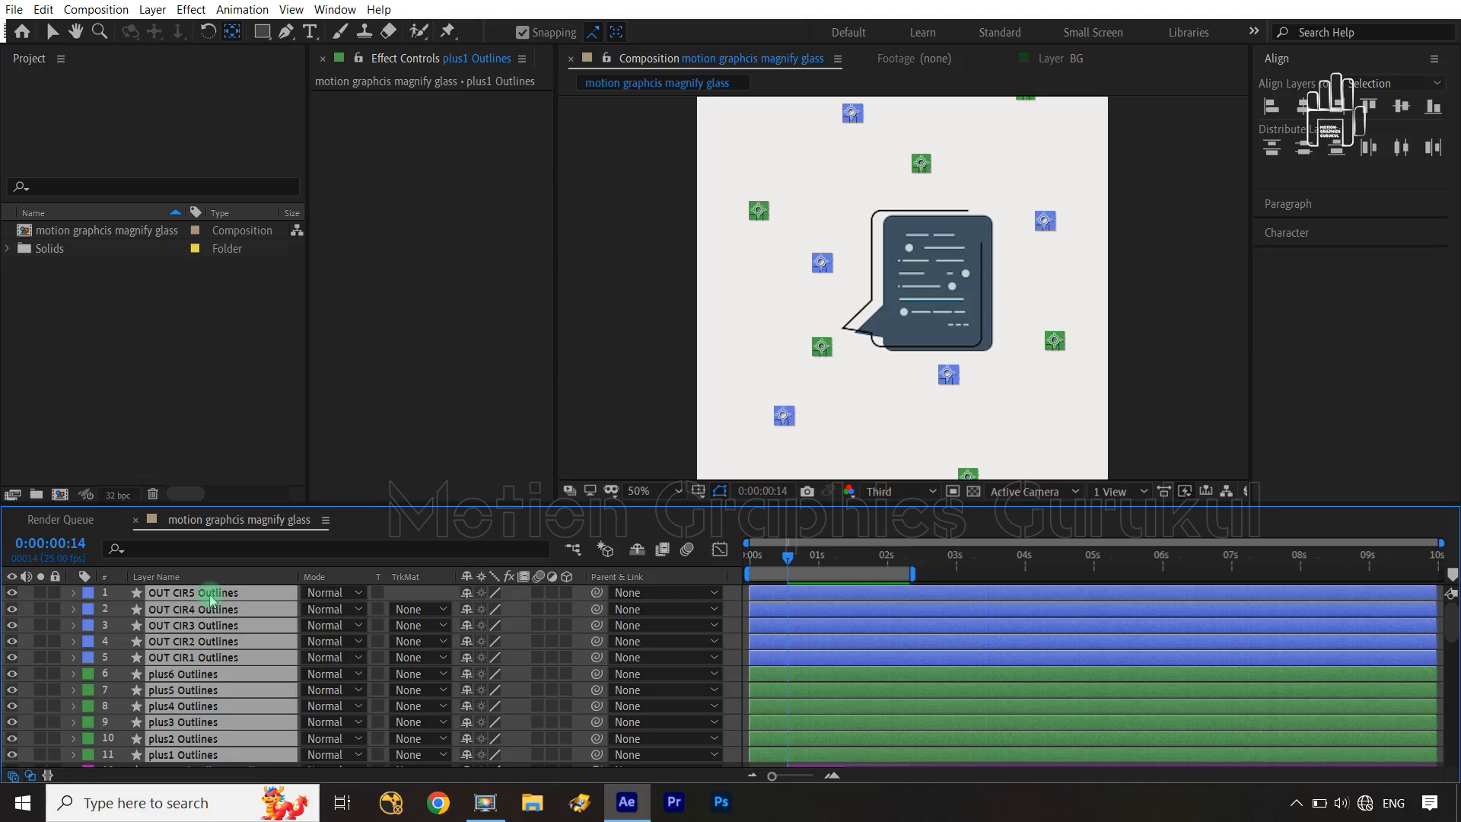
{"action": "key", "text": "alt+bracketleft"}
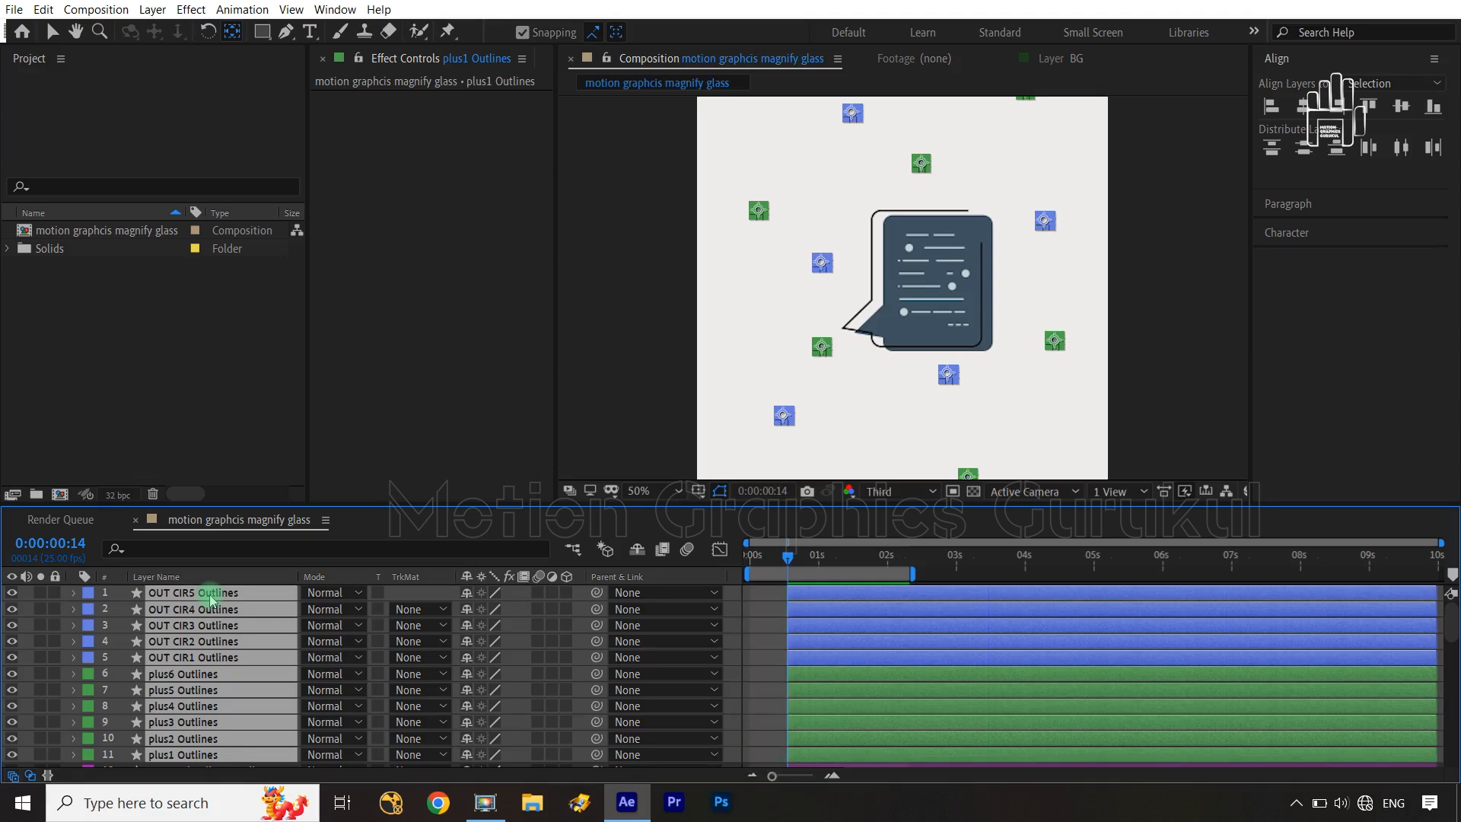
Step: Add Position keyframes at 0:00:00:14 and 0:00:02:05 to all OUT CIR and plus layers, keeping their current positions
{"action": "key", "text": "p"}
{"action": "left_click", "coordinate": [123, 596]}
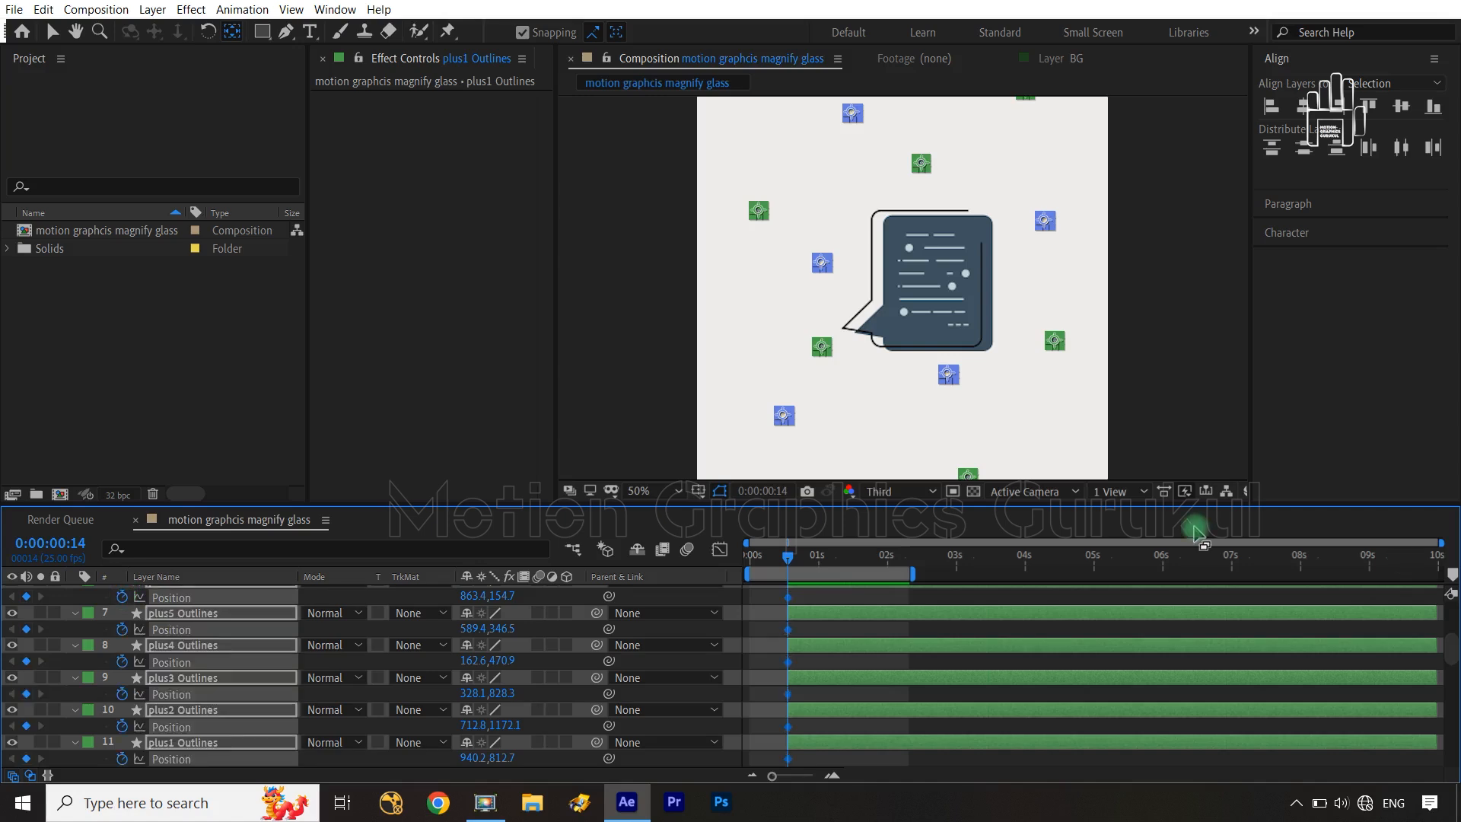
{"action": "left_click_drag", "start_coordinate": [792, 561], "coordinate": [904, 591]}
{"action": "left_click", "coordinate": [25, 597]}
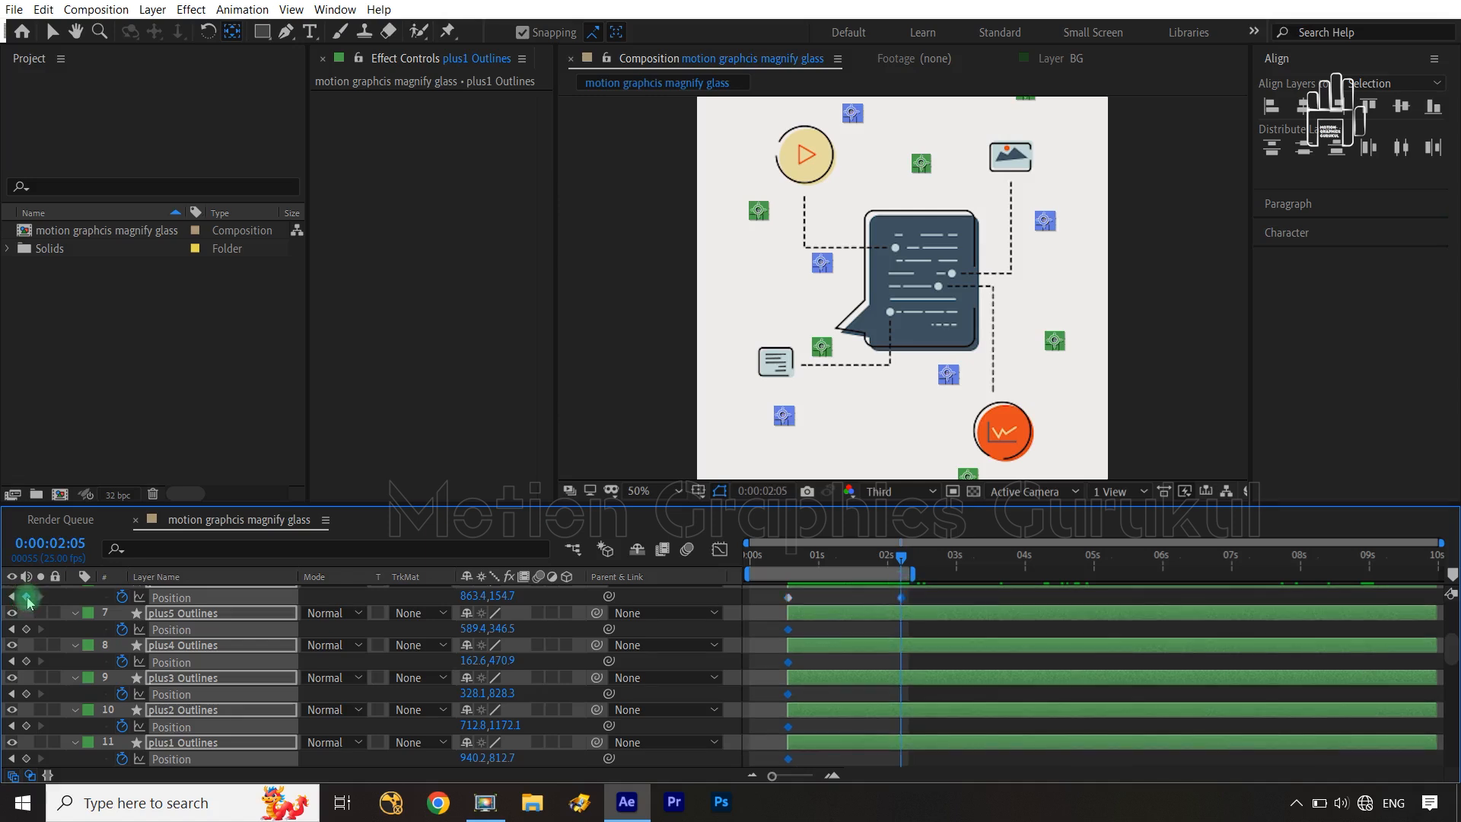
Step: At the first Position keyframe, 0:00:00:14, align the OUT CIR and plus layers to the selection's vertical and horizontal centre
{"action": "left_click", "coordinate": [12, 597]}
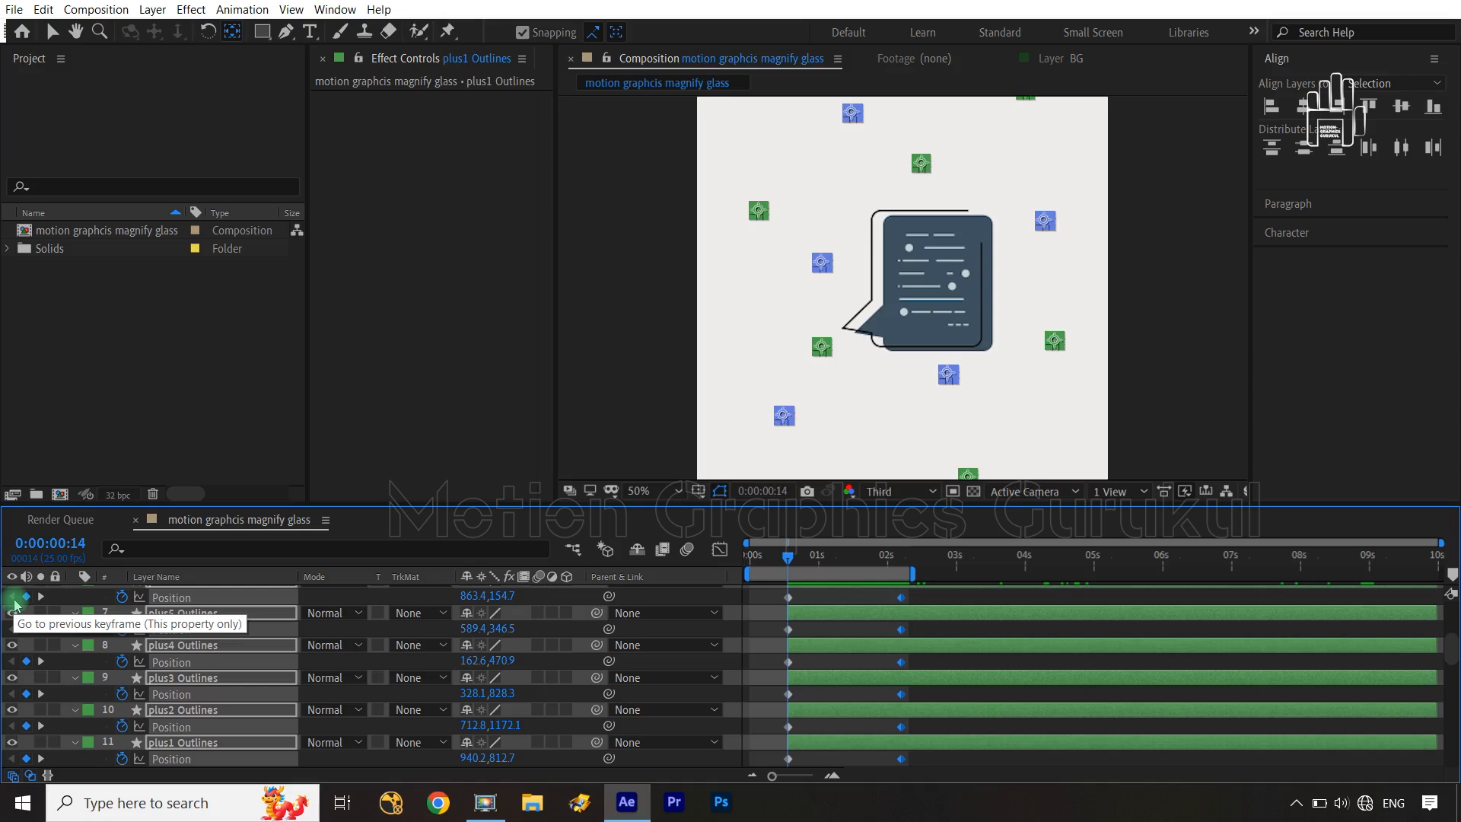
{"action": "left_click", "coordinate": [1401, 105]}
{"action": "left_click", "coordinate": [1303, 106]}
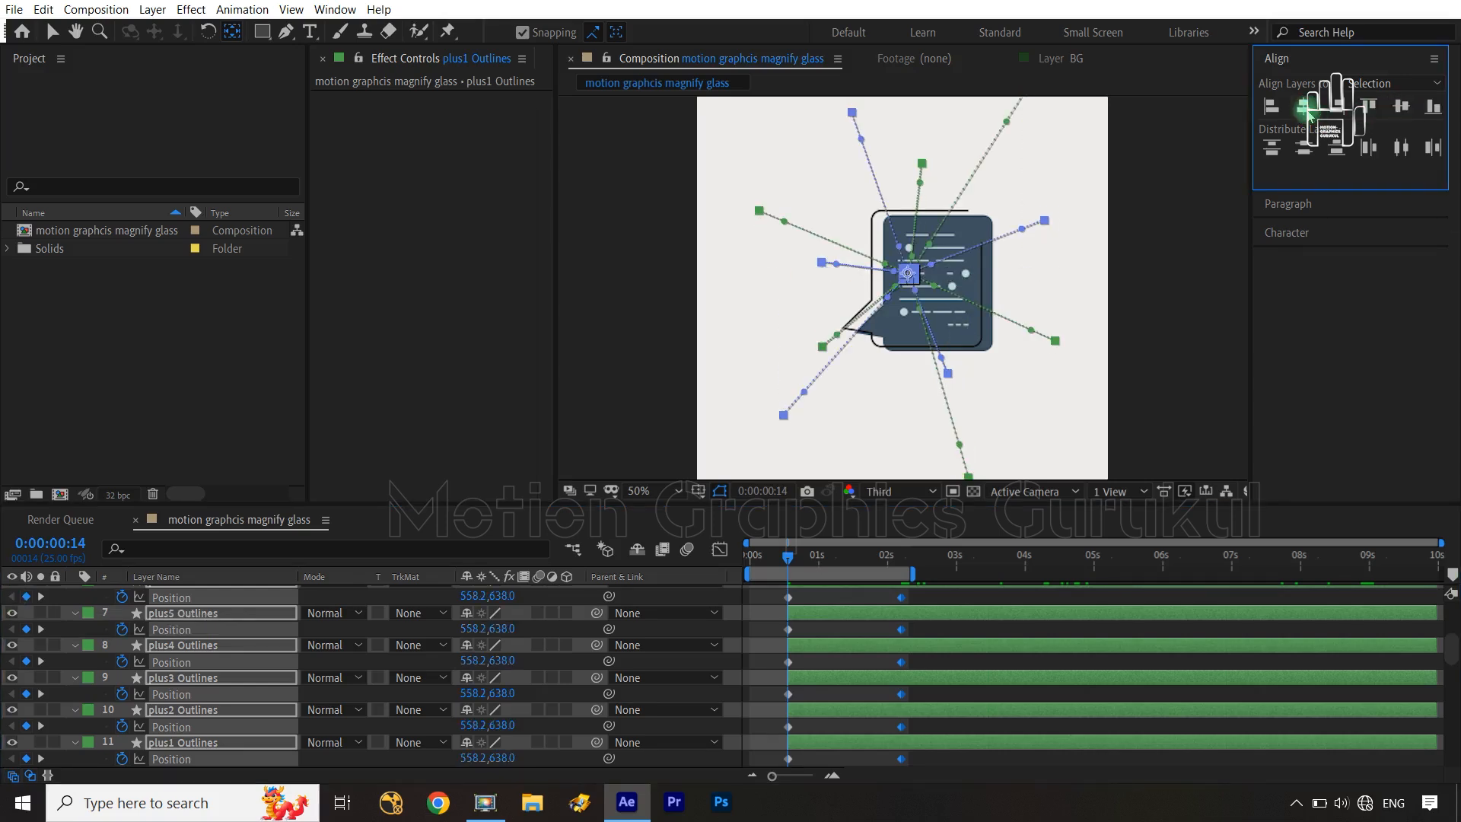
{"action": "left_click", "coordinate": [698, 620]}
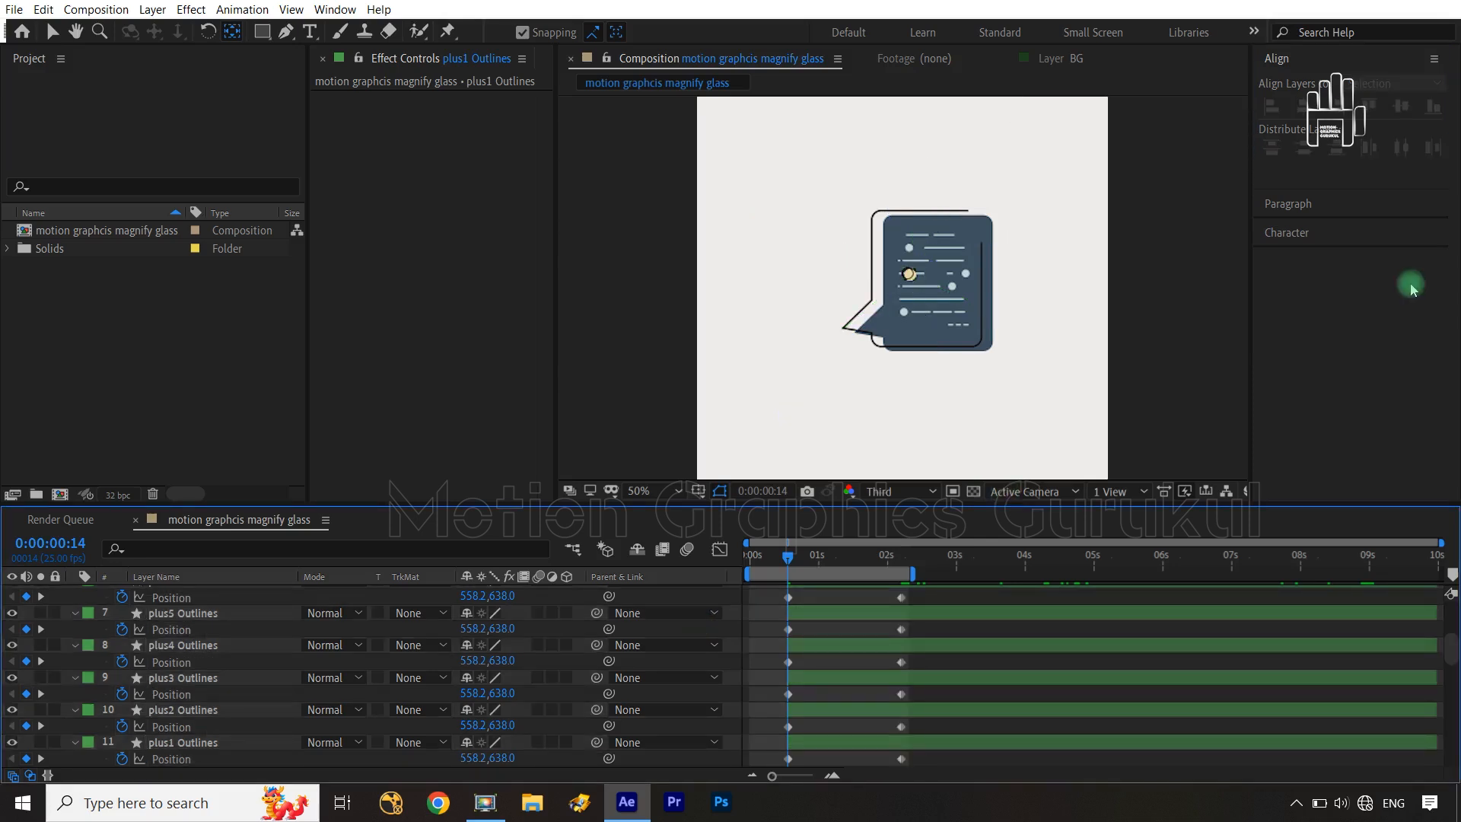
Step: Apply Easy Ease to both Position keyframes of every OUT CIR and plus layer
{"action": "scroll", "coordinate": [936, 594], "scroll_direction": "up", "scroll_amount": 5}
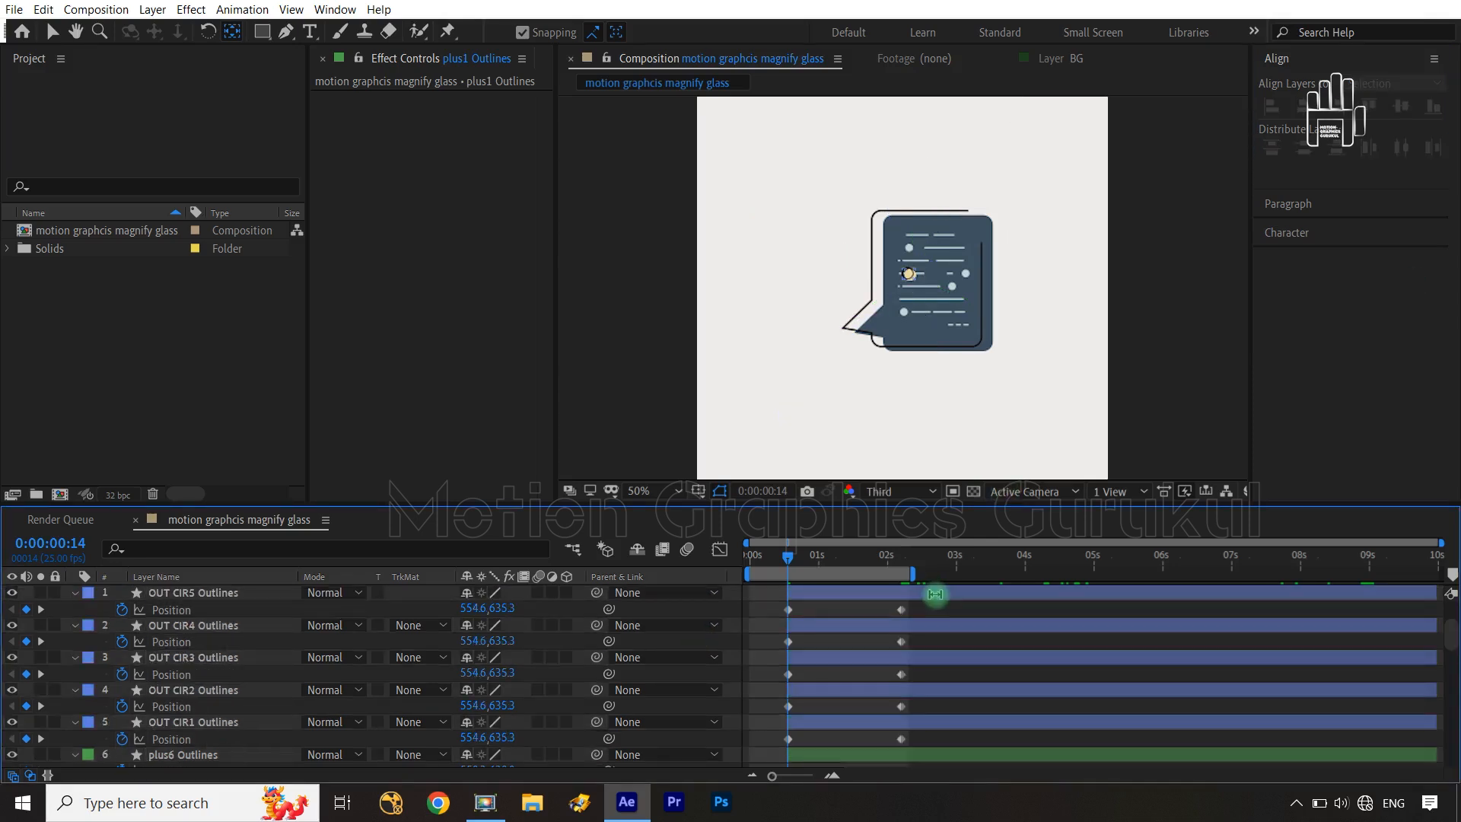
{"action": "left_click_drag", "start_coordinate": [943, 604], "coordinate": [763, 659]}
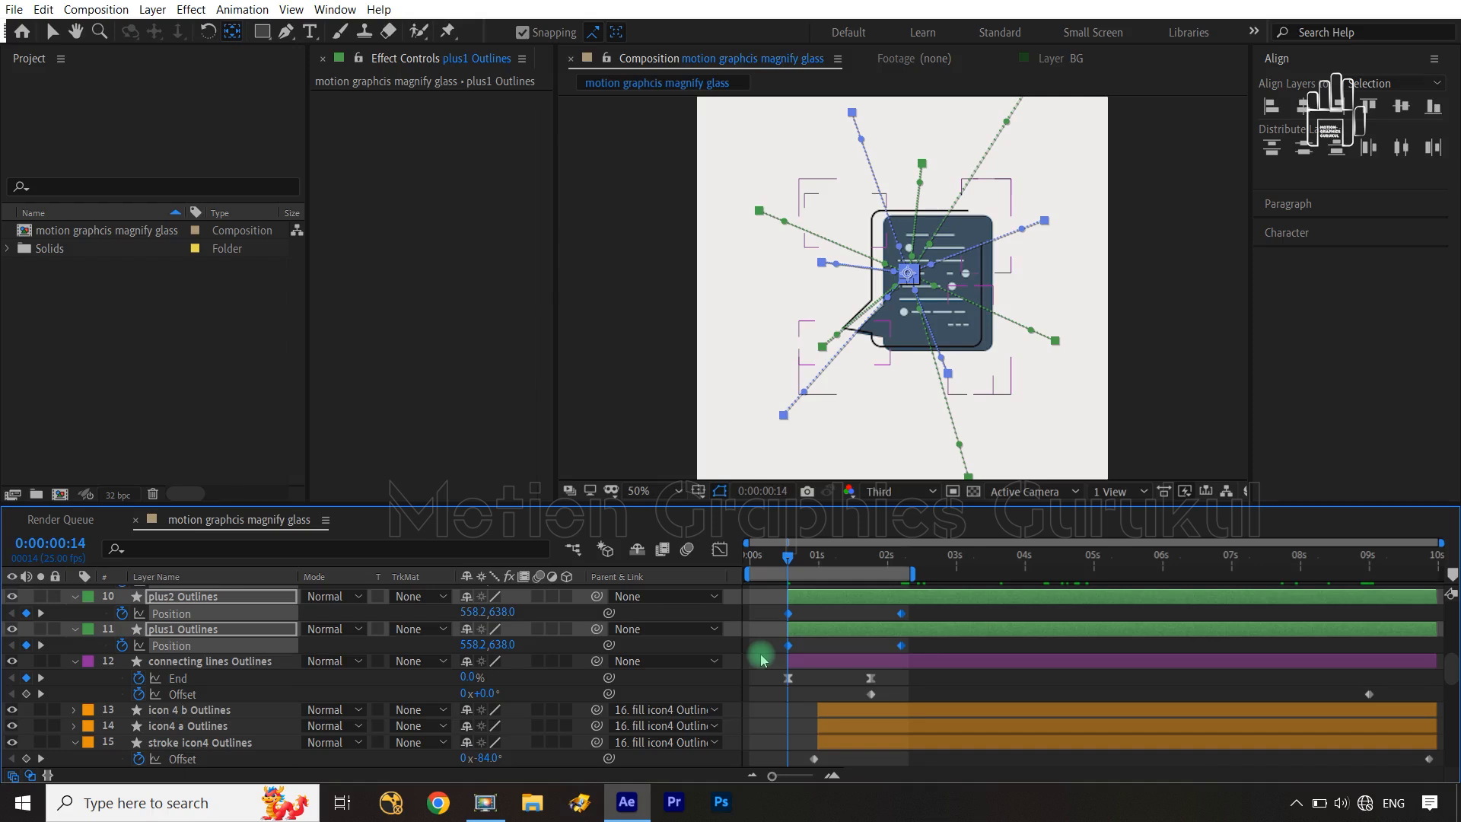
{"action": "left_click", "coordinate": [724, 548]}
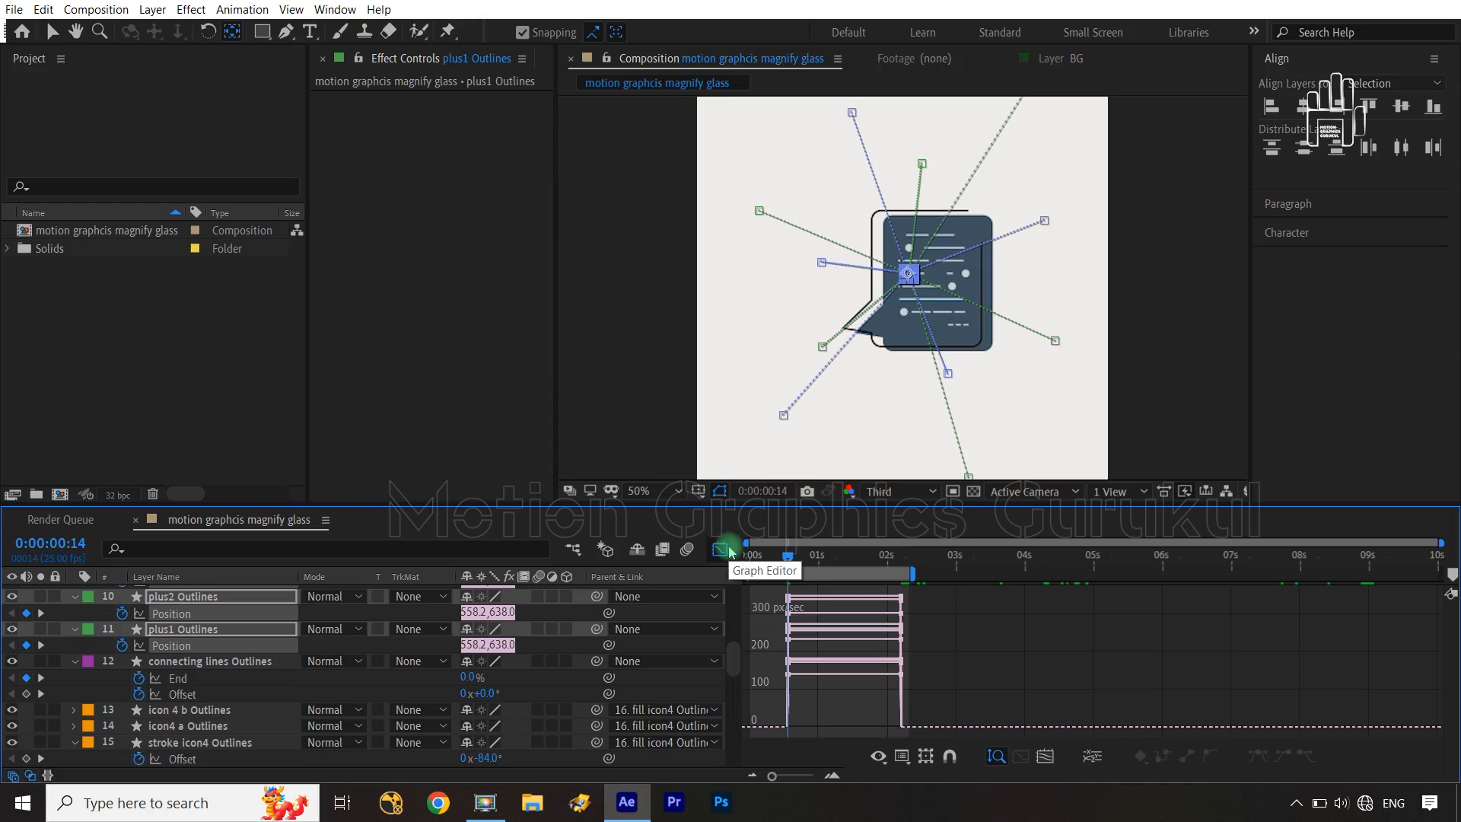
{"action": "left_click", "coordinate": [725, 549]}
{"action": "left_click", "coordinate": [951, 653]}
{"action": "left_click_drag", "start_coordinate": [934, 643], "coordinate": [782, 552]}
{"action": "key", "text": "F9"}
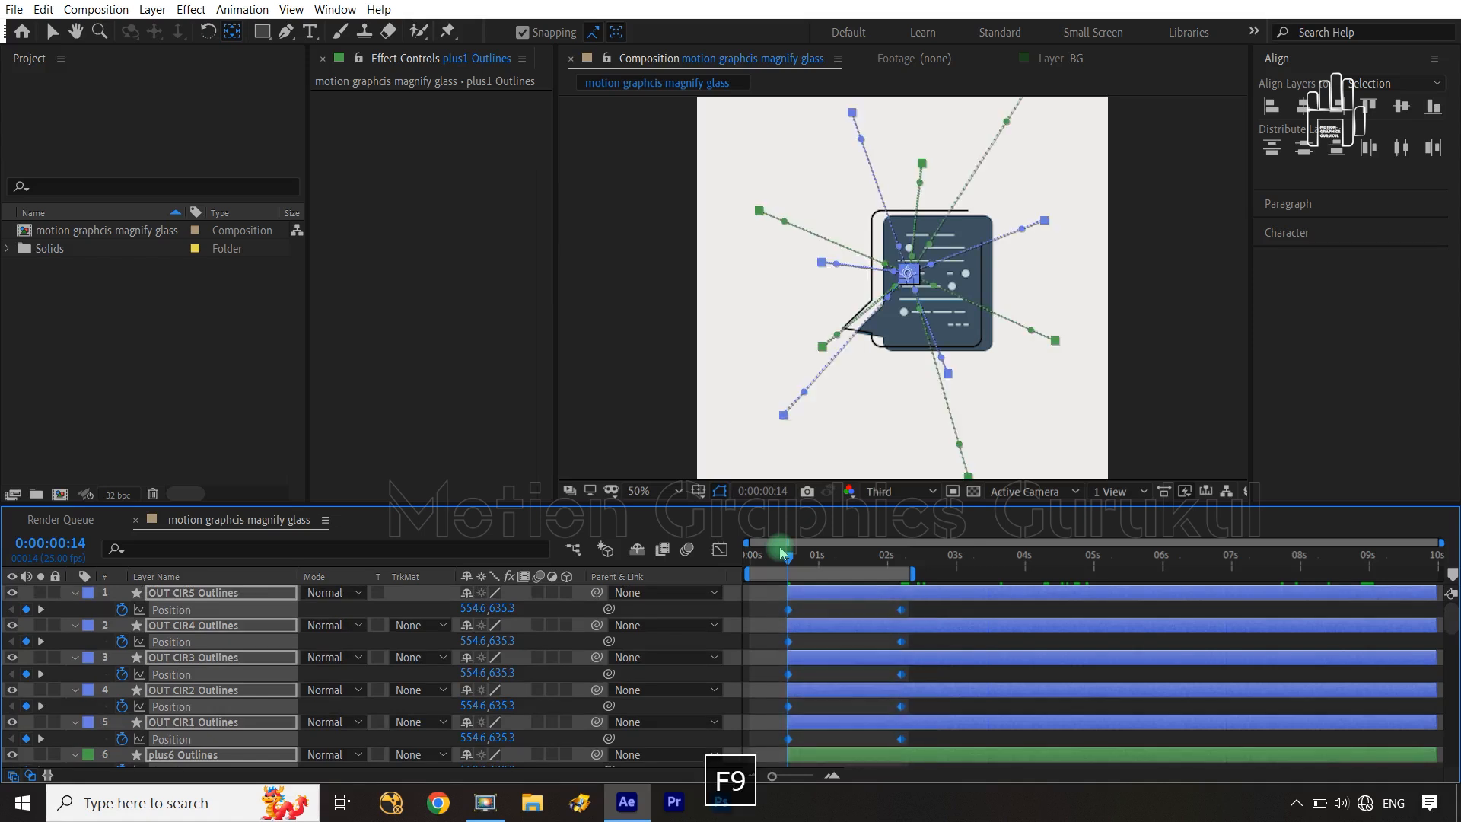
Step: Reshape the Position speed curves of the OUT CIR and plus layers so they slow down gradually into their last keyframes
{"action": "left_click", "coordinate": [719, 550]}
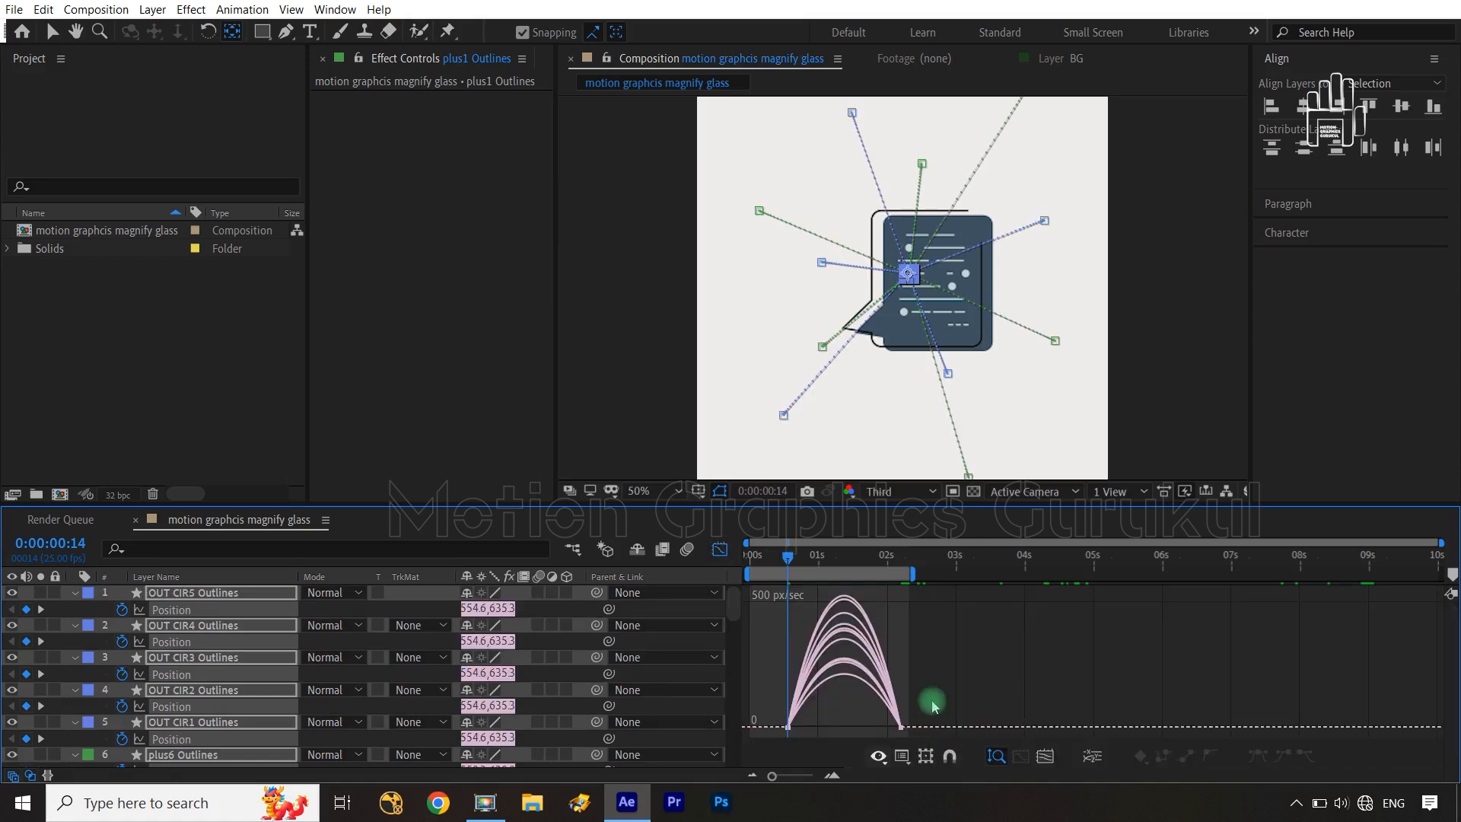
{"action": "left_click_drag", "start_coordinate": [884, 738], "coordinate": [858, 719]}
{"action": "left_click", "coordinate": [719, 551]}
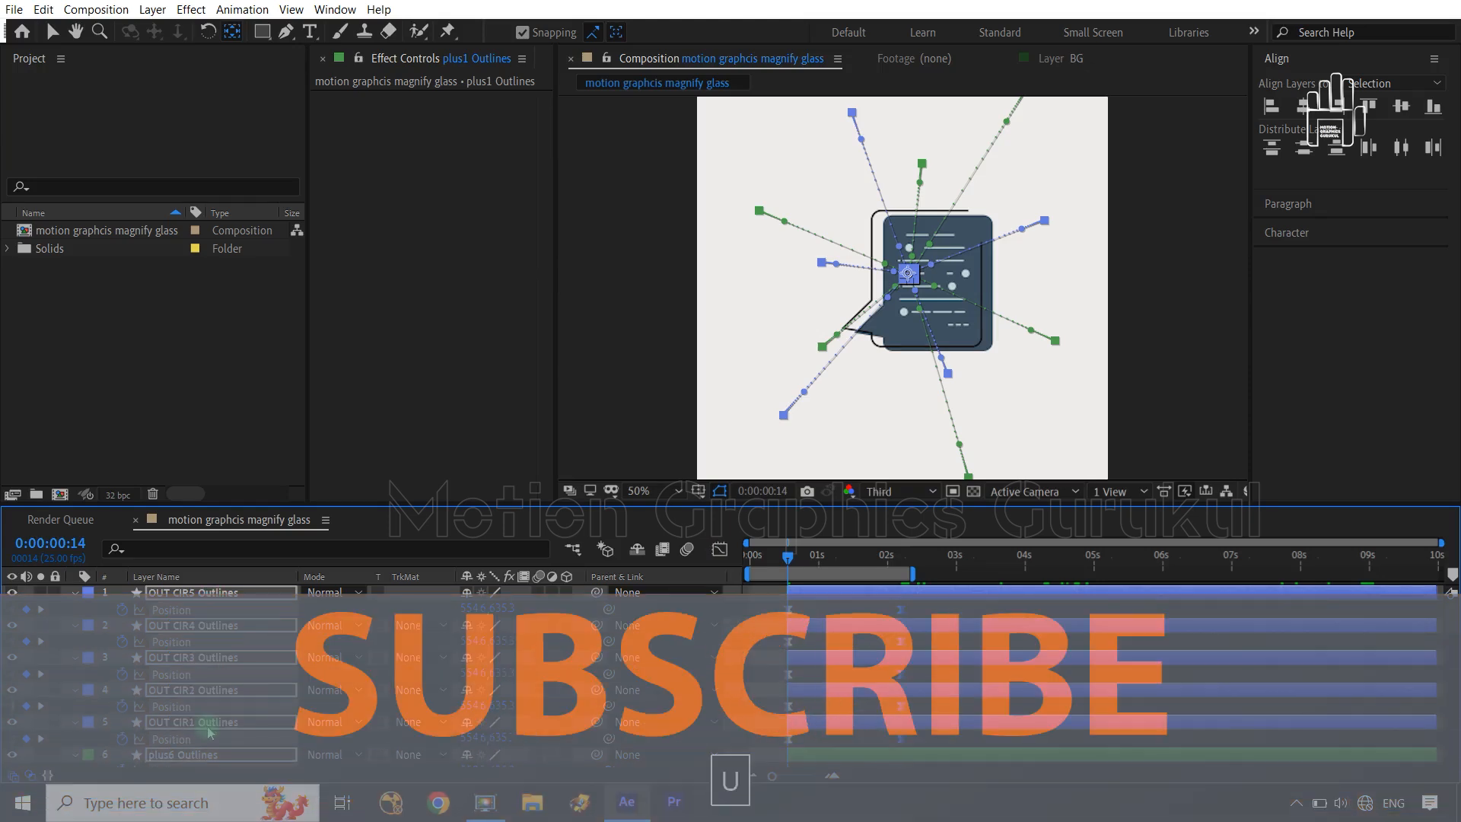
Step: Collapse the OUT CIR and plus layers and move them to directly above BG in the layer stack
{"action": "scroll", "coordinate": [229, 715], "scroll_direction": "down", "scroll_amount": 4}
{"action": "left_click_drag", "start_coordinate": [203, 675], "coordinate": [203, 756]}
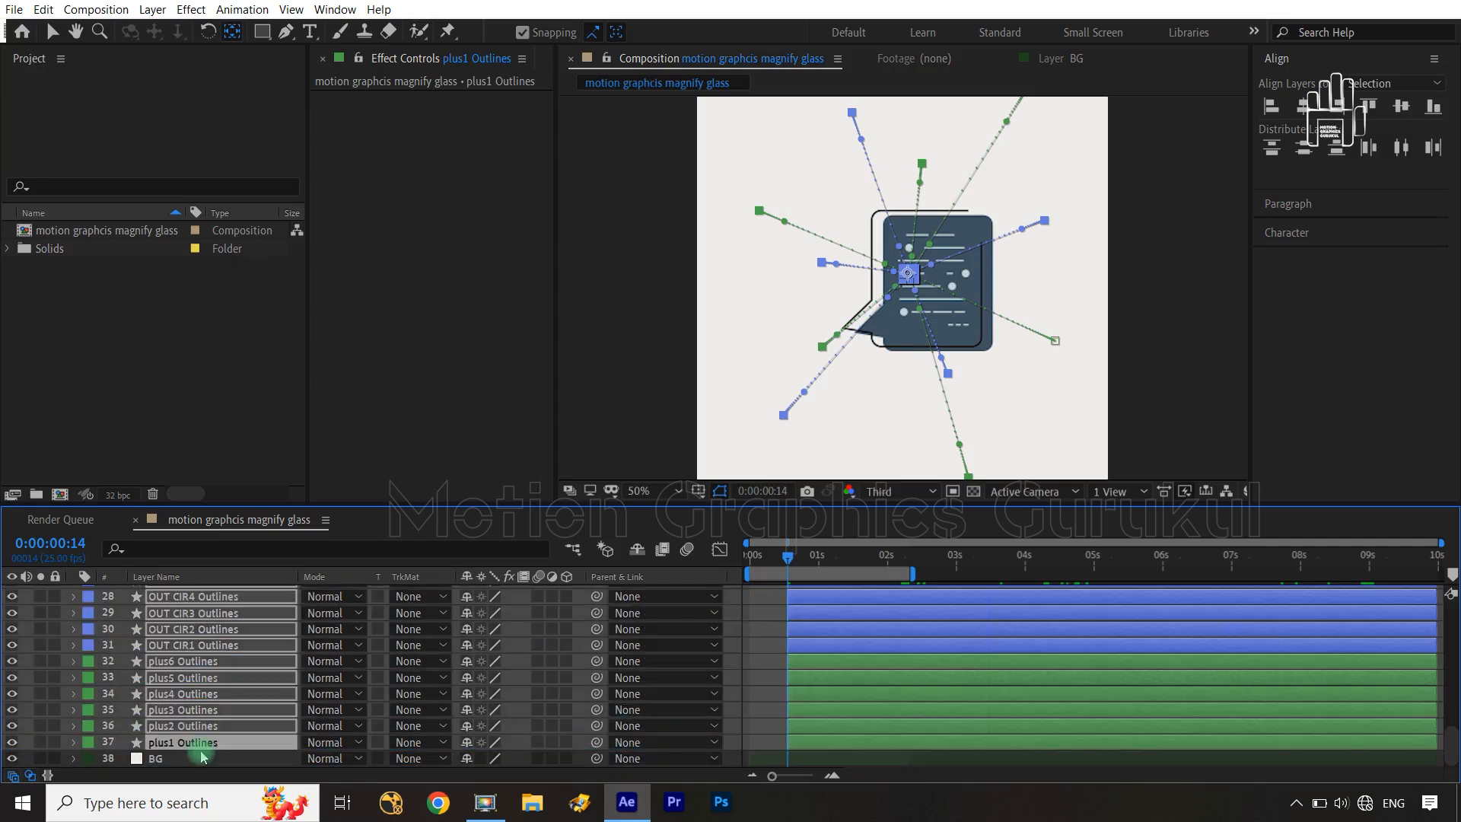
{"action": "left_click", "coordinate": [512, 610]}
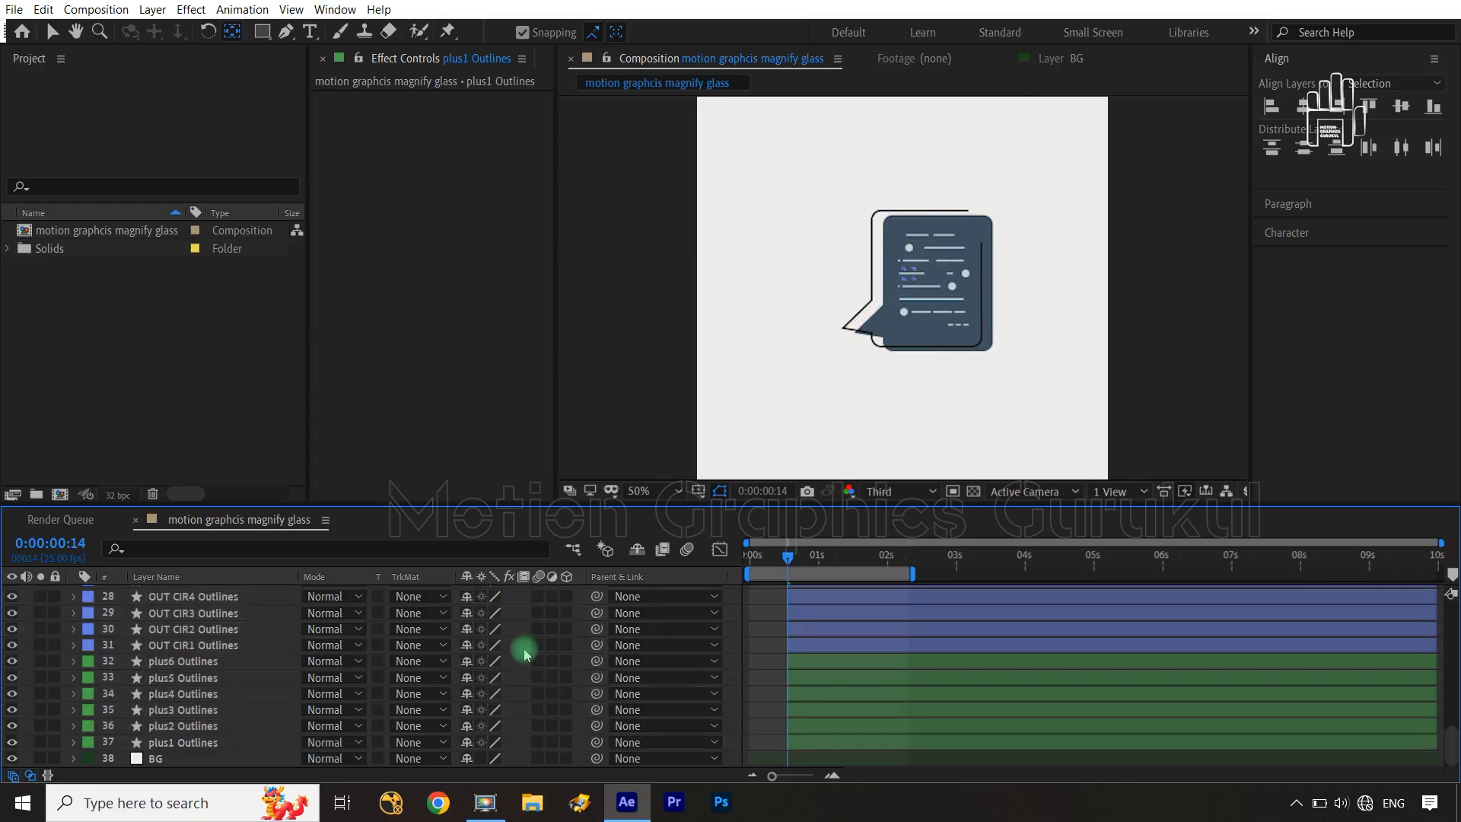
Step: Save the project and preview the whole animation from the start of the timeline
{"action": "left_click_drag", "start_coordinate": [784, 558], "coordinate": [734, 599]}
{"action": "key", "text": "ctrl+s"}
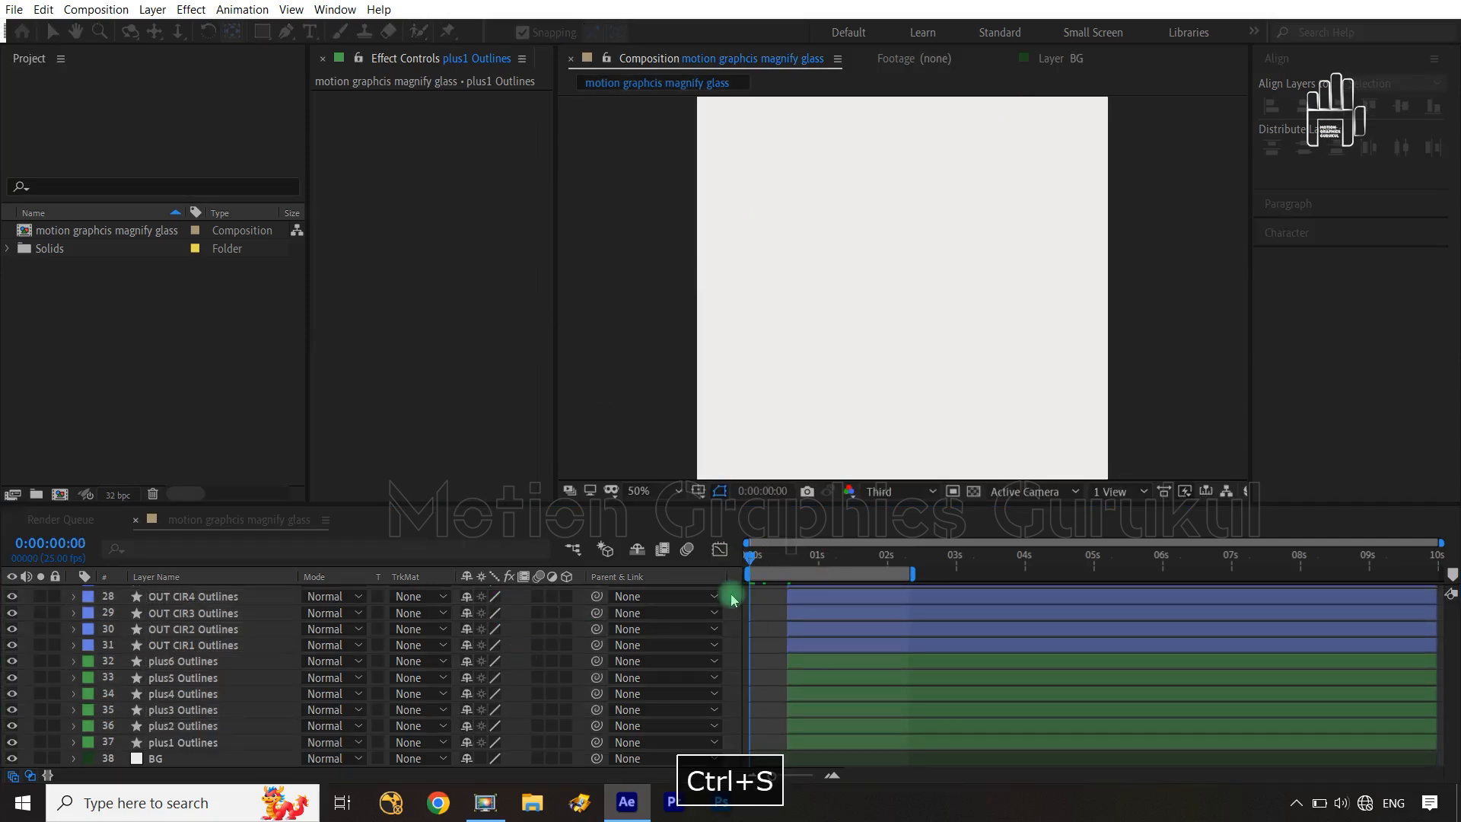
{"action": "key", "text": "space"}
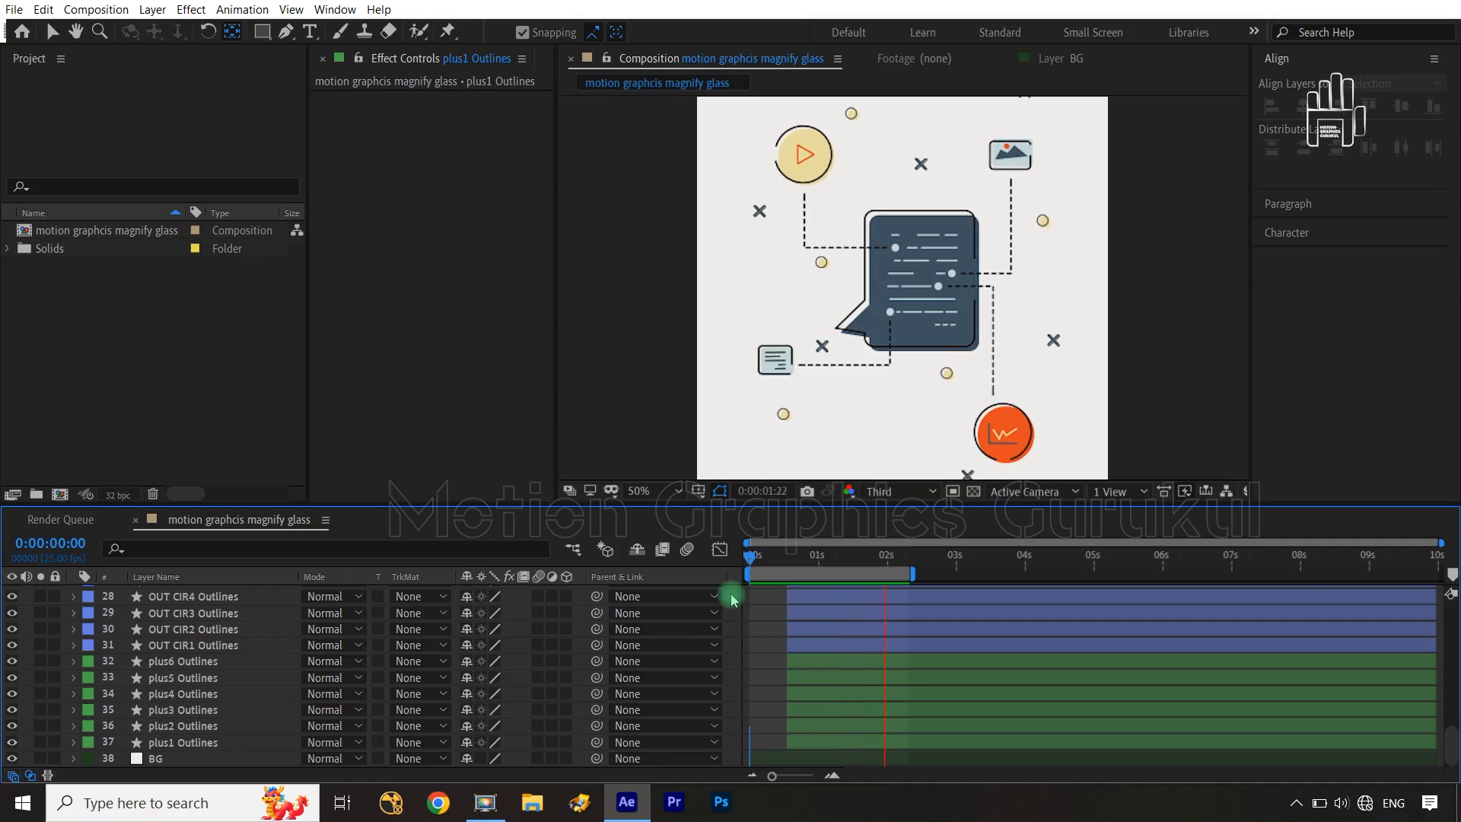
{"action": "key", "text": "space"}
{"action": "left_click", "coordinate": [757, 559]}
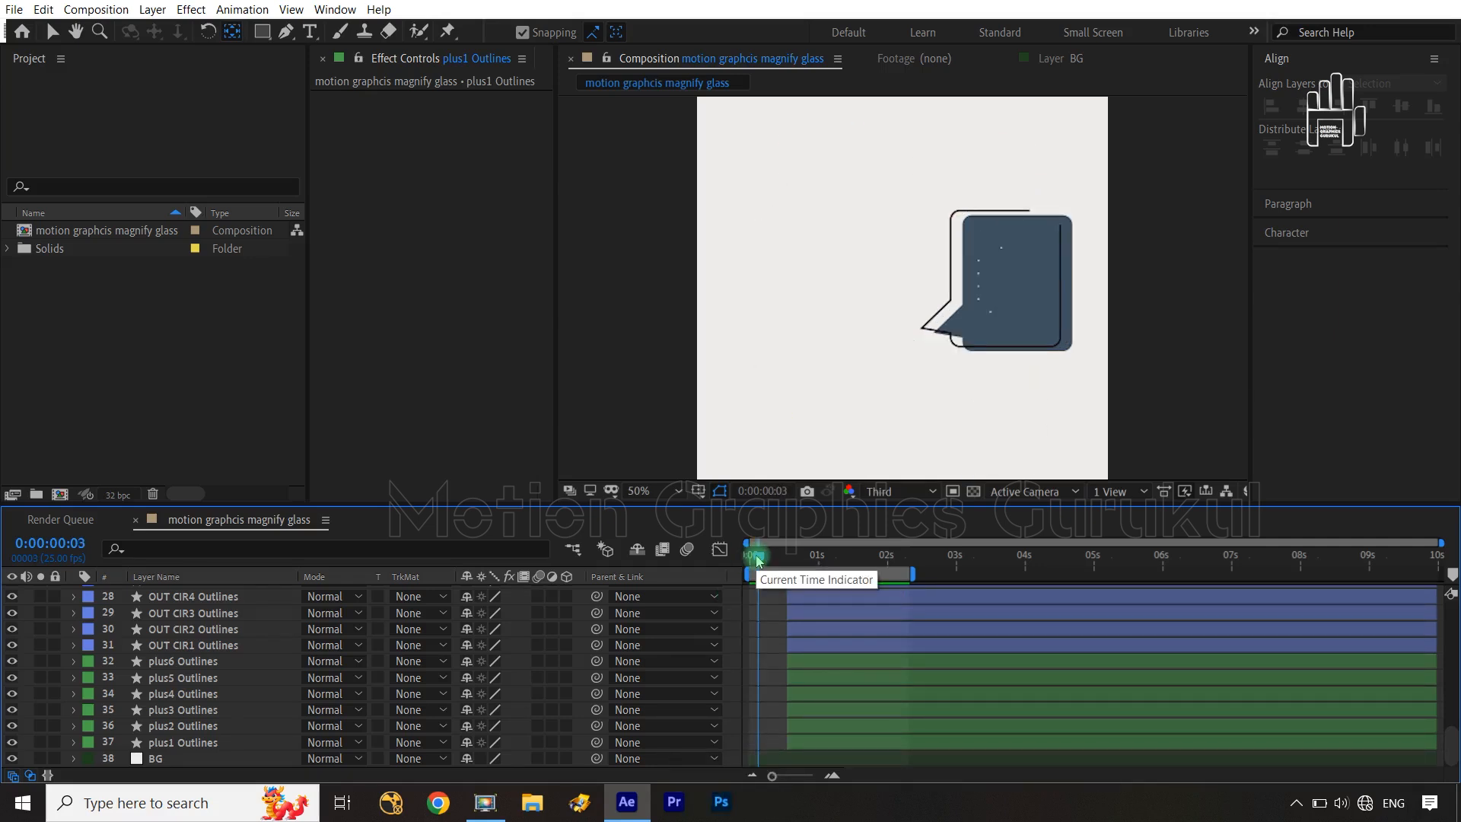
Step: Reveal only the Scale property of the plus1 Outlines layer and return to the start of the timeline
{"action": "left_click", "coordinate": [184, 743]}
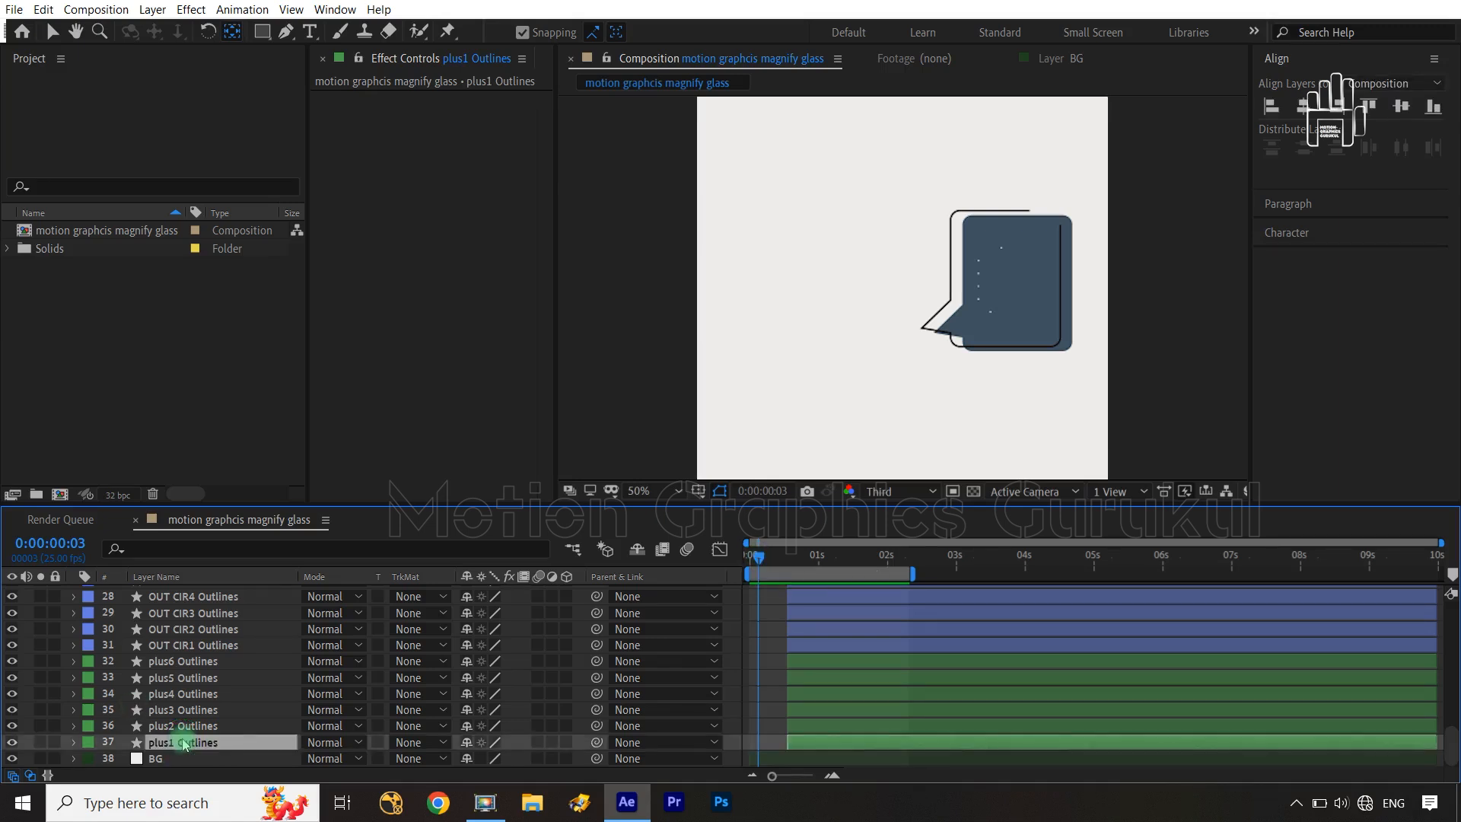
{"action": "left_click", "coordinate": [73, 743]}
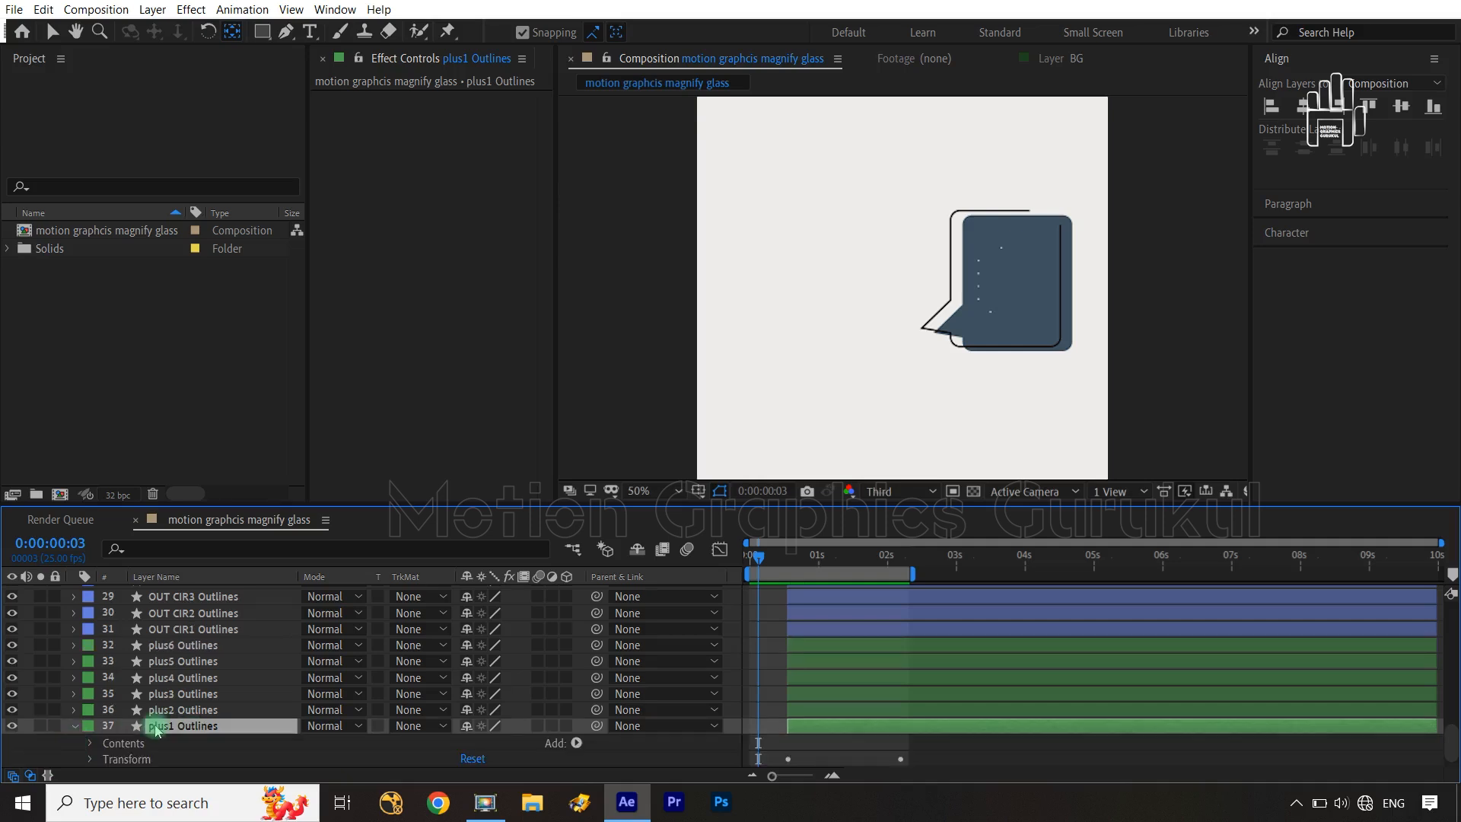
{"action": "left_click", "coordinate": [89, 743]}
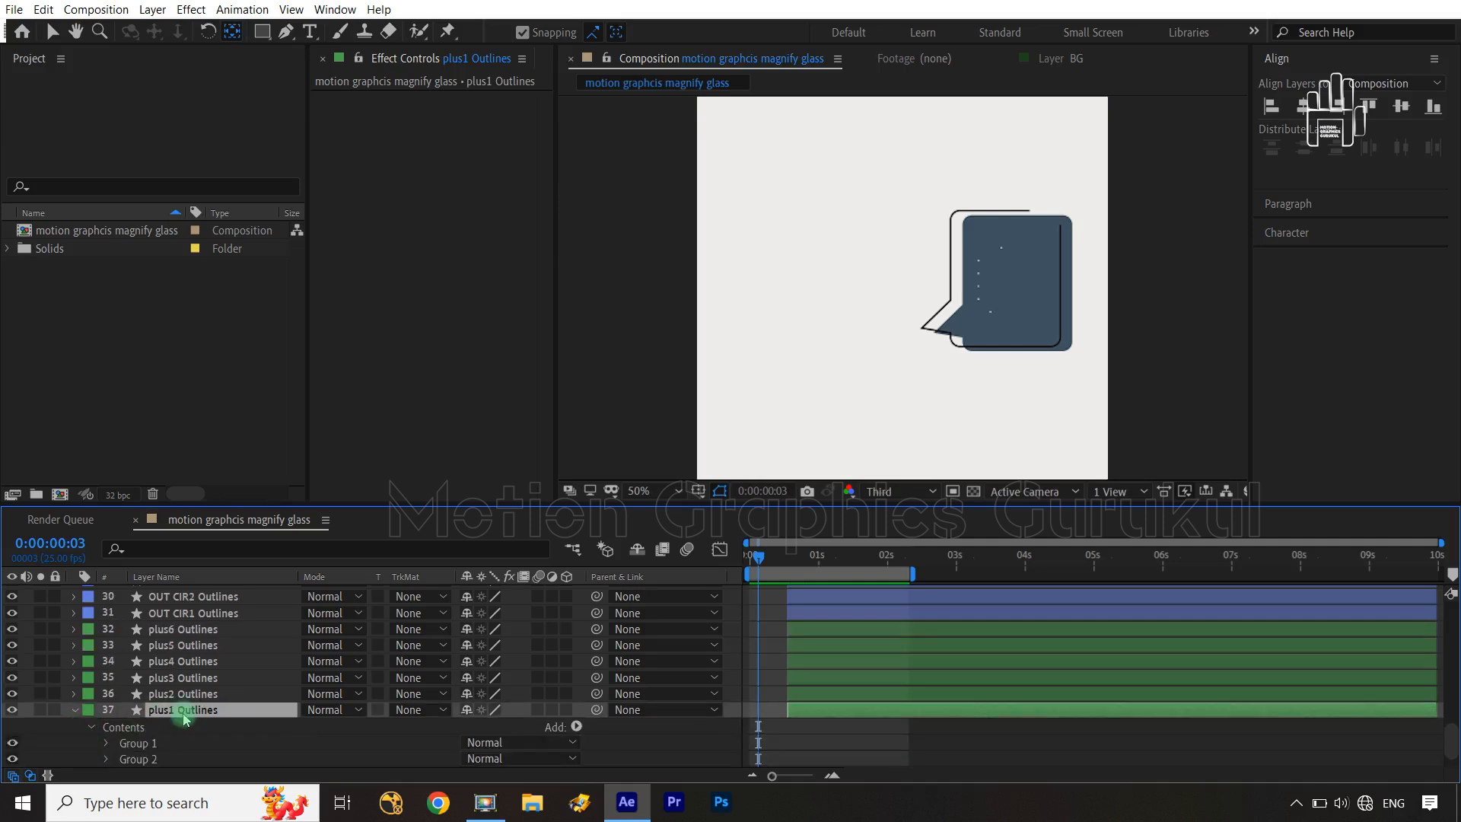
{"action": "key", "text": "d"}
{"action": "key", "text": "s"}
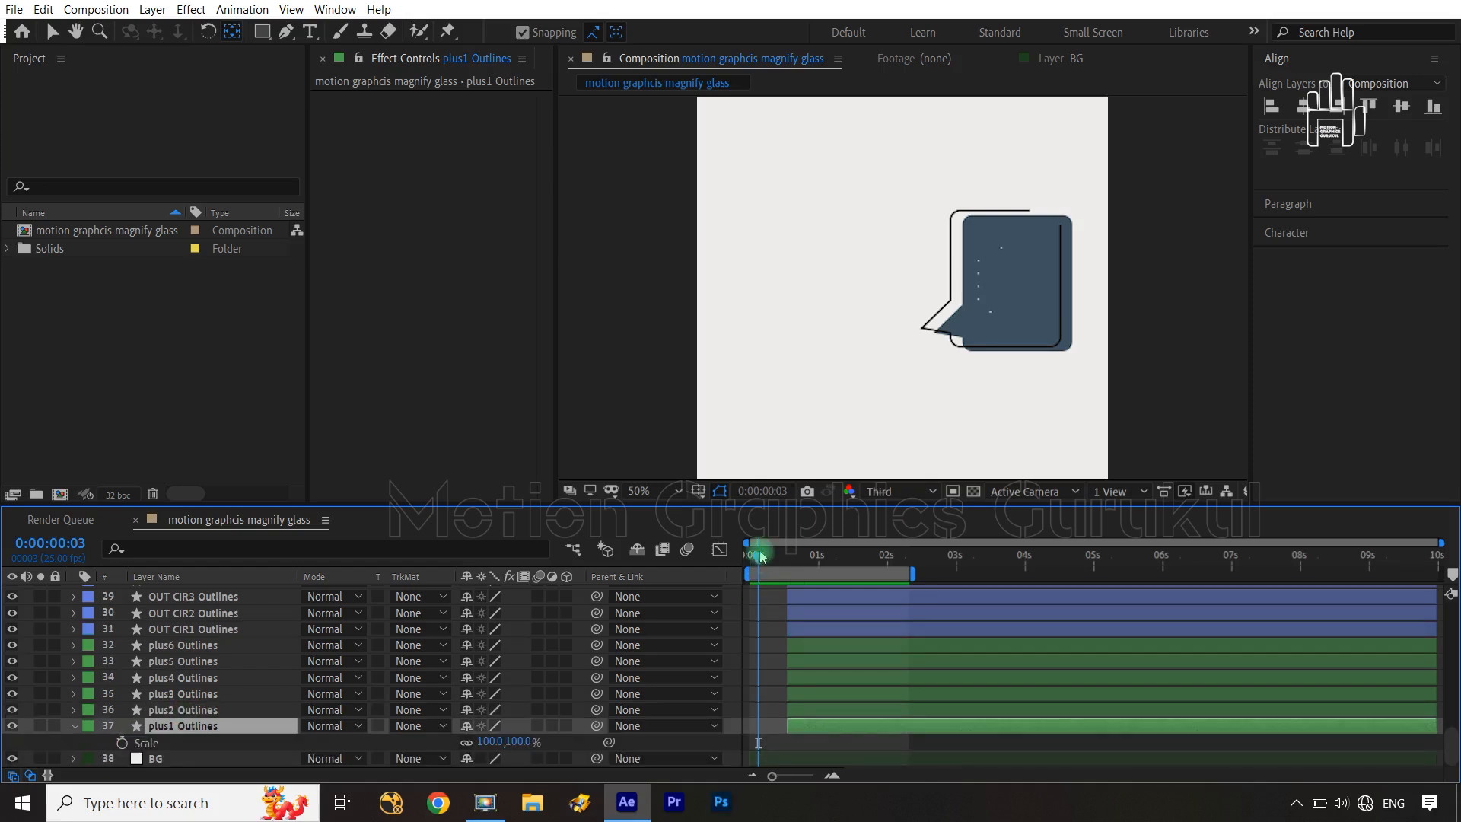
{"action": "left_click", "coordinate": [787, 559], "text": "shift"}
{"action": "left_click_drag", "start_coordinate": [764, 560], "coordinate": [727, 567]}
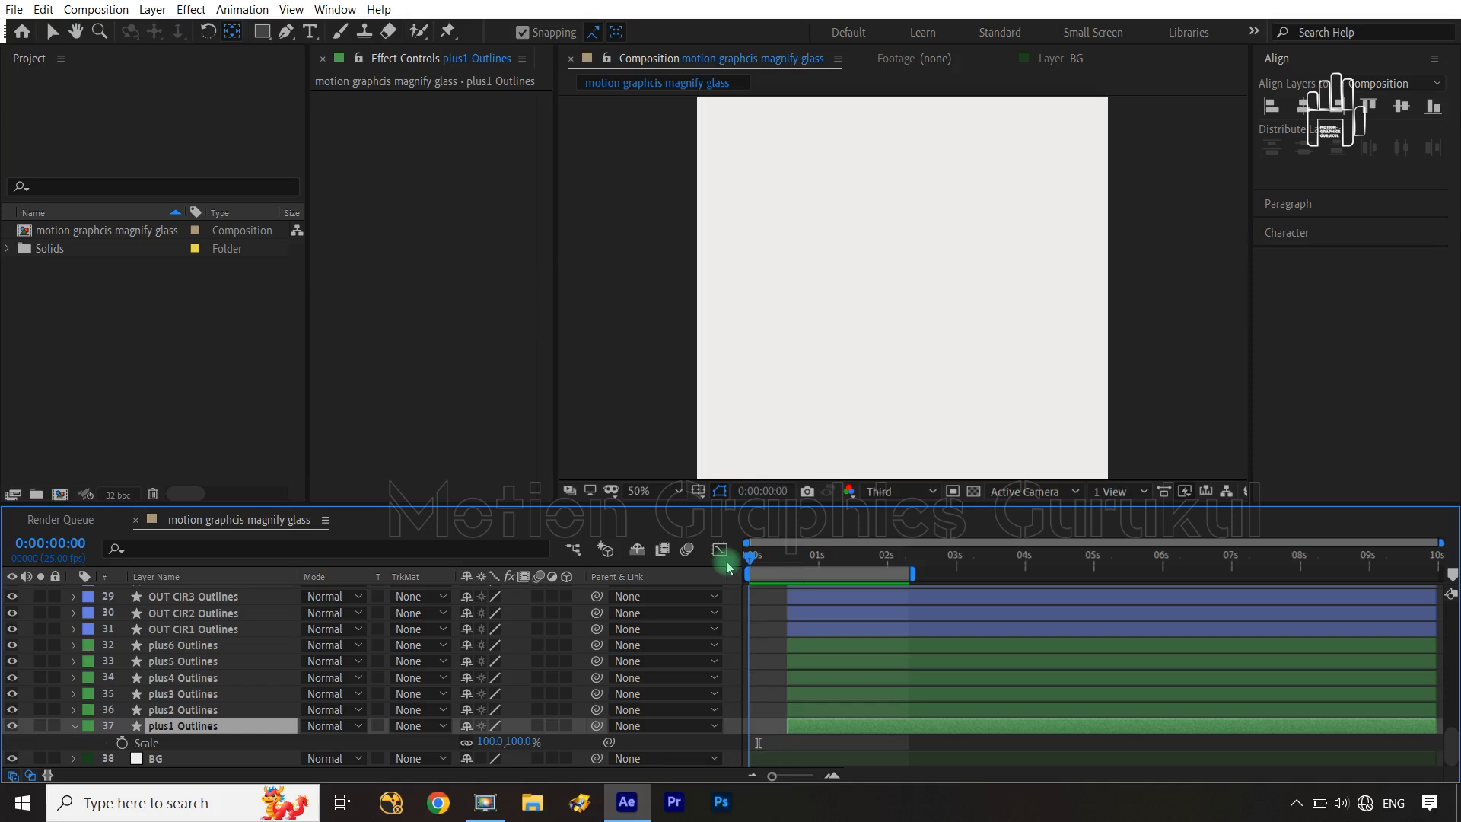
Step: Add the expression wiggle(15,10) to the Scale of plus1 Outlines and copy the expression text
{"action": "left_click", "coordinate": [122, 742], "text": "alt"}
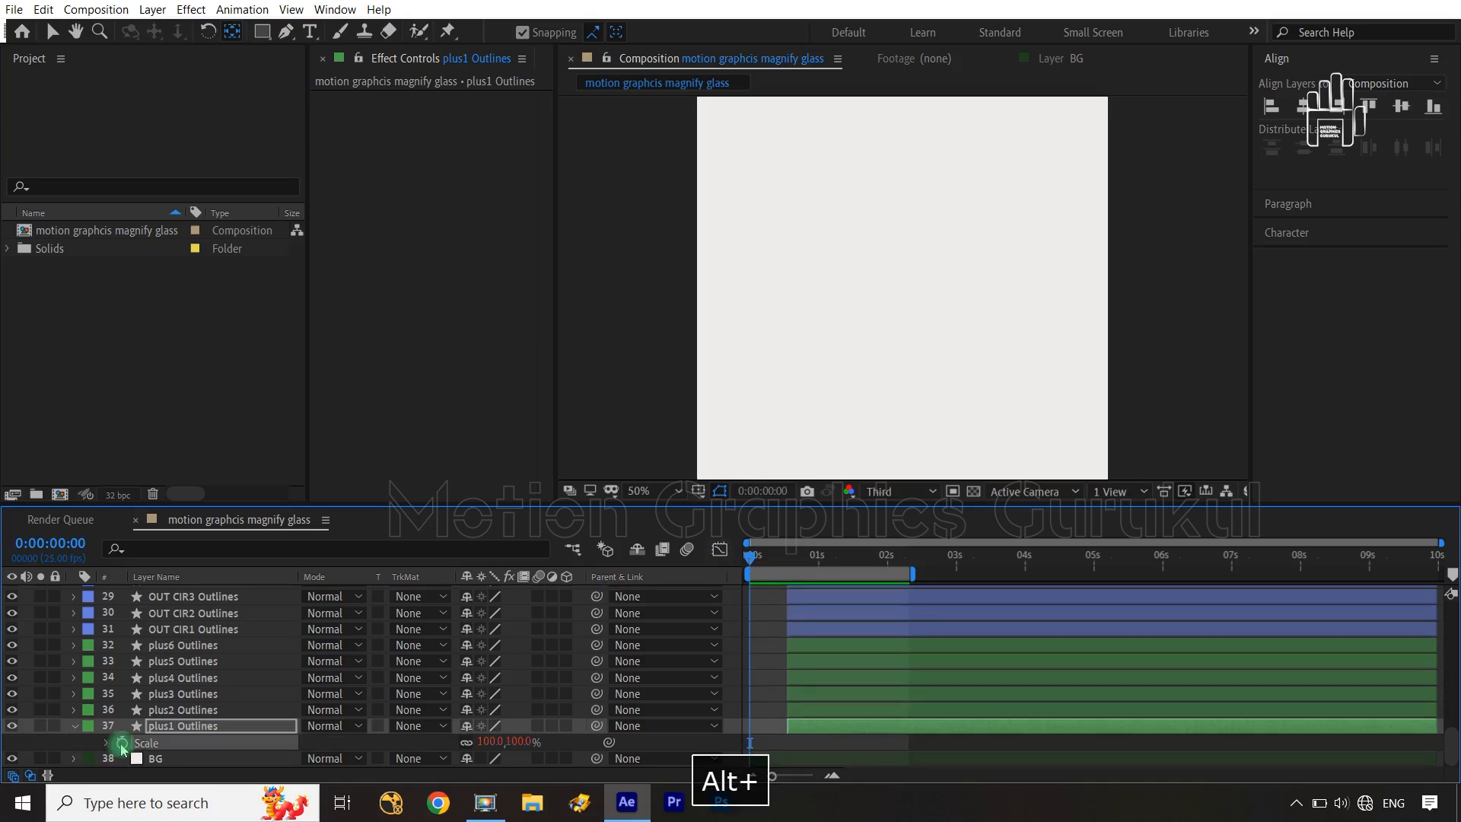
{"action": "type", "text": "w"}
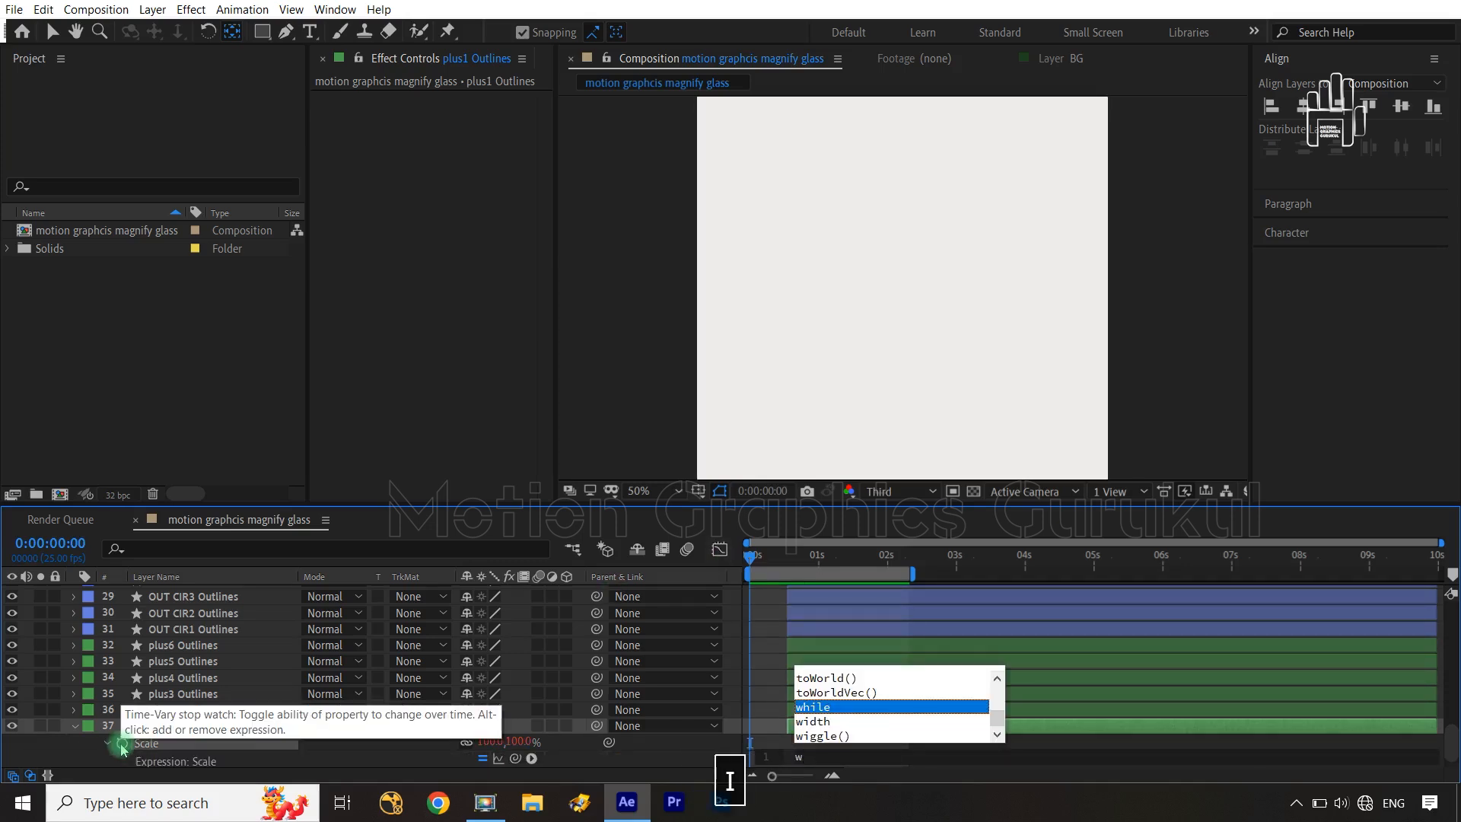
{"action": "type", "text": "igg"}
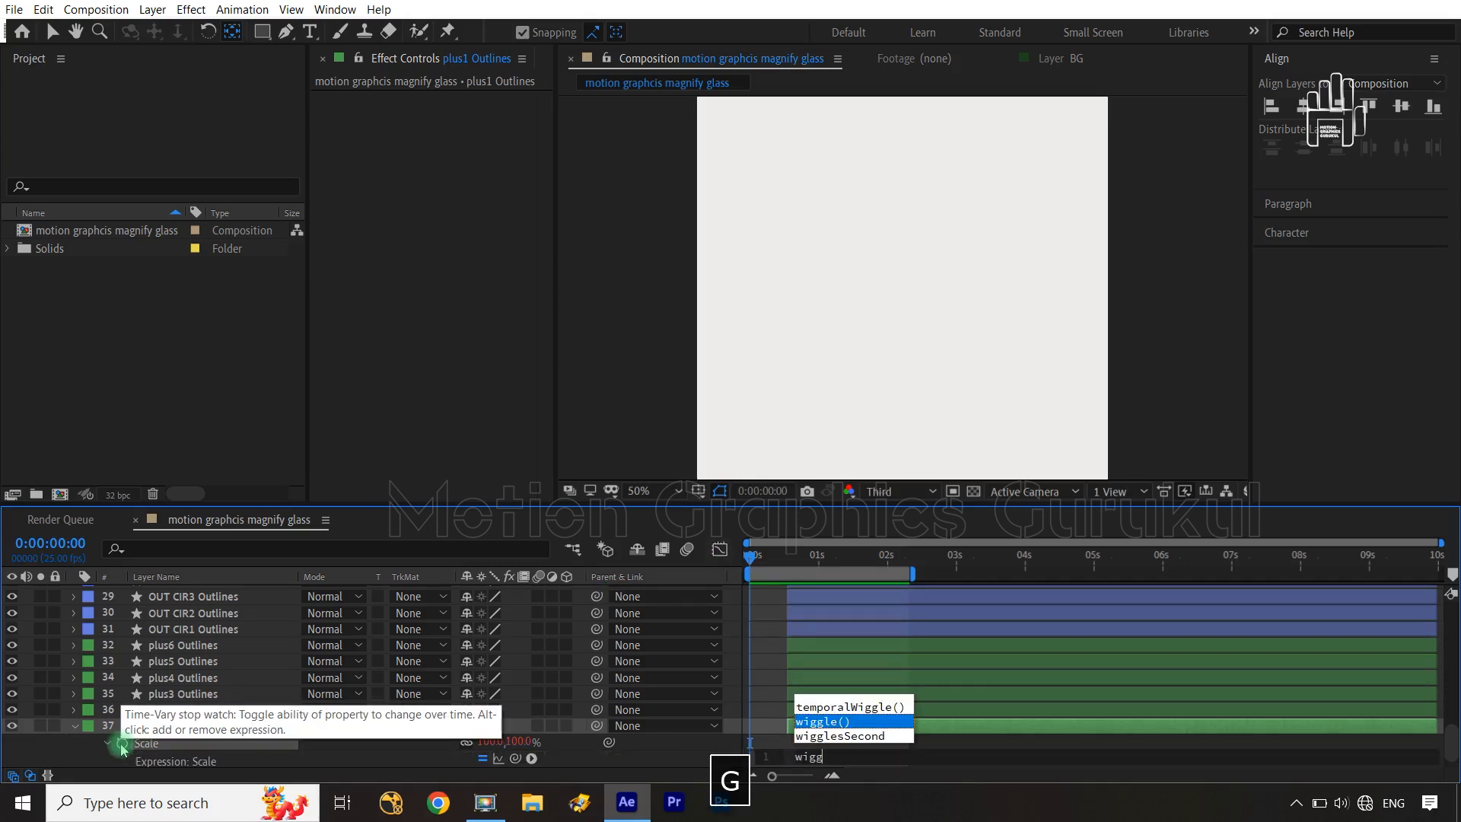
{"action": "left_click", "coordinate": [839, 723]}
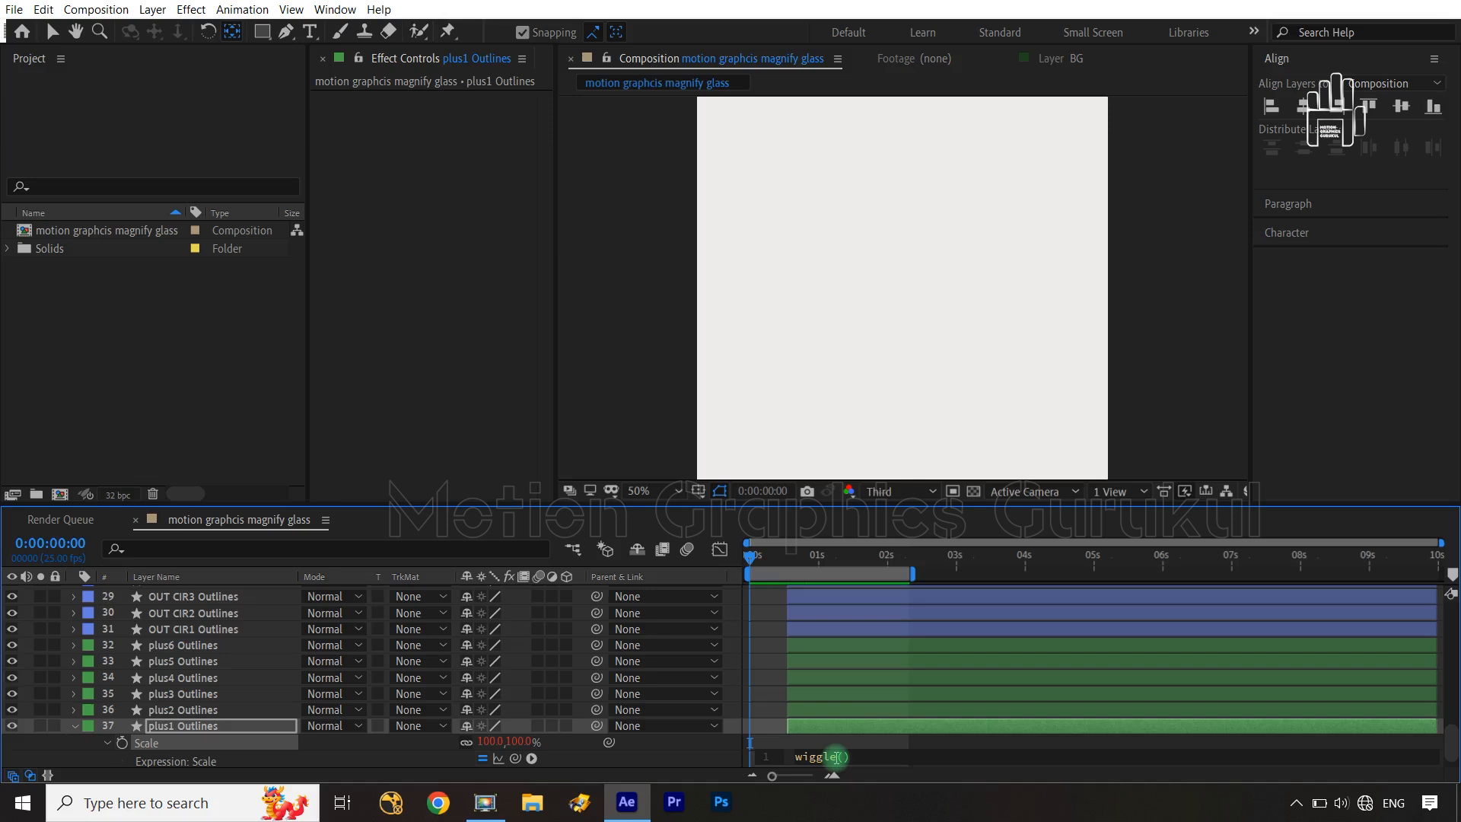
{"action": "type", "text": "15,10"}
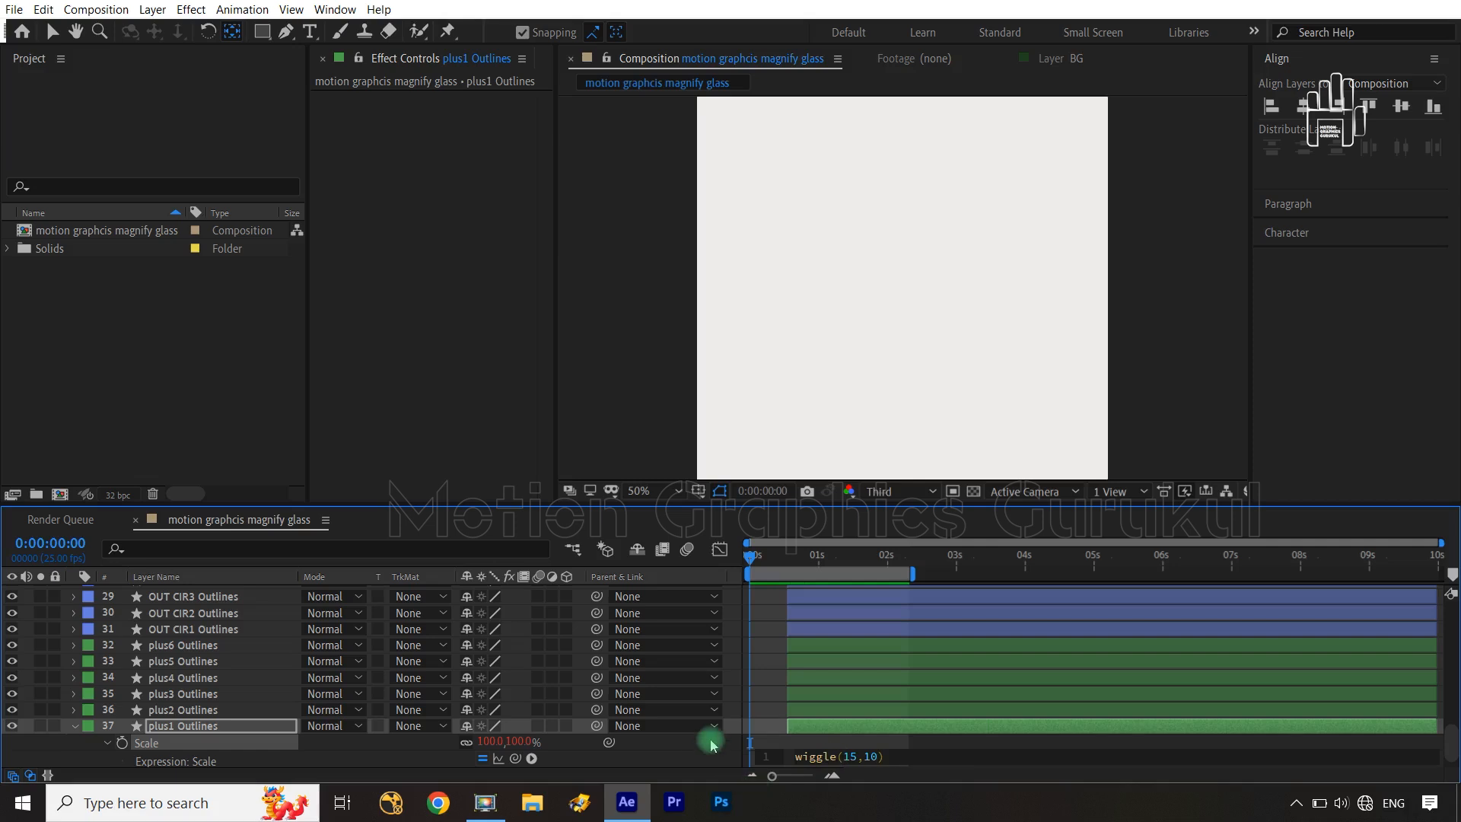
{"action": "key", "text": "ctrl+a"}
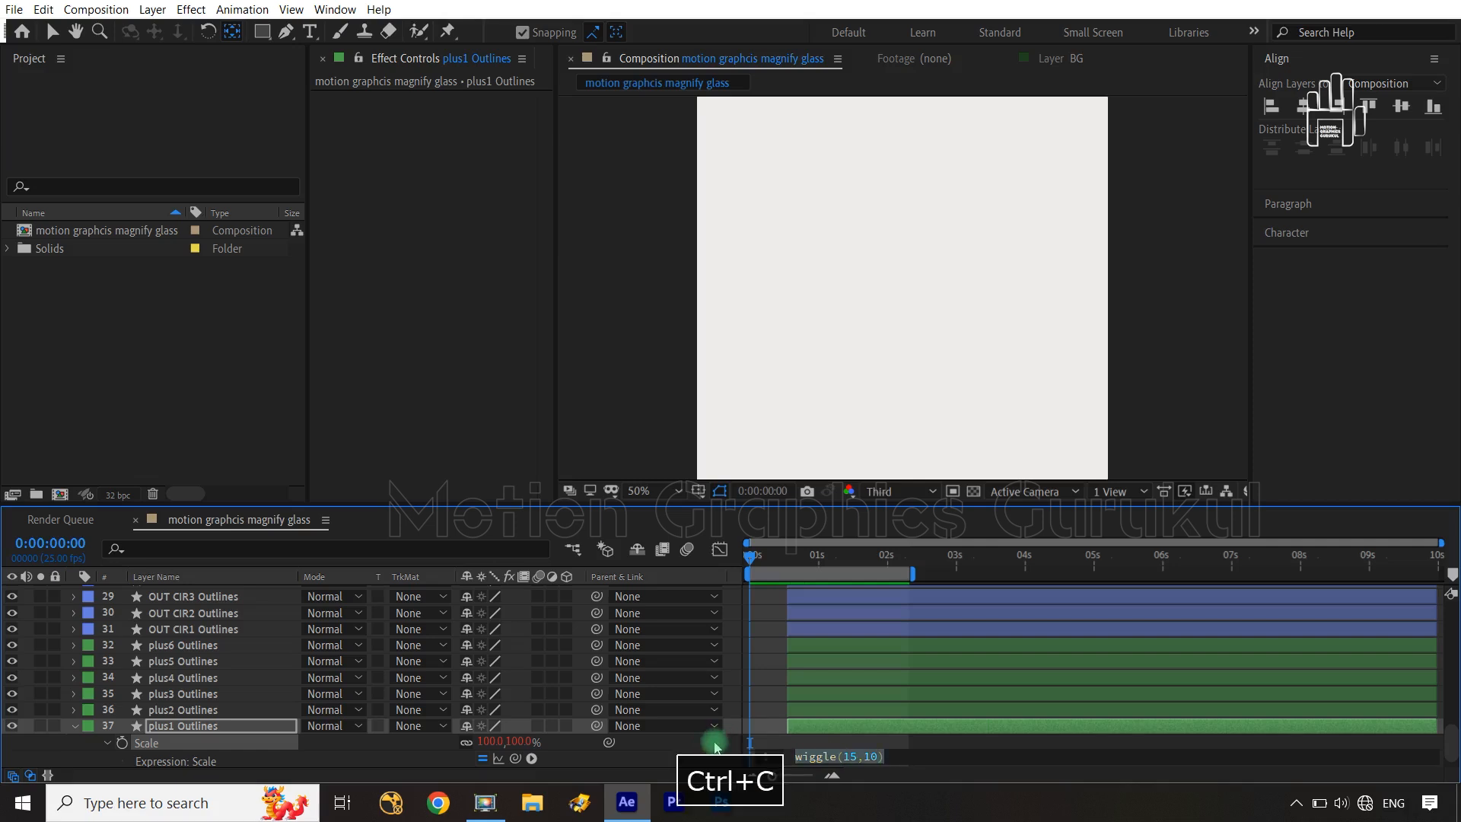
{"action": "left_click", "coordinate": [712, 744]}
Step: Select the layers from plus2 Outlines up to OUT CIR5 Outlines and reveal their Scale properties
{"action": "left_click", "coordinate": [194, 710]}
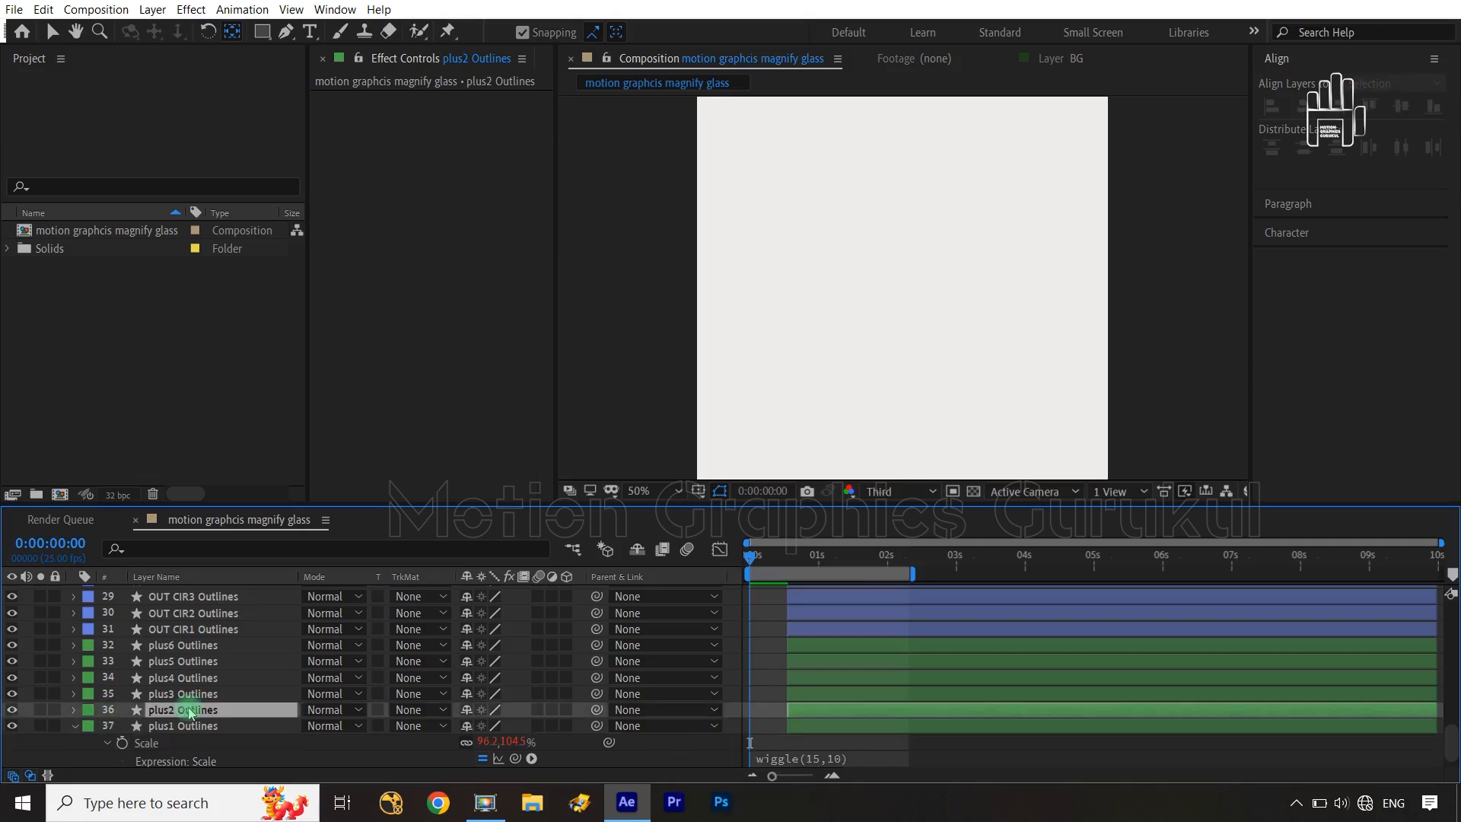
{"action": "scroll", "coordinate": [210, 712], "scroll_direction": "up", "scroll_amount": 5}
{"action": "scroll", "coordinate": [210, 712], "scroll_direction": "down", "scroll_amount": 3}
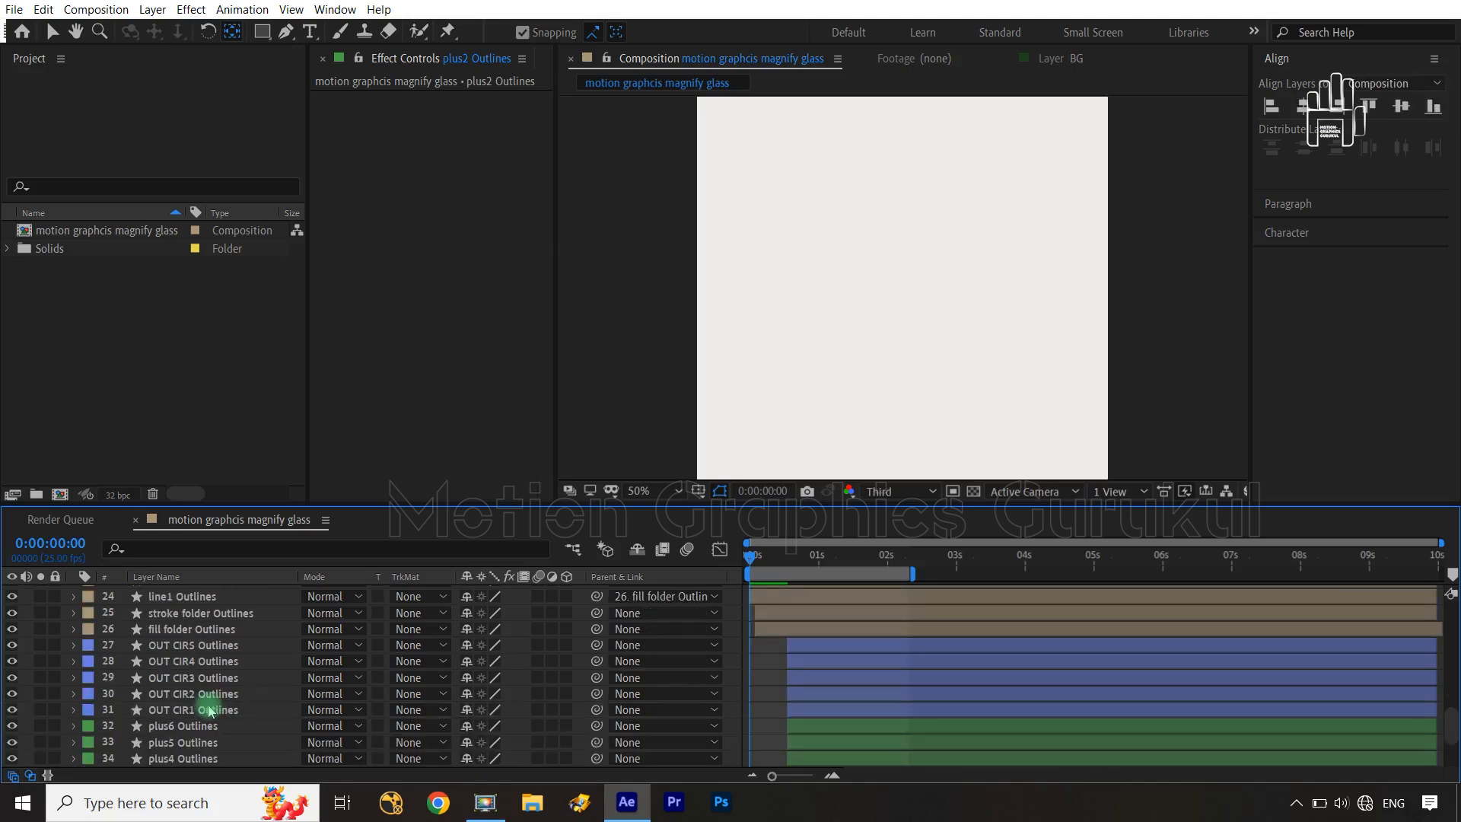
{"action": "left_click", "coordinate": [199, 649], "text": "shift"}
{"action": "key", "text": "s"}
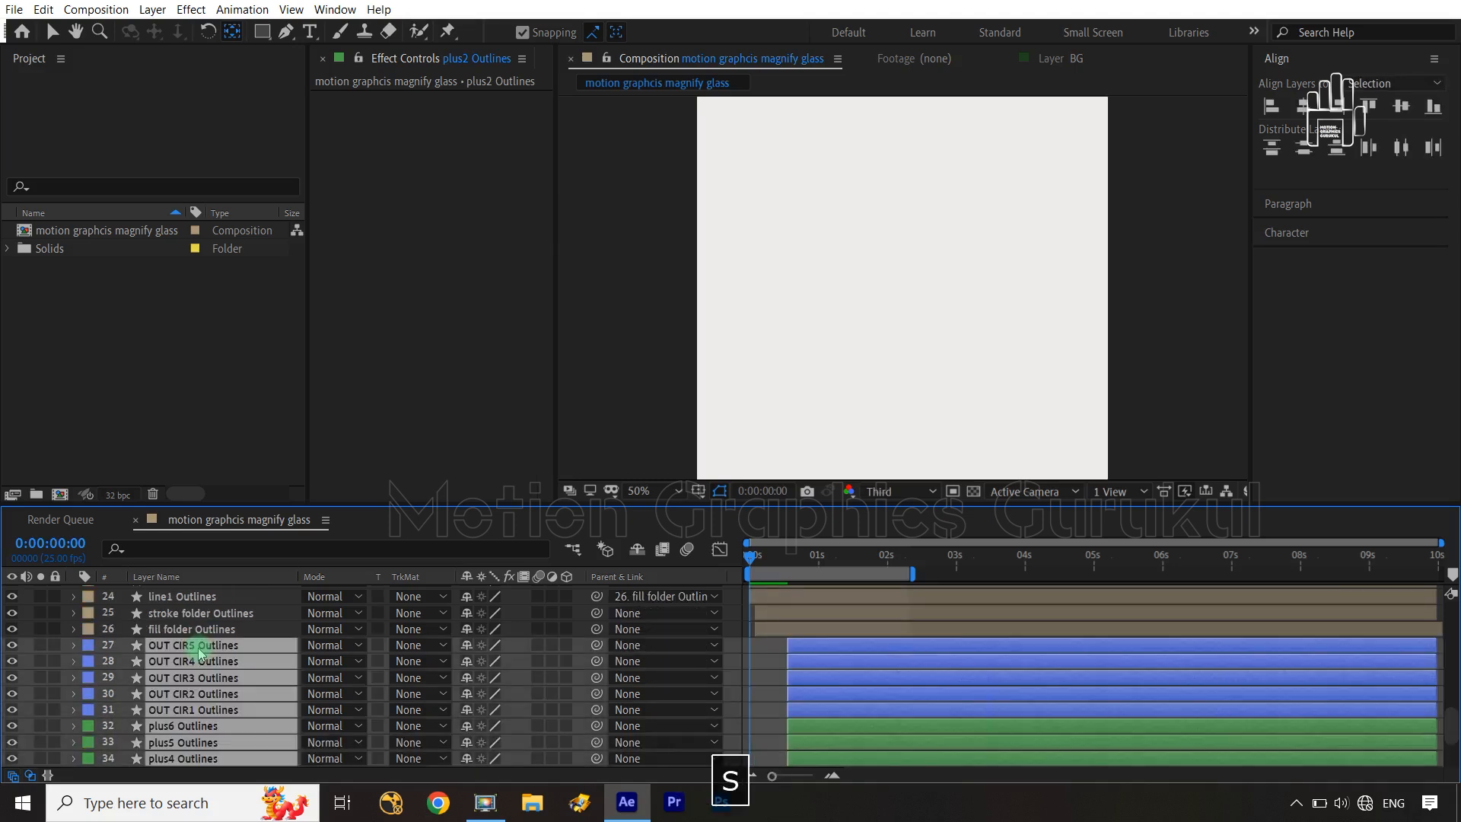
{"action": "scroll", "coordinate": [200, 651], "scroll_direction": "down", "scroll_amount": 5}
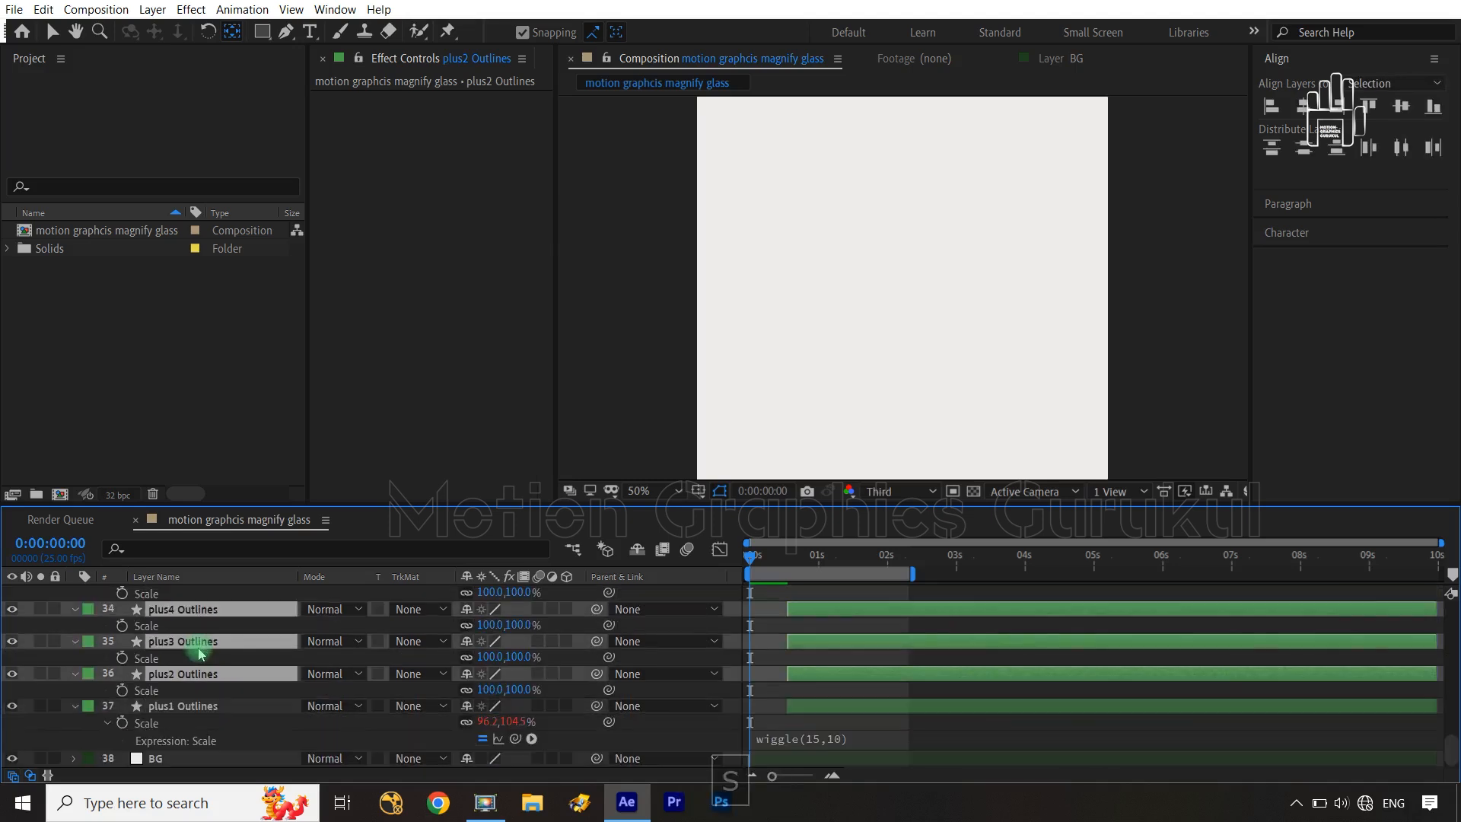
Step: Paste the wiggle(15,10) expression into the Scale of plus2, plus3, plus4, plus5 and plus6 Outlines
{"action": "left_click", "coordinate": [122, 690], "text": "alt"}
{"action": "key", "text": "ctrl+v"}
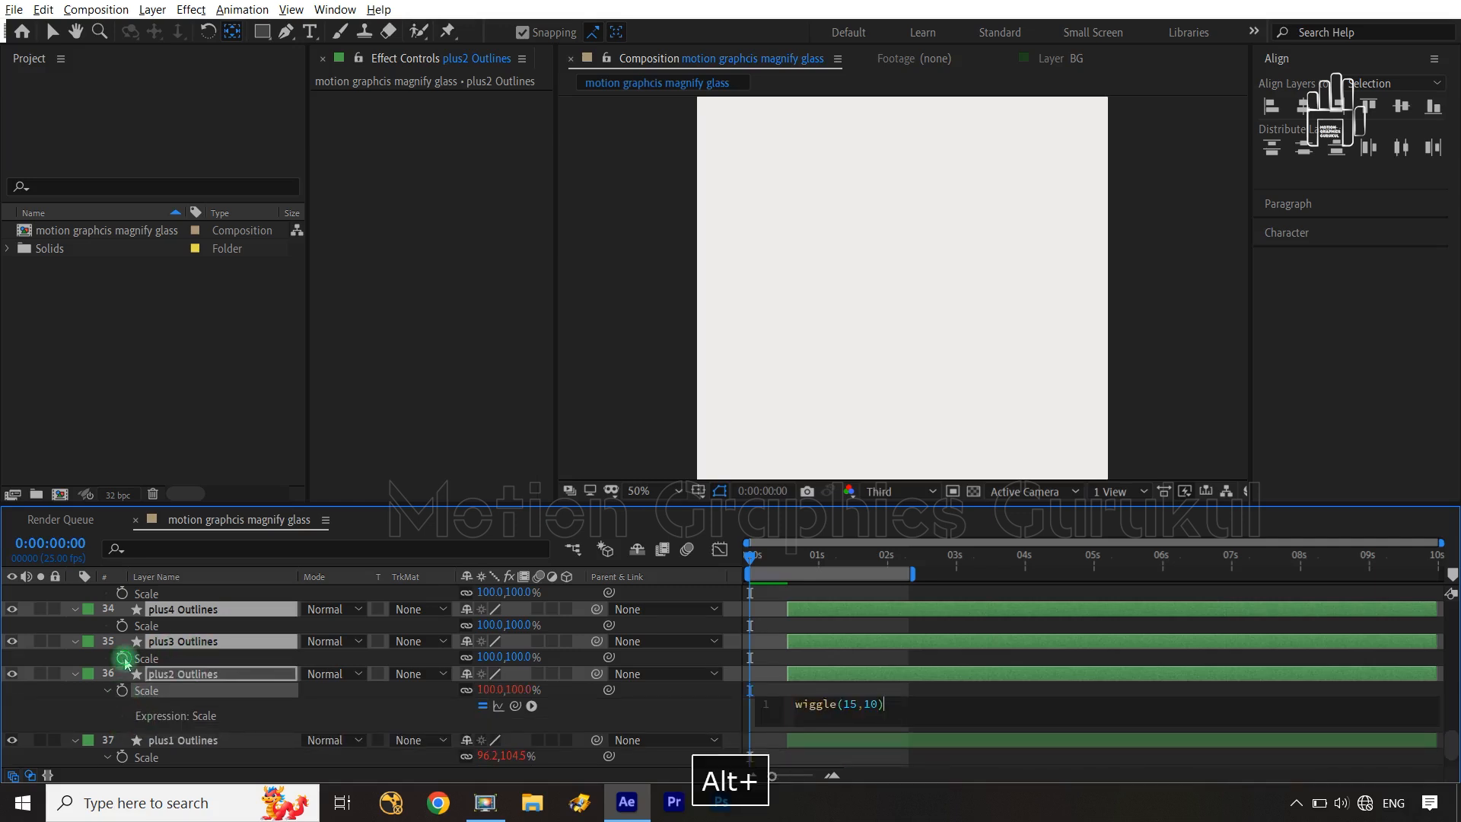
{"action": "left_click", "coordinate": [124, 661], "text": "alt"}
{"action": "key", "text": "ctrl+v"}
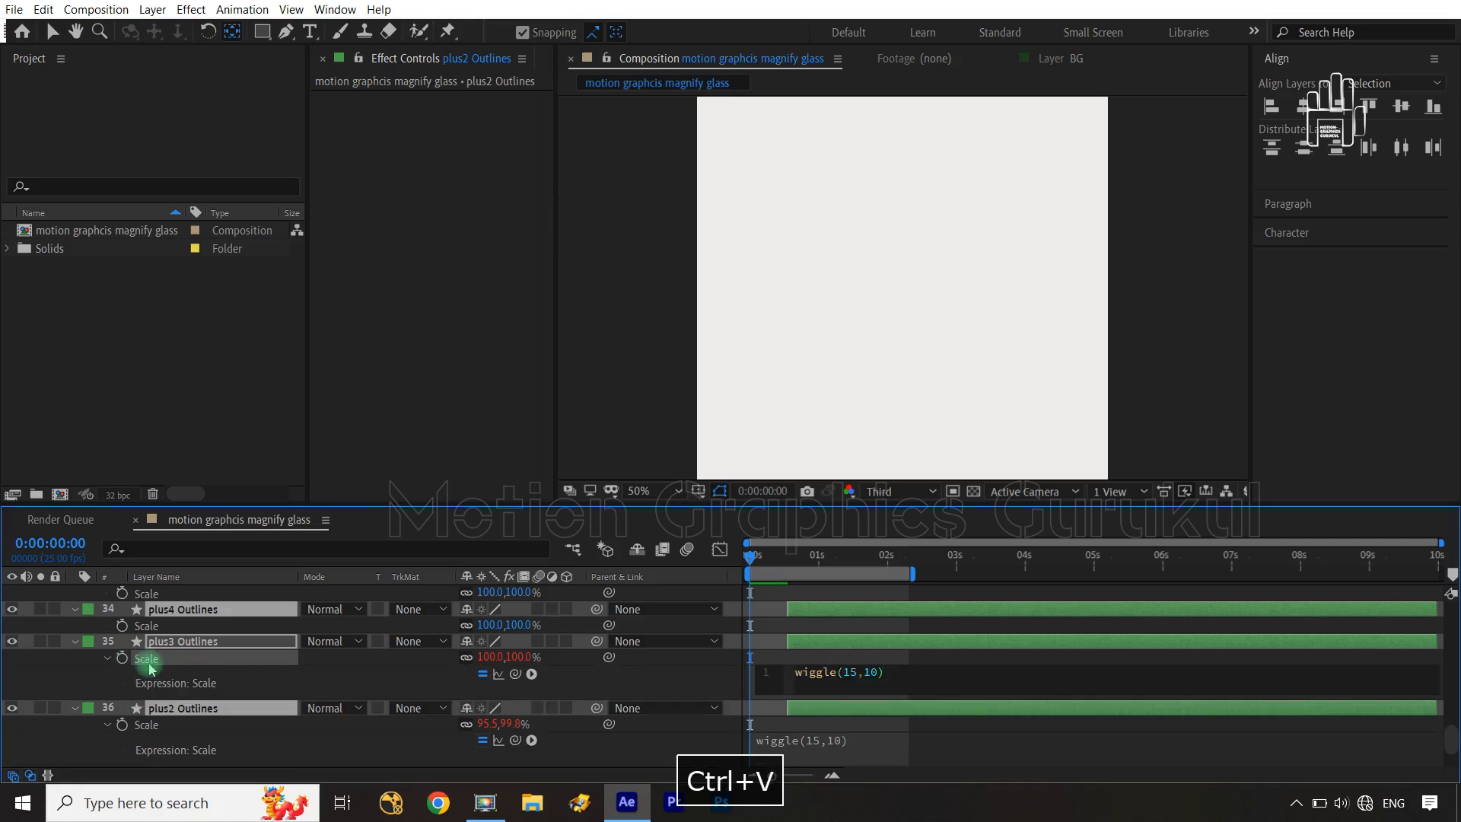
{"action": "left_click", "coordinate": [123, 627], "text": "alt"}
{"action": "key", "text": "ctrl+v"}
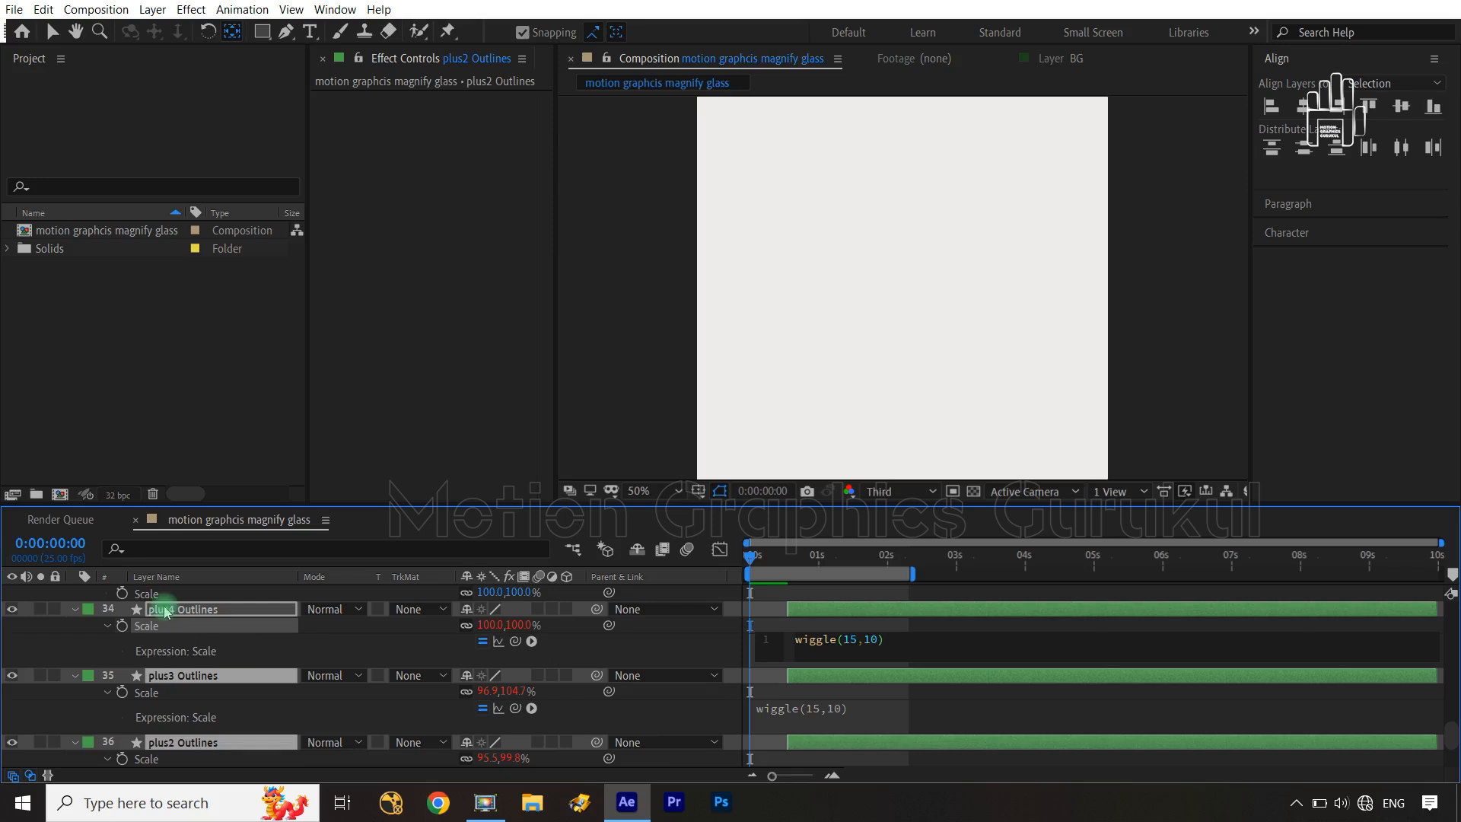
{"action": "left_click", "coordinate": [123, 595], "text": "alt"}
{"action": "key", "text": "ctrl+v"}
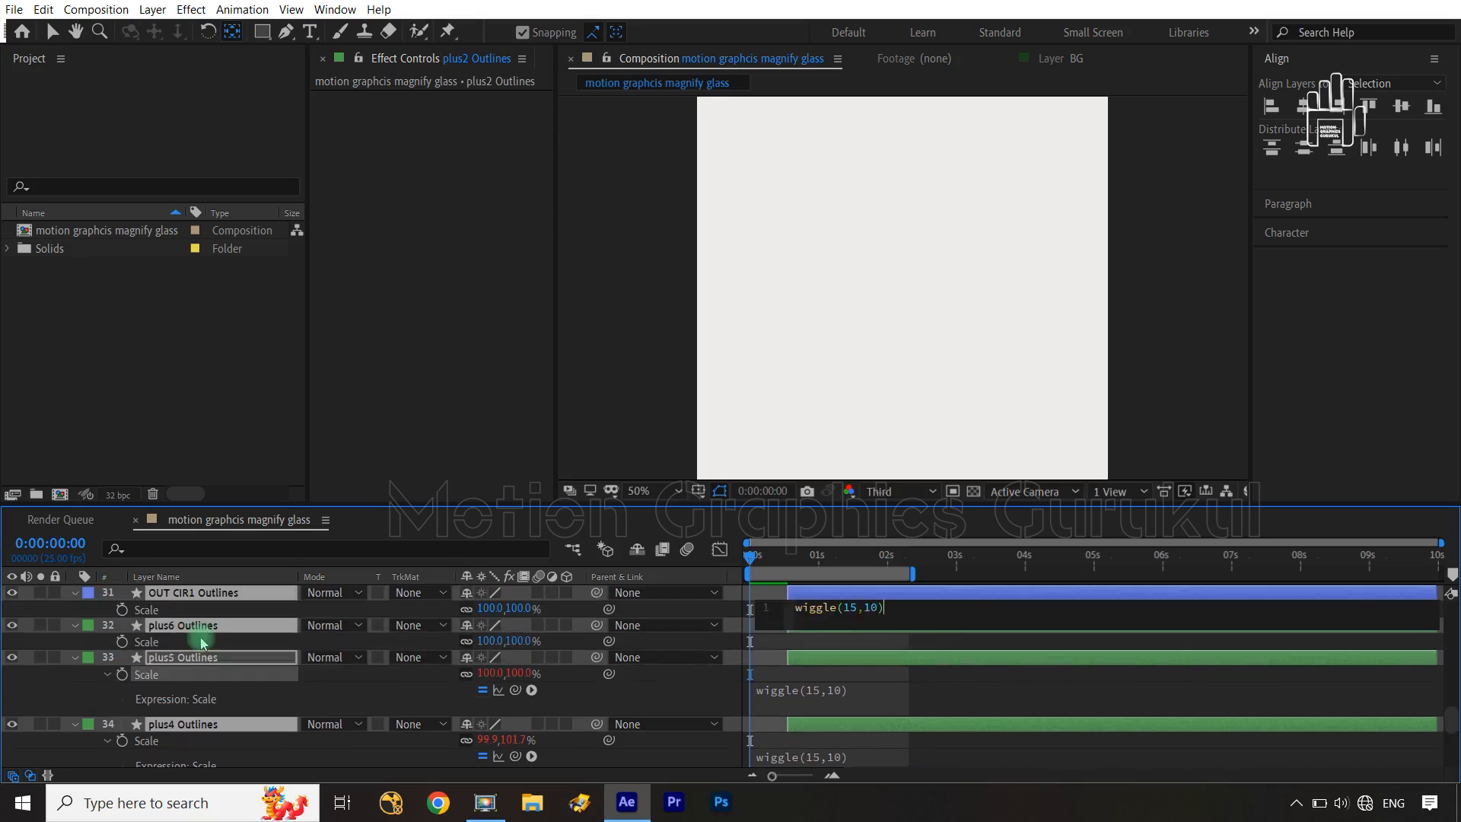
{"action": "left_click", "coordinate": [122, 641], "text": "alt"}
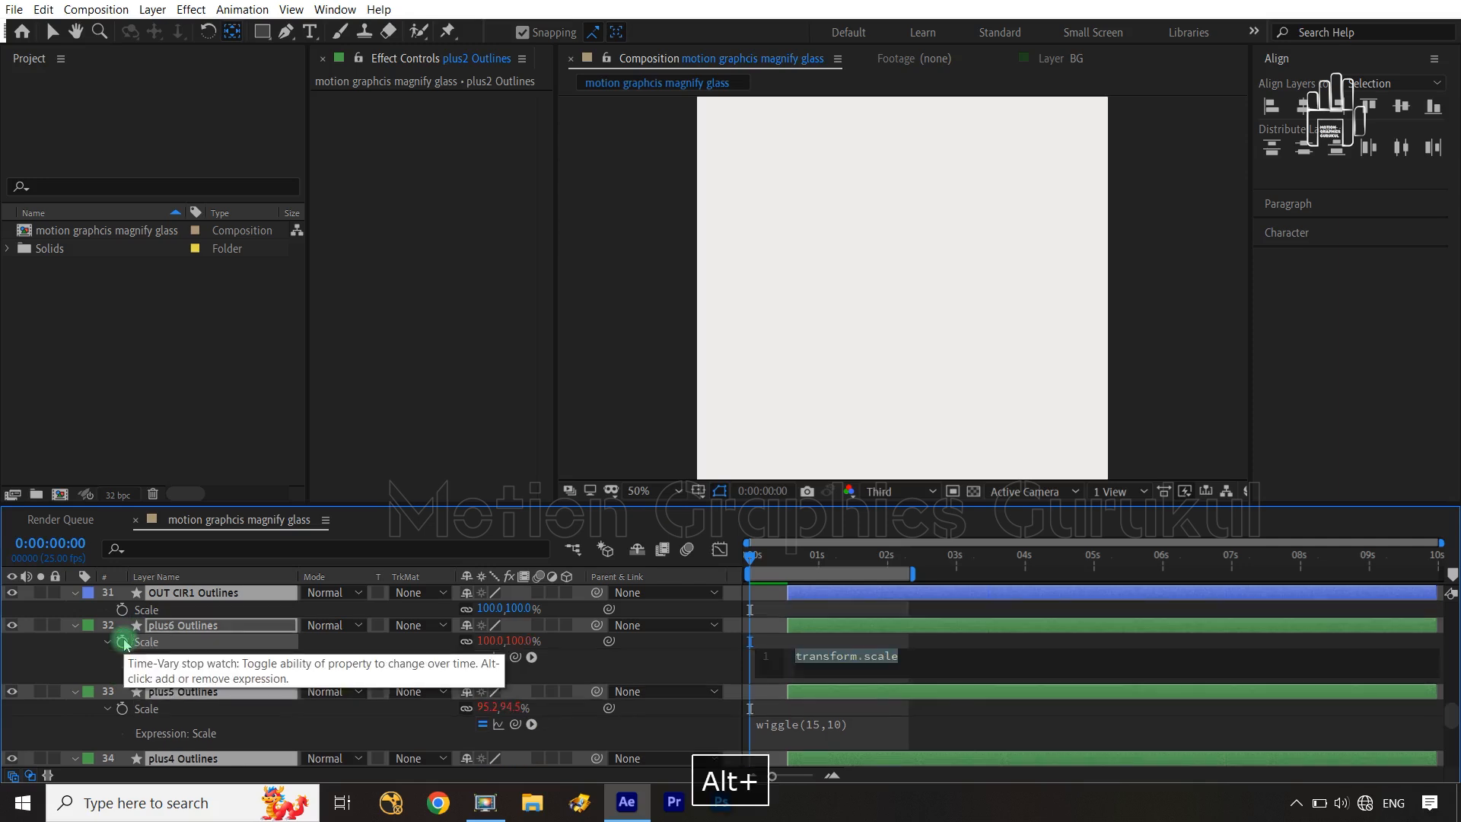
{"action": "key", "text": "ctrl+v"}
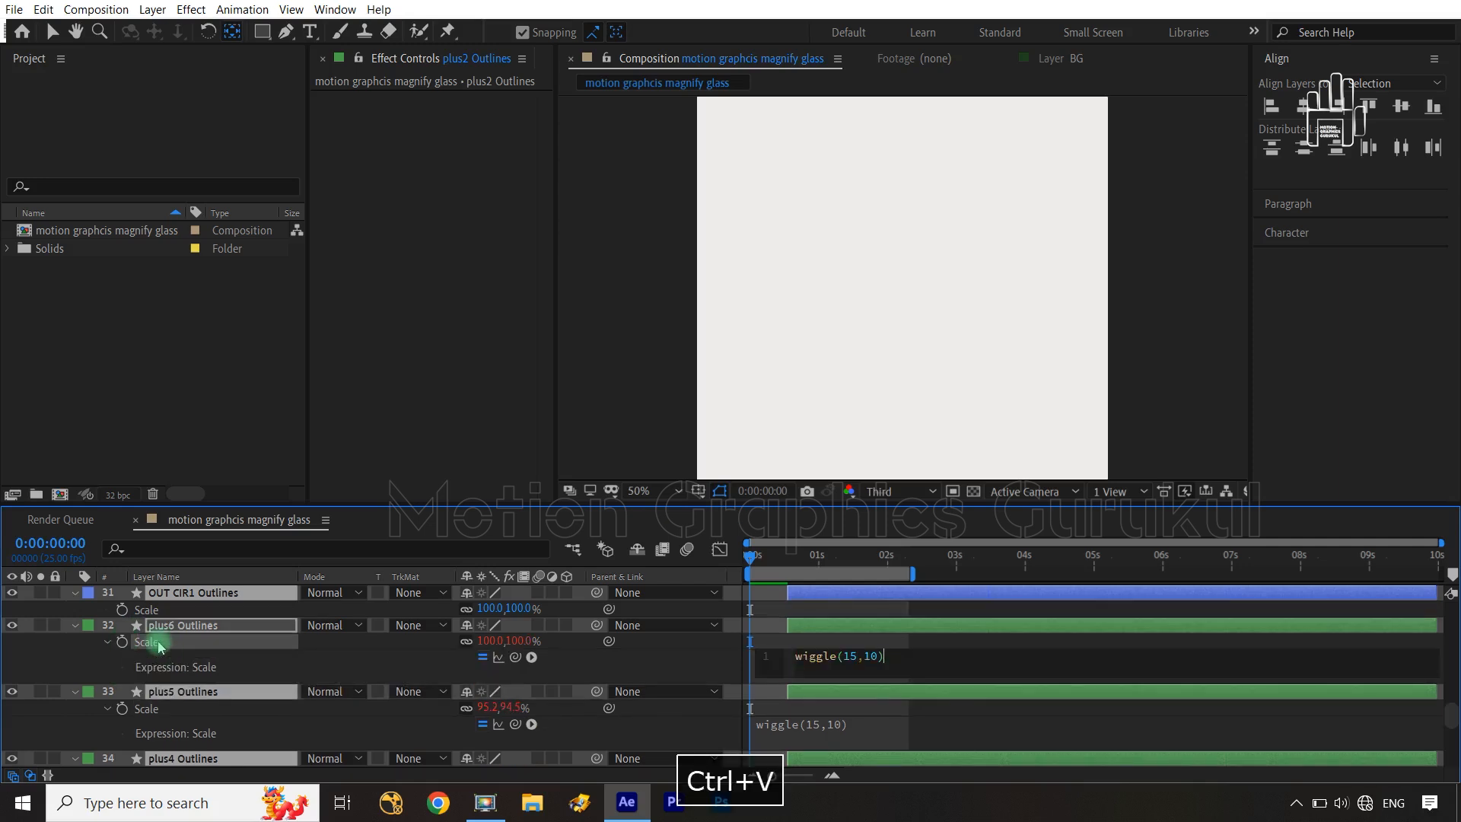
Step: Paste the wiggle(15,10) expression into the Scale of OUT CIR1, OUT CIR2 and OUT CIR3 Outlines
{"action": "left_click", "coordinate": [121, 609], "text": "alt"}
{"action": "key", "text": "ctrl+v"}
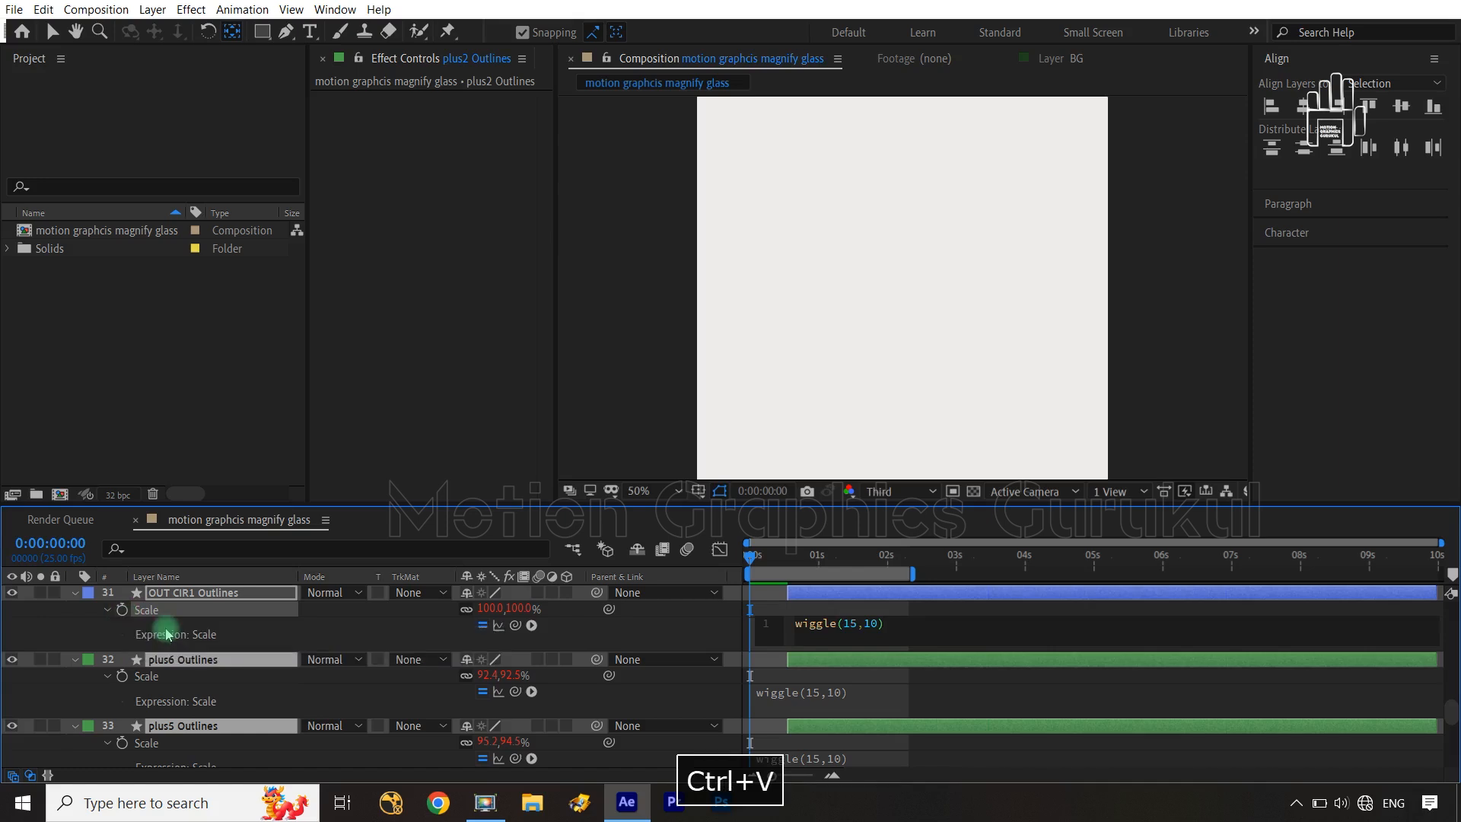
{"action": "scroll", "coordinate": [122, 632], "scroll_direction": "up", "scroll_amount": 3}
{"action": "left_click", "coordinate": [121, 658], "text": "alt"}
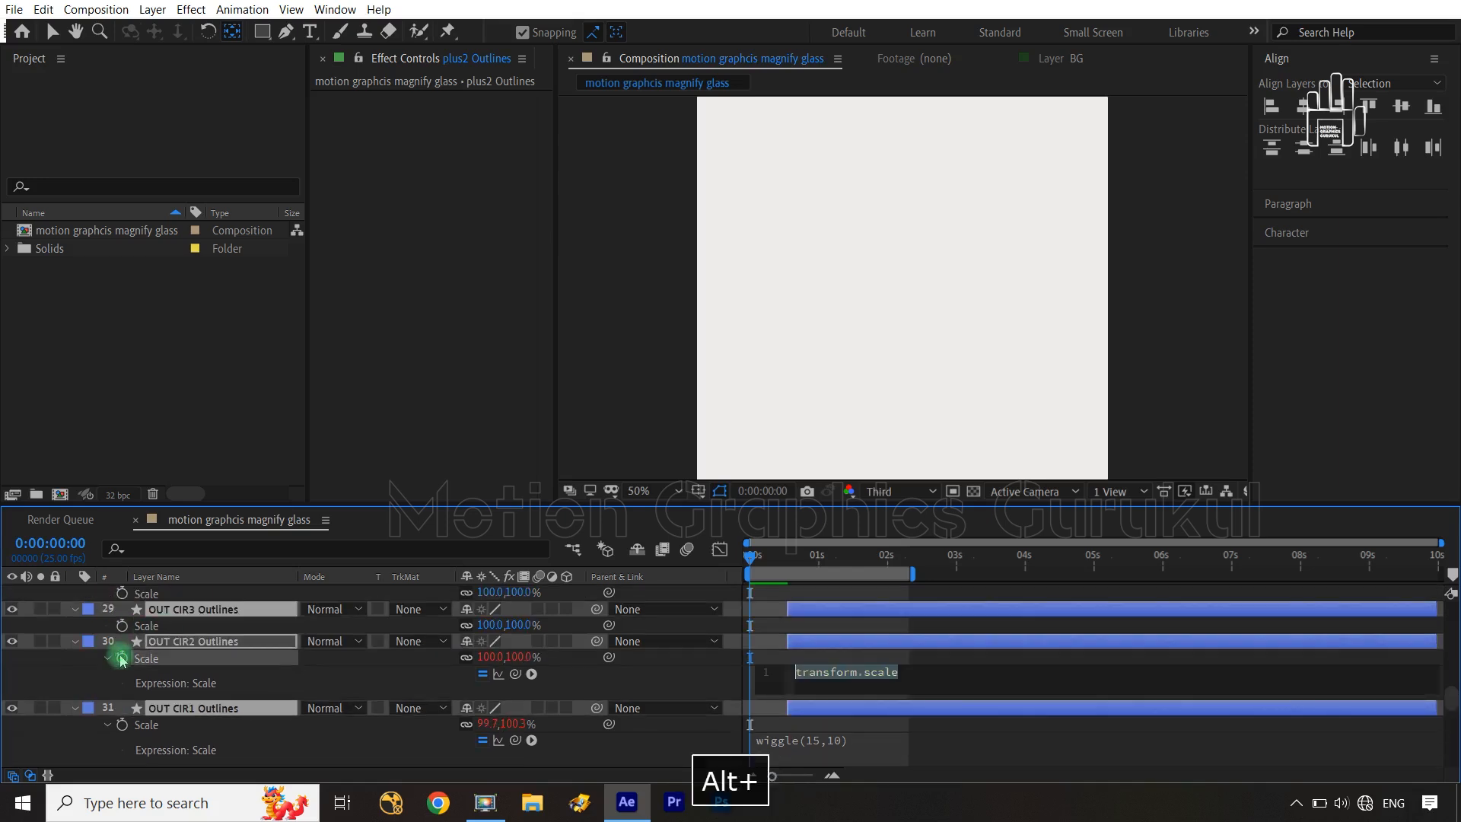
{"action": "key", "text": "ctrl+v"}
{"action": "left_click", "coordinate": [123, 626], "text": "alt"}
{"action": "key", "text": "ctrl+v"}
{"action": "scroll", "coordinate": [131, 650], "scroll_direction": "up", "scroll_amount": 3}
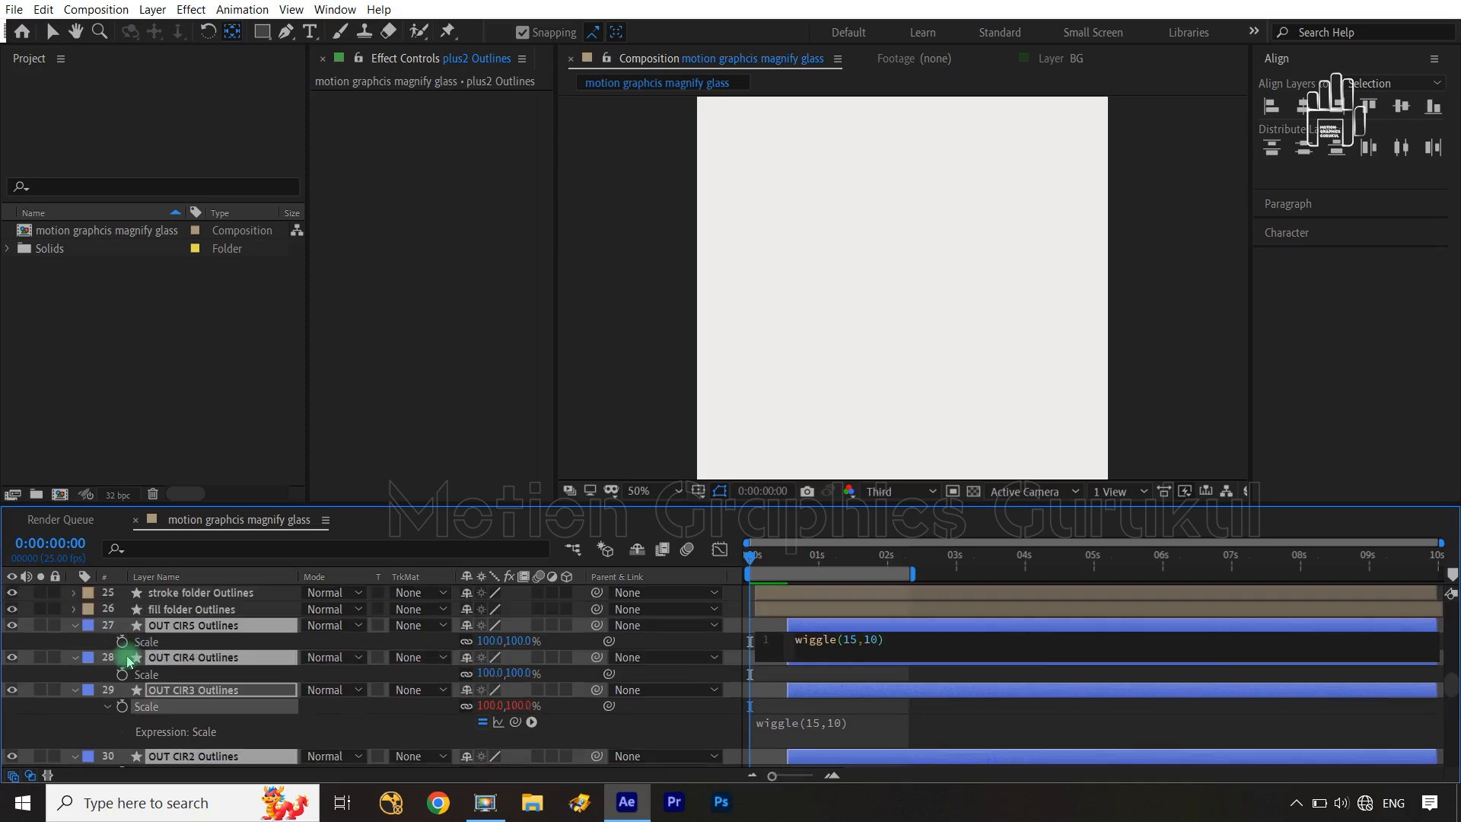
{"action": "left_click", "coordinate": [122, 674], "text": "alt"}
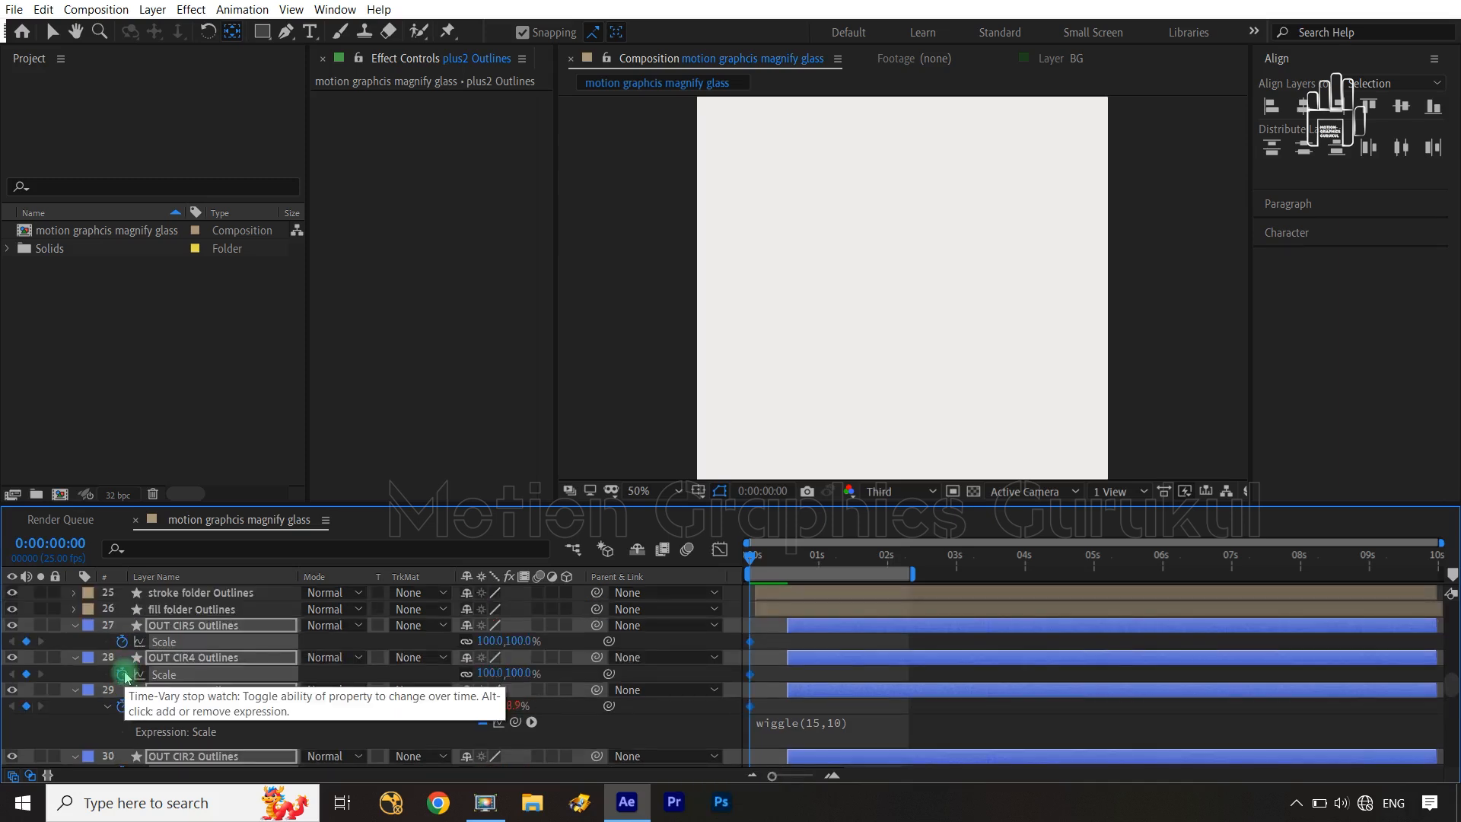
{"action": "key", "text": "ctrl+z"}
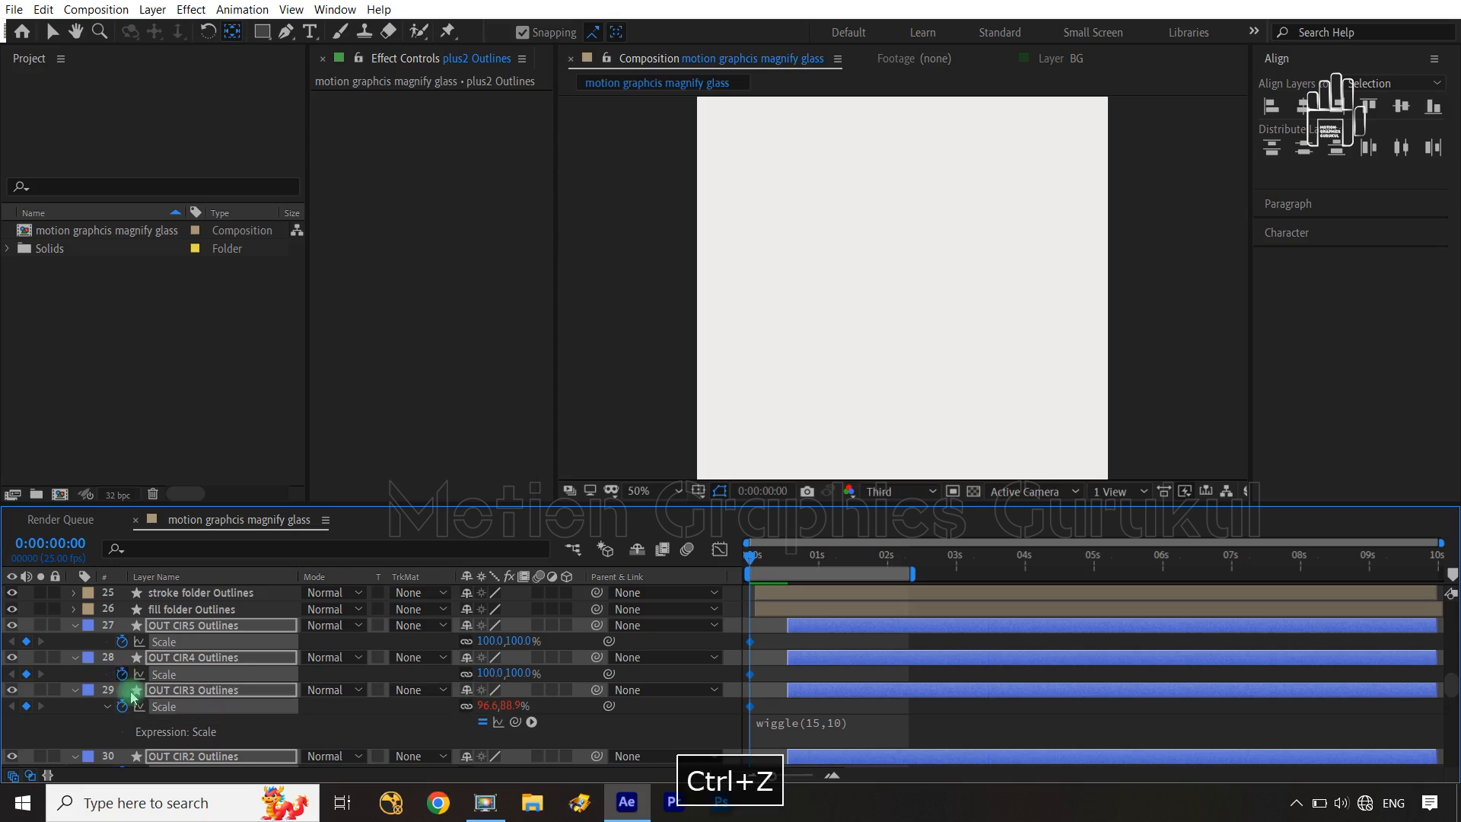
{"action": "key", "text": "ctrl+z"}
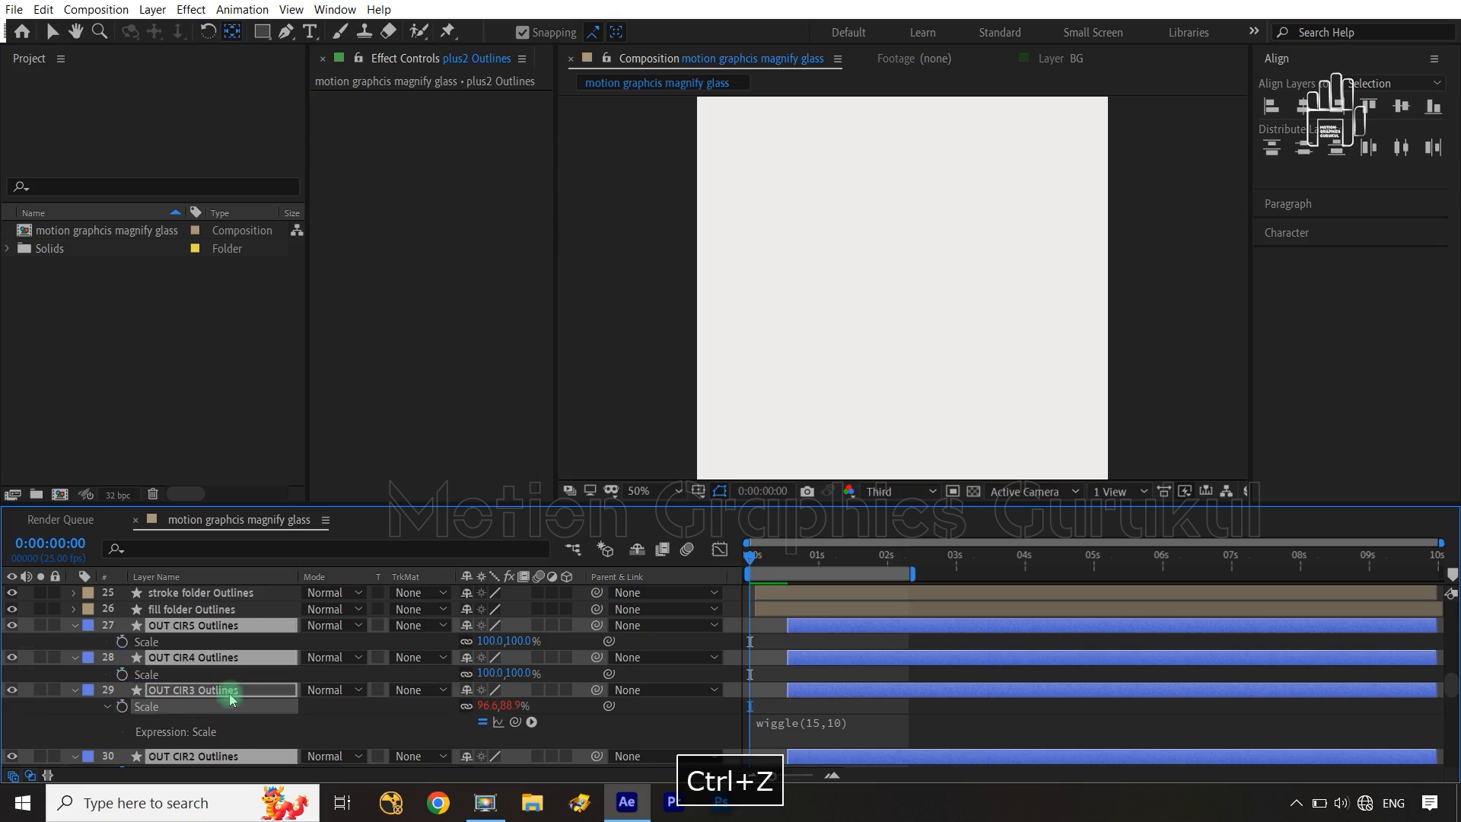
Step: Add the wiggle(15,10) expression to the Scale of OUT CIR4 and OUT CIR5 Outlines and preview the animation
{"action": "left_click", "coordinate": [123, 674], "text": "alt"}
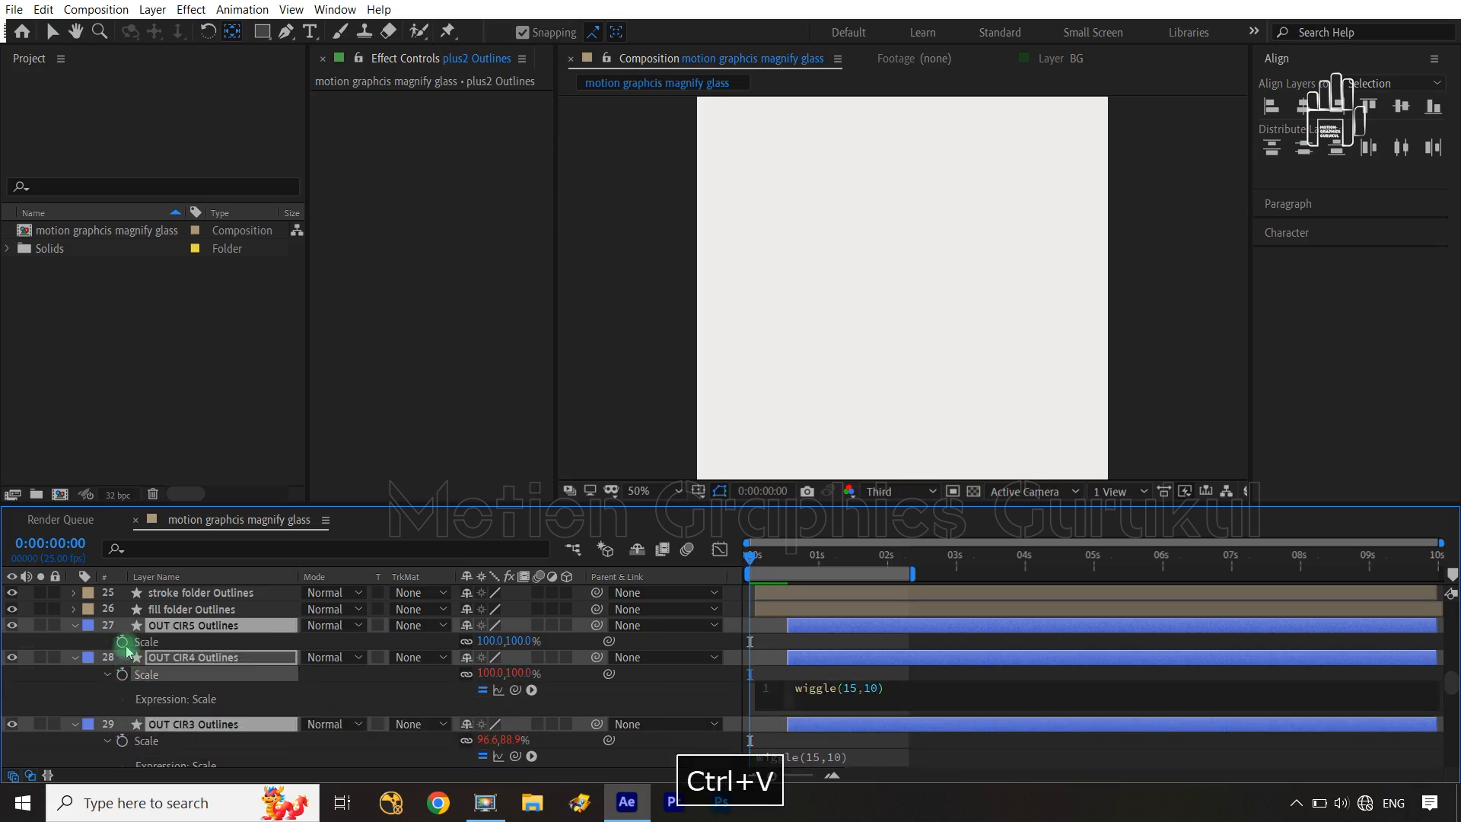
{"action": "left_click", "coordinate": [122, 642], "text": "alt"}
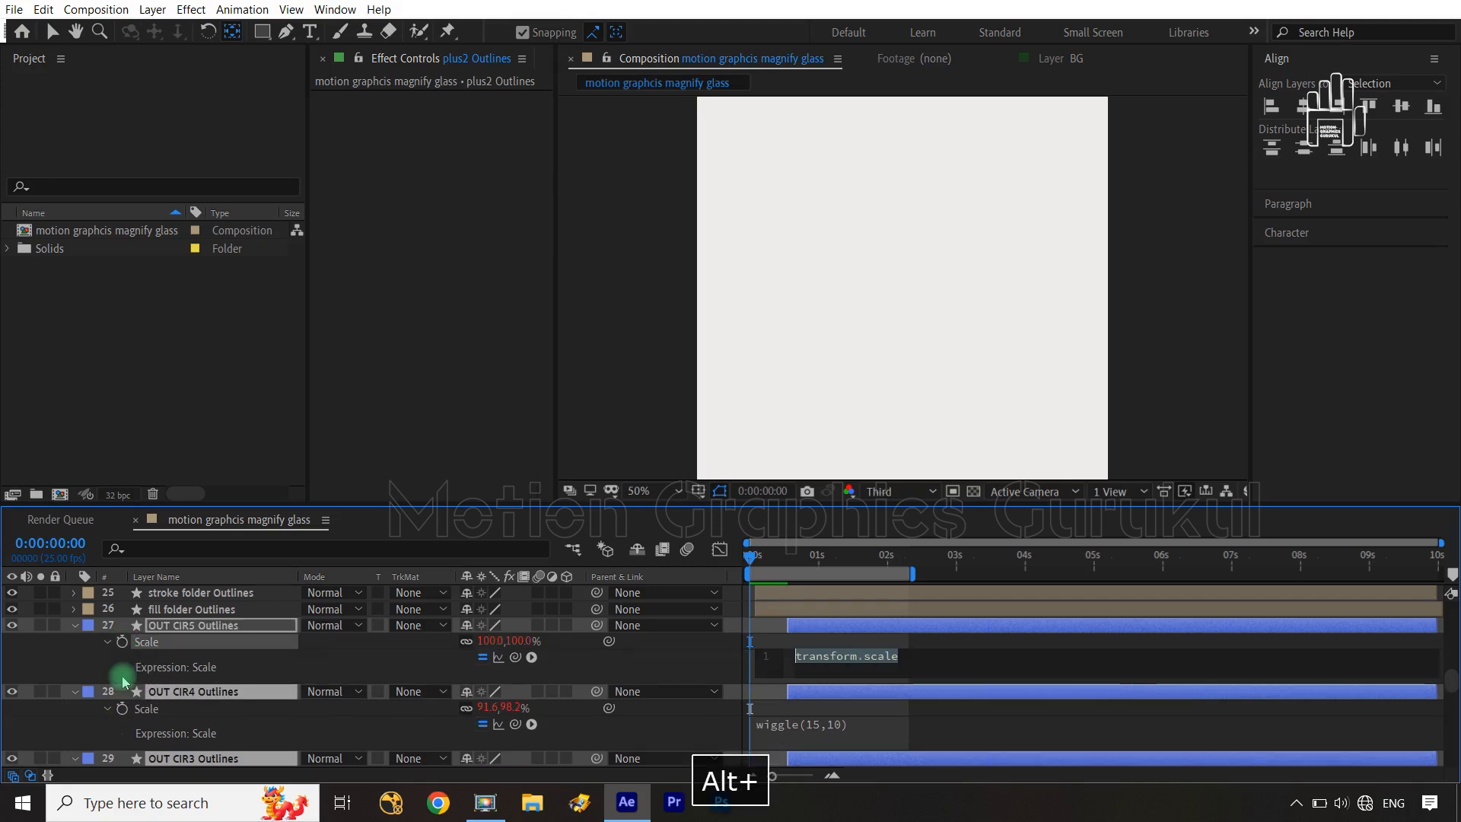
{"action": "key", "text": "ctrl+v"}
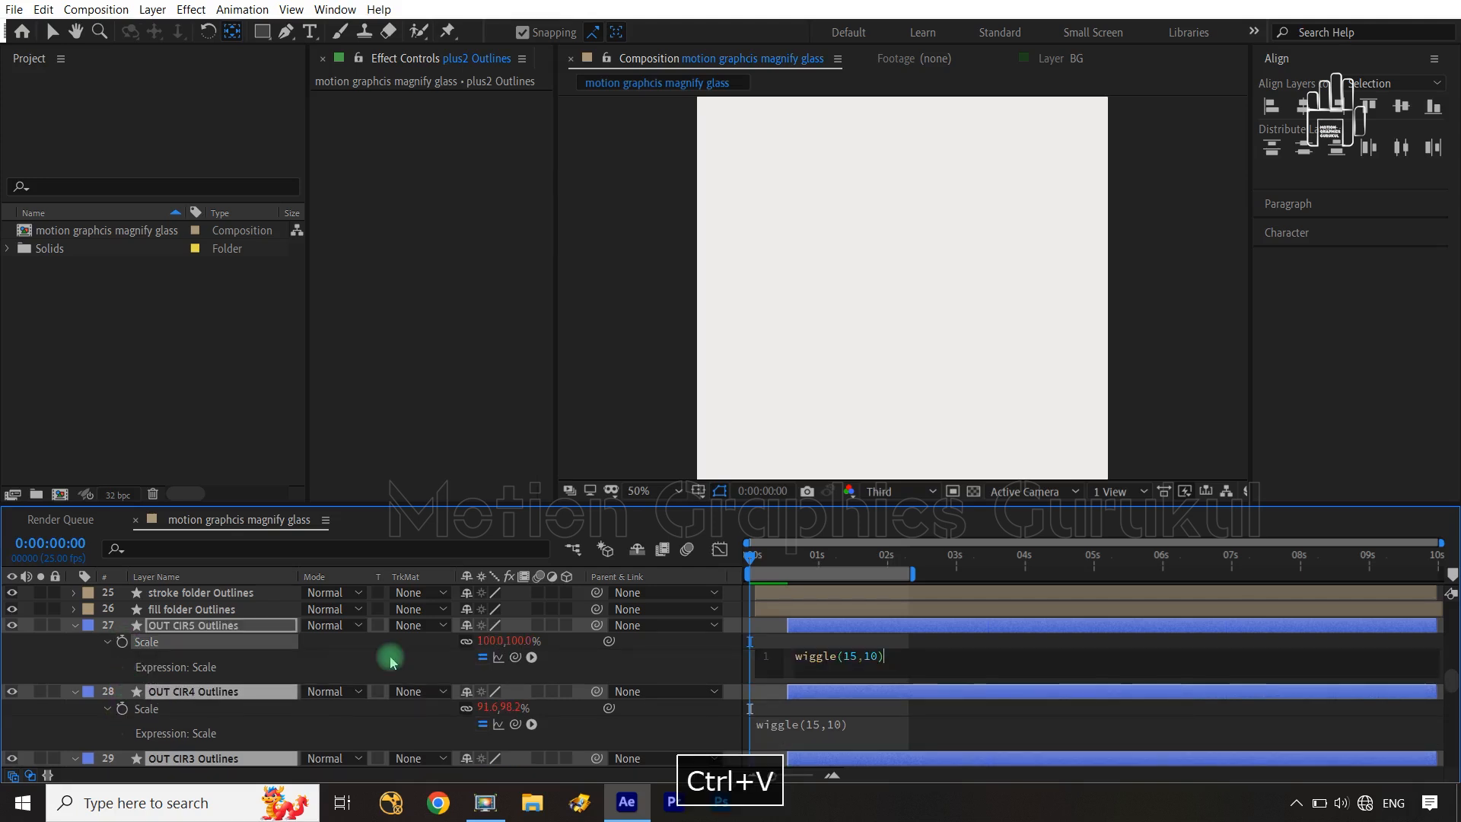
{"action": "left_click", "coordinate": [623, 664]}
{"action": "key", "text": "space"}
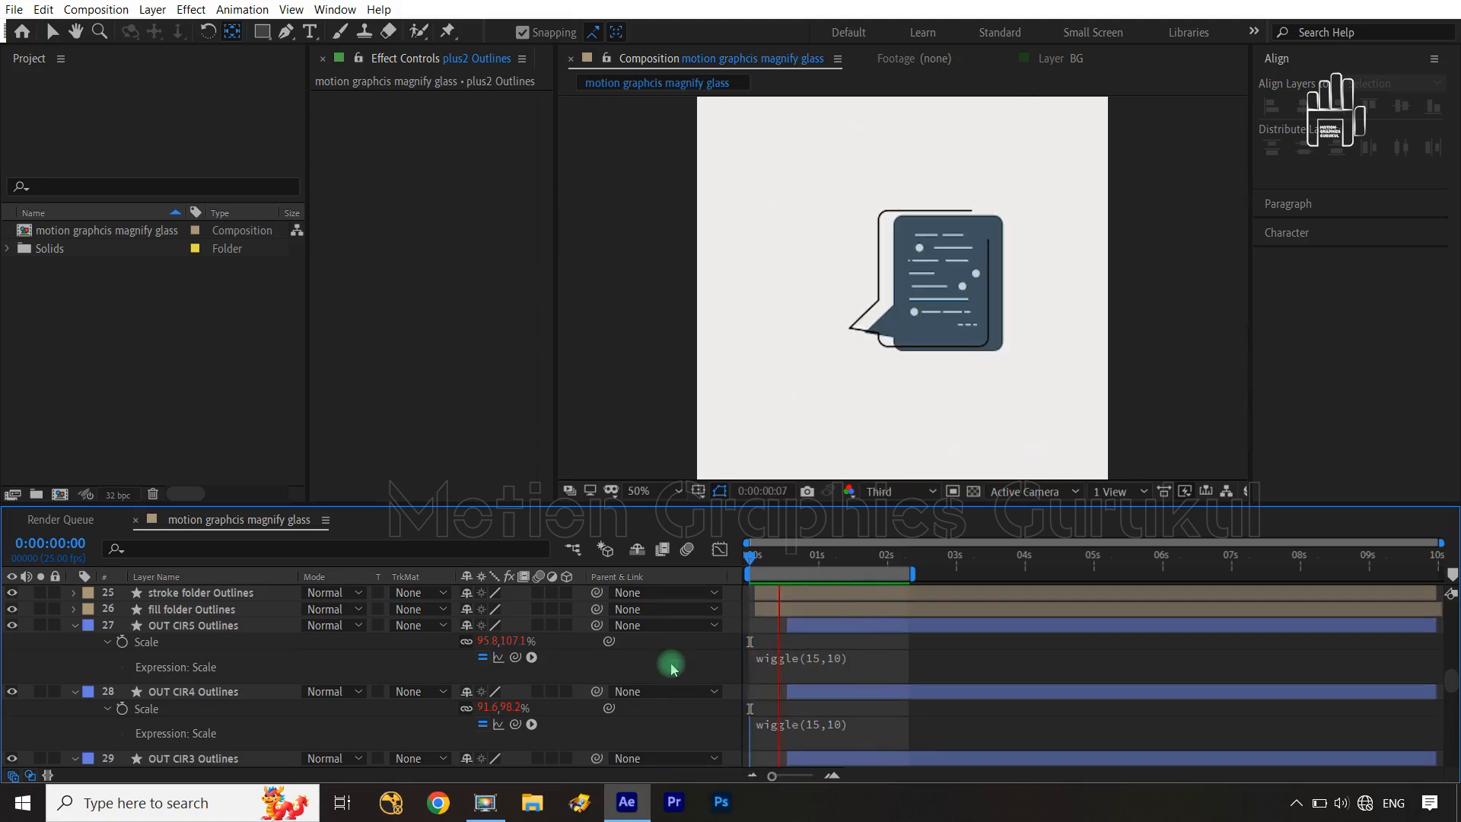
{"action": "key", "text": "space"}
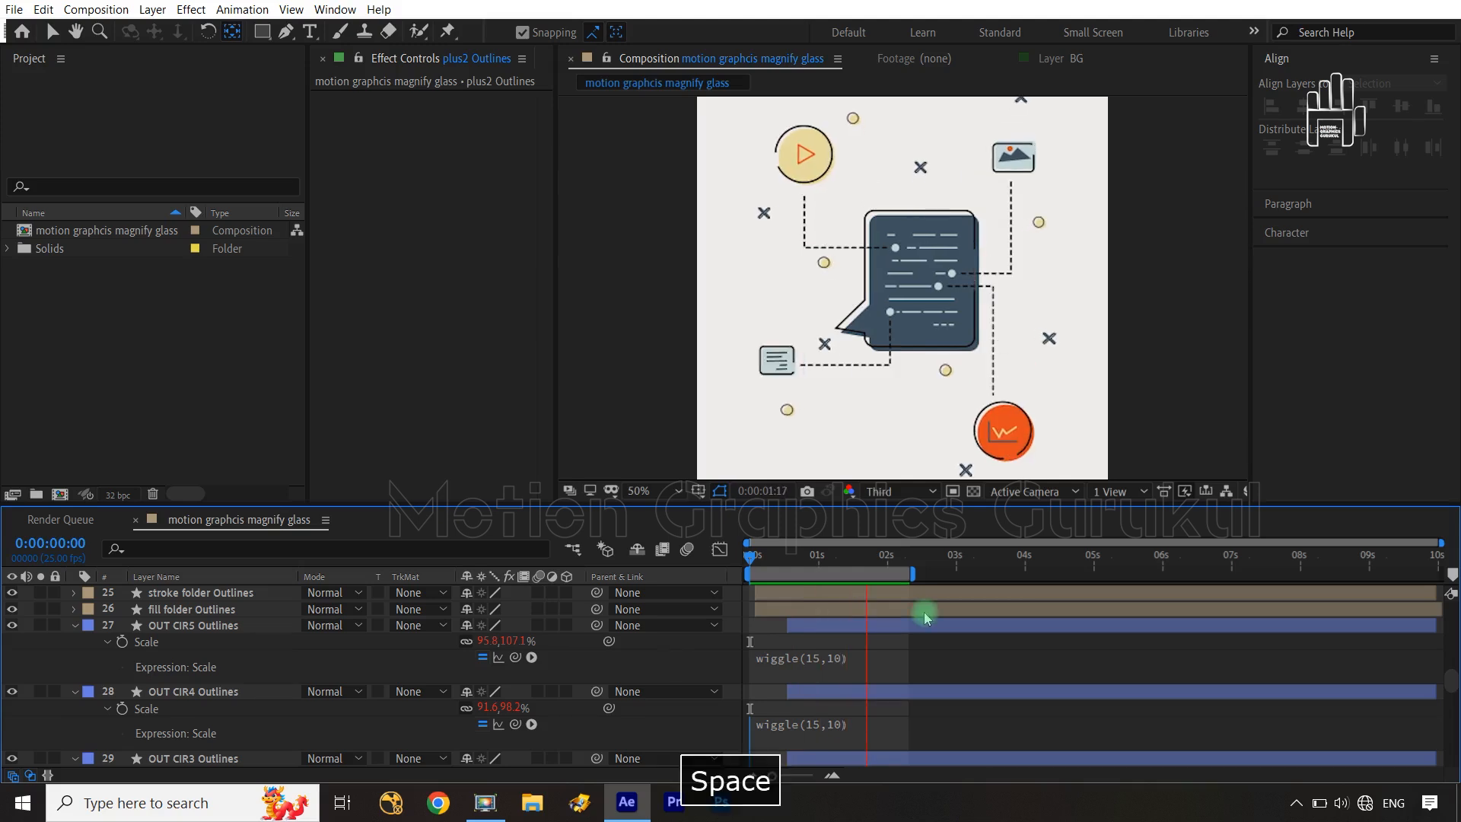
Step: Extend the work area end to about 4.5 seconds and preview the wiggling animation, checking the speech bubble up close
{"action": "left_click_drag", "start_coordinate": [915, 576], "coordinate": [1058, 577]}
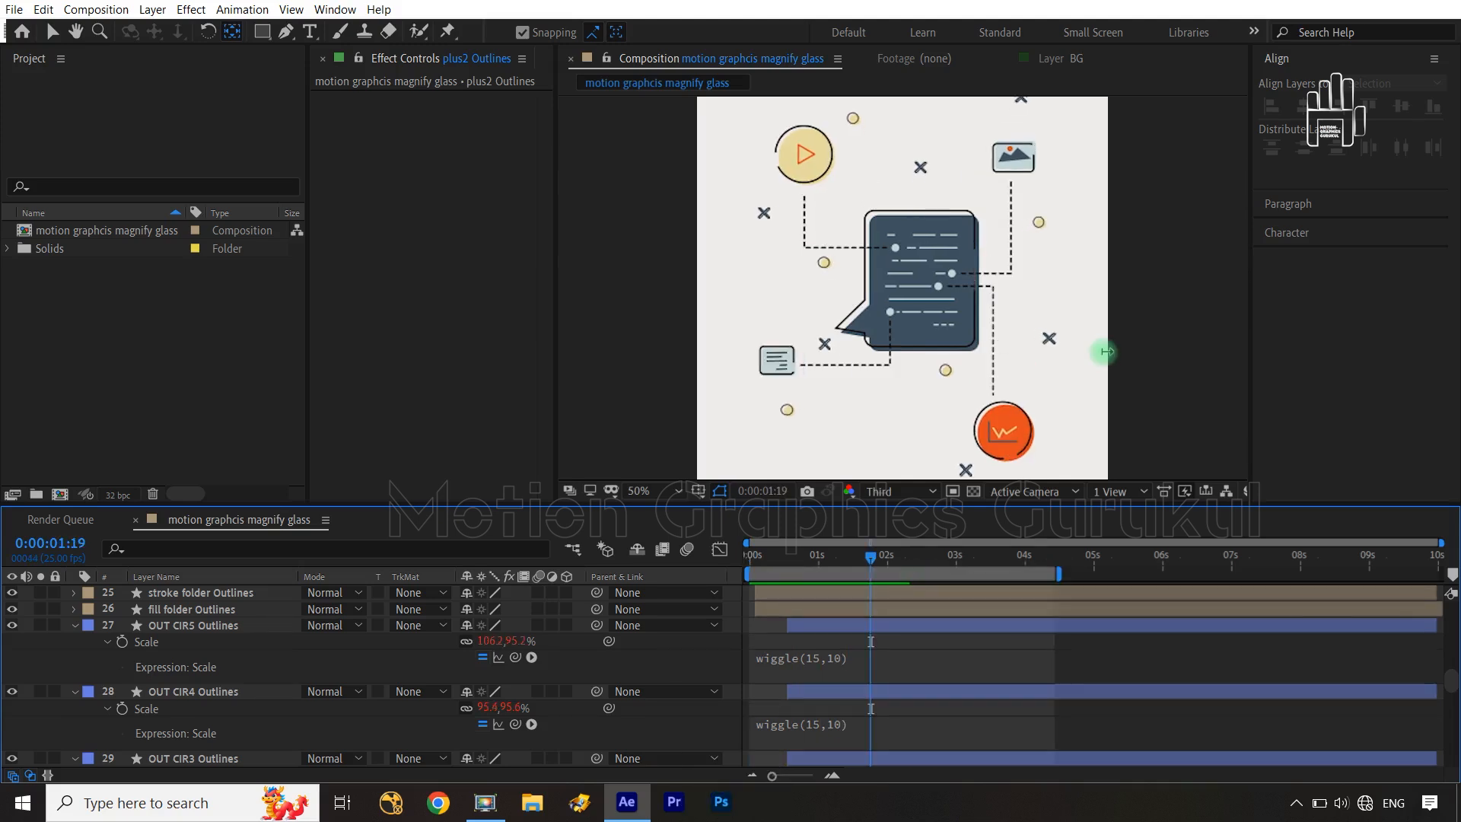
{"action": "key", "text": "period"}
{"action": "key", "text": "period"}
{"action": "key", "text": "space"}
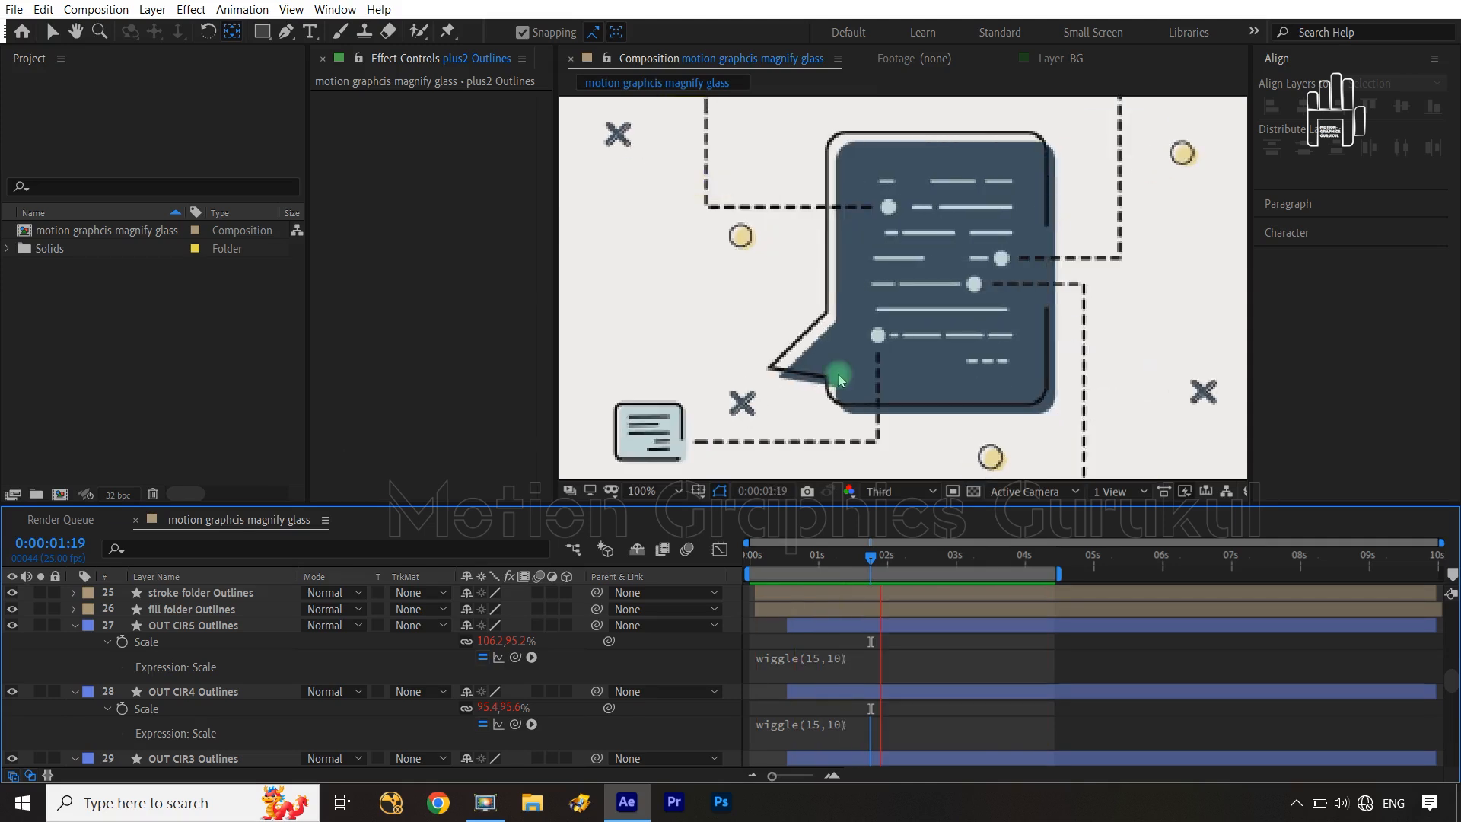
{"action": "key", "text": "shift+slash"}
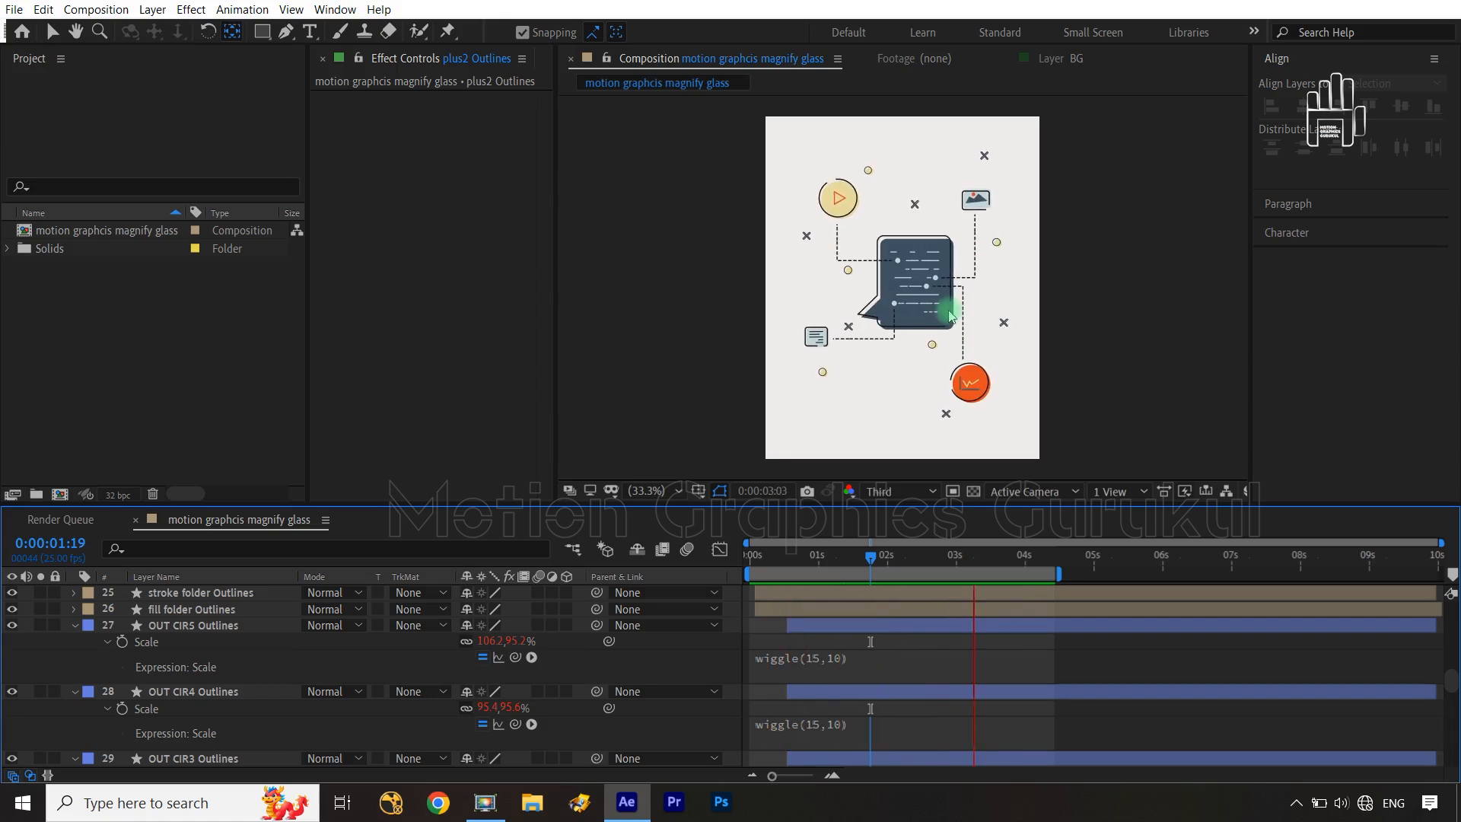
{"action": "key", "text": "space"}
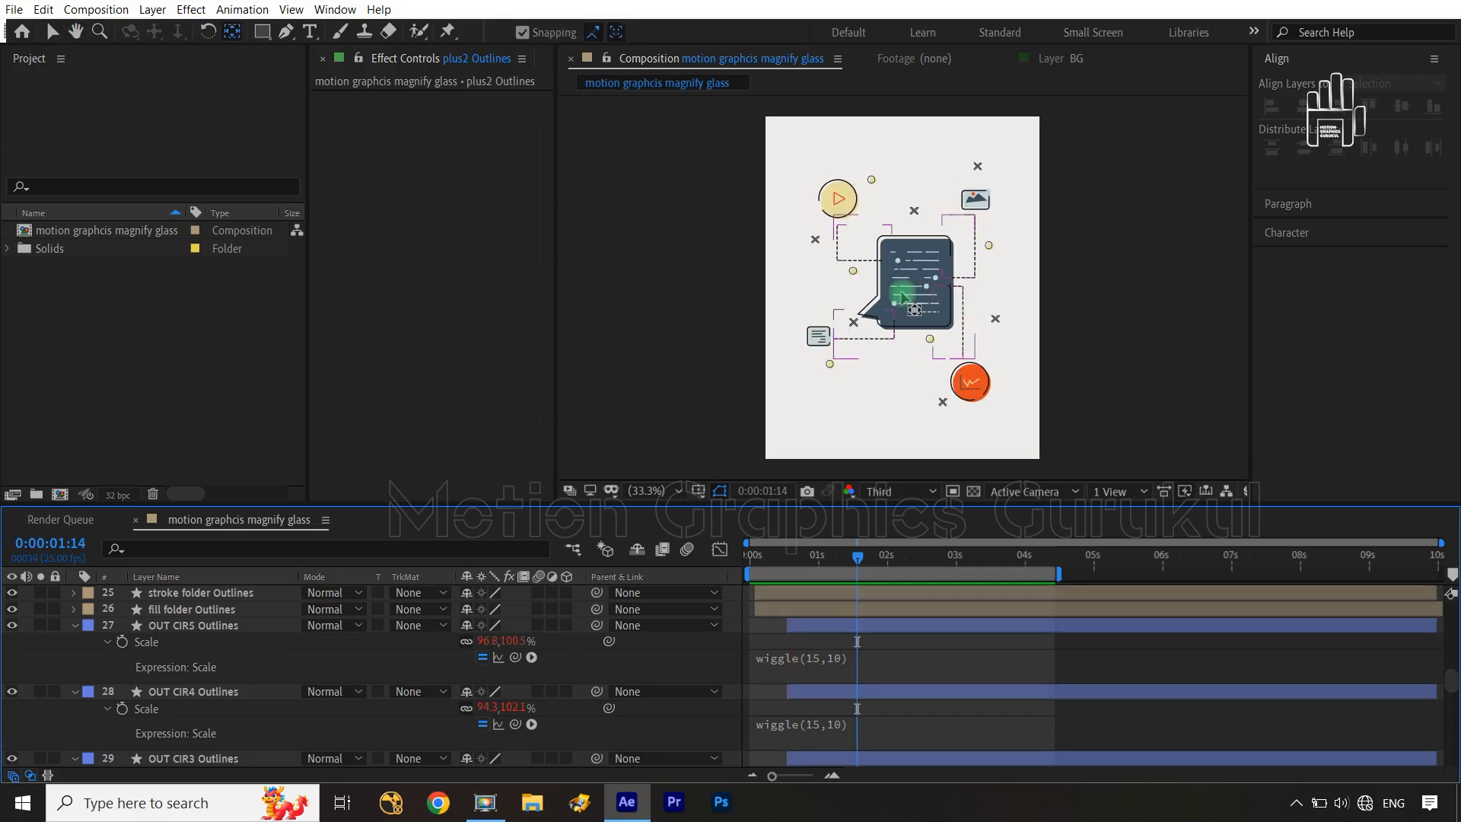
{"action": "scroll", "coordinate": [902, 297], "scroll_direction": "up", "scroll_amount": 3}
{"action": "scroll", "coordinate": [914, 299], "scroll_direction": "down", "scroll_amount": 2}
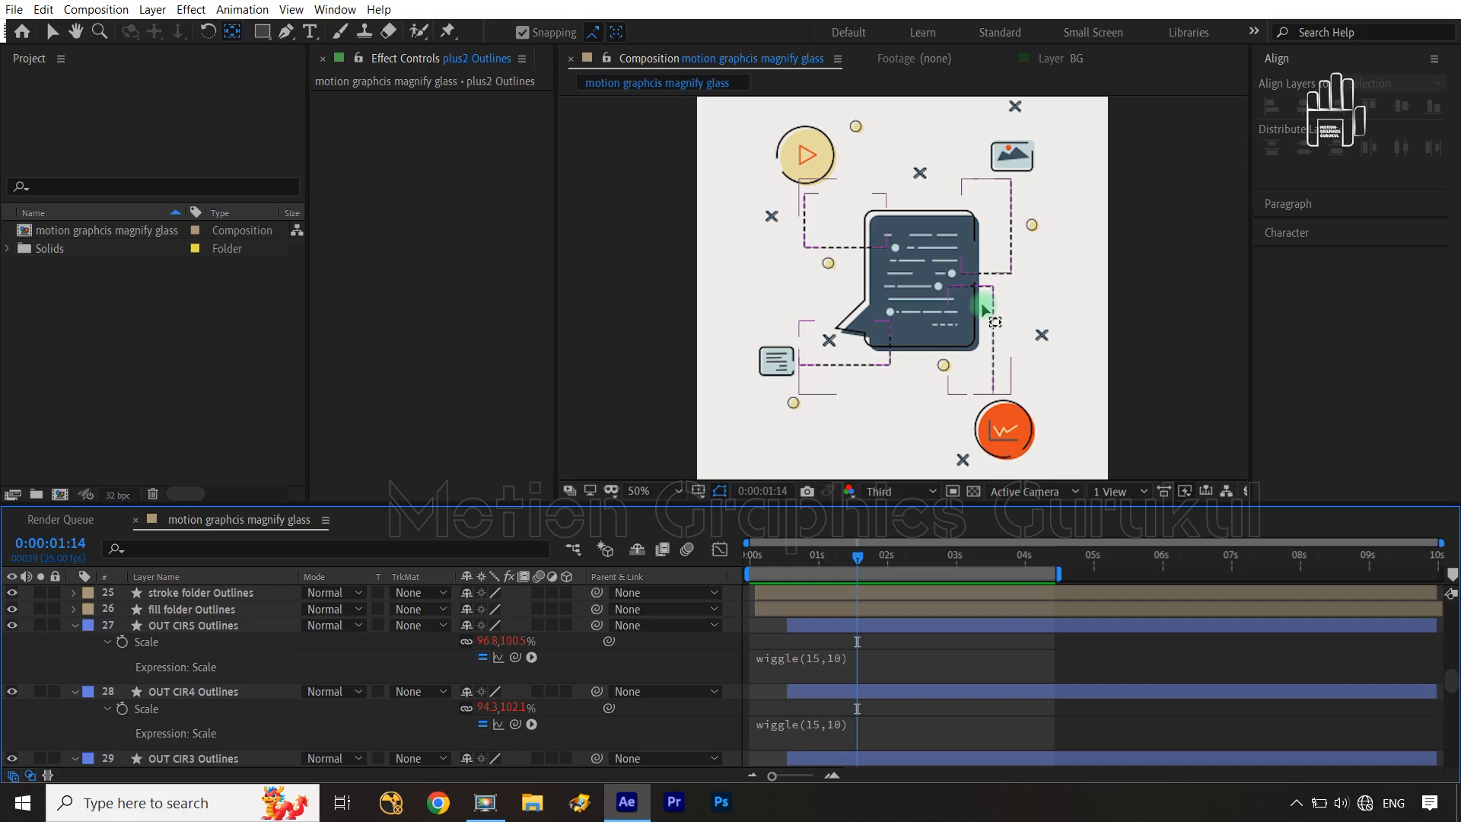
Step: Collapse the properties of the OUT CIR1 to OUT CIR5 Outlines and plus1 to plus6 Outlines layers in the maximized timeline
{"action": "left_click", "coordinate": [79, 630]}
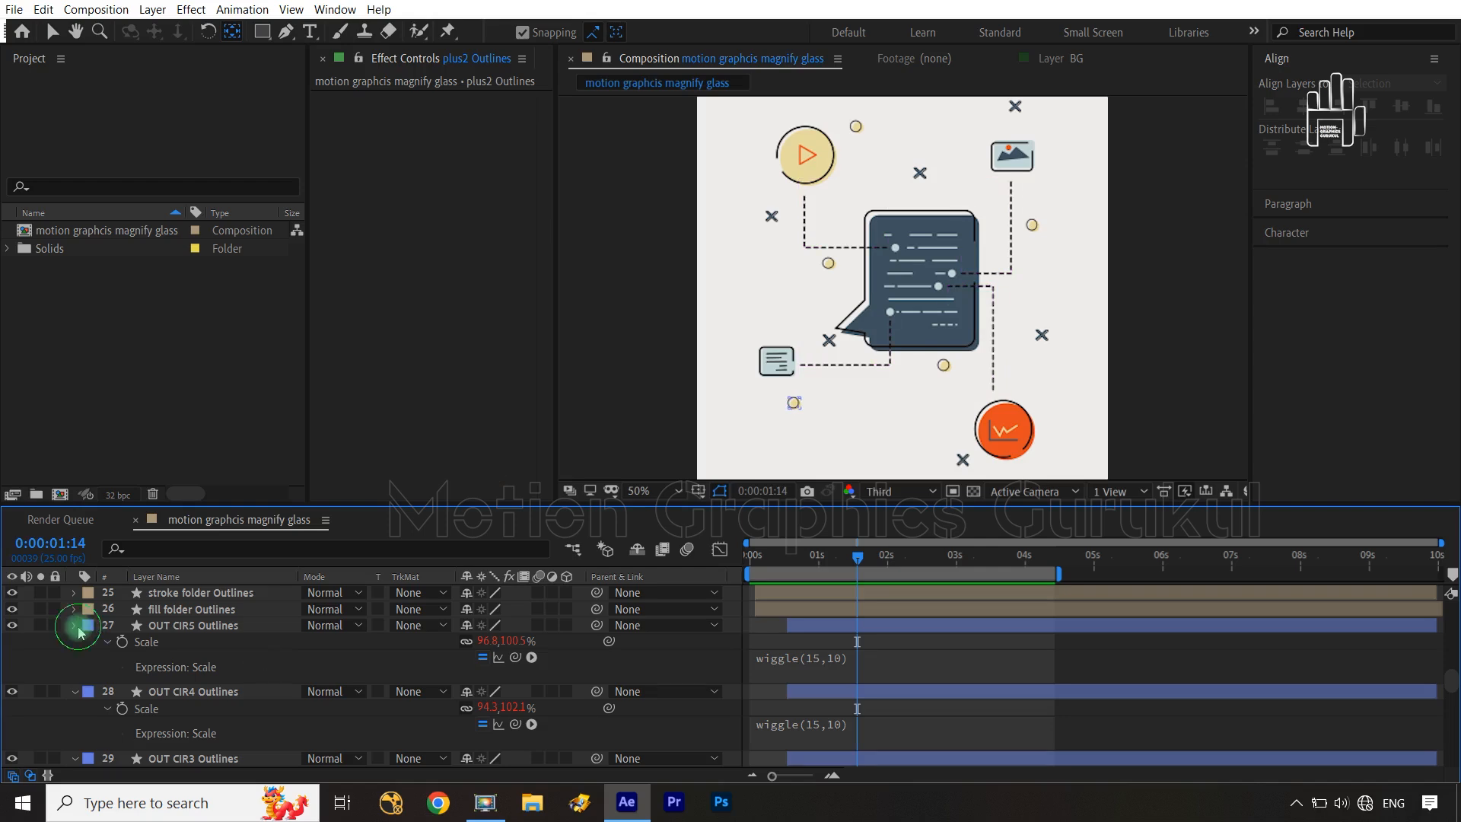
{"action": "left_click", "coordinate": [75, 626]}
{"action": "left_click", "coordinate": [610, 684]}
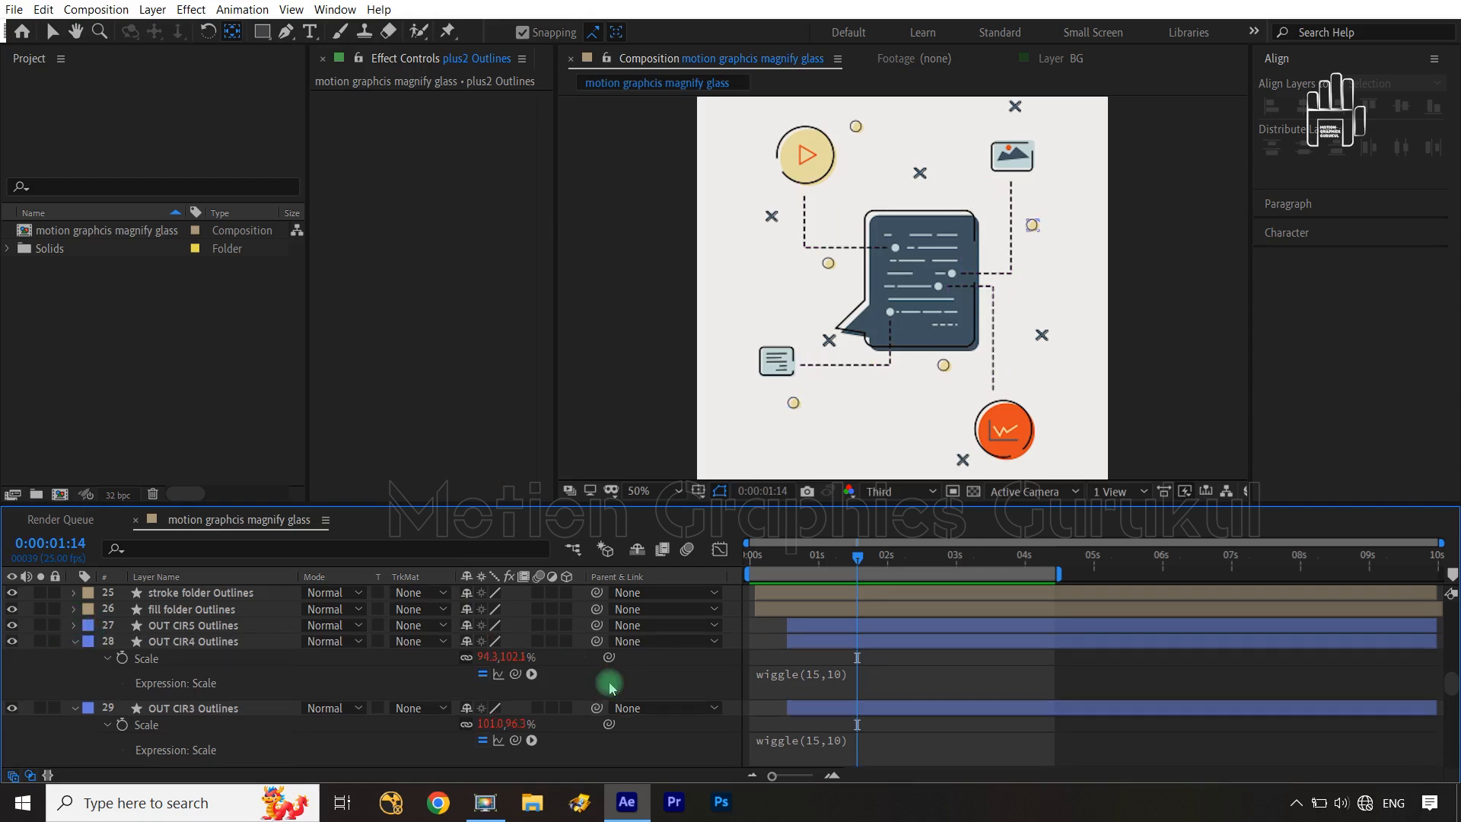
{"action": "key", "text": "grave"}
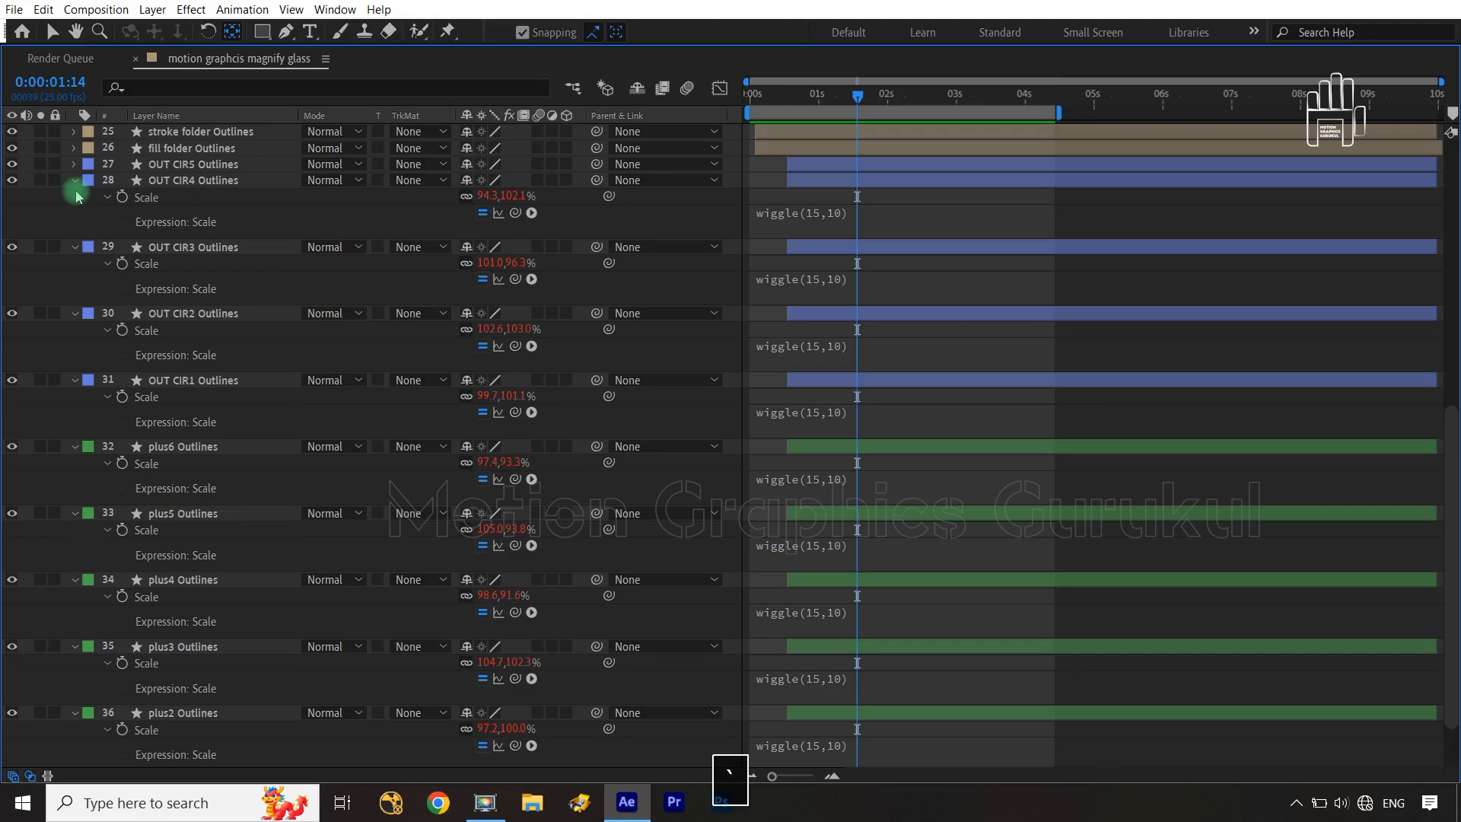
{"action": "left_click", "coordinate": [183, 179]}
{"action": "scroll", "coordinate": [228, 342], "scroll_direction": "down", "scroll_amount": 2}
{"action": "left_click", "coordinate": [170, 706], "text": "shift"}
{"action": "key", "text": "u"}
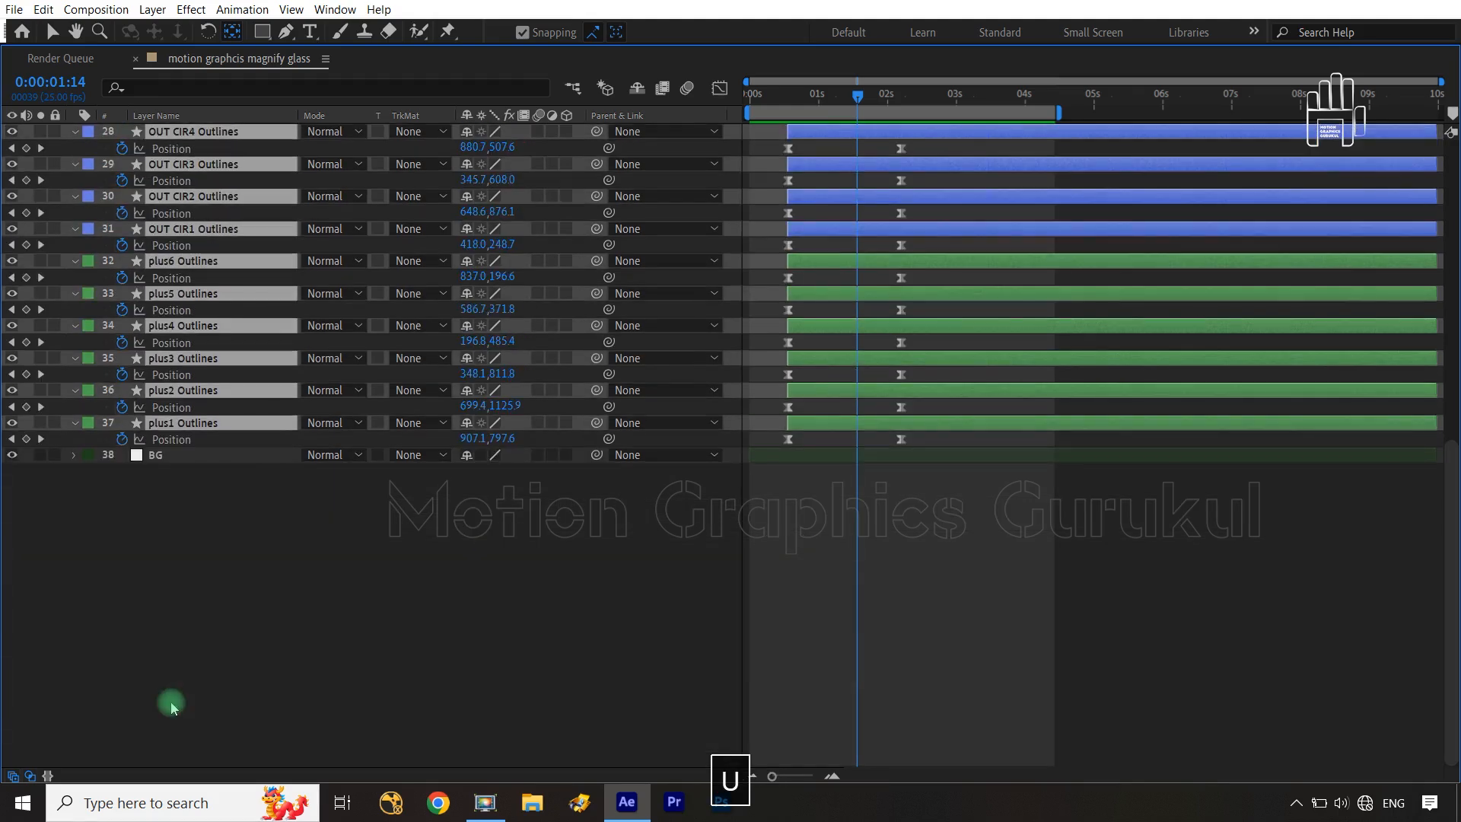
{"action": "key", "text": "u"}
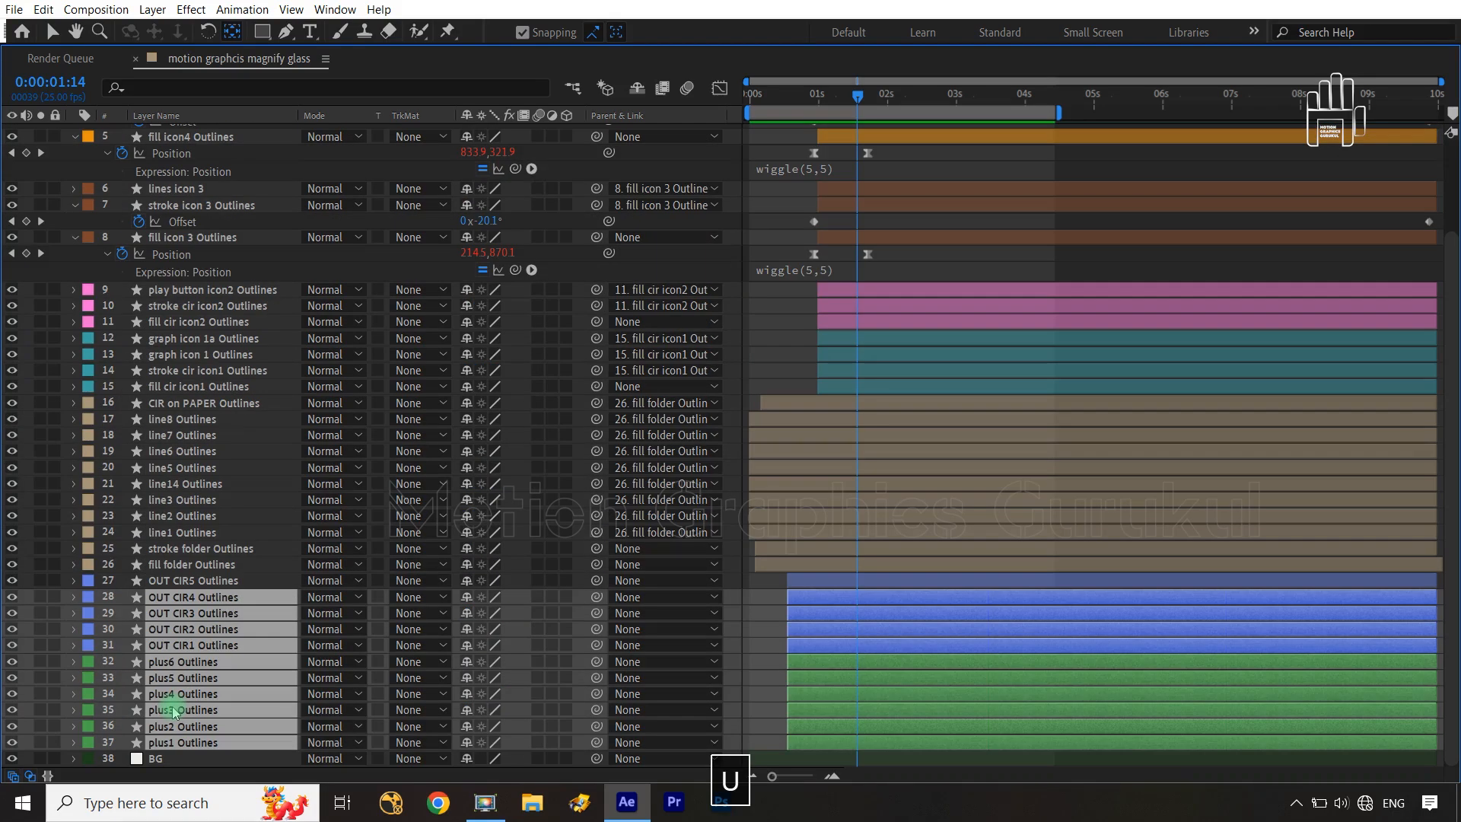
{"action": "key", "text": "u"}
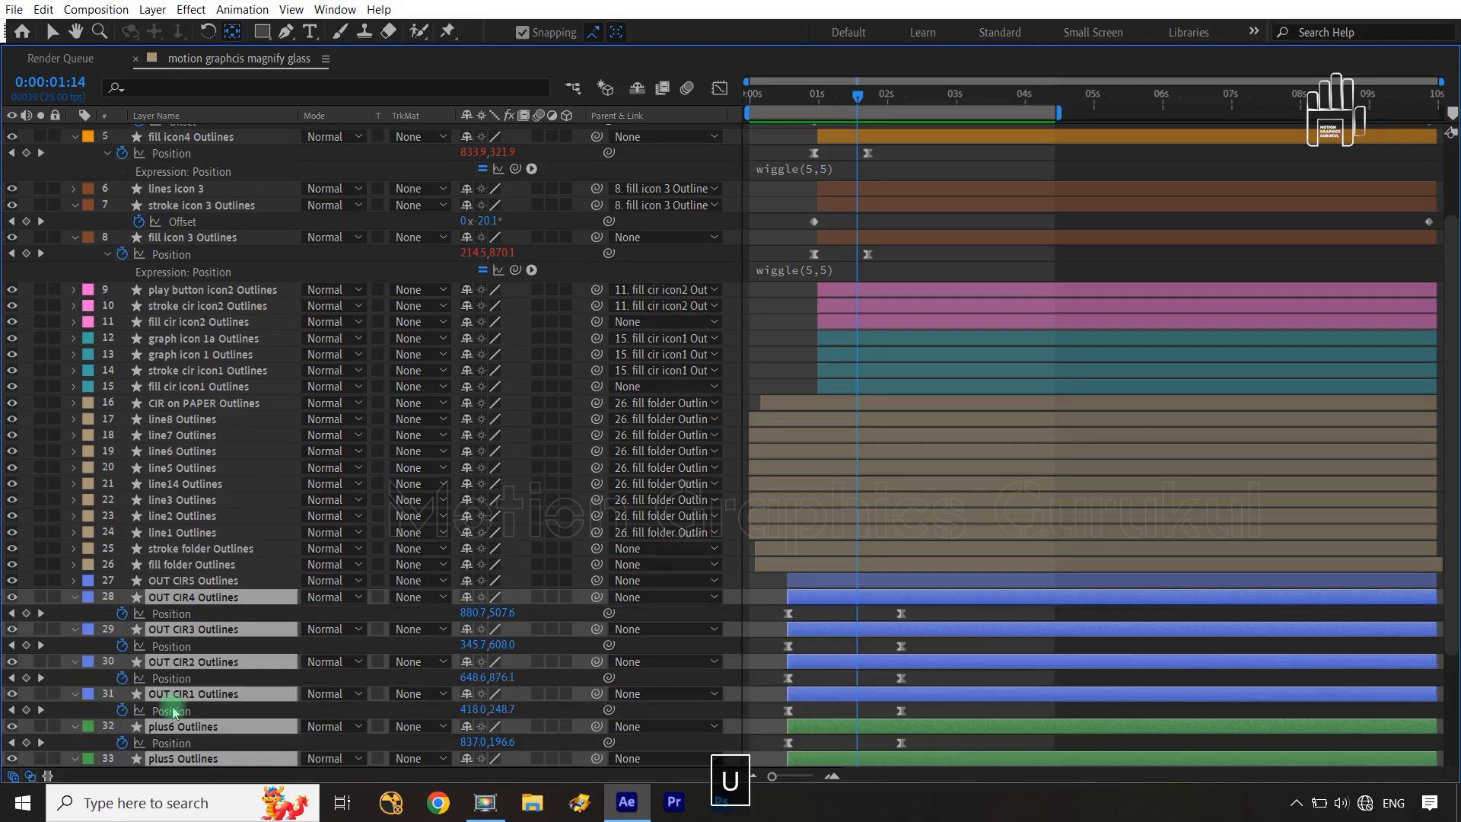
{"action": "key", "text": "i"}
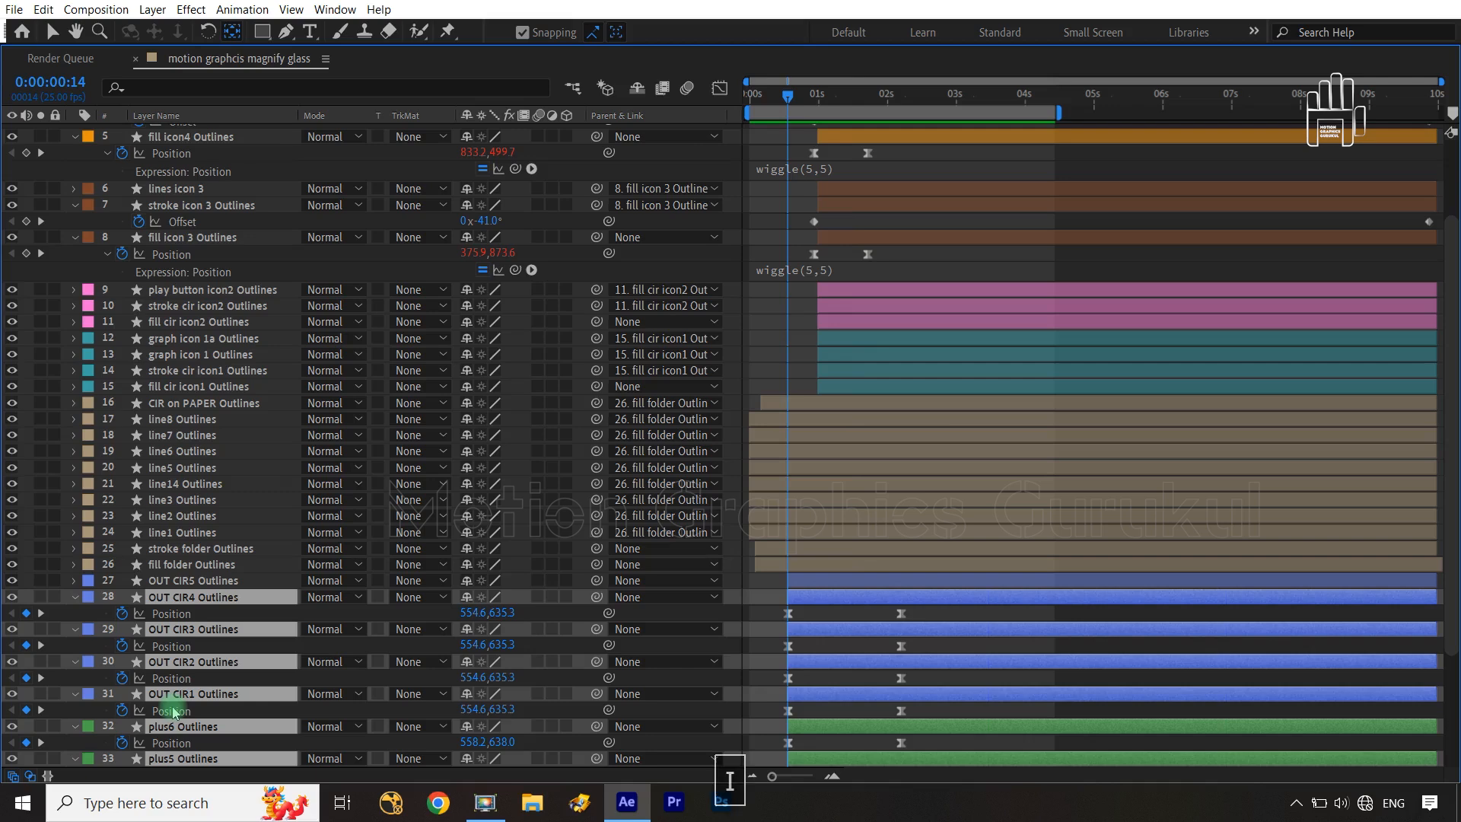
{"action": "key", "text": "u"}
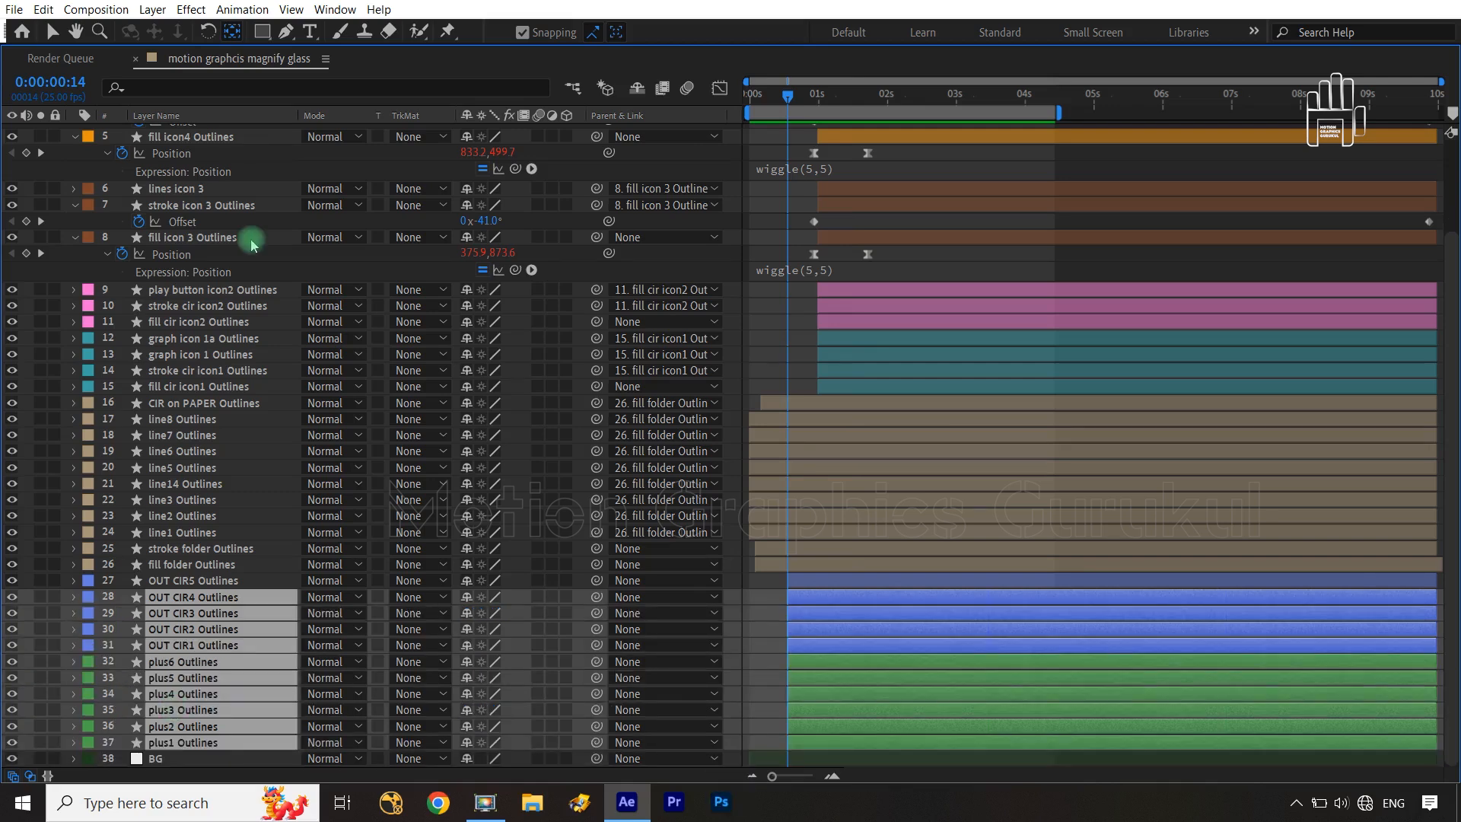
Step: Collapse the revealed properties of all layers from fill icon 3 Outlines up to connecting lines Outlines
{"action": "left_click", "coordinate": [234, 241]}
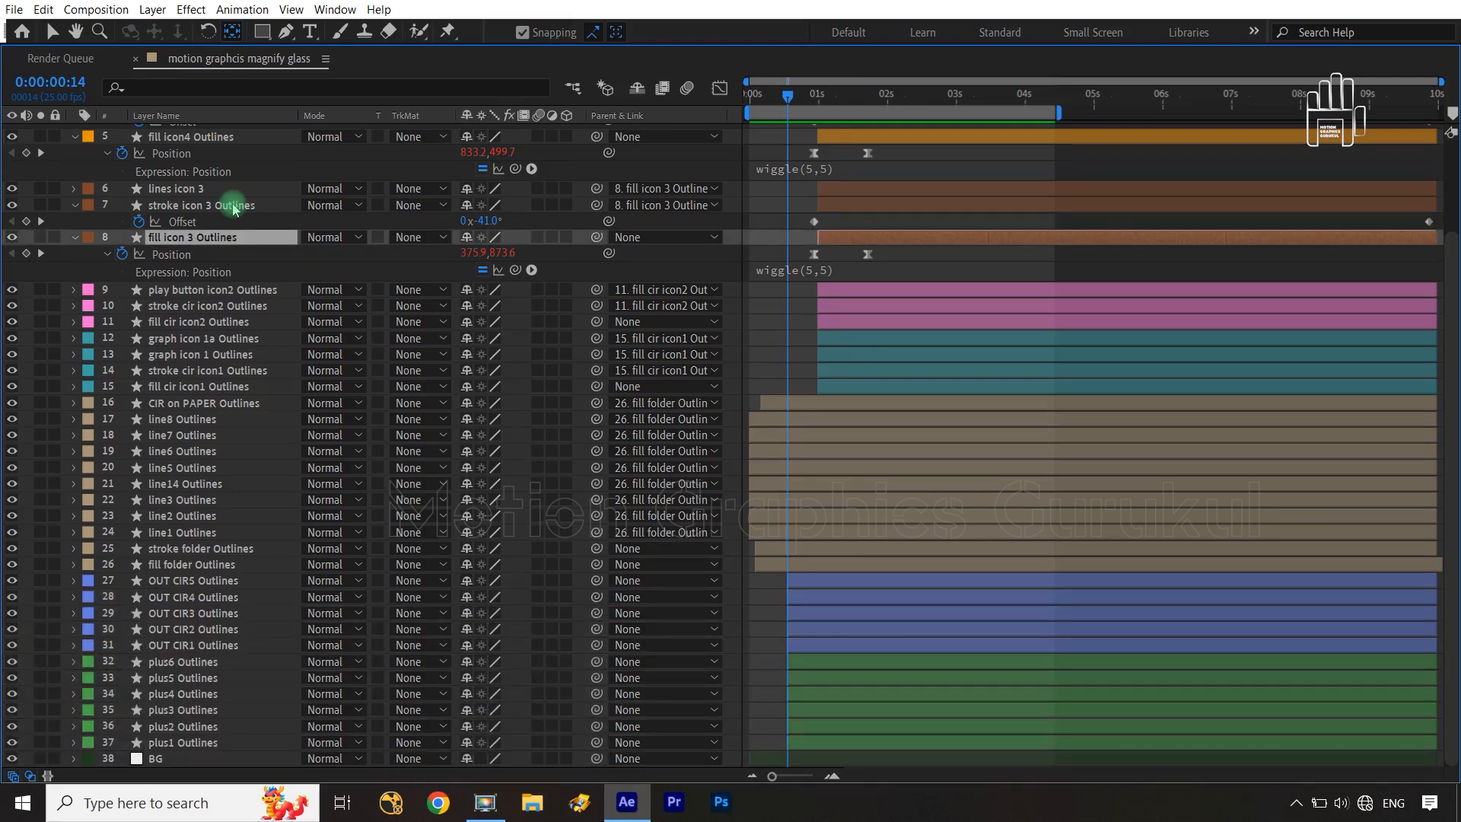
{"action": "scroll", "coordinate": [232, 209], "scroll_direction": "up", "scroll_amount": 4}
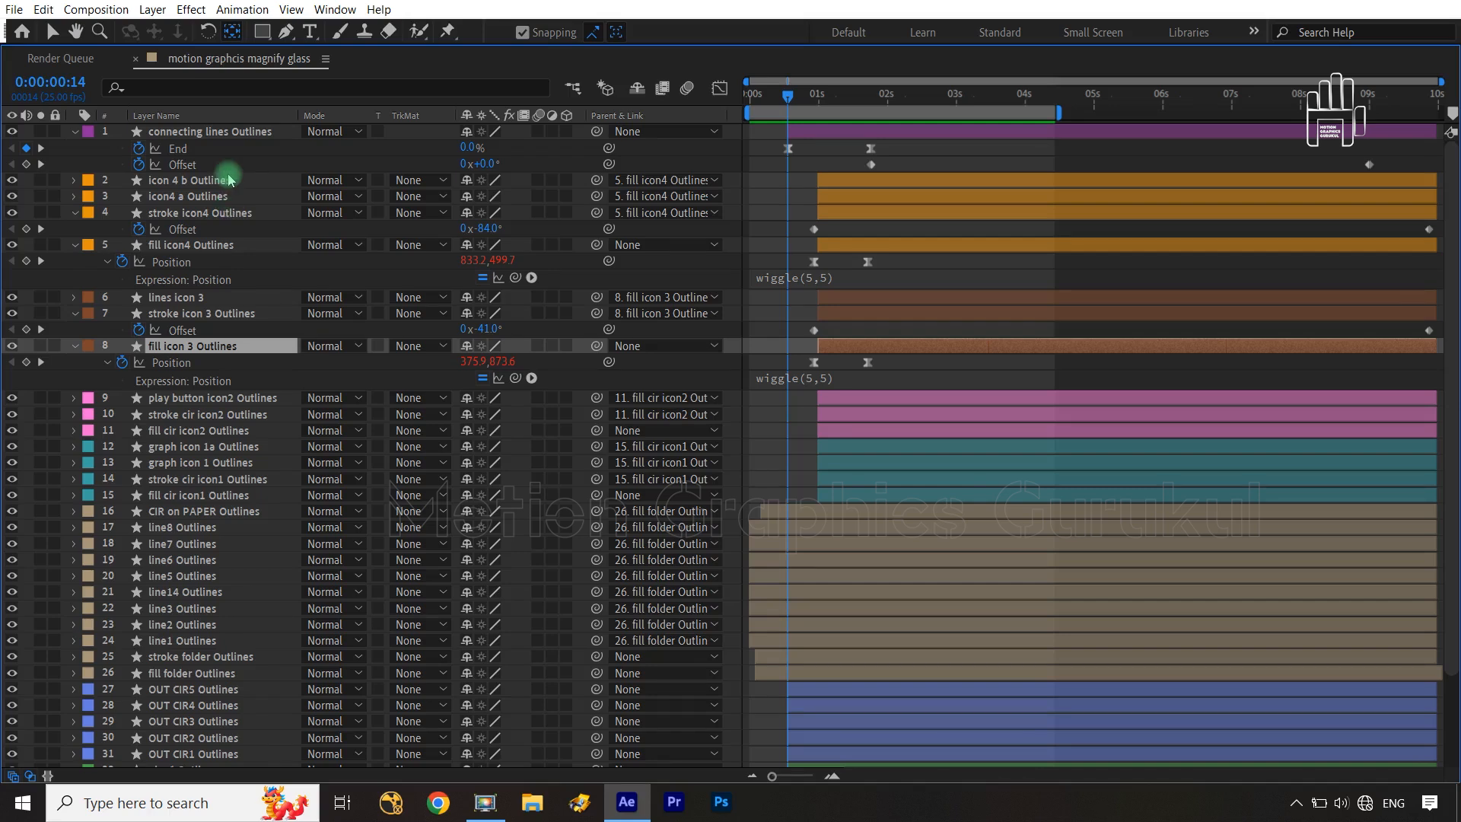
{"action": "left_click", "coordinate": [226, 135], "text": "shift"}
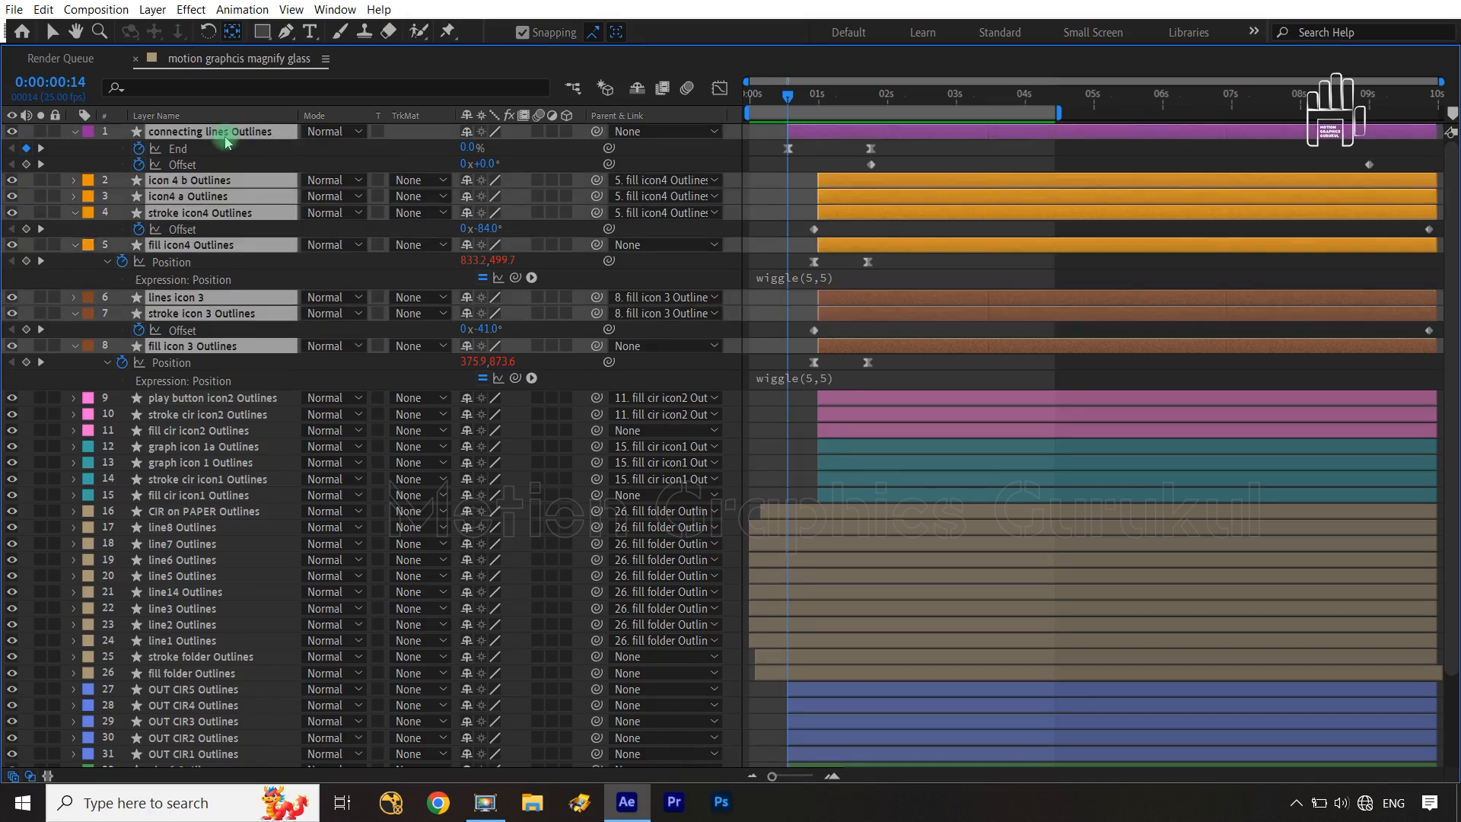
{"action": "key", "text": "u"}
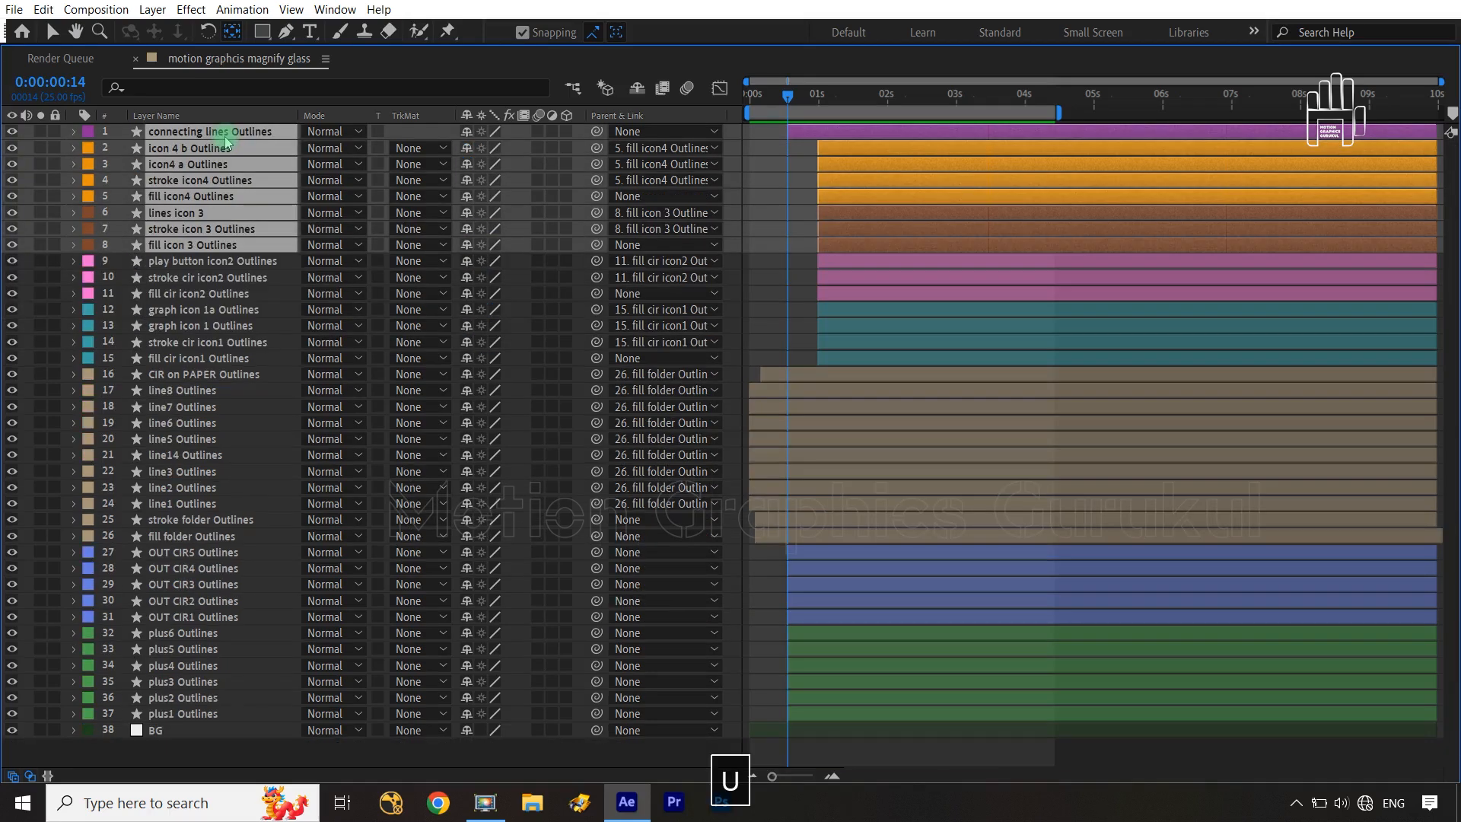
Step: Add a new null object to the composition with no layers selected
{"action": "left_click", "coordinate": [516, 585]}
{"action": "right_click", "coordinate": [517, 584]}
{"action": "mouse_move", "coordinate": [532, 593]}
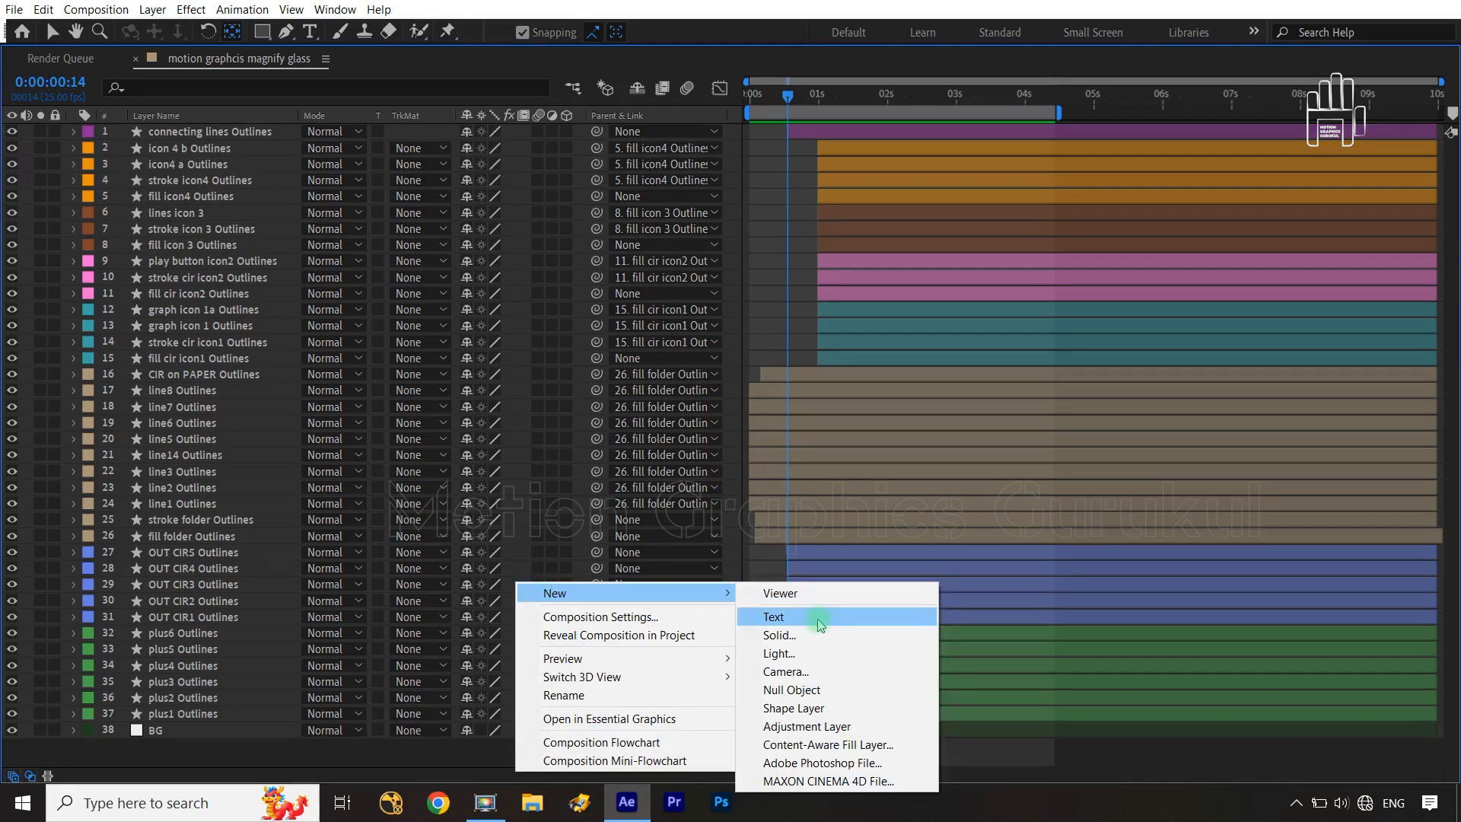
{"action": "left_click", "coordinate": [798, 689]}
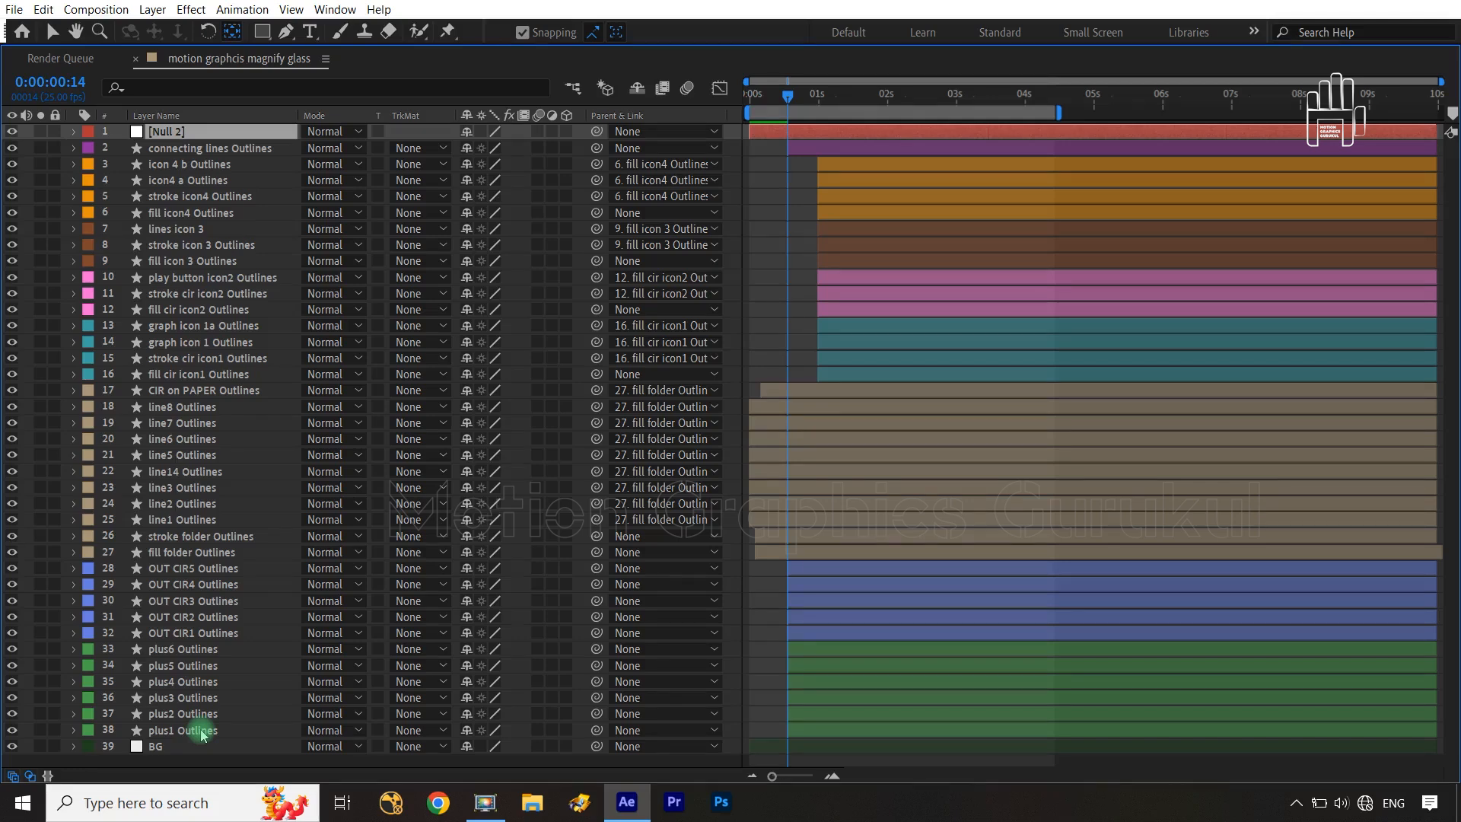
Step: Parent connecting lines, the four icon fill layers, stroke folder, fill folder, and all OUT CIR and plus Outlines layers to the new null object
{"action": "left_click_drag", "start_coordinate": [202, 732], "coordinate": [191, 542]}
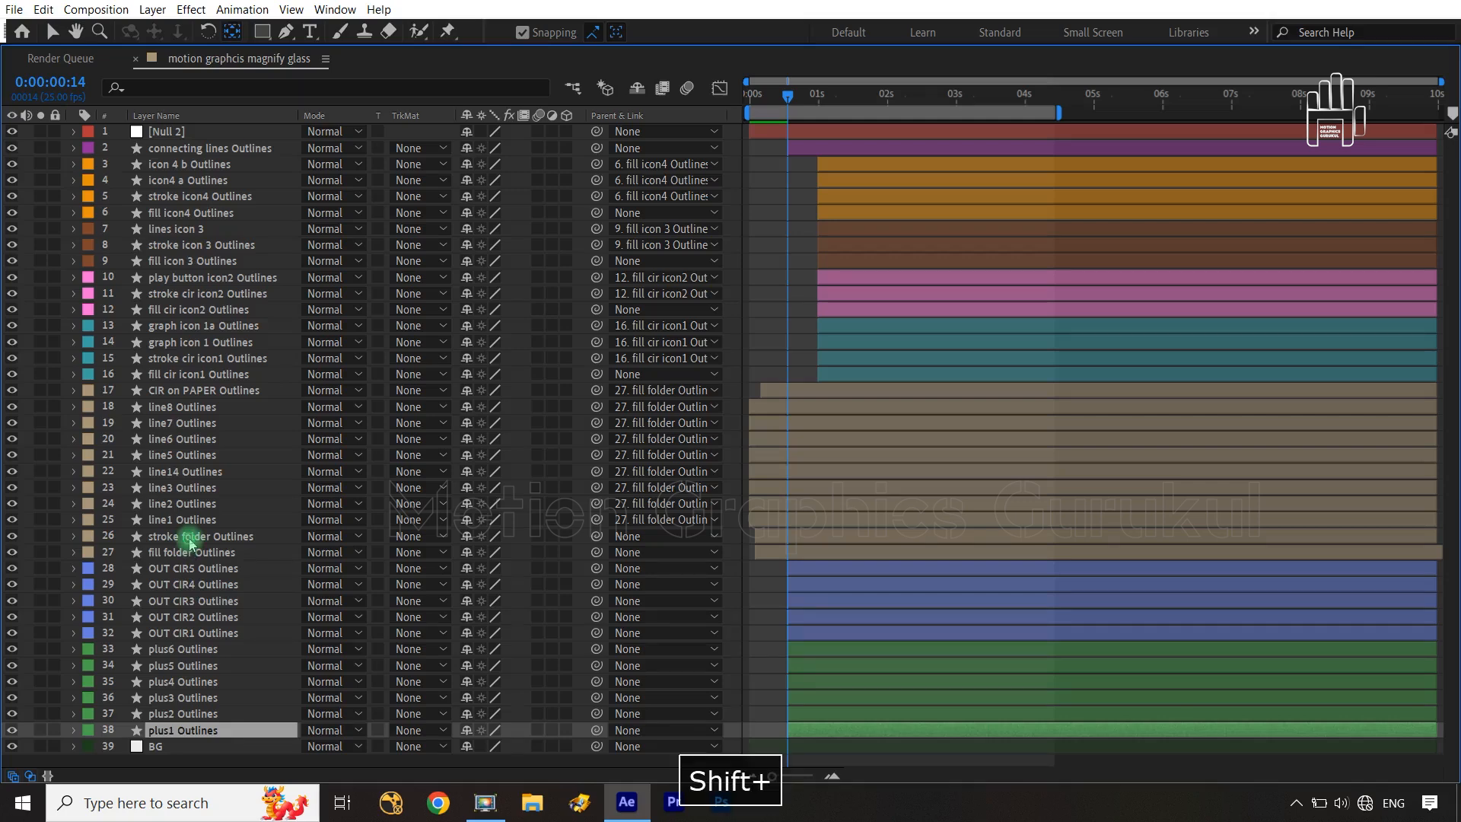
{"action": "left_click", "coordinate": [190, 537], "text": "shift"}
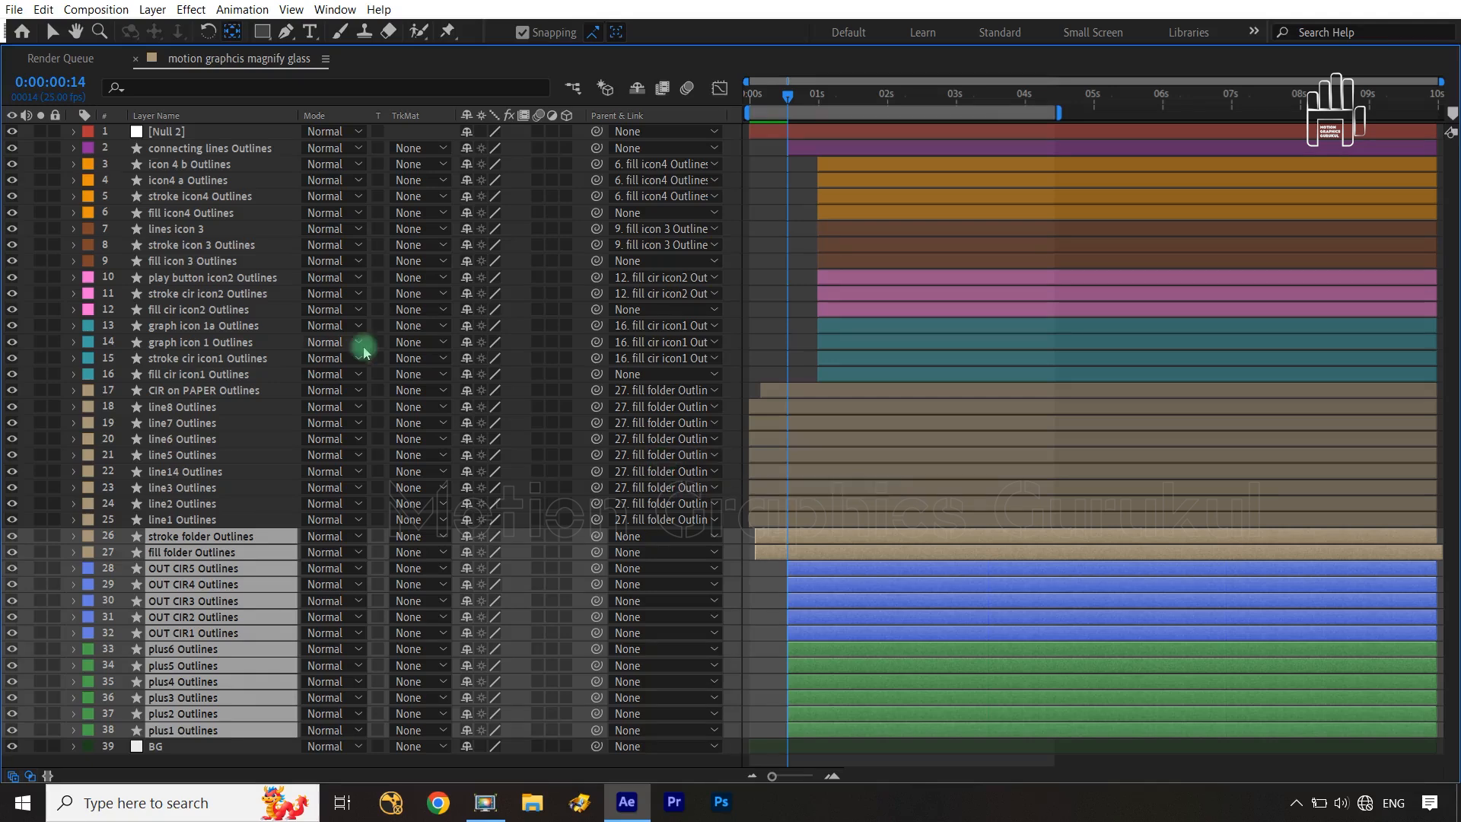
{"action": "left_click", "coordinate": [228, 375], "text": "ctrl"}
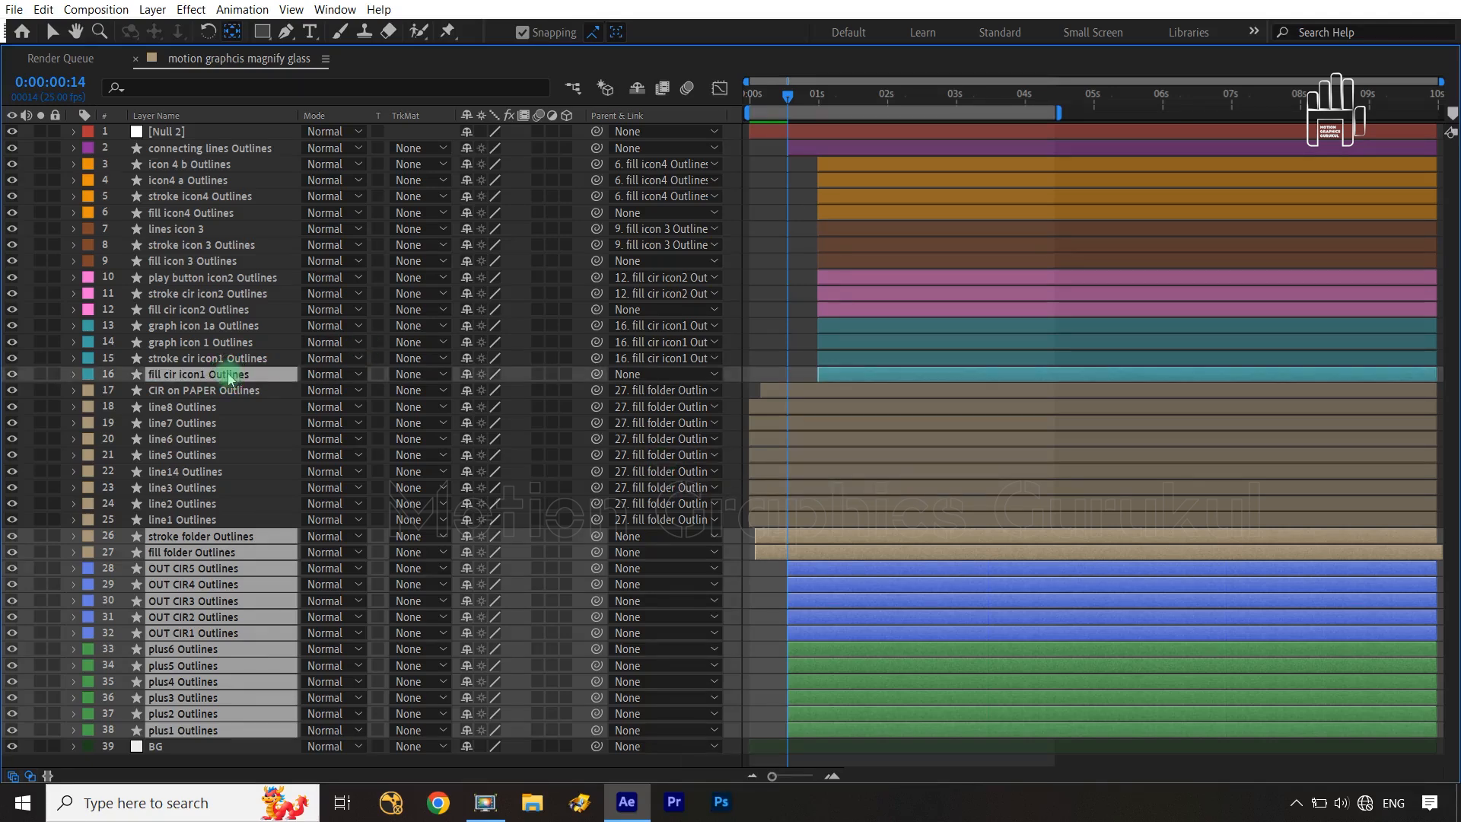
{"action": "left_click", "coordinate": [220, 310], "text": "ctrl"}
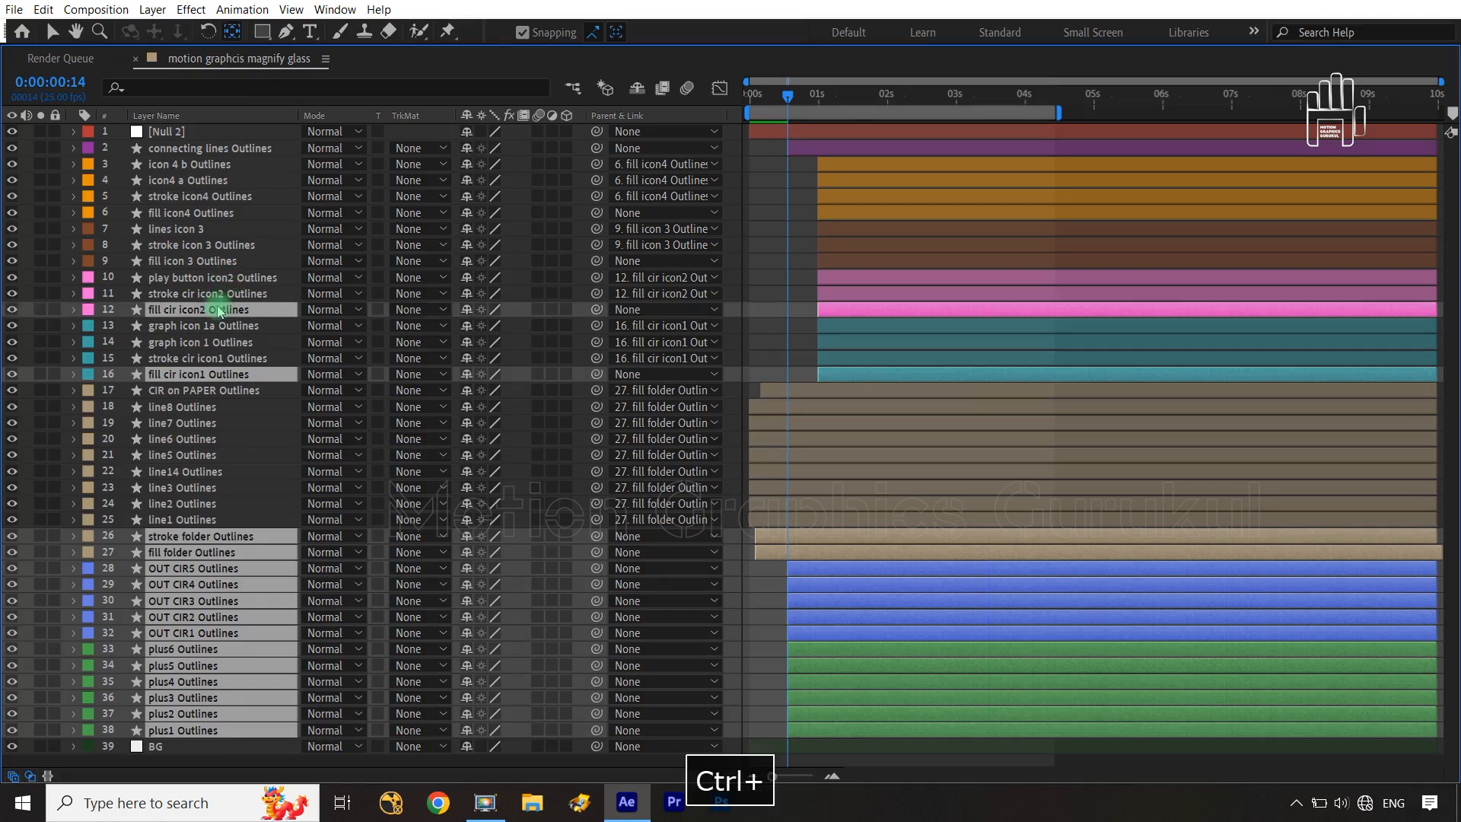
{"action": "left_click", "coordinate": [216, 261], "text": "ctrl"}
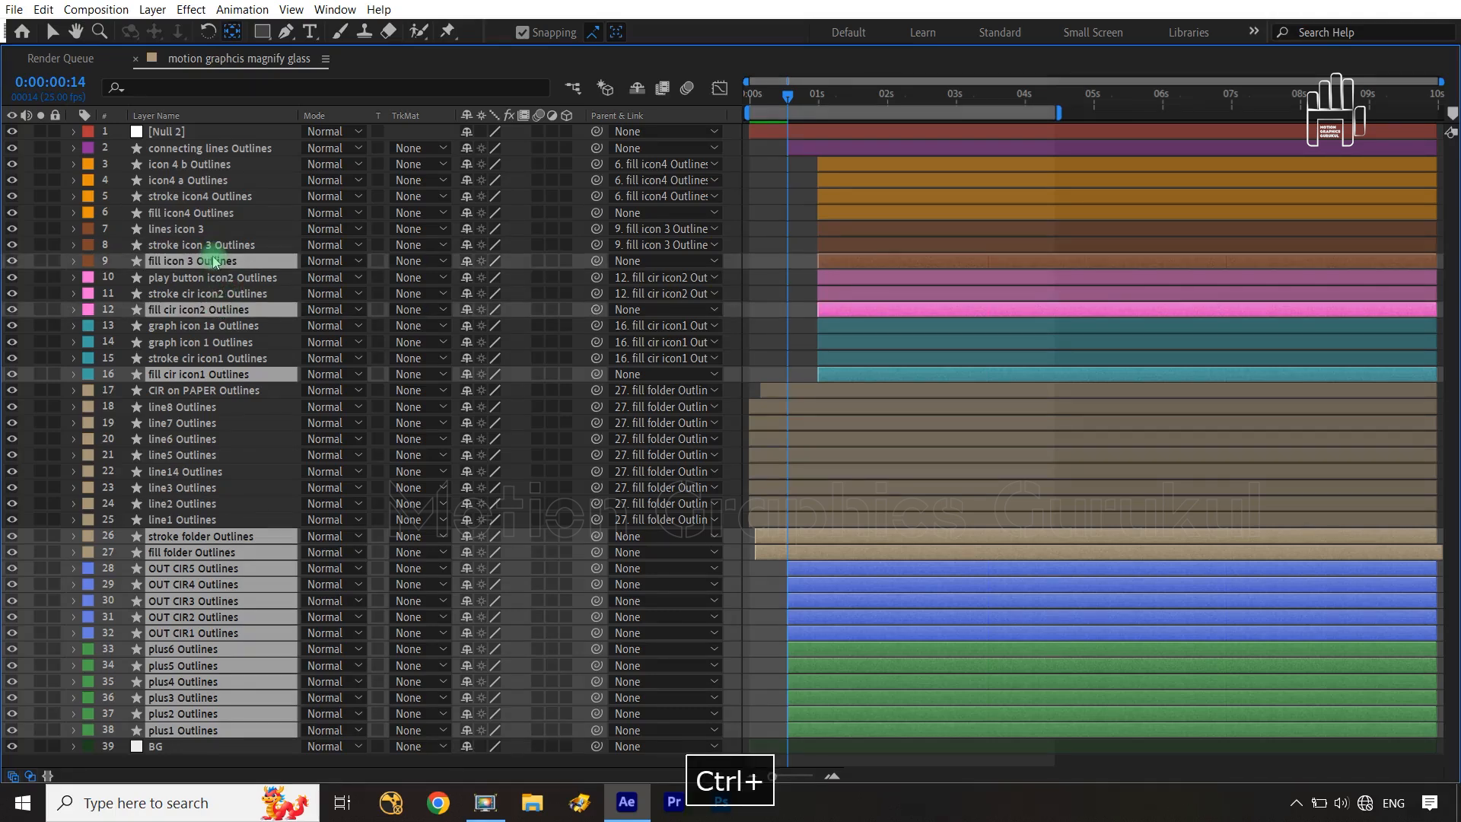
{"action": "left_click", "coordinate": [214, 214], "text": "ctrl"}
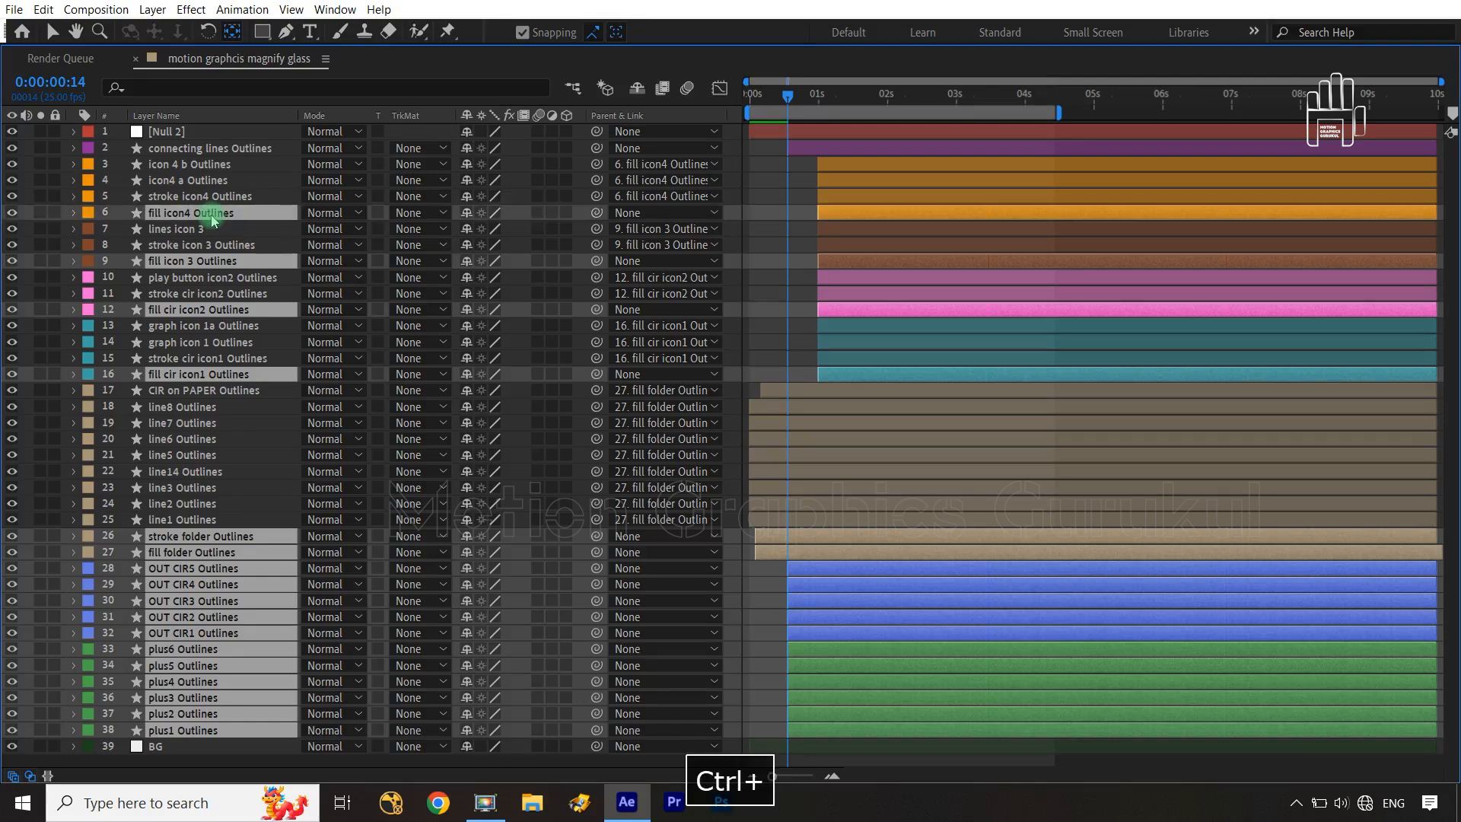
{"action": "left_click", "coordinate": [222, 164], "text": "ctrl"}
{"action": "left_click", "coordinate": [225, 150], "text": "ctrl"}
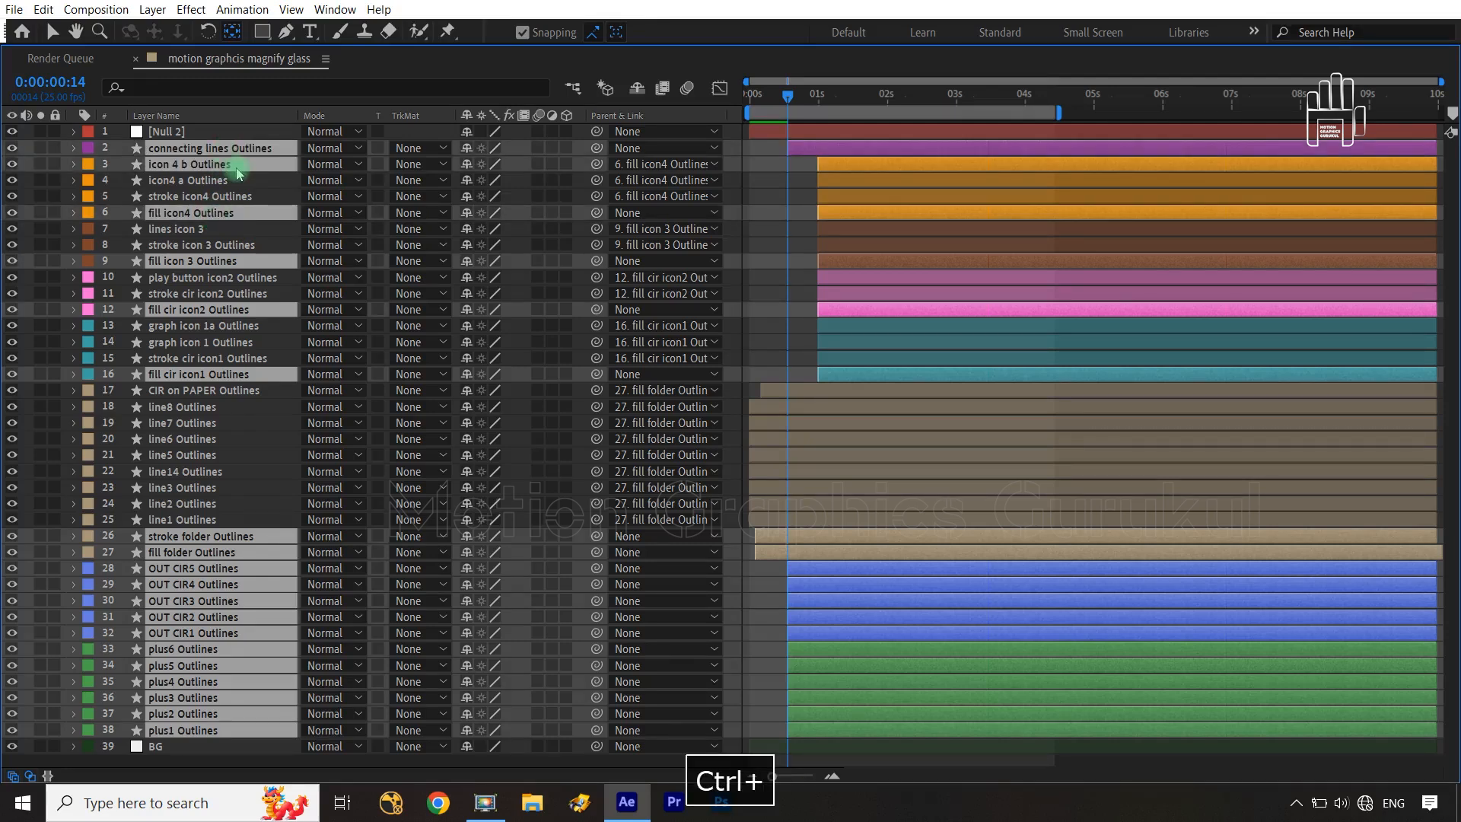
{"action": "left_click", "coordinate": [228, 165], "text": "ctrl"}
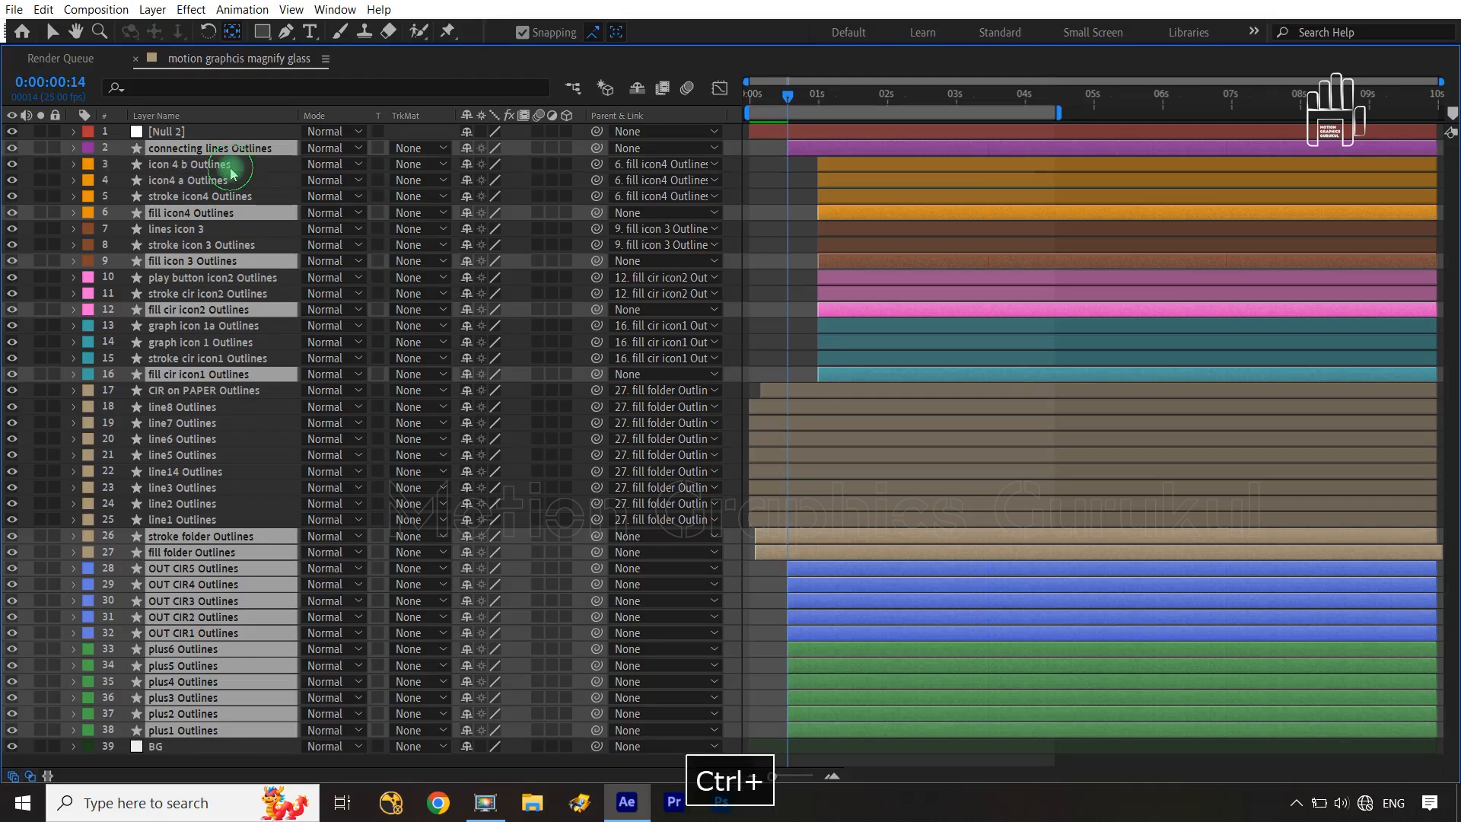
{"action": "left_click_drag", "start_coordinate": [596, 147], "coordinate": [261, 137]}
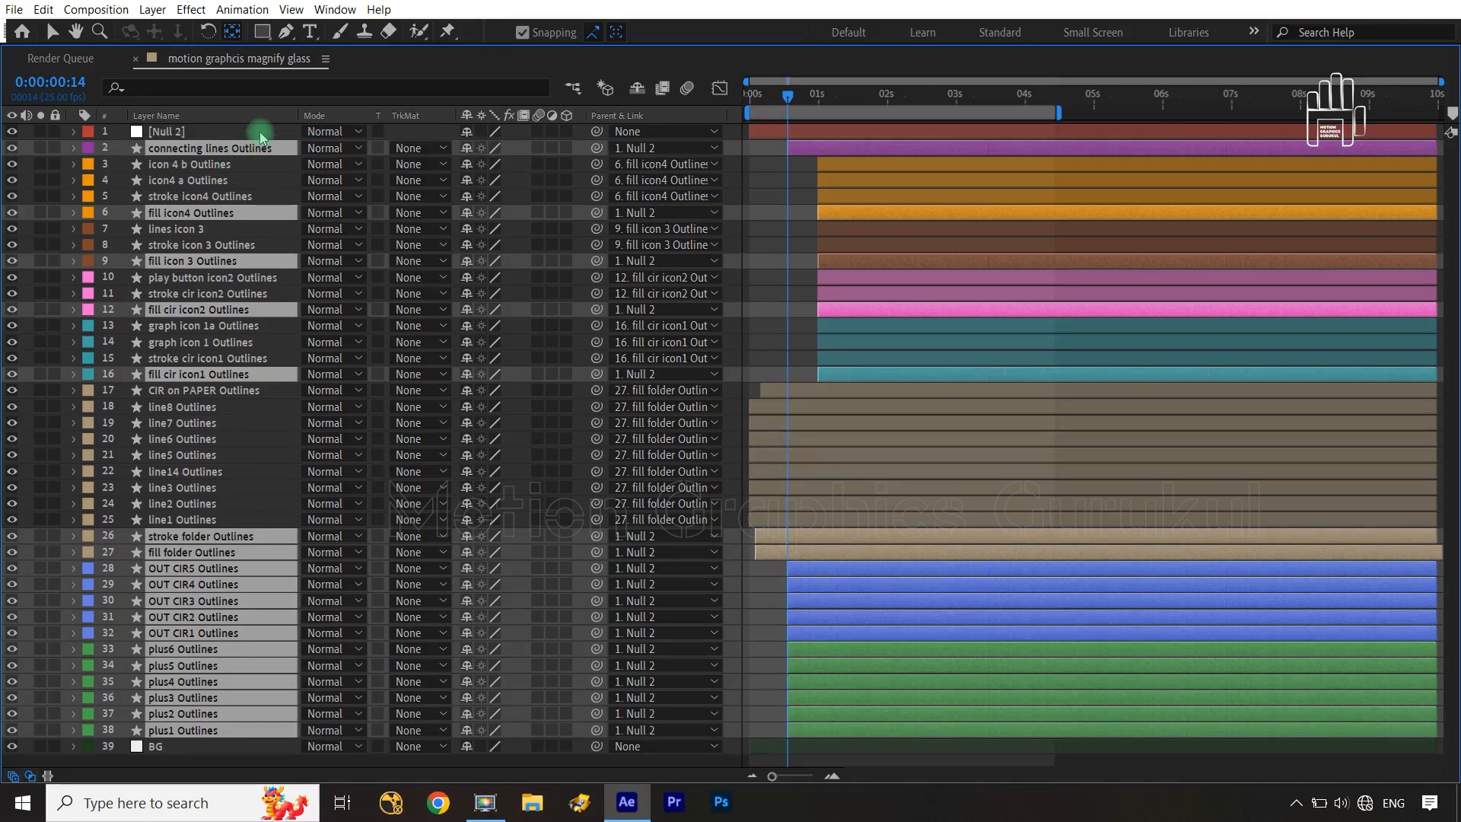
Step: Restore the normal panel layout and set a Scale keyframe on the null object at 0:00:02:05
{"action": "key", "text": "grave"}
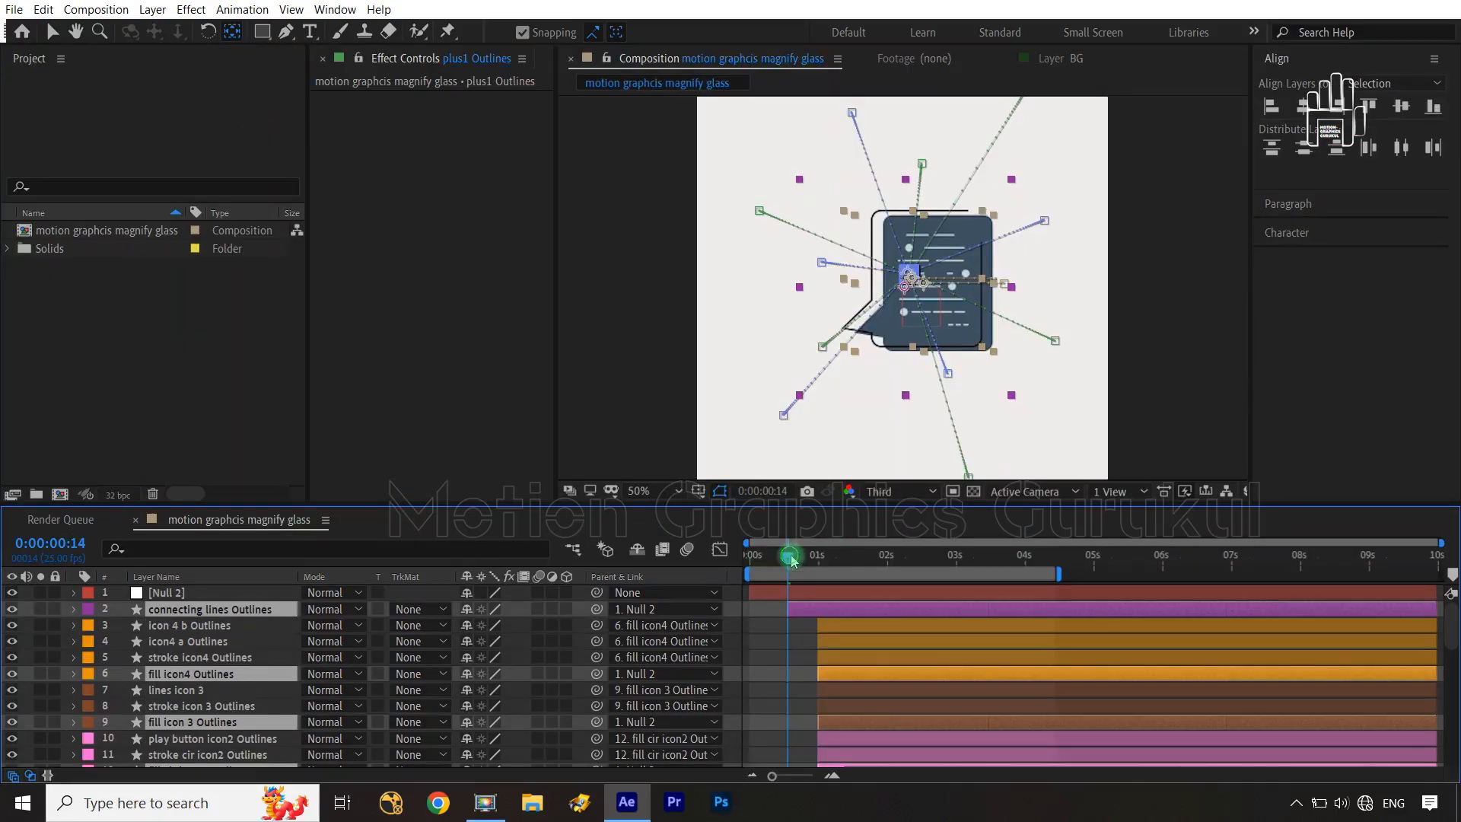
{"action": "left_click", "coordinate": [881, 558]}
{"action": "mouse_move", "coordinate": [893, 567]}
{"action": "left_mouse_down"}
{"action": "mouse_move", "coordinate": [920, 564]}
{"action": "mouse_move", "coordinate": [905, 572]}
{"action": "left_mouse_up"}
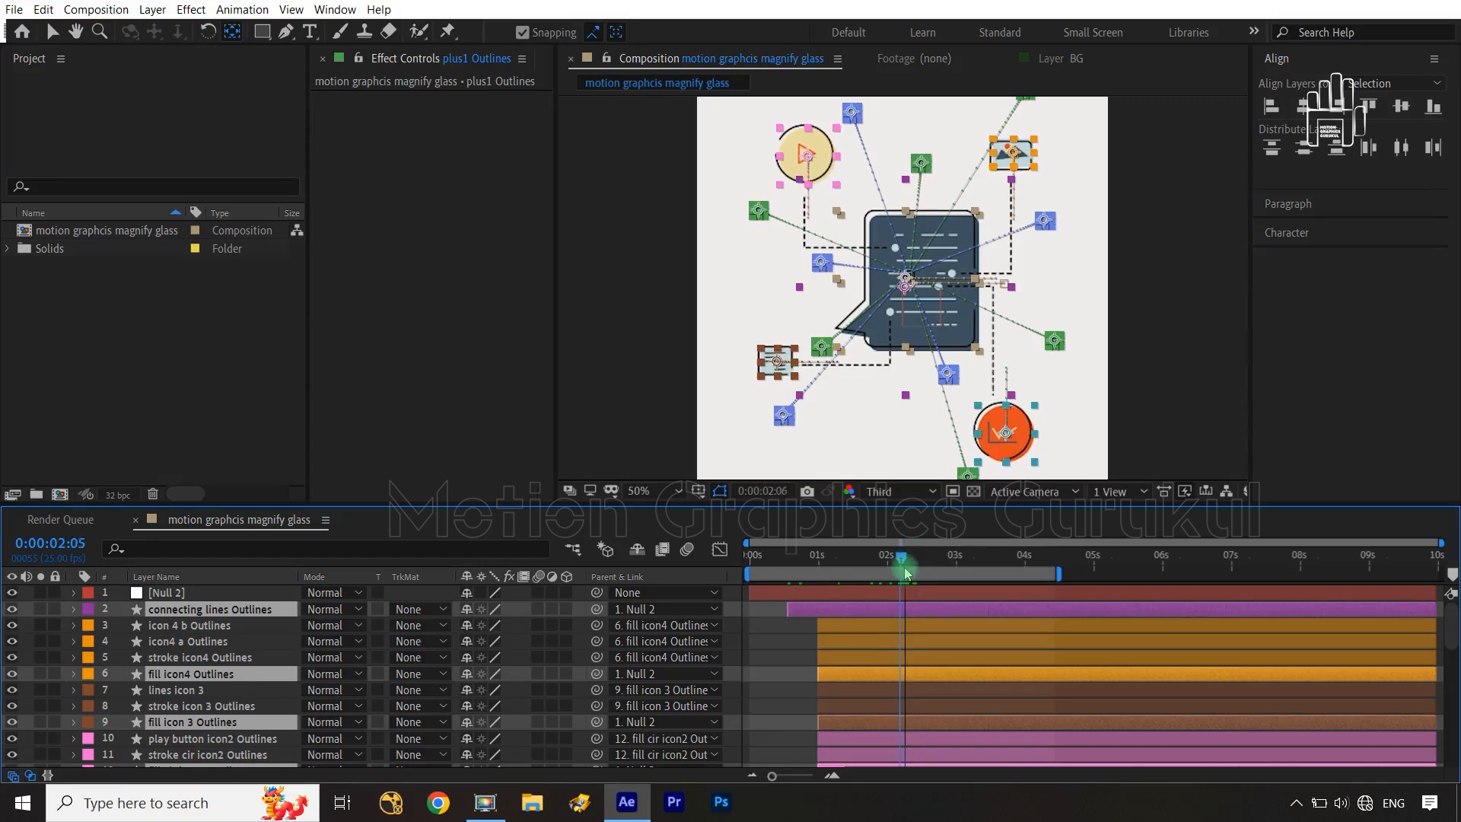
{"action": "left_click", "coordinate": [183, 594]}
{"action": "key", "text": "s"}
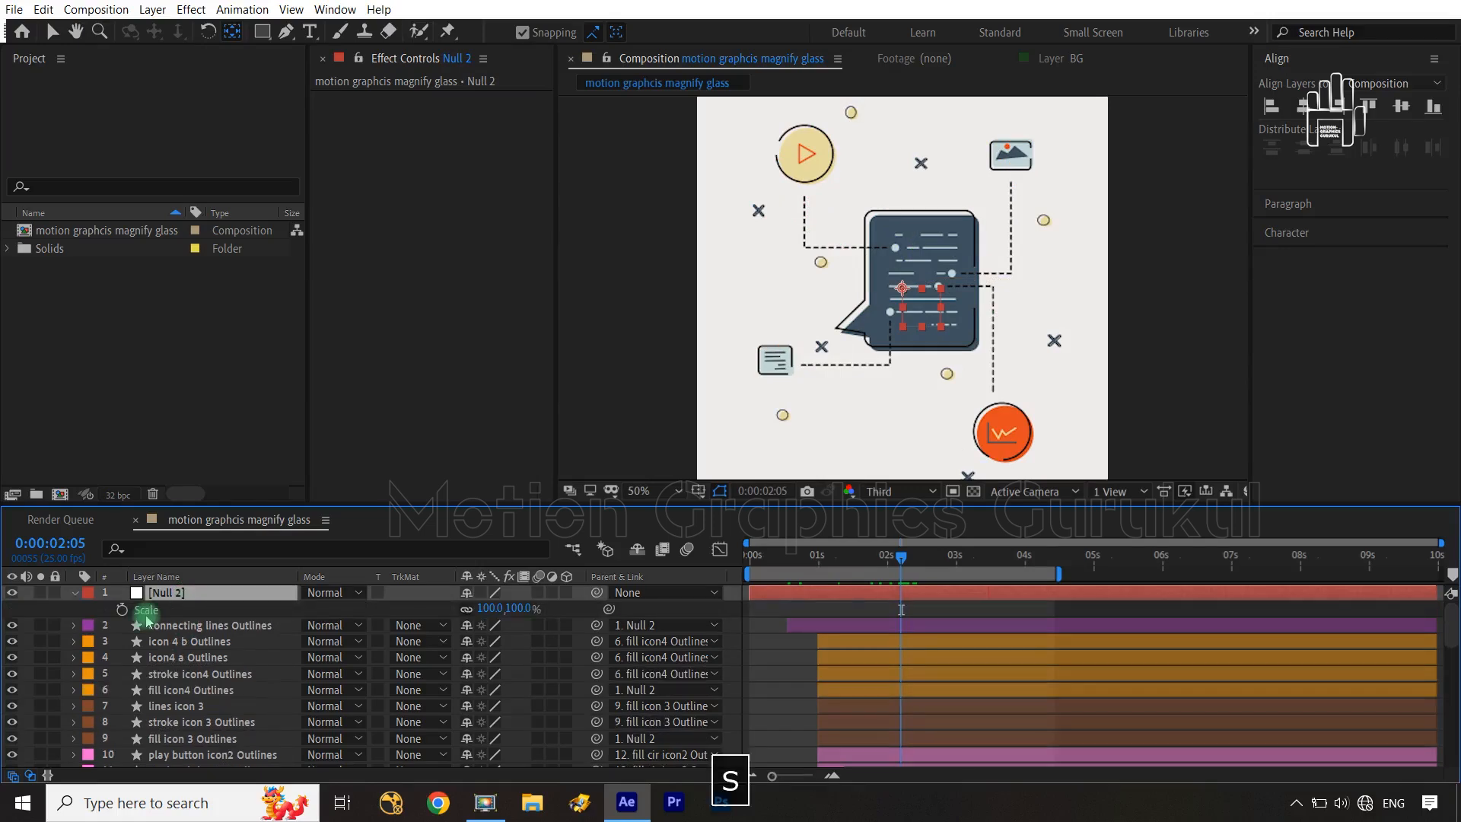
{"action": "left_click", "coordinate": [122, 608]}
Step: Add a second Scale keyframe to the null object at 0:00:03:00 and check both keyframe positions
{"action": "key", "text": "shift+Page_Down"}
{"action": "key", "text": "shift+Page_Down"}
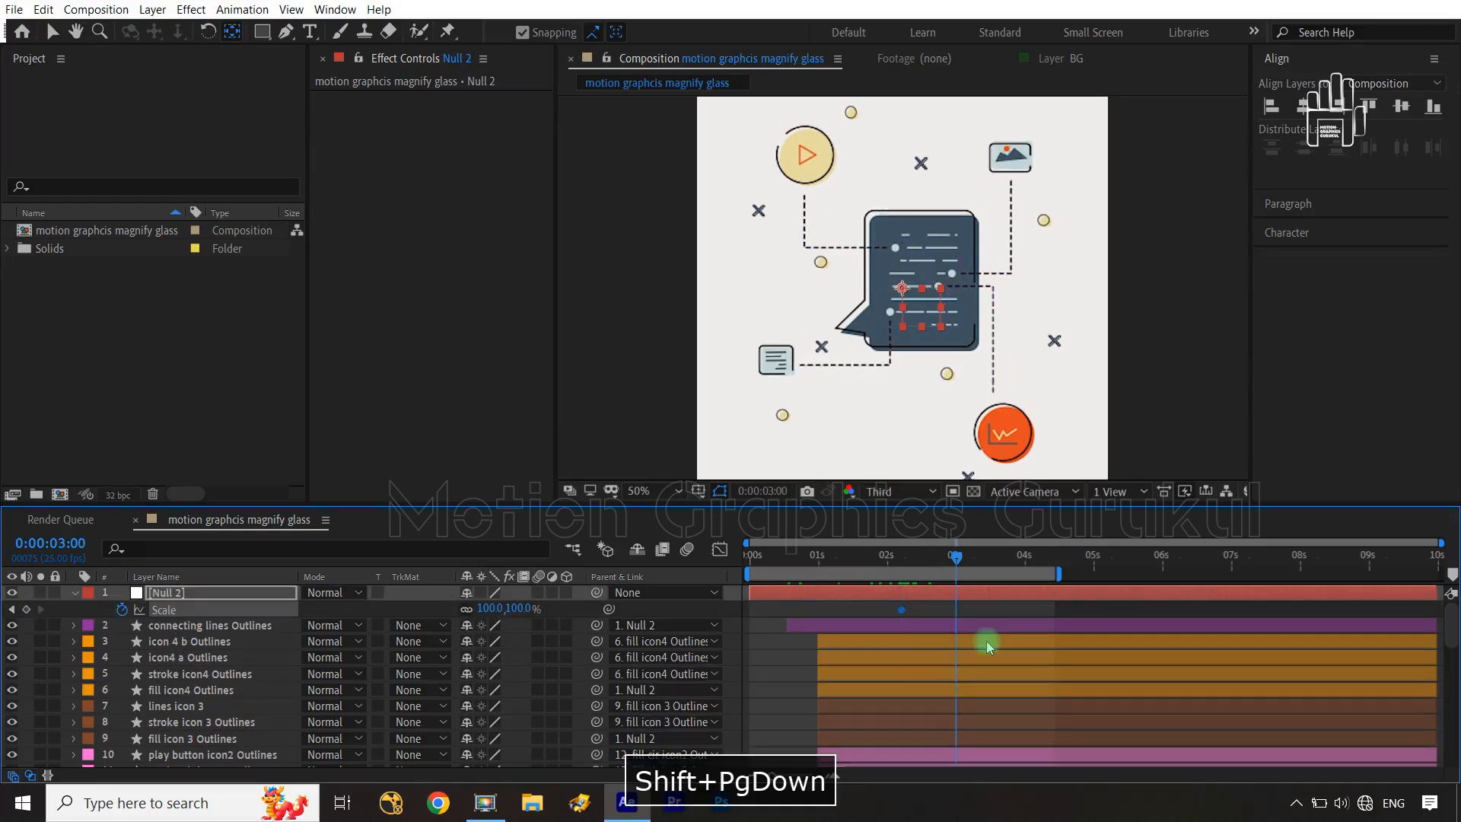
{"action": "left_click", "coordinate": [25, 609]}
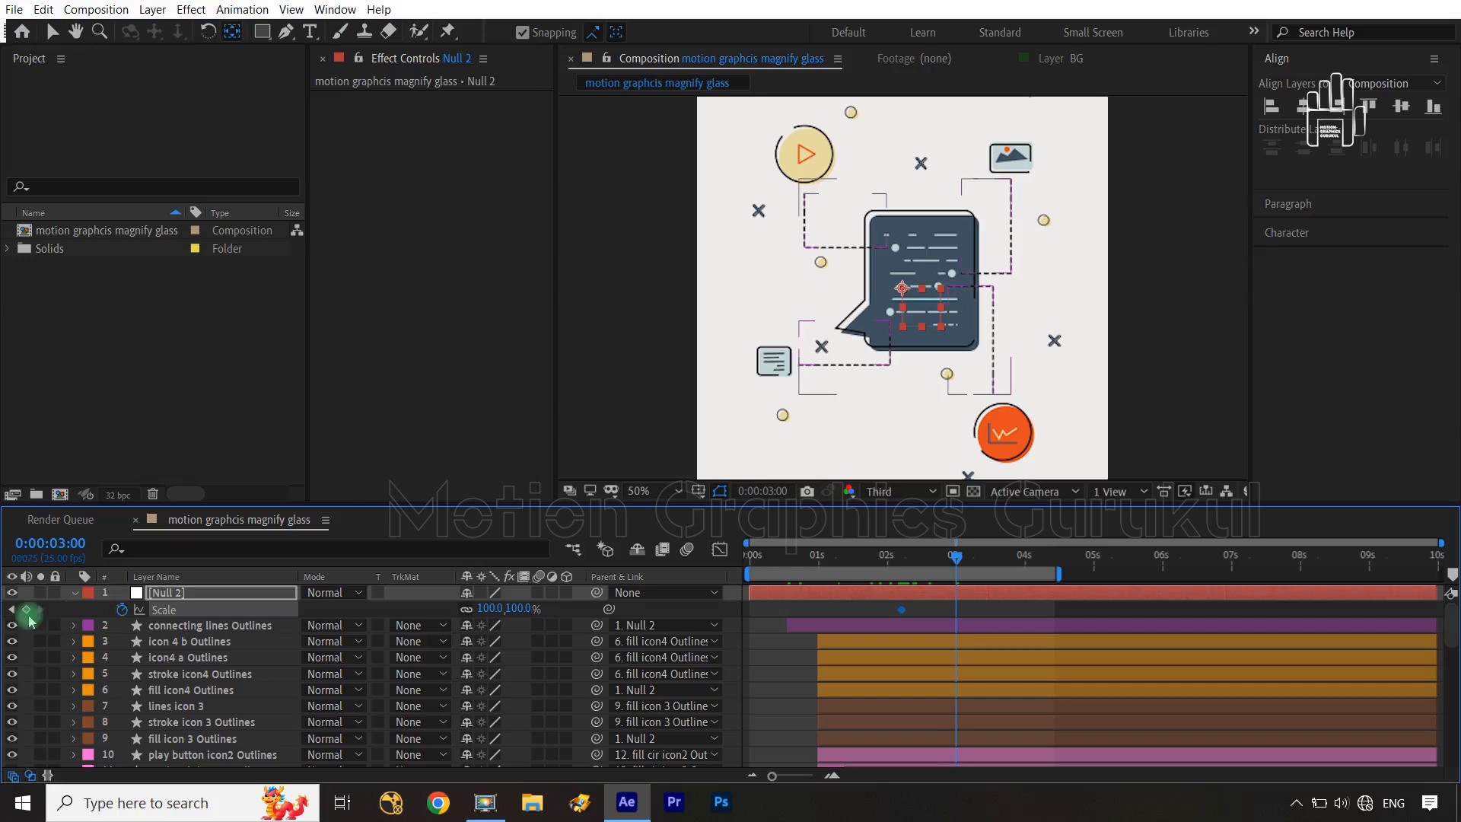
{"action": "left_click", "coordinate": [14, 610]}
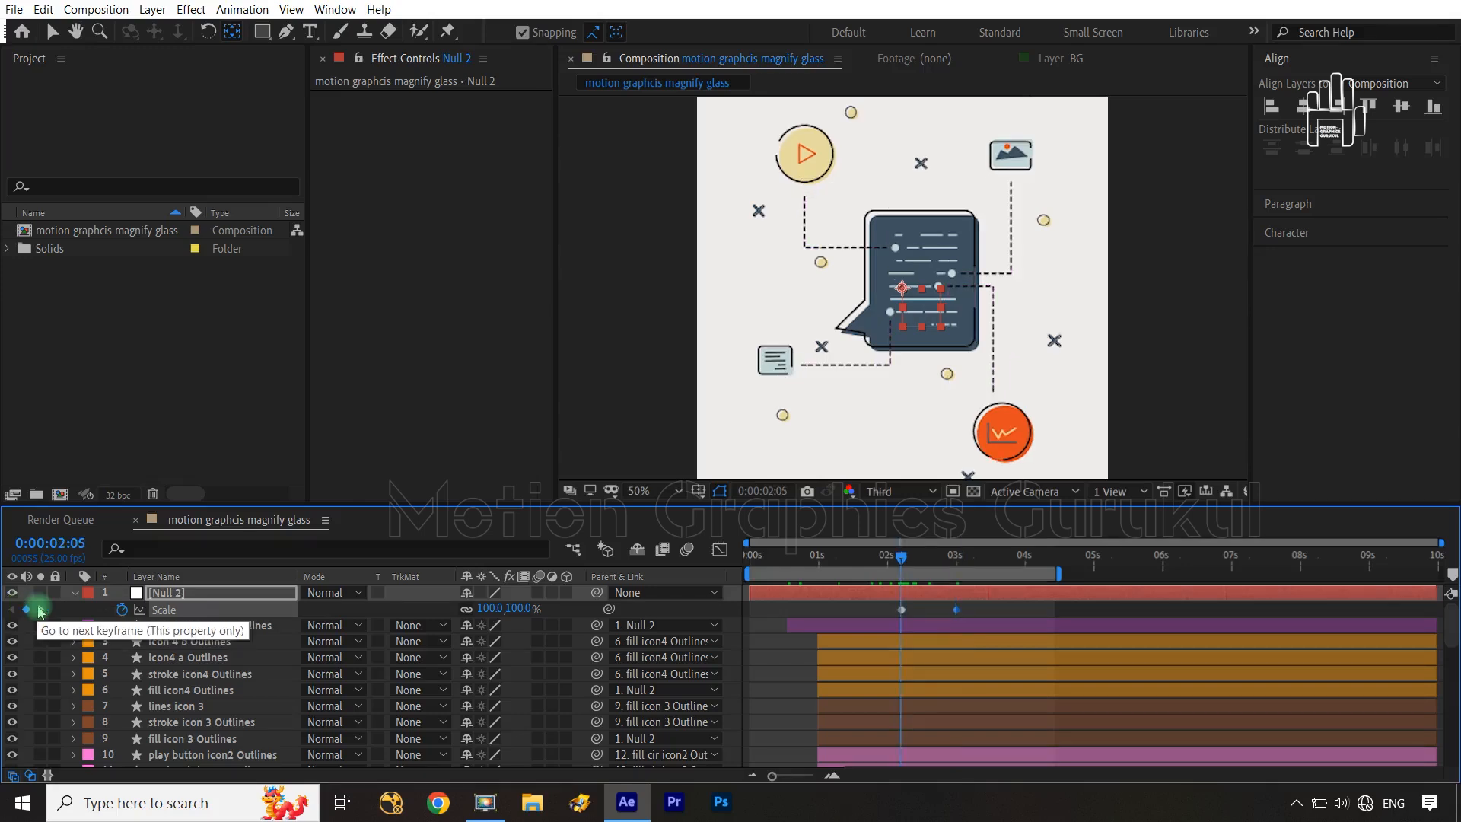
{"action": "left_click", "coordinate": [40, 610]}
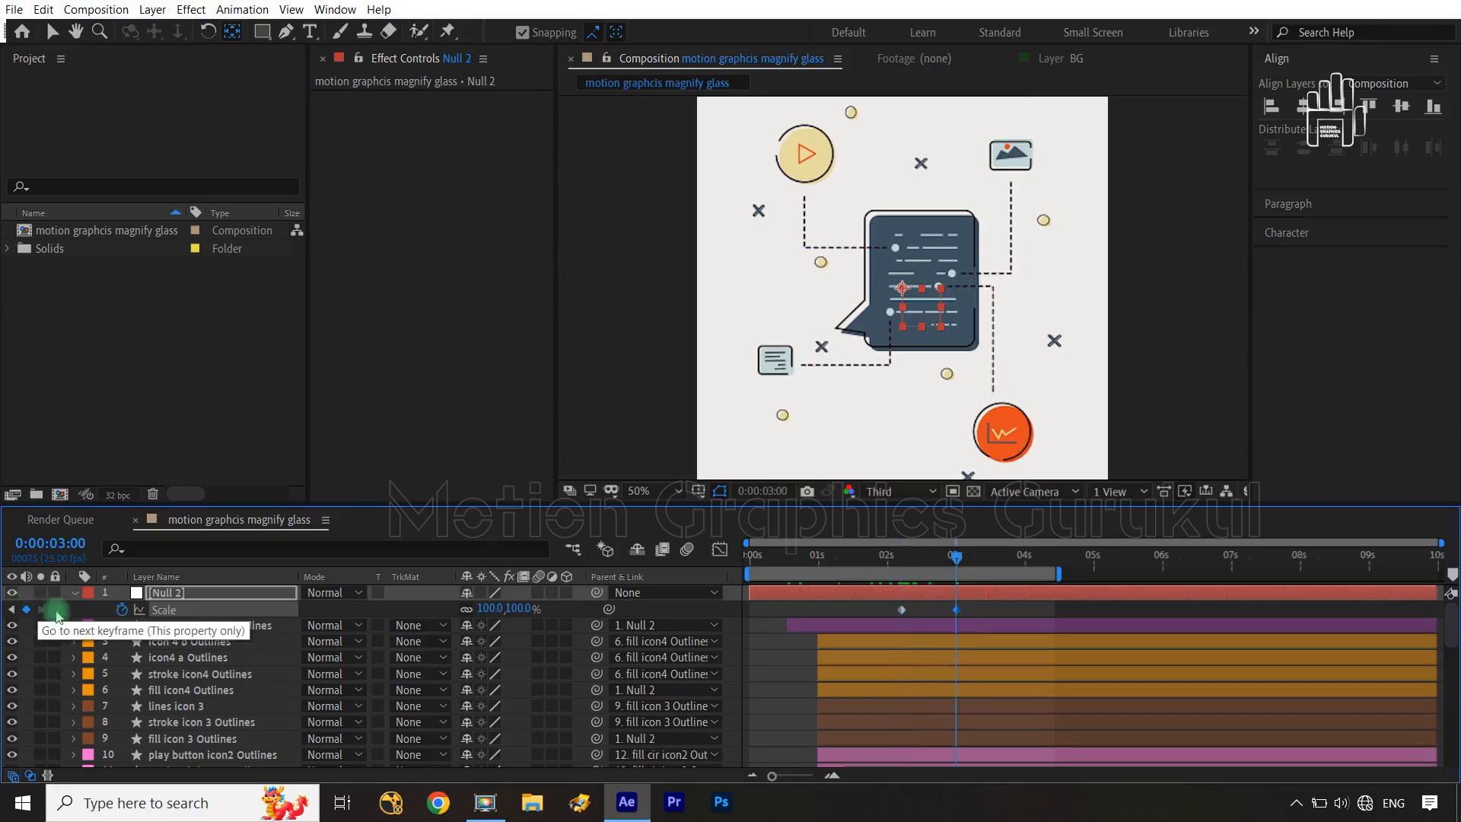
Step: Raise the null object's Scale to 119% at 0:00:03:00 and ease both Scale keyframes with an early speed peak
{"action": "left_click_drag", "start_coordinate": [521, 612], "coordinate": [544, 609]}
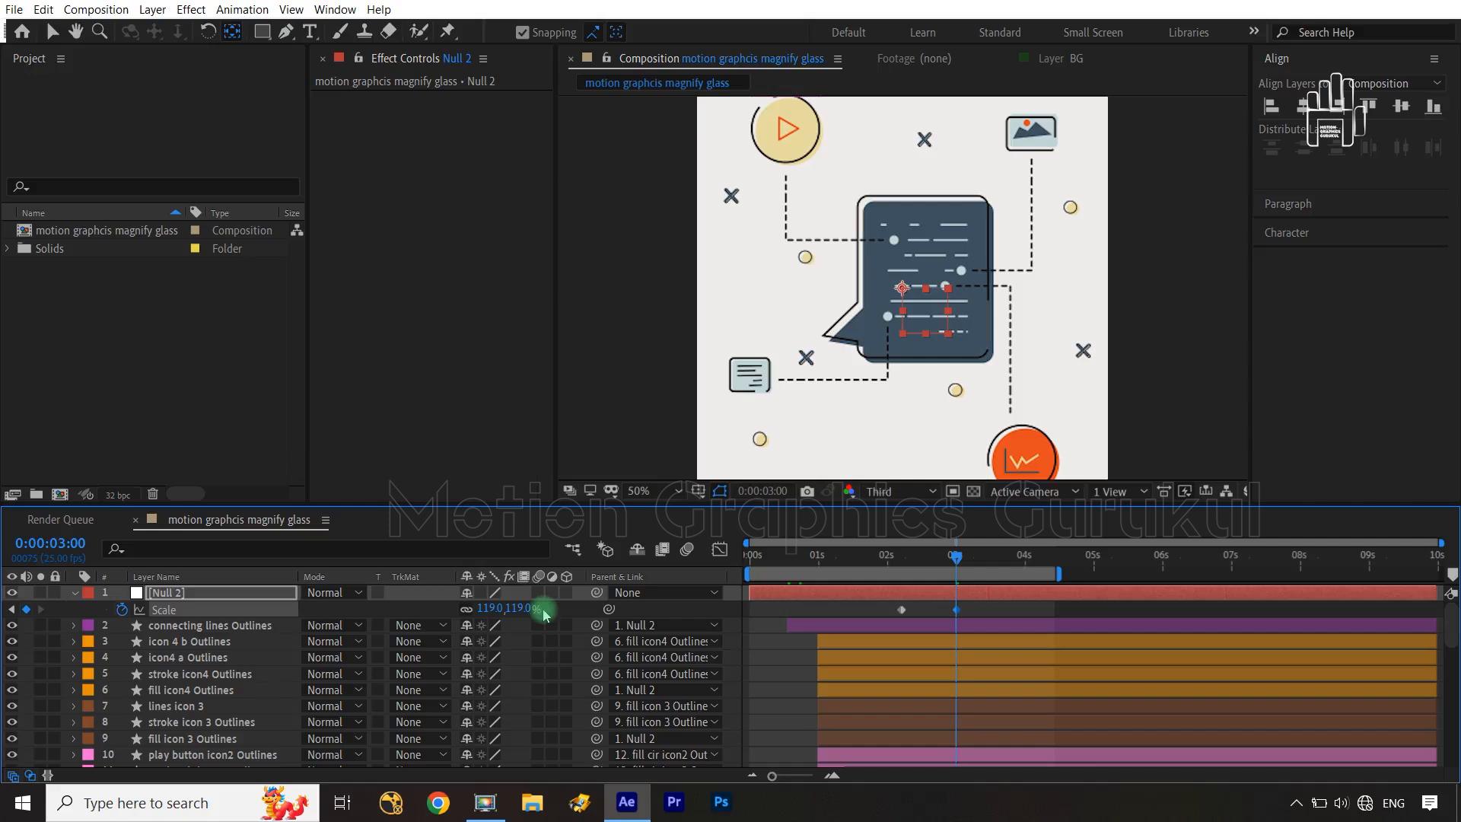
{"action": "left_click", "coordinate": [875, 624]}
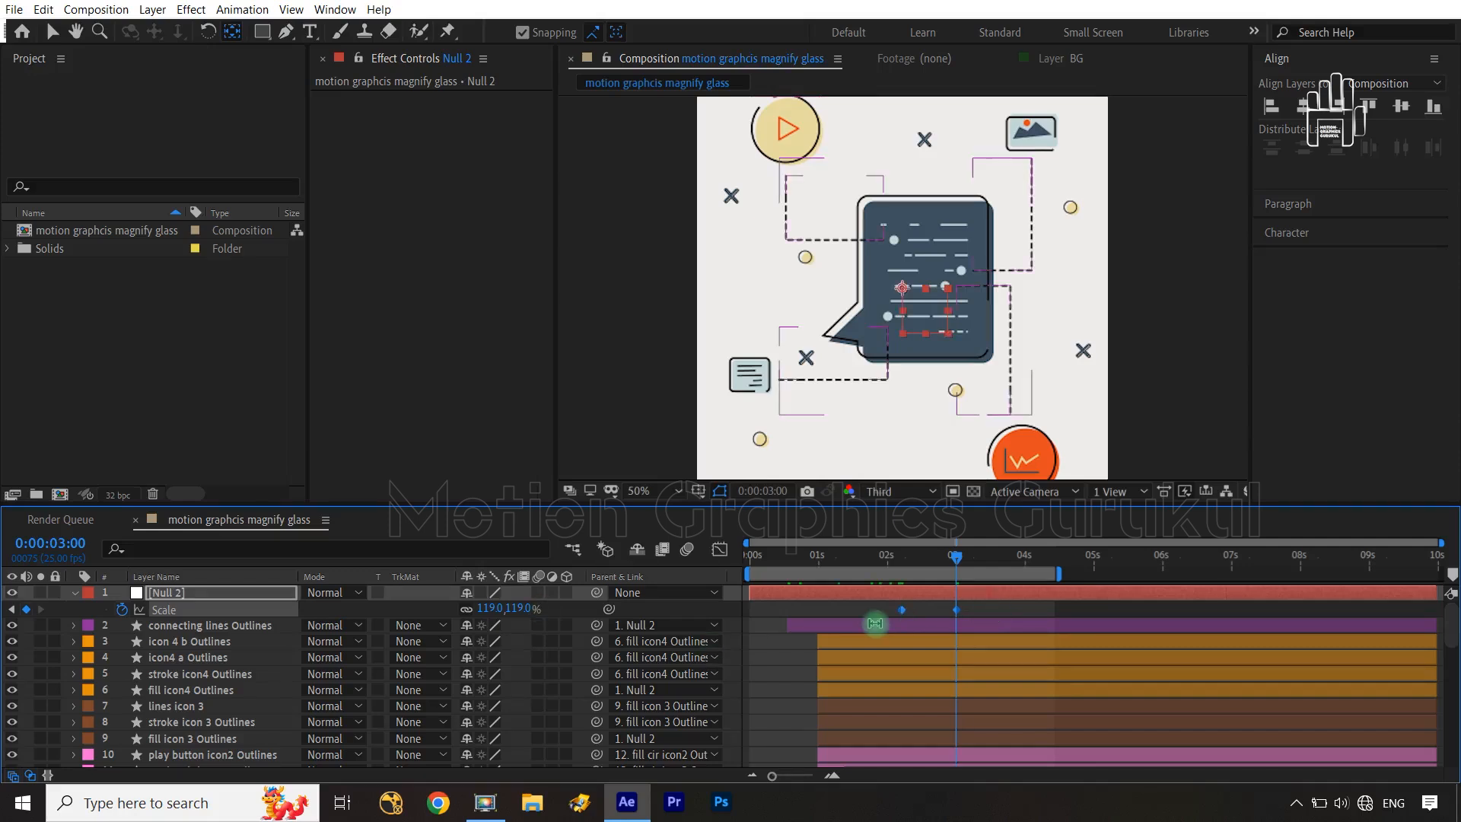
{"action": "key", "text": "F9"}
{"action": "left_click", "coordinate": [719, 548]}
{"action": "left_click_drag", "start_coordinate": [995, 688], "coordinate": [931, 726]}
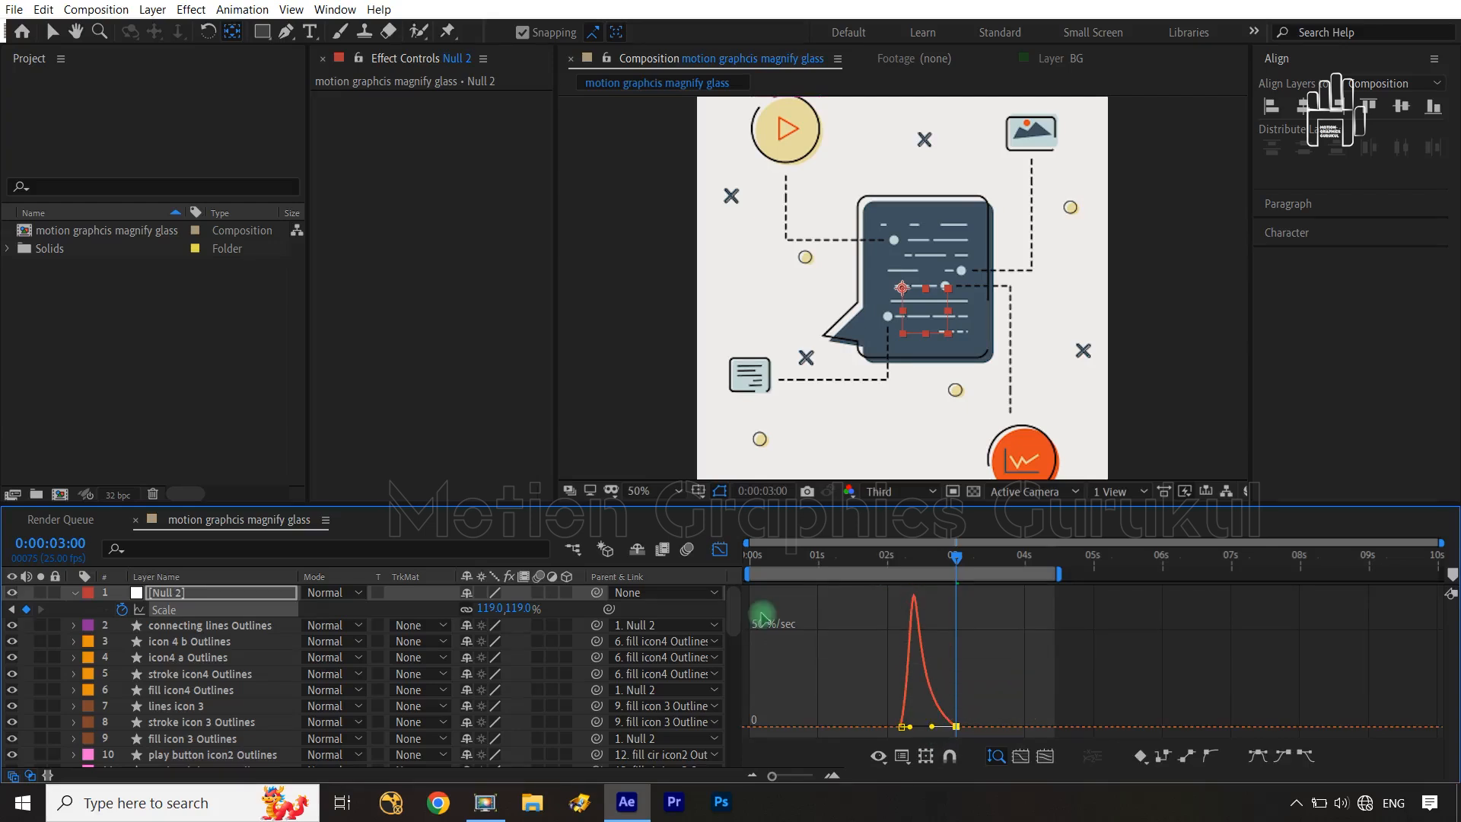
{"action": "left_click", "coordinate": [719, 549]}
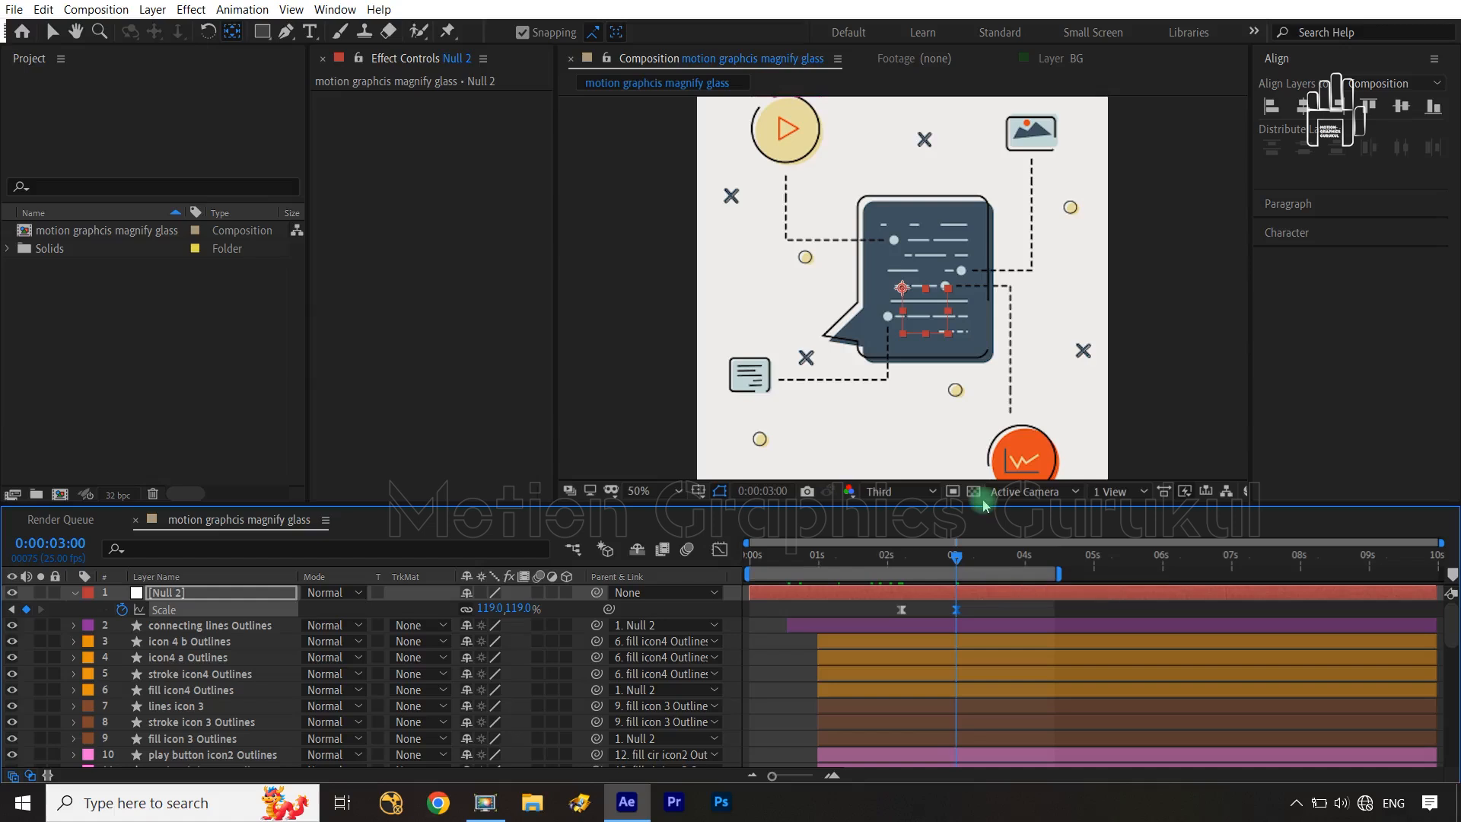
Step: Fit the whole composition in view, hide the null object and preview the animation from the start
{"action": "key", "text": "shift+slash"}
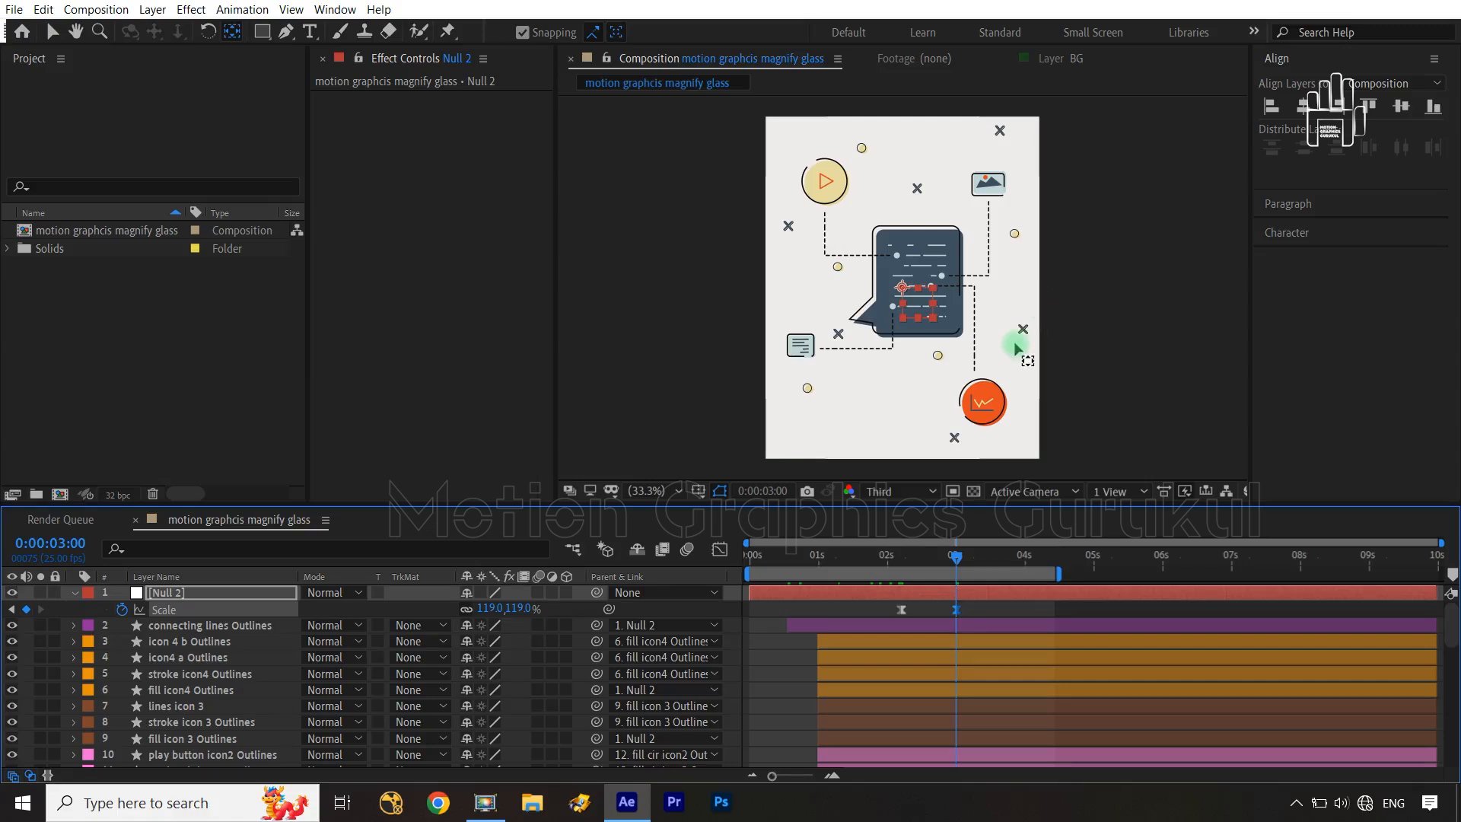
{"action": "left_click", "coordinate": [12, 592]}
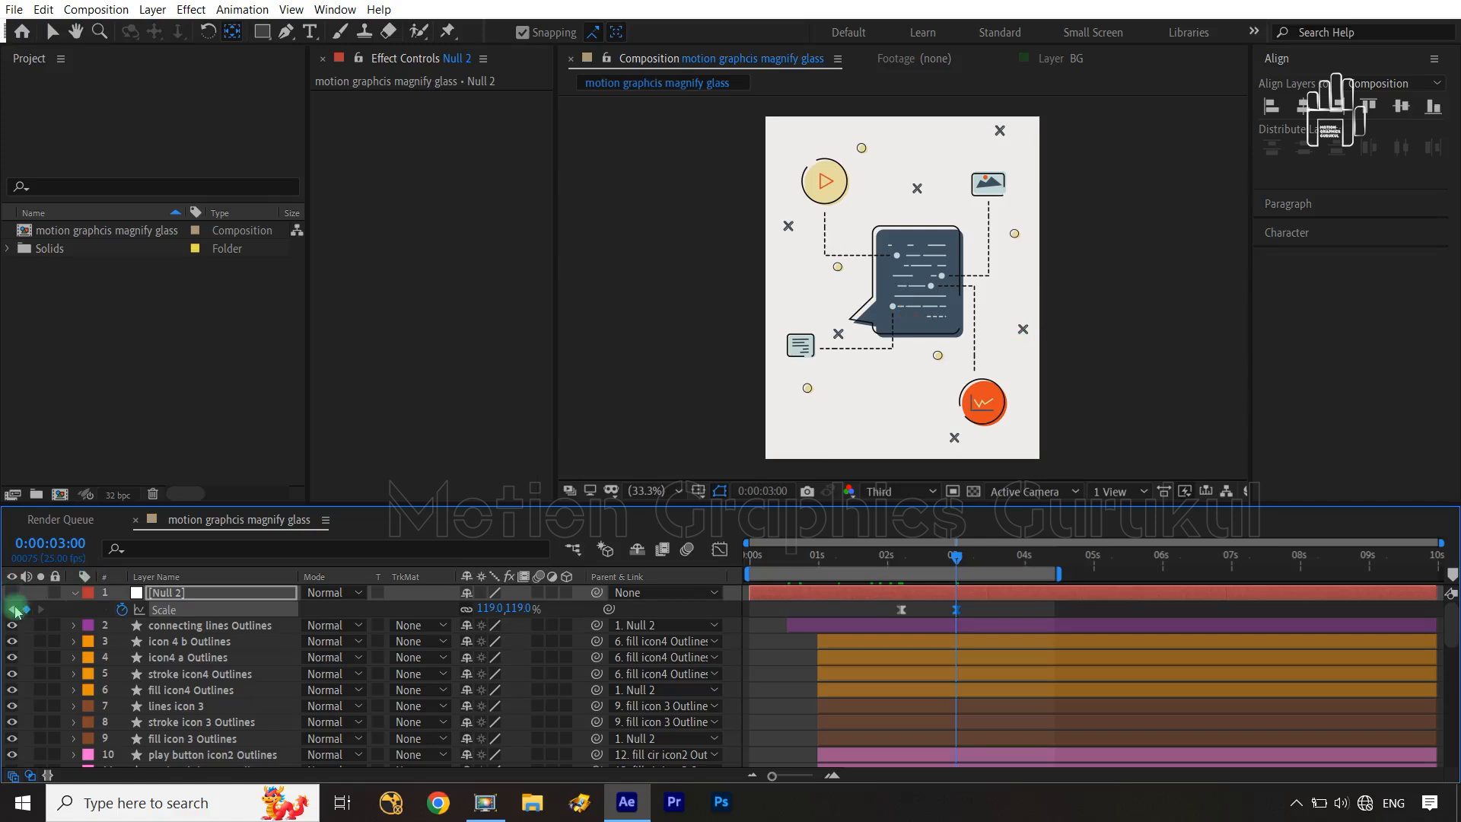
{"action": "left_click_drag", "start_coordinate": [965, 560], "coordinate": [750, 561]}
{"action": "left_click", "coordinate": [696, 605]}
{"action": "key", "text": "space"}
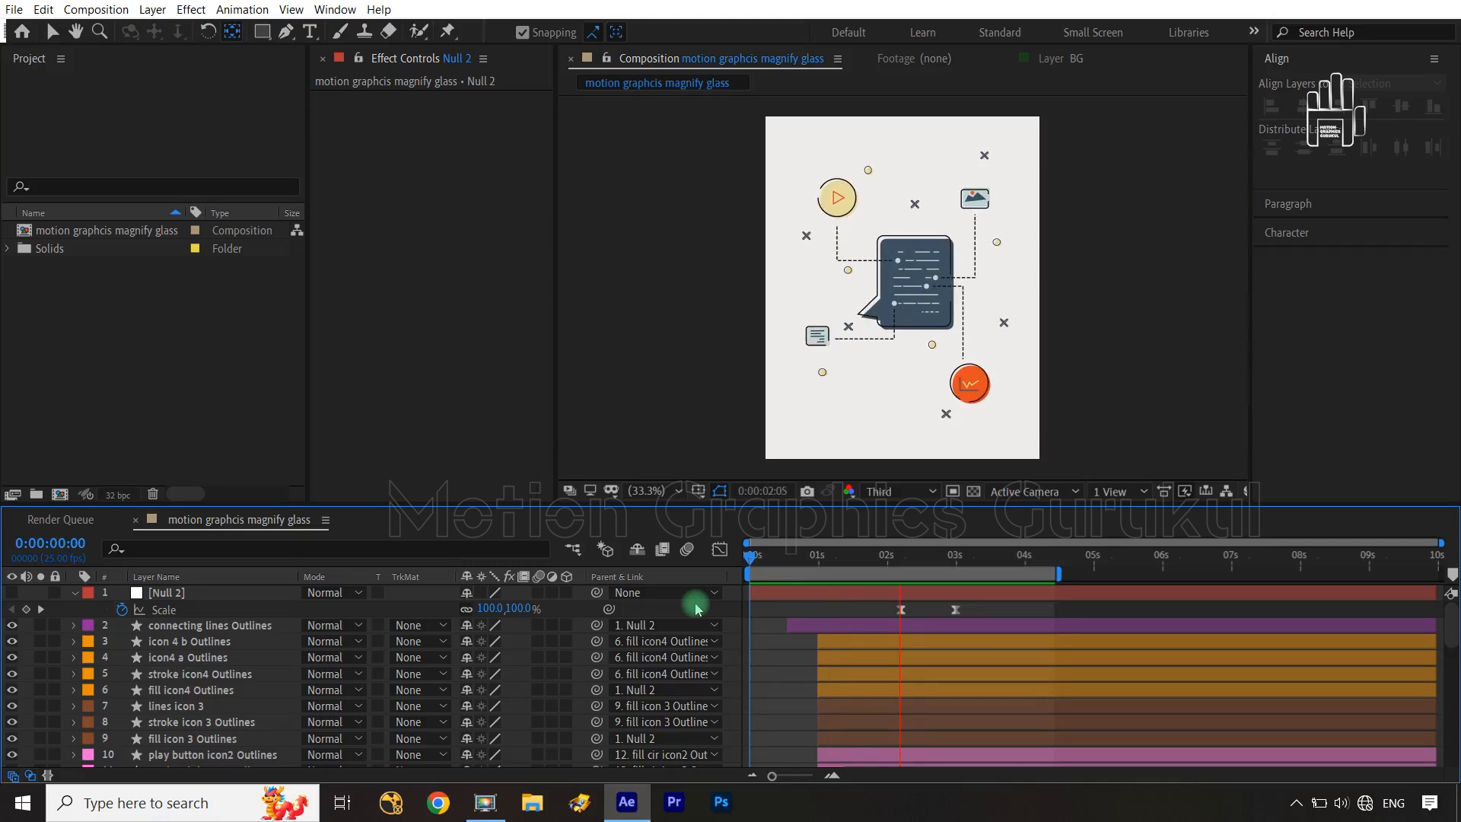
{"action": "key", "text": "space"}
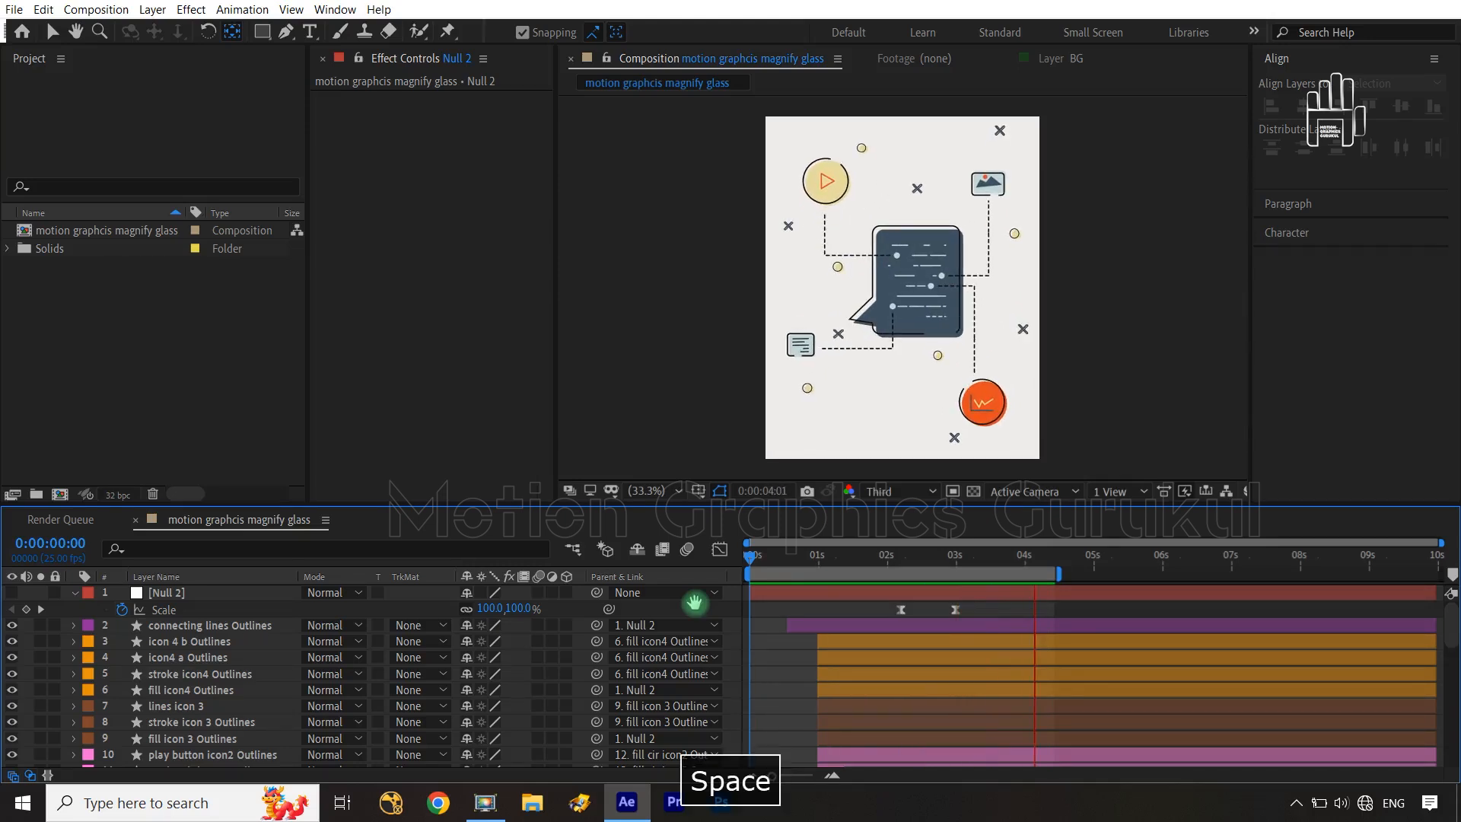
Step: Sharpen the early peak in the speed curve of the null object's Scale keyframes and collapse the layer
{"action": "left_click_drag", "start_coordinate": [982, 617], "coordinate": [860, 628]}
{"action": "left_click", "coordinate": [719, 549]}
{"action": "mouse_move", "coordinate": [977, 696]}
{"action": "left_mouse_down"}
{"action": "mouse_move", "coordinate": [923, 758]}
{"action": "mouse_move", "coordinate": [920, 728]}
{"action": "left_mouse_up"}
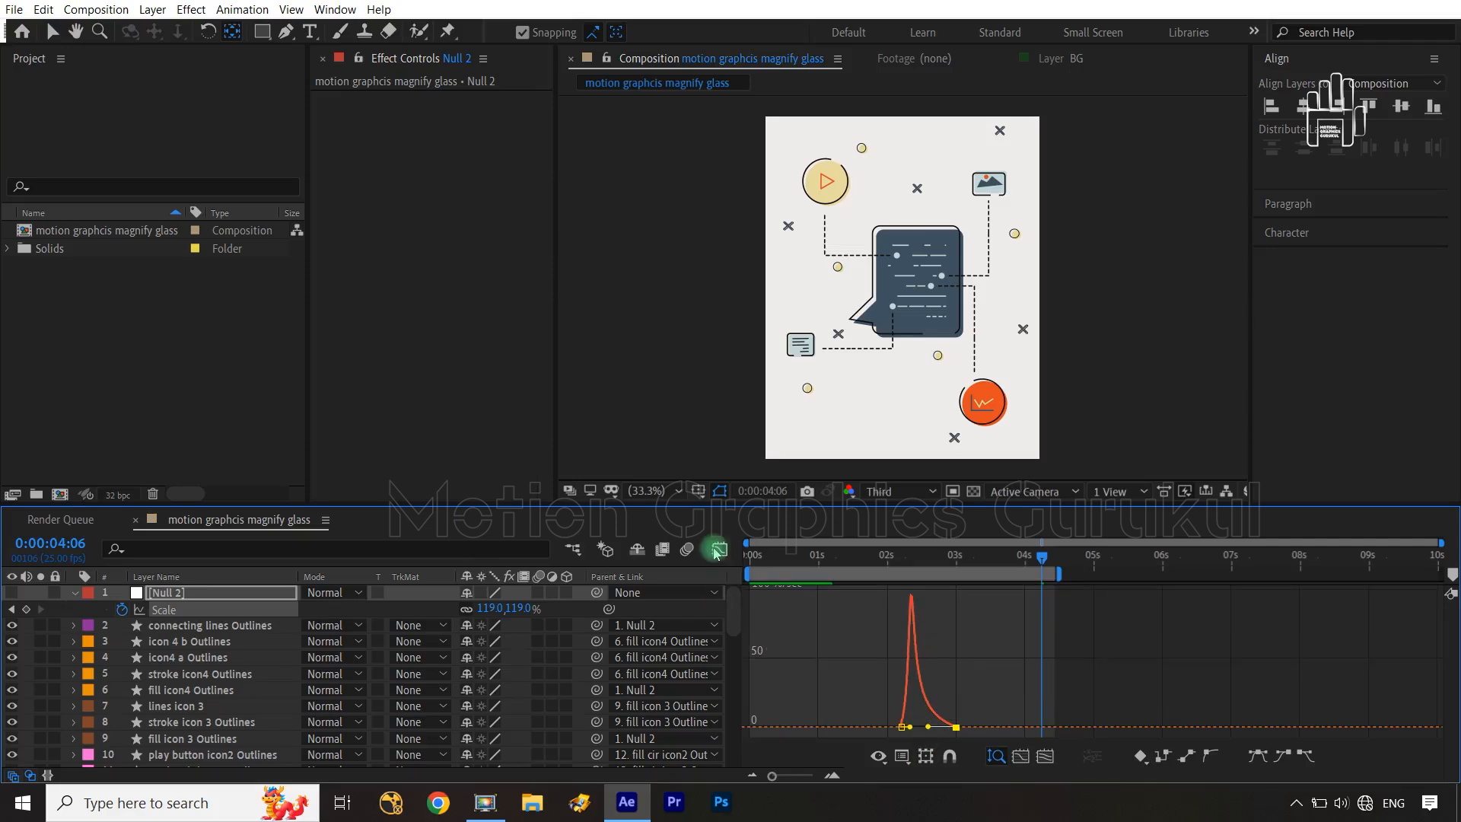
{"action": "left_click", "coordinate": [718, 549]}
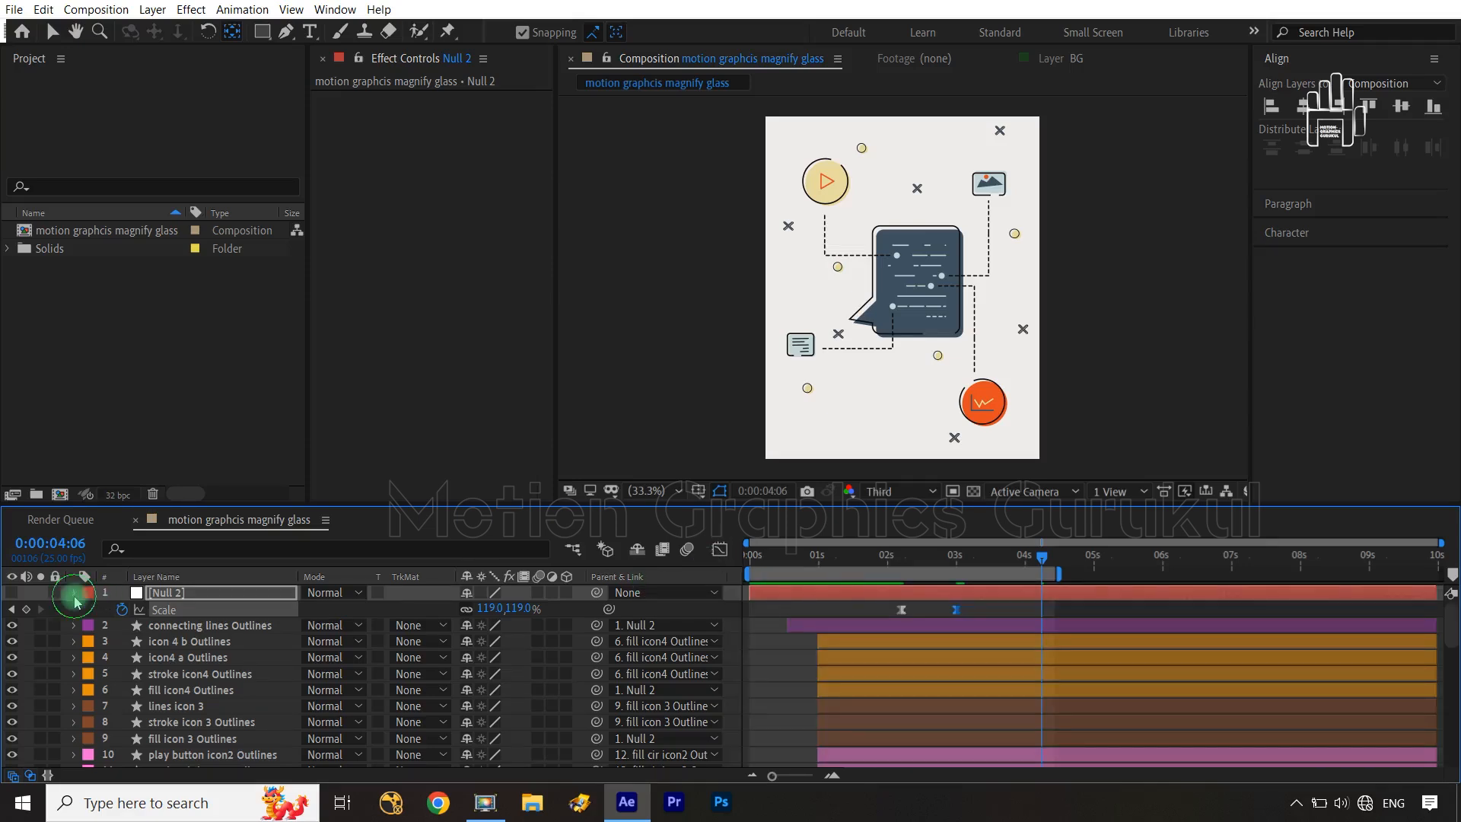
{"action": "left_click", "coordinate": [74, 596]}
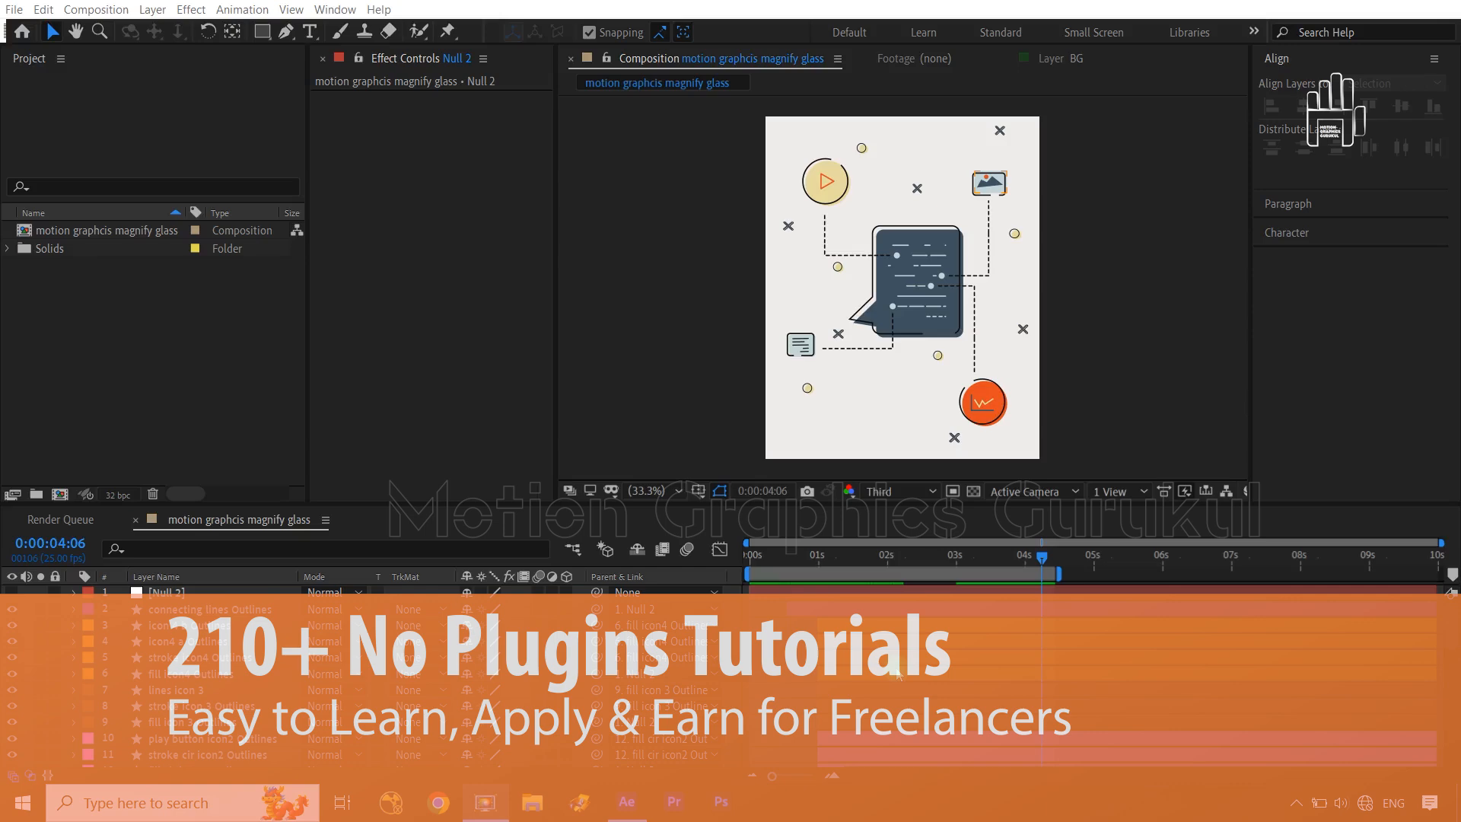
Step: Draw a white circle with a 15 px black stroke over the speech bubble and center it in the composition
{"action": "left_click", "coordinate": [262, 31]}
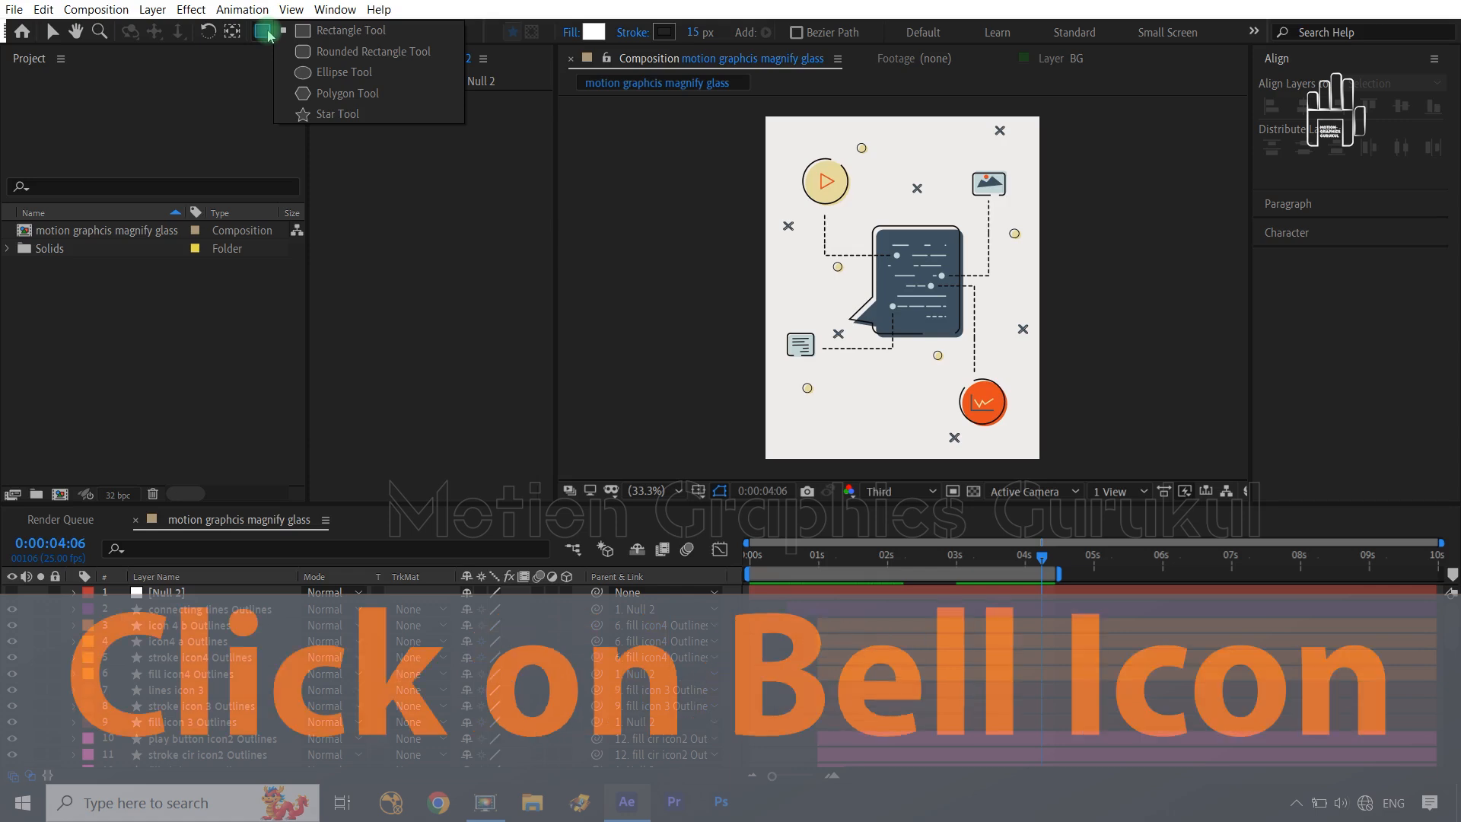
{"action": "left_click", "coordinate": [325, 73]}
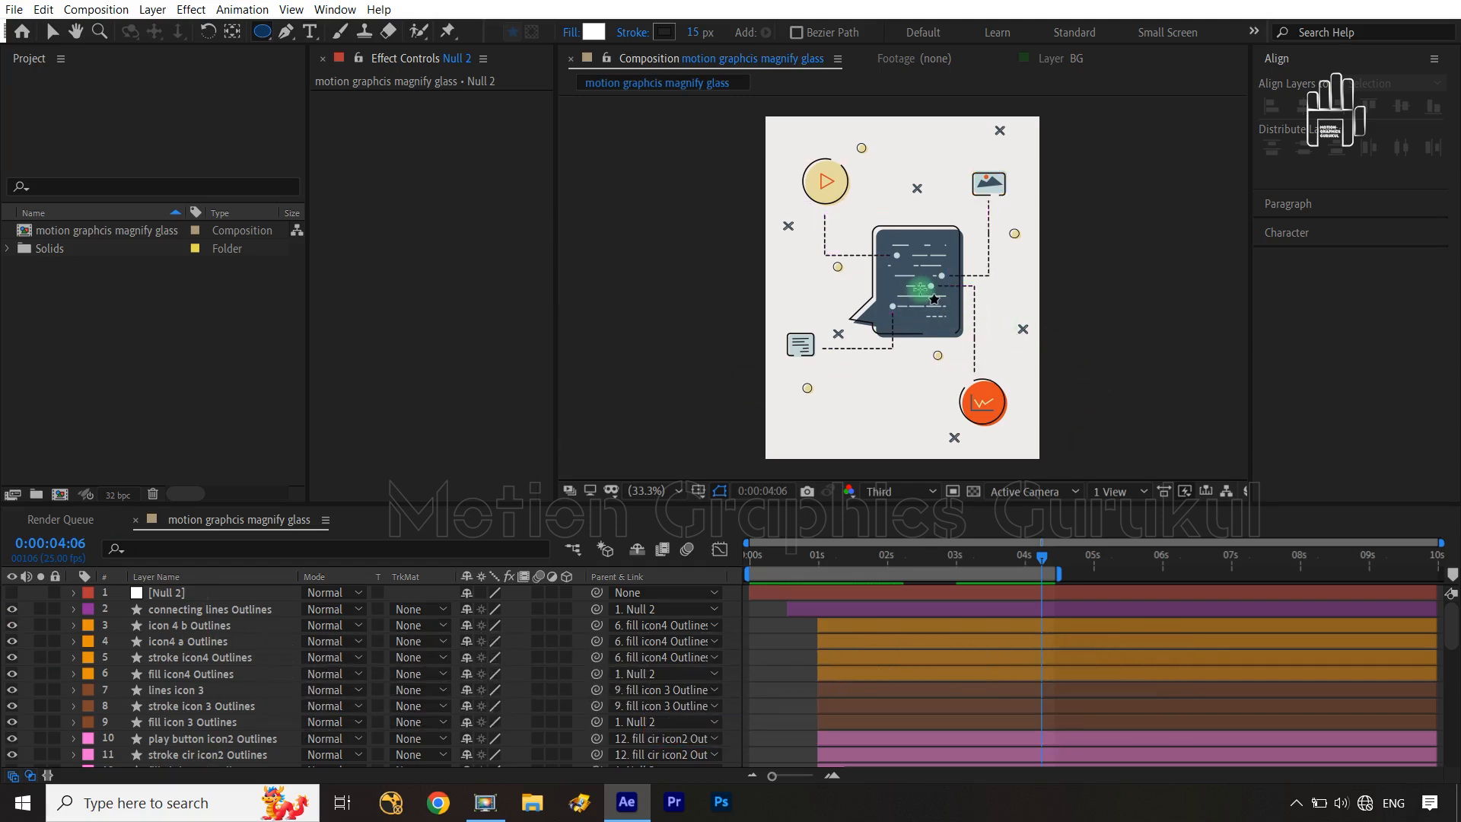
{"action": "left_click_drag", "start_coordinate": [917, 283], "coordinate": [950, 314]}
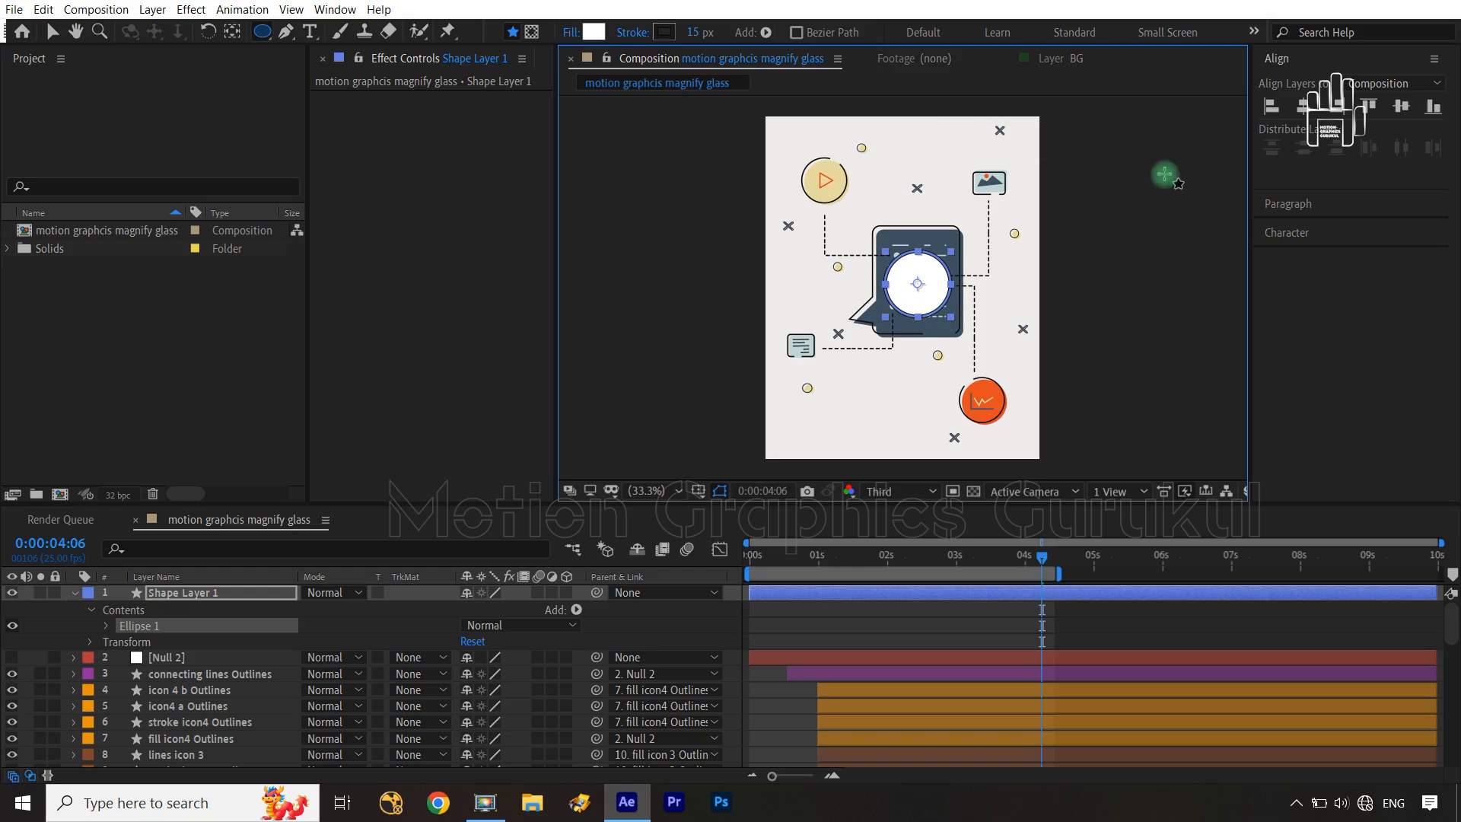
{"action": "left_click", "coordinate": [1306, 109]}
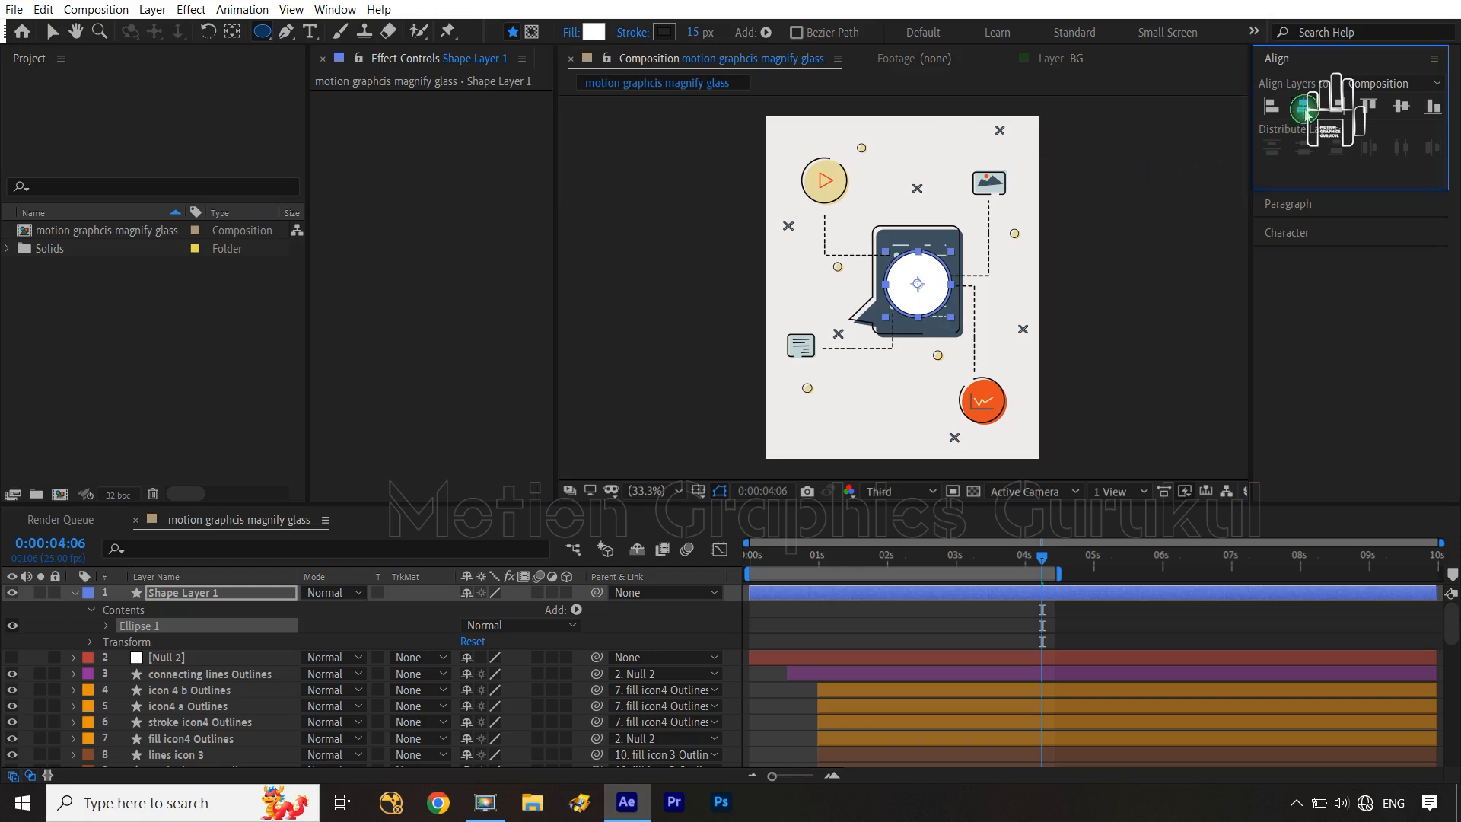
{"action": "left_click", "coordinate": [1400, 107]}
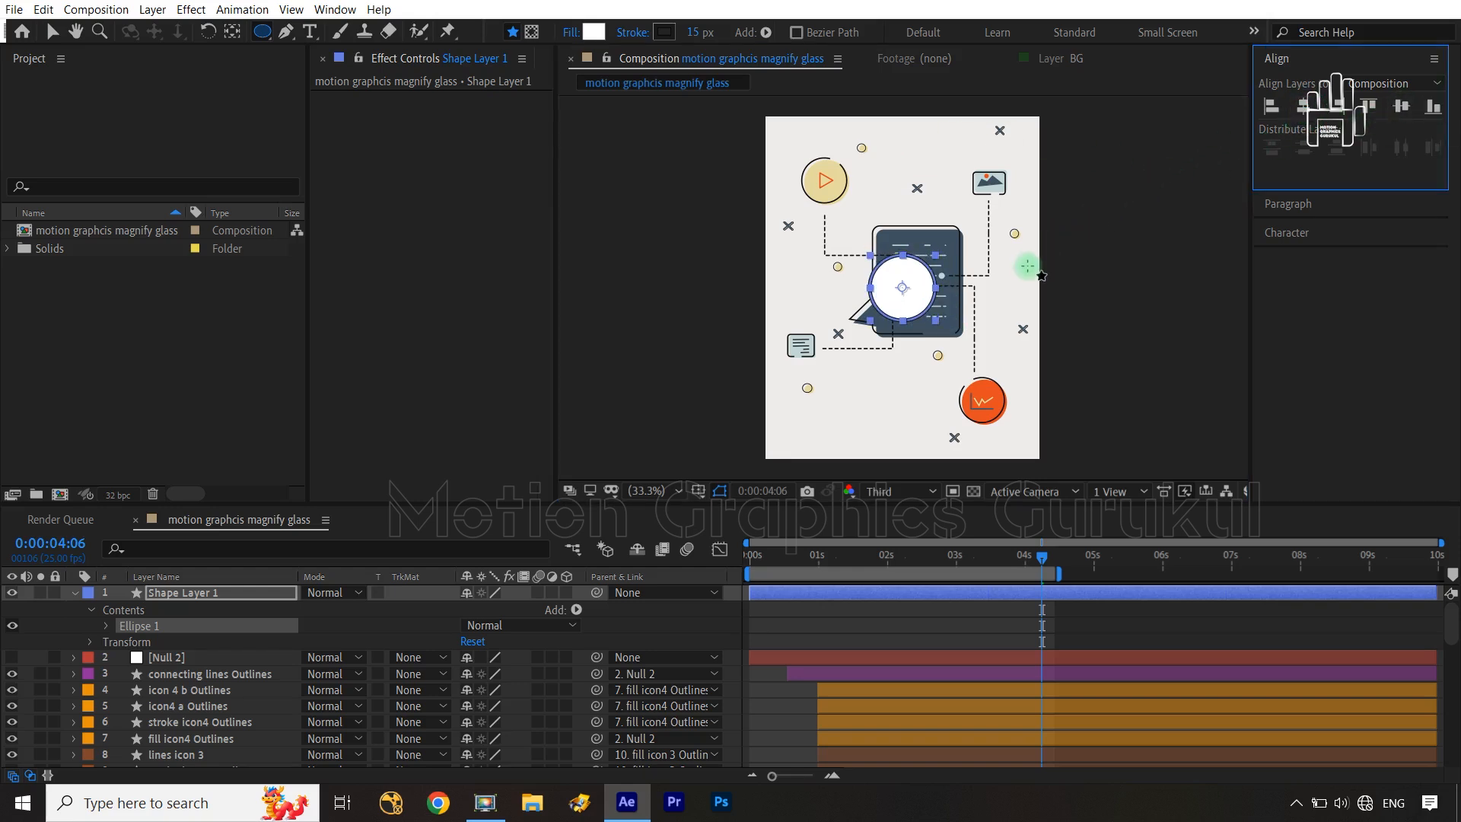
{"action": "key", "text": "v"}
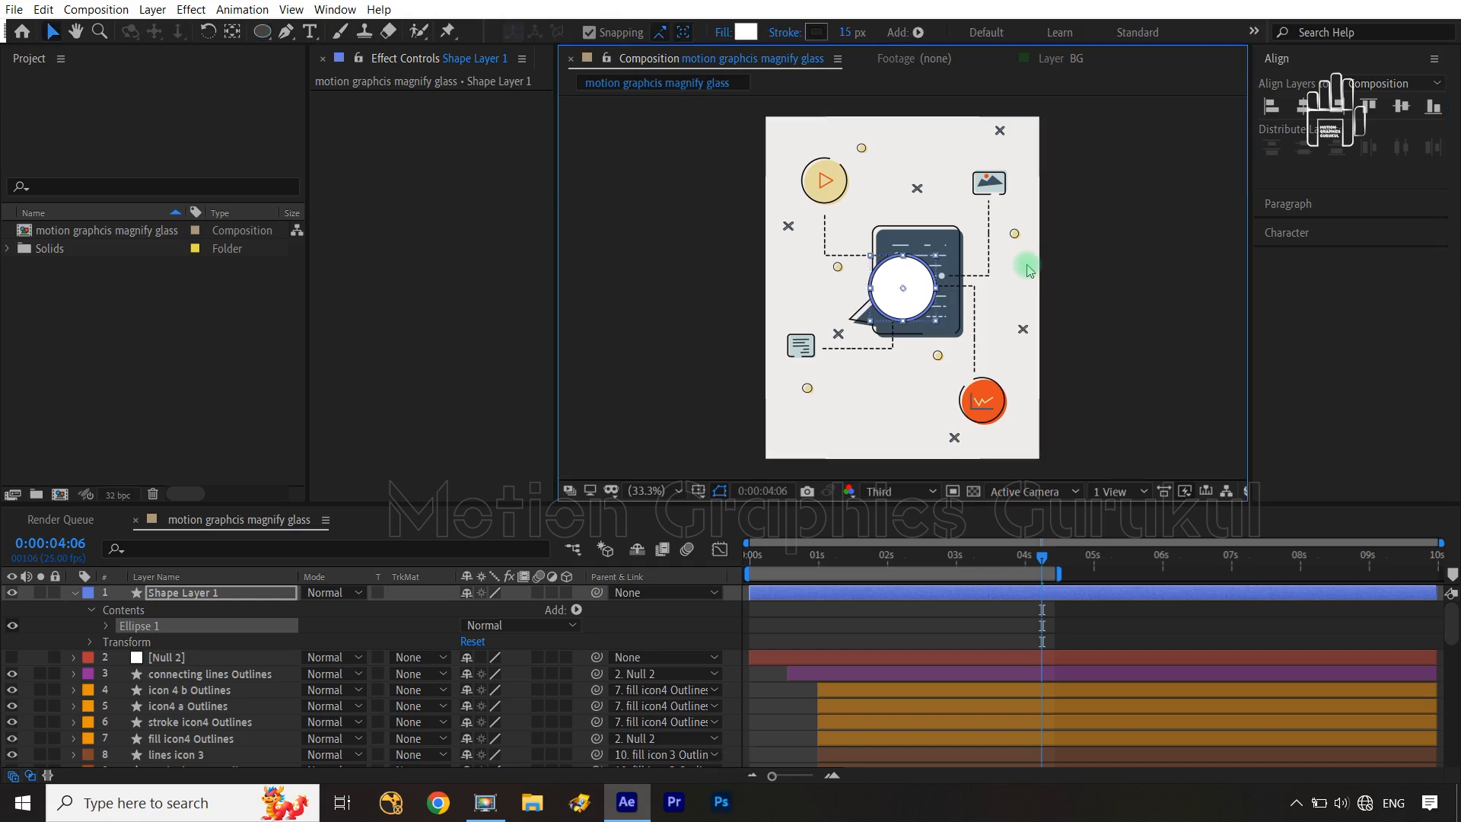
Step: Try adjusting the Opacity of the whole circle layer
{"action": "key", "text": "slash"}
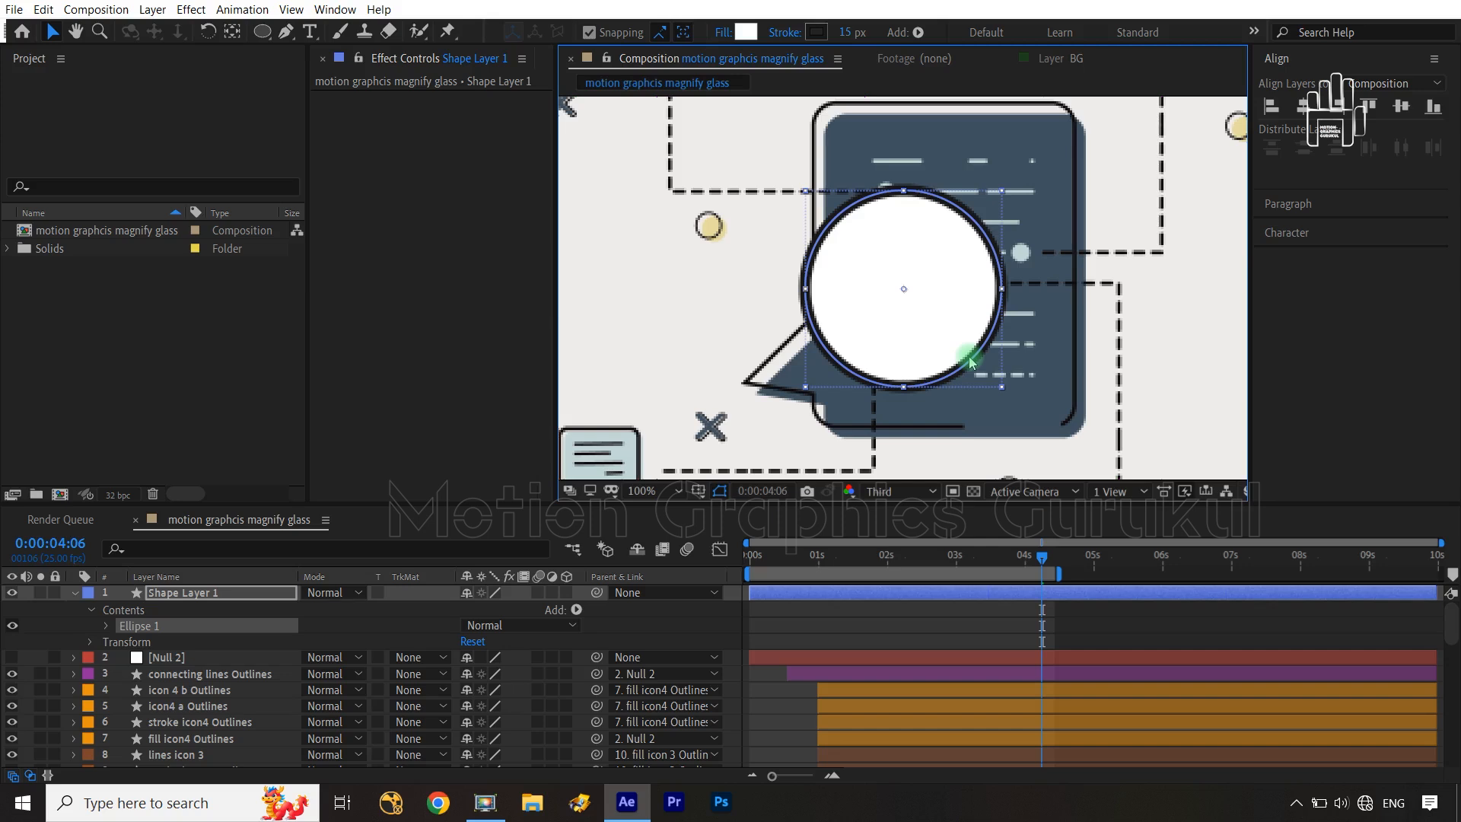
{"action": "left_click", "coordinate": [264, 597]}
{"action": "key", "text": "t"}
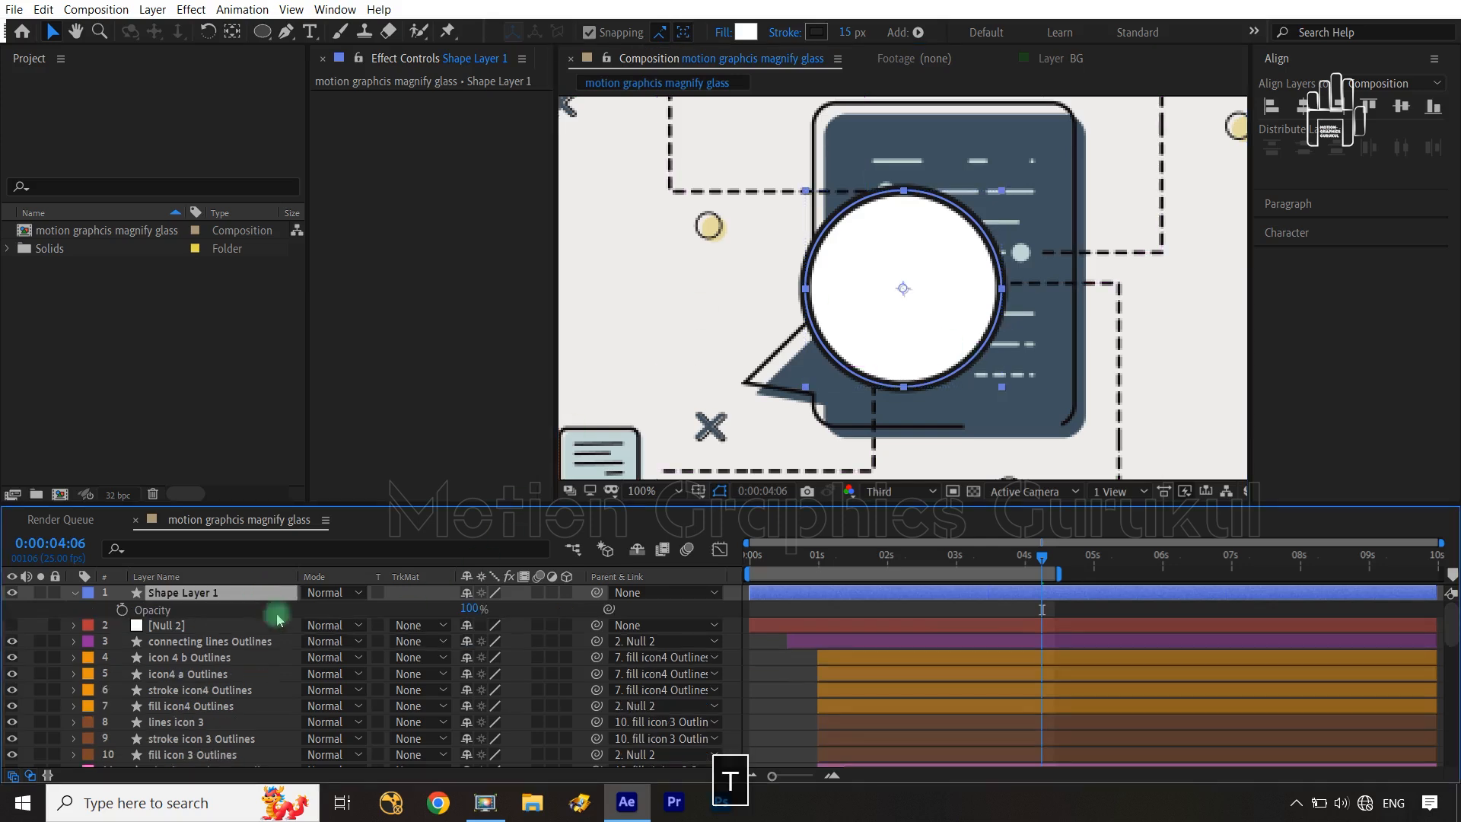
{"action": "left_click_drag", "start_coordinate": [468, 608], "coordinate": [536, 600]}
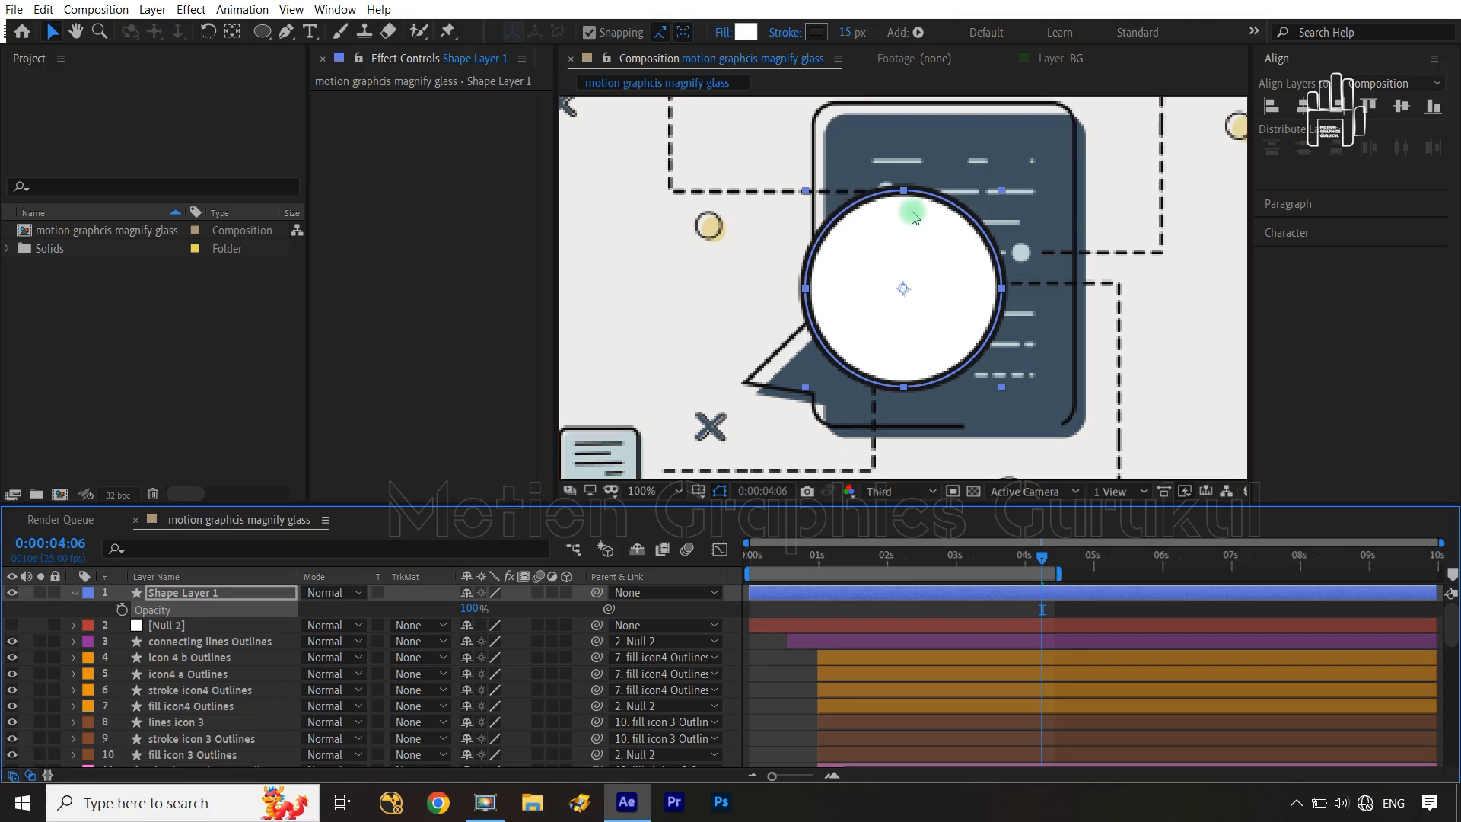
Step: Reduce the Opacity of only the circle's Fill 1, trying 15% and settling on 20%, and collapse the layer
{"action": "left_click", "coordinate": [73, 592]}
{"action": "left_click", "coordinate": [74, 593]}
{"action": "left_click", "coordinate": [90, 625]}
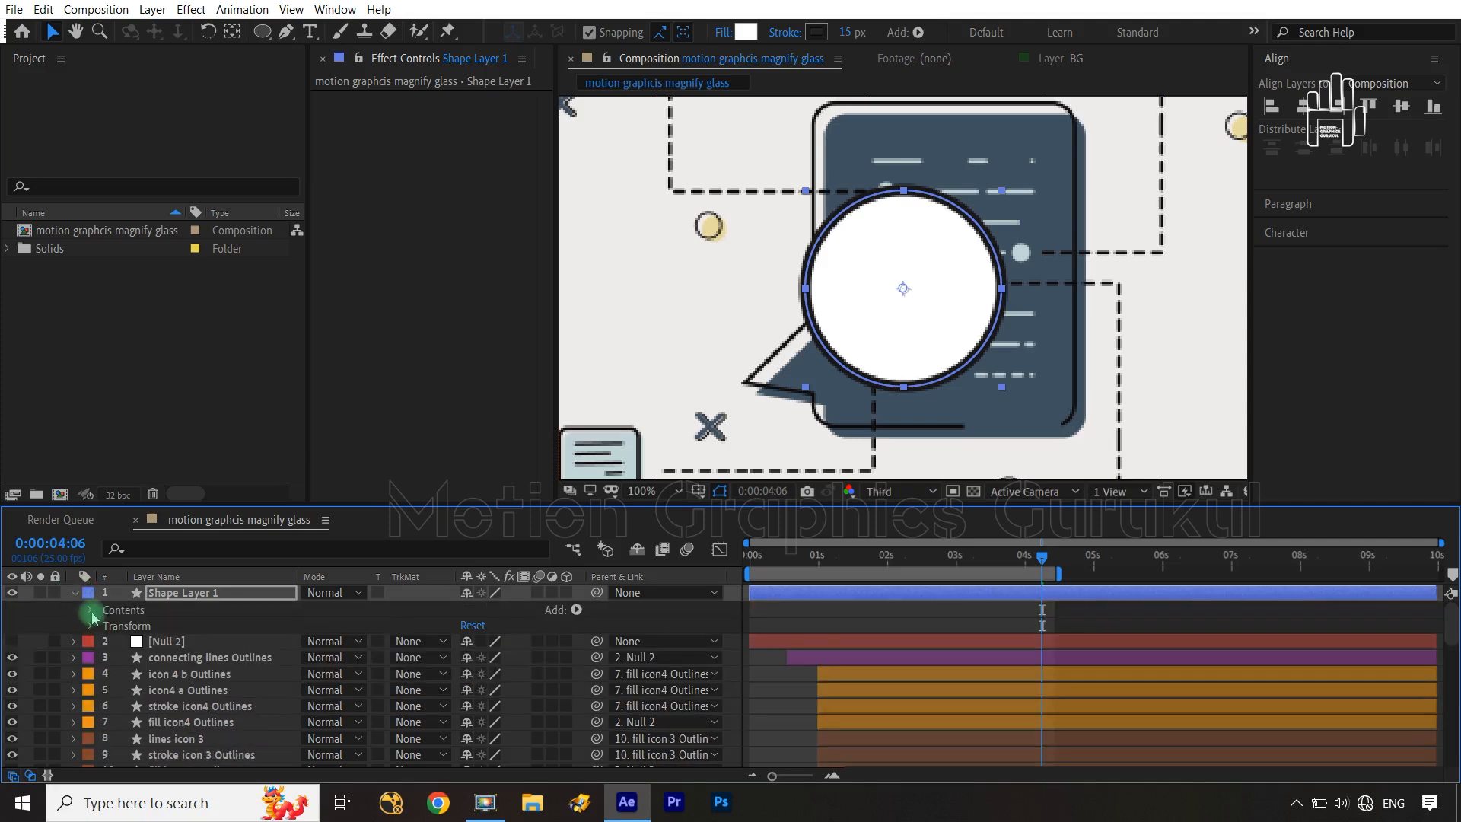
{"action": "left_click", "coordinate": [90, 609]}
{"action": "left_click", "coordinate": [107, 626]}
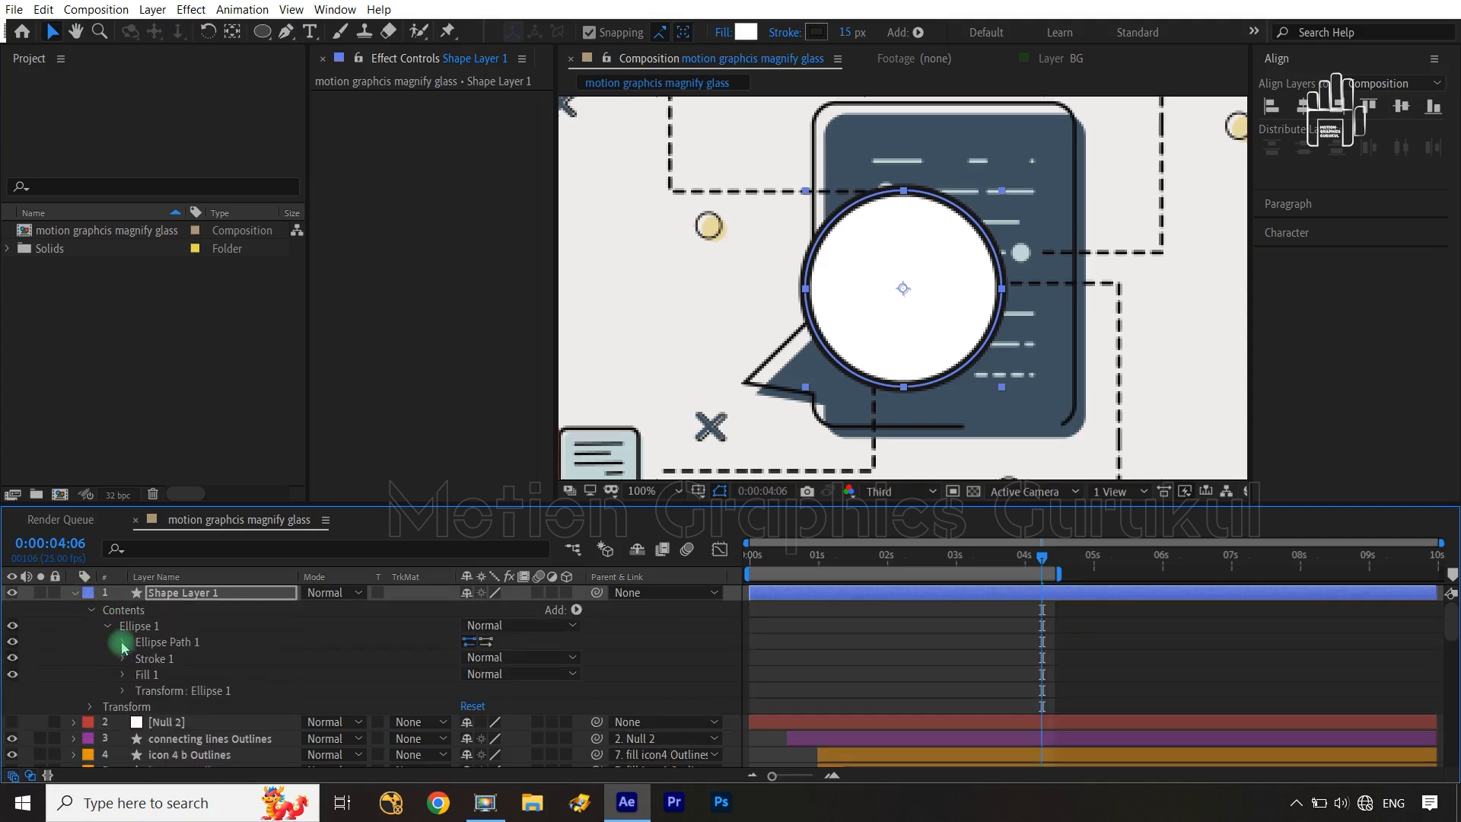
{"action": "left_click", "coordinate": [123, 642]}
{"action": "left_click", "coordinate": [123, 643]}
{"action": "left_click", "coordinate": [123, 675]}
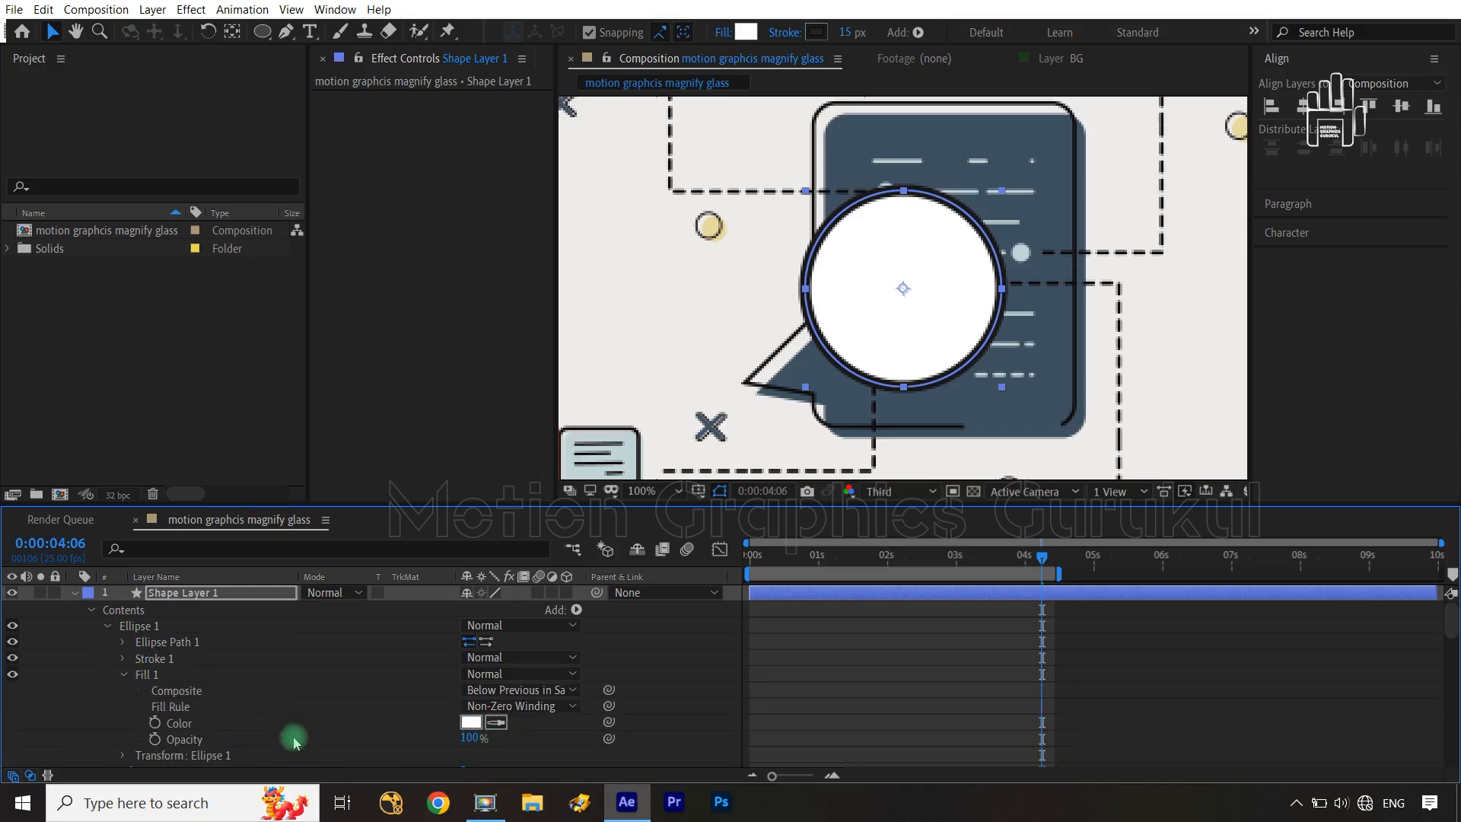
{"action": "mouse_move", "coordinate": [467, 738]}
{"action": "left_mouse_down"}
{"action": "mouse_move", "coordinate": [426, 740]}
{"action": "mouse_move", "coordinate": [469, 748]}
{"action": "left_mouse_up"}
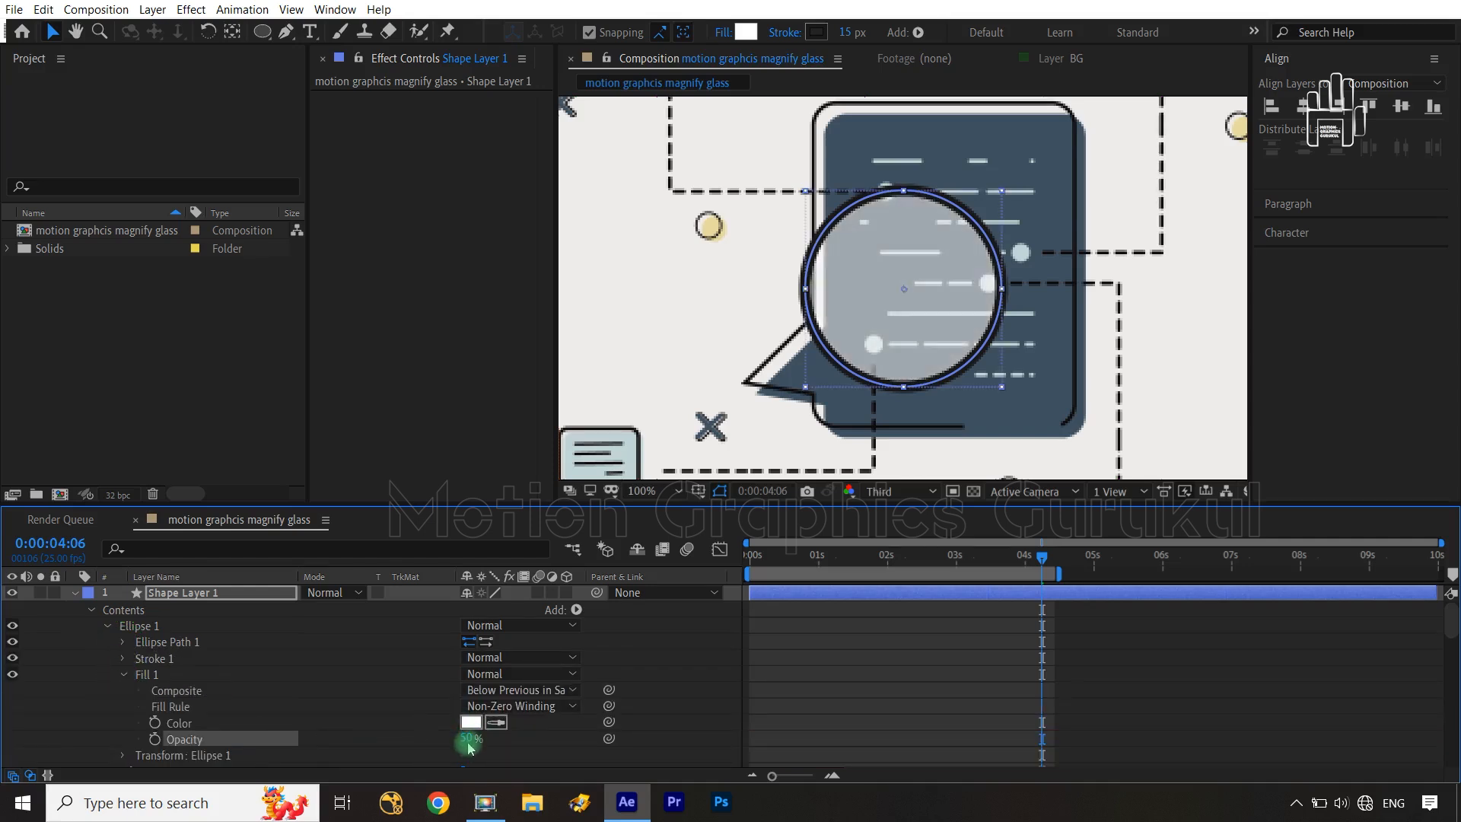
{"action": "type", "text": "15"}
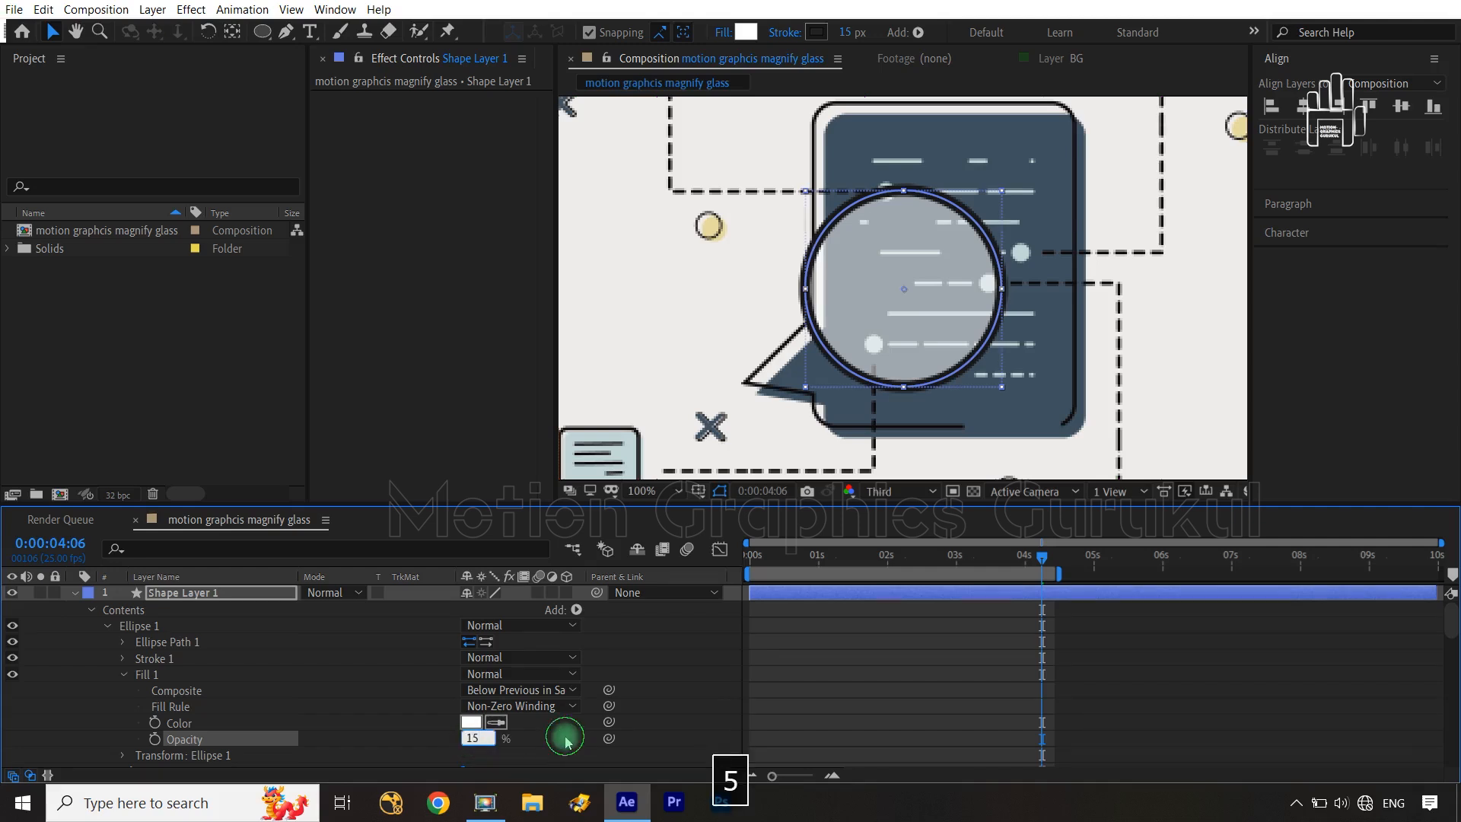
{"action": "left_click", "coordinate": [565, 742]}
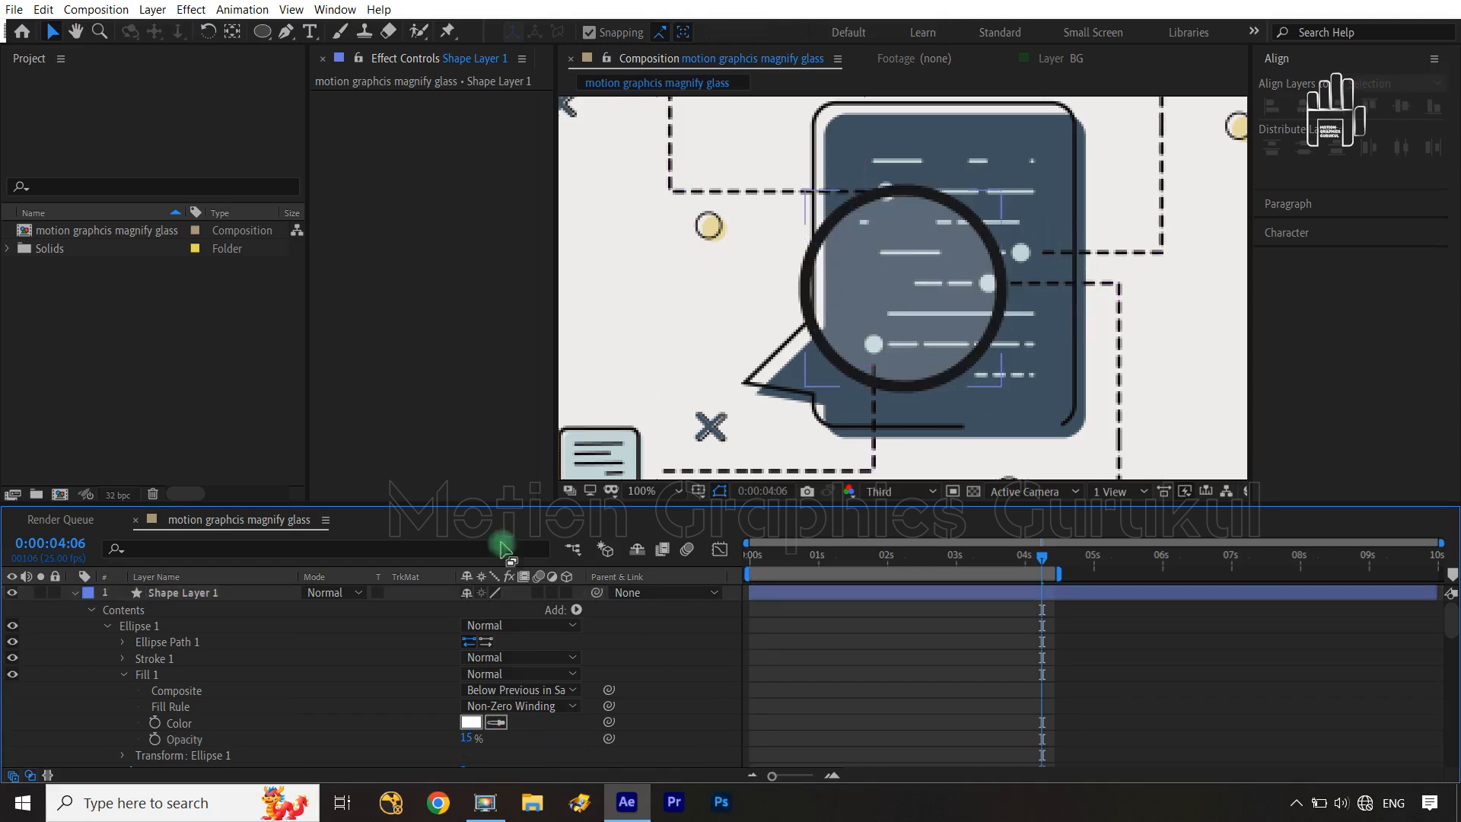
{"action": "left_click", "coordinate": [493, 746]}
{"action": "type", "text": "20"}
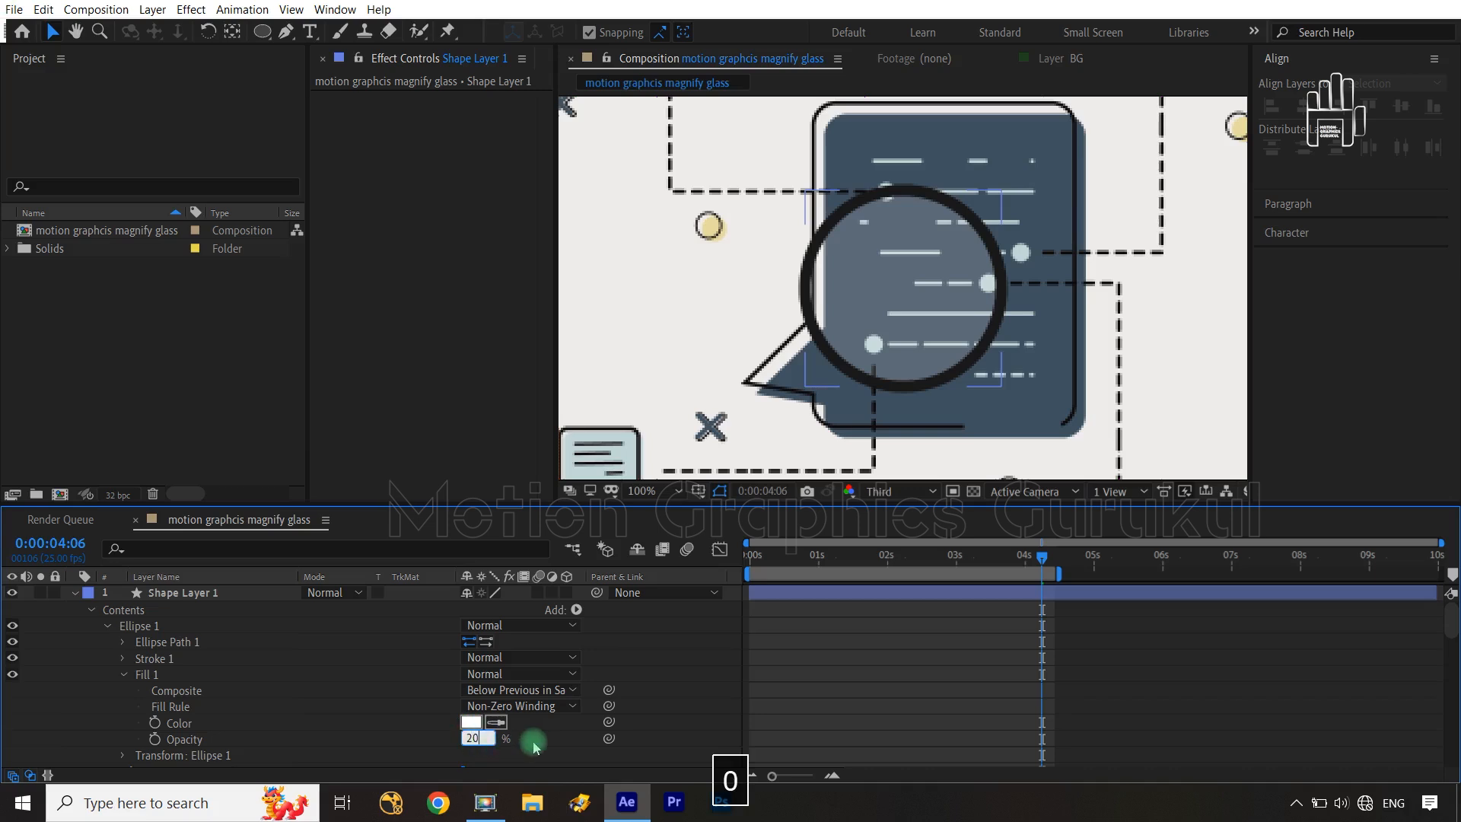
{"action": "left_click", "coordinate": [538, 742]}
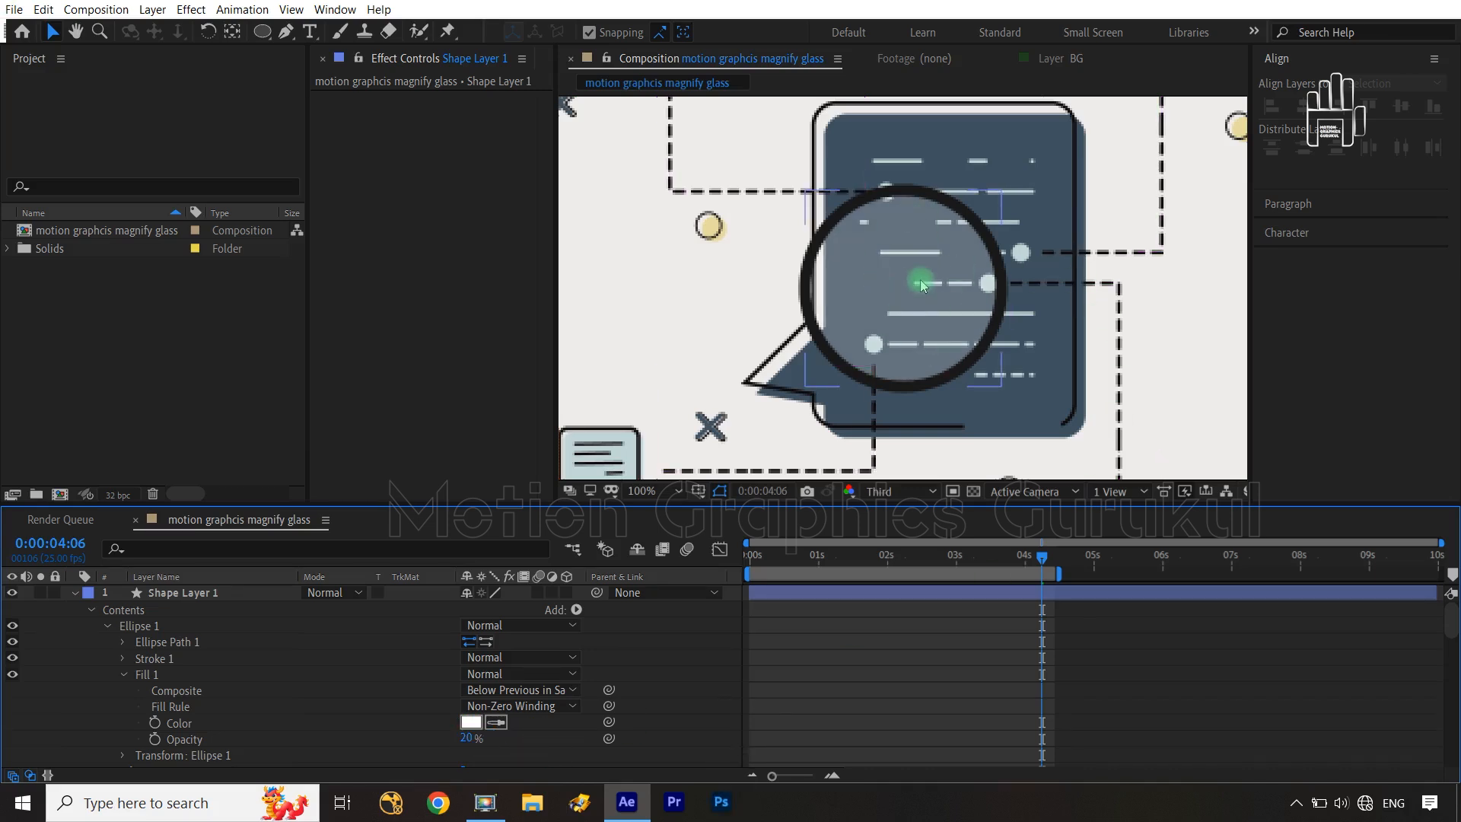
{"action": "left_click", "coordinate": [74, 593]}
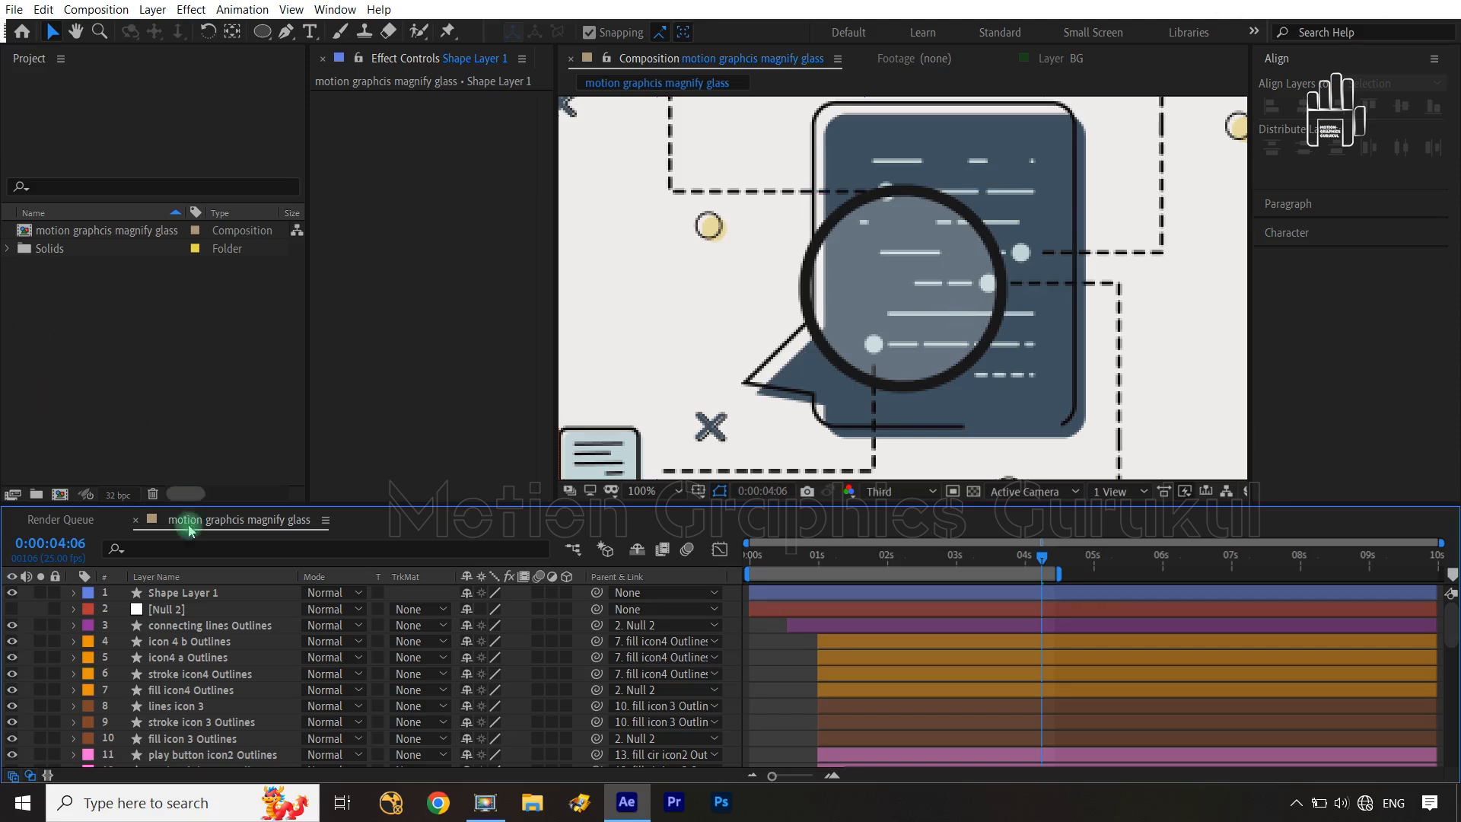
Step: Rename the circle's shape layer as mgf shape
{"action": "left_click", "coordinate": [191, 595]}
{"action": "key", "text": "Return"}
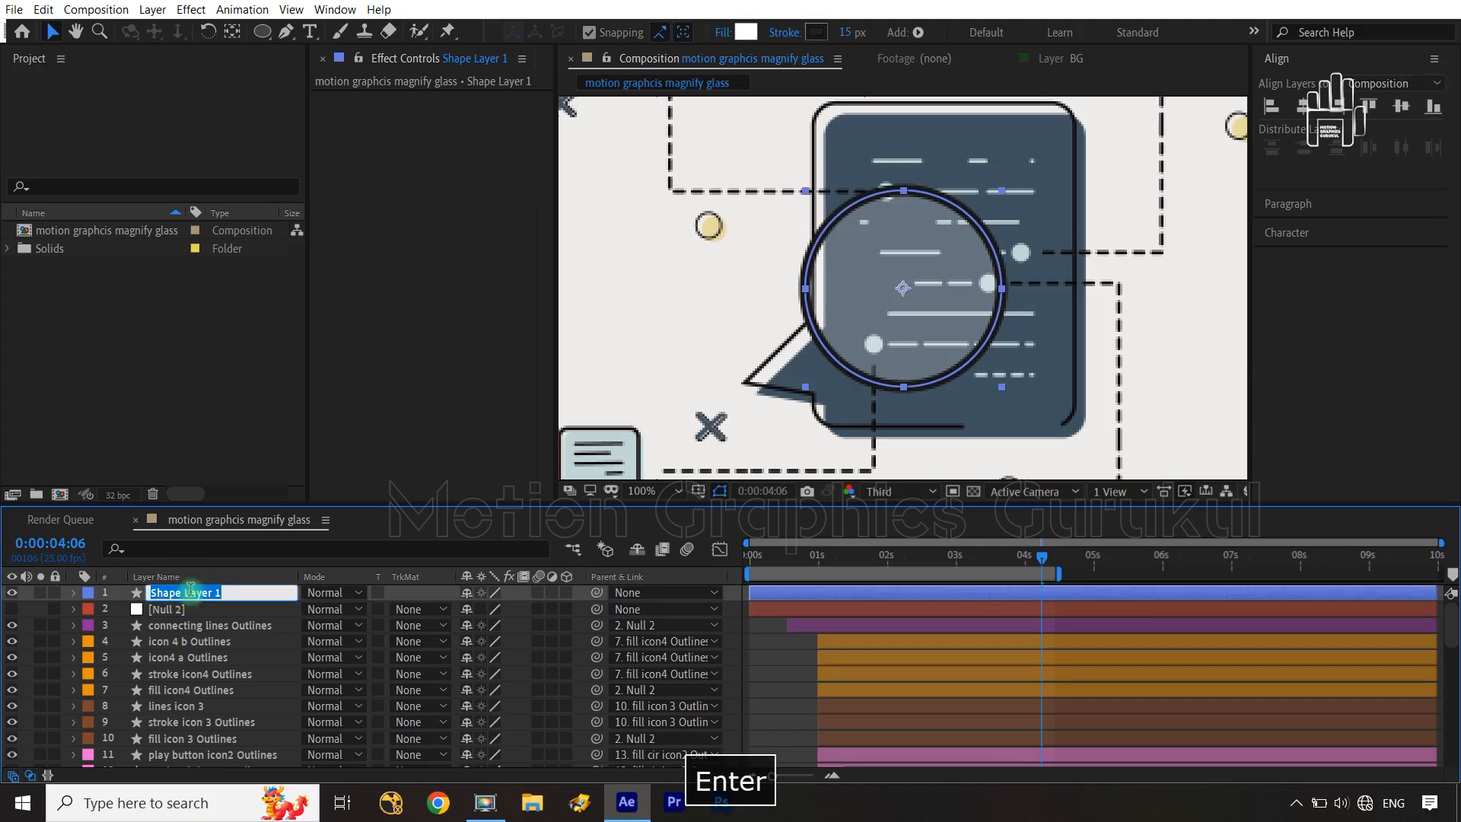
{"action": "type", "text": "mgf s"}
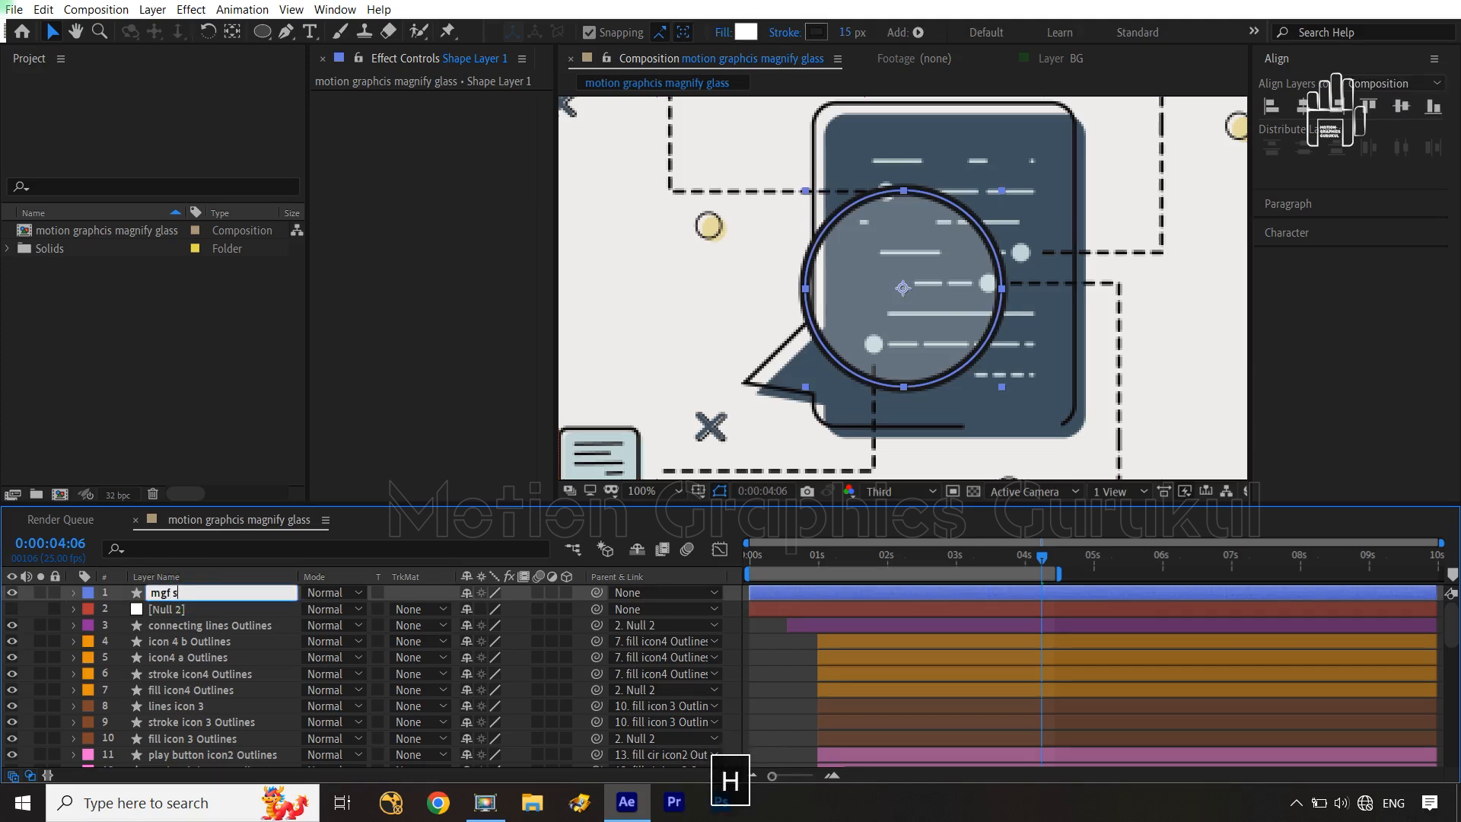
{"action": "type", "text": "hae"}
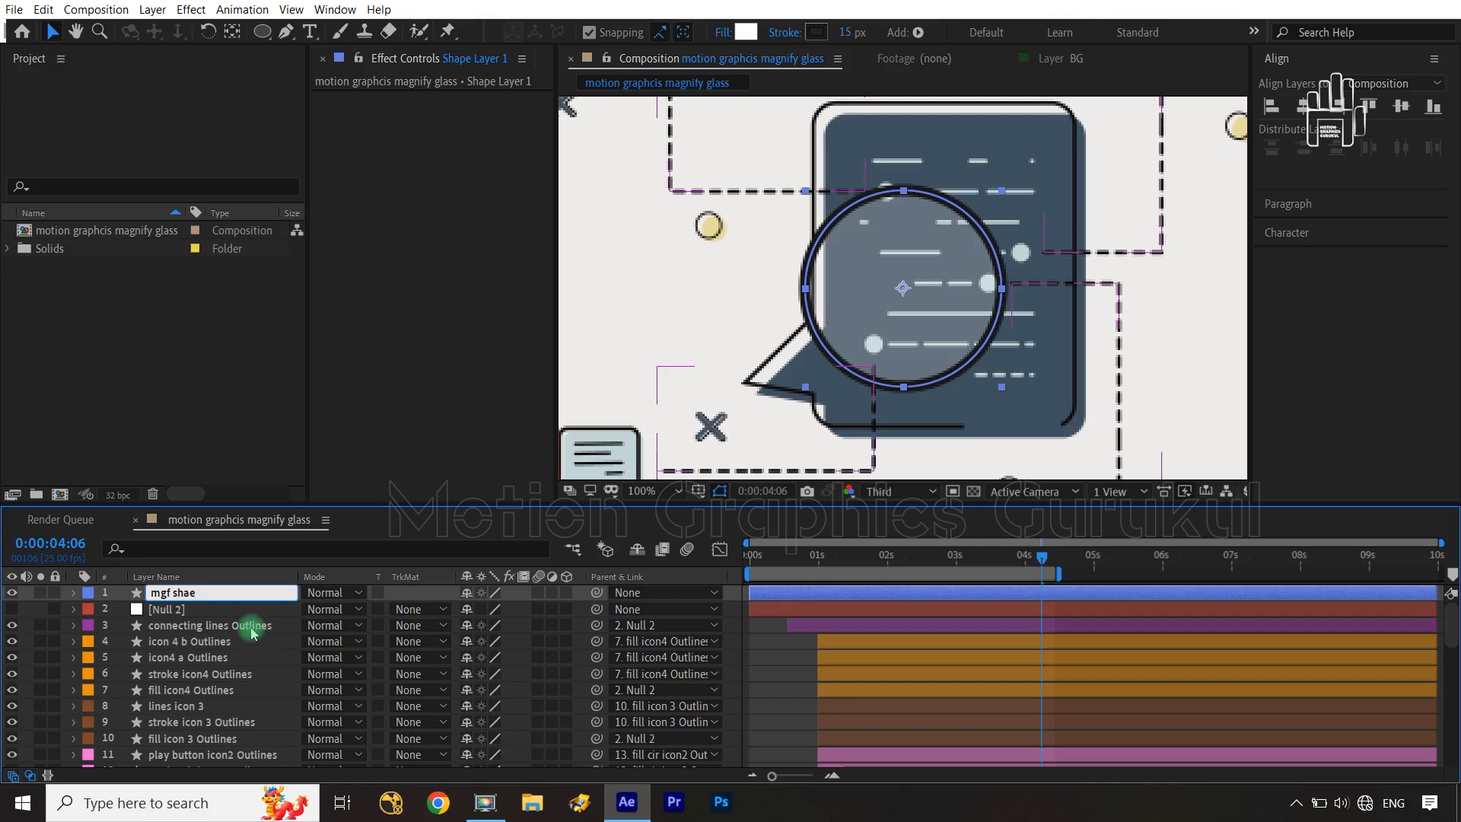
{"action": "key", "text": "BackSpace"}
{"action": "type", "text": "pe"}
{"action": "left_click", "coordinate": [428, 597]}
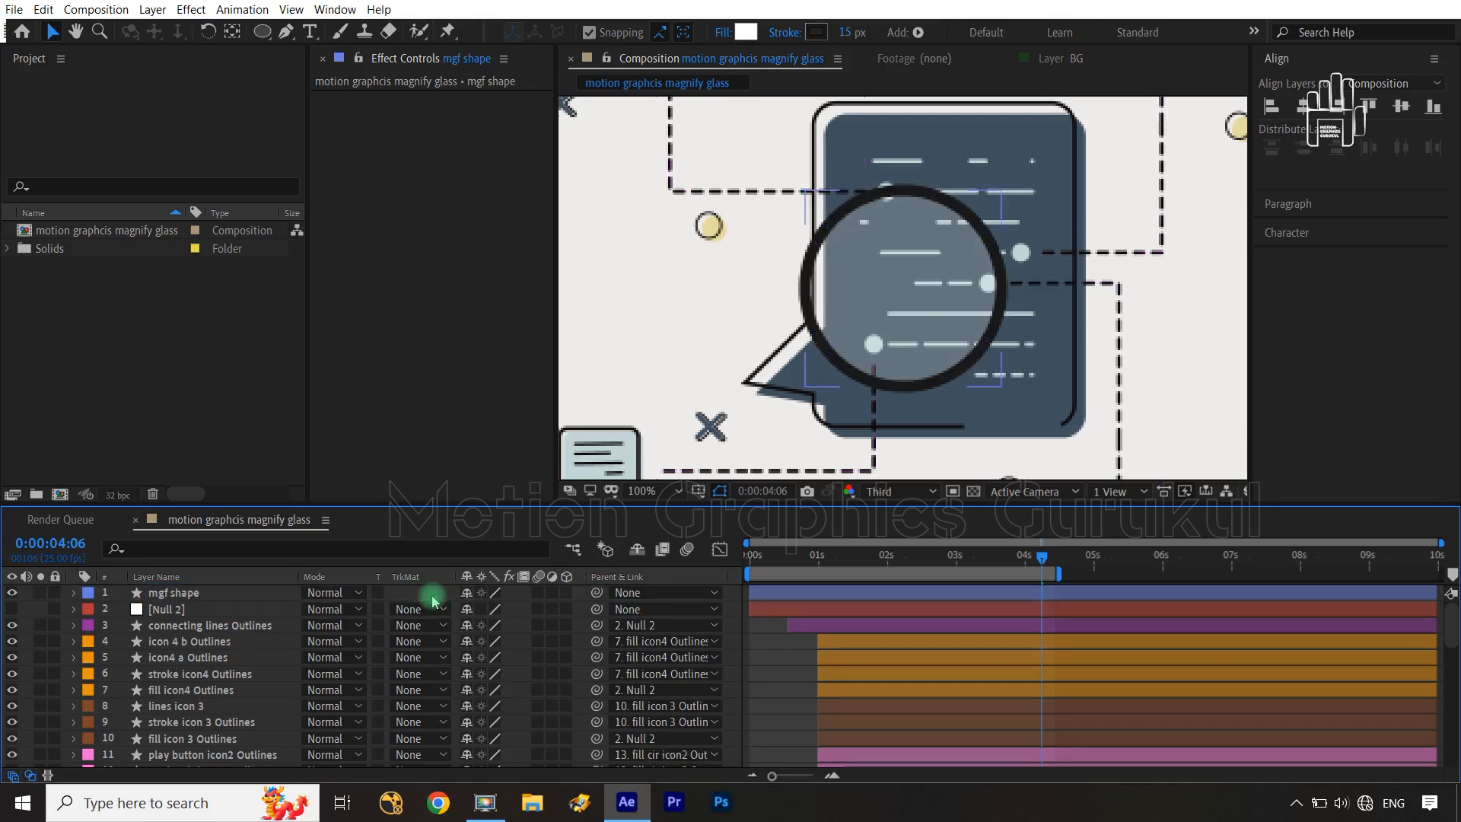
Step: Add an adjustment layer and place it directly below the mgf shape layer
{"action": "key", "text": "ctrl+alt+y"}
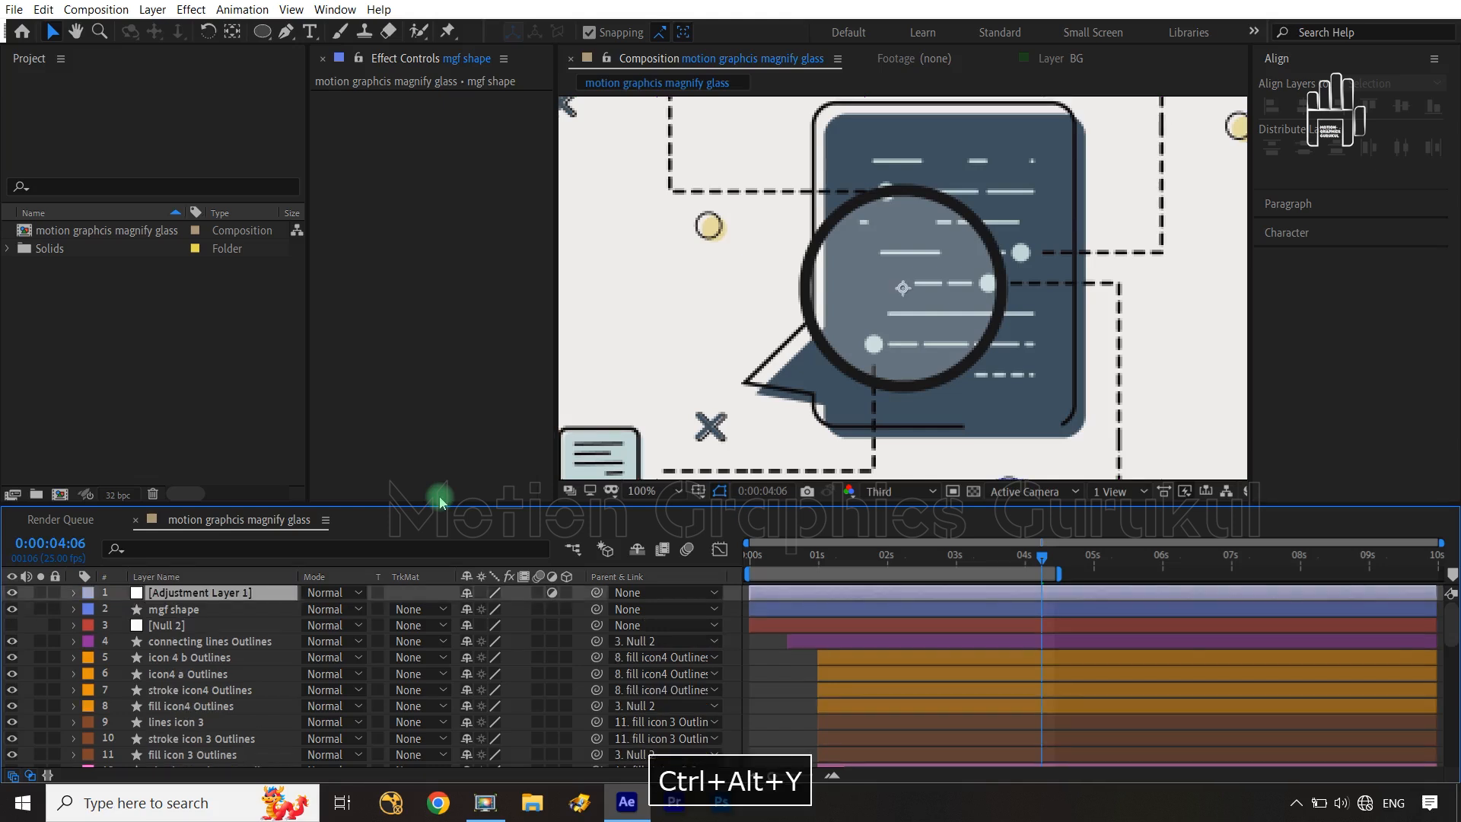
{"action": "left_click_drag", "start_coordinate": [214, 596], "coordinate": [209, 614]}
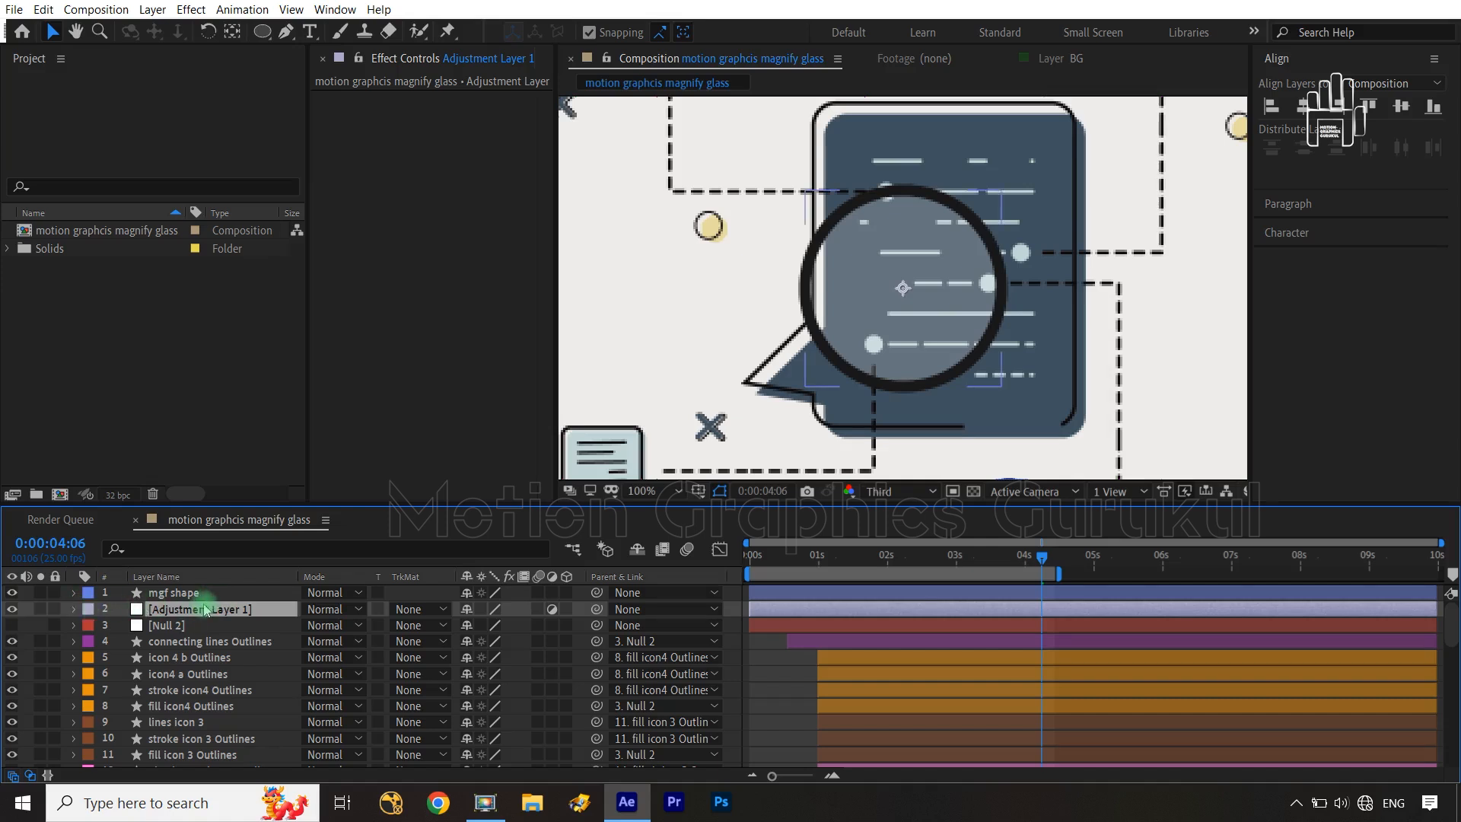
Step: Apply the Bulge distortion effect to Adjustment Layer 1
{"action": "left_click", "coordinate": [191, 9]}
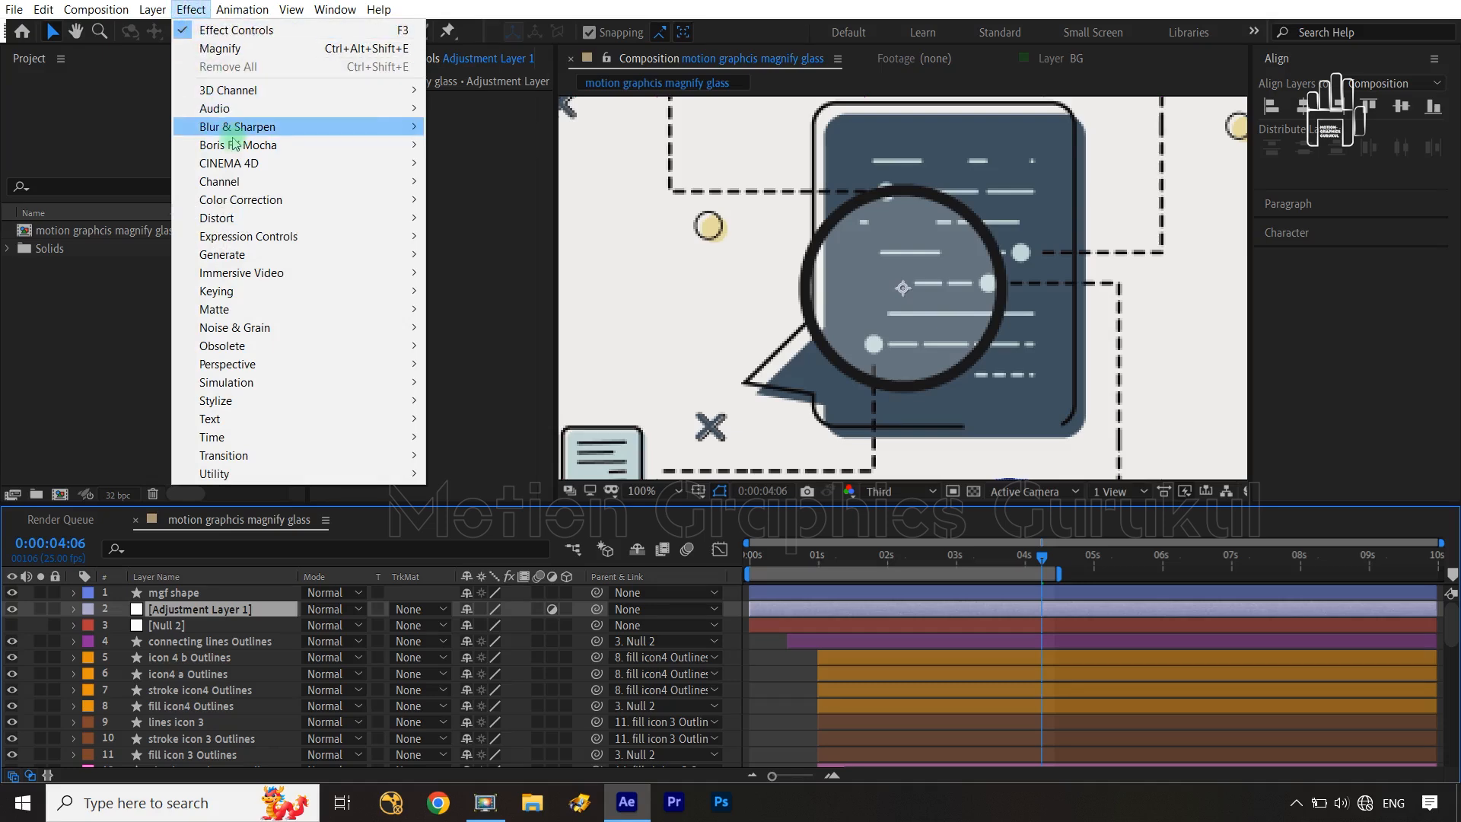
{"action": "mouse_move", "coordinate": [242, 219]}
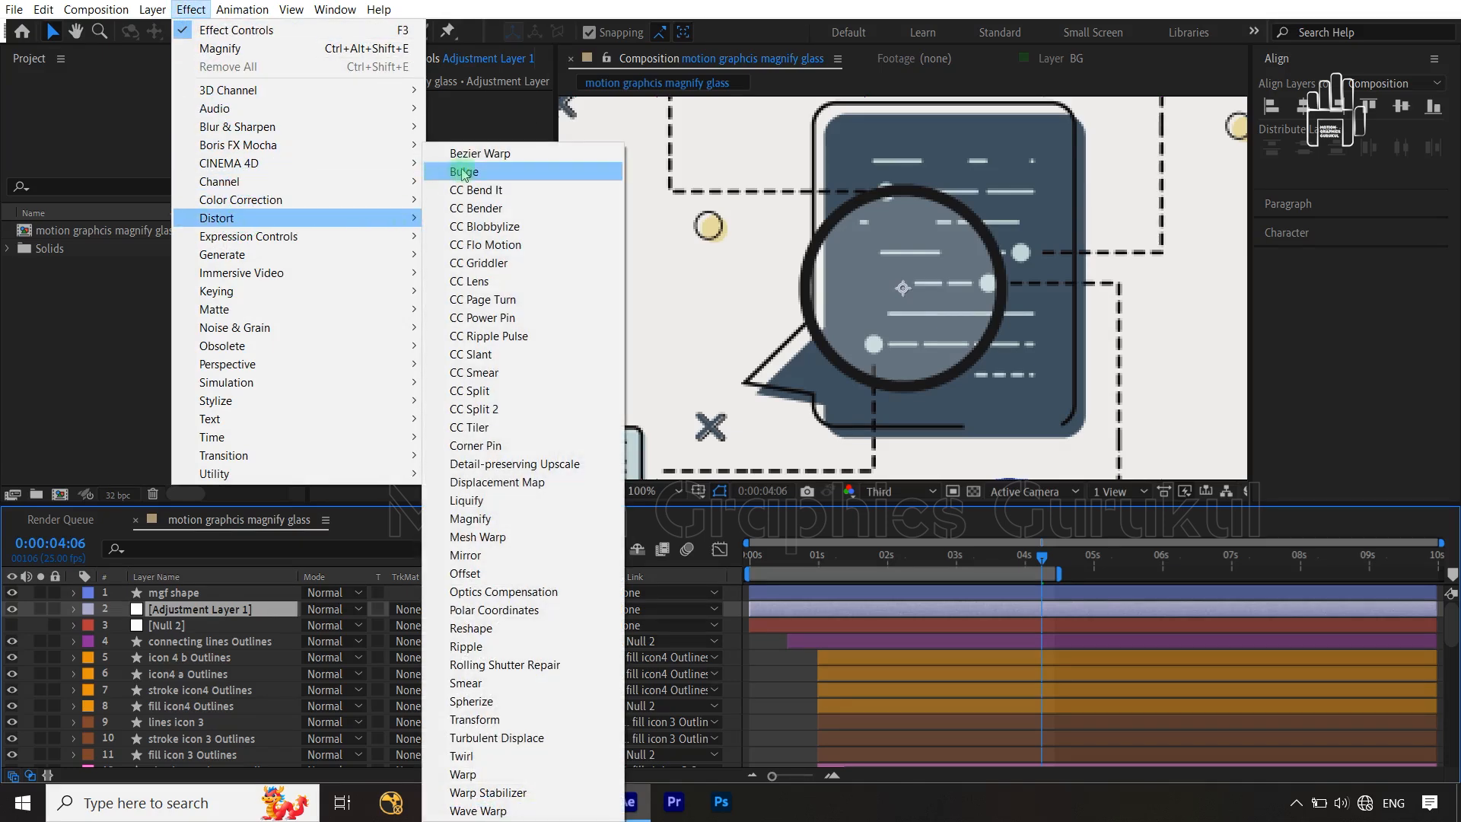
{"action": "left_click", "coordinate": [463, 172]}
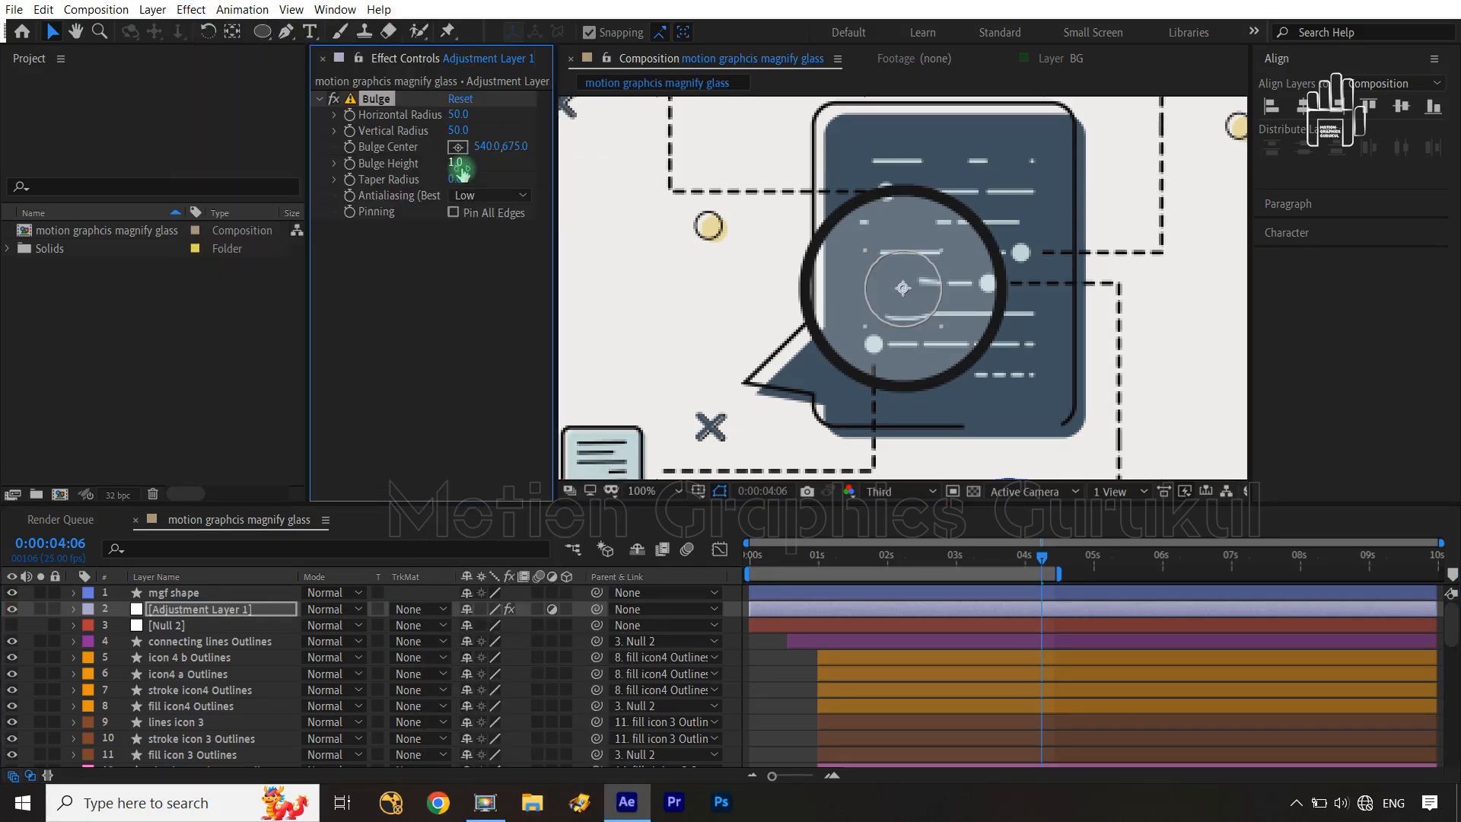
Step: Set the composition preview resolution to Full and switch the Bulge effect off and on to compare its distortion inside the circle
{"action": "key", "text": "period"}
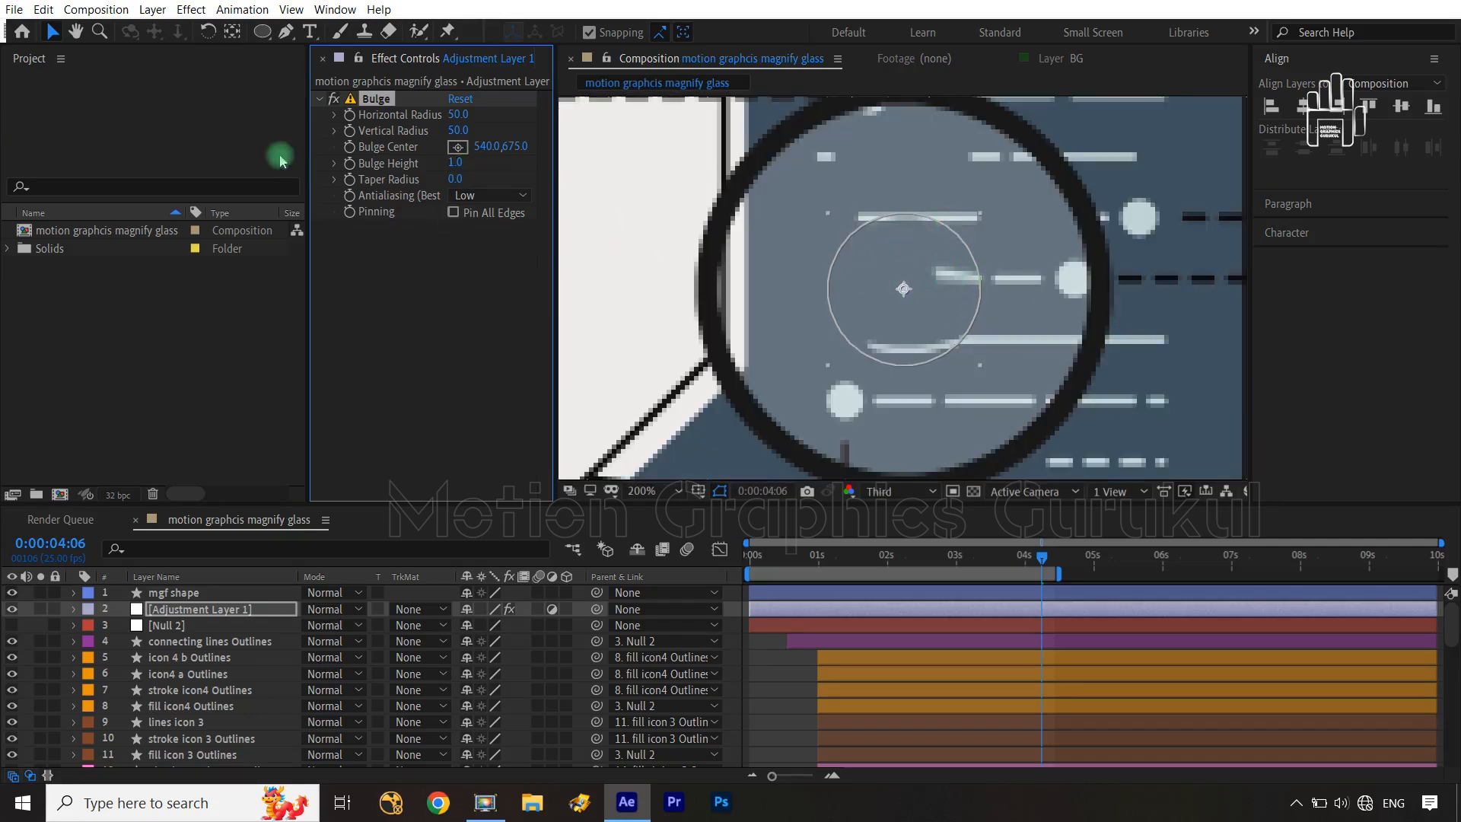
{"action": "left_click", "coordinate": [335, 100]}
{"action": "left_click", "coordinate": [334, 100]}
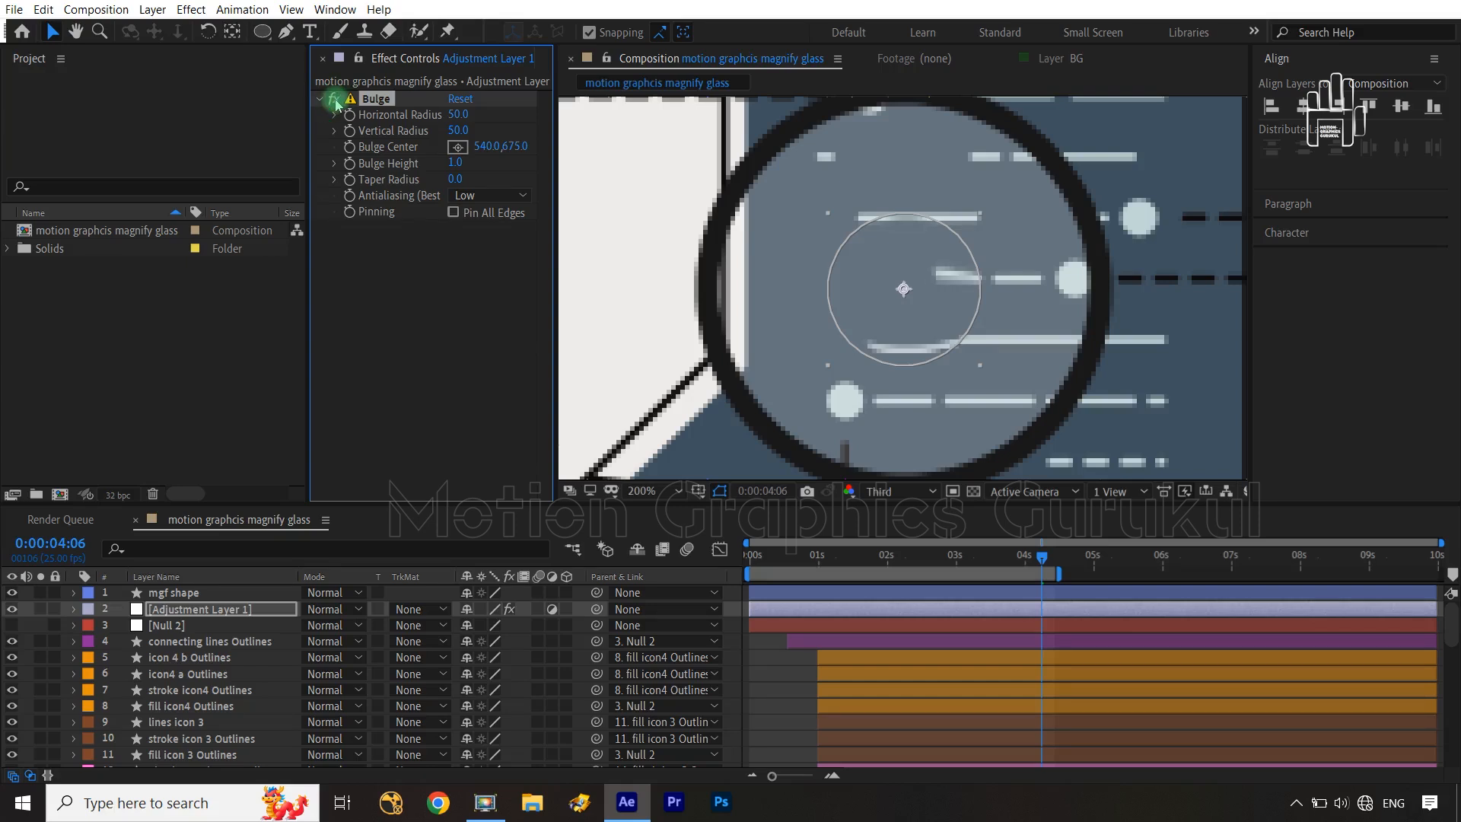
{"action": "left_click", "coordinate": [890, 491]}
{"action": "left_click", "coordinate": [896, 533]}
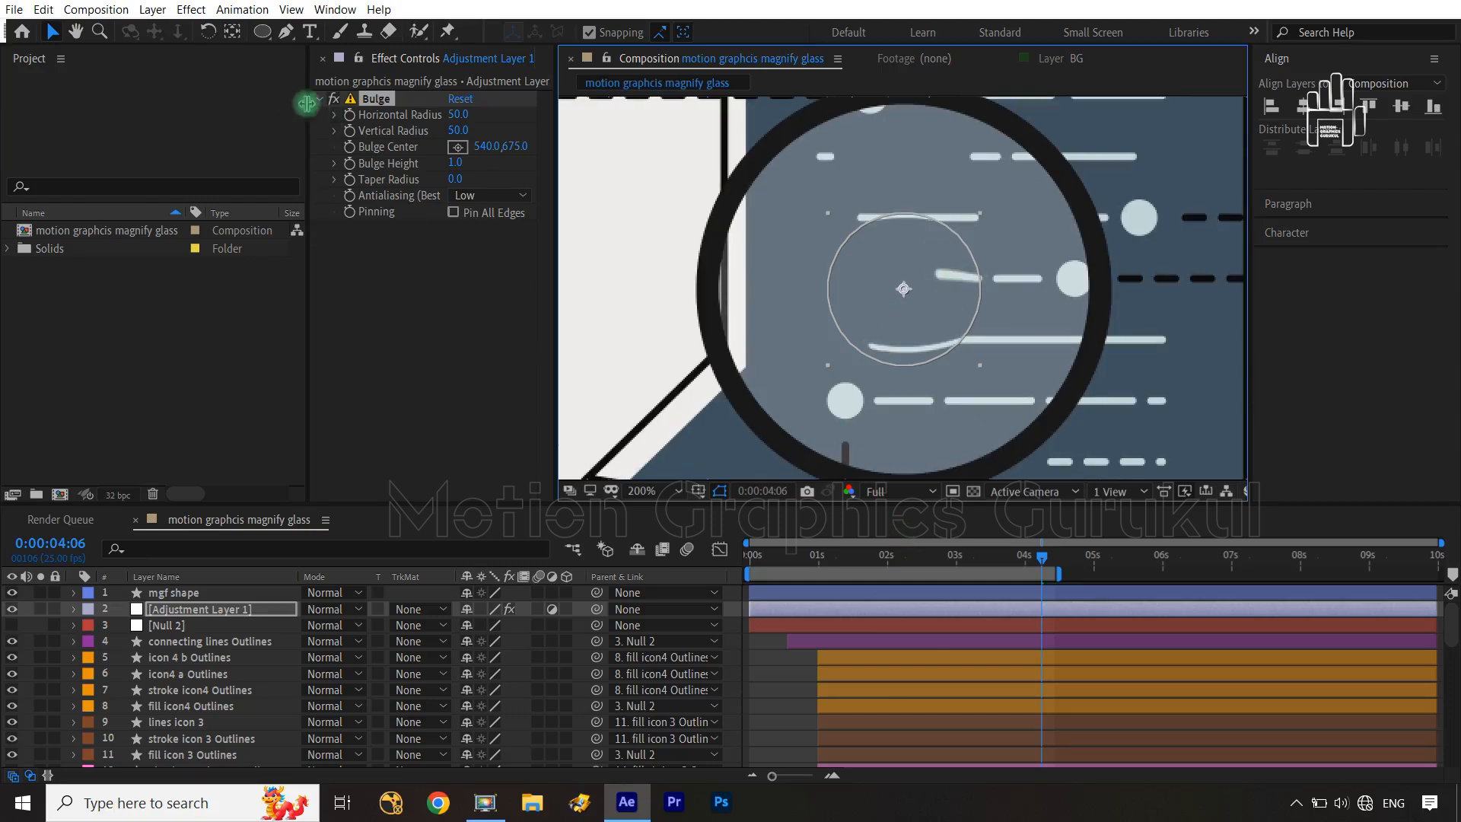
{"action": "left_click", "coordinate": [335, 102]}
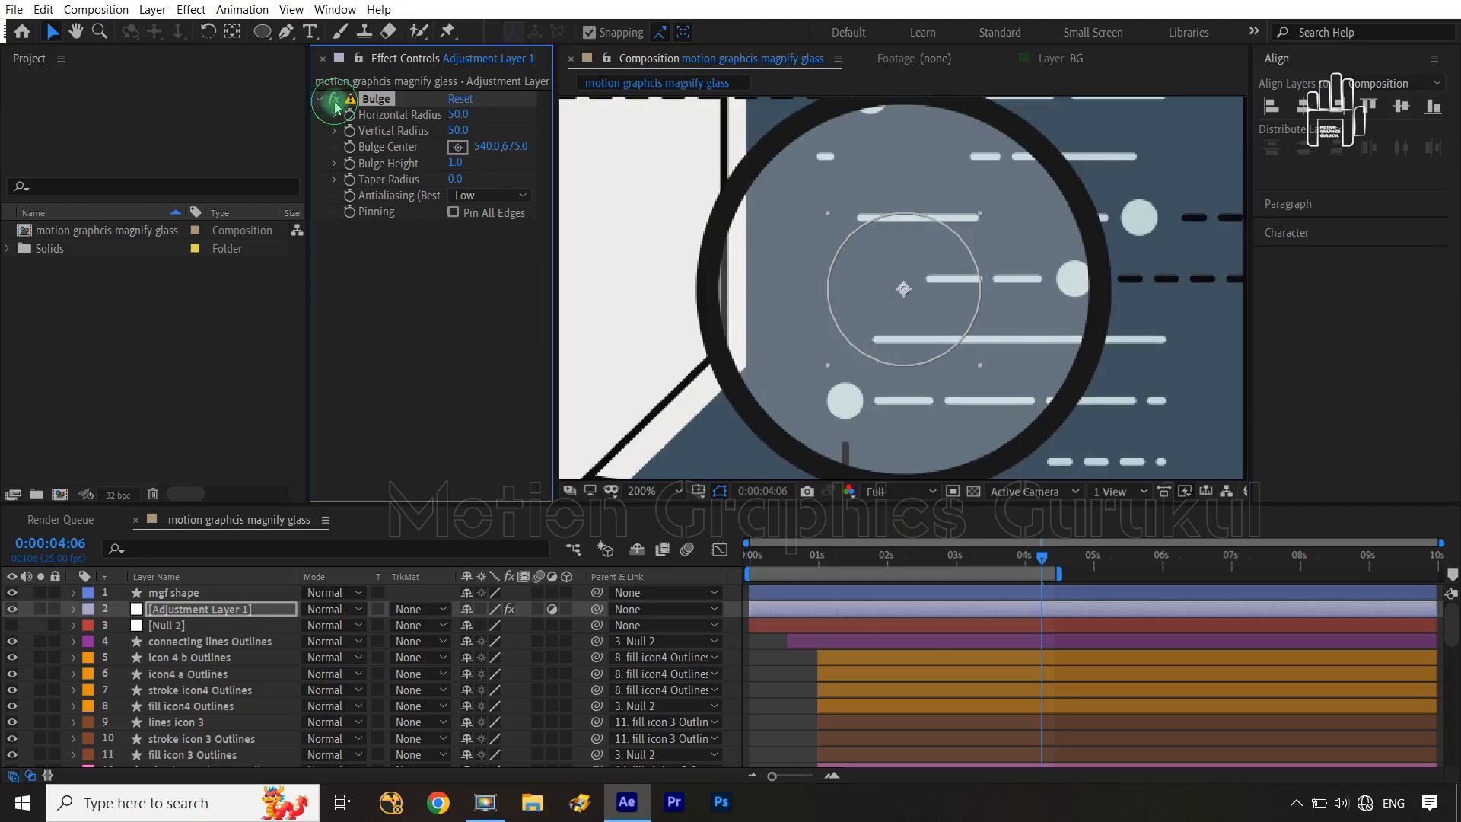
{"action": "left_click", "coordinate": [335, 102]}
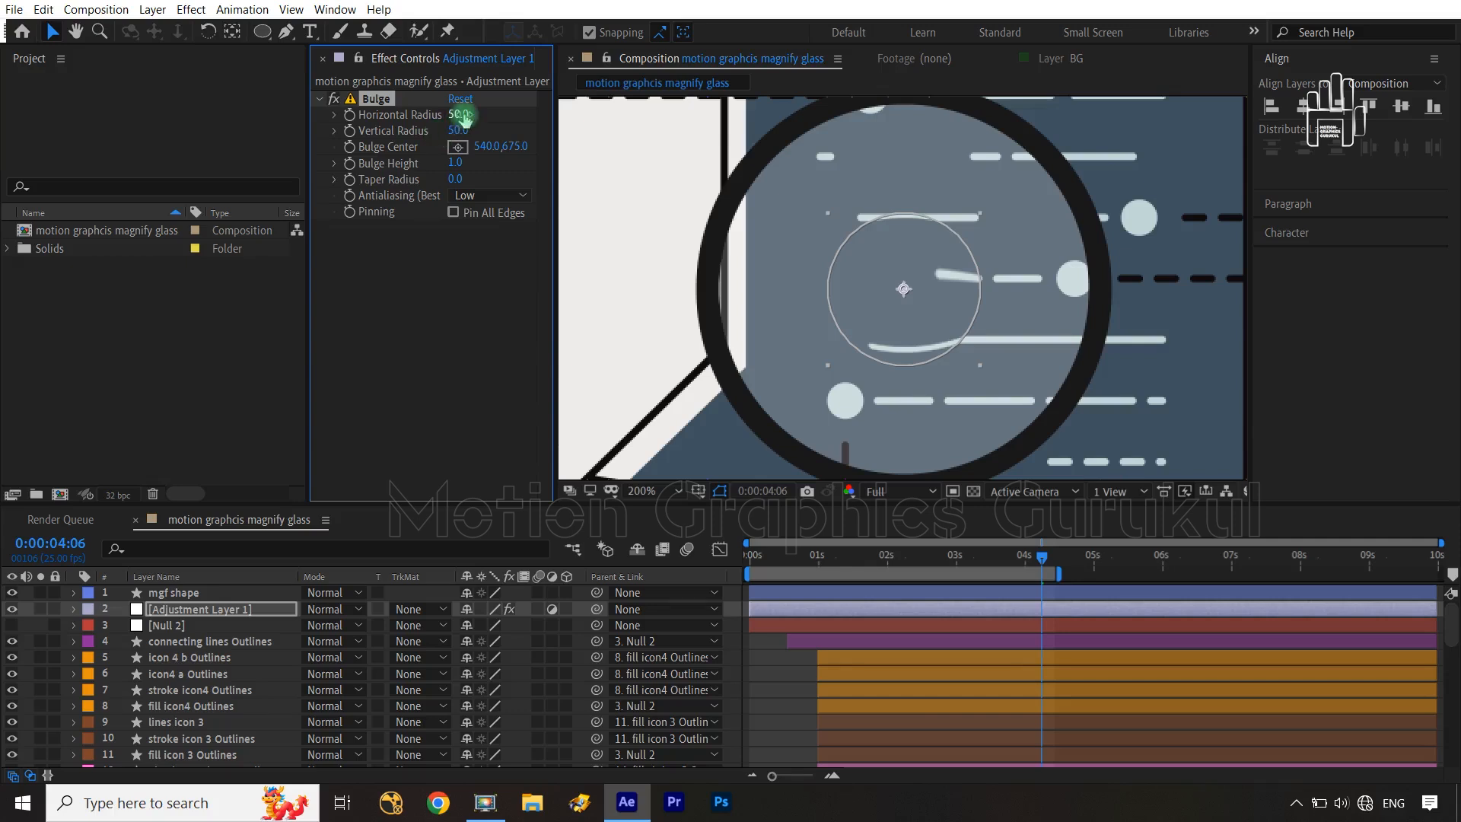
Step: Set both the Horizontal Radius and the Vertical Radius of the Bulge effect to 131 to match the magnifying circle
{"action": "left_click_drag", "start_coordinate": [460, 115], "coordinate": [540, 114]}
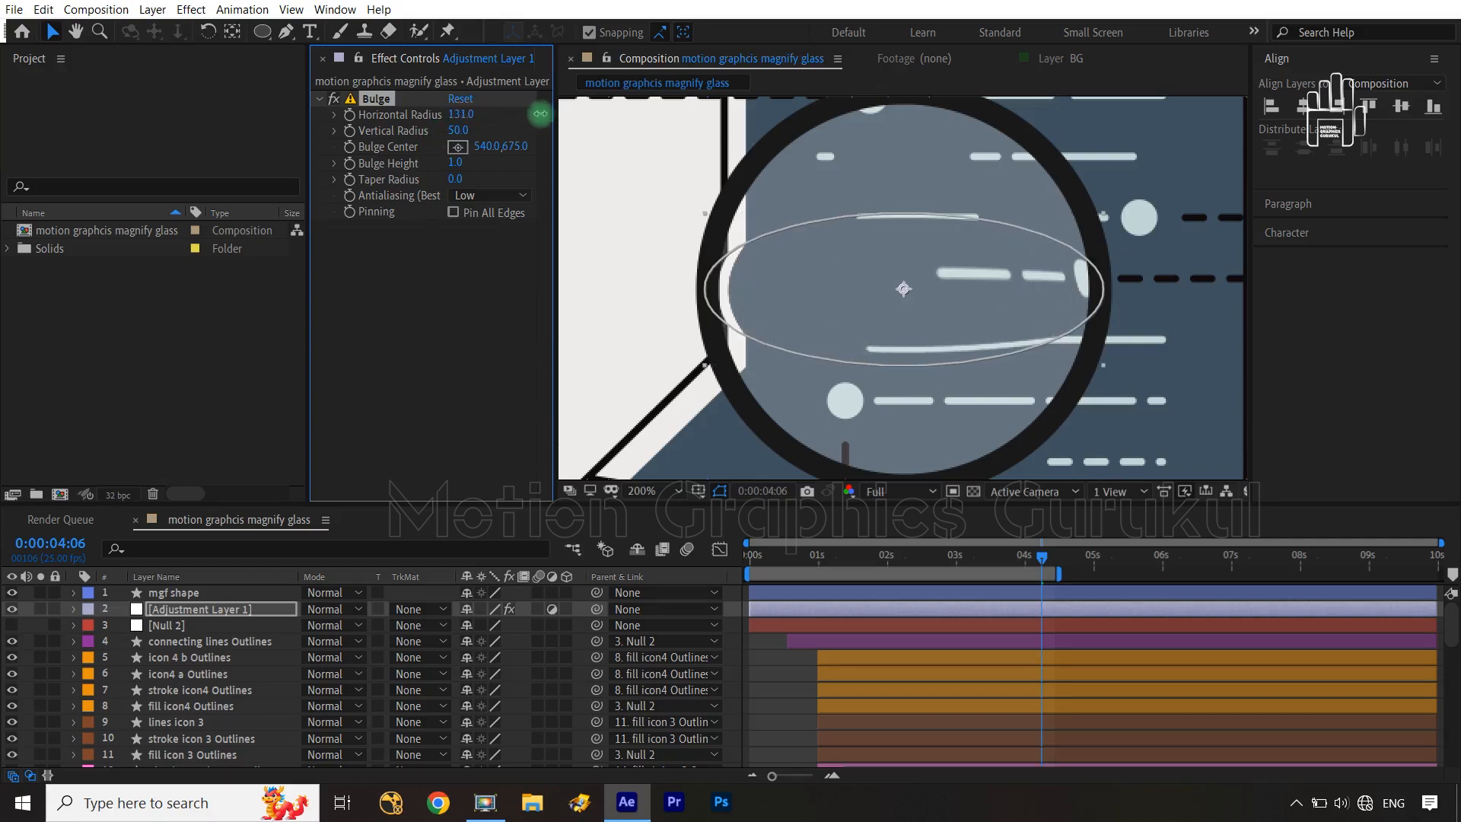
{"action": "left_click", "coordinate": [458, 130]}
{"action": "type", "text": "131"}
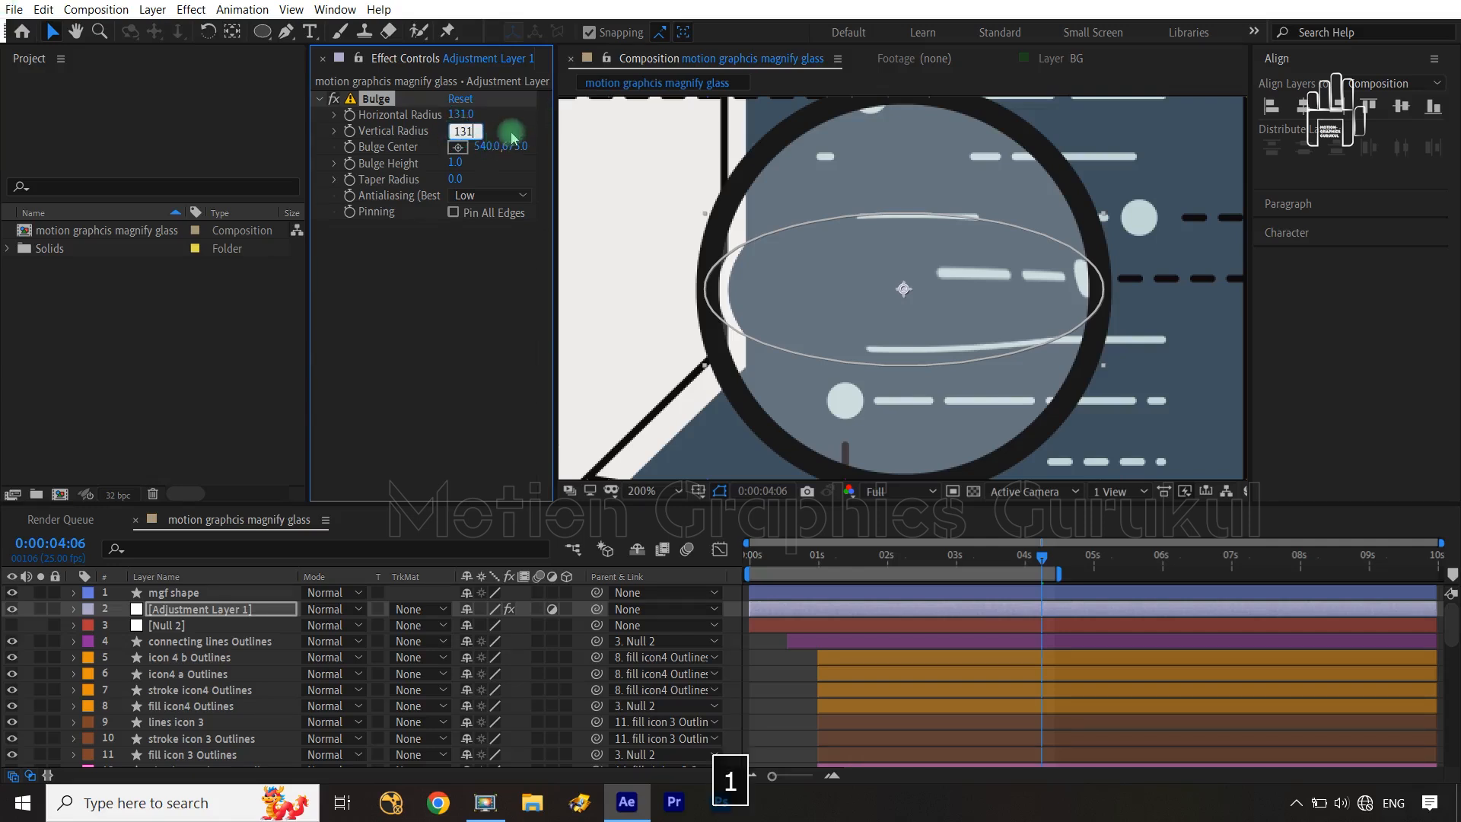
{"action": "key", "text": "Return"}
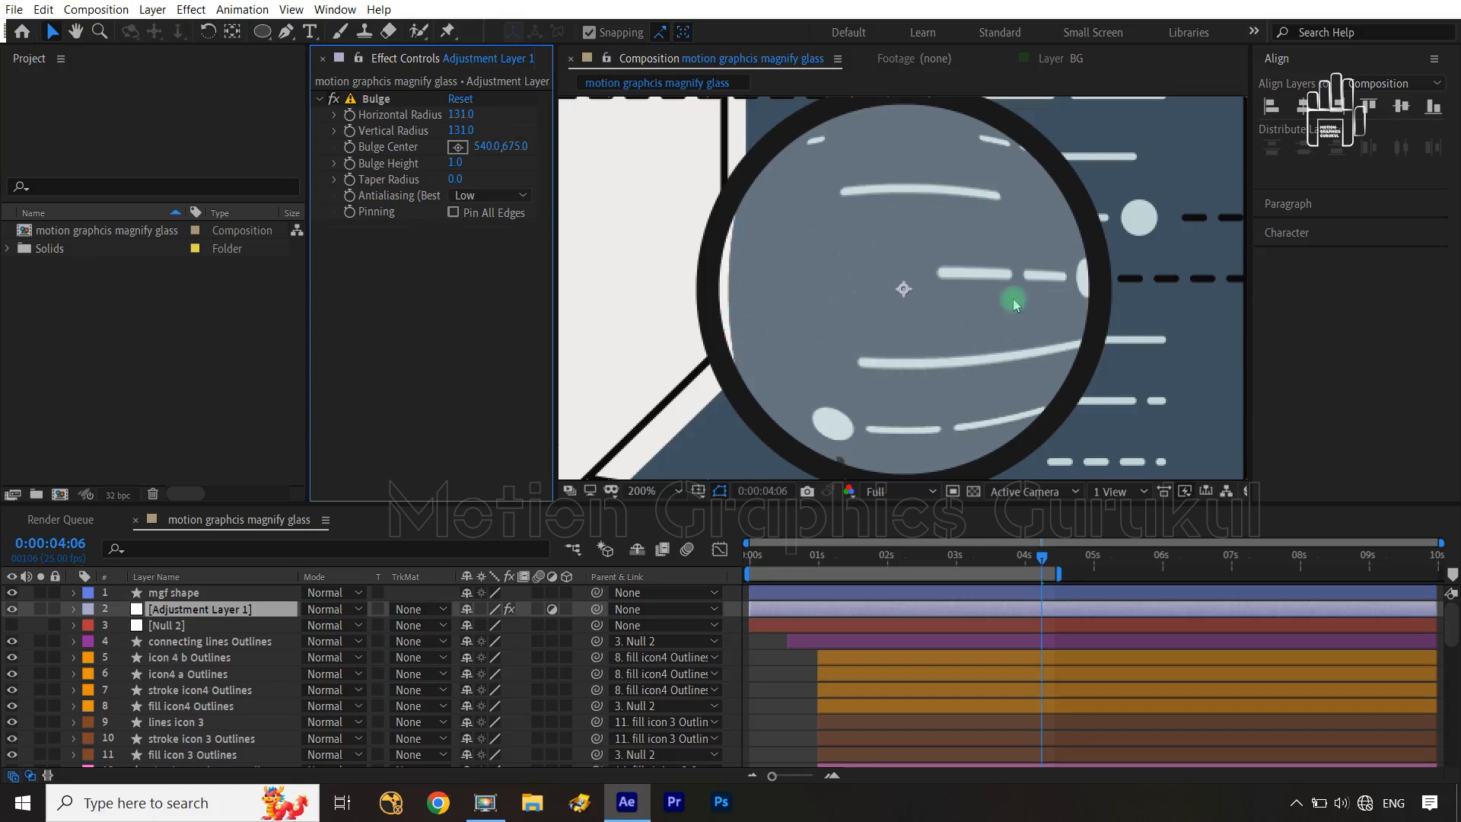
Step: Set the Bulge Height to 0.5 and check the distortion by toggling the Bulge effect
{"action": "left_click", "coordinate": [459, 164]}
{"action": "type", "text": ".5"}
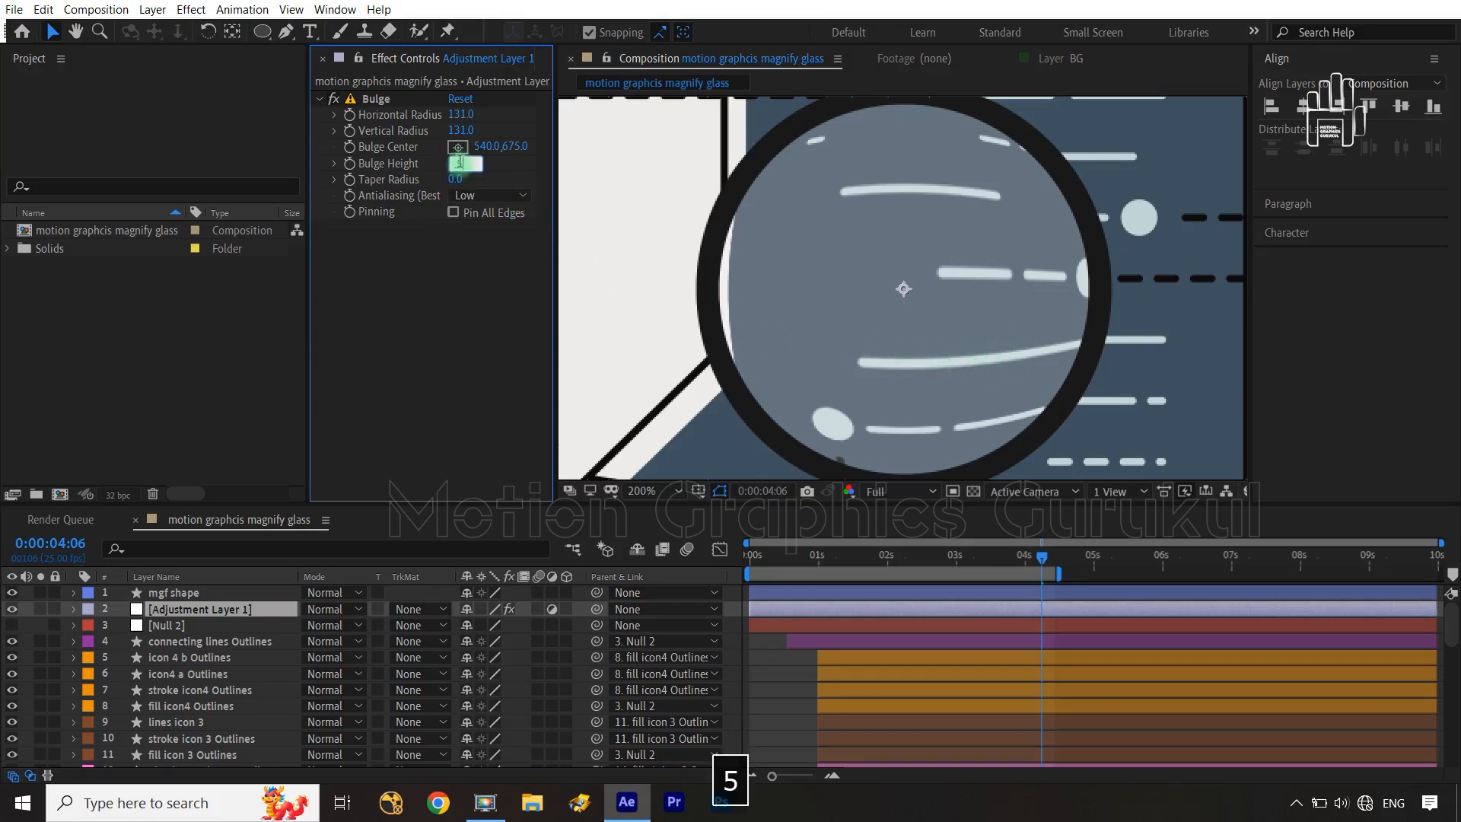
{"action": "left_click", "coordinate": [457, 289]}
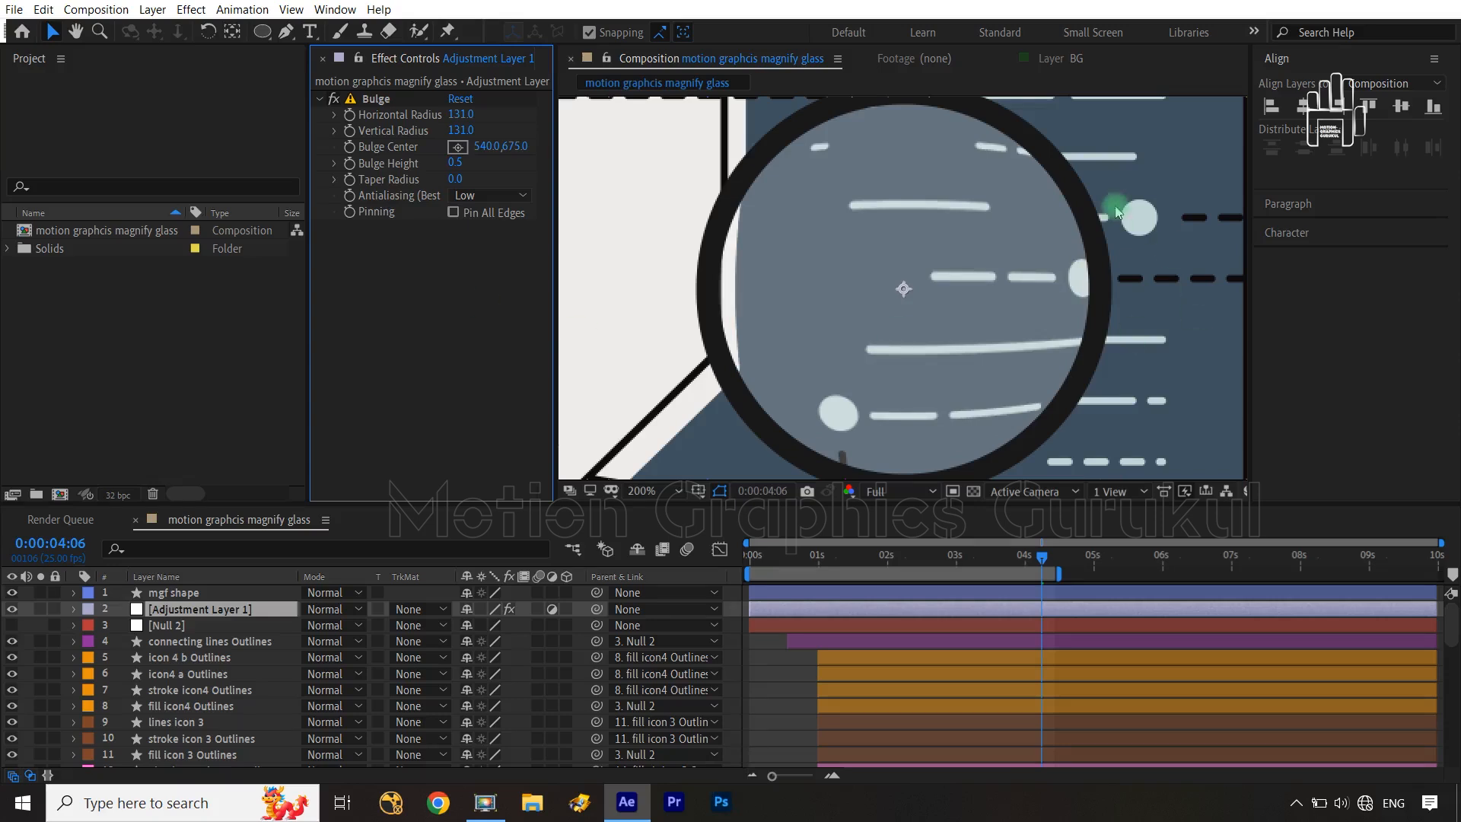
{"action": "left_click", "coordinate": [335, 99]}
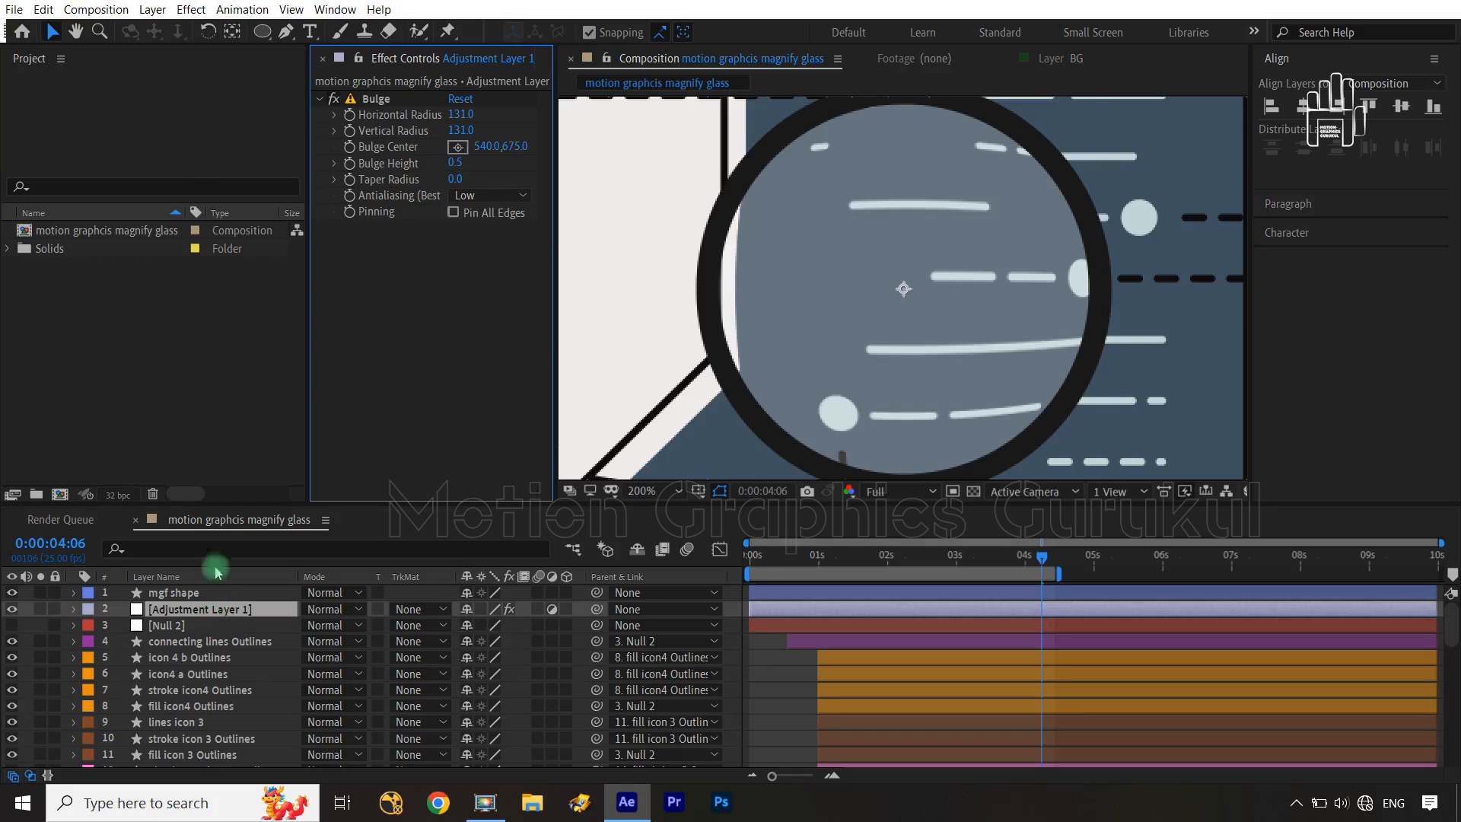
Step: Add the Magnify distortion effect to Adjustment Layer 1 and place it above Bulge in the effect order
{"action": "left_click", "coordinate": [191, 10]}
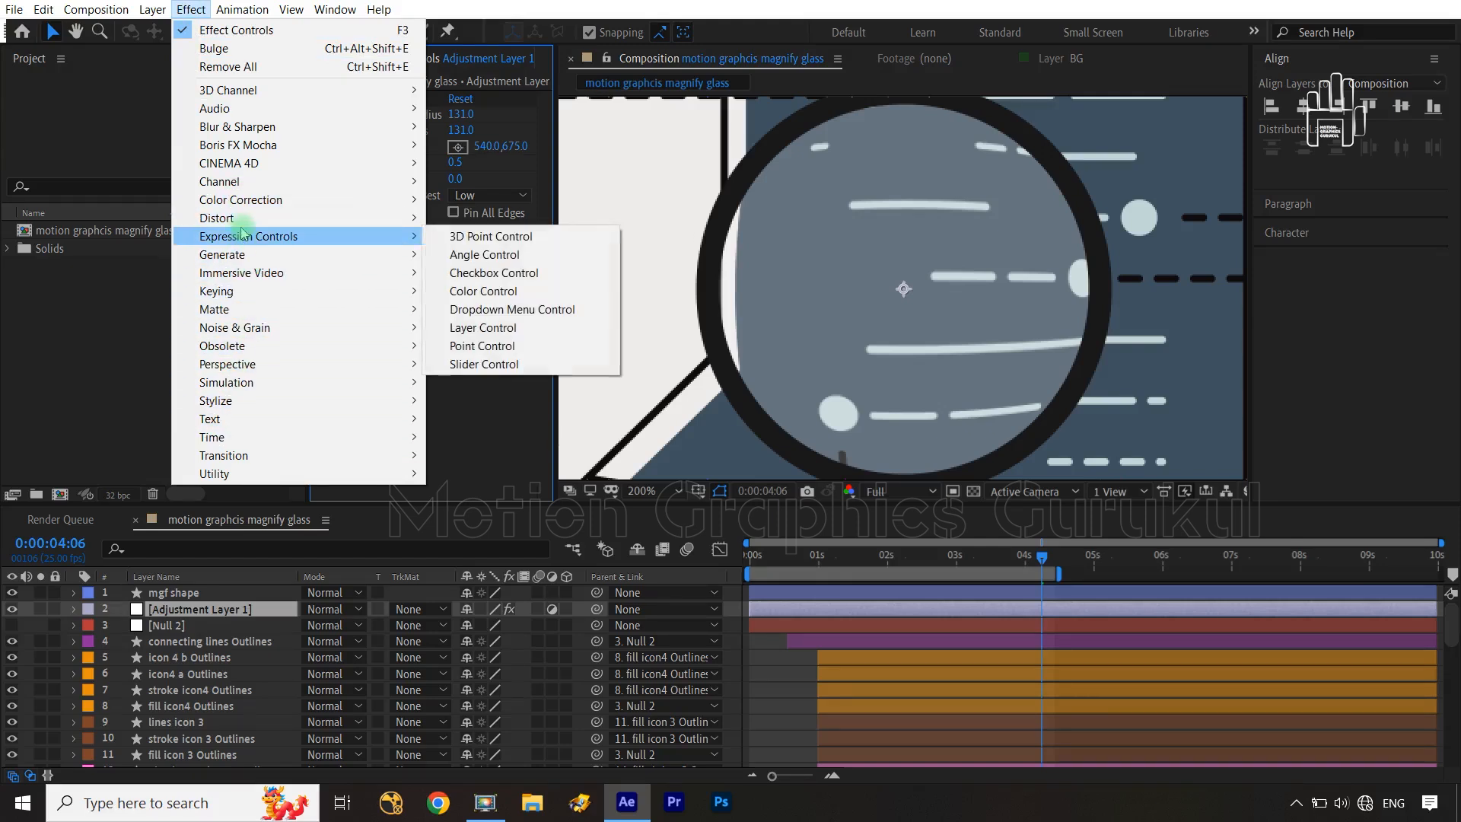
{"action": "mouse_move", "coordinate": [241, 221]}
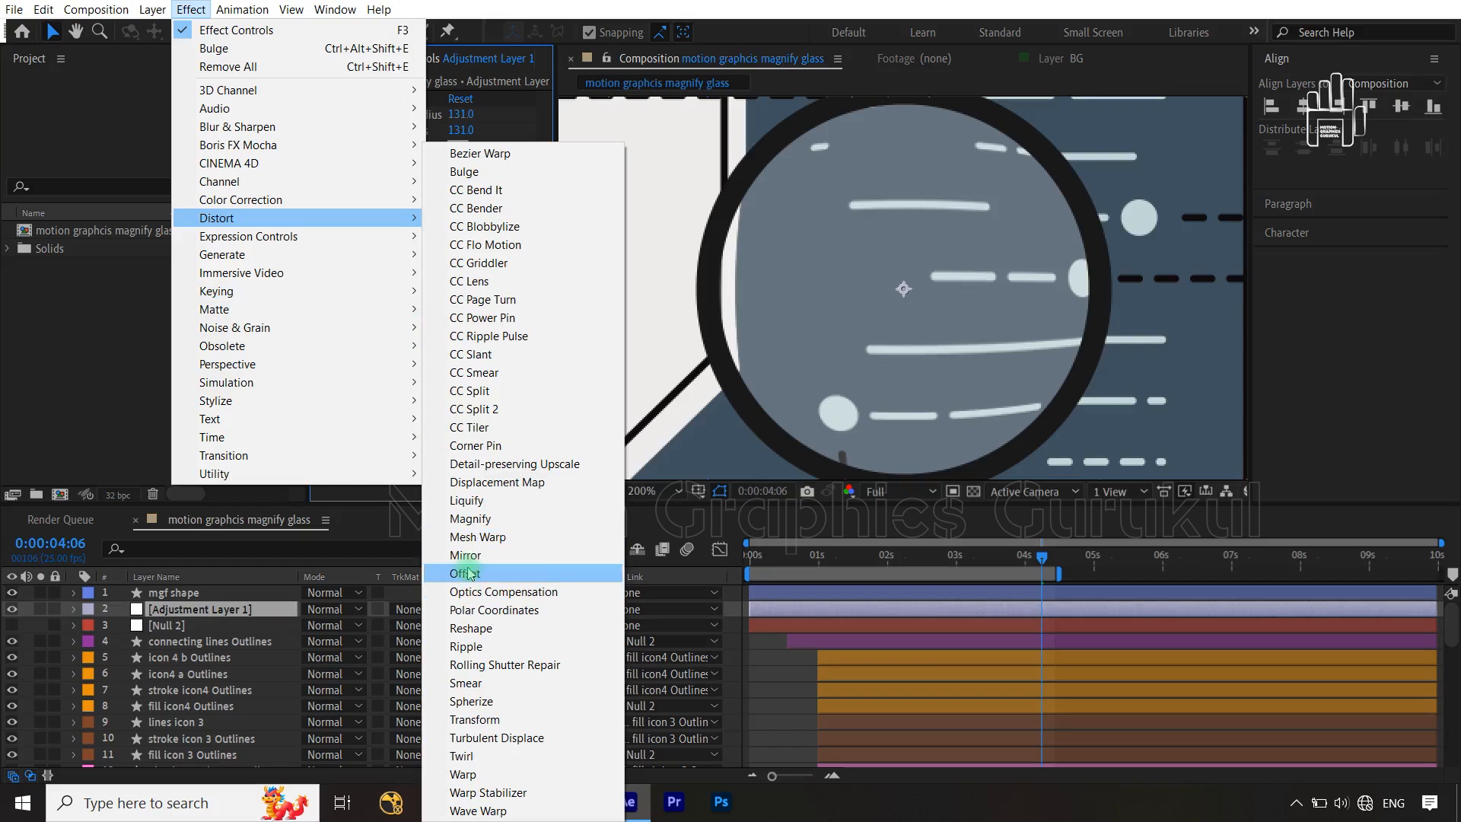
{"action": "left_click", "coordinate": [472, 518]}
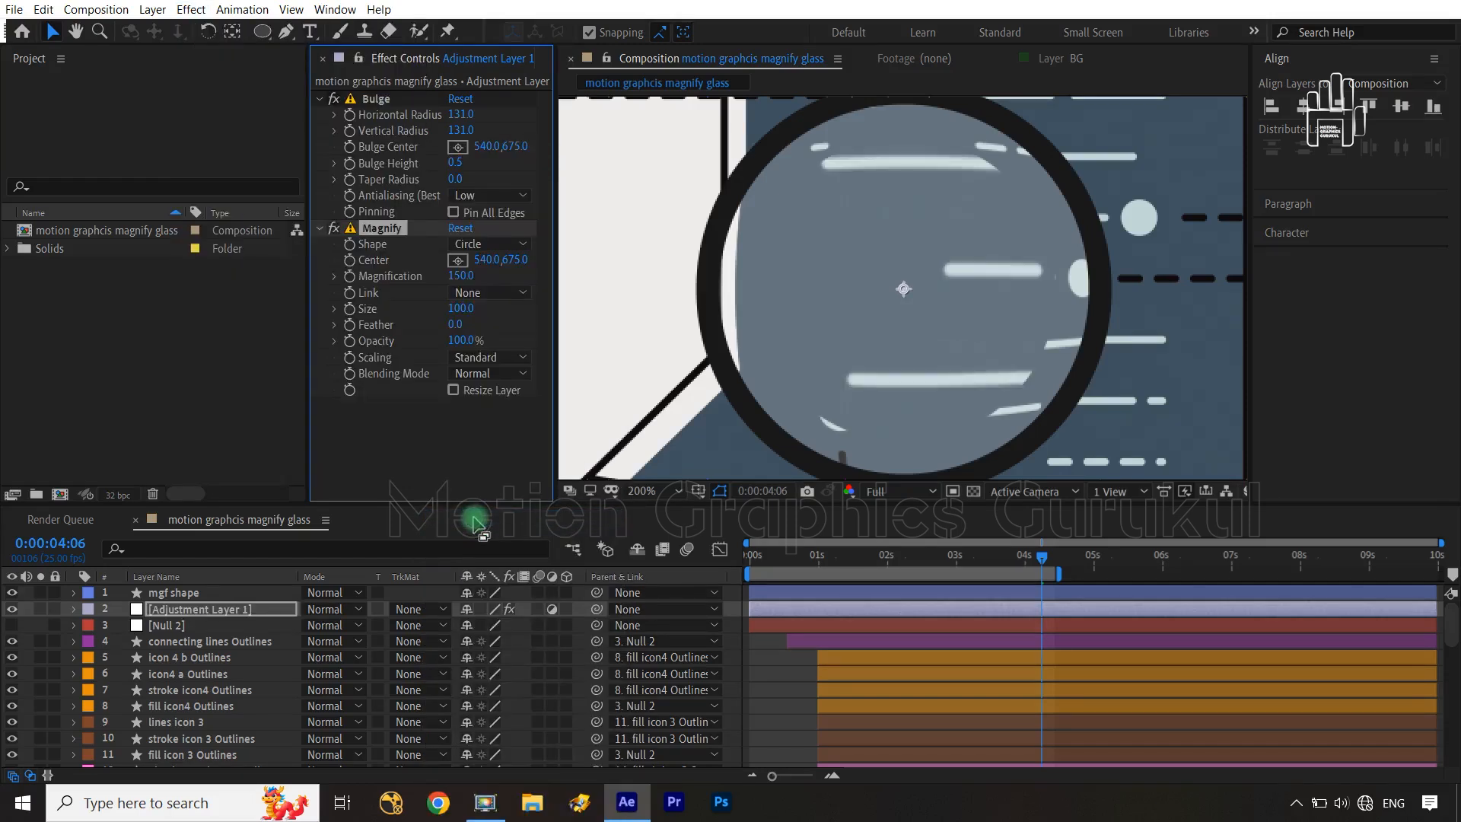
{"action": "left_click_drag", "start_coordinate": [390, 228], "coordinate": [390, 97]}
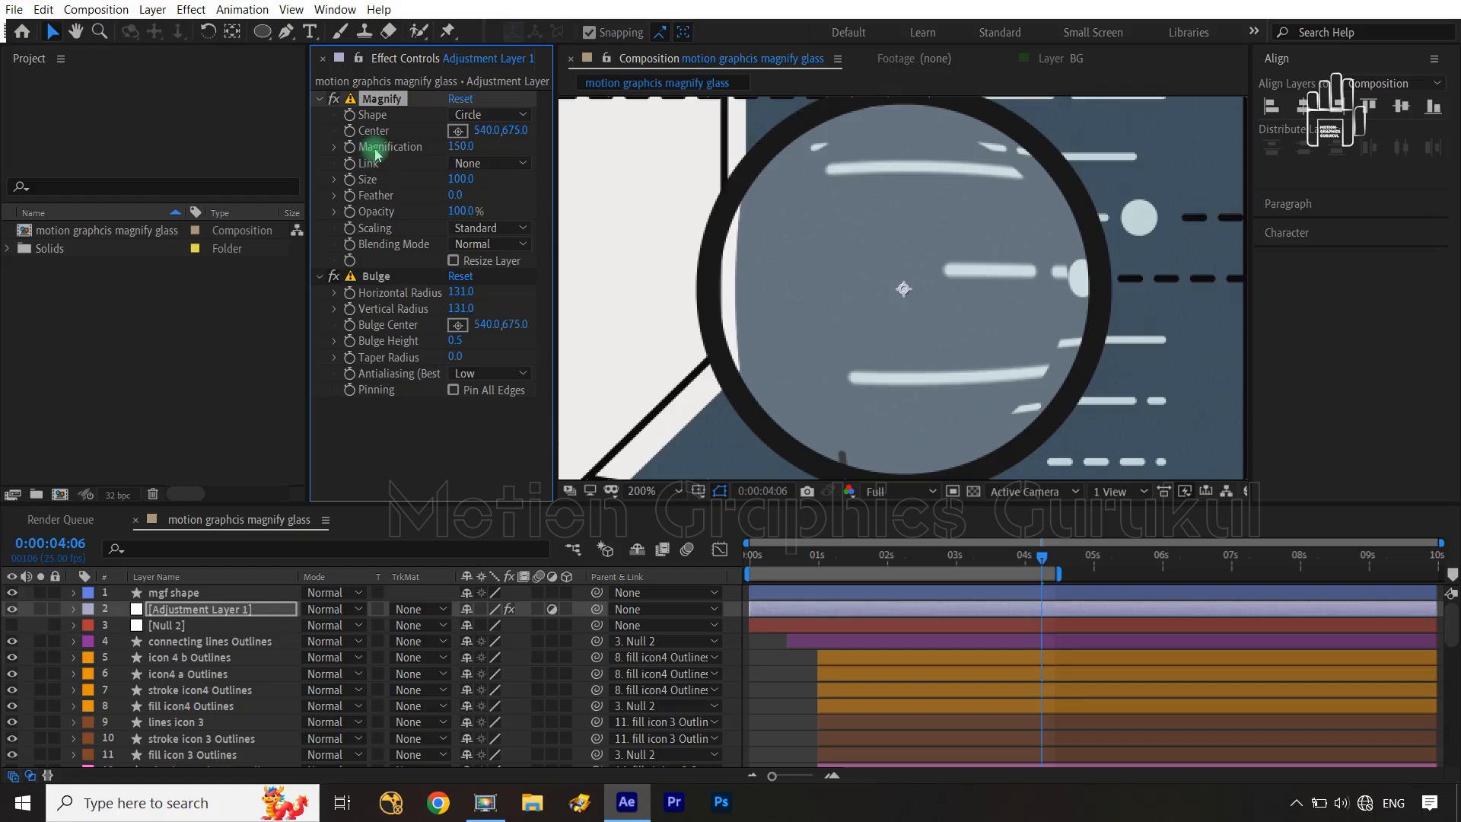
Step: Set the Magnify effect's Size to 118 and Magnification to 136, and collapse both effects
{"action": "left_click_drag", "start_coordinate": [461, 180], "coordinate": [476, 178]}
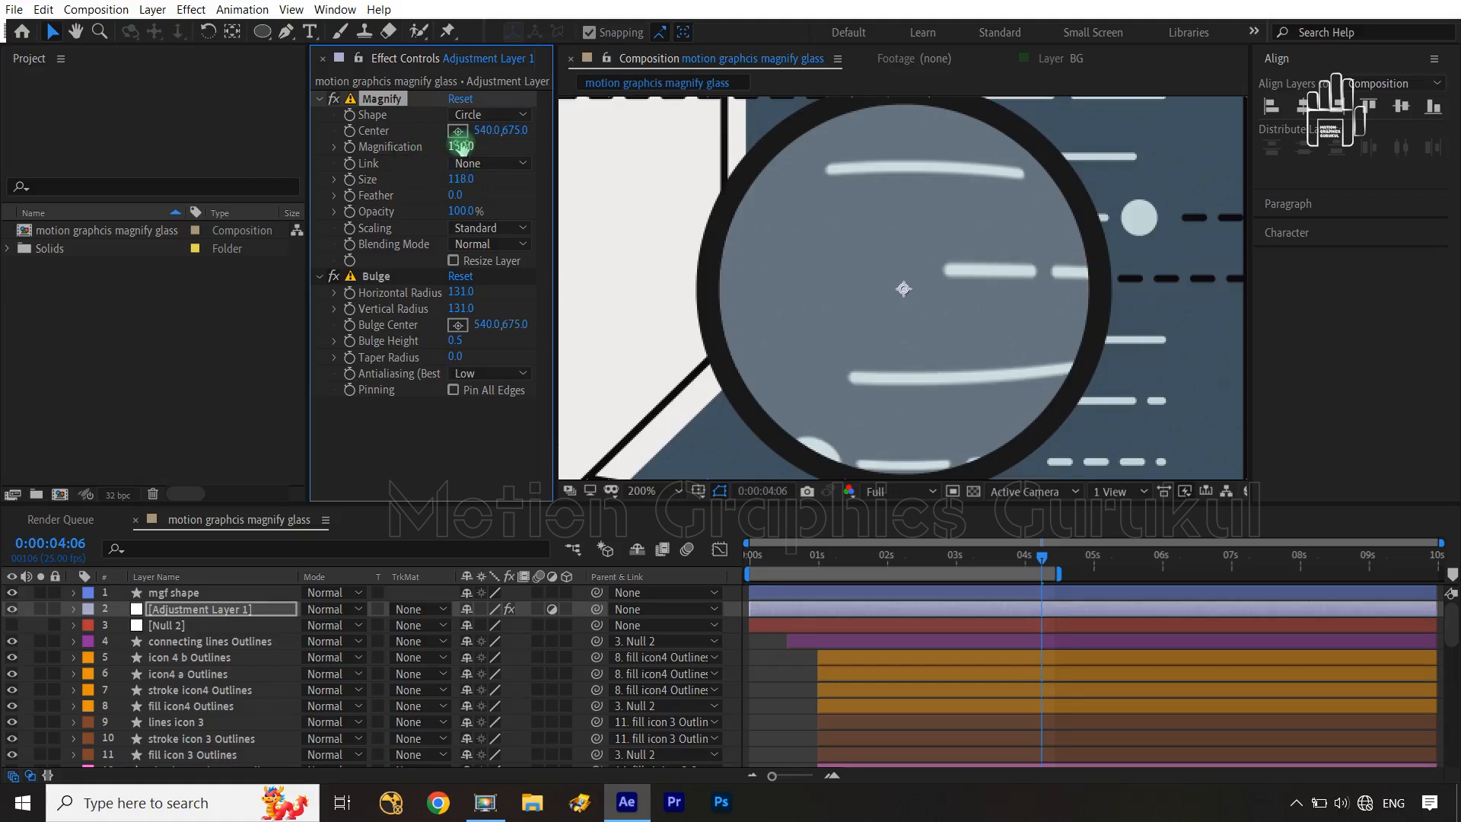
{"action": "left_click_drag", "start_coordinate": [505, 141], "coordinate": [457, 151]}
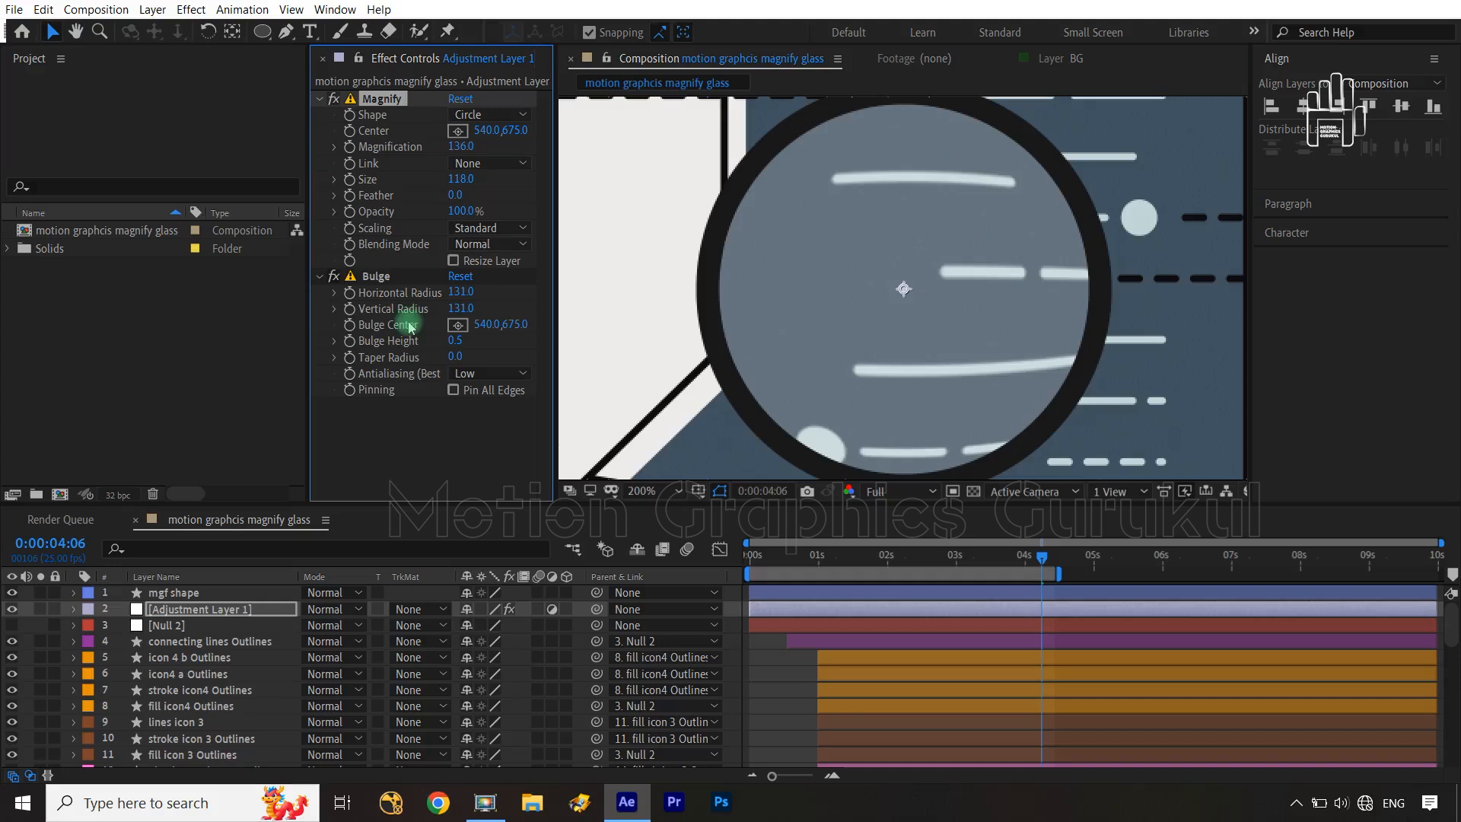
{"action": "left_click", "coordinate": [321, 100]}
{"action": "left_click", "coordinate": [320, 116]}
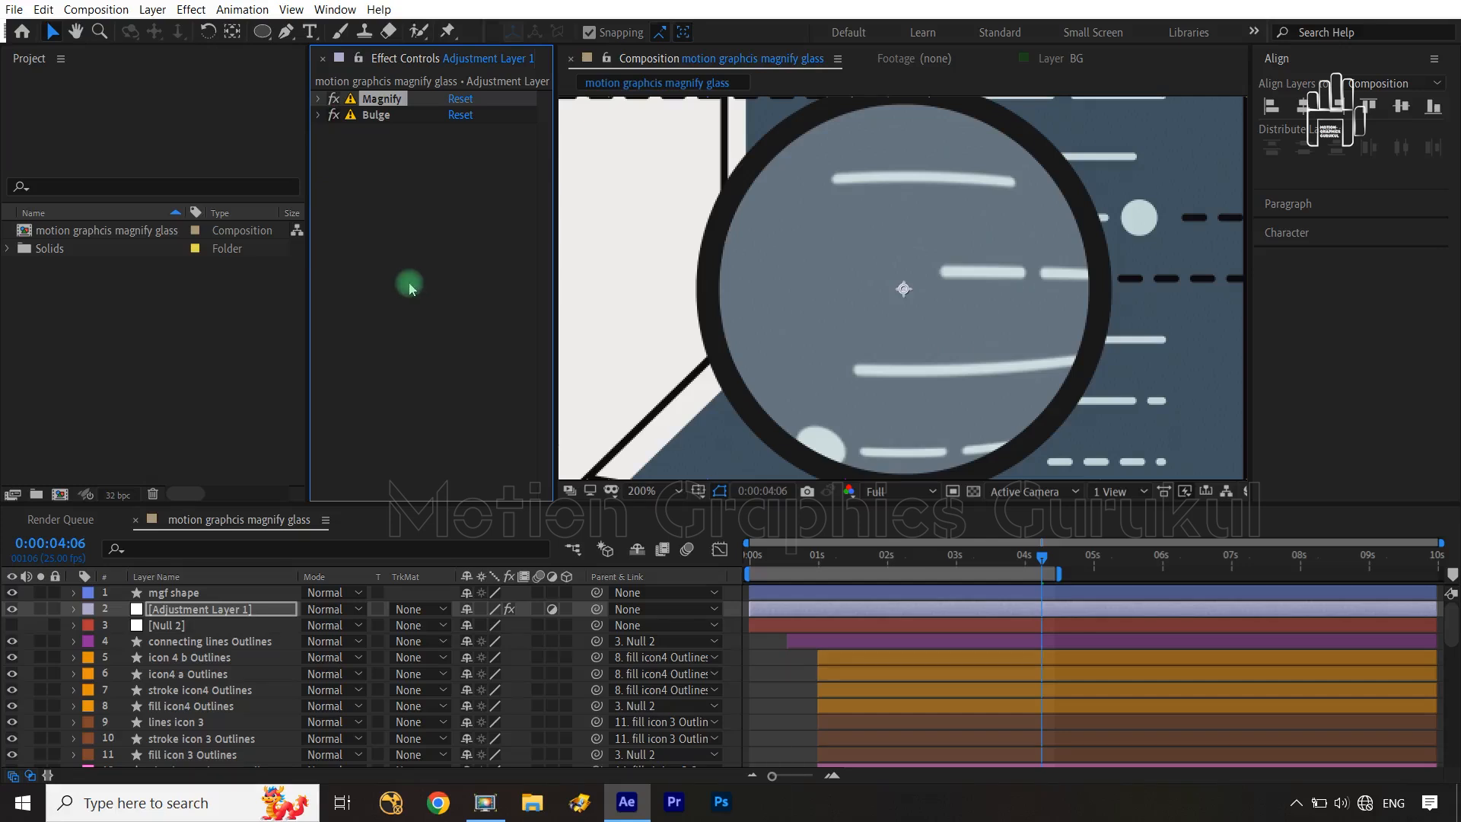
{"action": "key", "text": "shift+slash"}
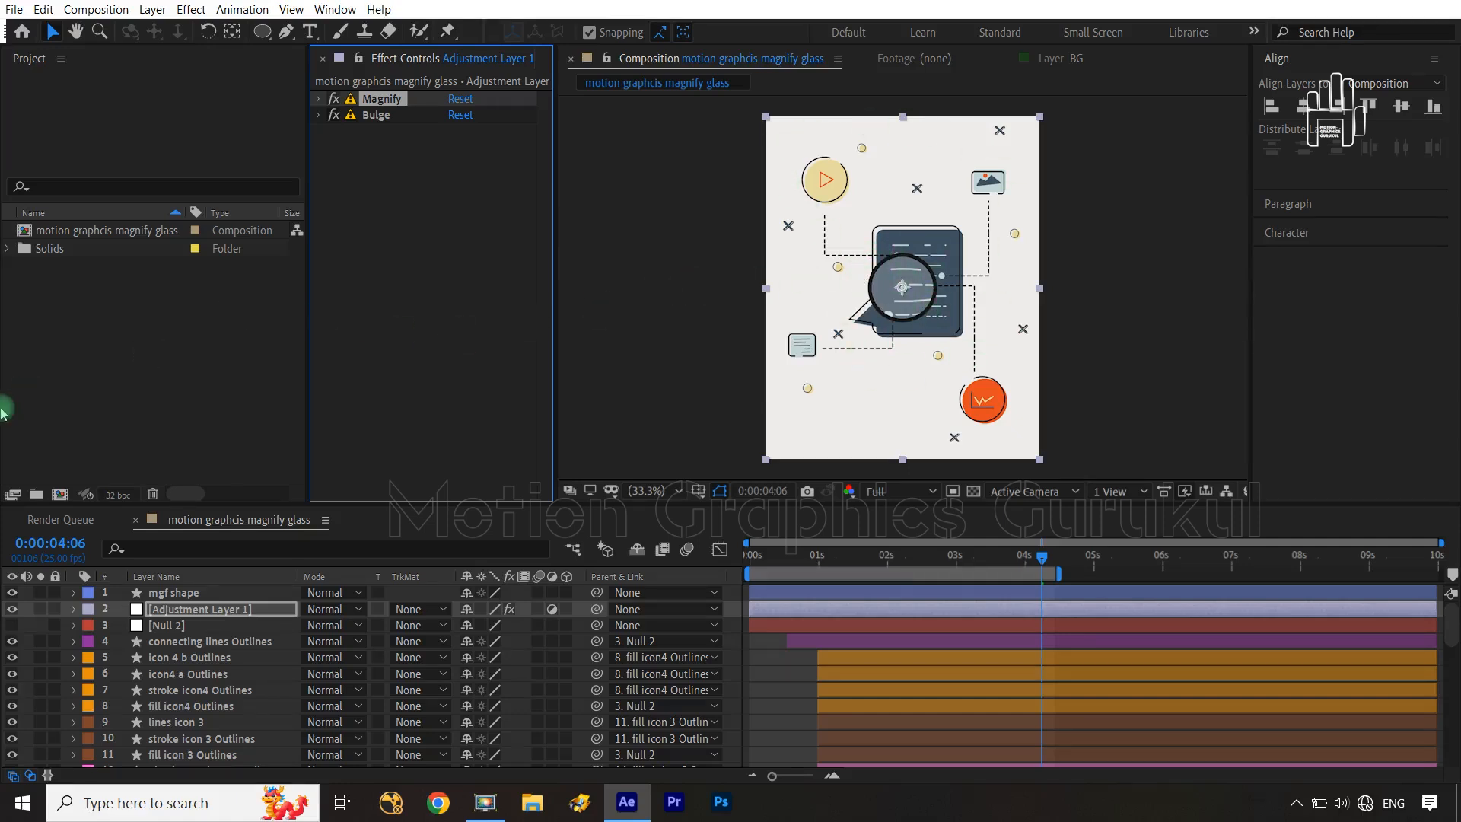
Step: Reveal the Position property of the mgf shape layer and expand the Magnify effect's properties on Adjustment Layer 1 in the timeline
{"action": "left_click", "coordinate": [168, 597]}
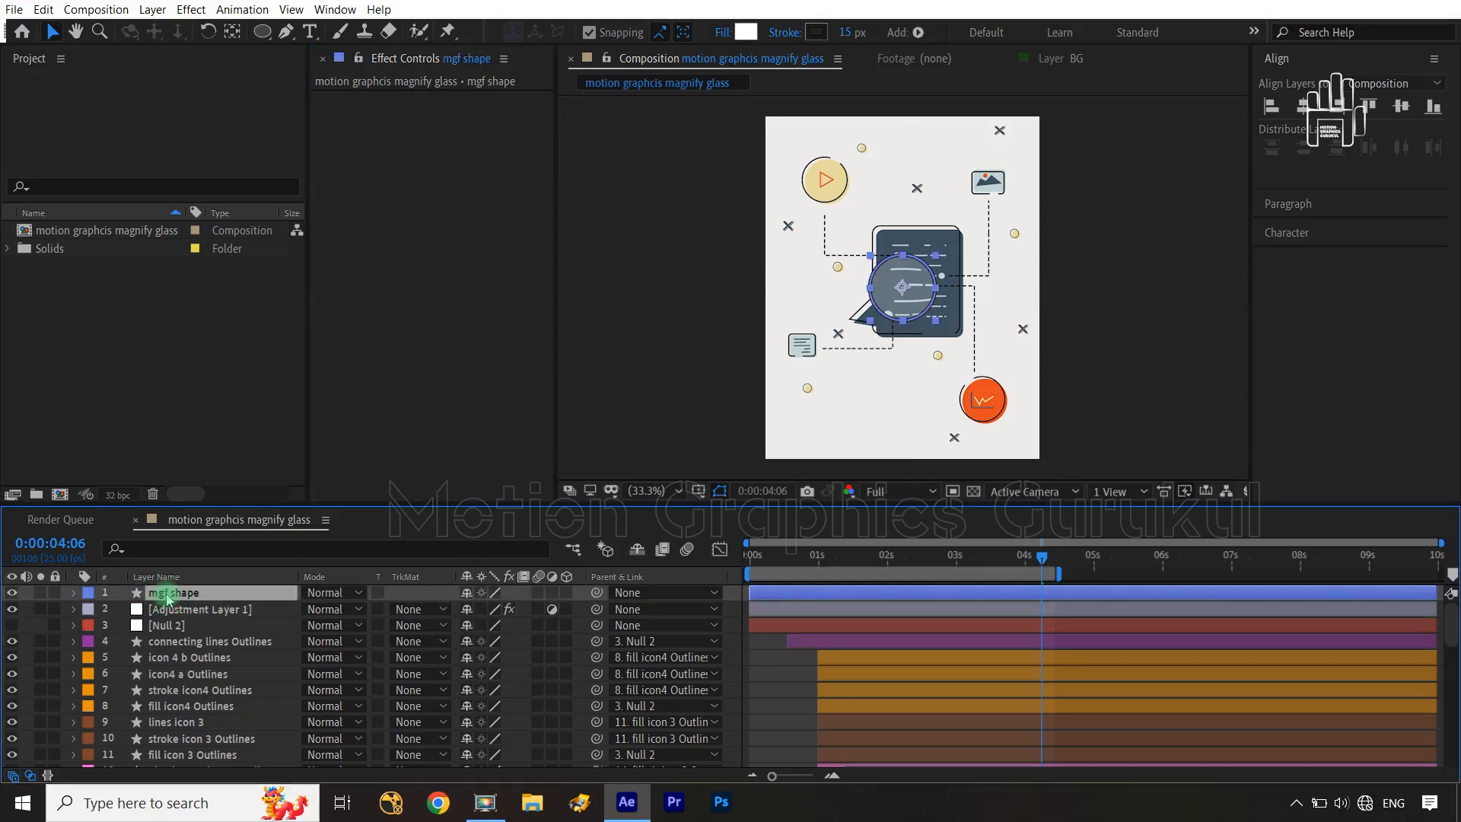
{"action": "key", "text": "p"}
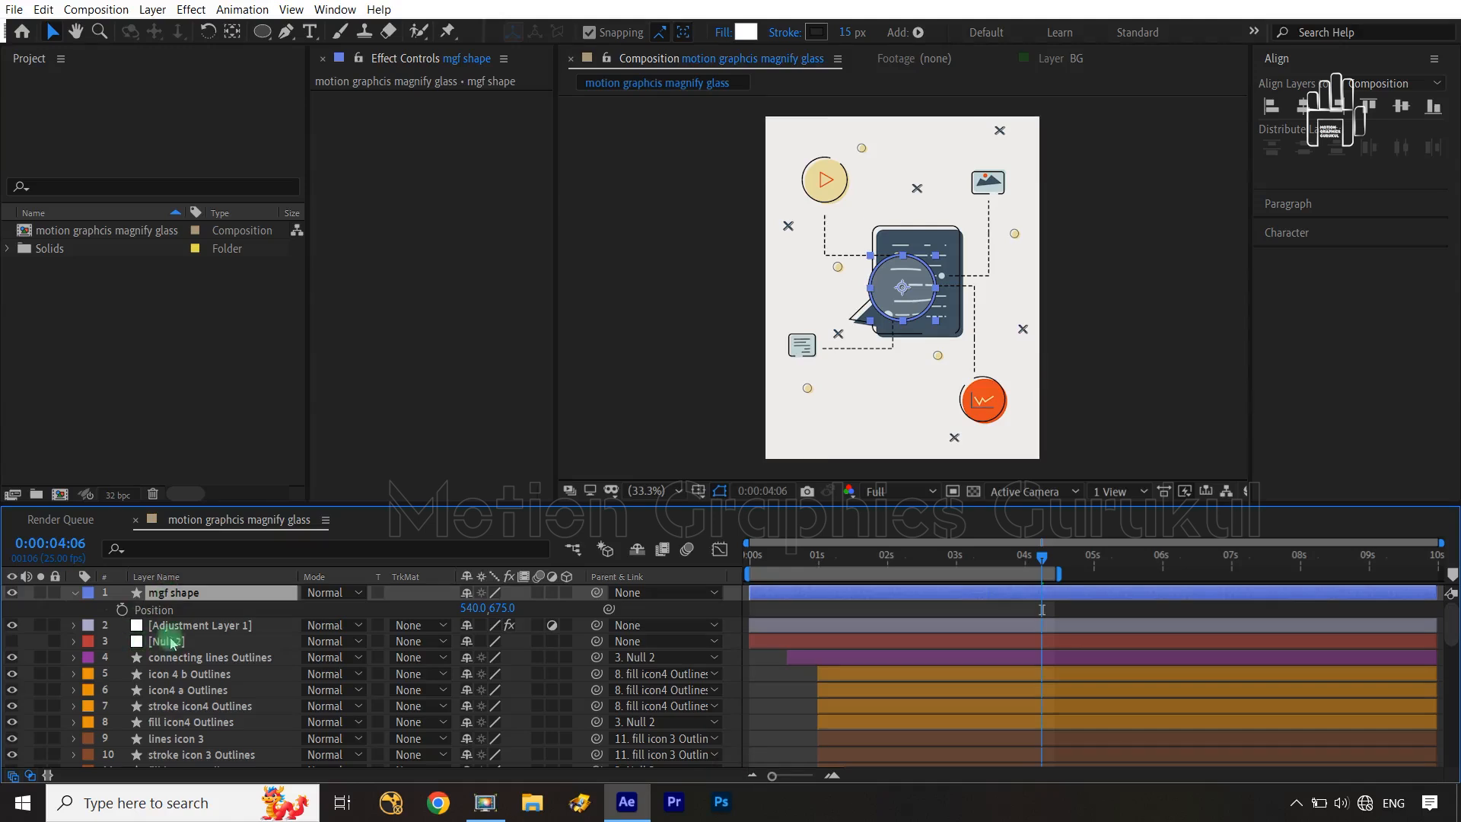
{"action": "left_click", "coordinate": [179, 625]}
{"action": "left_click", "coordinate": [74, 626]}
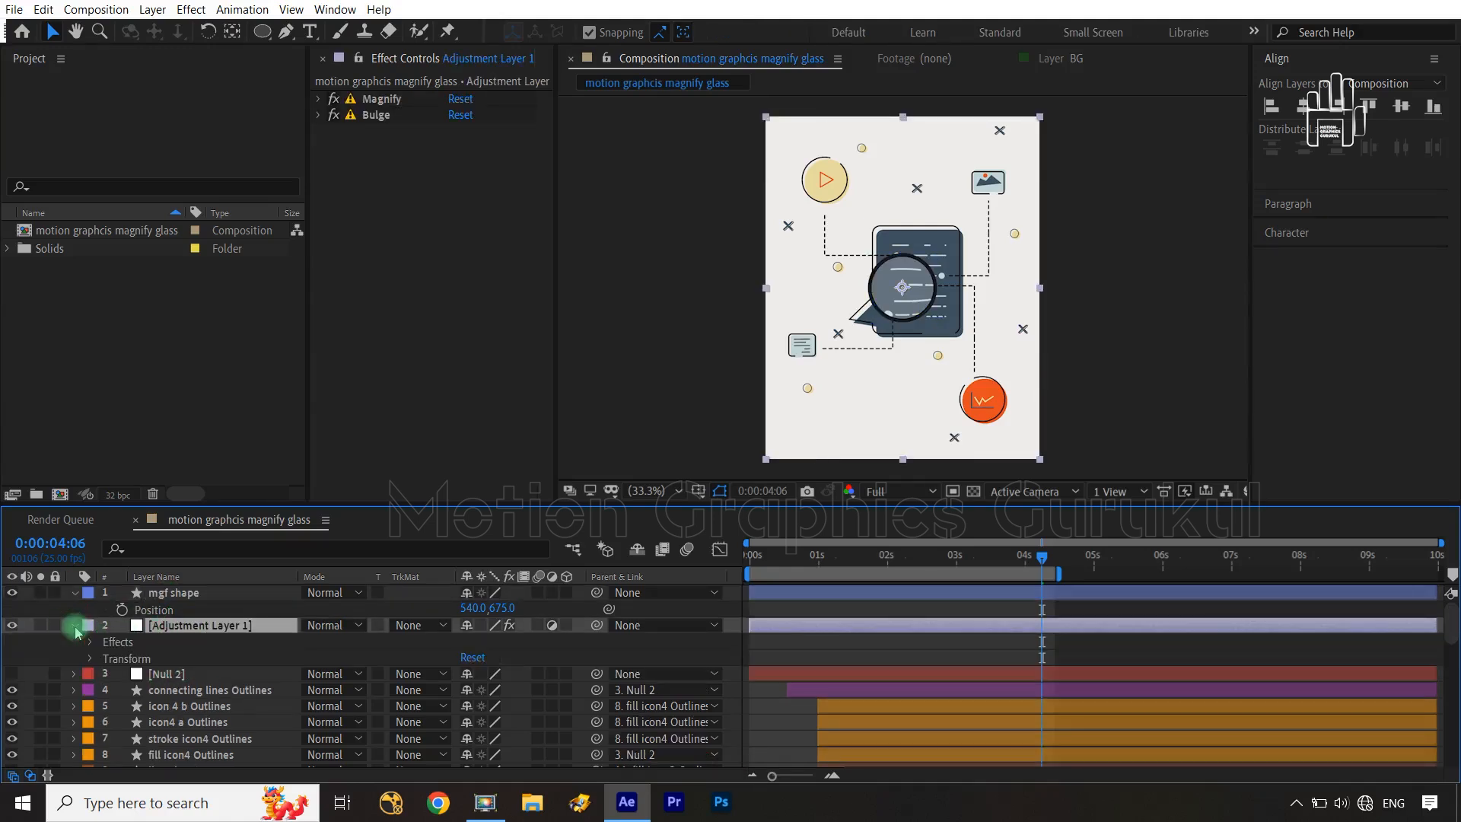
{"action": "left_click", "coordinate": [91, 643]}
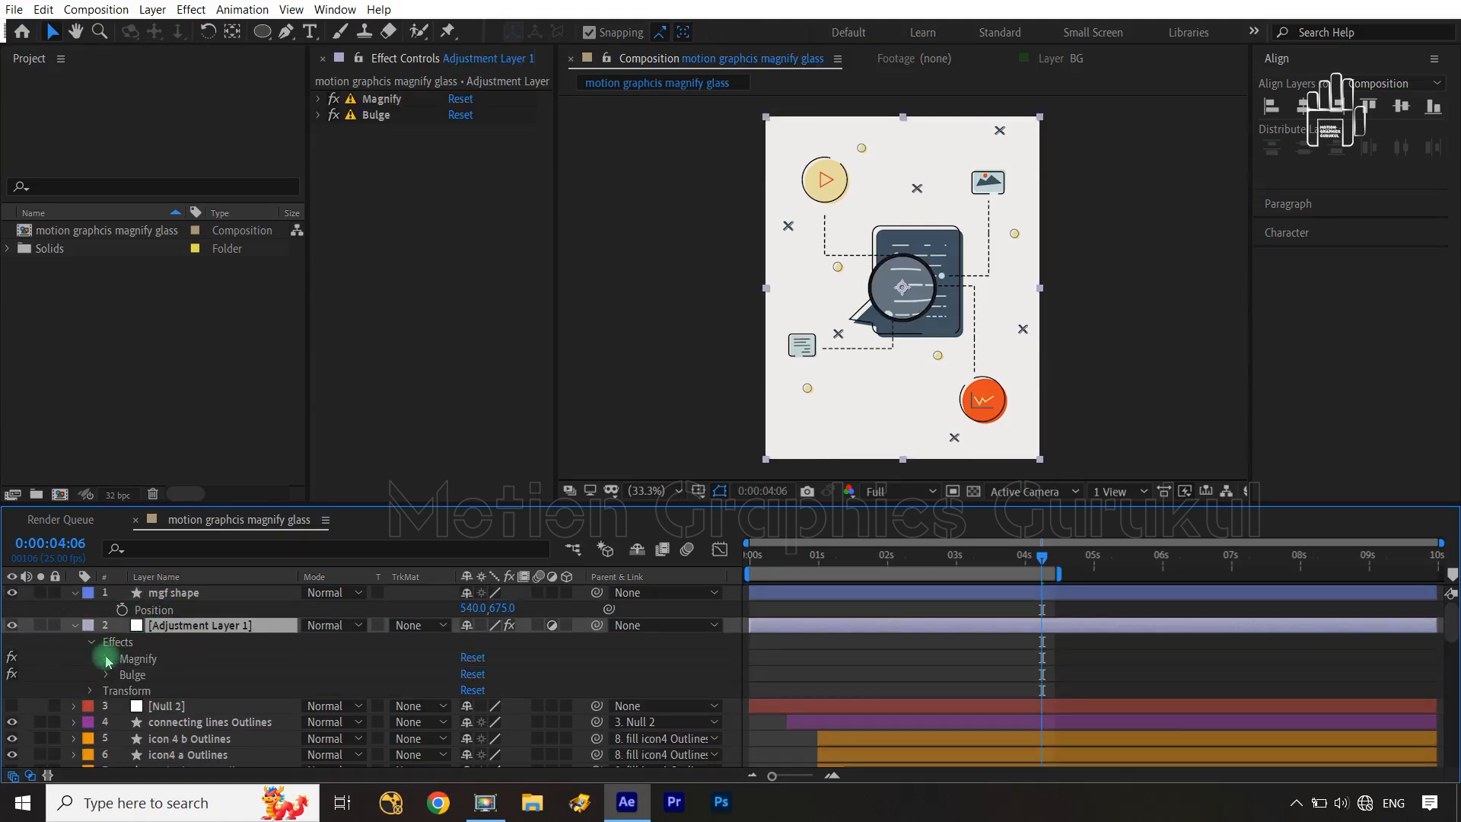
{"action": "left_click", "coordinate": [106, 659]}
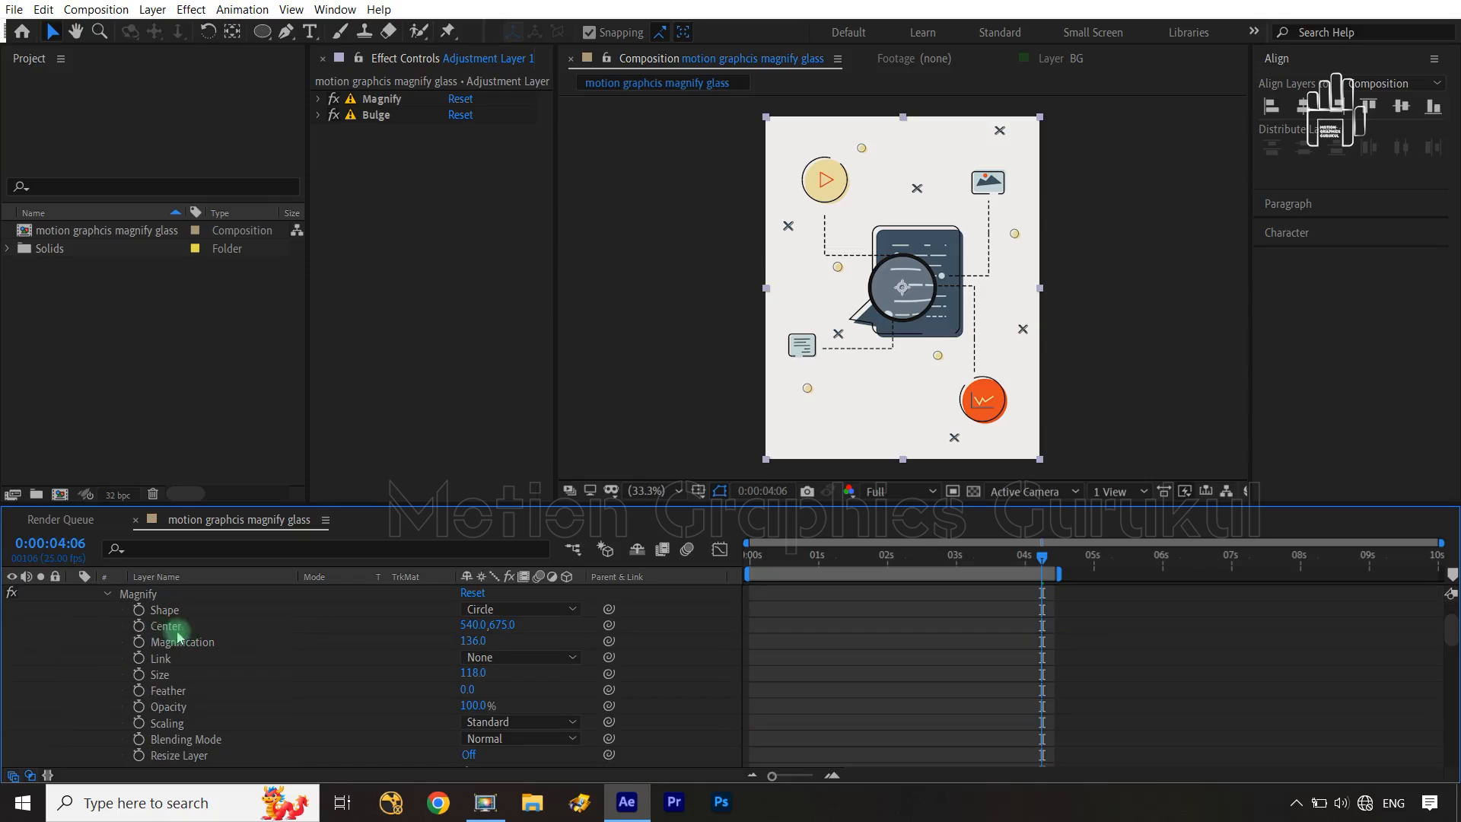
Step: Link the Magnify effect's Center to the mgf shape layer's Position, with the current time at 0:00:00:00
{"action": "left_click_drag", "start_coordinate": [608, 626], "coordinate": [147, 613]}
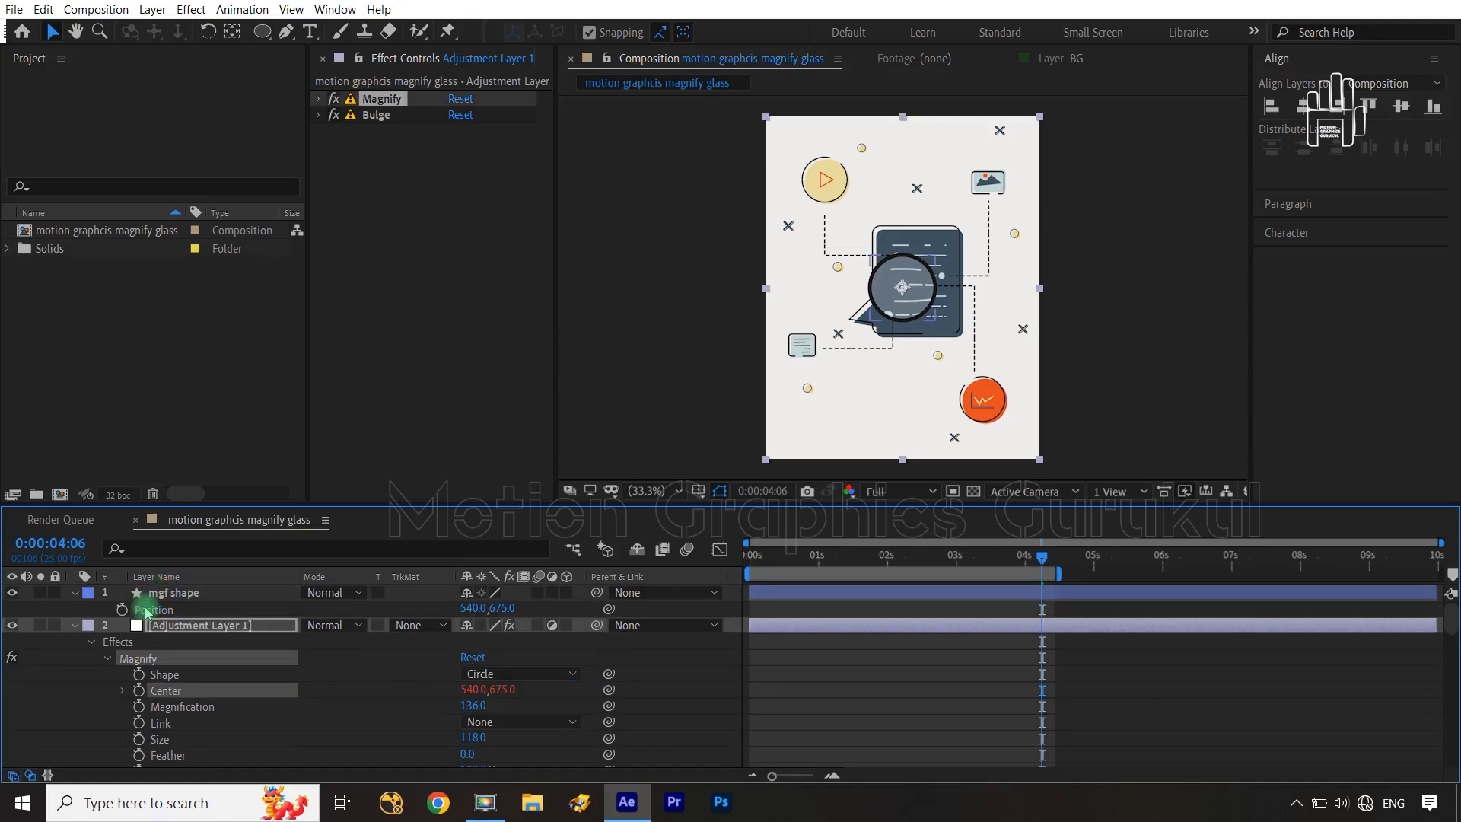
{"action": "key", "text": "ctrl+z"}
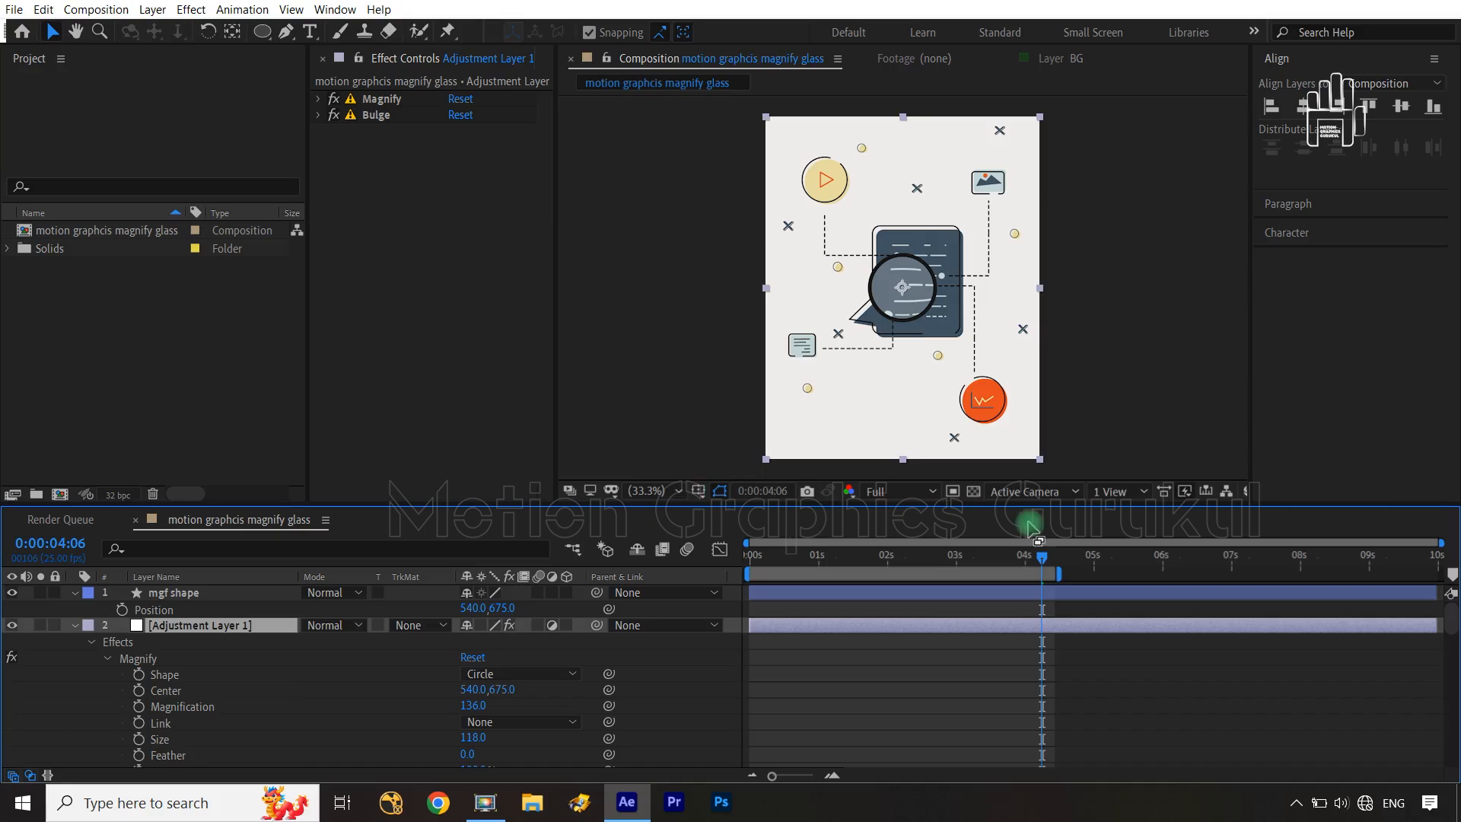
{"action": "left_click_drag", "start_coordinate": [1042, 558], "coordinate": [749, 560]}
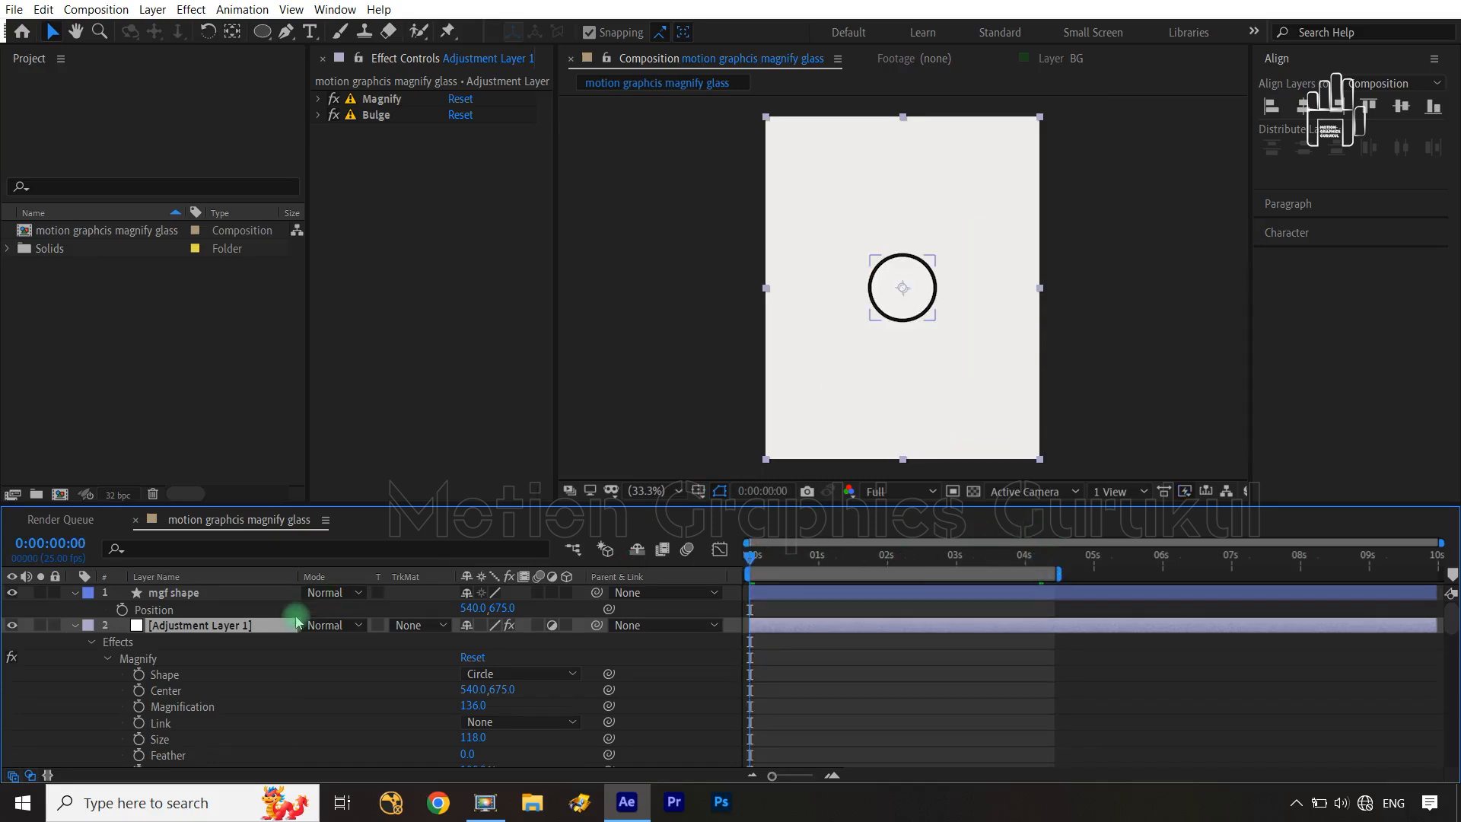
{"action": "left_click_drag", "start_coordinate": [610, 694], "coordinate": [190, 614]}
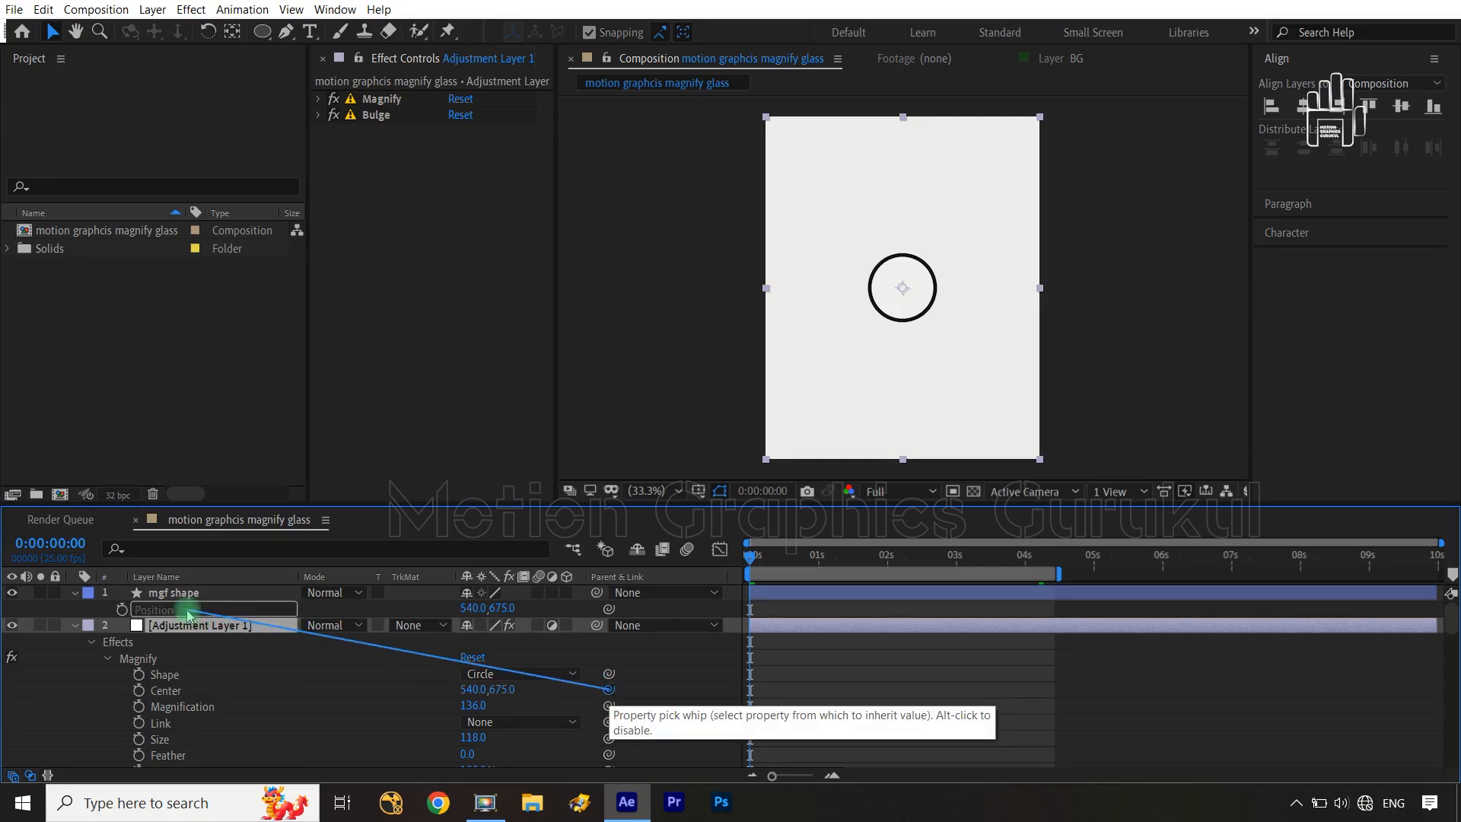
{"action": "left_click_drag", "start_coordinate": [190, 613], "coordinate": [189, 615]}
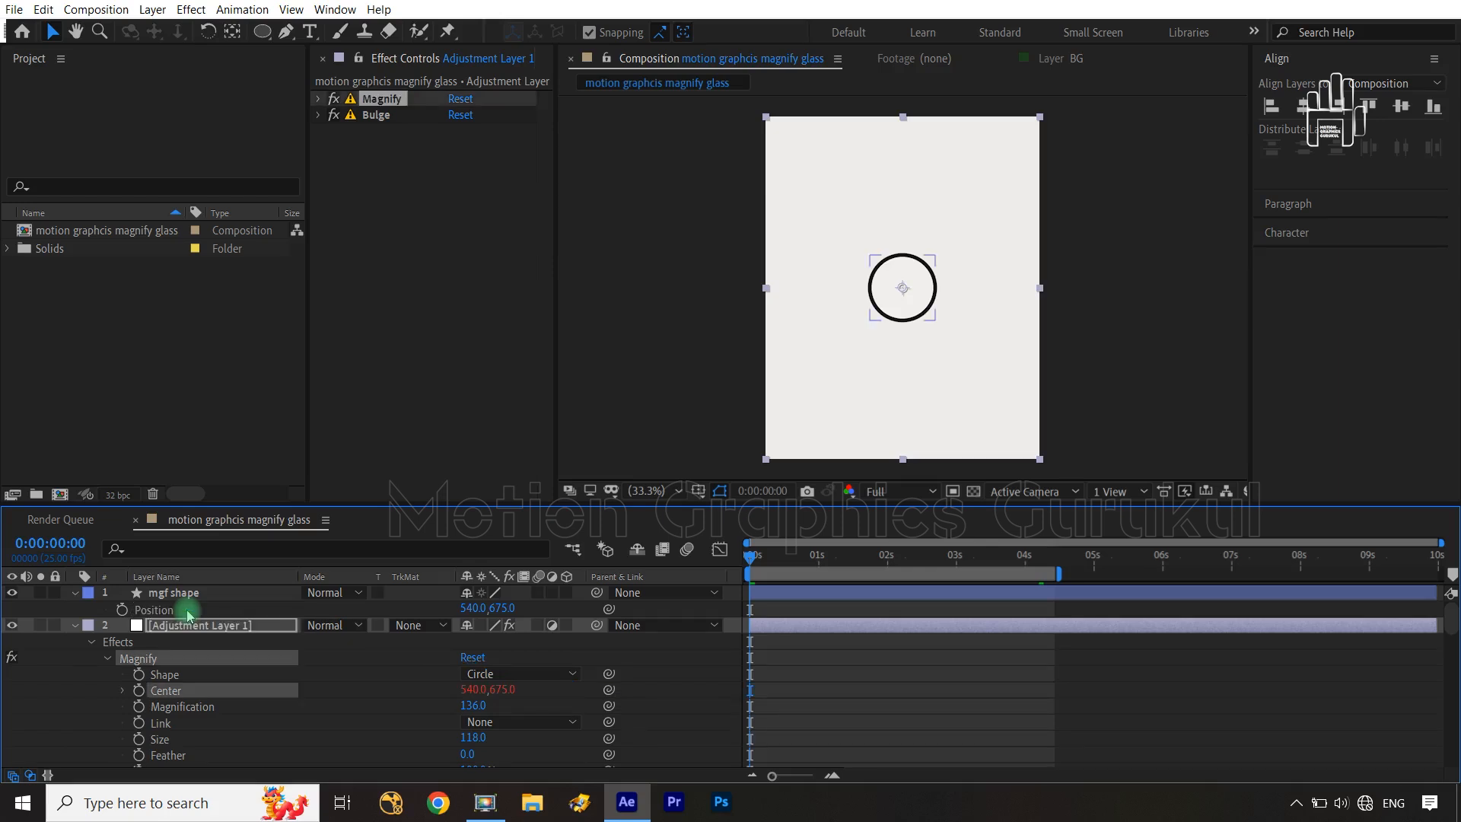
Step: Link the Bulge effect's Bulge Center to the mgf shape layer's Position, and collapse both layers' properties
{"action": "scroll", "coordinate": [196, 659], "scroll_direction": "down", "scroll_amount": 2}
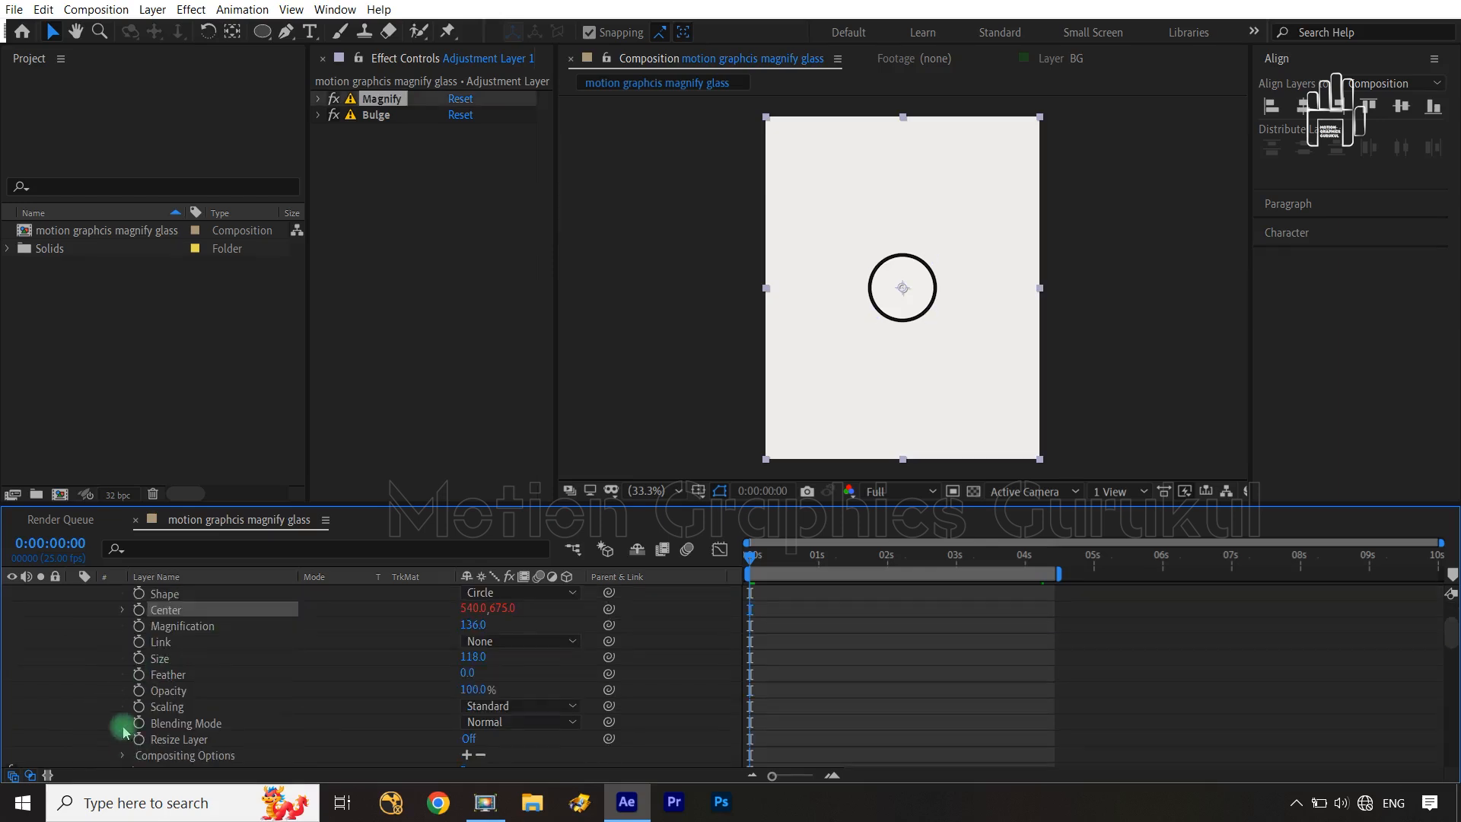
{"action": "scroll", "coordinate": [124, 732], "scroll_direction": "down", "scroll_amount": 4}
{"action": "left_click", "coordinate": [108, 610]}
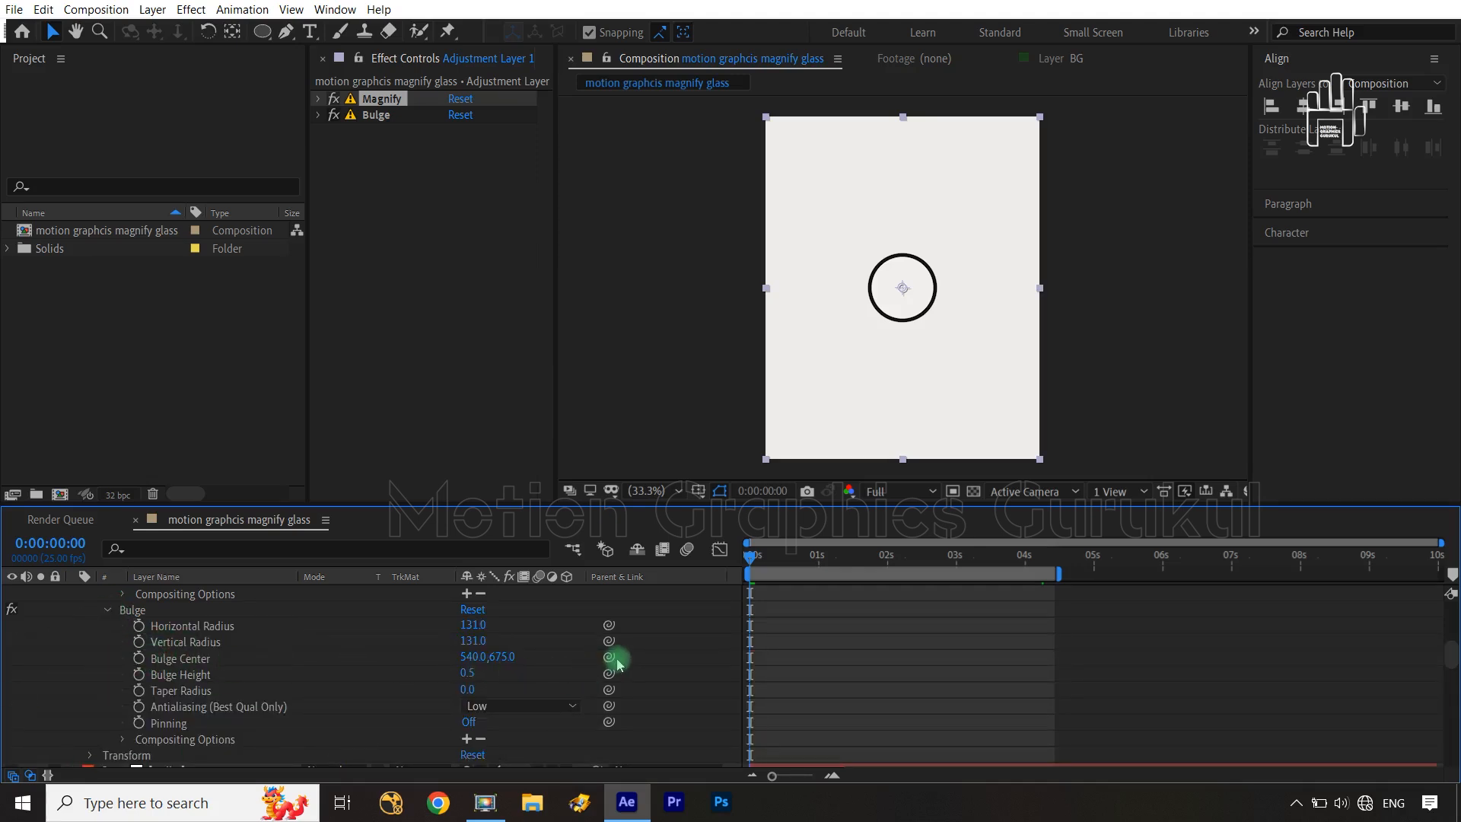
{"action": "left_click_drag", "start_coordinate": [609, 656], "coordinate": [141, 615]}
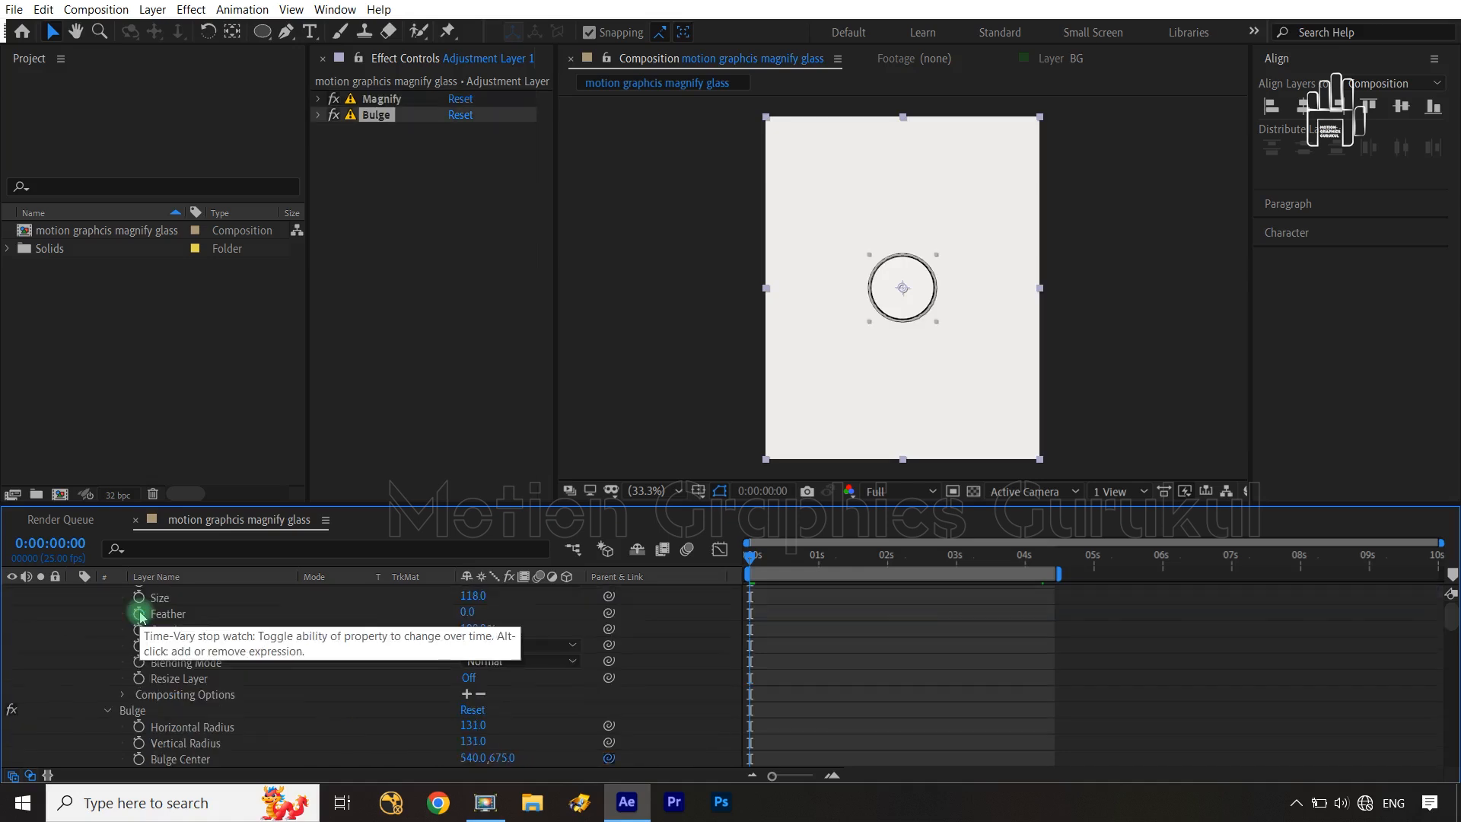
{"action": "scroll", "coordinate": [141, 615], "scroll_direction": "up", "scroll_amount": 5}
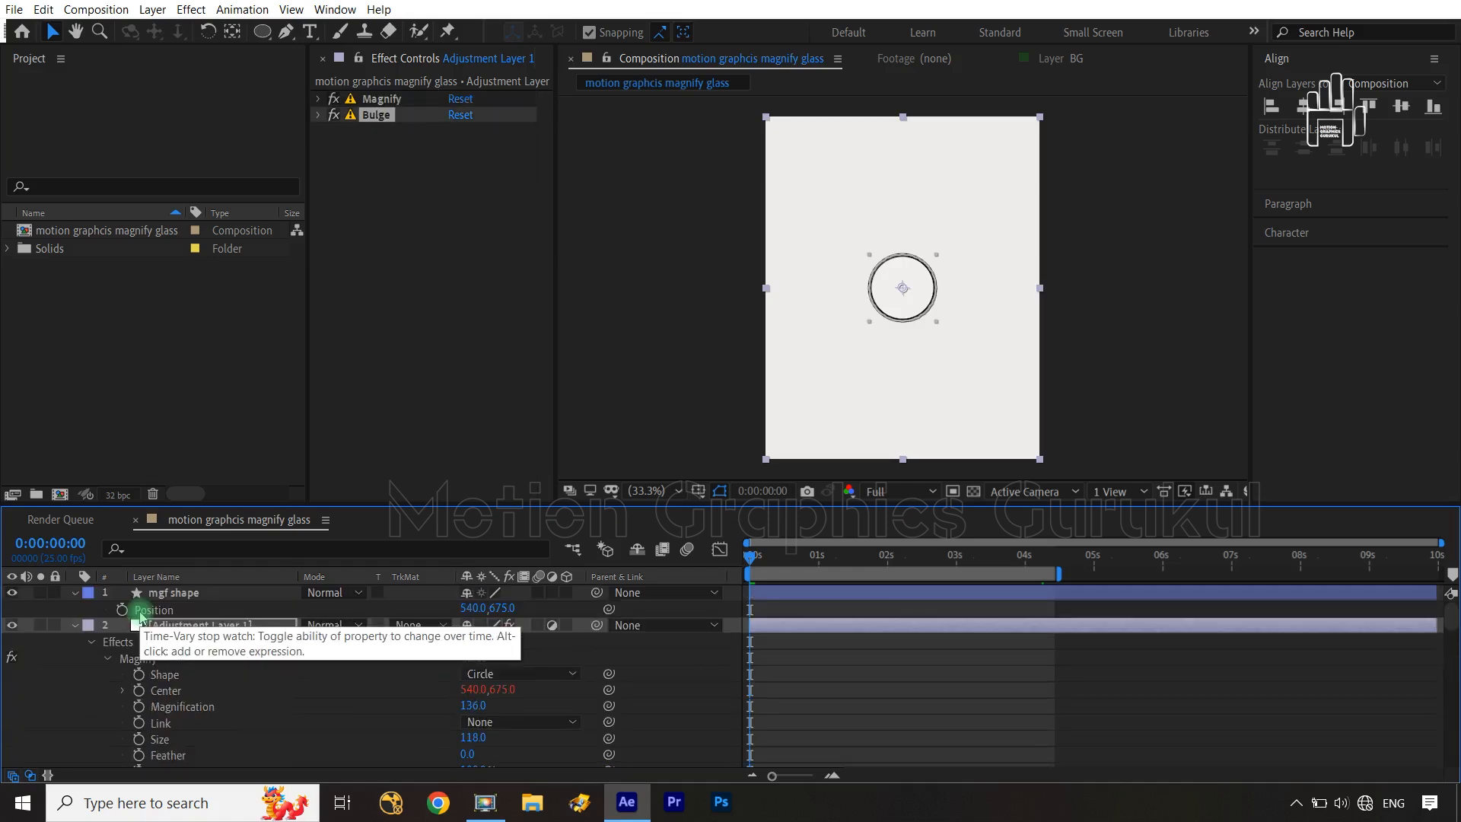
{"action": "left_click", "coordinate": [73, 594]}
{"action": "left_click", "coordinate": [74, 609]}
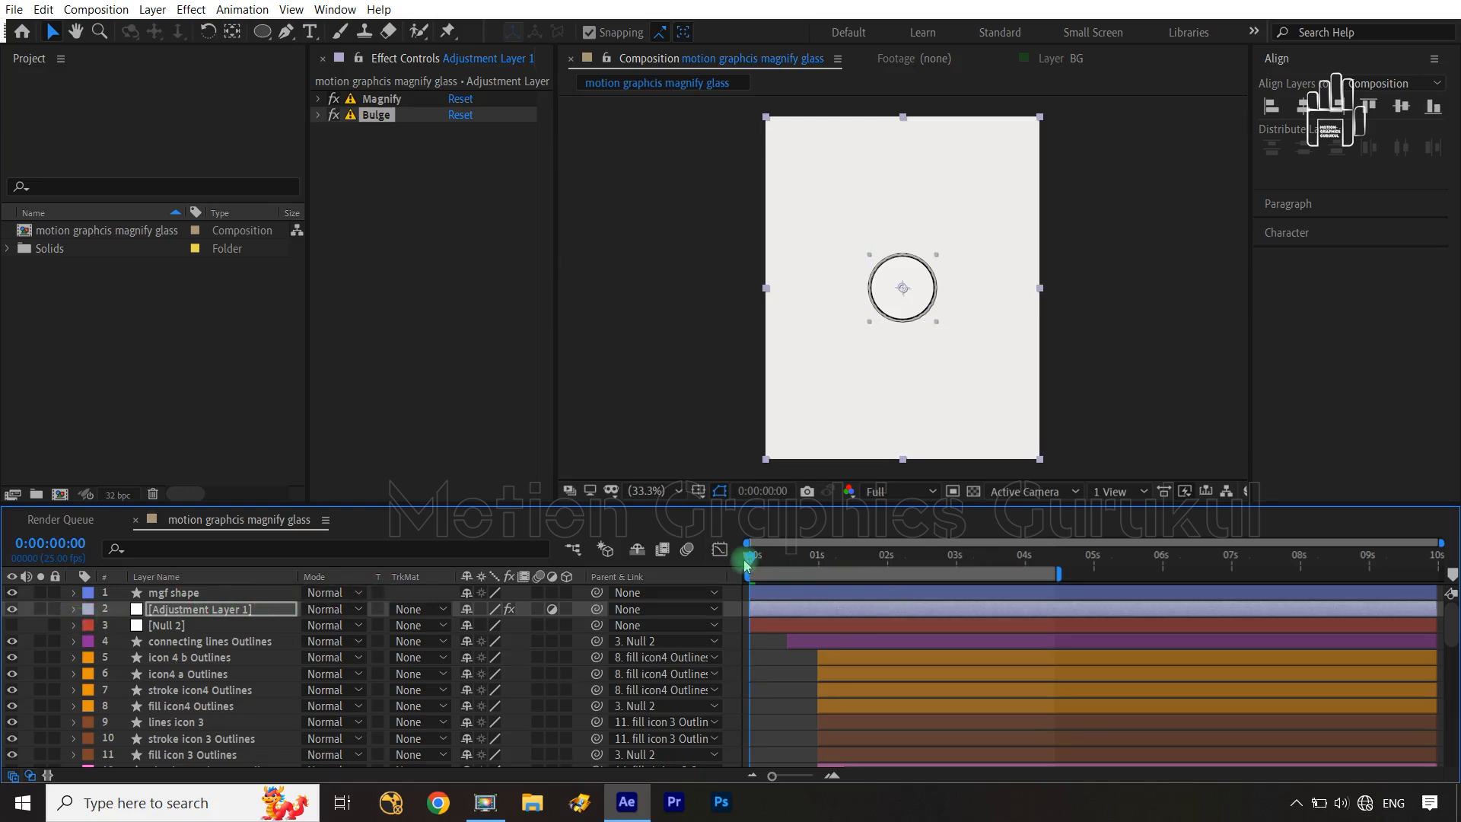
Step: Reveal the Null 2 layer's keyframes and move the current time to its first Scale keyframe at 0:00:02:05
{"action": "left_click_drag", "start_coordinate": [837, 560], "coordinate": [896, 571]}
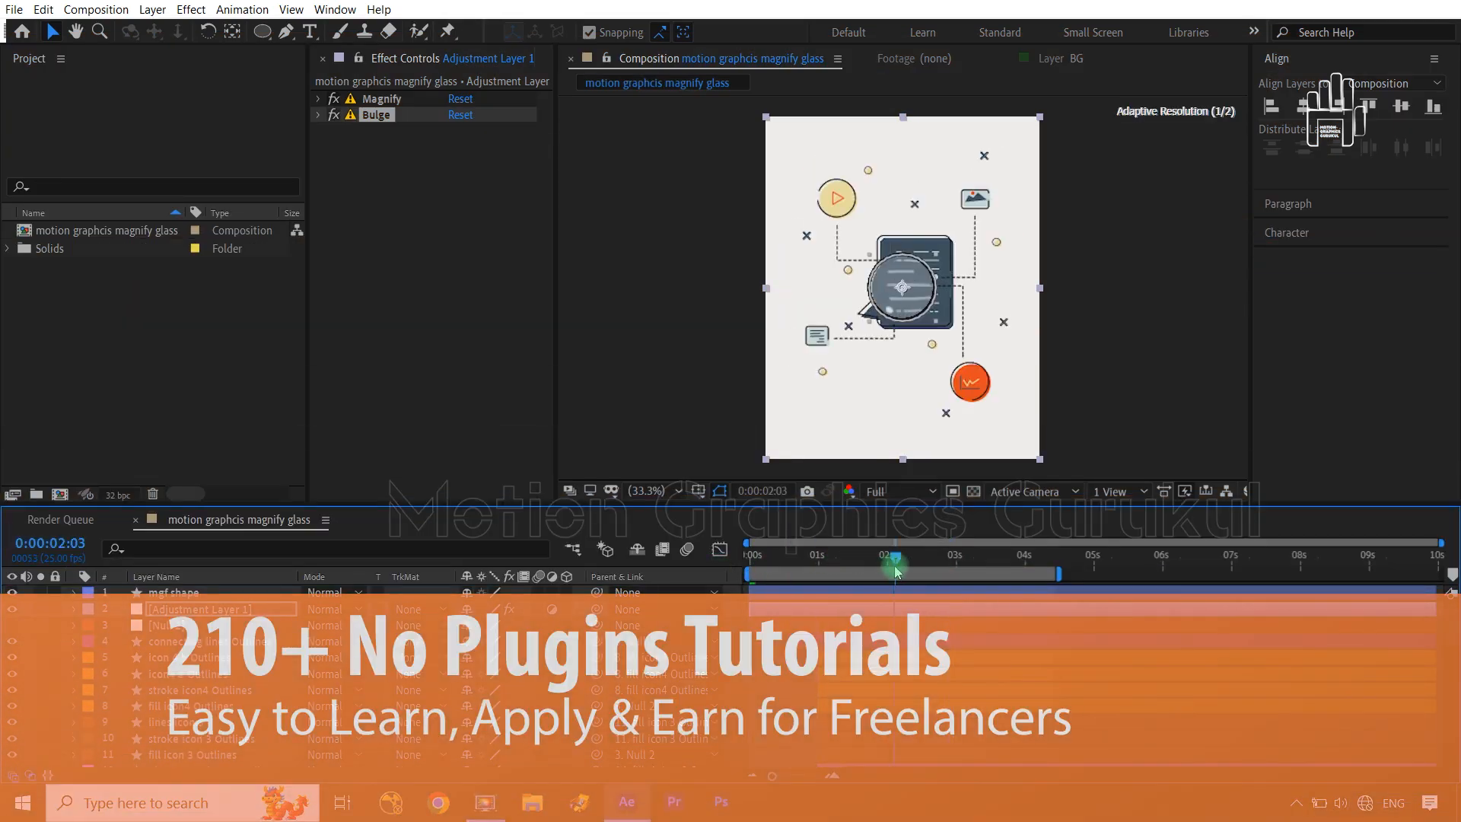
{"action": "key", "text": "period"}
{"action": "key", "text": "period"}
{"action": "key", "text": "period"}
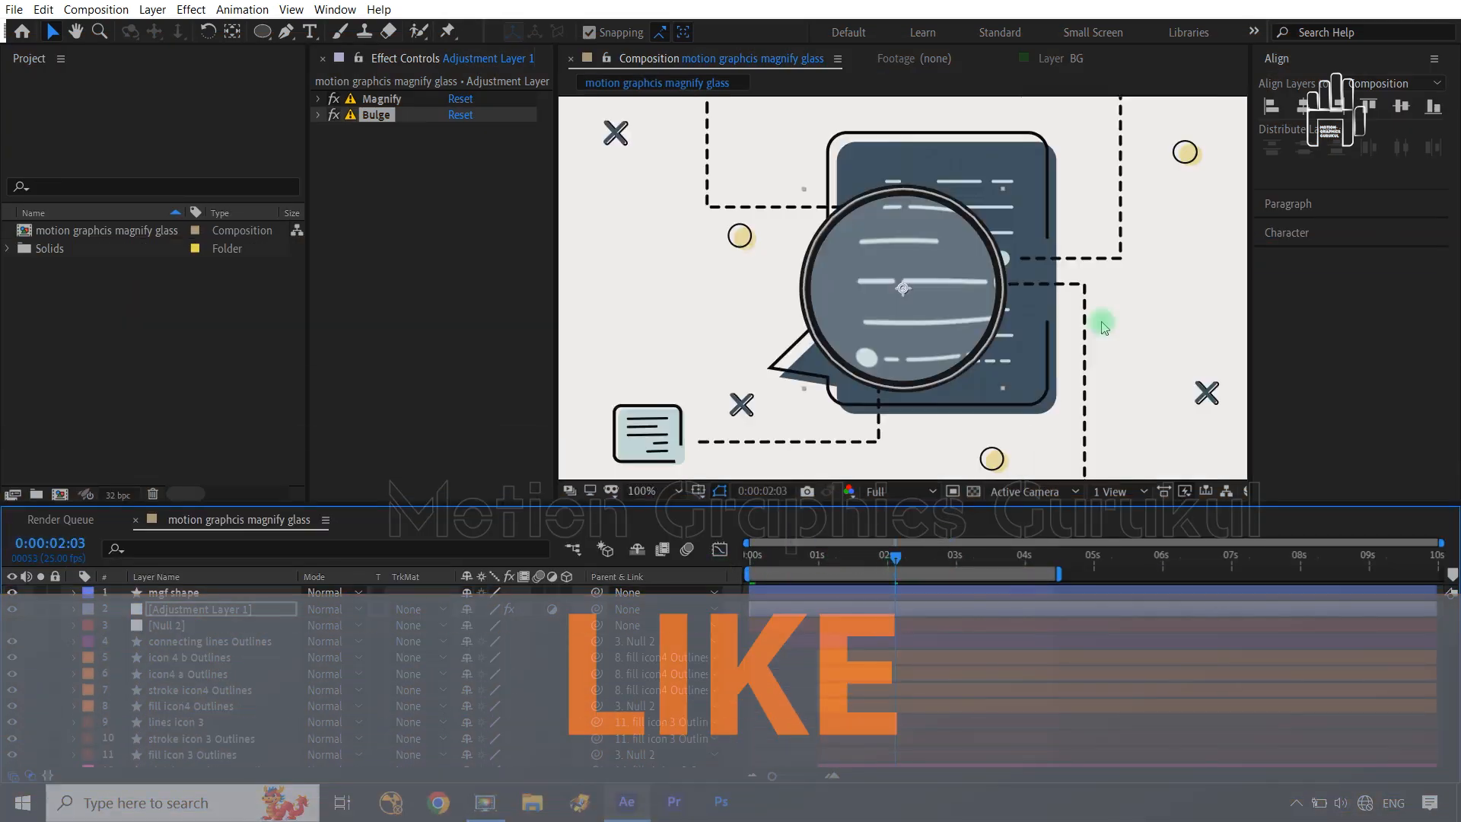
{"action": "key", "text": "comma"}
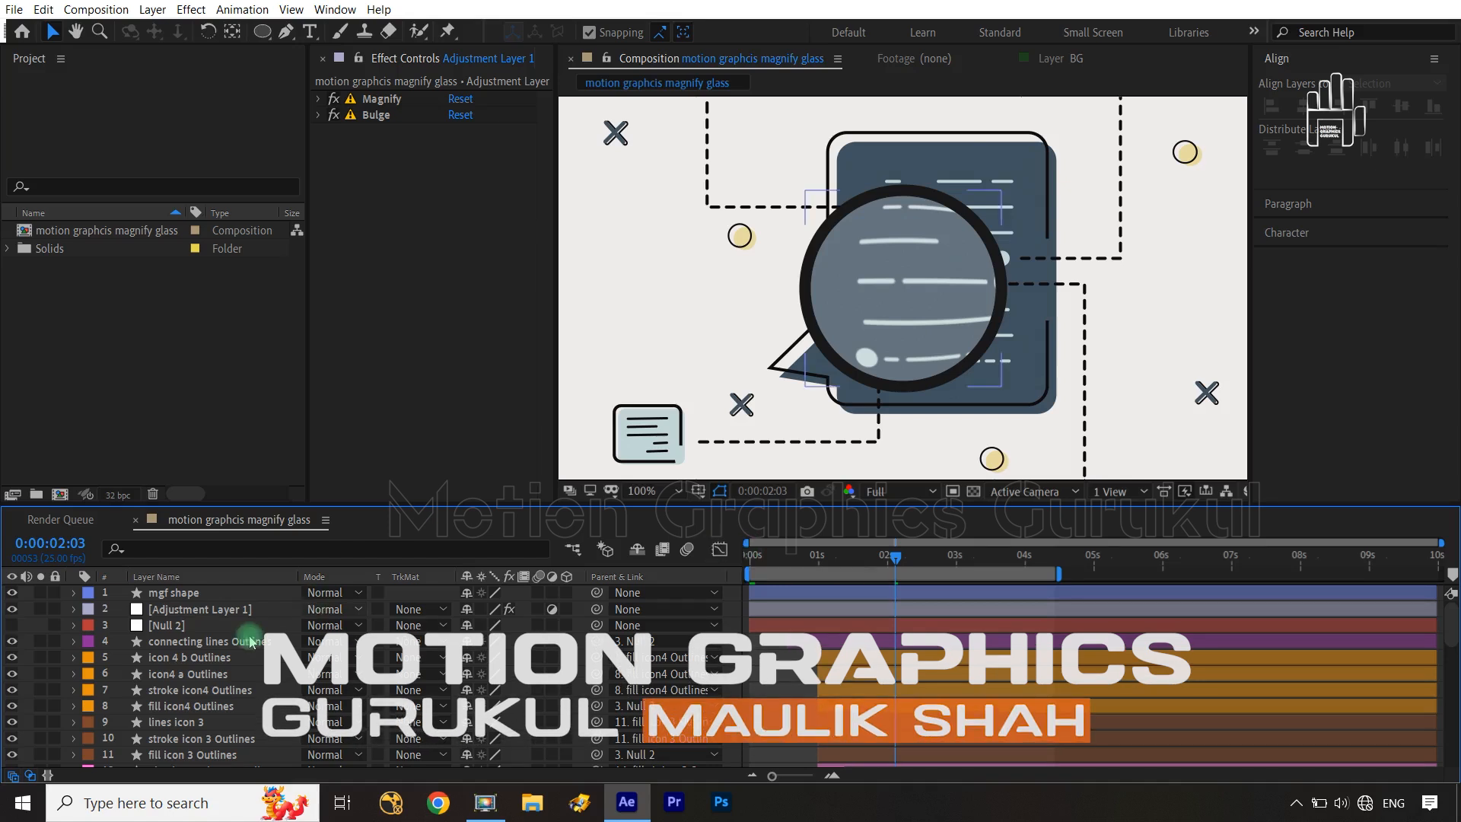
{"action": "left_click", "coordinate": [221, 626]}
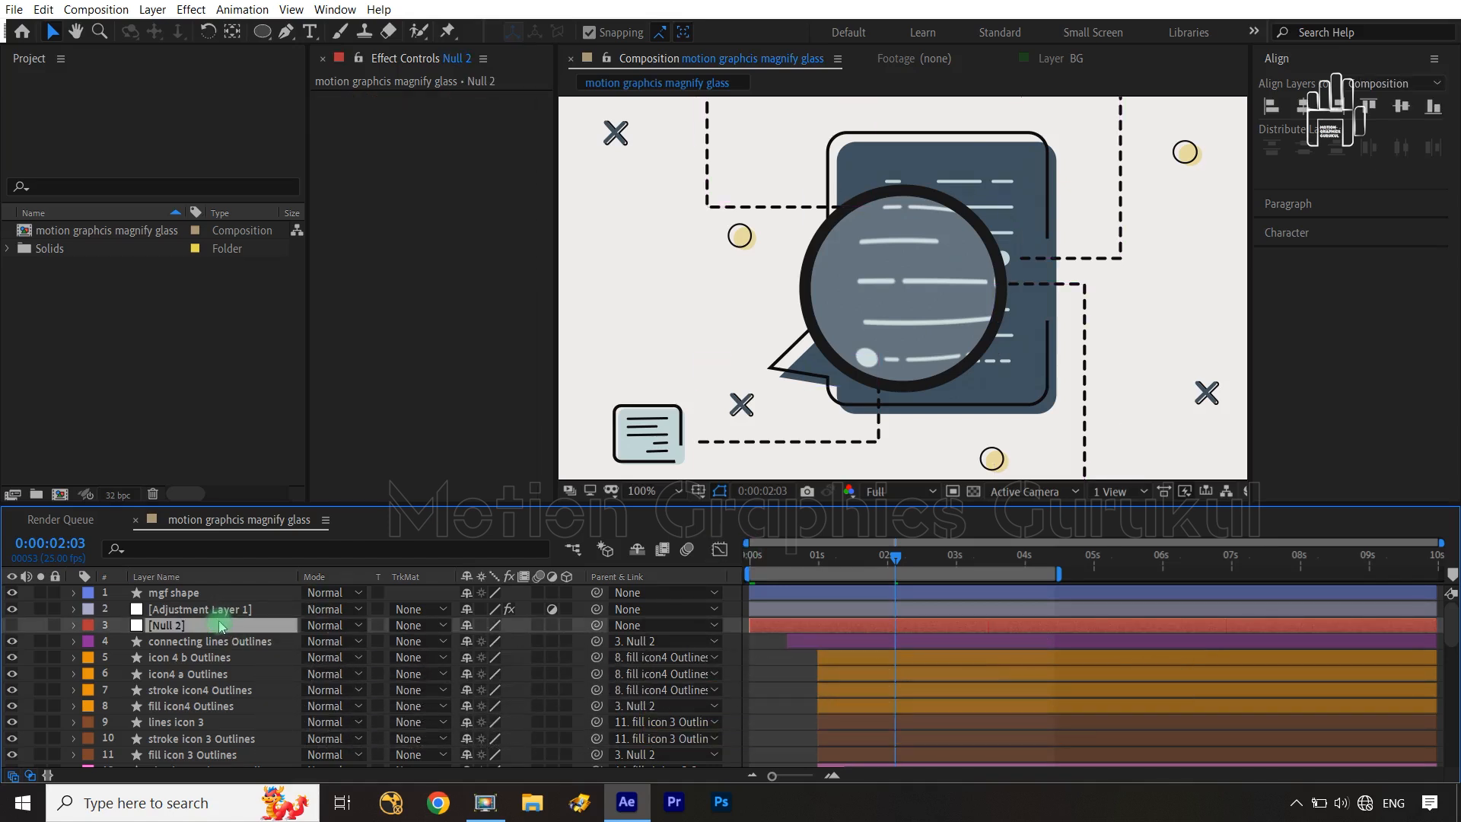
{"action": "key", "text": "p"}
{"action": "key", "text": "u"}
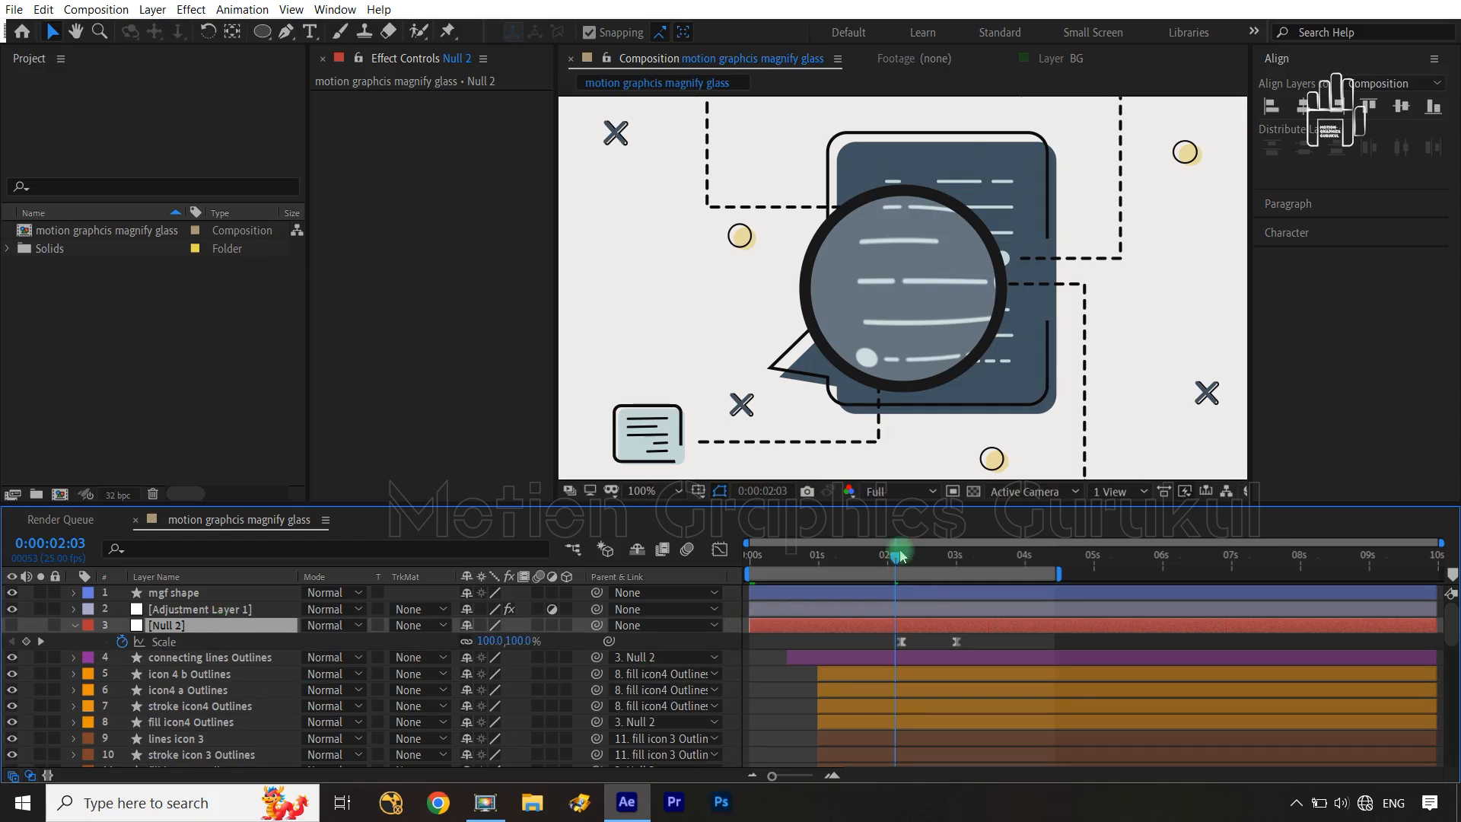
{"action": "left_click_drag", "start_coordinate": [899, 560], "coordinate": [901, 560]}
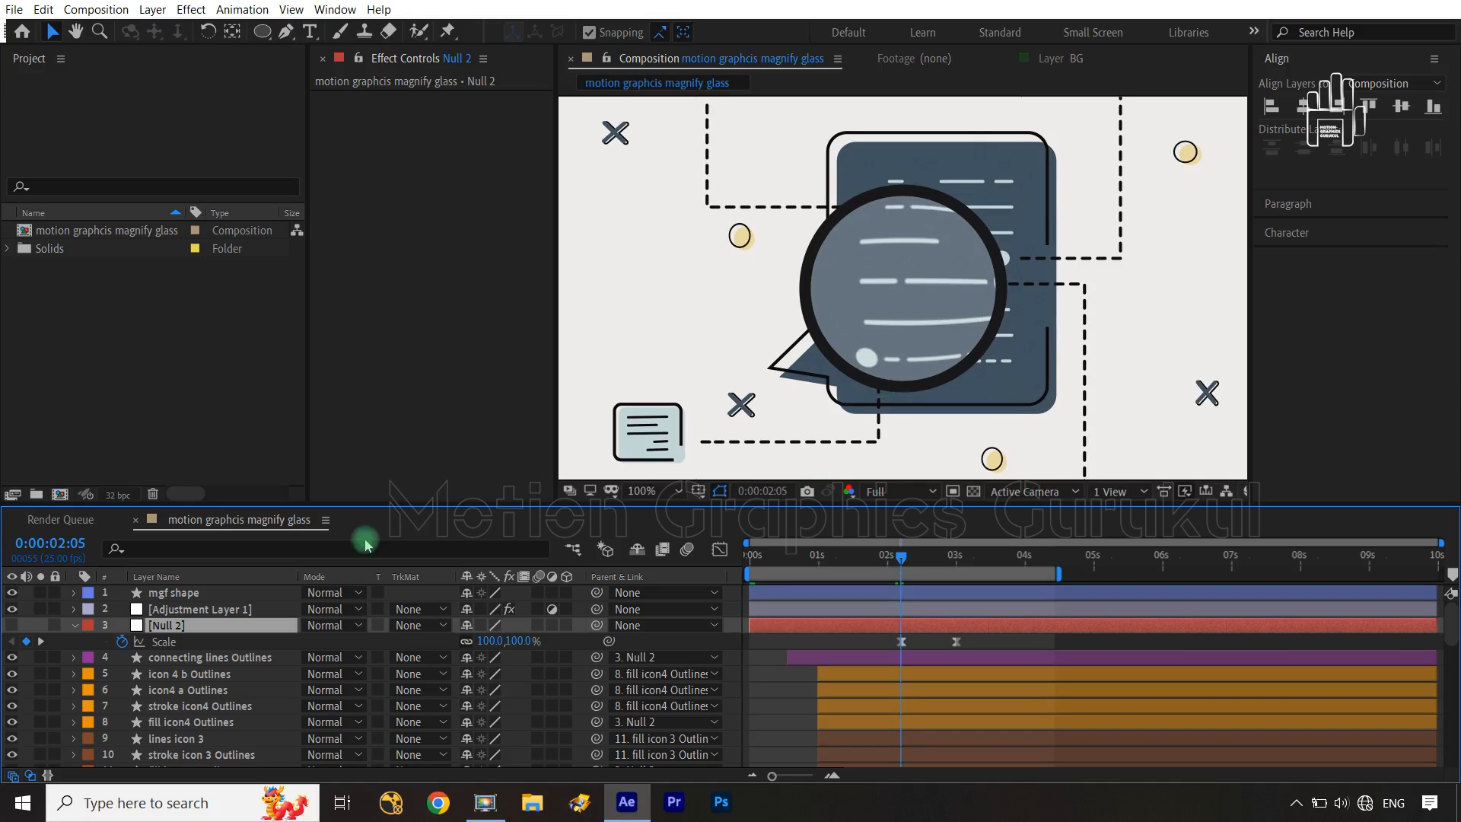
Step: Animate the mgf shape's Position from about -276, 1052 outside the canvas at 0:00:02:05 to about 540, 538 over the speech bubble at 0:00:03:00
{"action": "left_click", "coordinate": [216, 595]}
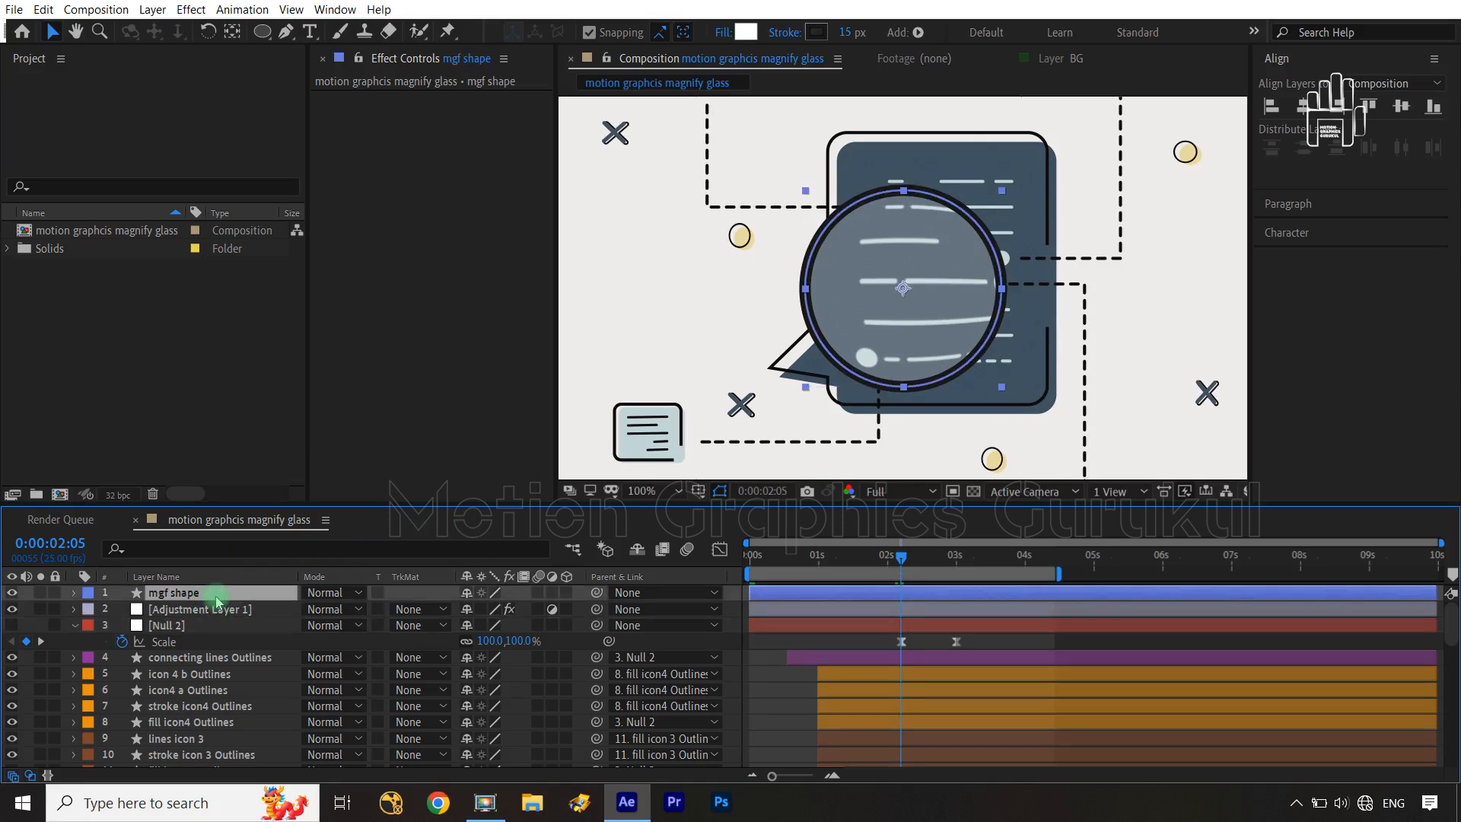
{"action": "key", "text": "p"}
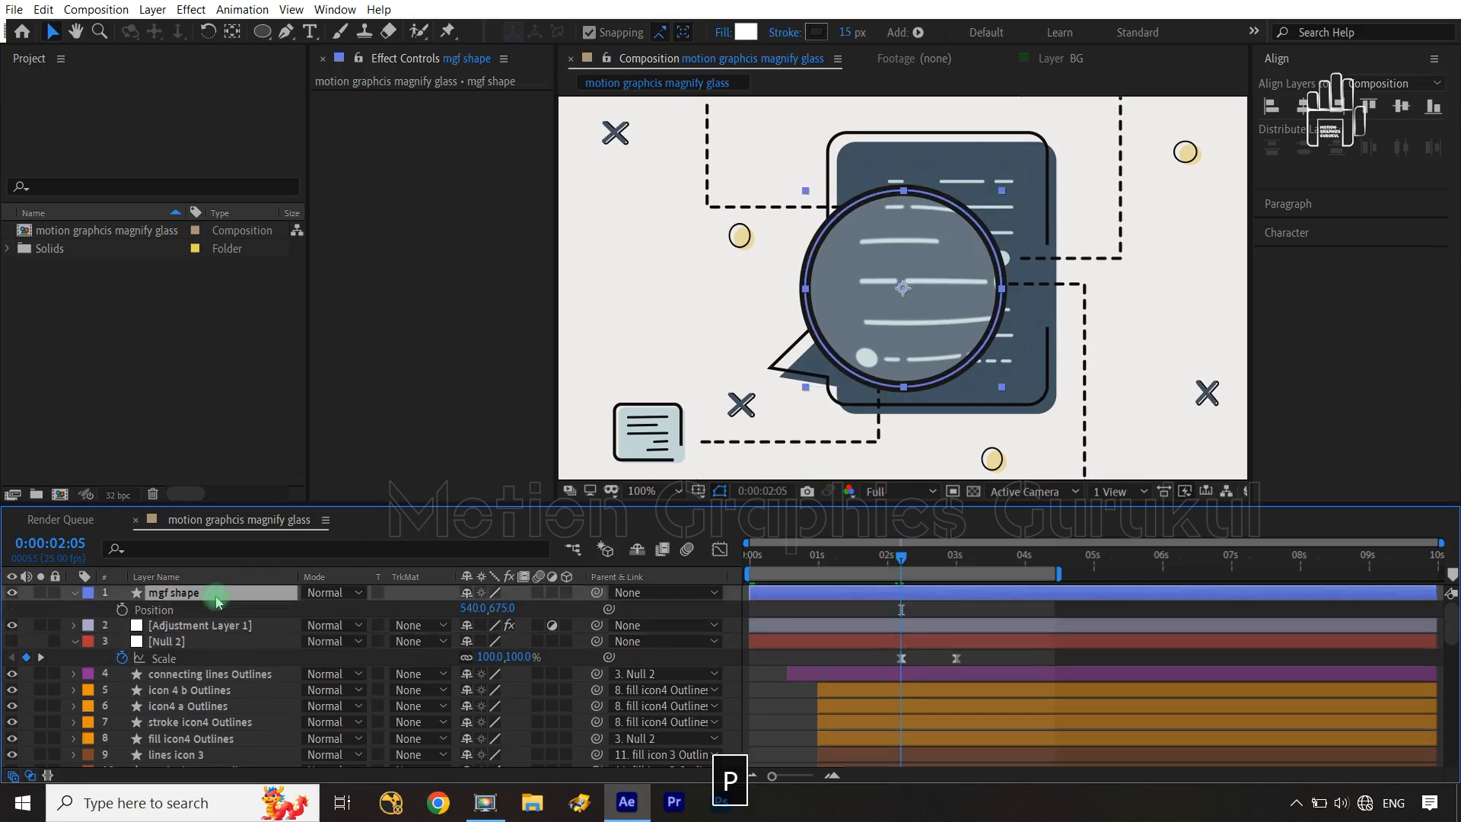
{"action": "left_click", "coordinate": [121, 610]}
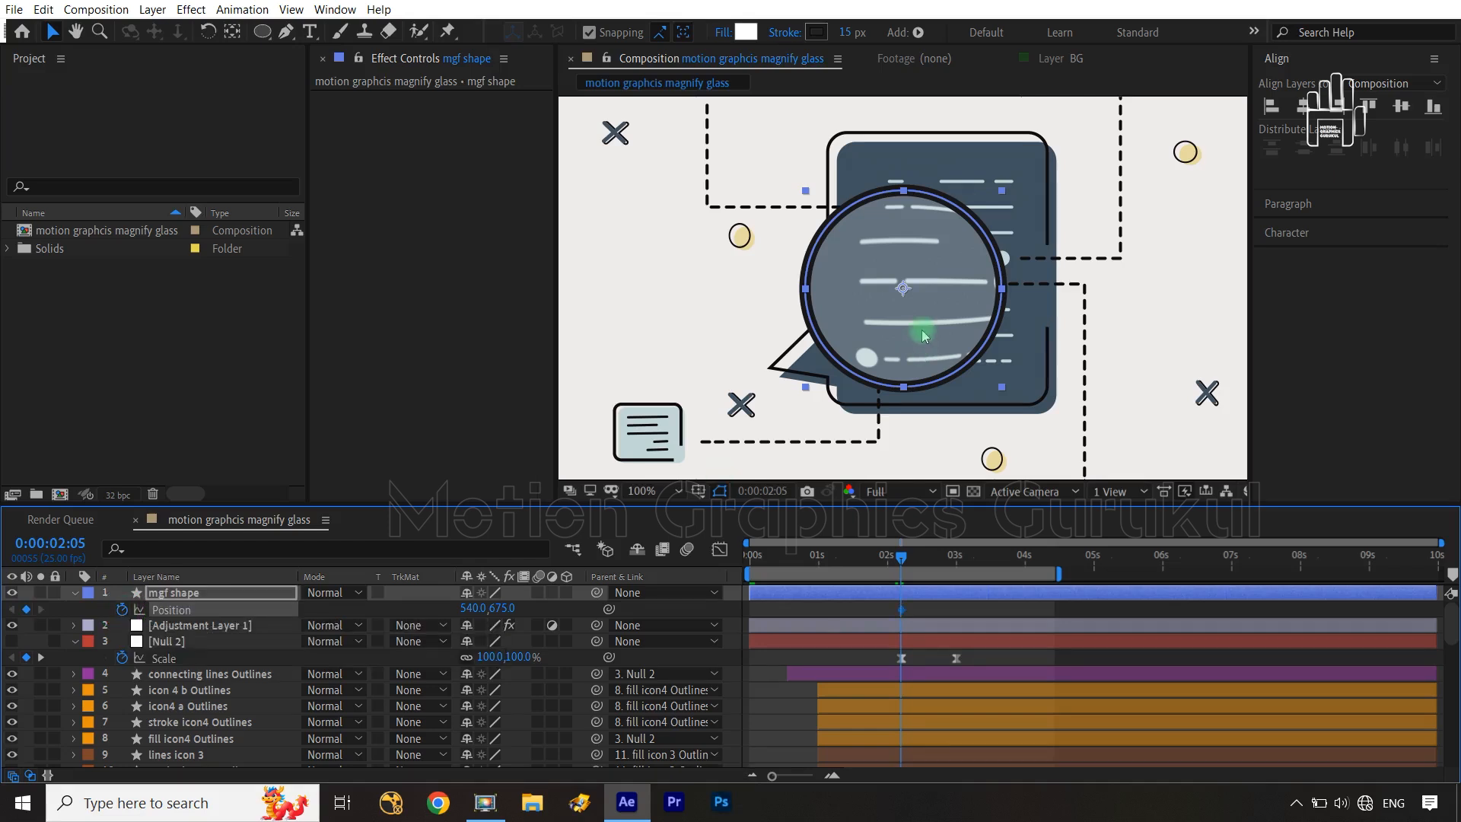
{"action": "scroll", "coordinate": [923, 335], "scroll_direction": "down", "scroll_amount": 2}
{"action": "left_click_drag", "start_coordinate": [902, 288], "coordinate": [746, 359]}
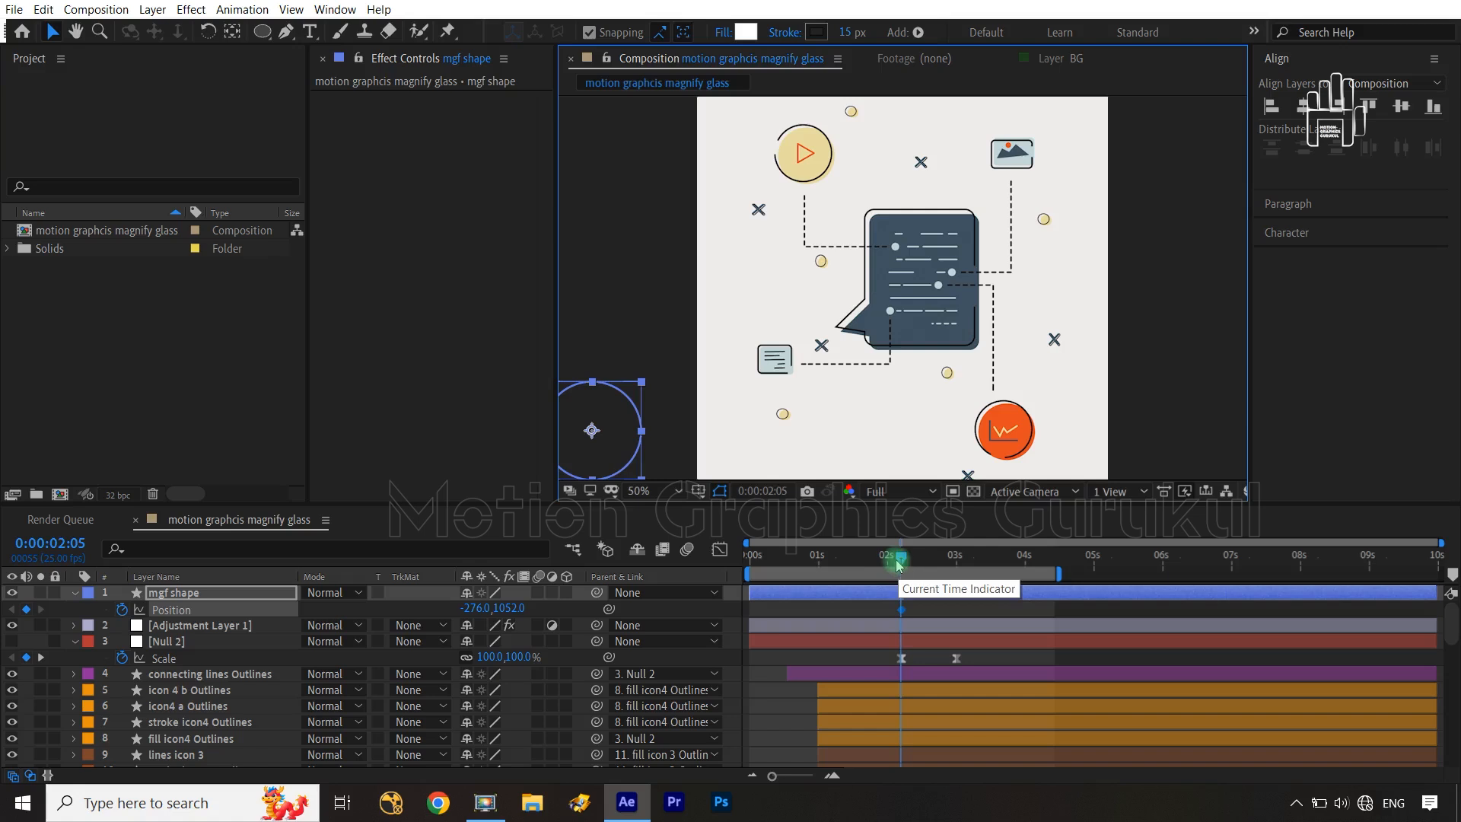
{"action": "left_click_drag", "start_coordinate": [900, 563], "coordinate": [953, 585]}
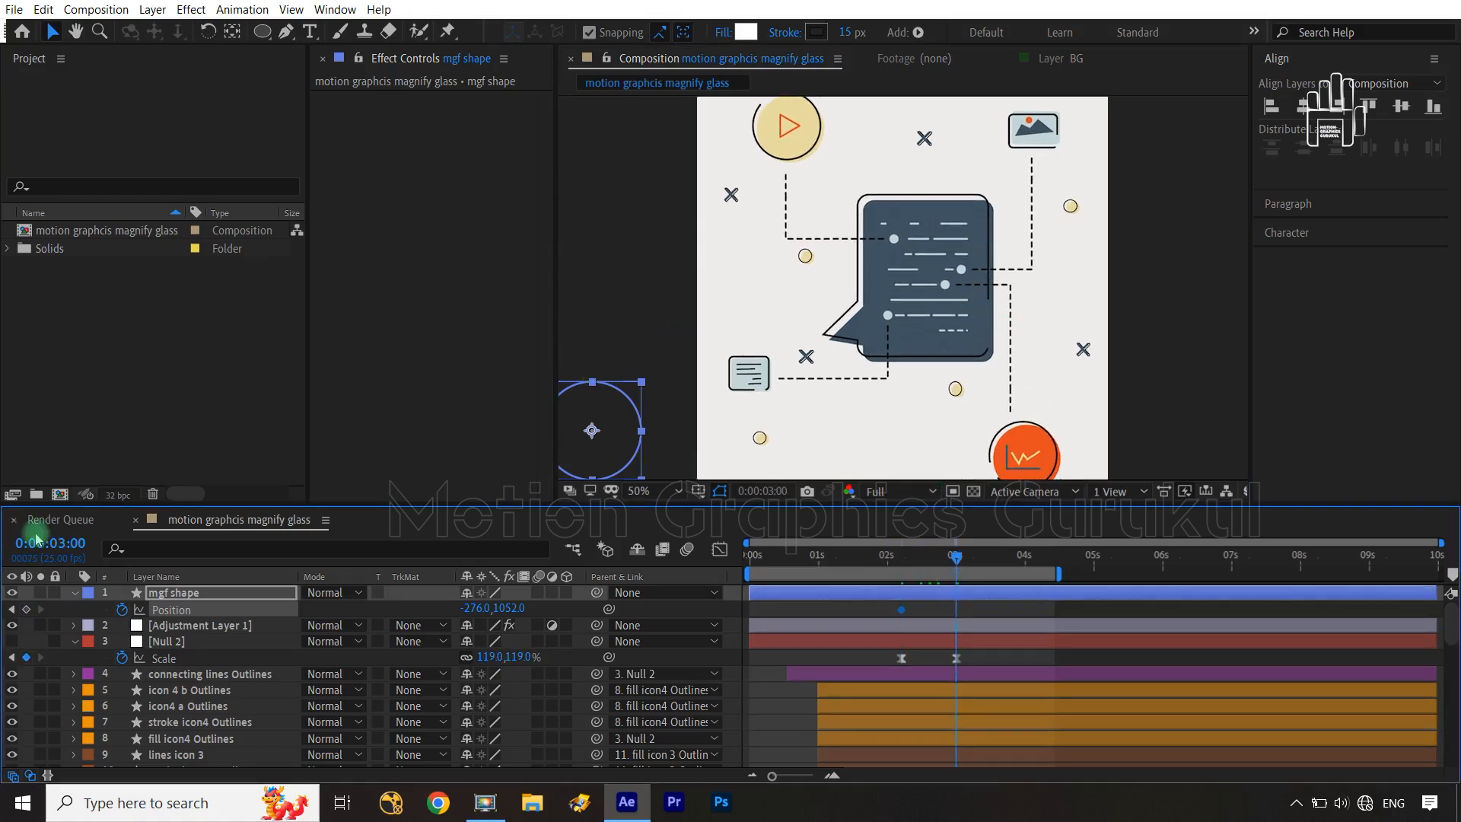
{"action": "left_click_drag", "start_coordinate": [595, 437], "coordinate": [905, 242]}
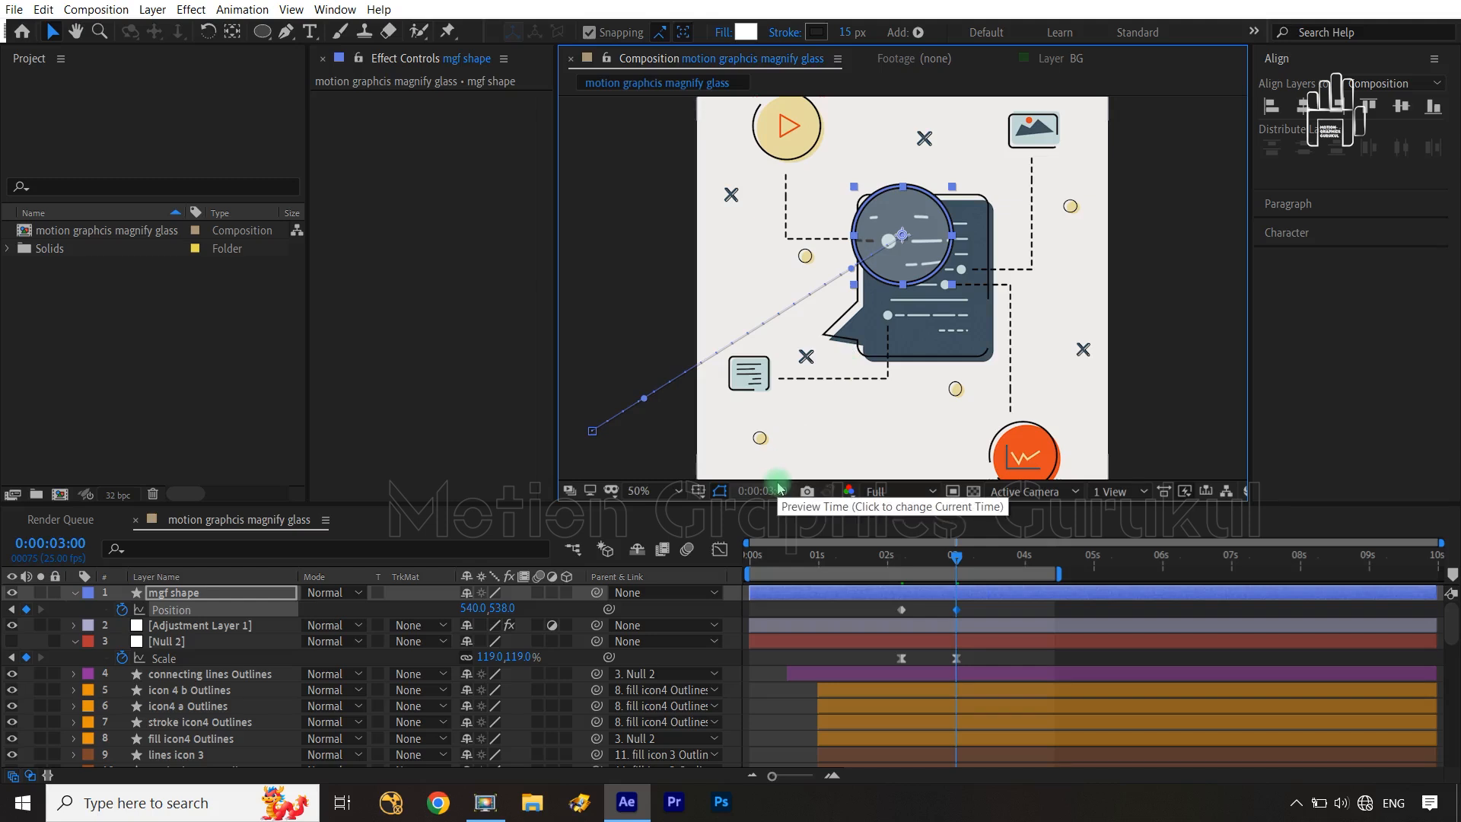
Step: At 0:00:04:00, move the mgf shape over the speech bubble's right-hand dots, to a Position of about 686, 675
{"action": "key", "text": "shift+Page_Down"}
{"action": "key", "text": "shift+Page_Down"}
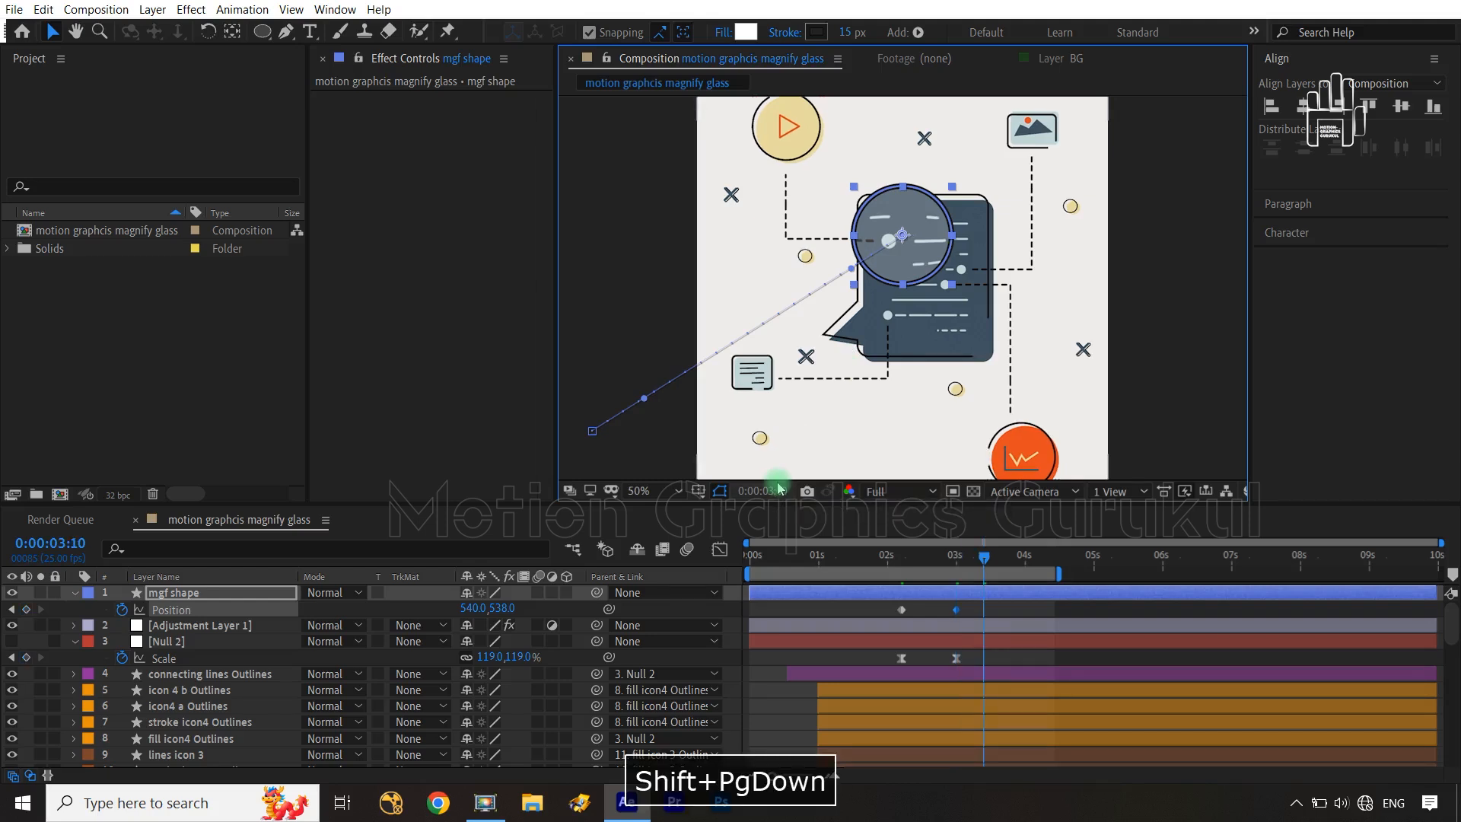
{"action": "key", "text": "ctrl+Right"}
{"action": "key", "text": "ctrl+Right"}
{"action": "key", "text": "ctrl+Right"}
{"action": "key", "text": "ctrl+Right"}
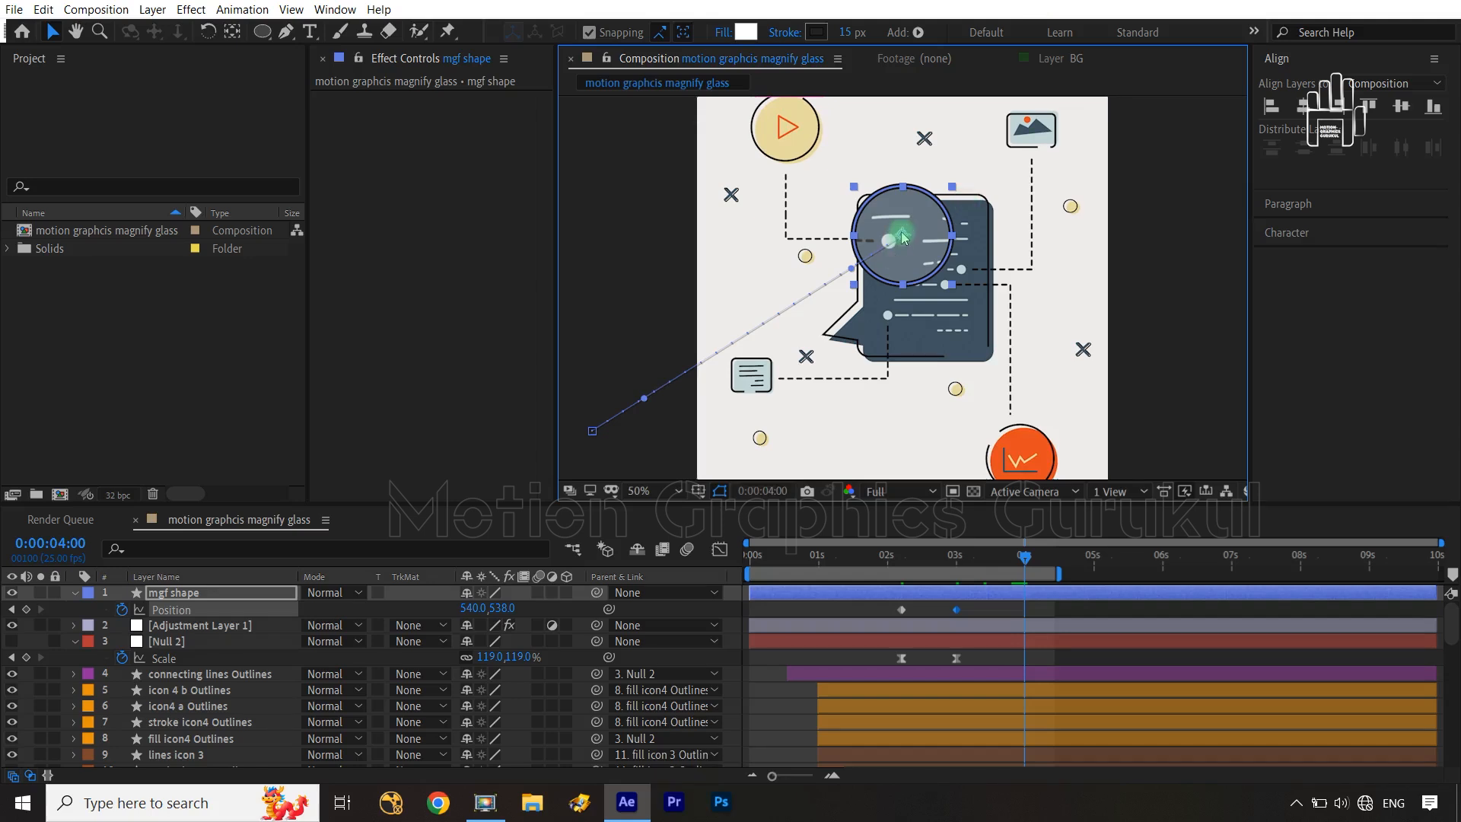
{"action": "left_click_drag", "start_coordinate": [904, 238], "coordinate": [958, 290]}
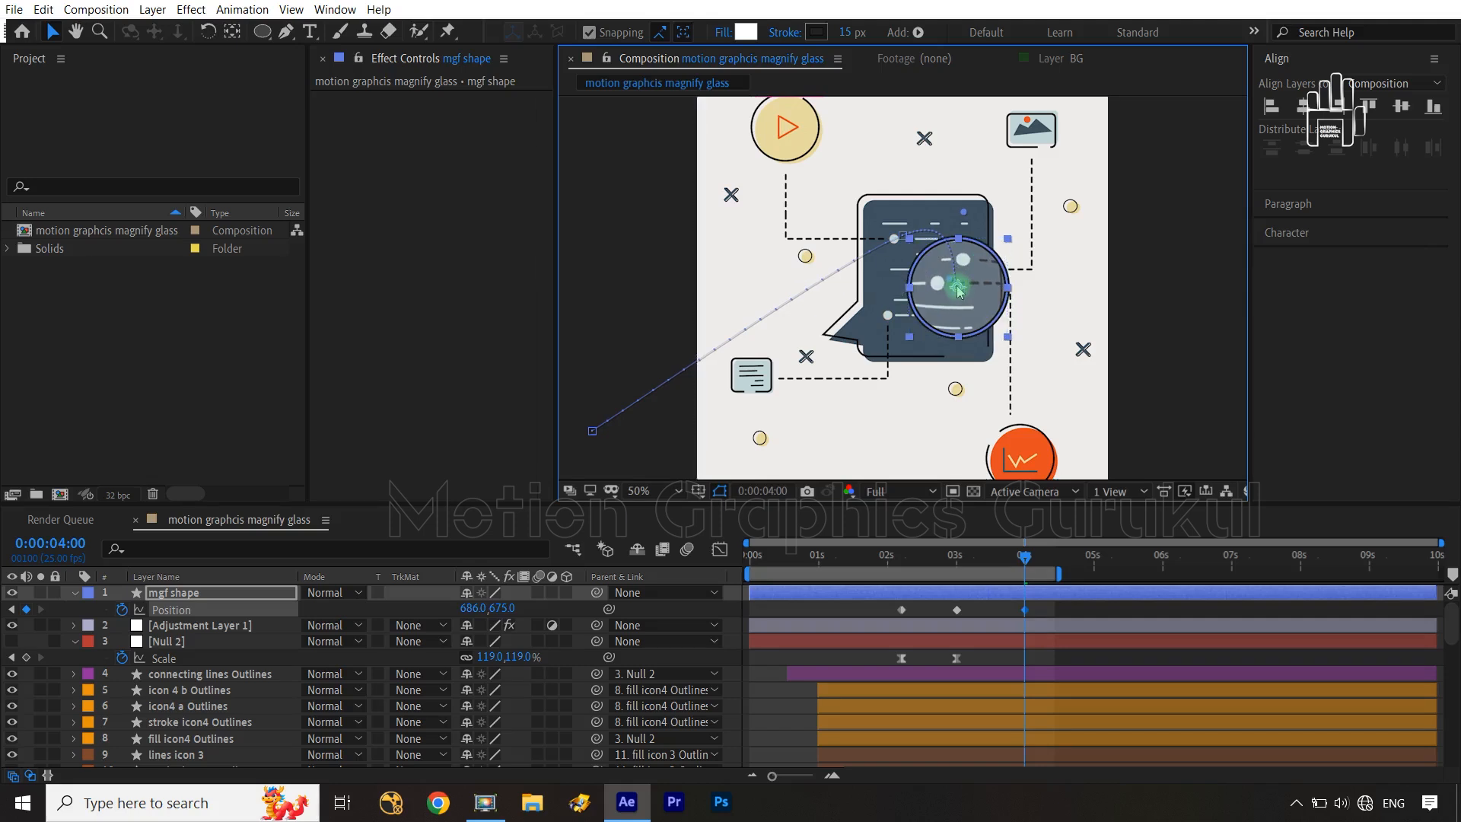
Step: Copy the mgf shape's Position keyframe from 0:00:03:00 to 0:00:03:20 to hold the circle in place
{"action": "key", "text": "ctrl+Left"}
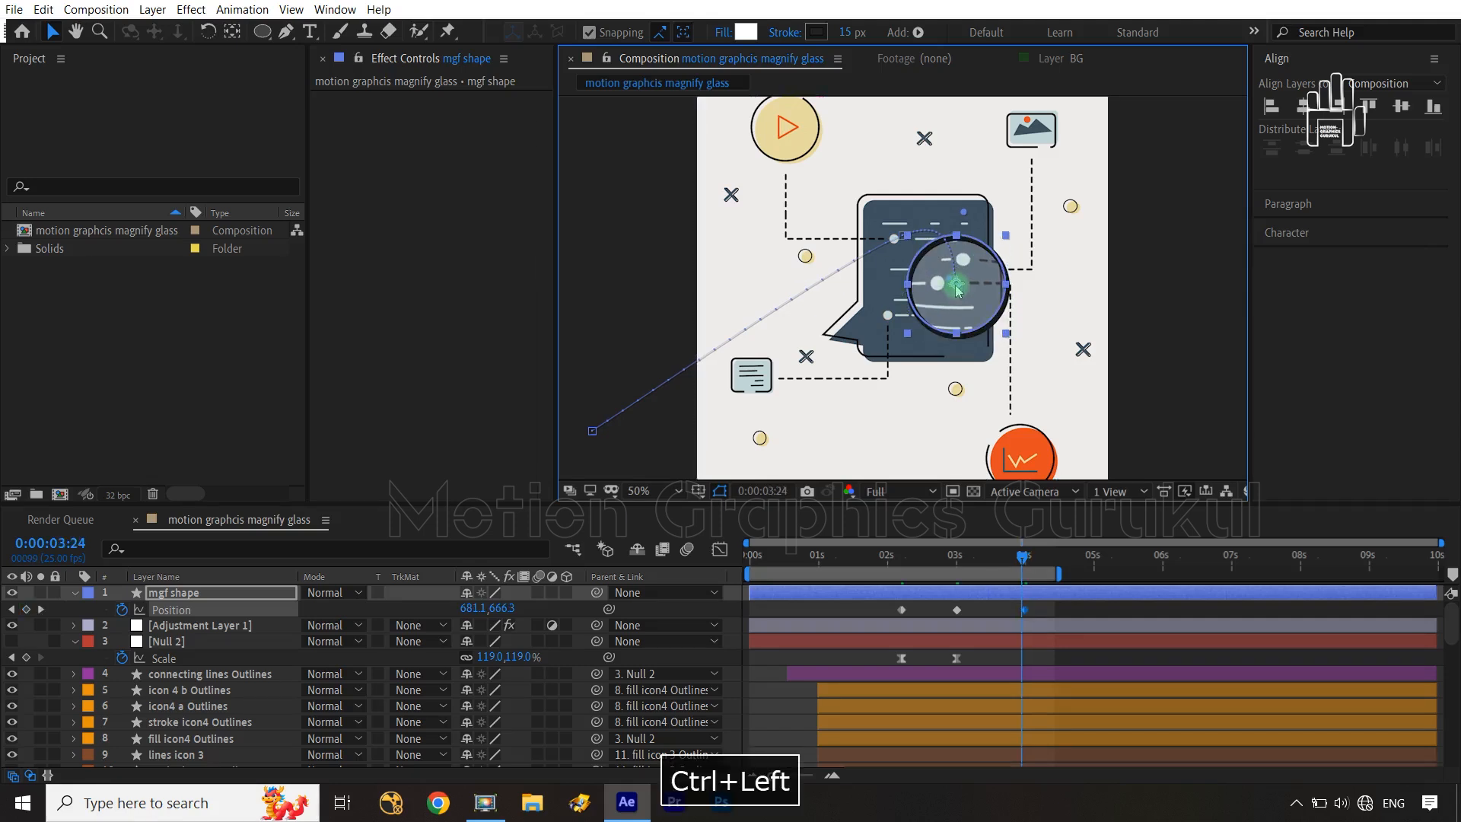
{"action": "key", "text": "ctrl+Left"}
{"action": "key", "text": "ctrl+Left"}
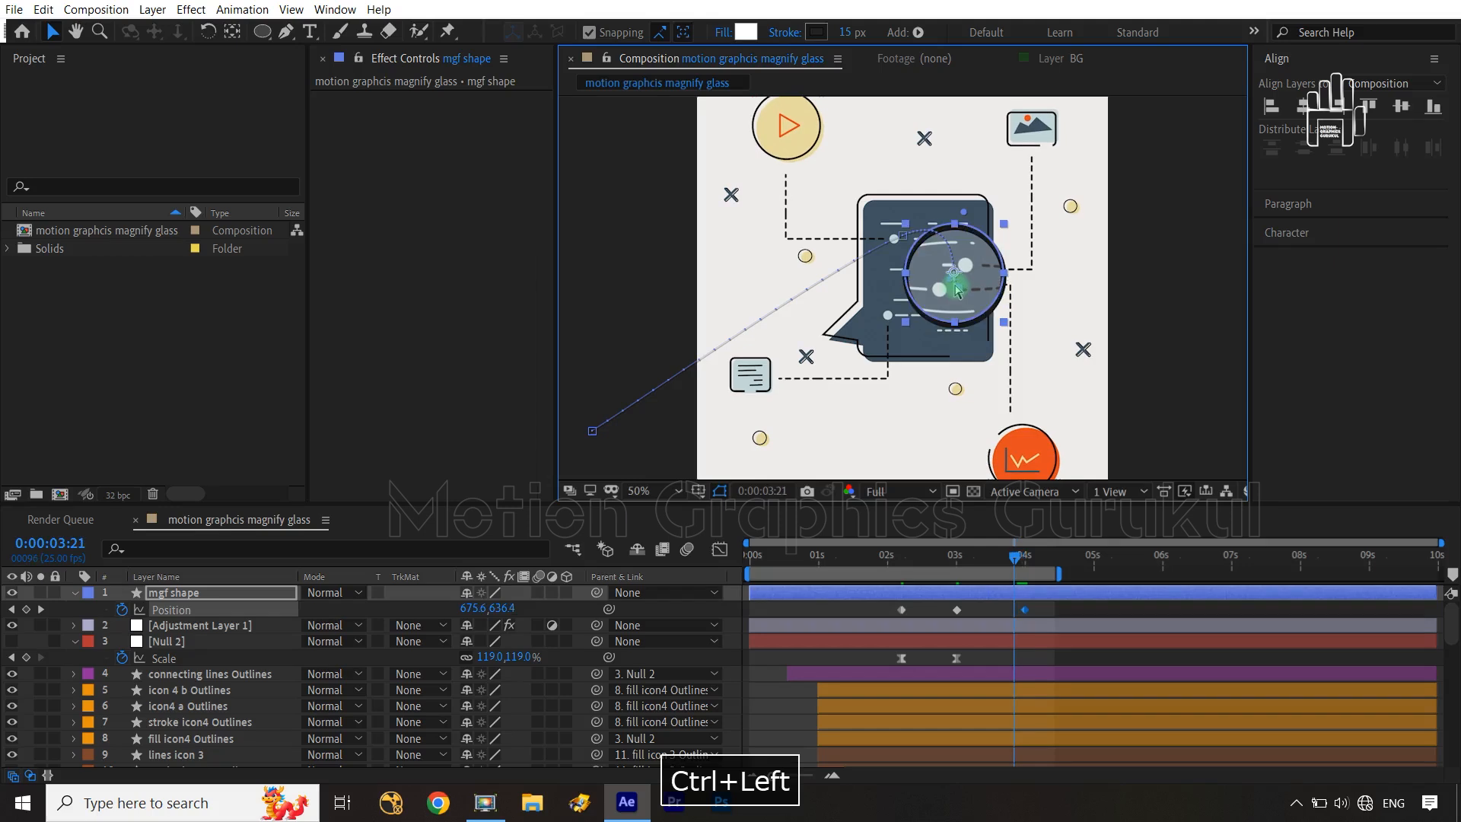
{"action": "key", "text": "ctrl+Left"}
{"action": "left_click", "coordinate": [956, 610]}
{"action": "key", "text": "ctrl+c"}
{"action": "key", "text": "ctrl+v"}
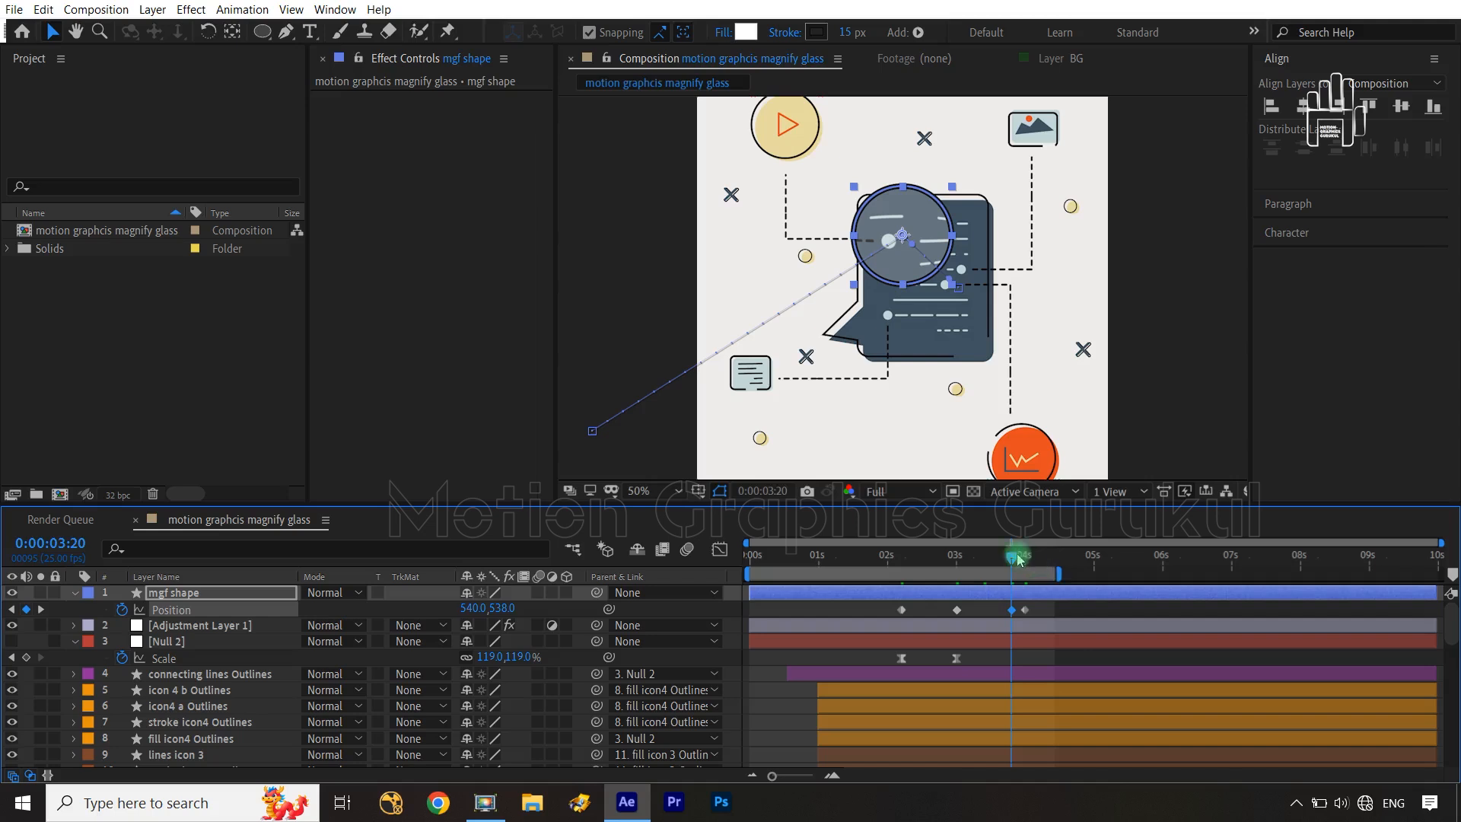
Step: At 0:00:05:00, move the mgf shape over the speech bubble's lower-left dot, to a Position of about 513, 760
{"action": "left_click_drag", "start_coordinate": [1022, 562], "coordinate": [1027, 562]}
{"action": "key", "text": "shift+Page_Down"}
{"action": "key", "text": "shift+Page_Down"}
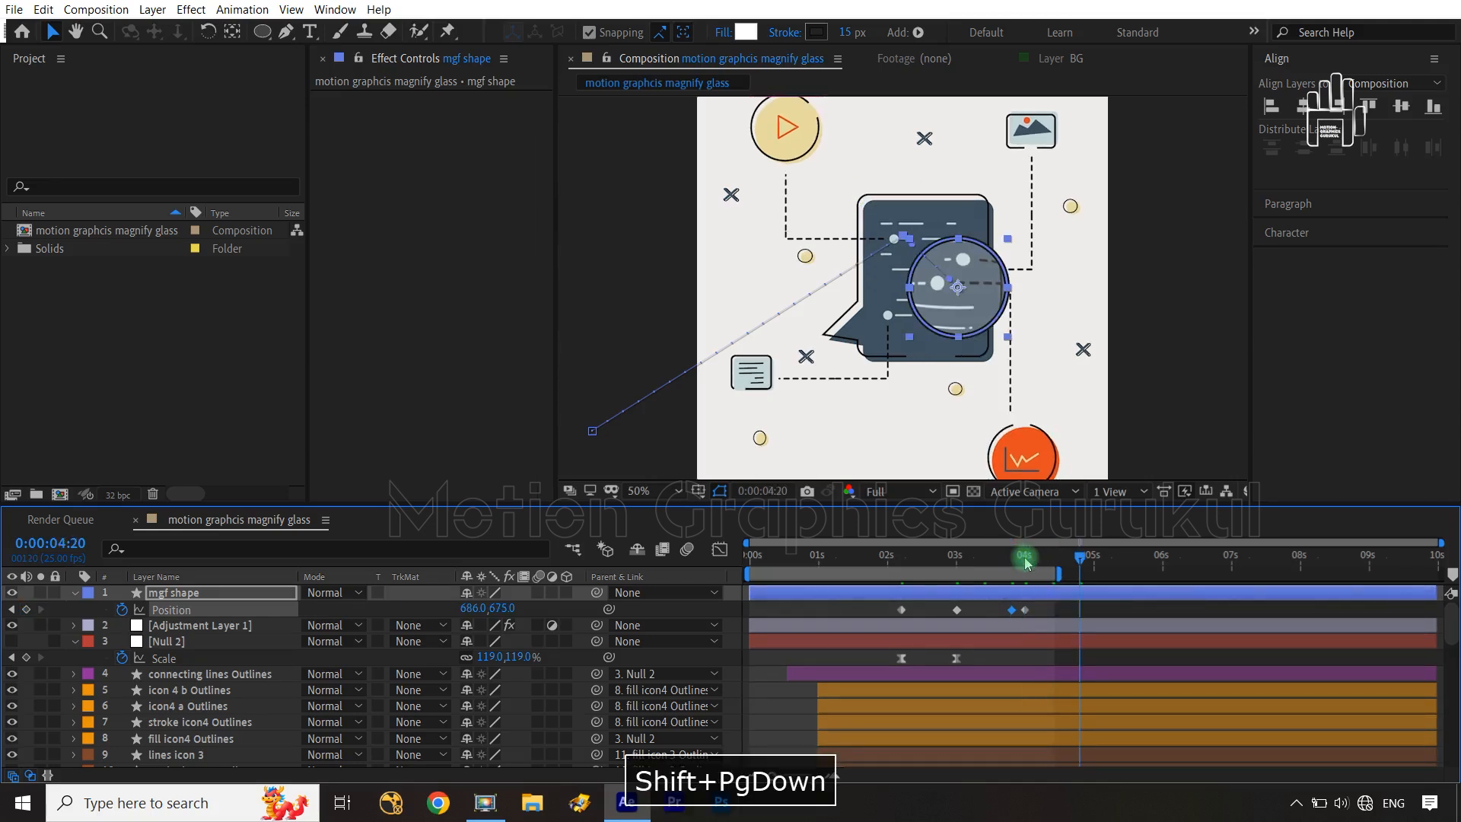
{"action": "key", "text": "ctrl+Right"}
{"action": "key", "text": "ctrl+Right"}
{"action": "key", "text": "ctrl+Right"}
{"action": "key", "text": "ctrl+Right"}
{"action": "key", "text": "ctrl+Right"}
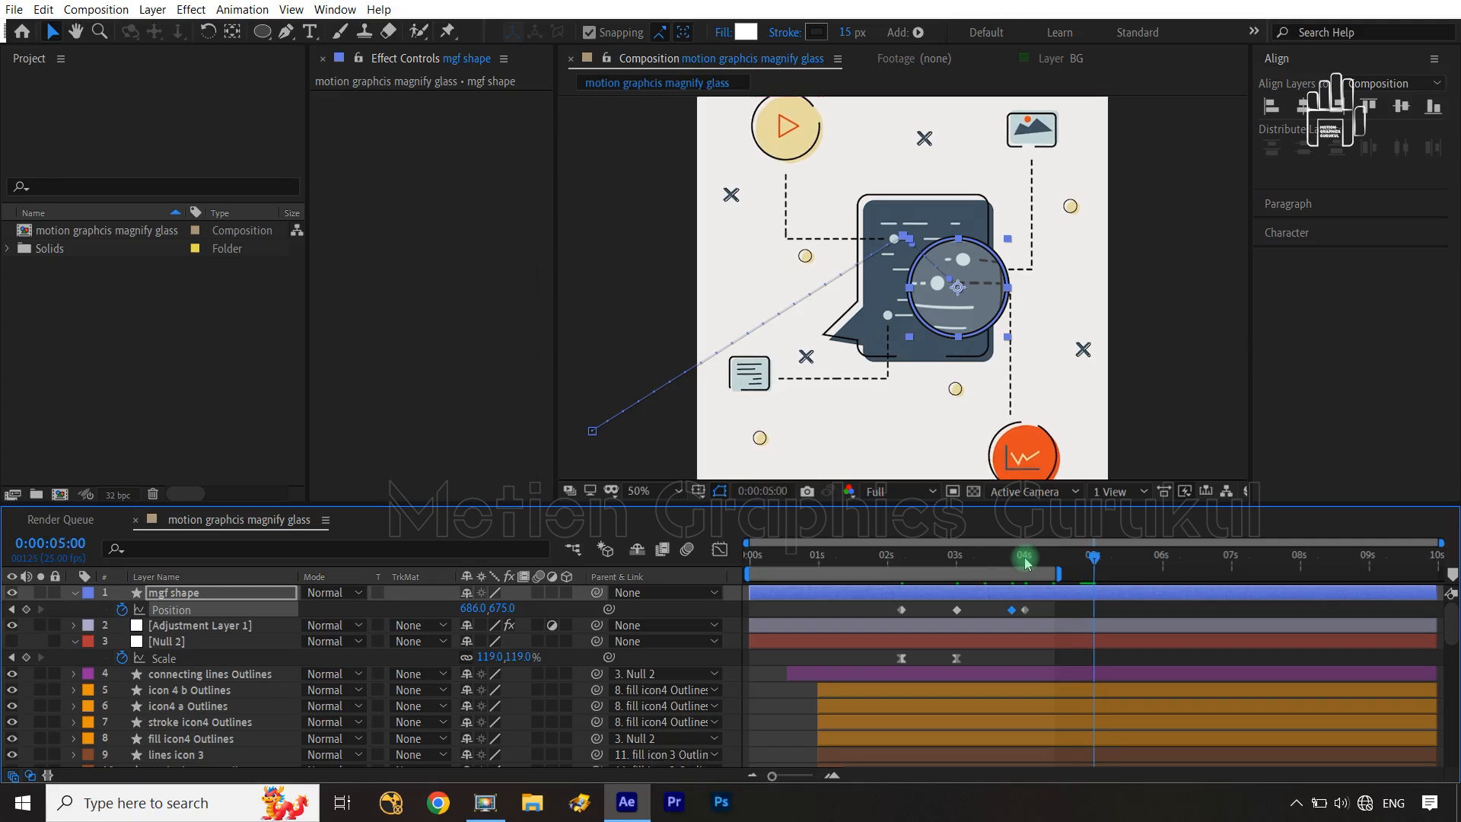
{"action": "left_click_drag", "start_coordinate": [958, 293], "coordinate": [897, 325]}
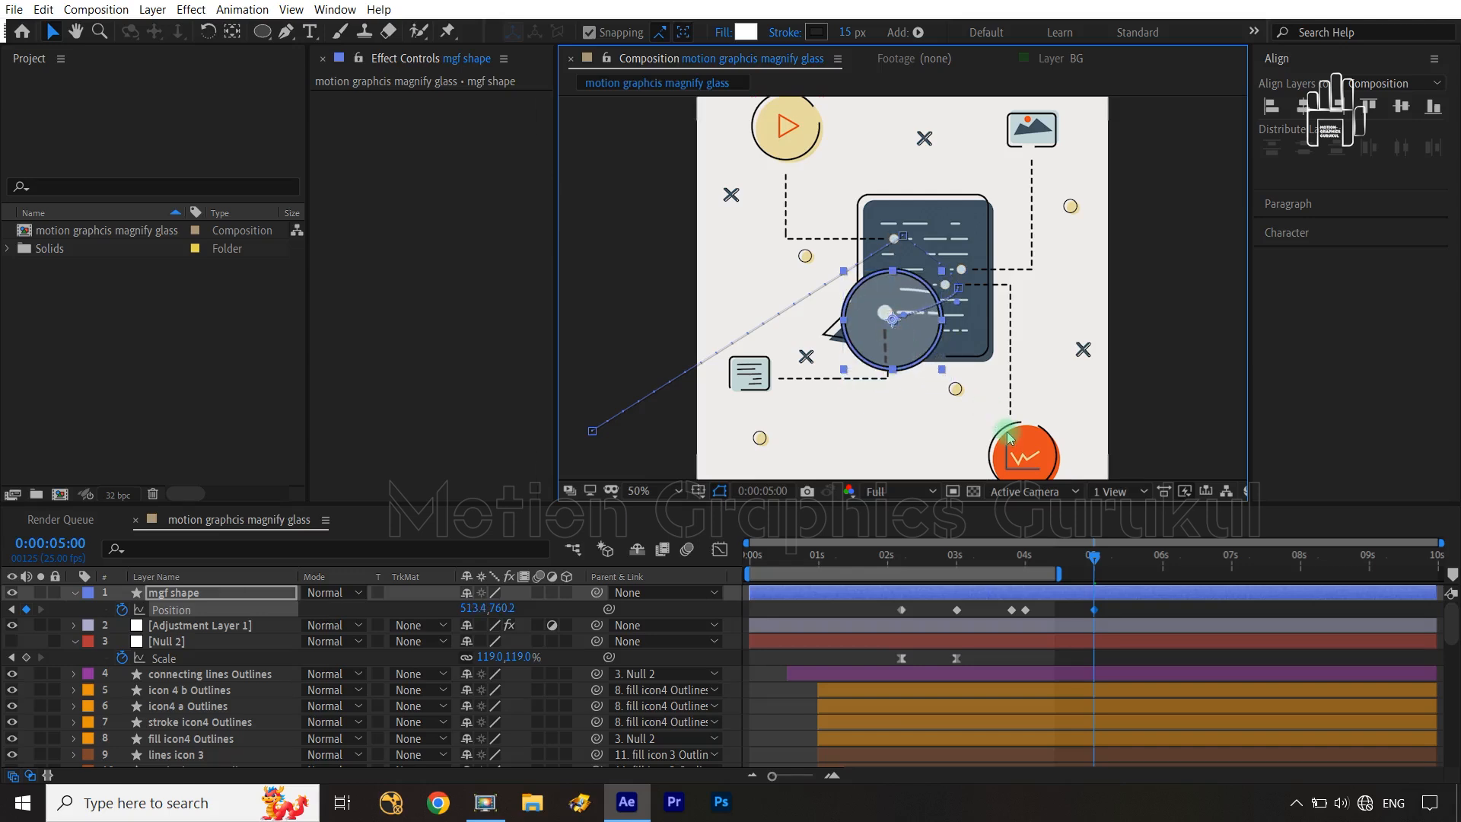
Step: Copy the mgf shape's Position keyframe from 0:00:04:00 to 0:00:04:20
{"action": "key", "text": "ctrl+Left"}
{"action": "key", "text": "ctrl+Left"}
{"action": "key", "text": "ctrl+Left"}
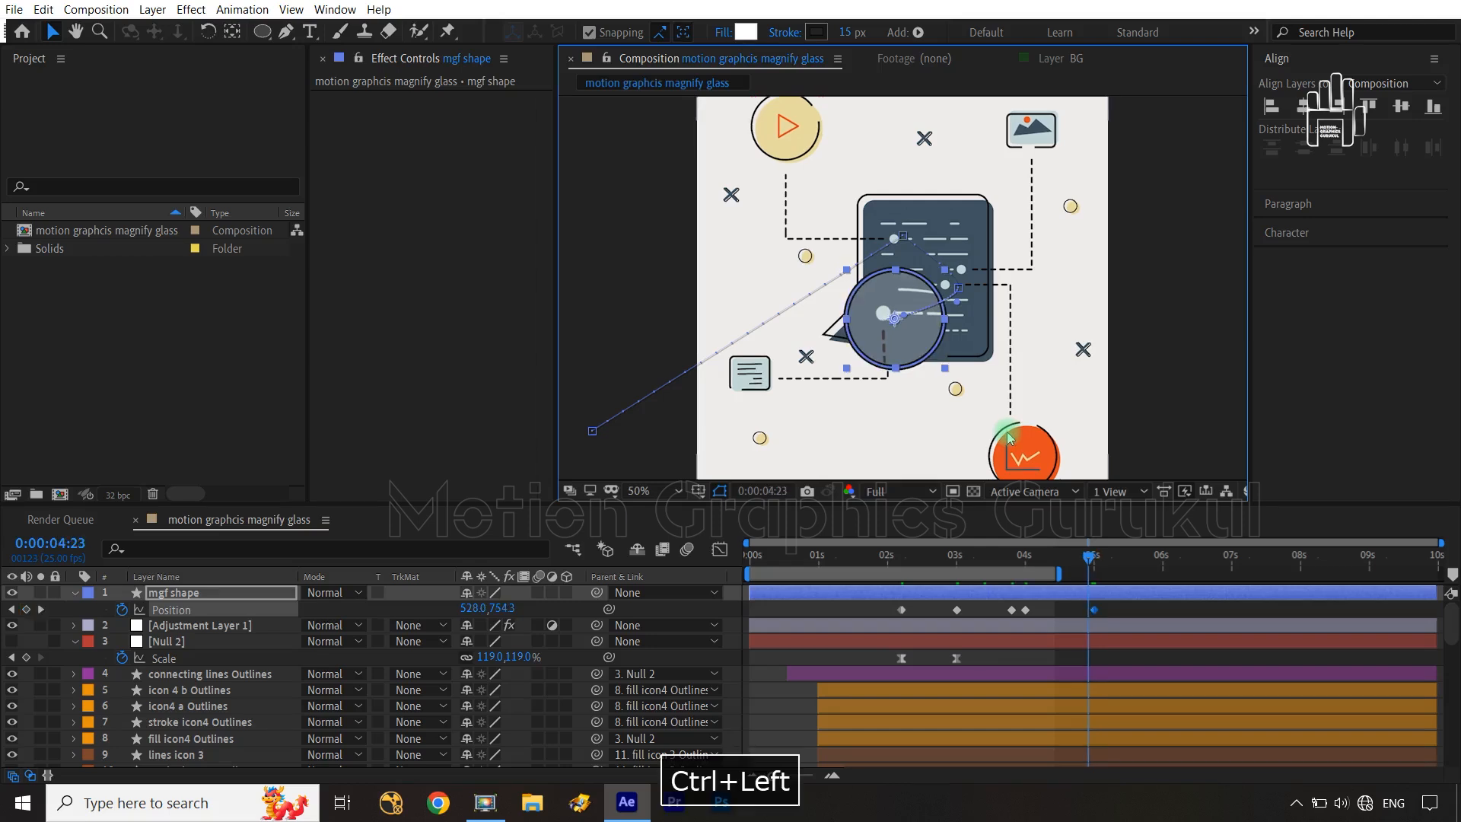
{"action": "key", "text": "ctrl+Left"}
{"action": "key", "text": "ctrl+Left"}
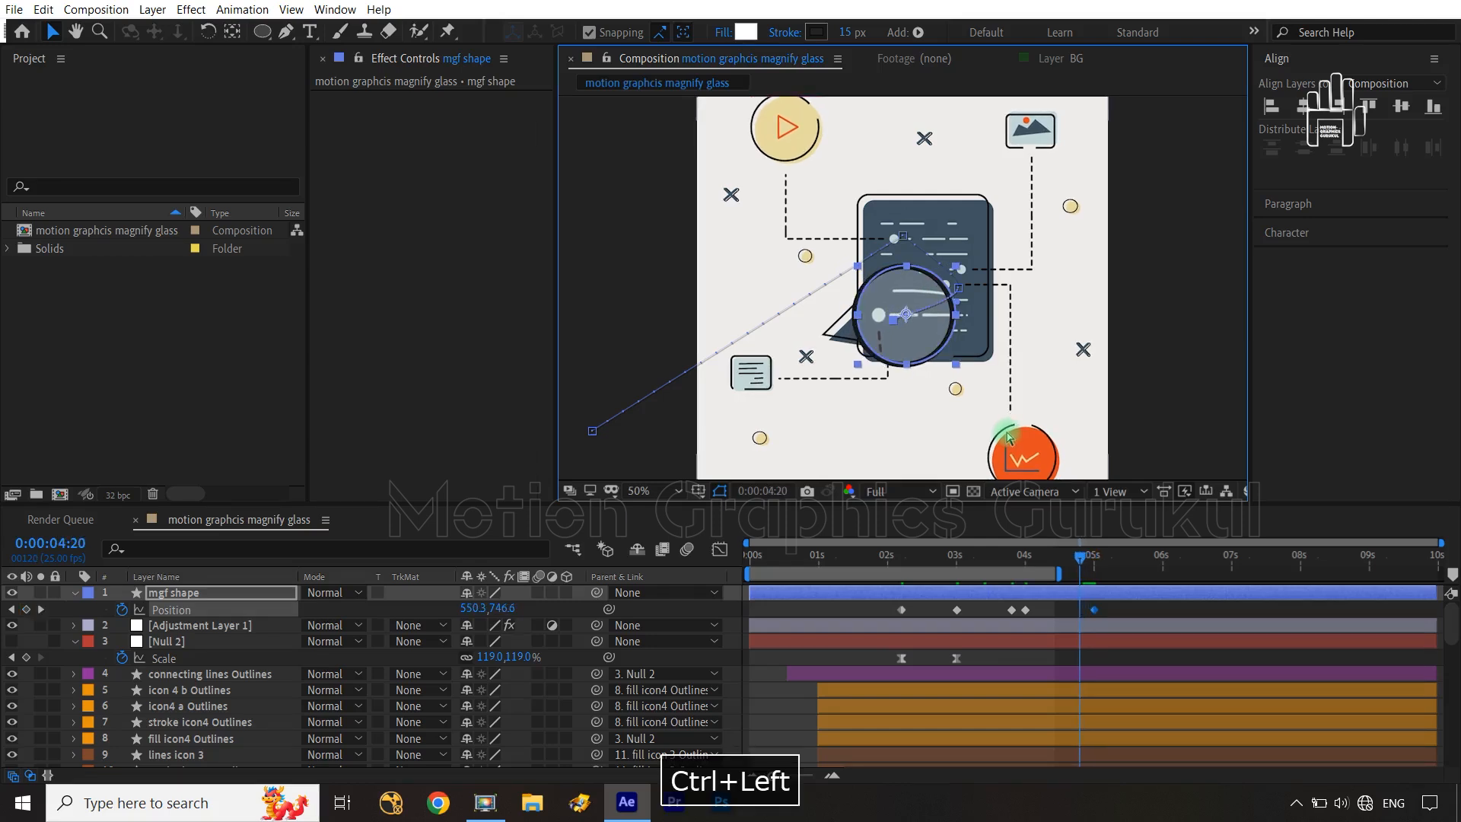
{"action": "left_click", "coordinate": [1026, 613]}
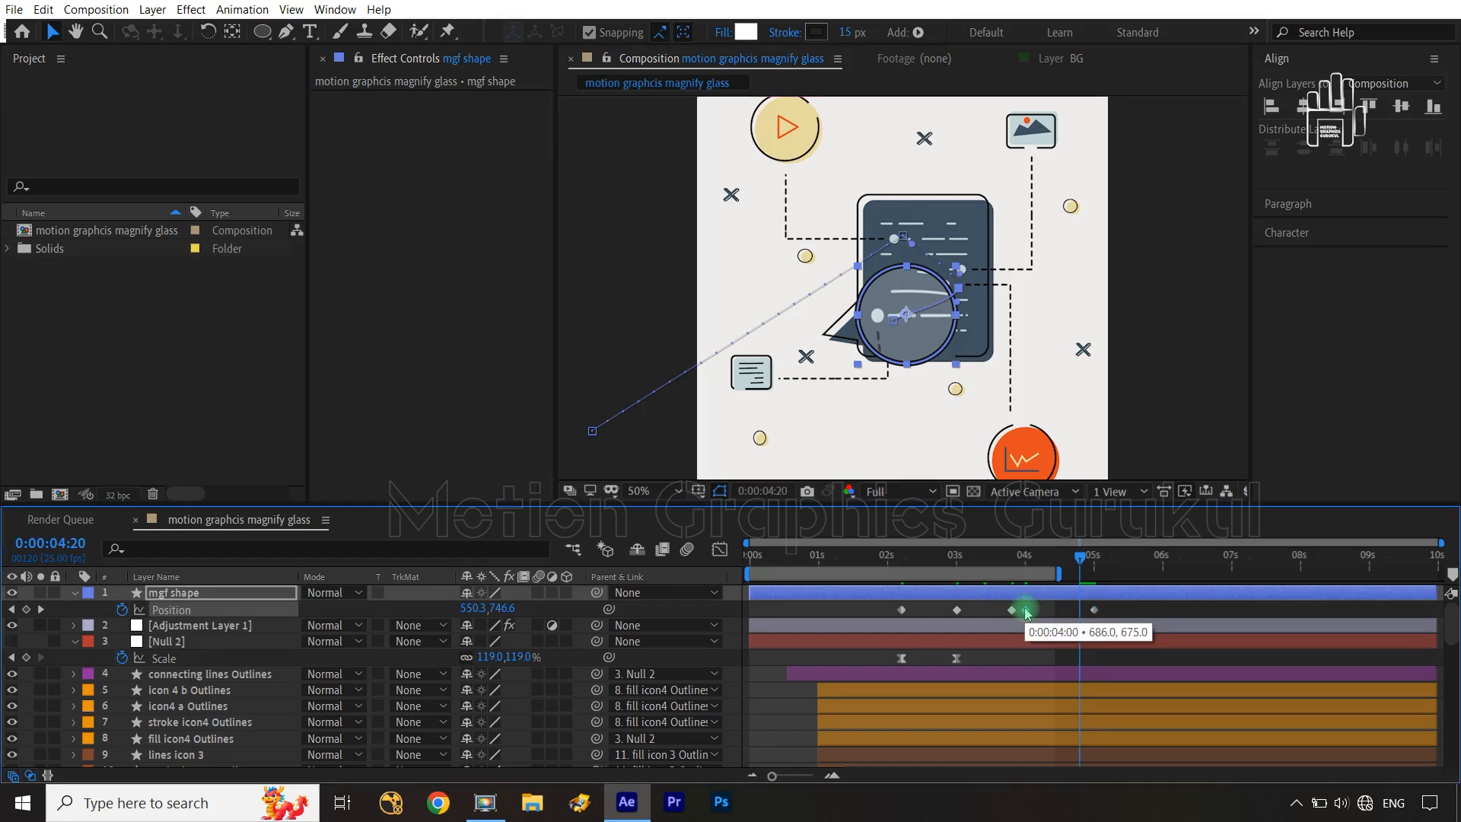
{"action": "key", "text": "ctrl+v"}
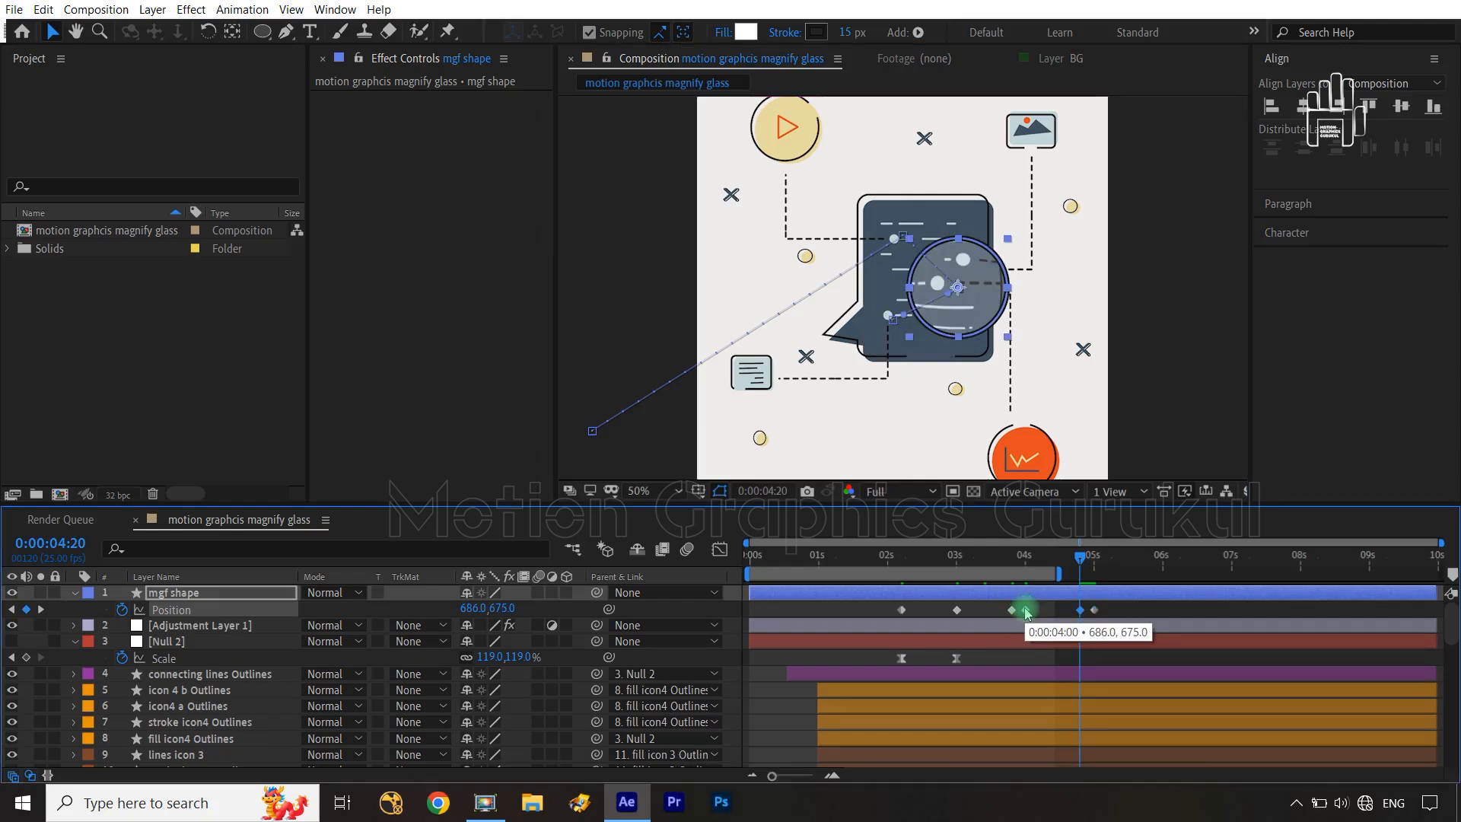
Step: Extend the work area to about 7 seconds and, at 0:00:06:00, move the mgf shape over the picture icon, to about 861, 264
{"action": "left_click_drag", "start_coordinate": [1062, 572], "coordinate": [1223, 573]}
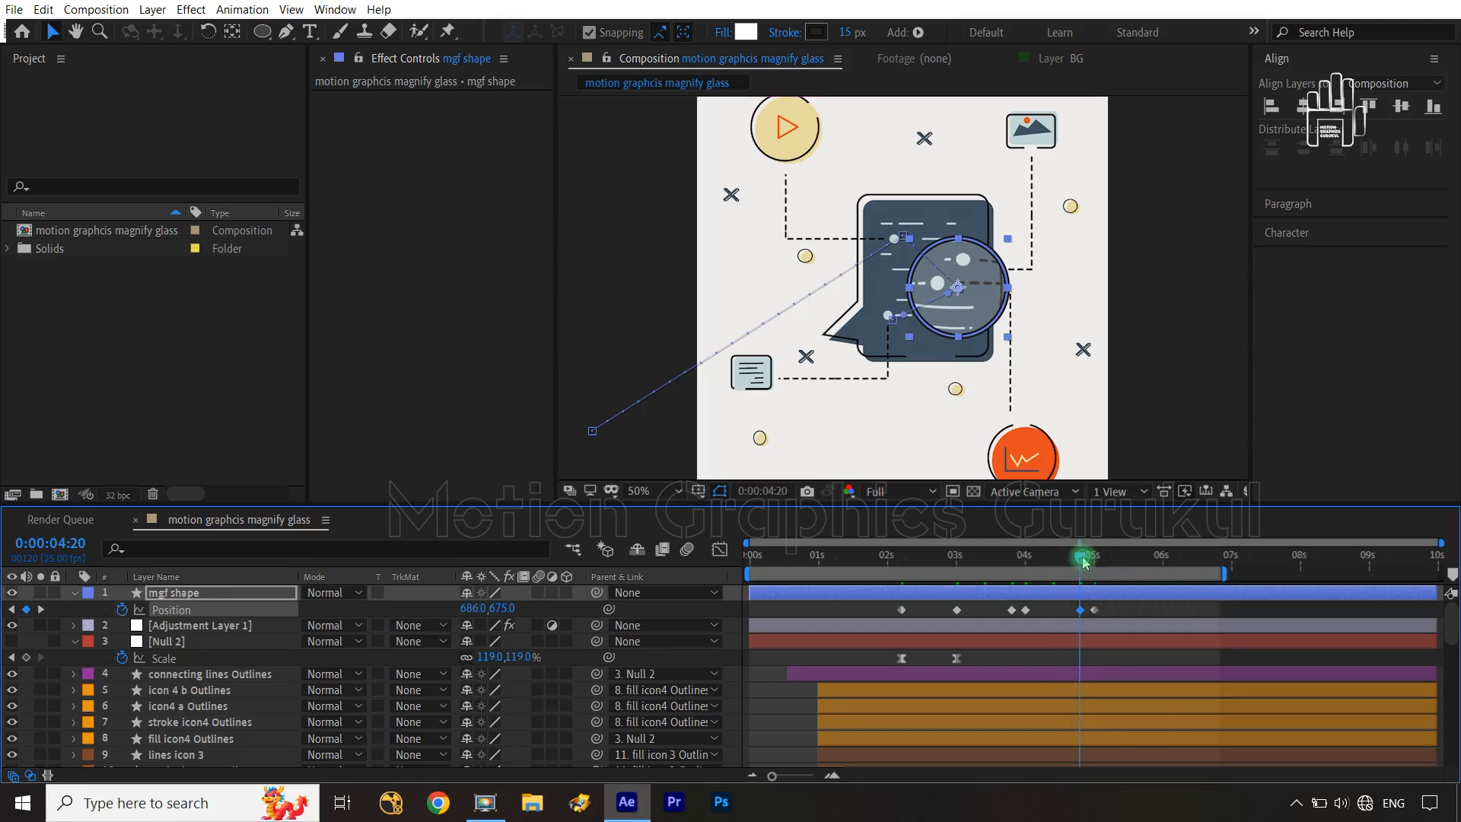
{"action": "key", "text": "shift+Page_Down"}
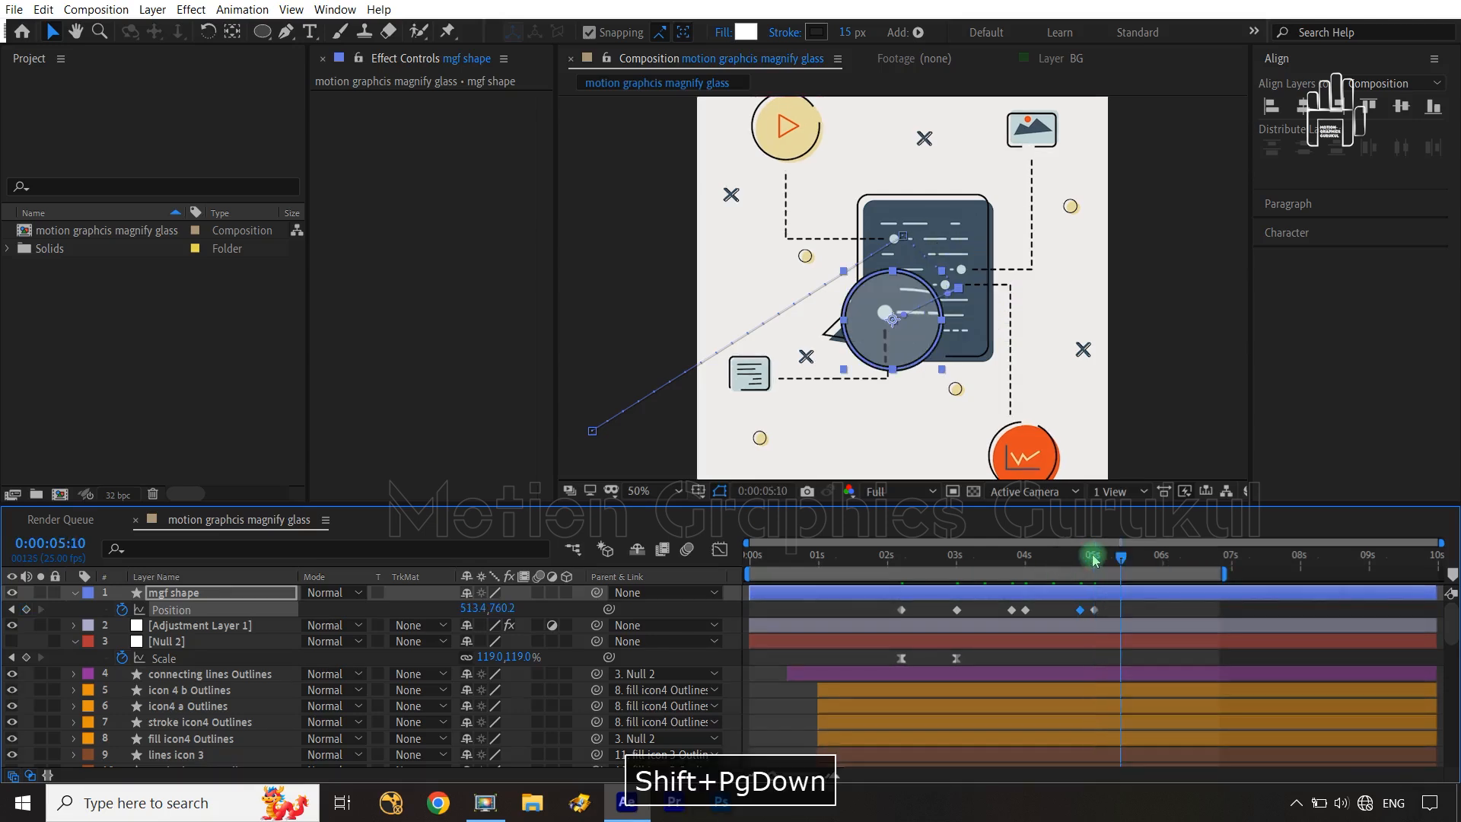
{"action": "key", "text": "space"}
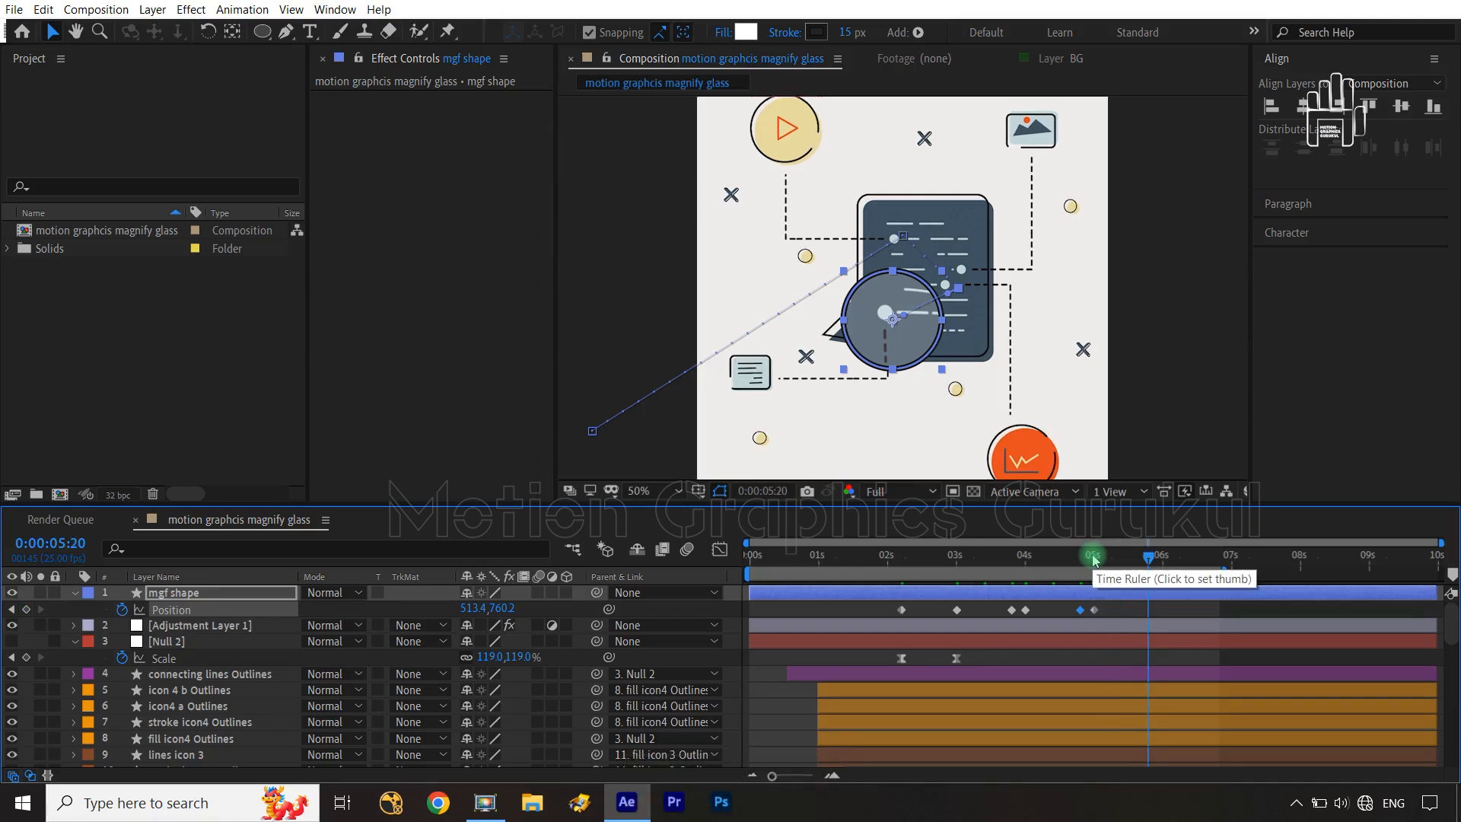
{"action": "key", "text": "ctrl+Right"}
{"action": "key", "text": "ctrl+Right"}
{"action": "key", "text": "ctrl+Right"}
{"action": "key", "text": "ctrl+Right"}
{"action": "key", "text": "ctrl+Right"}
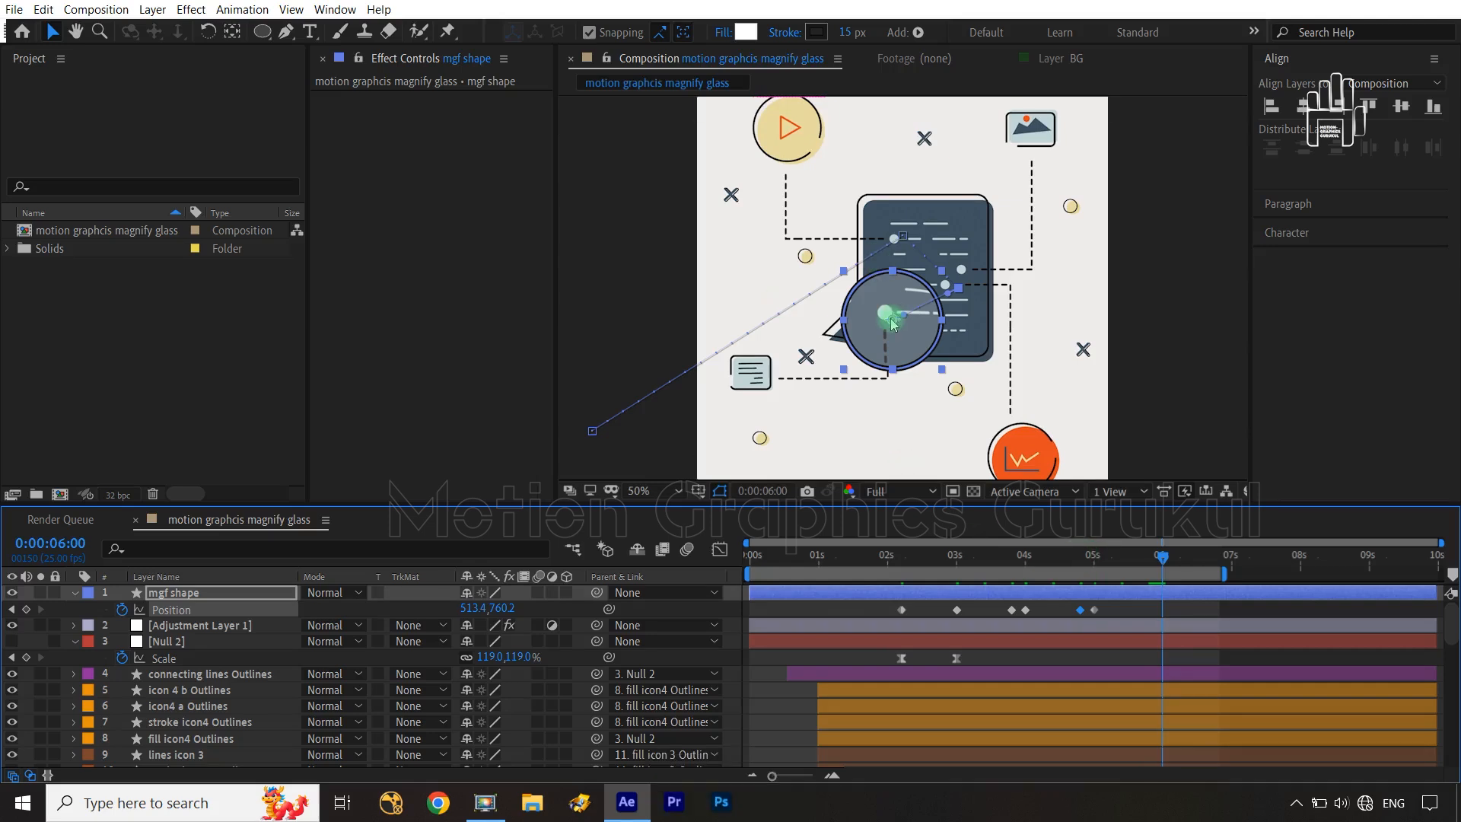
{"action": "left_click_drag", "start_coordinate": [893, 324], "coordinate": [1024, 132]}
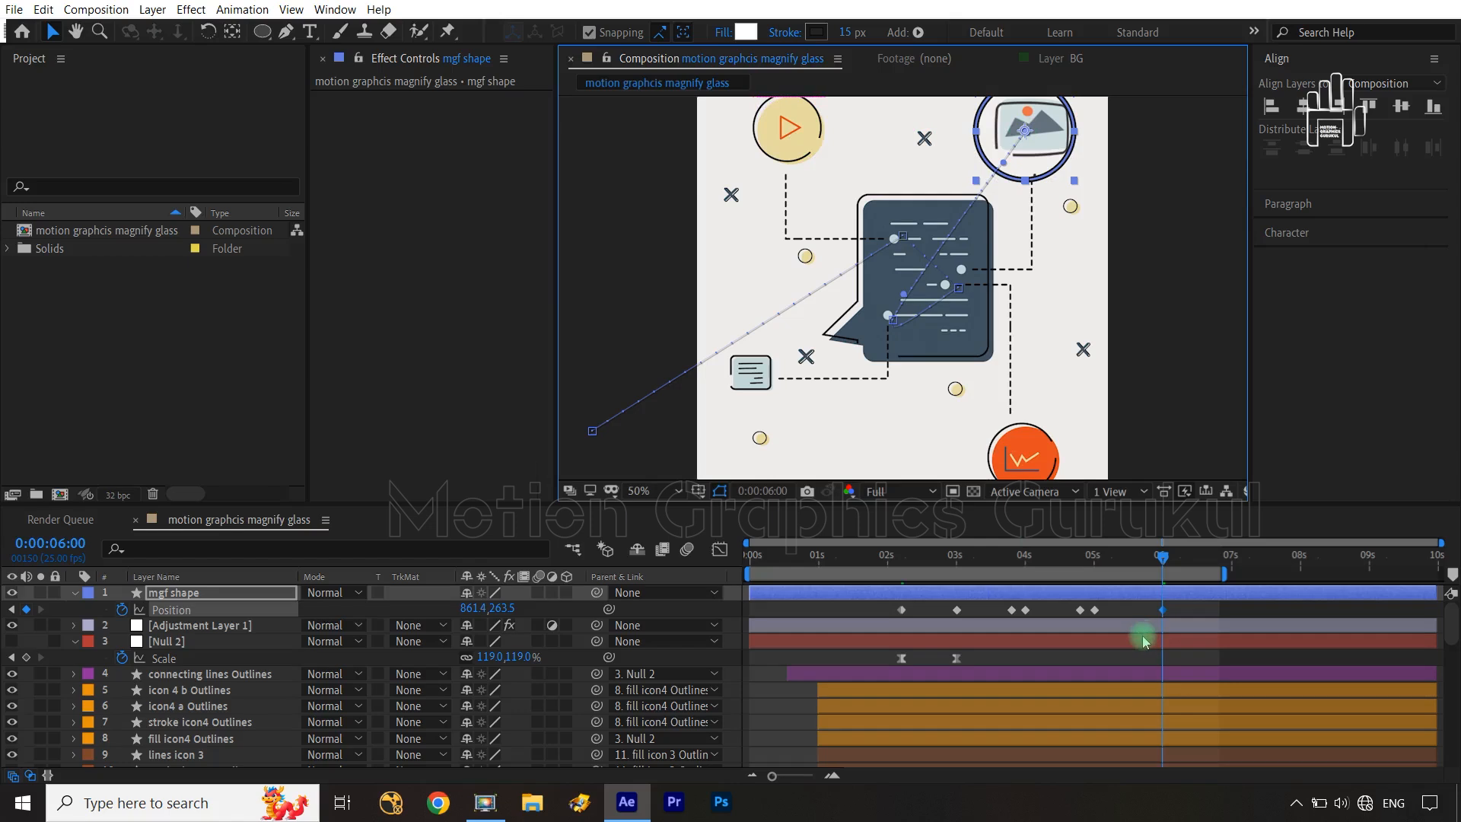
Step: Copy the mgf shape's Position keyframe from 0:00:05:00 to 0:00:05:17 to hold the circle over the lower-left dot
{"action": "key", "text": "ctrl+Left"}
{"action": "key", "text": "ctrl+Left"}
{"action": "key", "text": "ctrl+Left"}
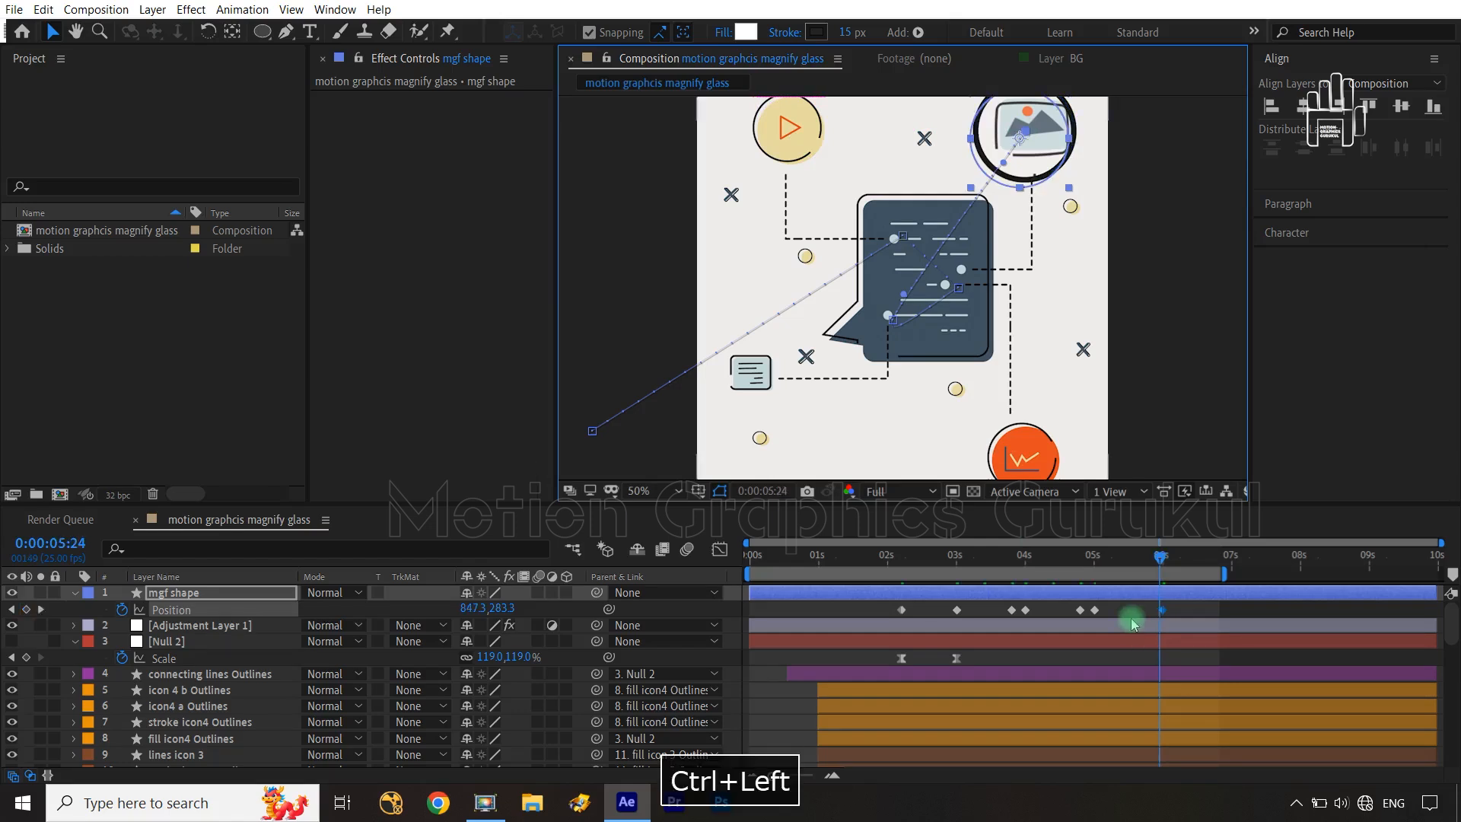
{"action": "key", "text": "ctrl+Left"}
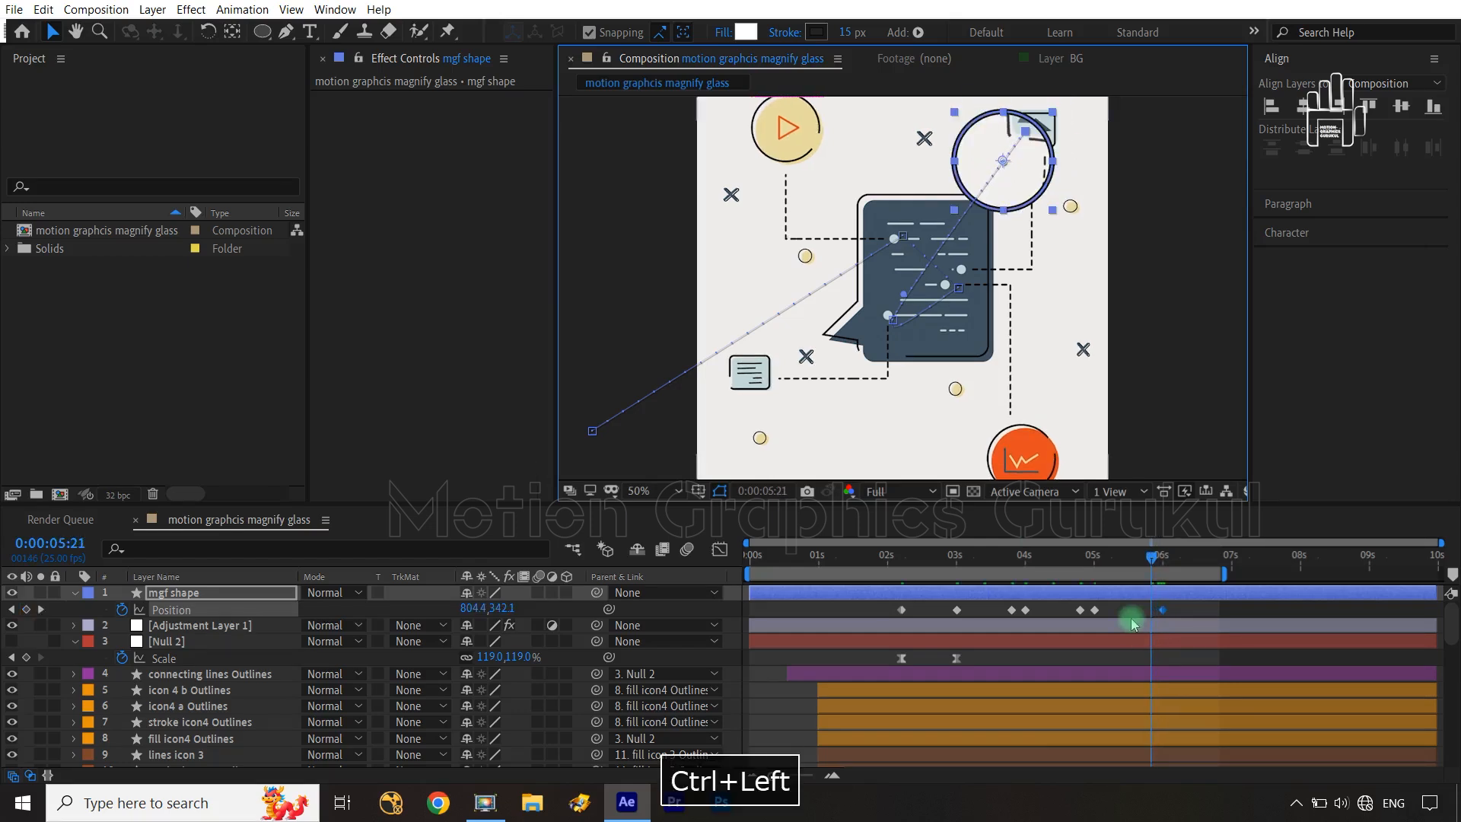
{"action": "key", "text": "ctrl+Left"}
{"action": "key", "text": "ctrl+Left"}
{"action": "key", "text": "ctrl+Left"}
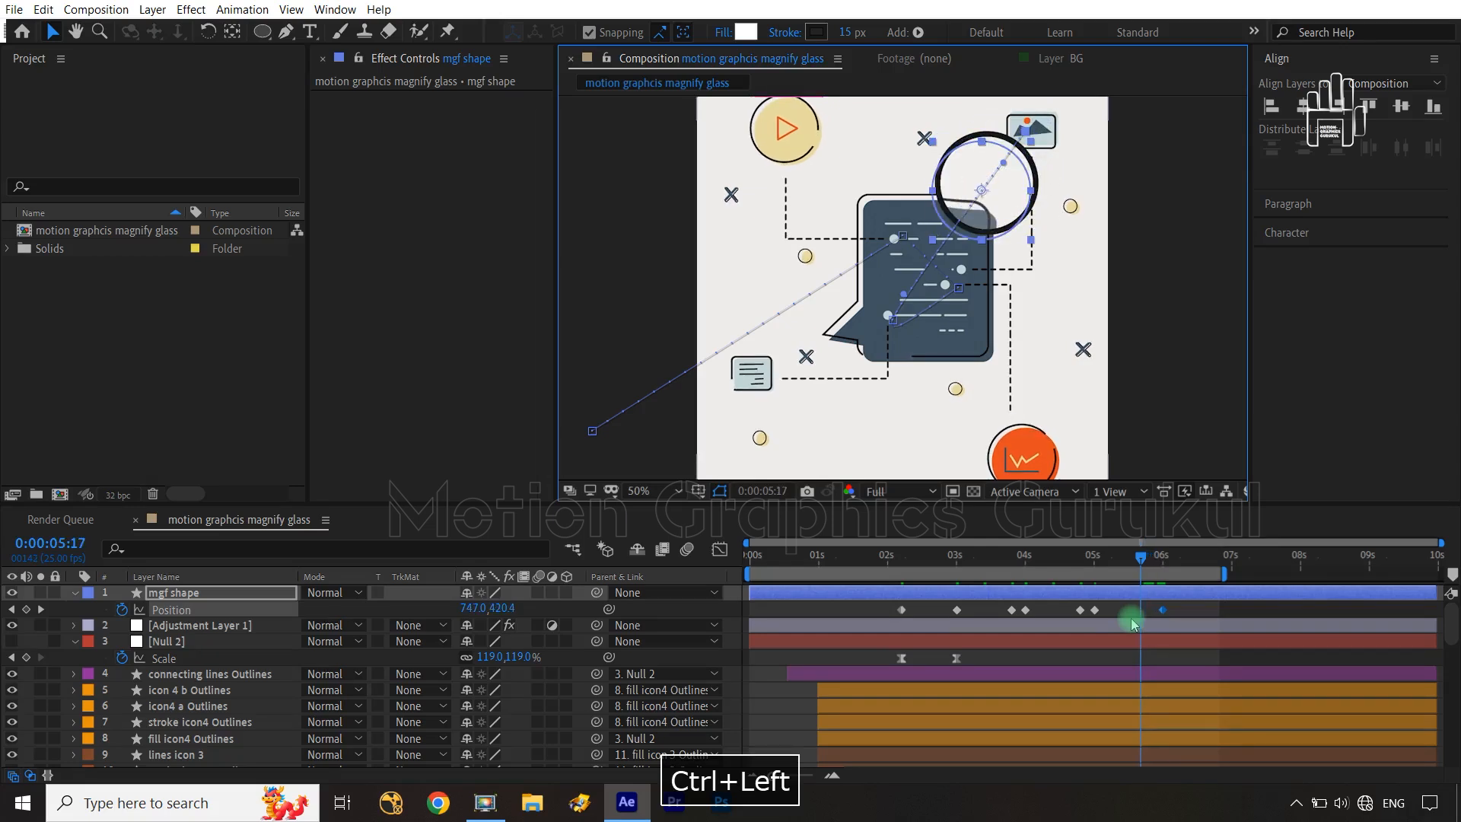
{"action": "left_click", "coordinate": [1096, 611]}
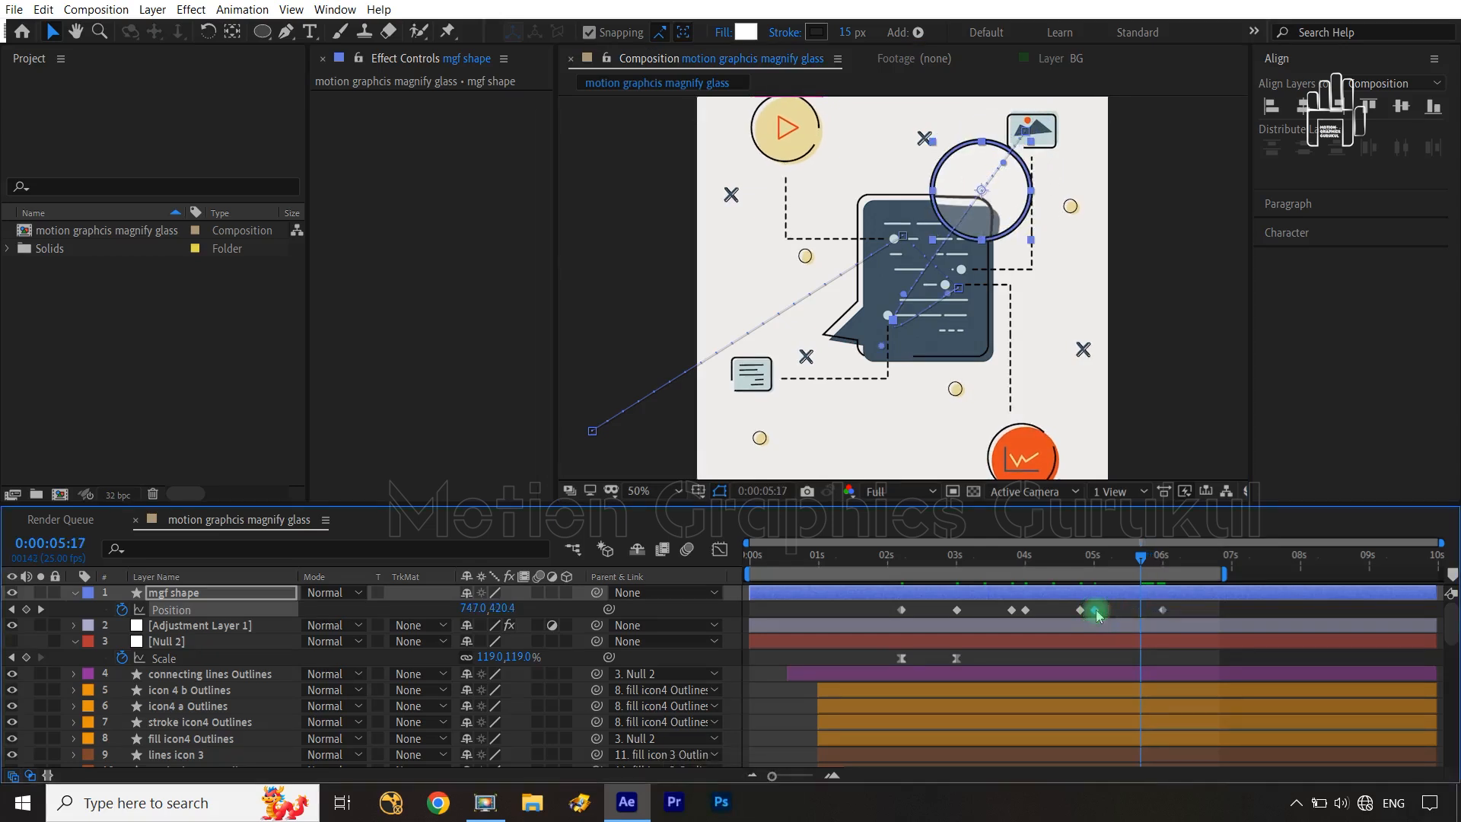
{"action": "key", "text": "ctrl+v"}
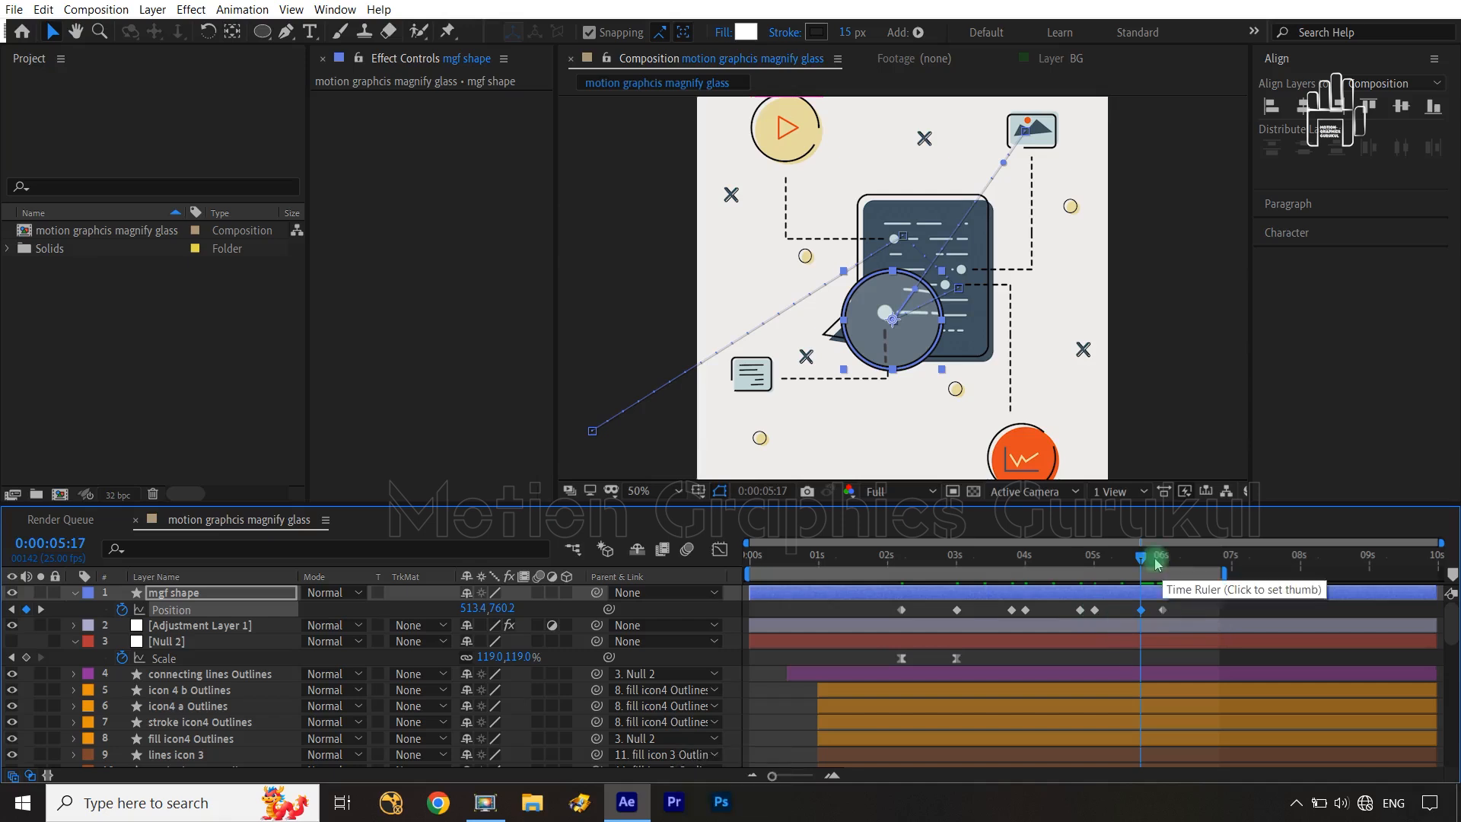
Step: Extend the work area to about 8.5 seconds and, at 0:00:06:24, move the mgf shape over the orange chart icon, to about 880, 1110
{"action": "left_click", "coordinate": [1158, 560]}
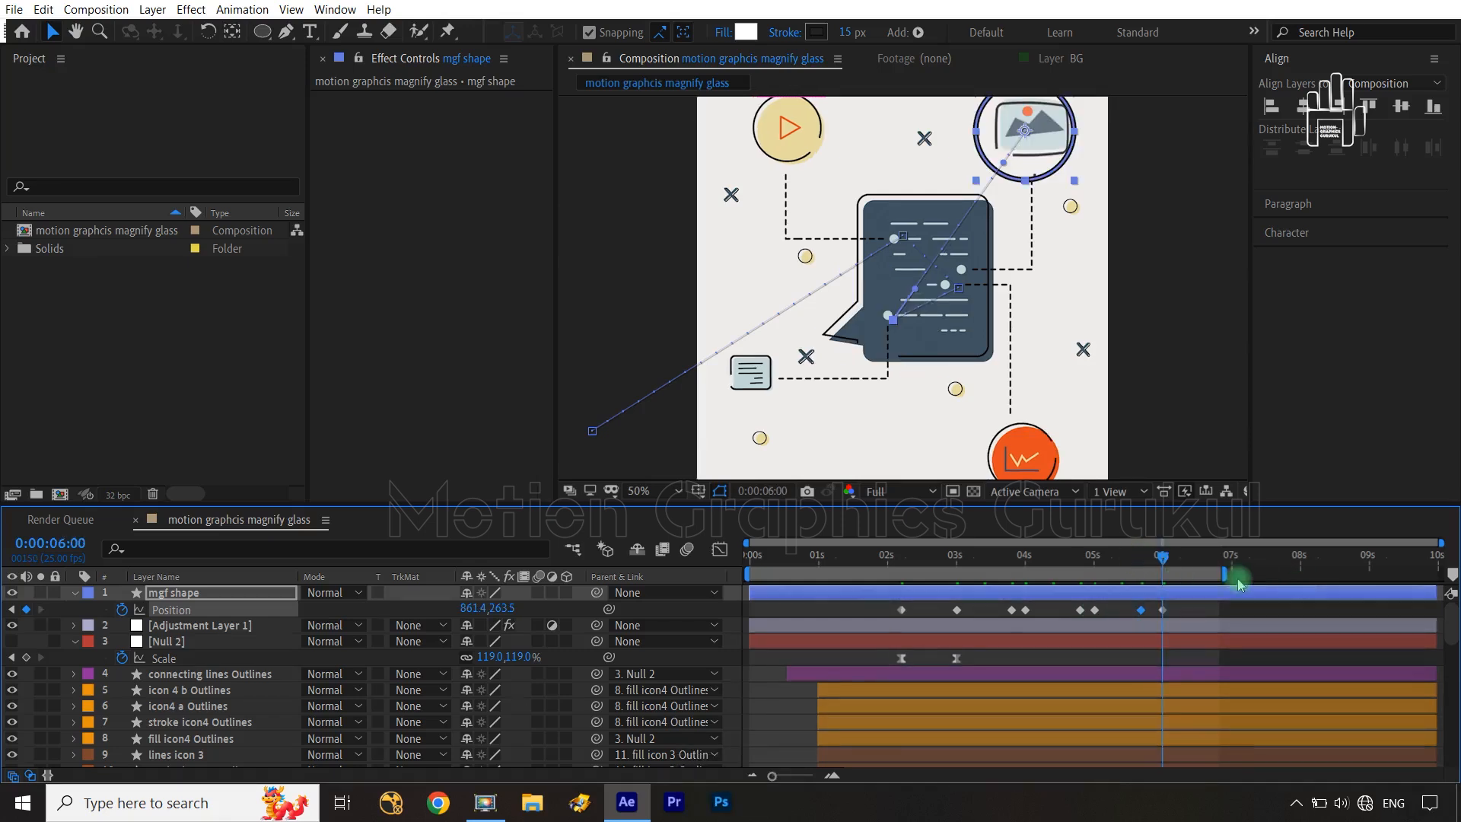
{"action": "left_click_drag", "start_coordinate": [1226, 575], "coordinate": [1347, 575]}
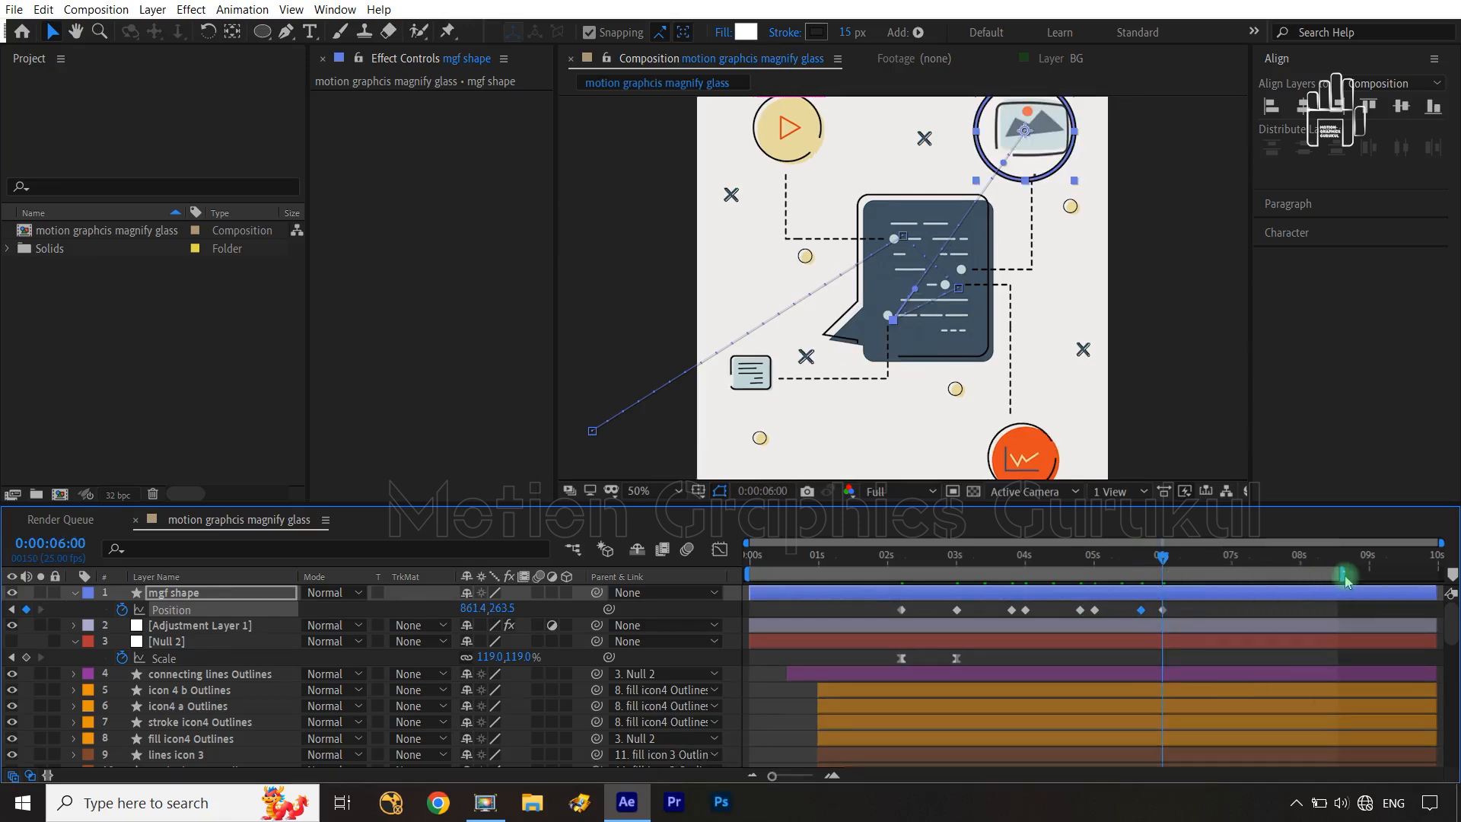
{"action": "key", "text": "shift+Page_Down"}
{"action": "key", "text": "shift+Page_Down"}
{"action": "key", "text": "ctrl+Right"}
{"action": "key", "text": "ctrl+Right"}
{"action": "key", "text": "ctrl+Right"}
{"action": "key", "text": "ctrl+Right"}
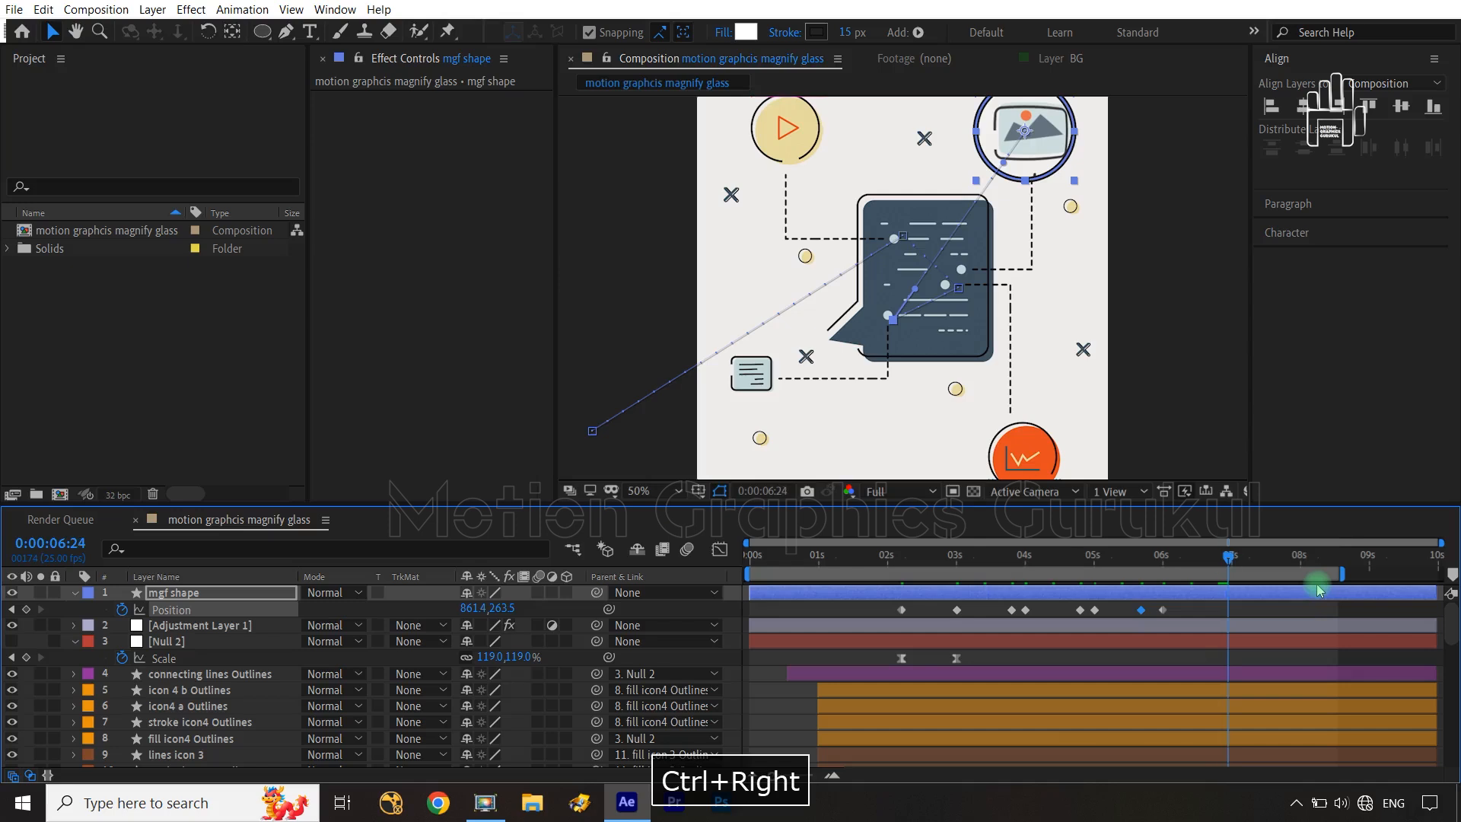
{"action": "left_click_drag", "start_coordinate": [1026, 135], "coordinate": [1033, 454]}
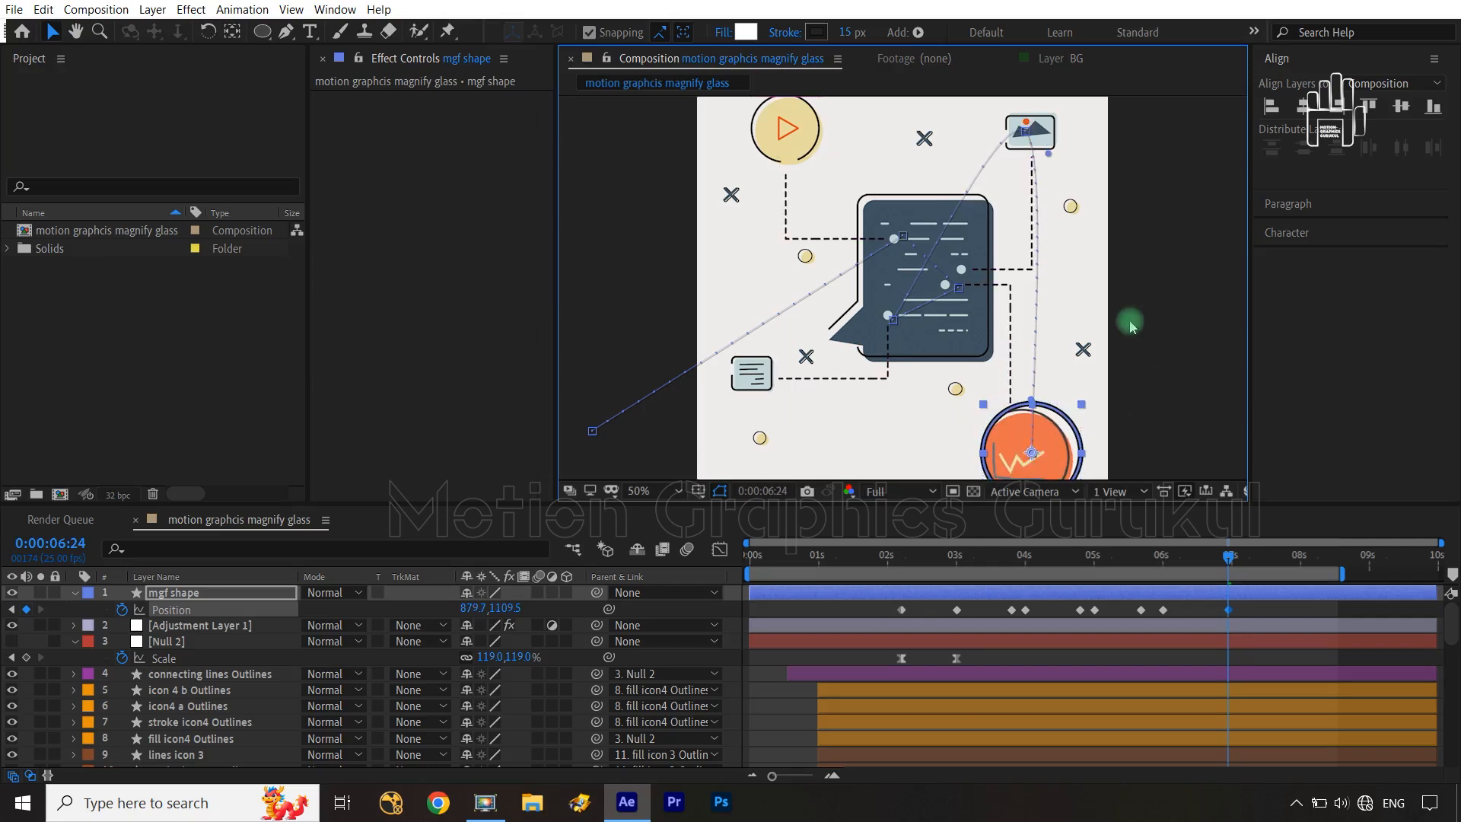
Step: Copy the mgf shape's Position keyframe from 0:00:06:00 to 0:00:06:19 to hold the circle over the picture icon
{"action": "key", "text": "ctrl+Left"}
{"action": "key", "text": "ctrl+Left"}
{"action": "key", "text": "ctrl+Left"}
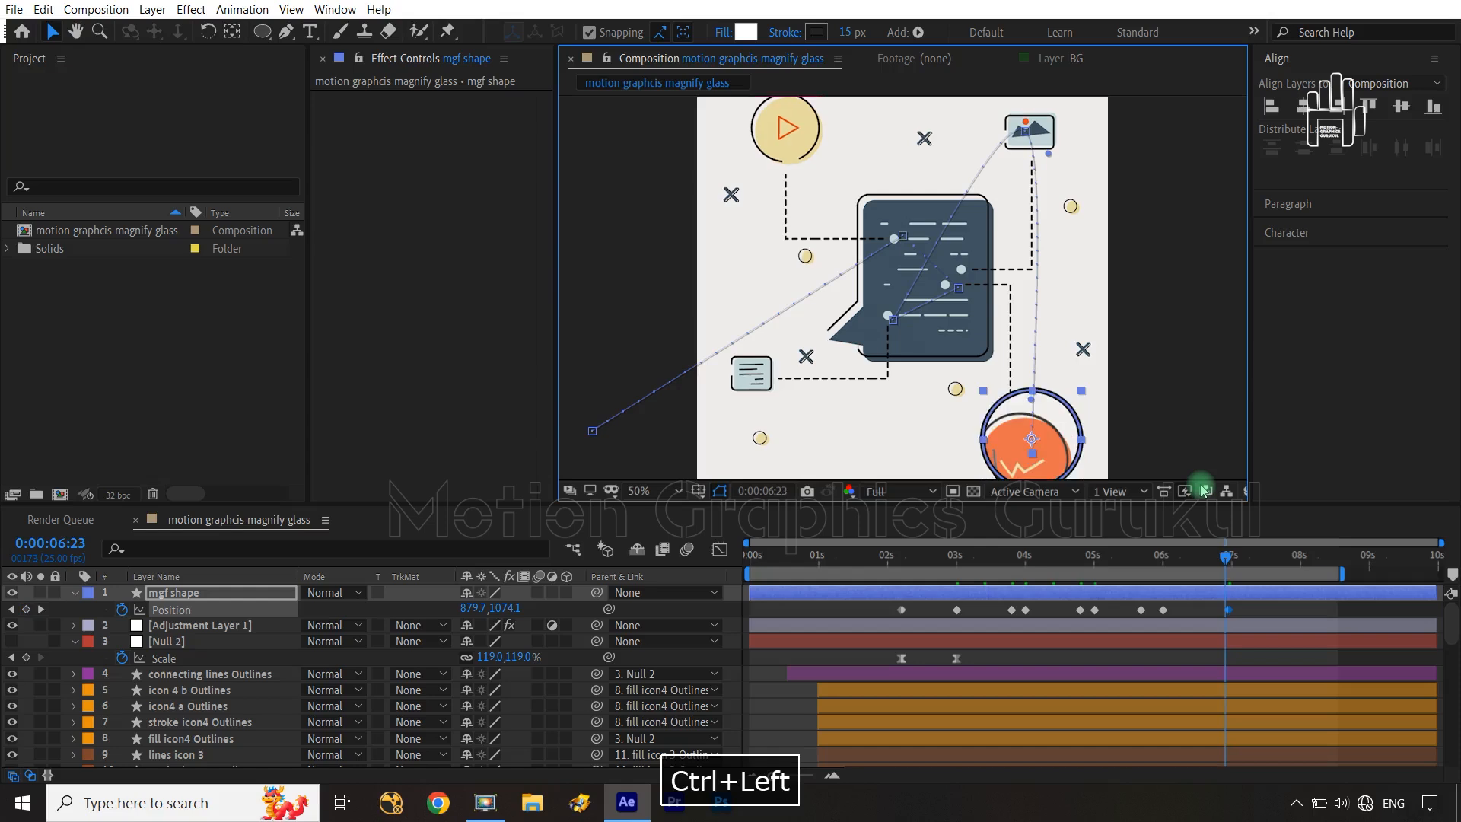
{"action": "key", "text": "ctrl+Left"}
{"action": "key", "text": "ctrl+Left"}
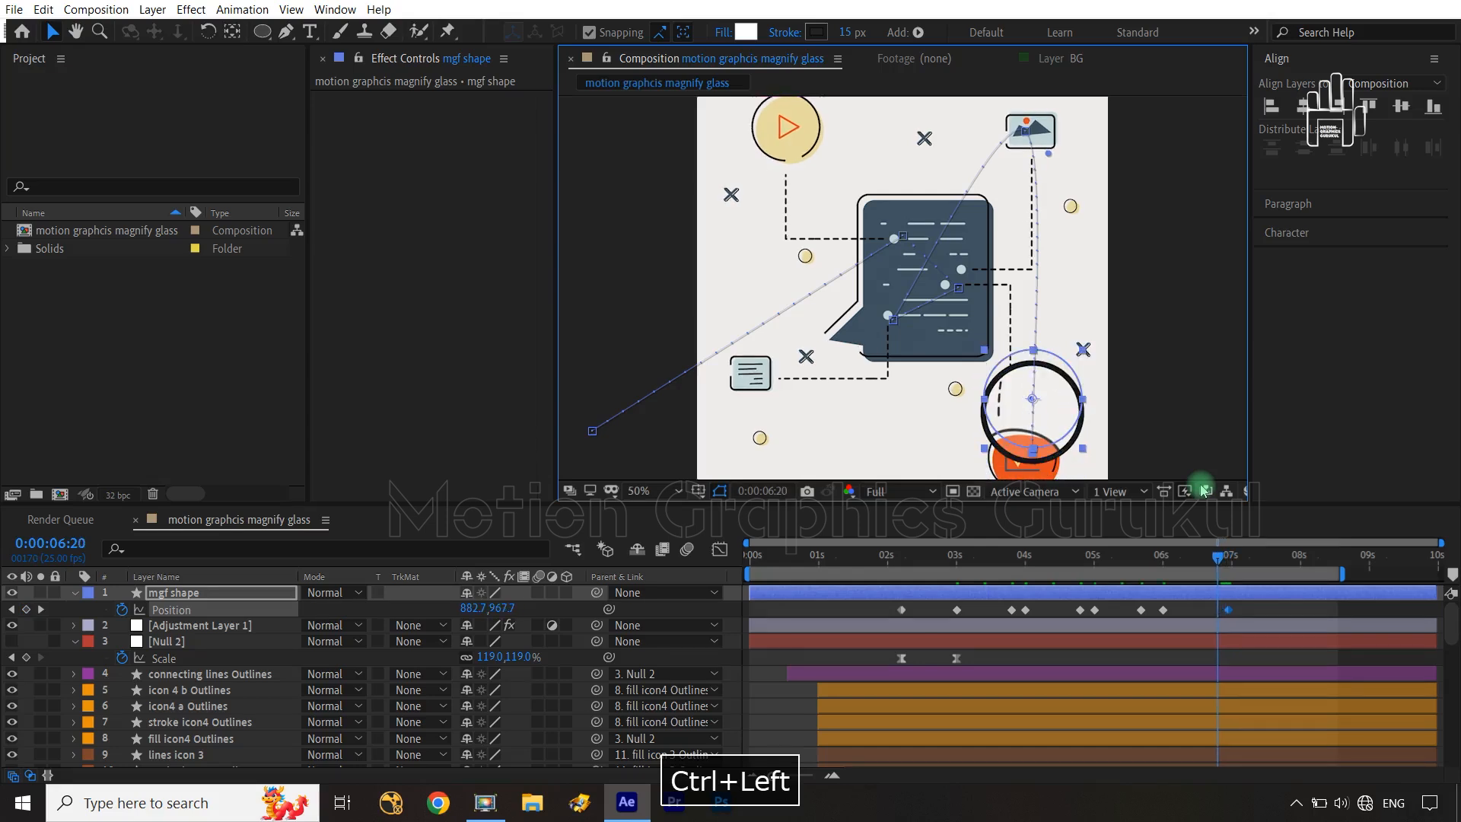
{"action": "left_click", "coordinate": [1164, 610]}
{"action": "key", "text": "ctrl+c"}
{"action": "key", "text": "ctrl+v"}
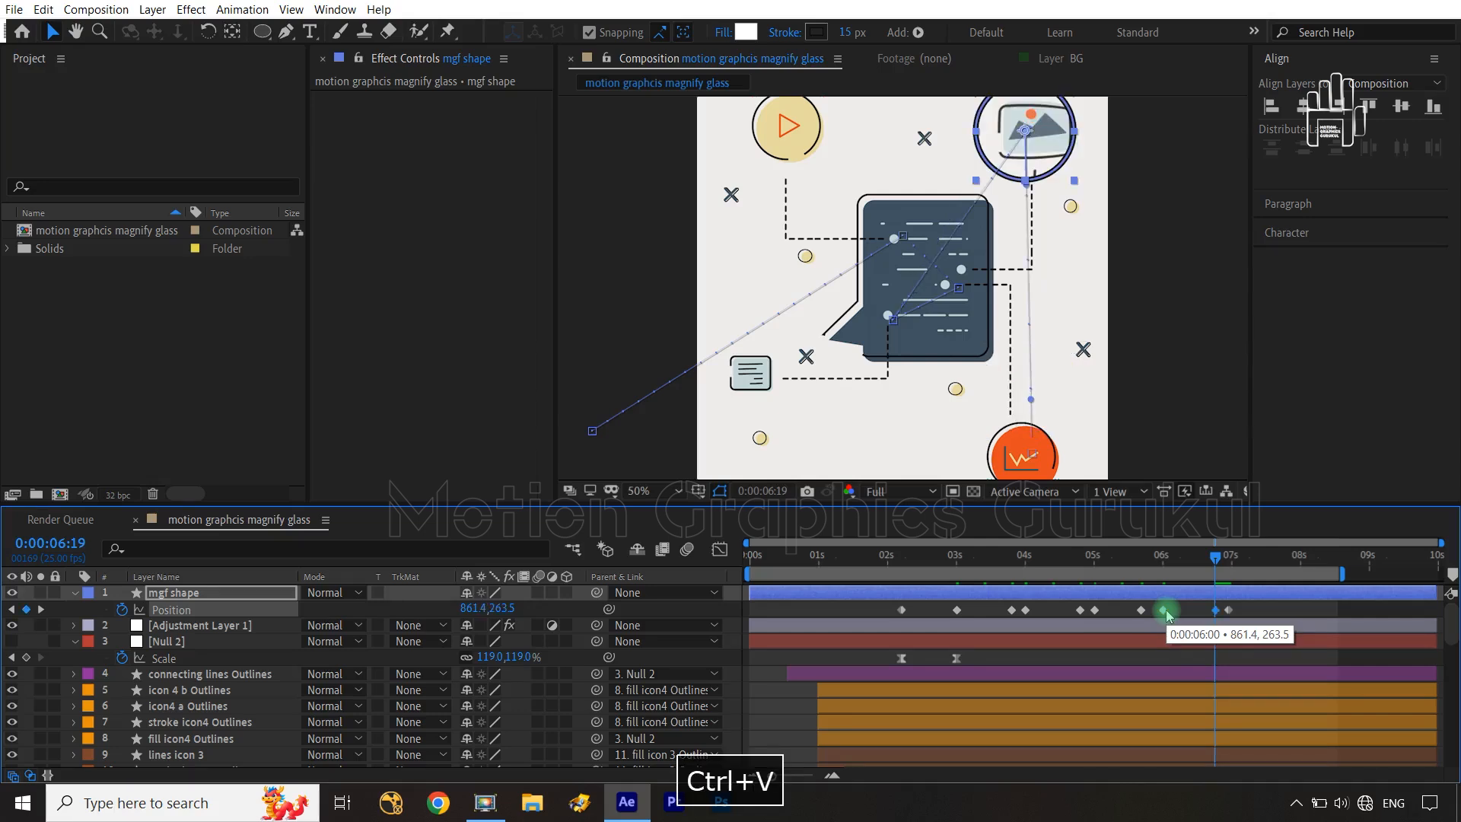
Step: Apply Easy Ease to all of the mgf shape's Position keyframes and set their Spatial Interpolation to Linear
{"action": "left_click_drag", "start_coordinate": [1253, 607], "coordinate": [893, 616]}
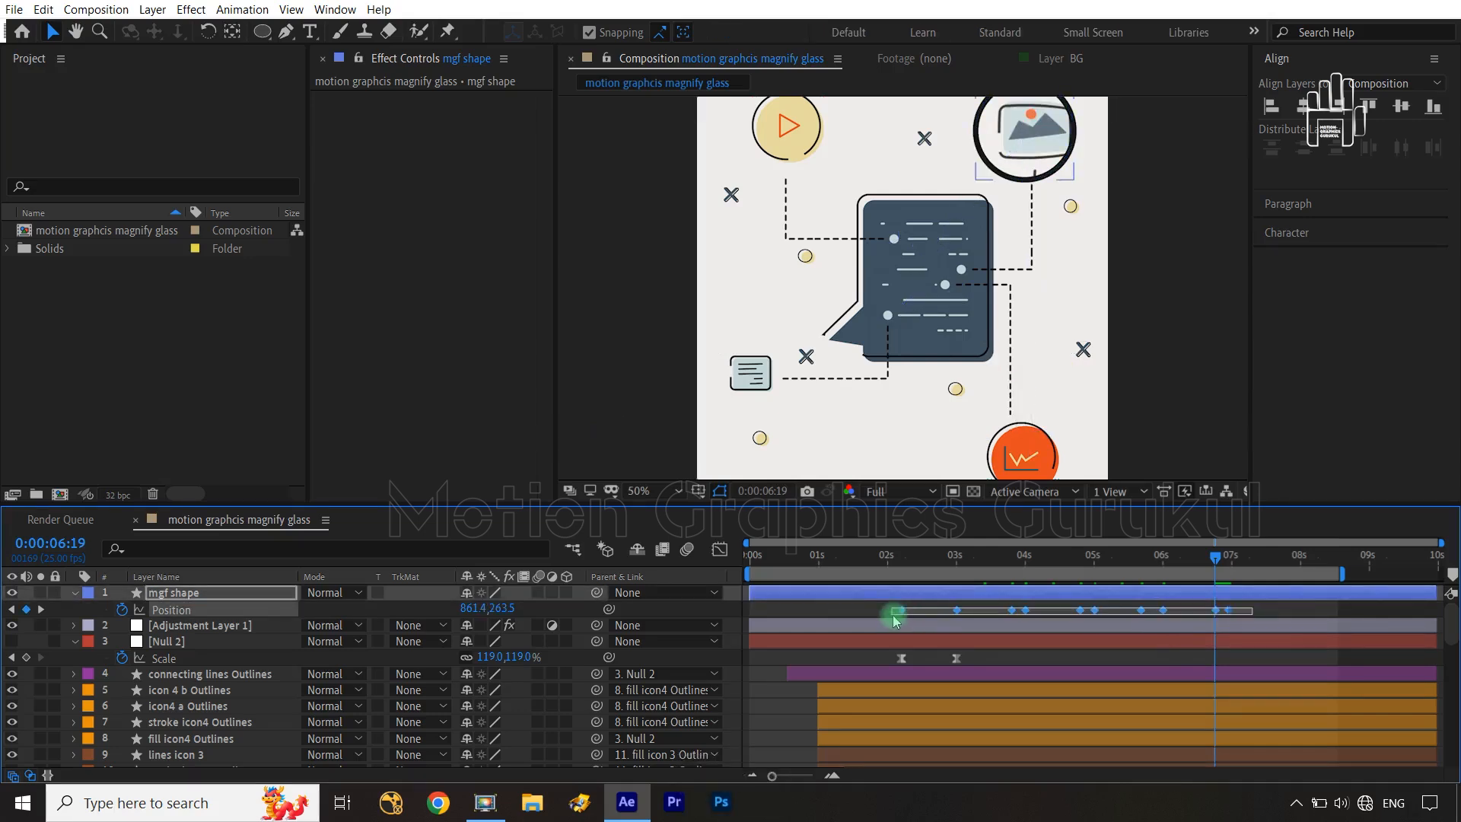
{"action": "key", "text": "F9"}
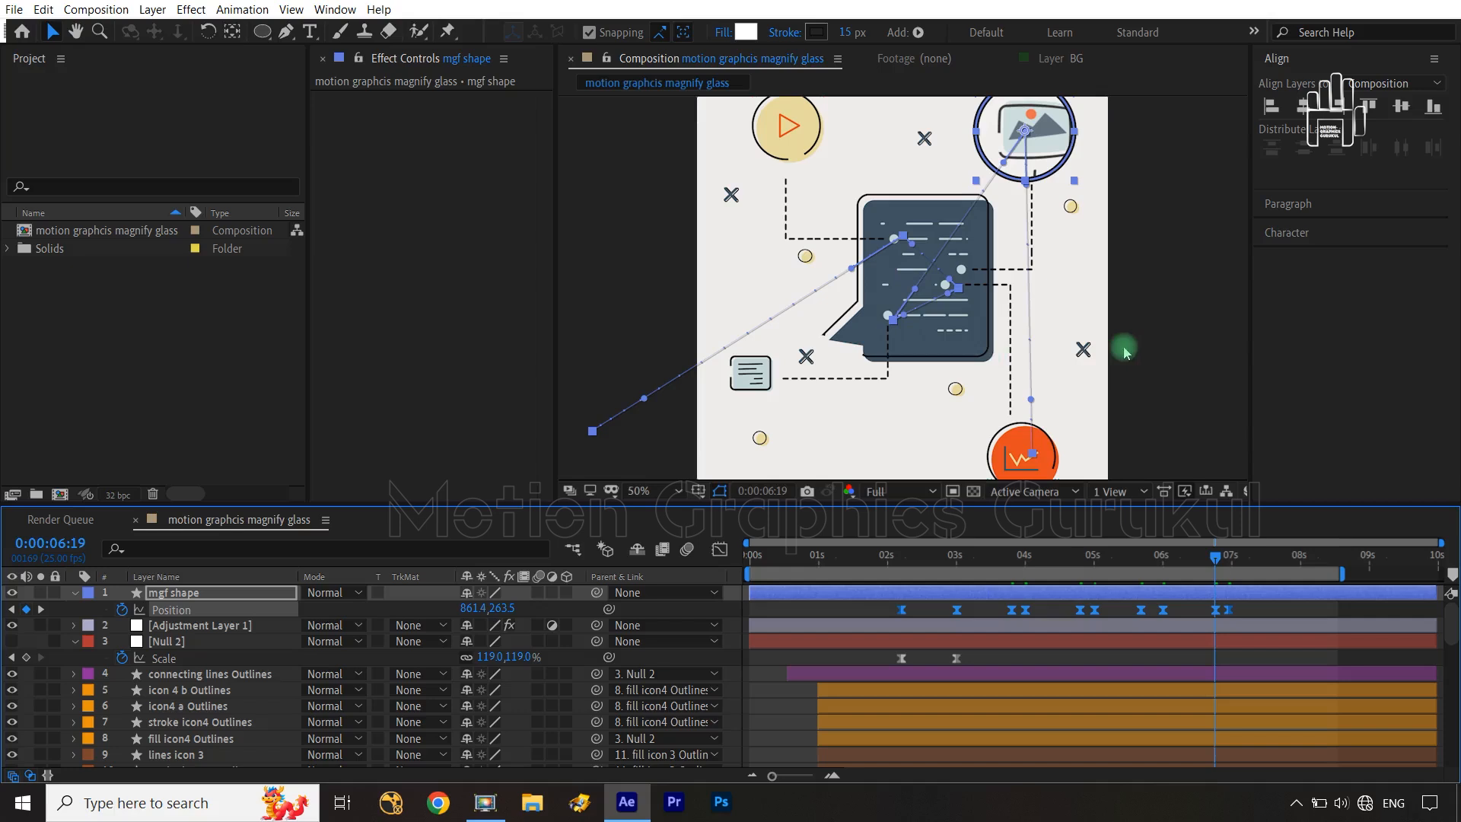
{"action": "right_click", "coordinate": [1231, 610]}
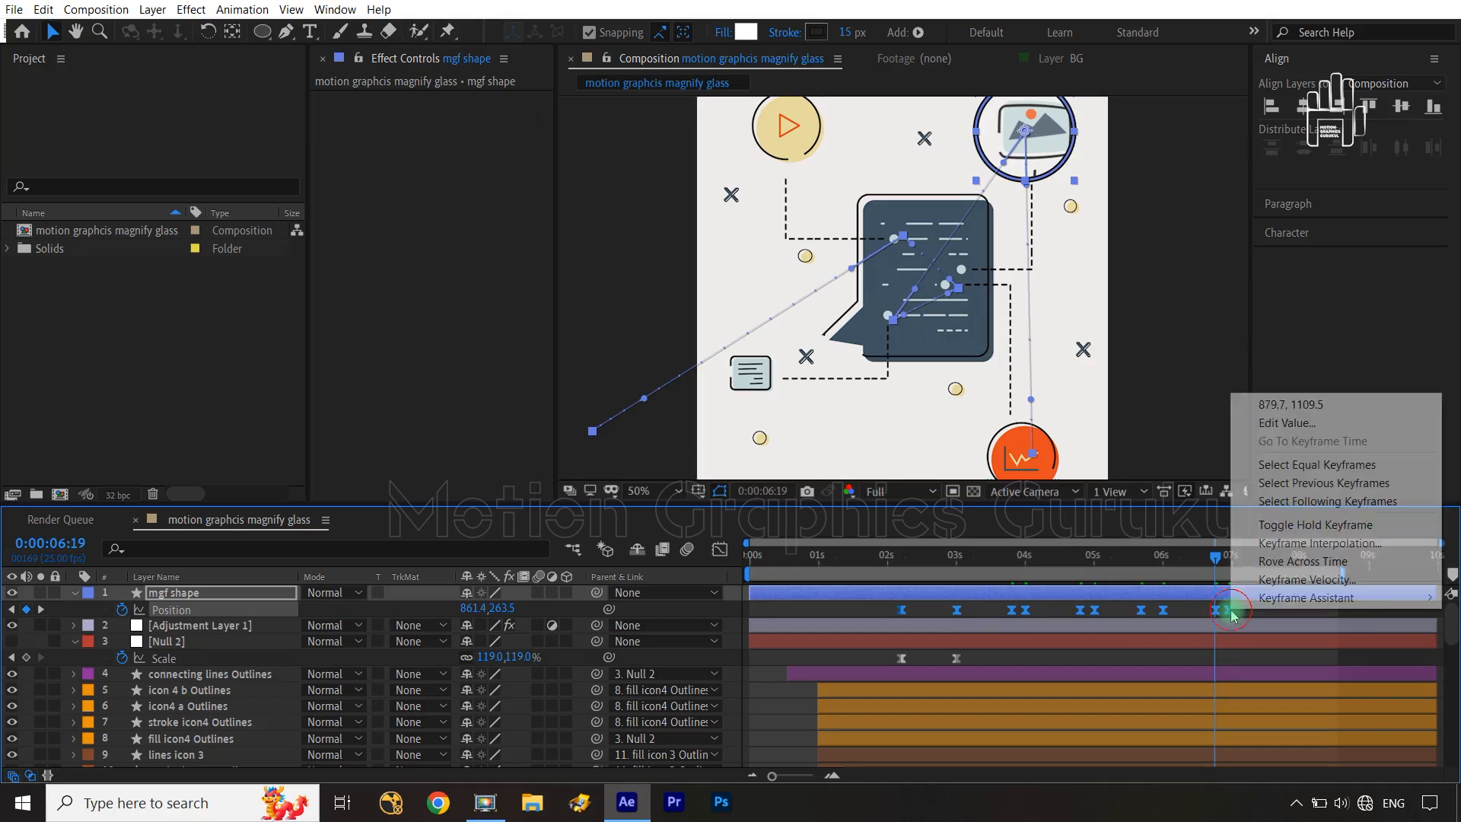
{"action": "left_click", "coordinate": [1306, 542]}
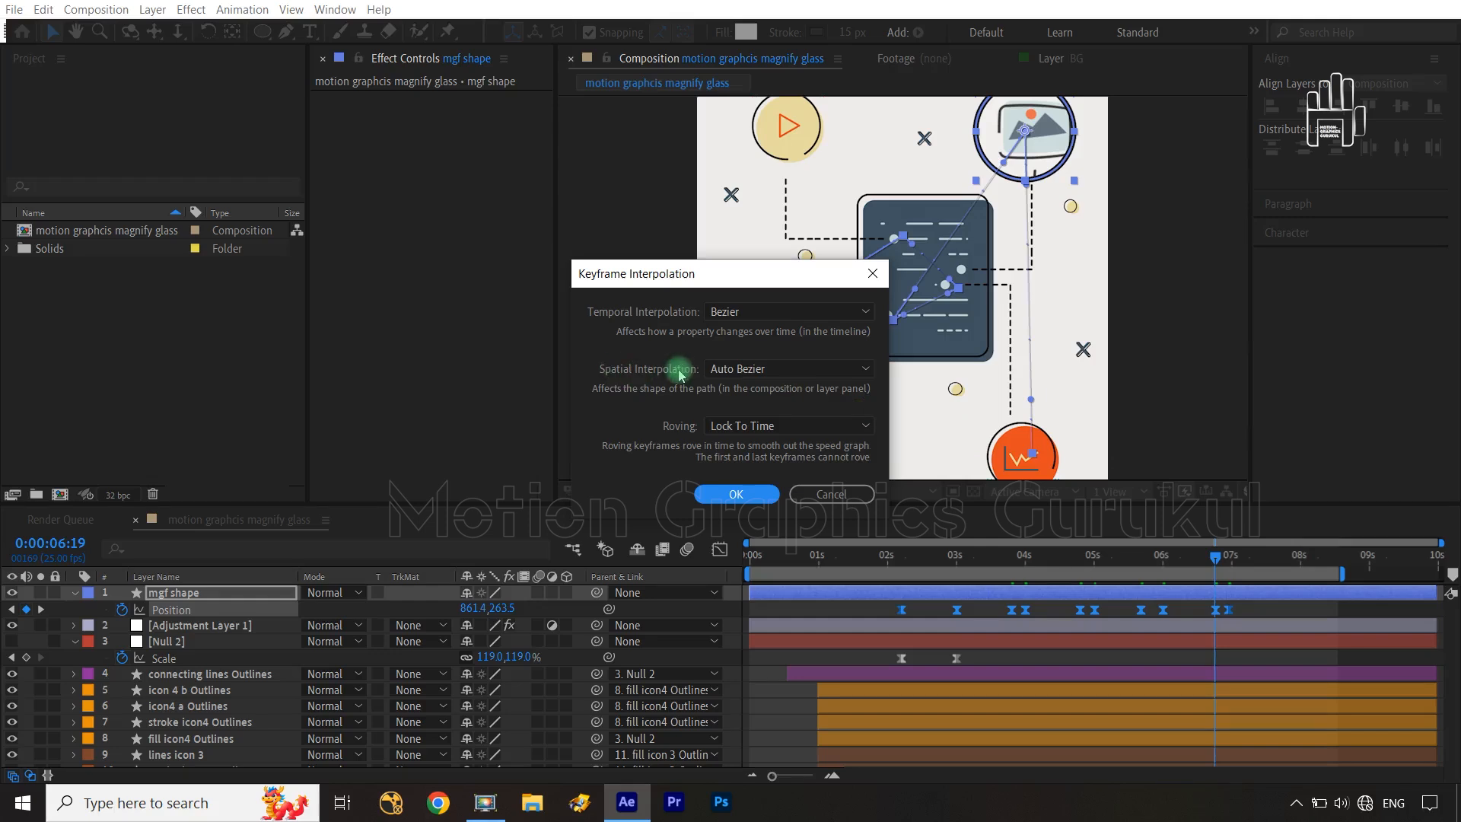
{"action": "left_click", "coordinate": [748, 373]}
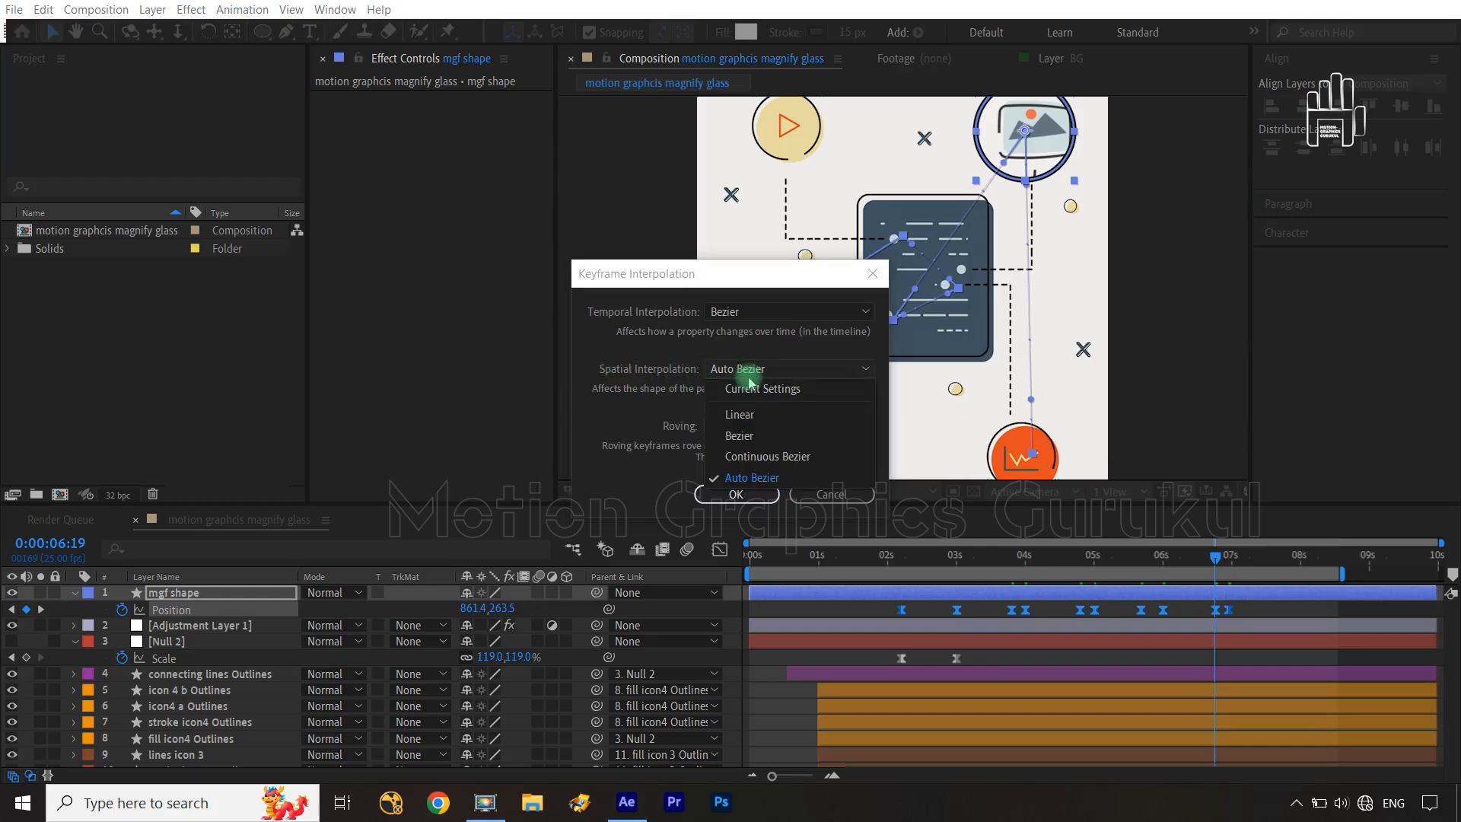
{"action": "left_click", "coordinate": [755, 422]}
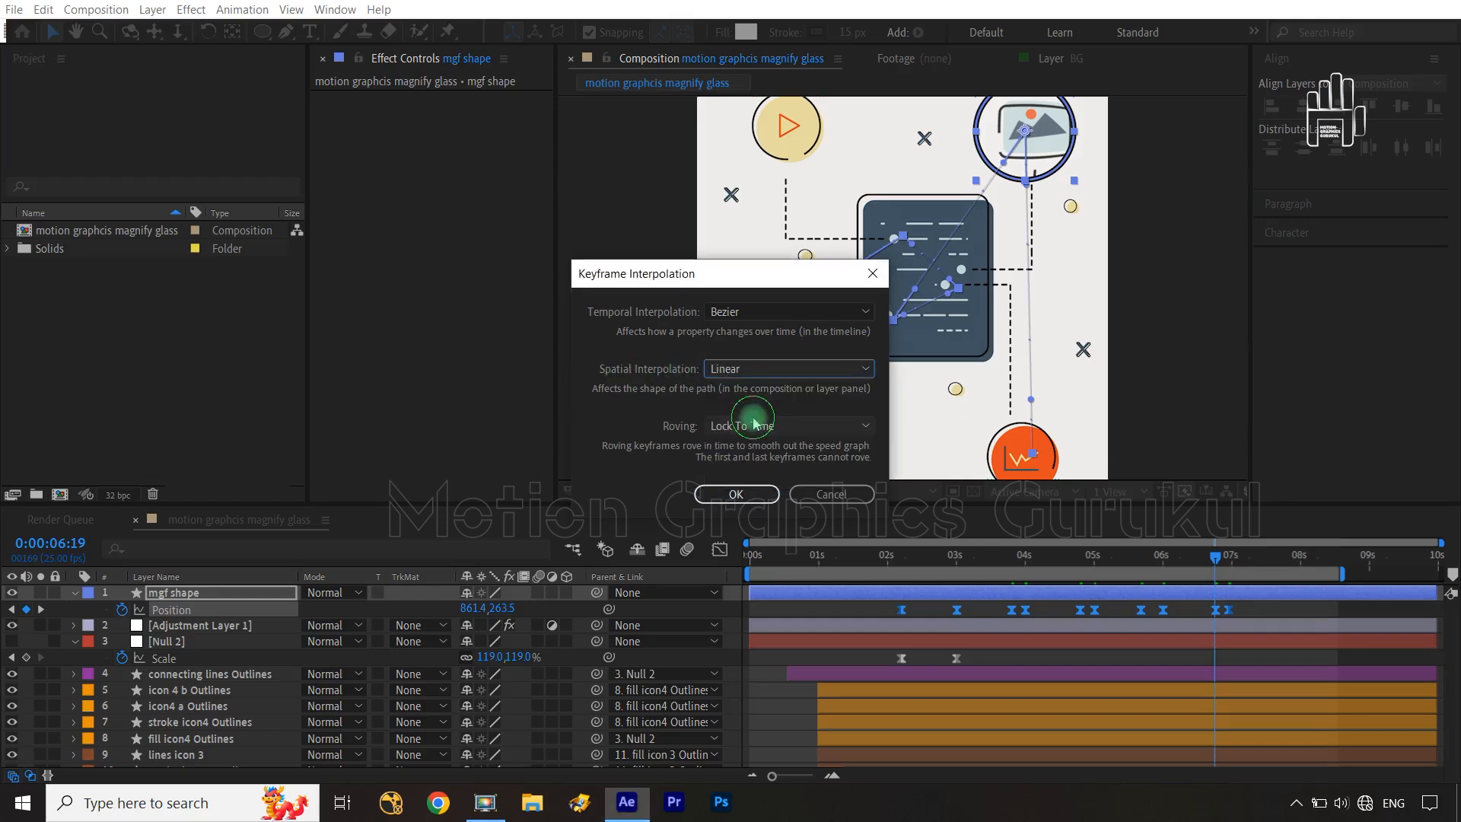
{"action": "left_click", "coordinate": [736, 494]}
{"action": "left_click", "coordinate": [593, 435]}
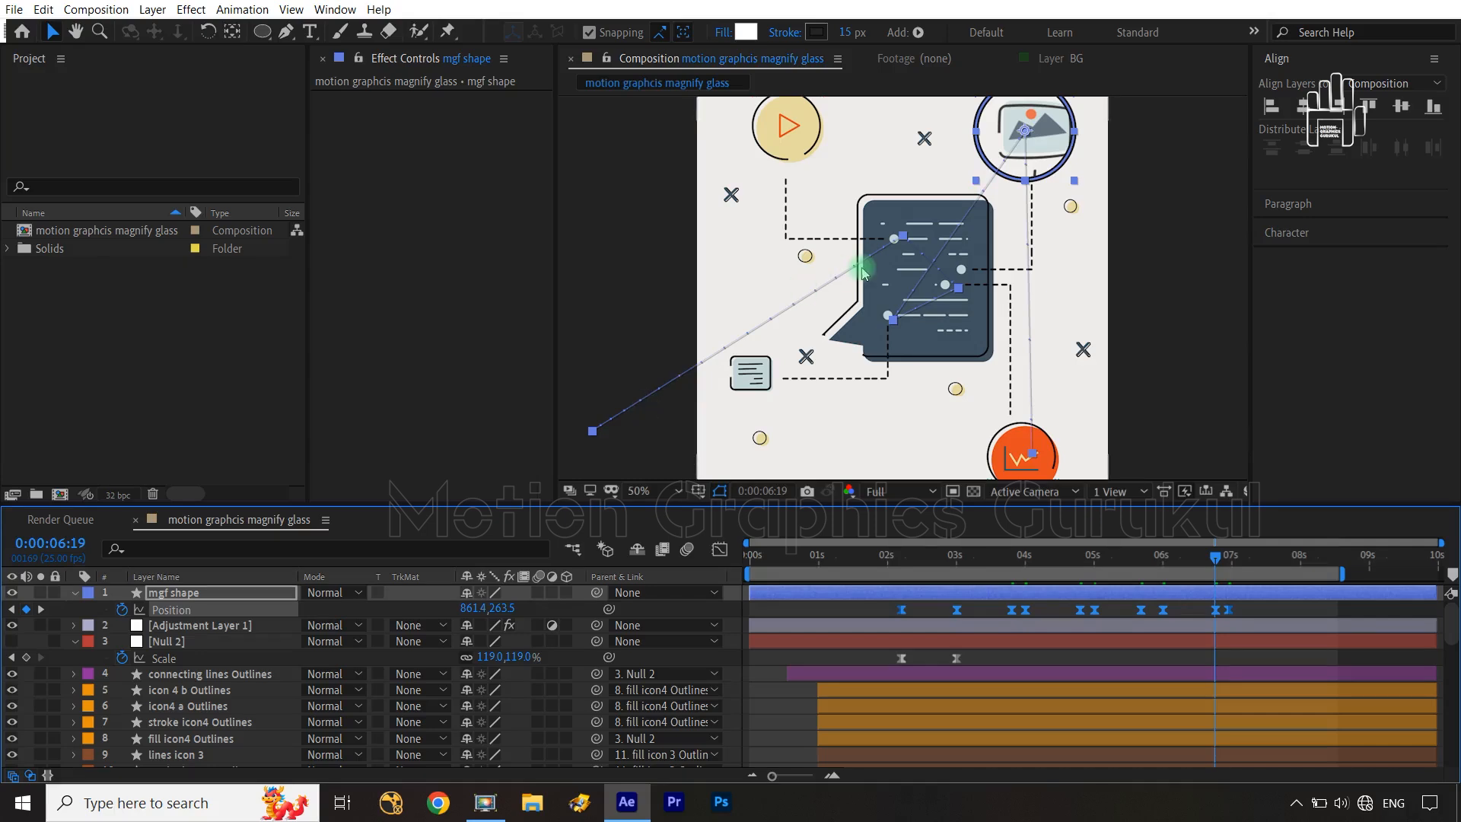
Step: Fit the whole composition in the viewer and return the current time to 0:00:00:00
{"action": "key", "text": "shift+slash"}
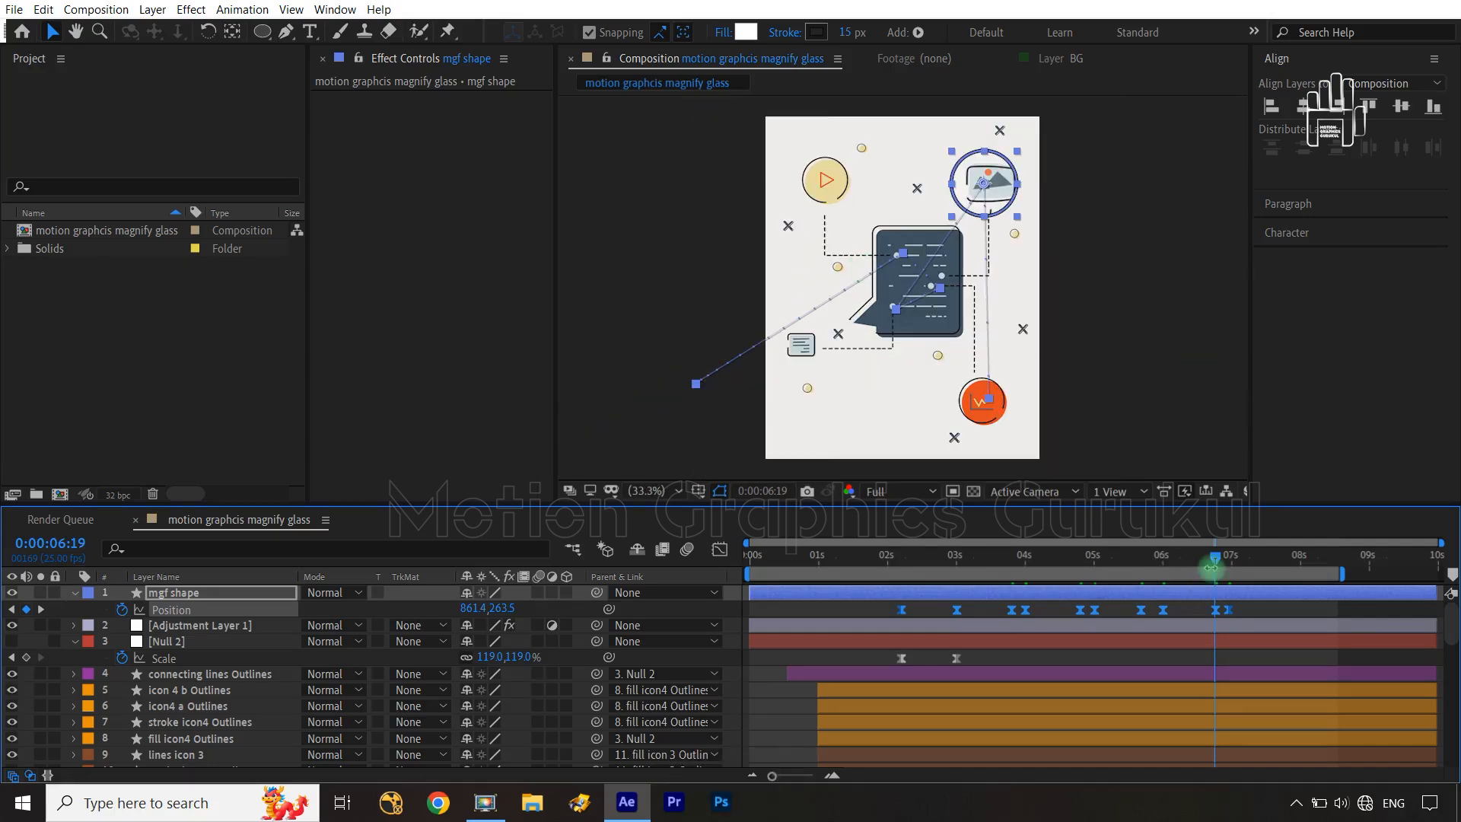
{"action": "left_click_drag", "start_coordinate": [1215, 562], "coordinate": [723, 583]}
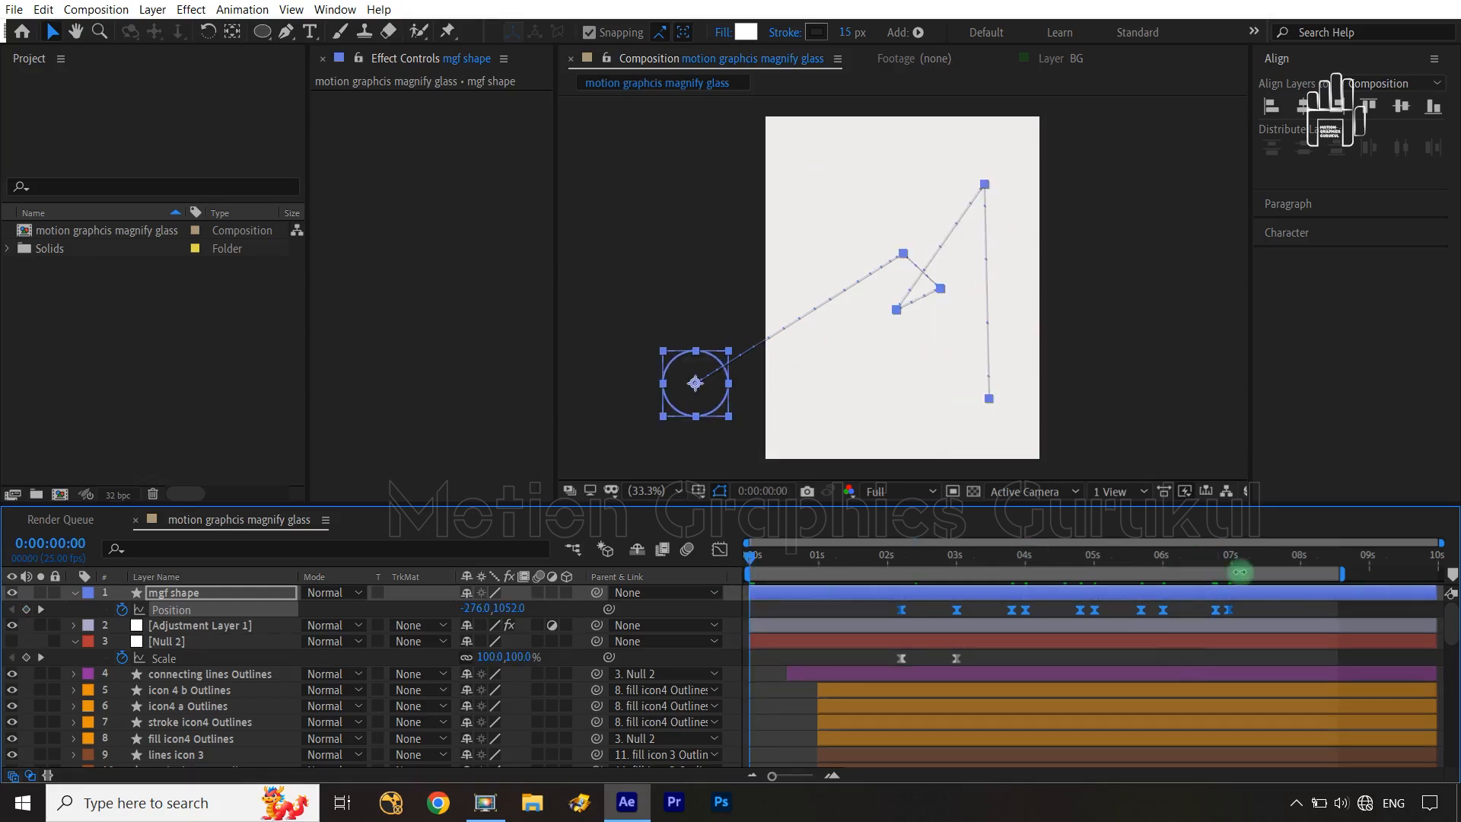